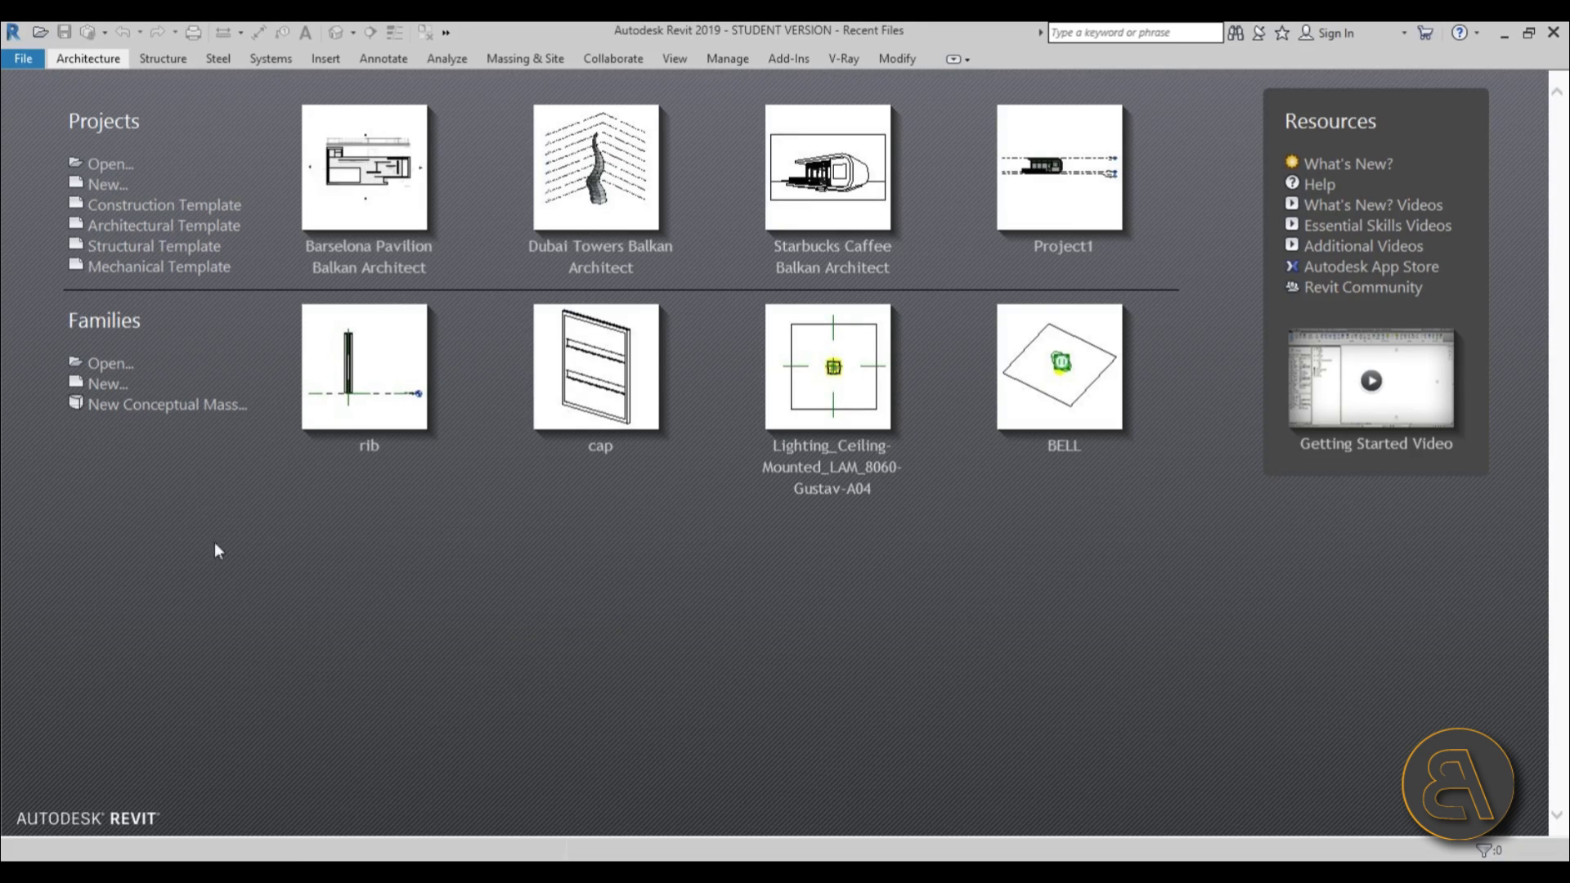
- Create a new family from the Metric Generic Model template in the English template folder
left_click(104, 386)
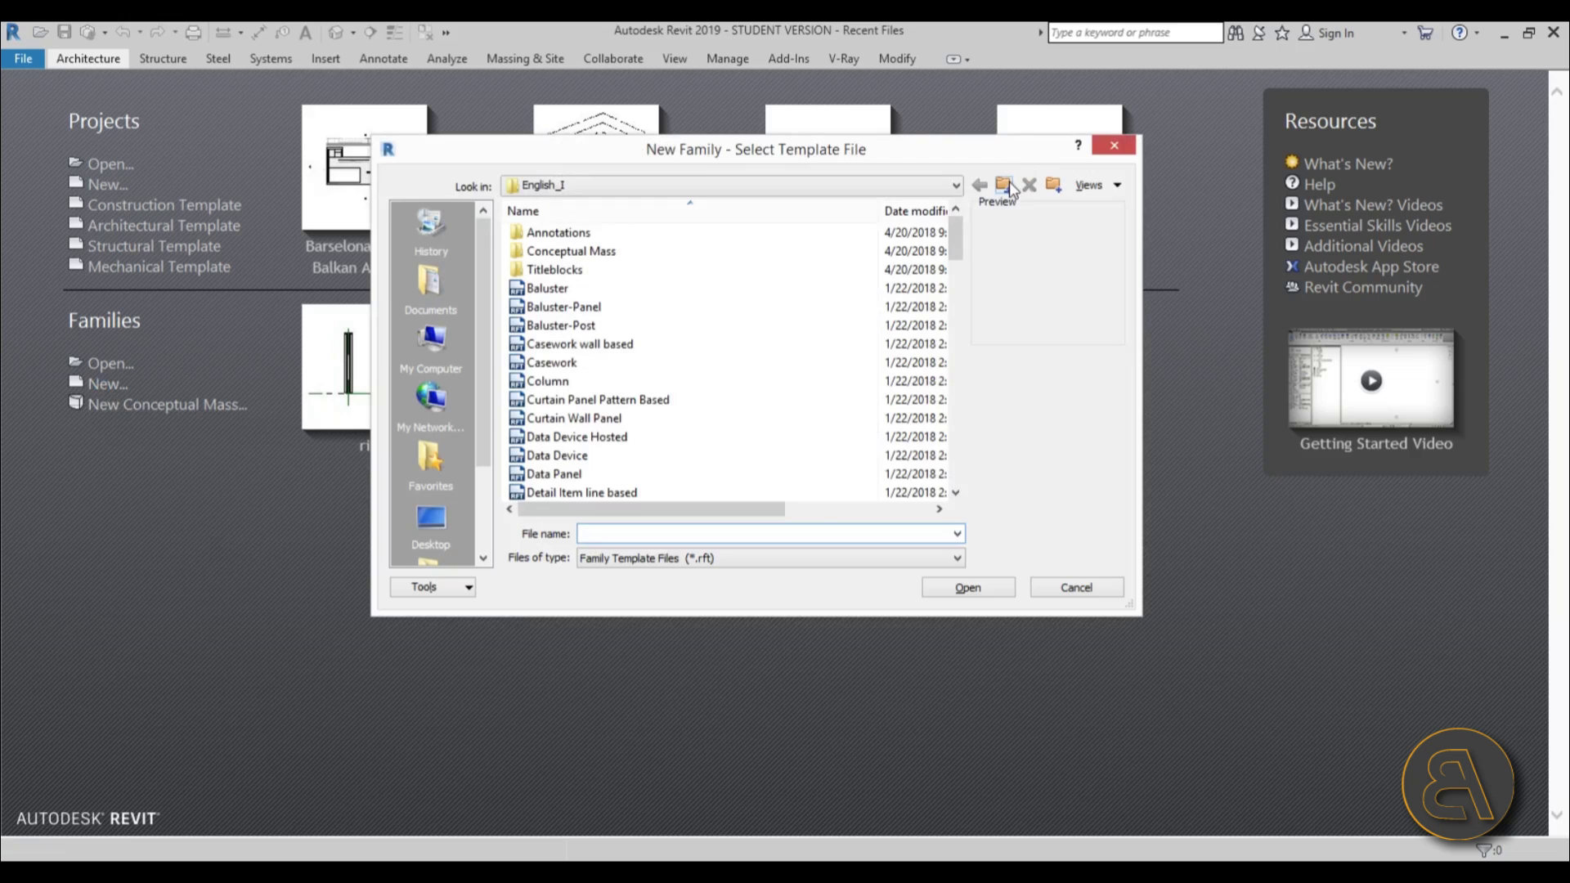
left_click(1009, 188)
double_click(556, 269)
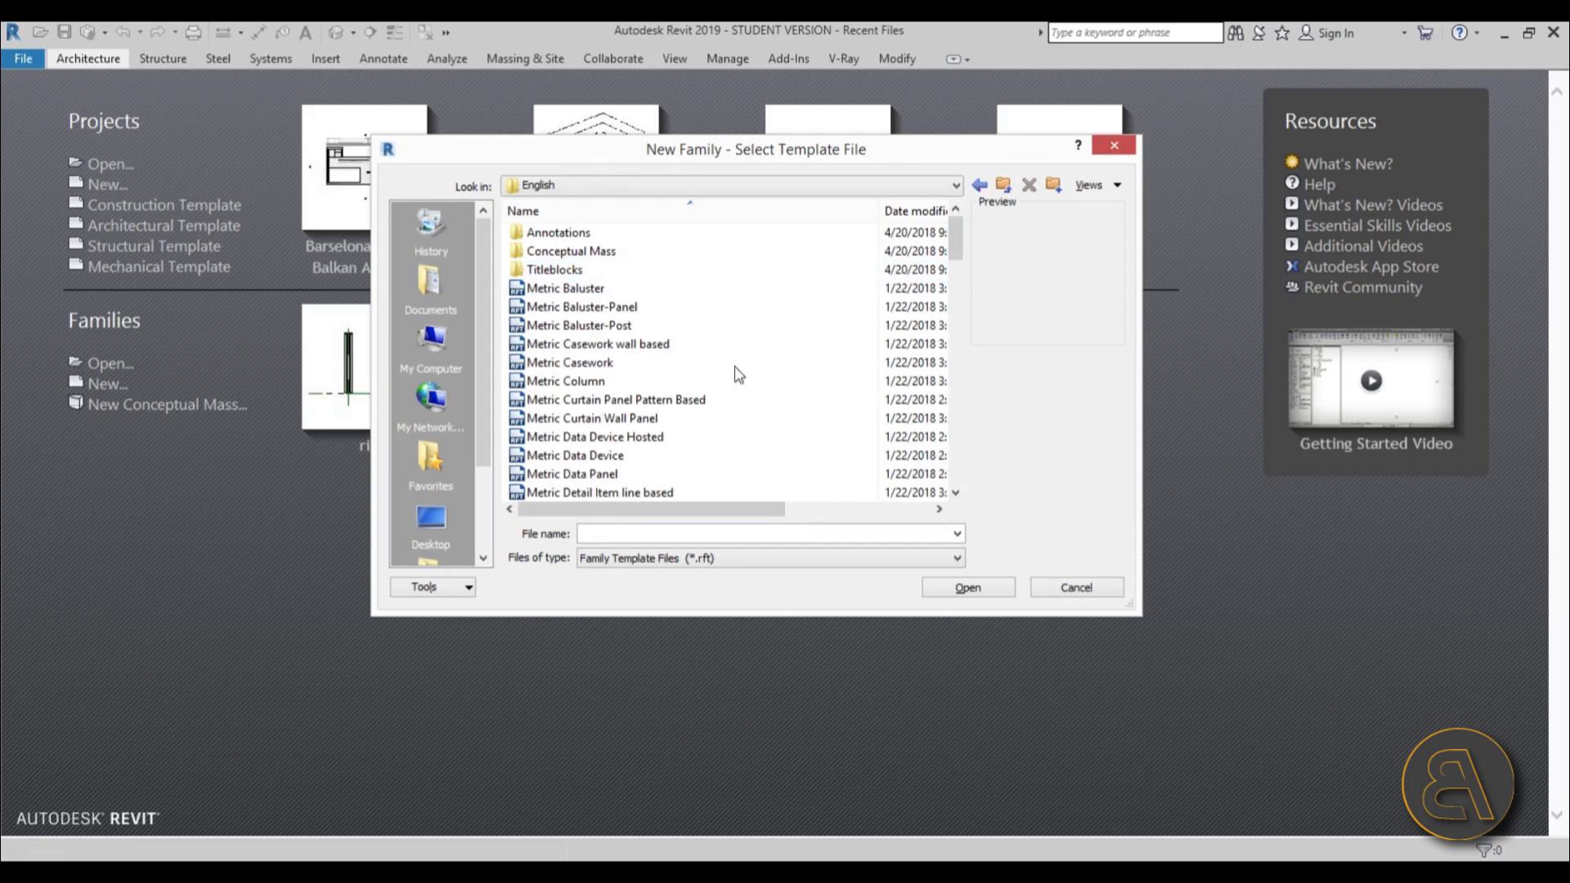
scroll(655, 390, "down", 10)
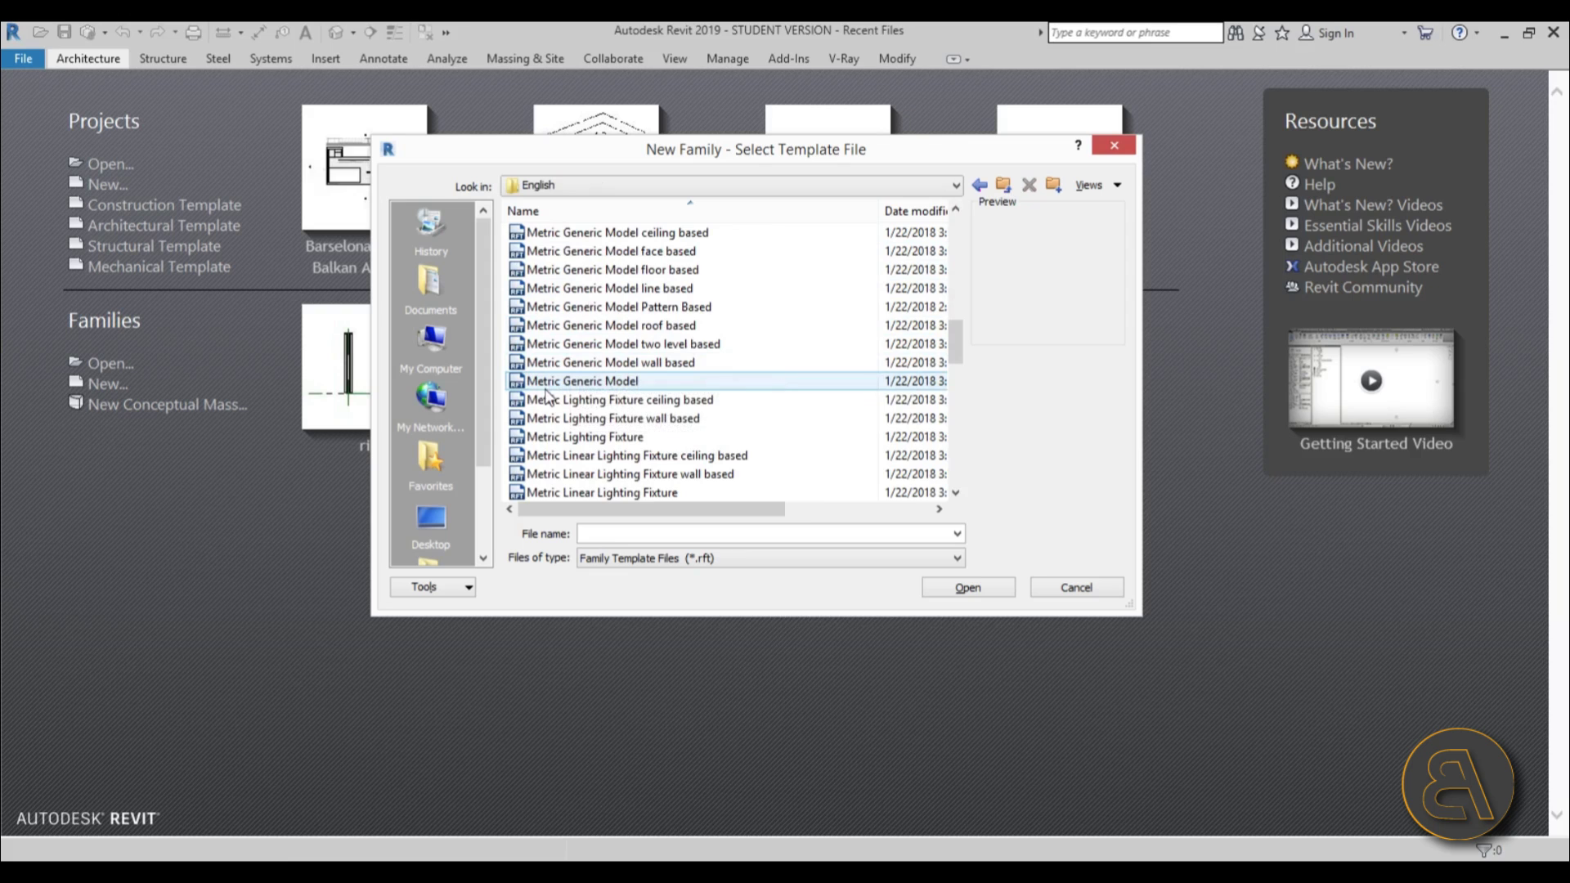
double_click(671, 383)
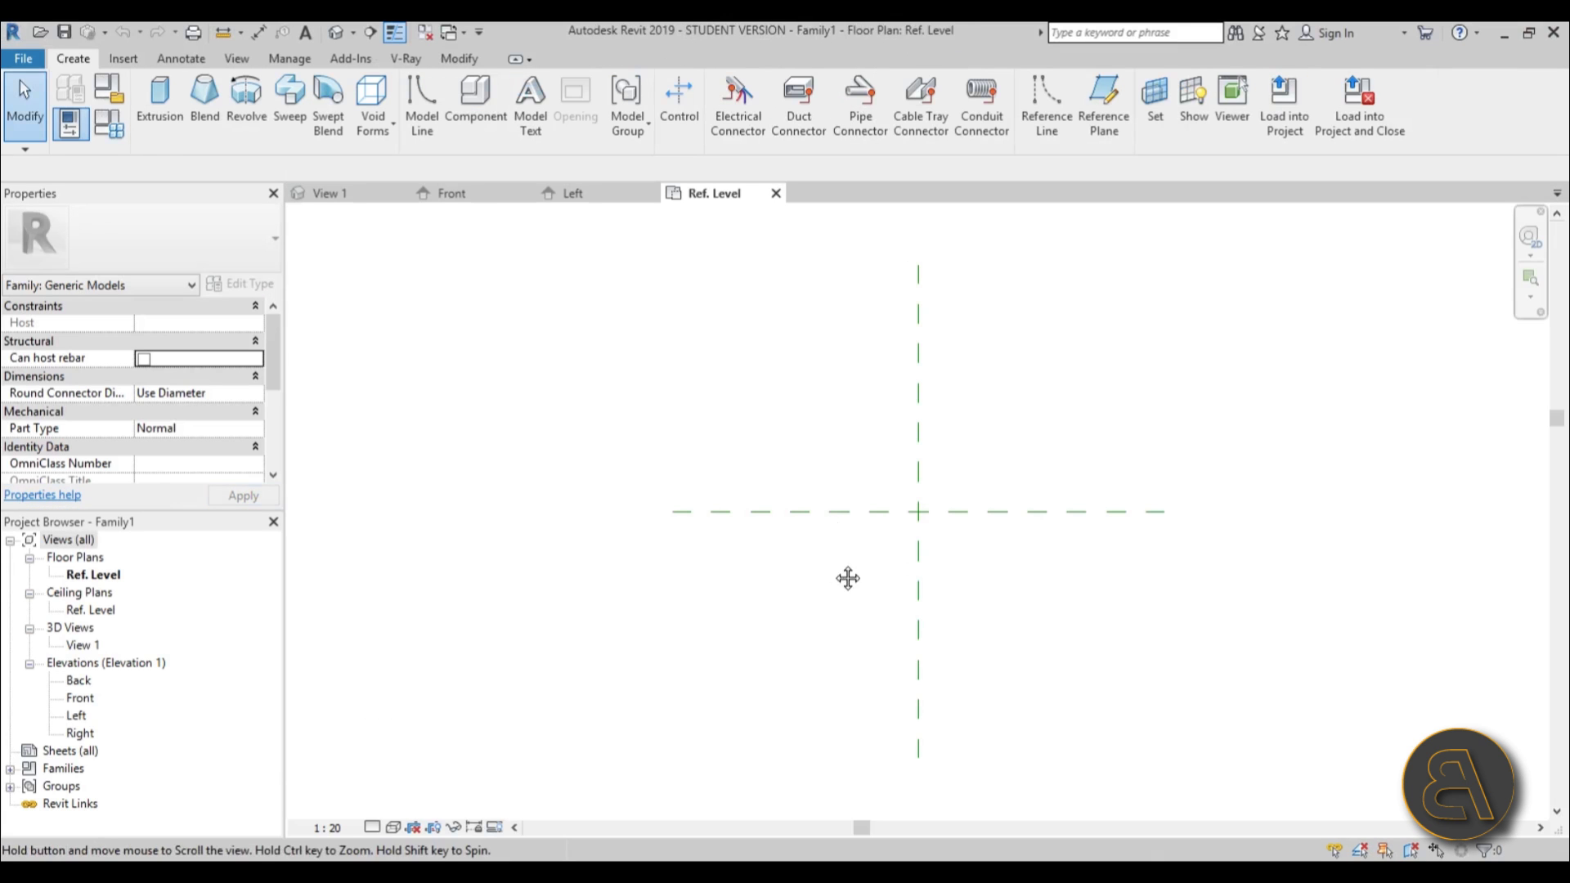
- Set the project length units to centimeters
middle_click_drag(845, 575, 774, 554)
key("u")
key("n")
left_click(736, 343)
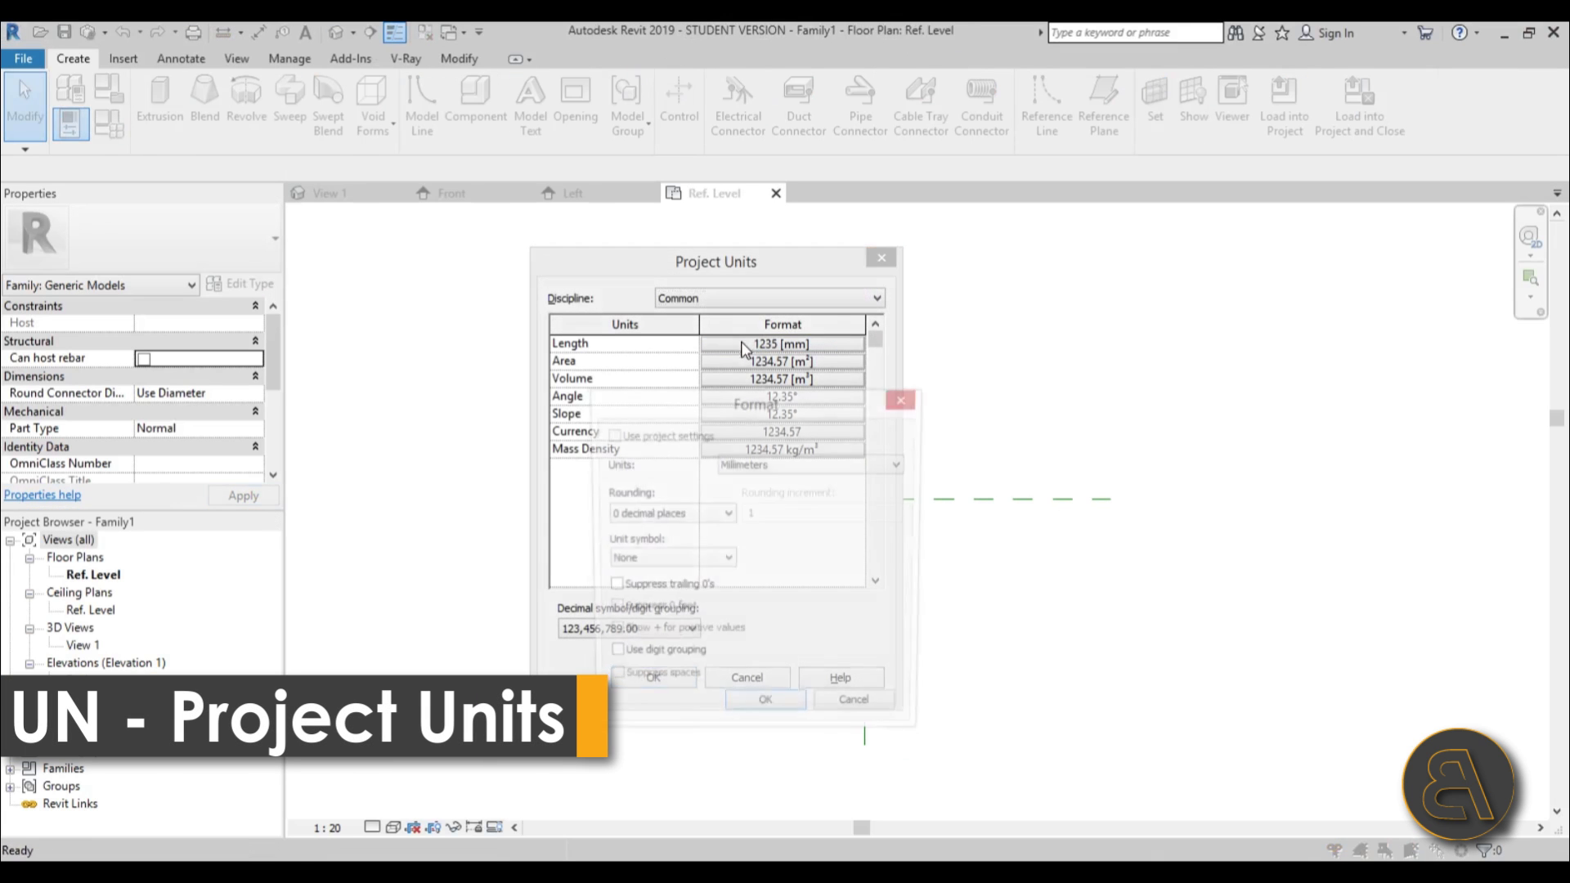
left_click(798, 465)
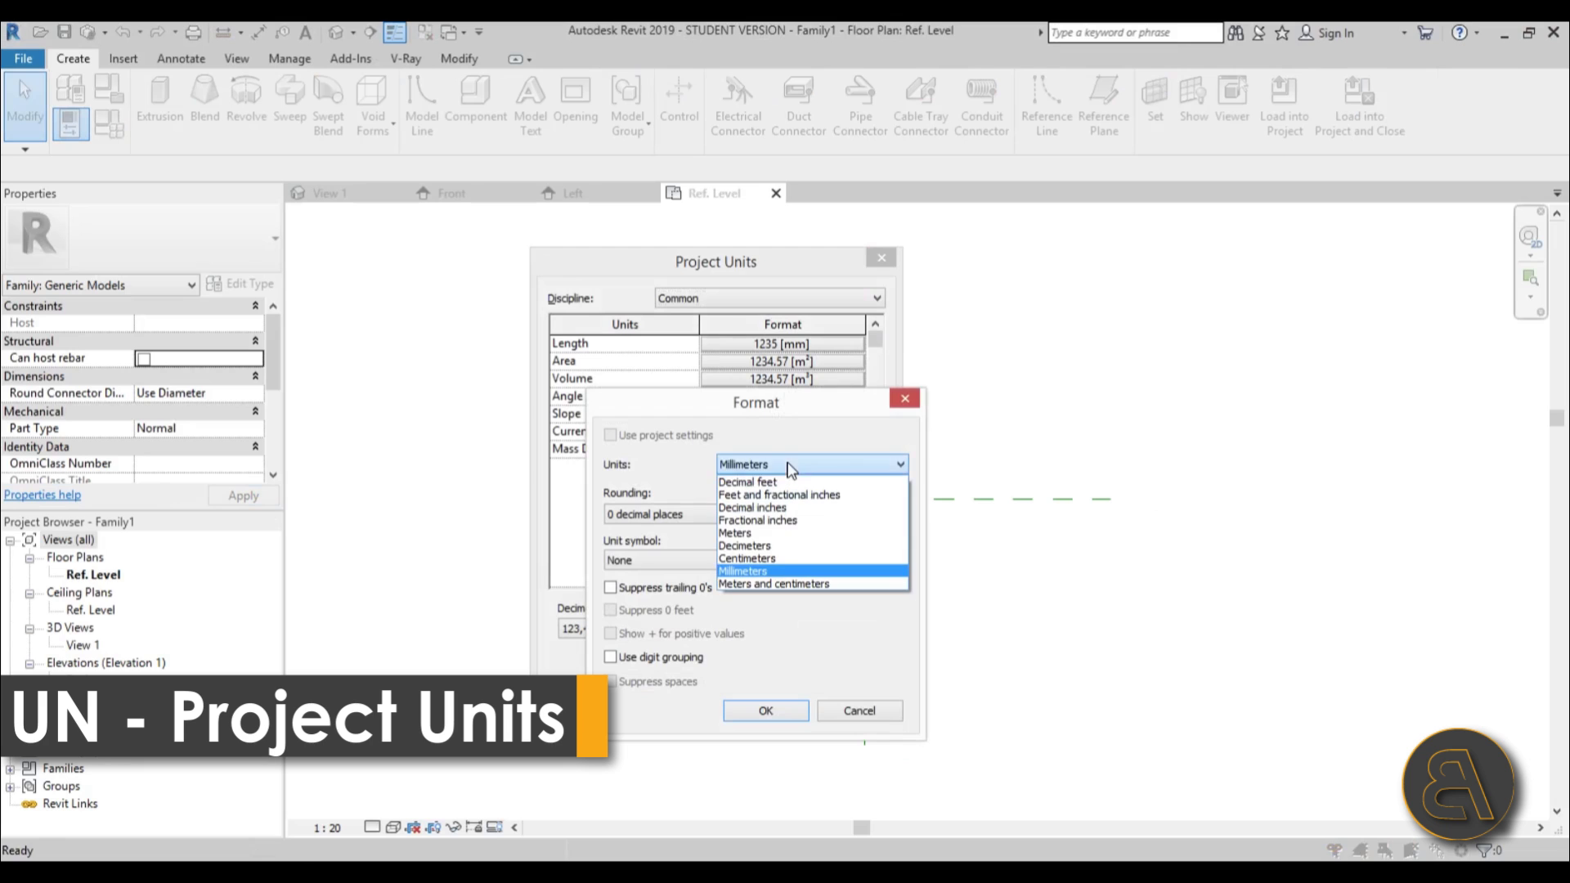
left_click(744, 558)
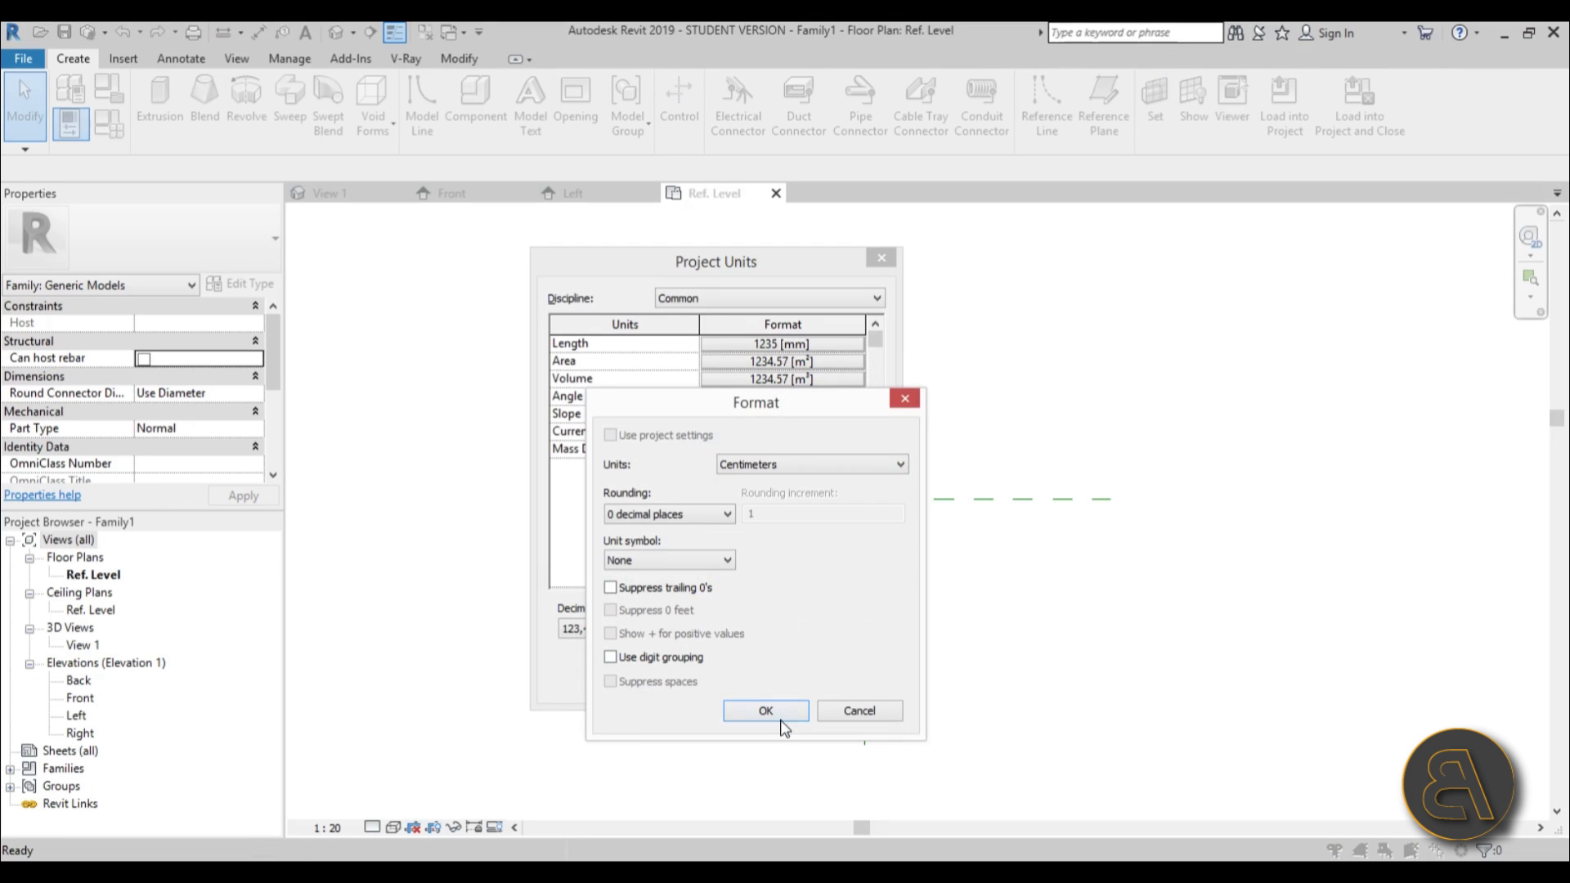
left_click(779, 713)
left_click(653, 678)
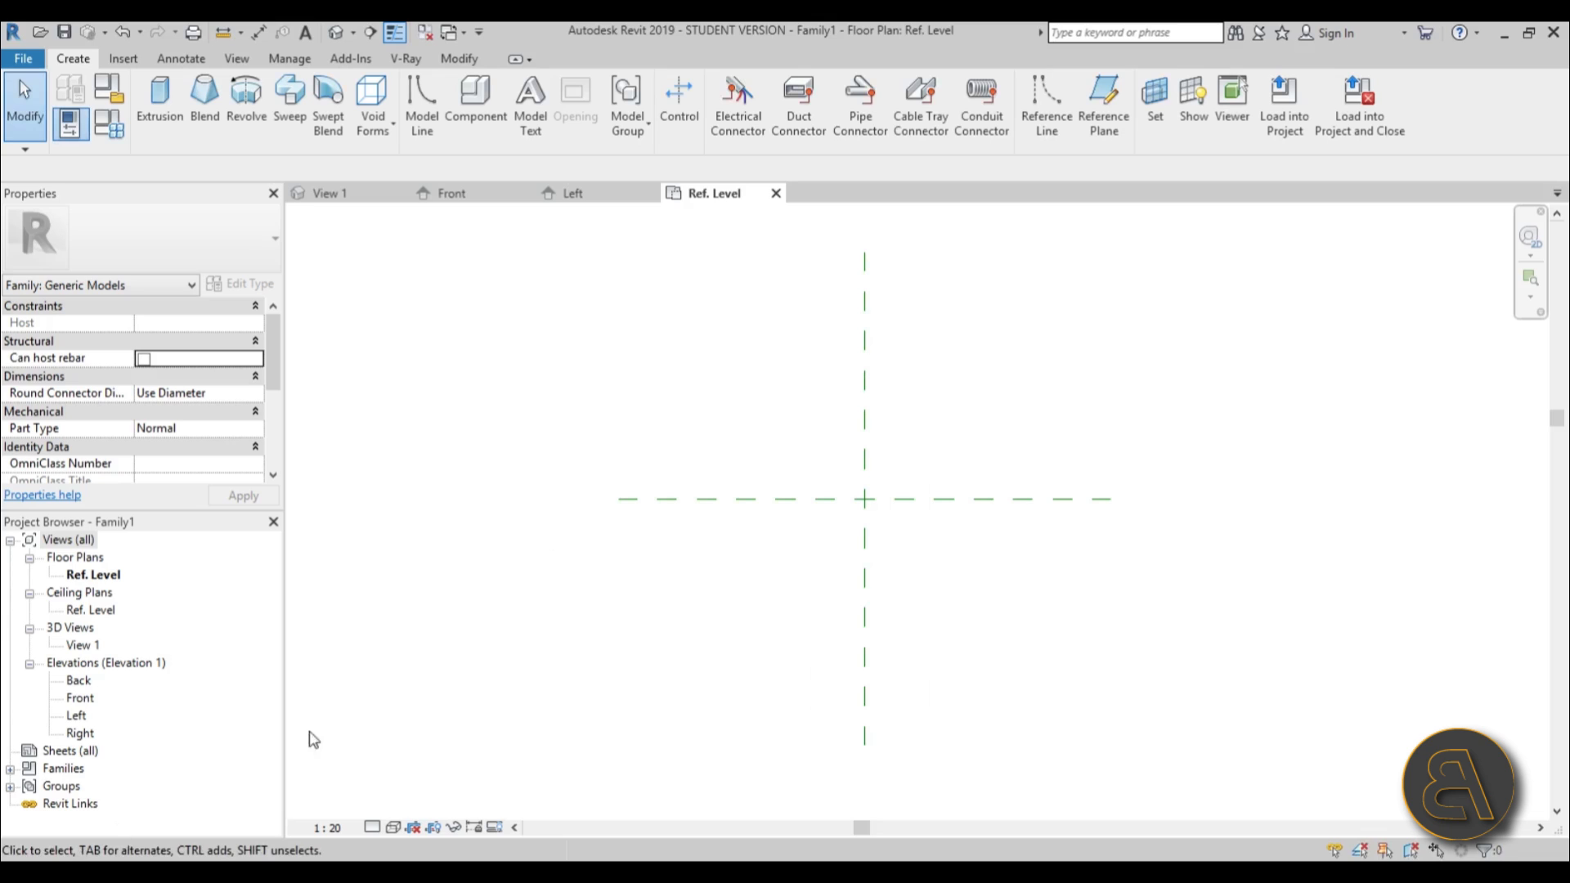
- In the Right elevation, start an extrusion sketch with a horizontal line about 118 cm long above the reference level
double_click(80, 717)
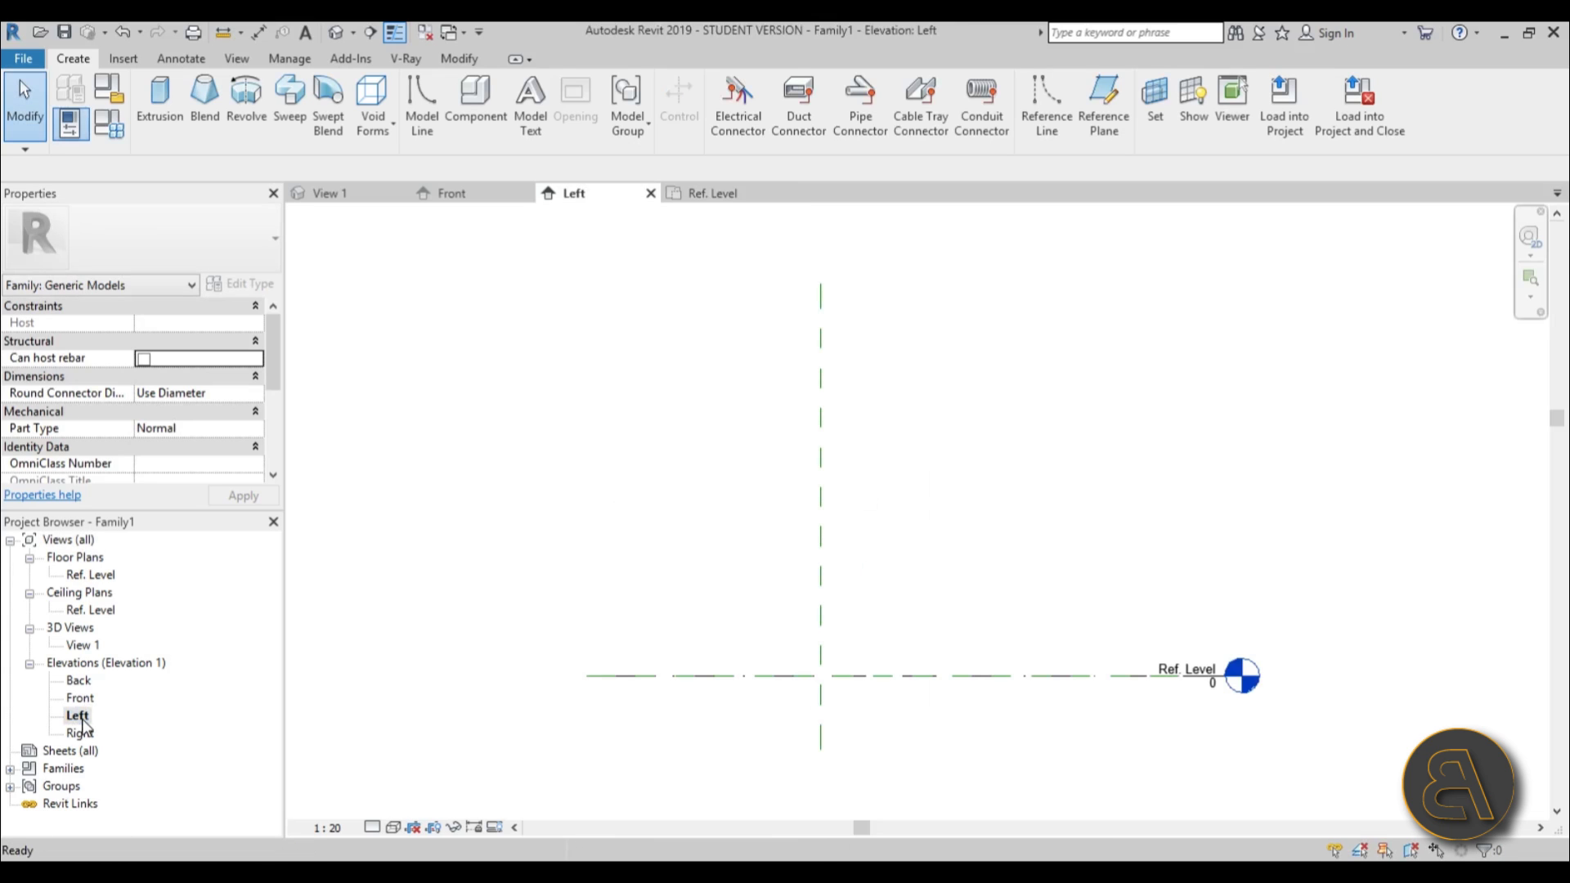
double_click(79, 736)
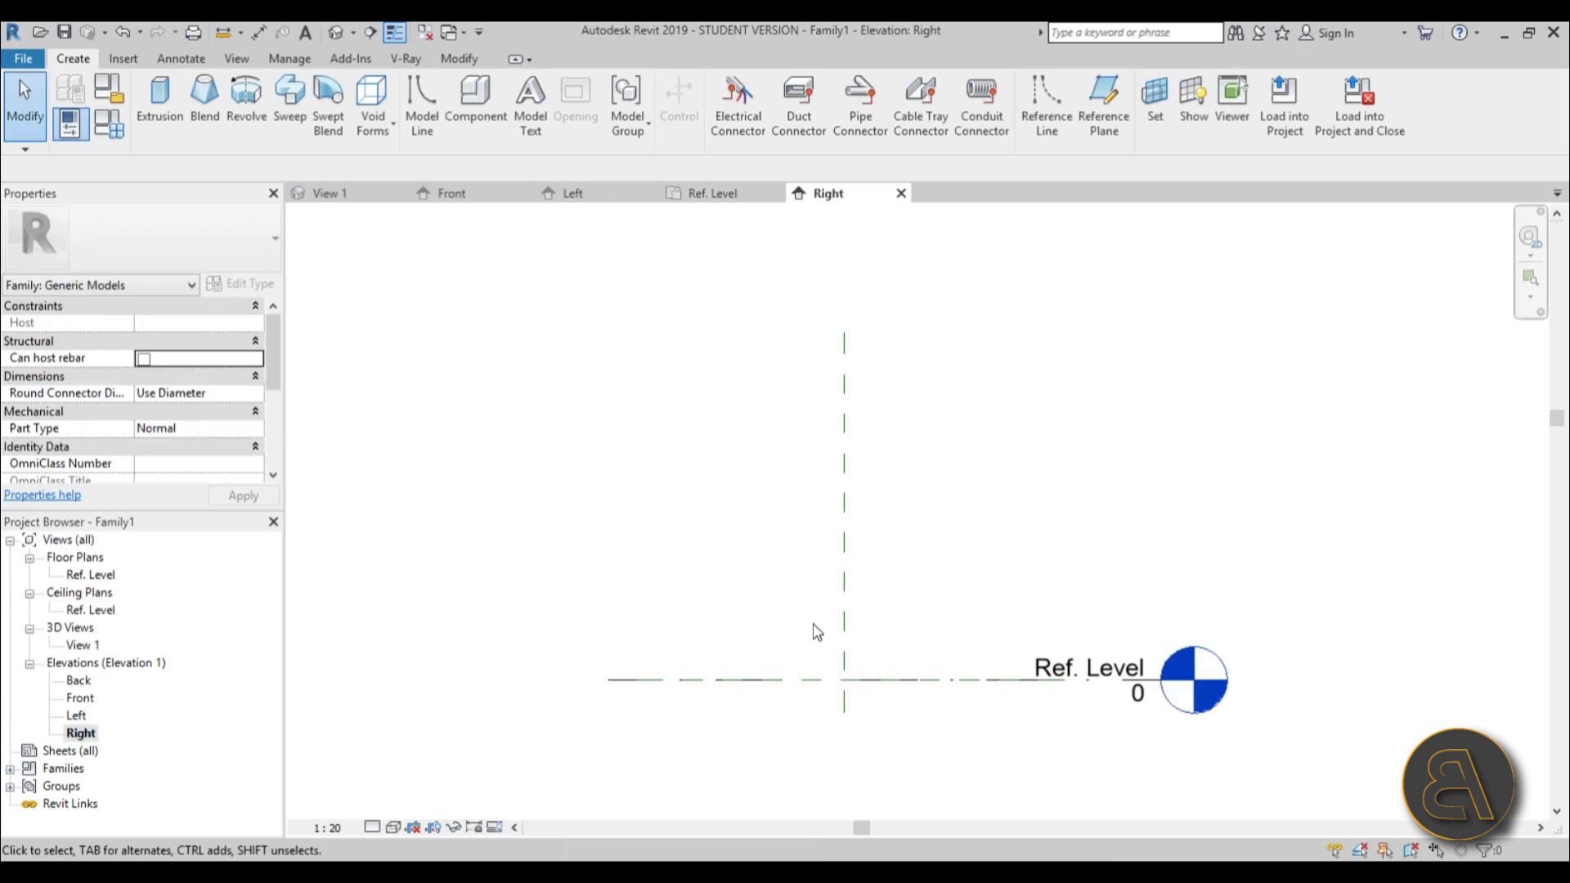
middle_click_drag(819, 623, 749, 617)
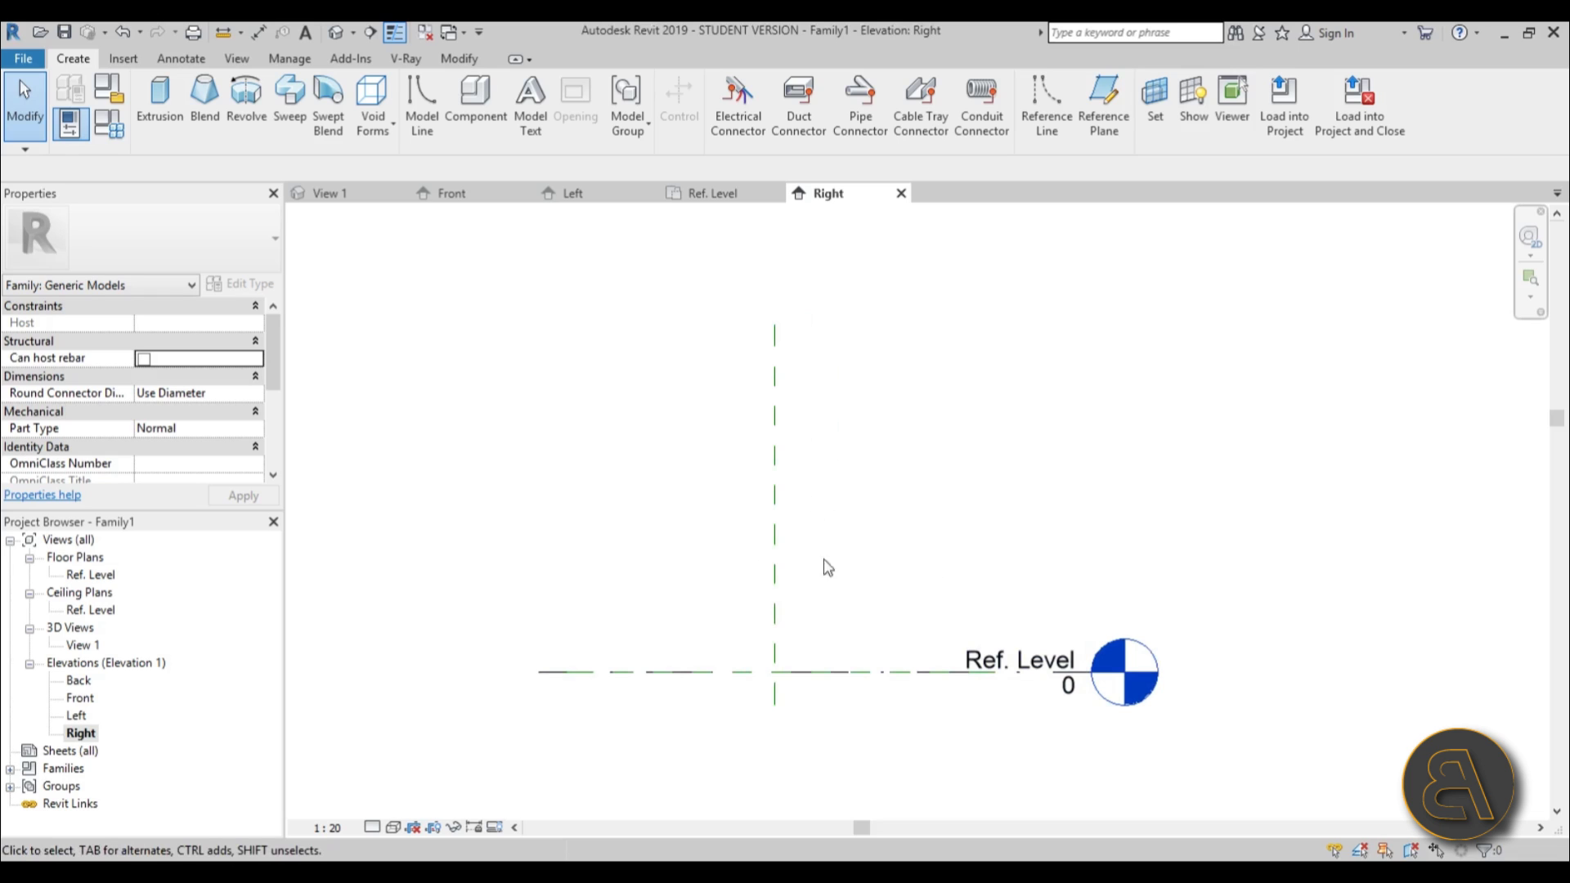
left_click(174, 121)
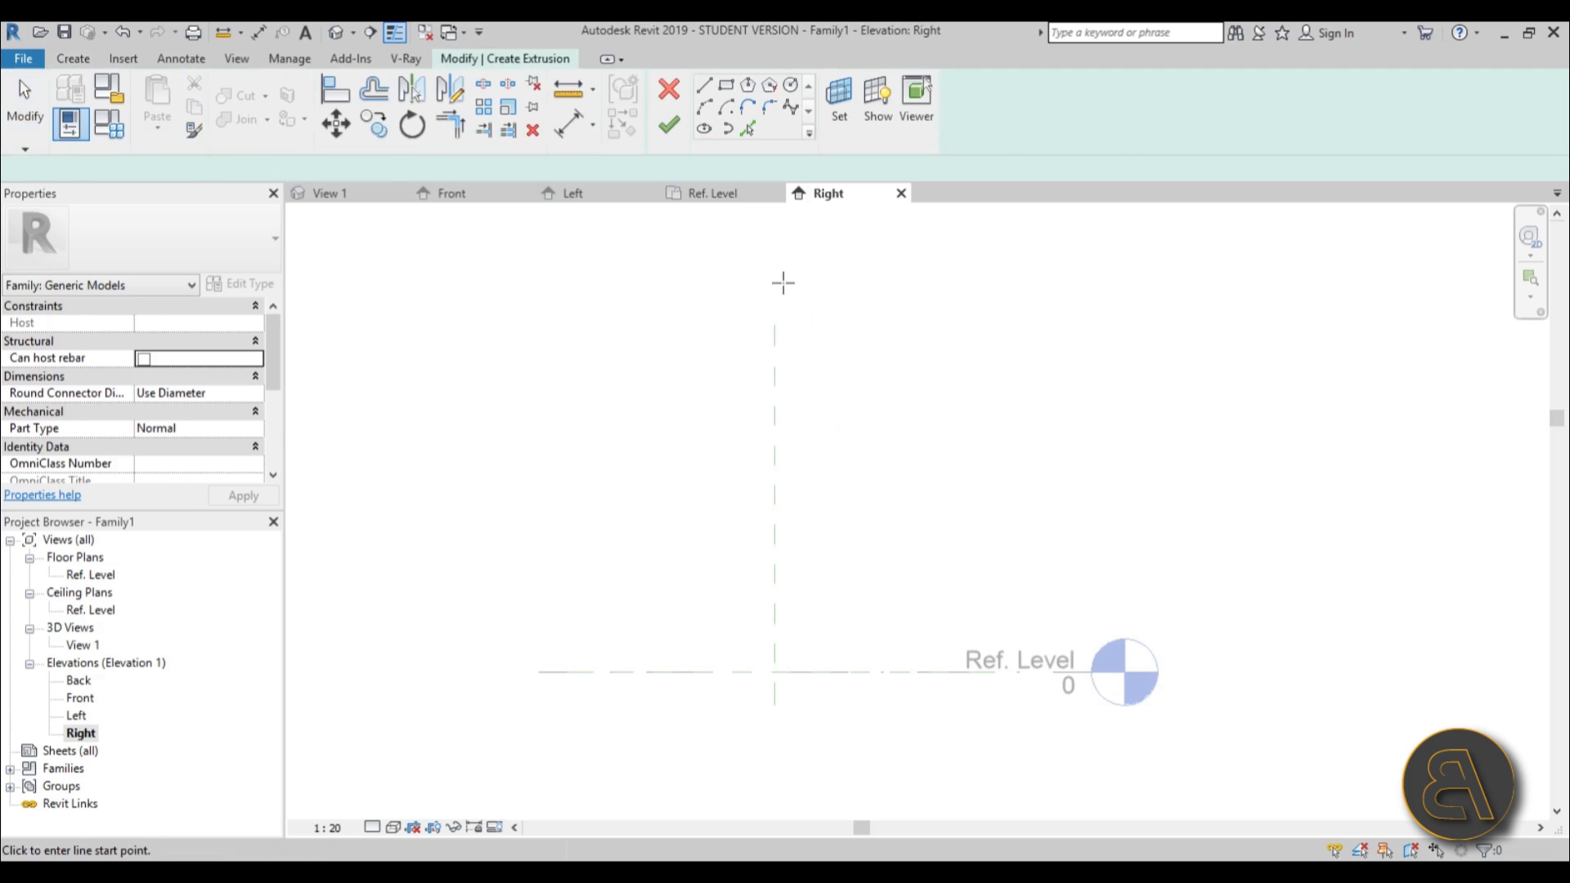
scroll(785, 652, "down", 1)
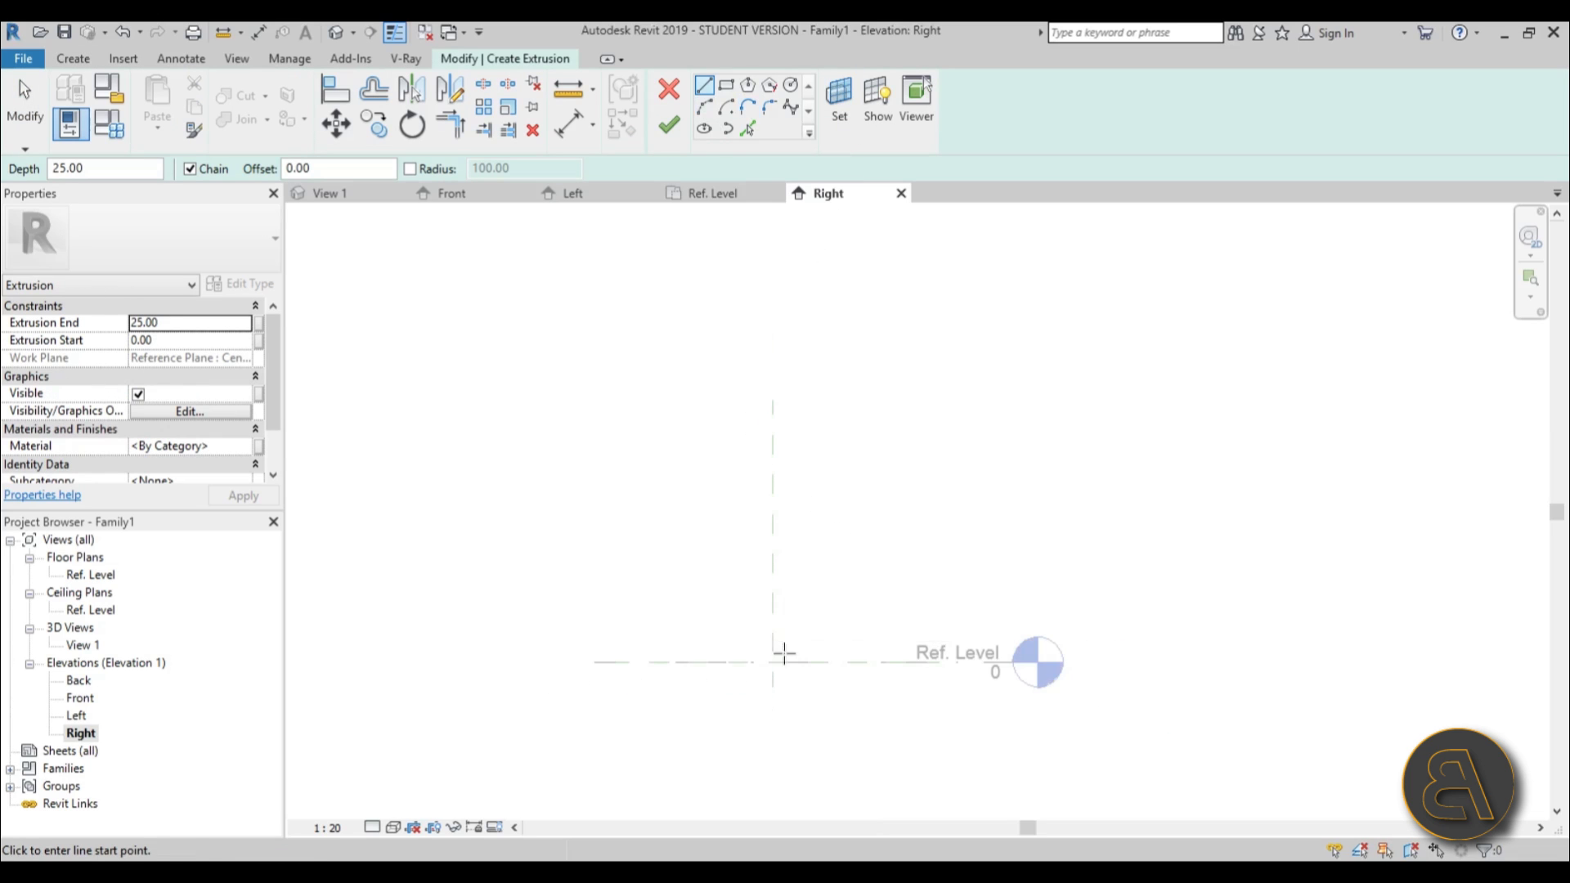
left_click(698, 394)
left_click(945, 393)
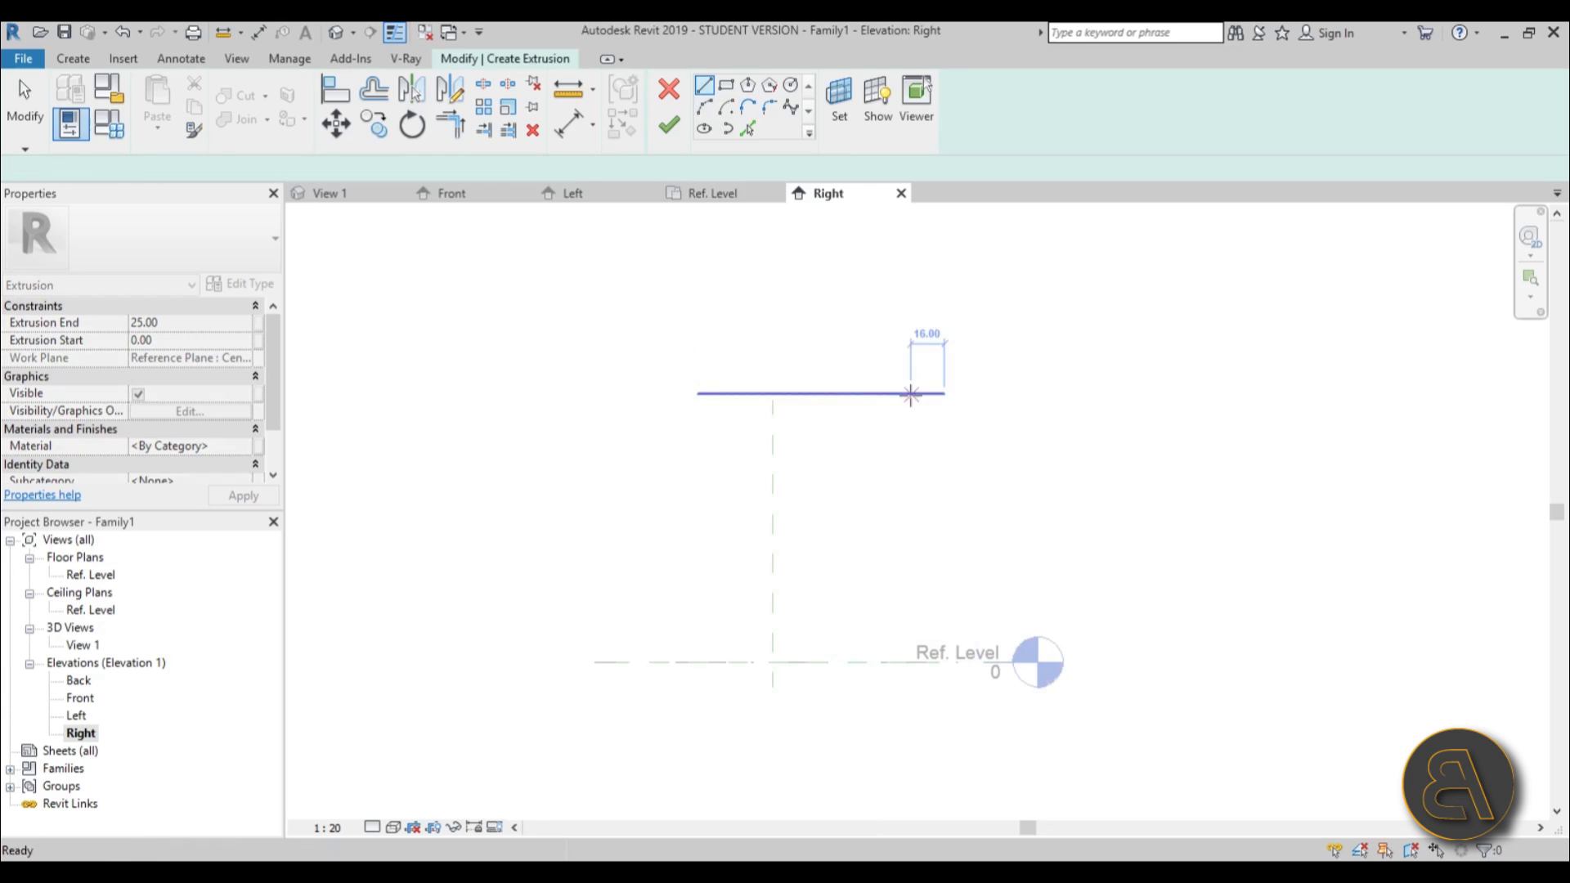
key("Escape")
key("Escape")
left_click(968, 524)
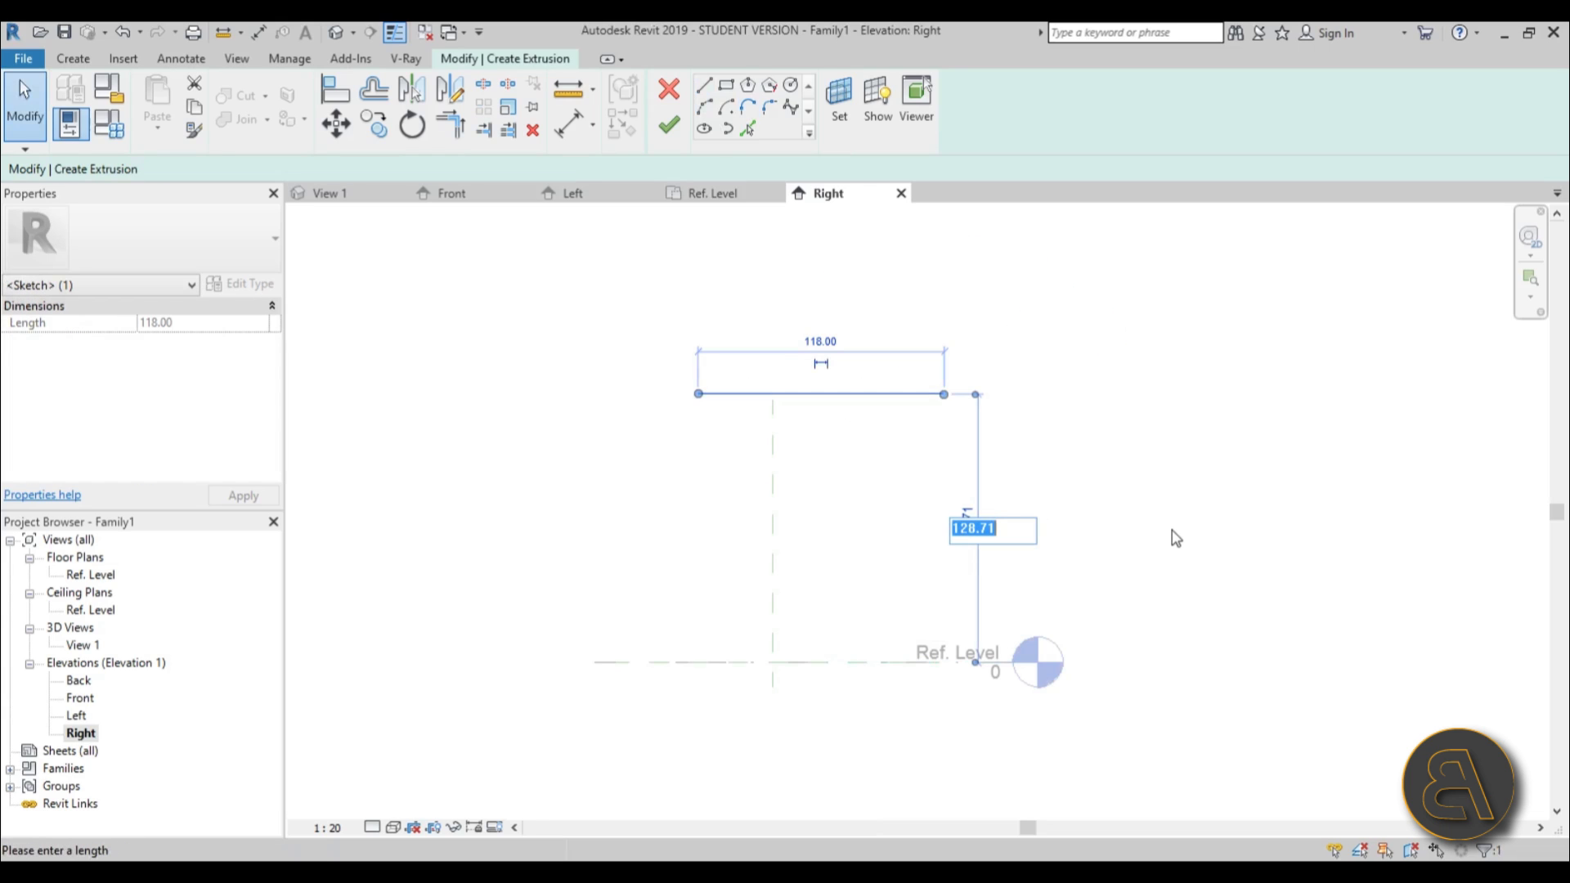
type("2600")
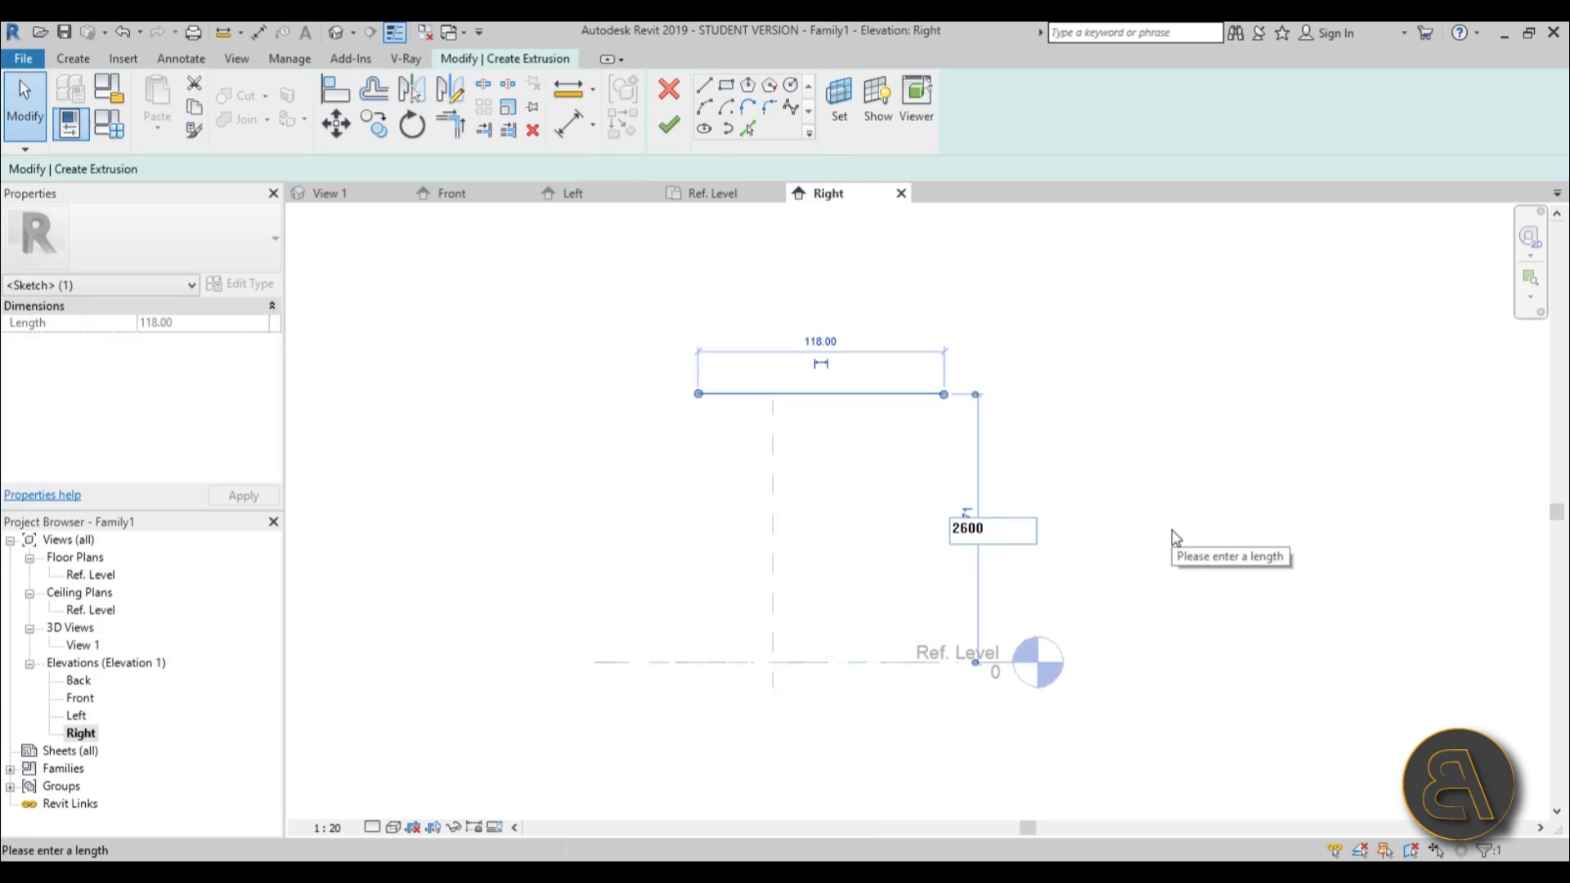
key("Return")
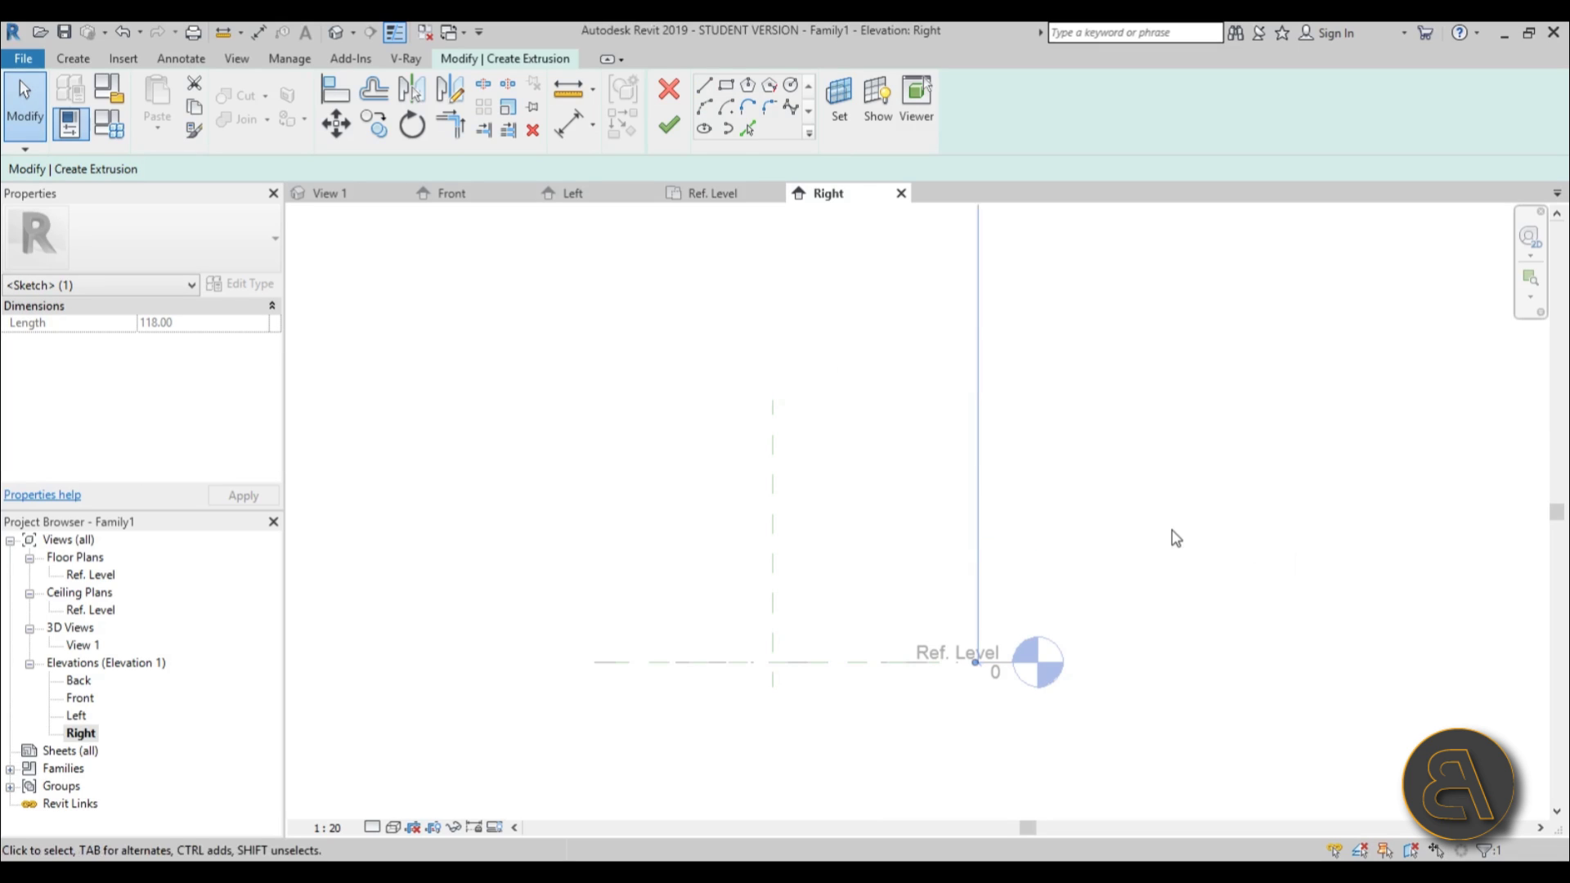
- Set the horizontal line's height above the reference level to 260 cm
scroll(953, 597, "down", 8)
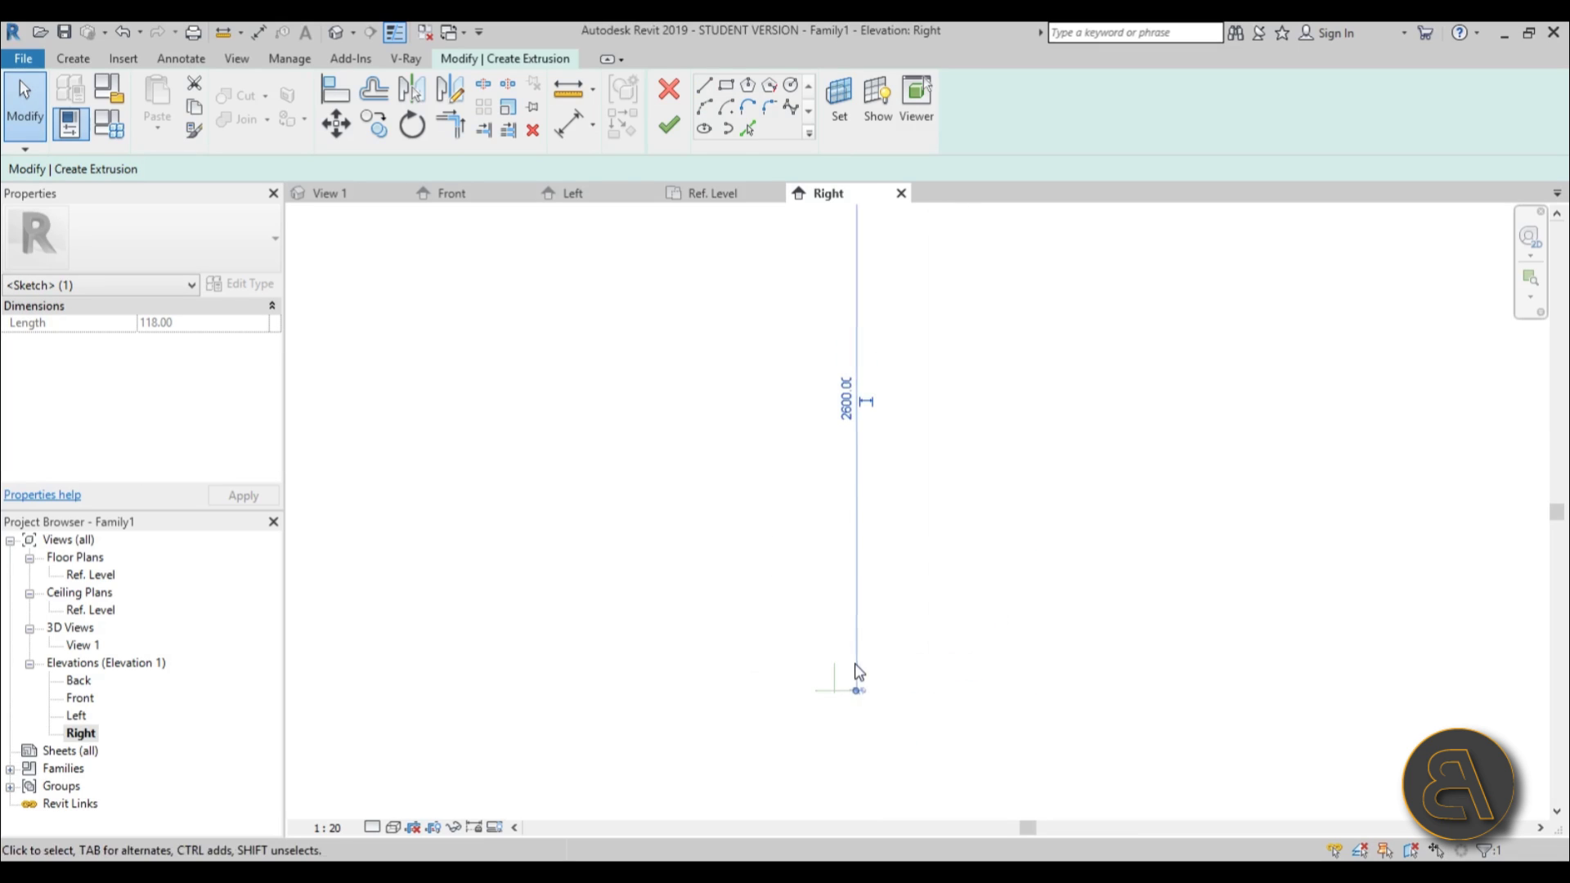
left_click(849, 413)
type("260")
key("Return")
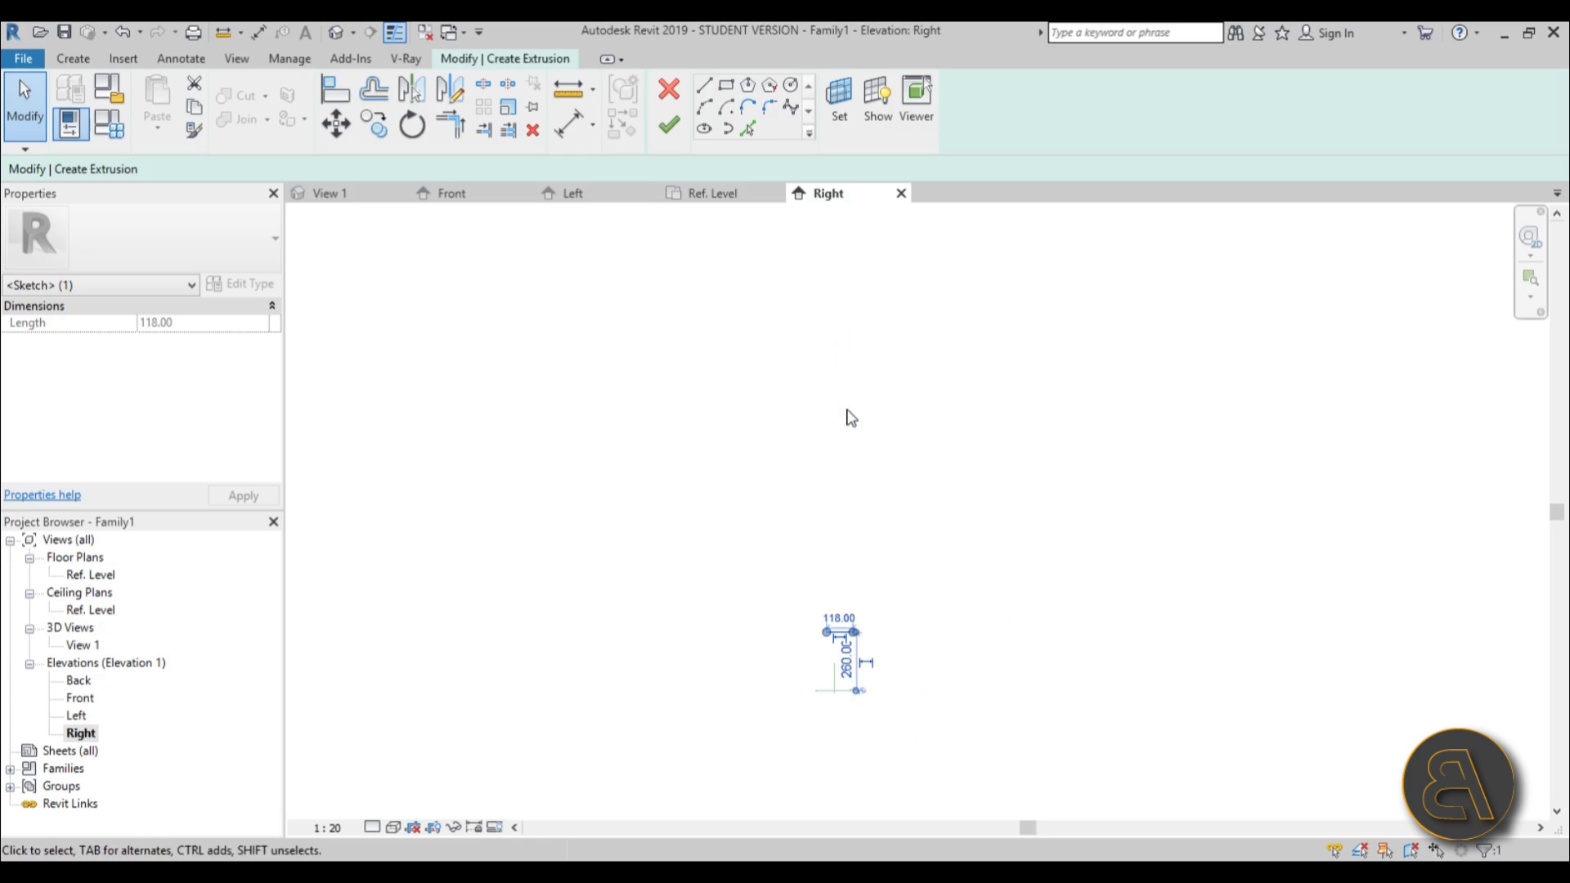
scroll(859, 646, "up", 5)
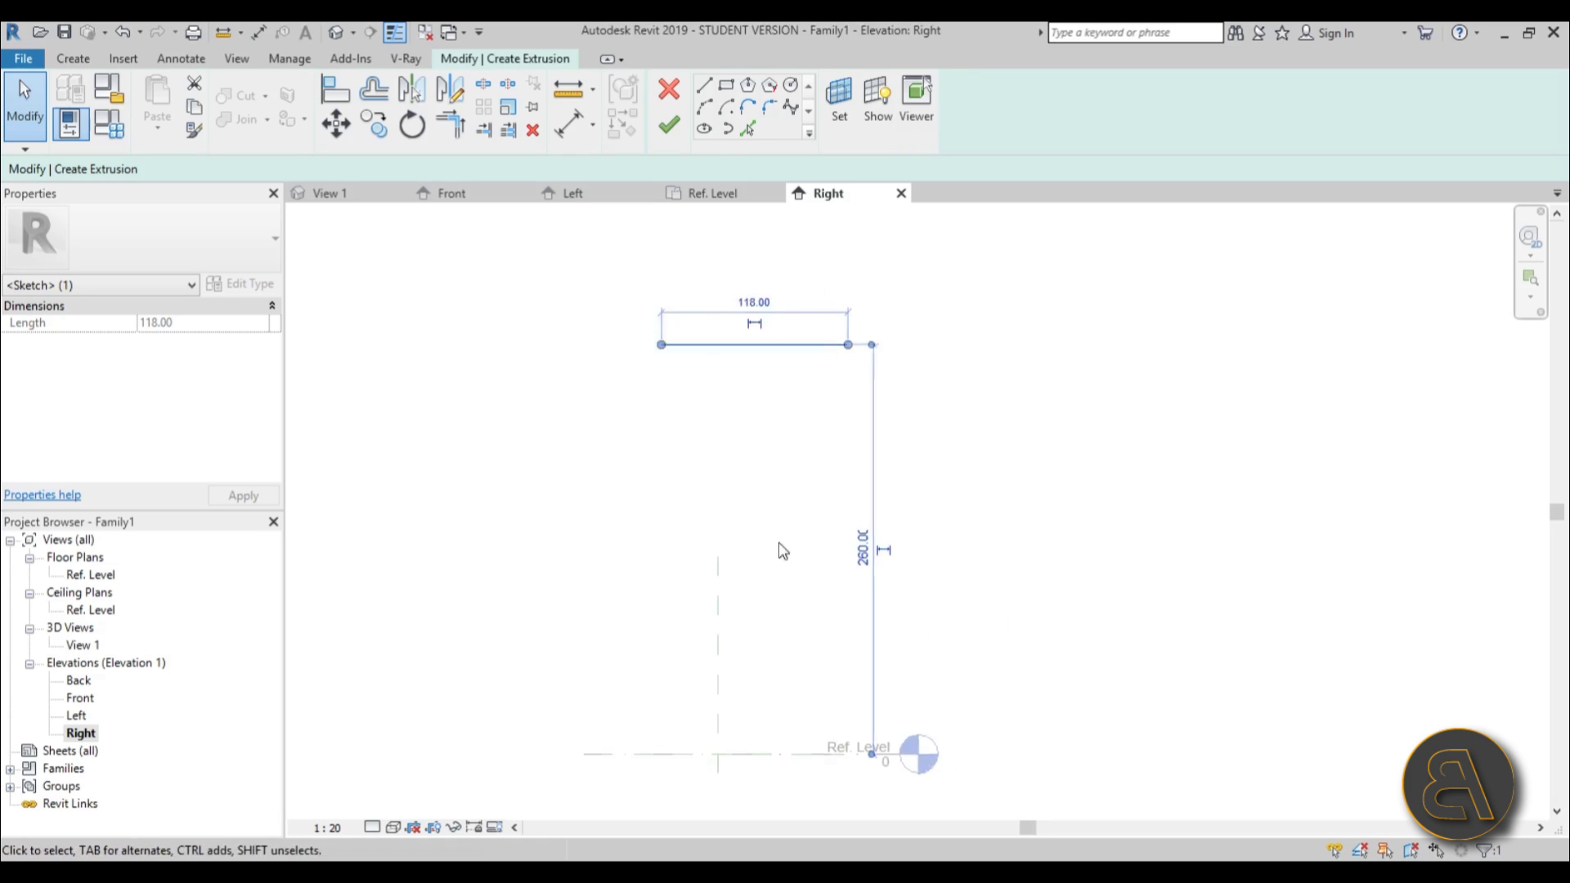
- Sketch a vertical line along the center reference plane from the reference level up to the top horizontal line
left_click(705, 85)
left_click(709, 787)
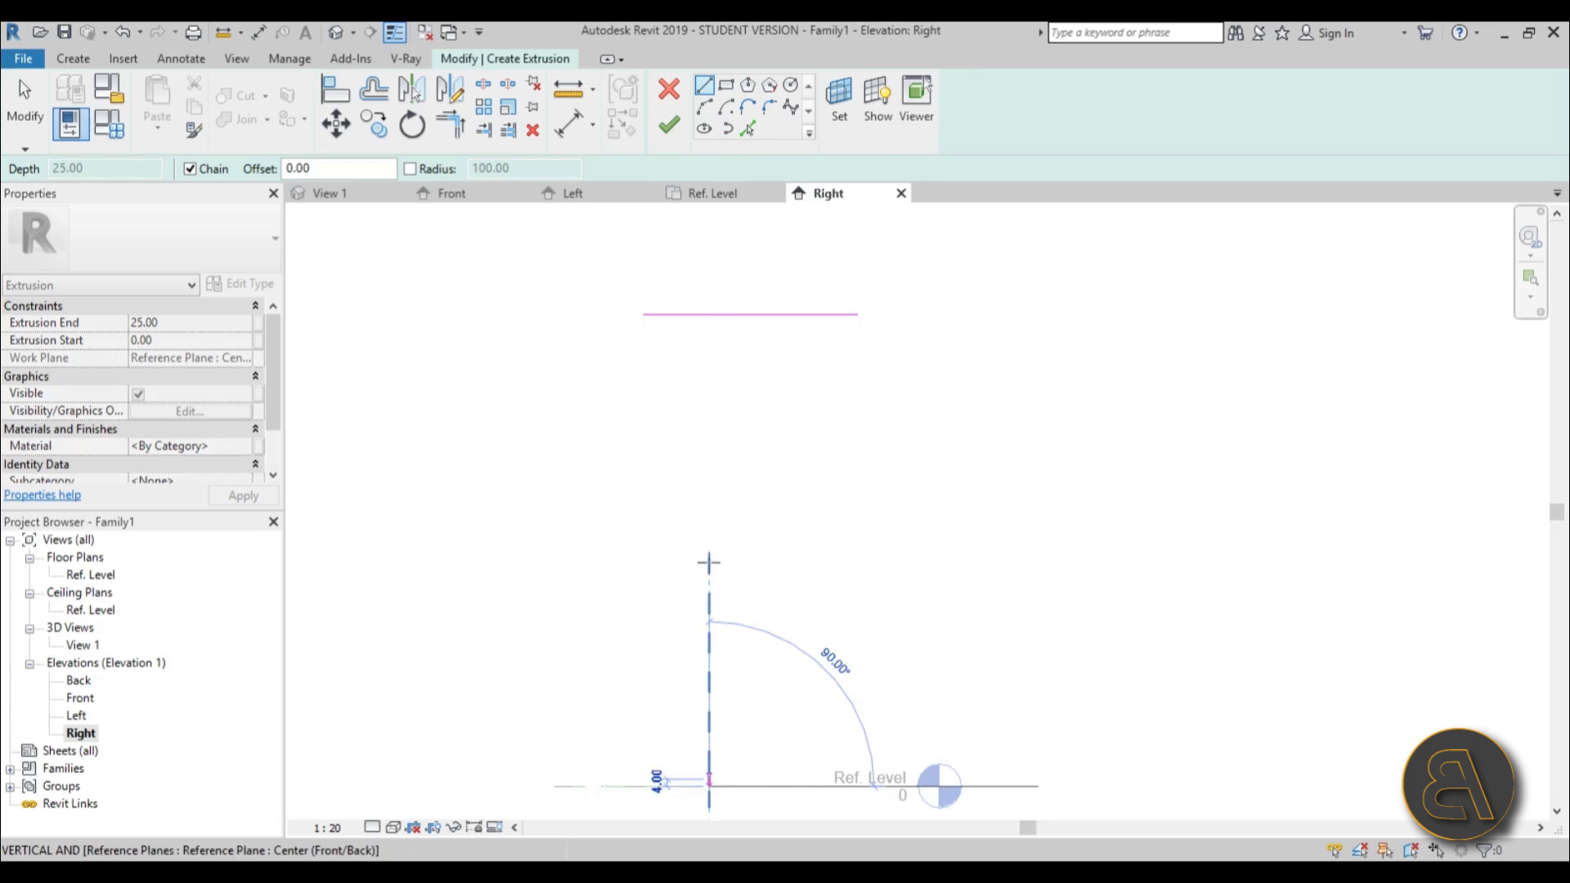
left_click(708, 314)
key("Escape")
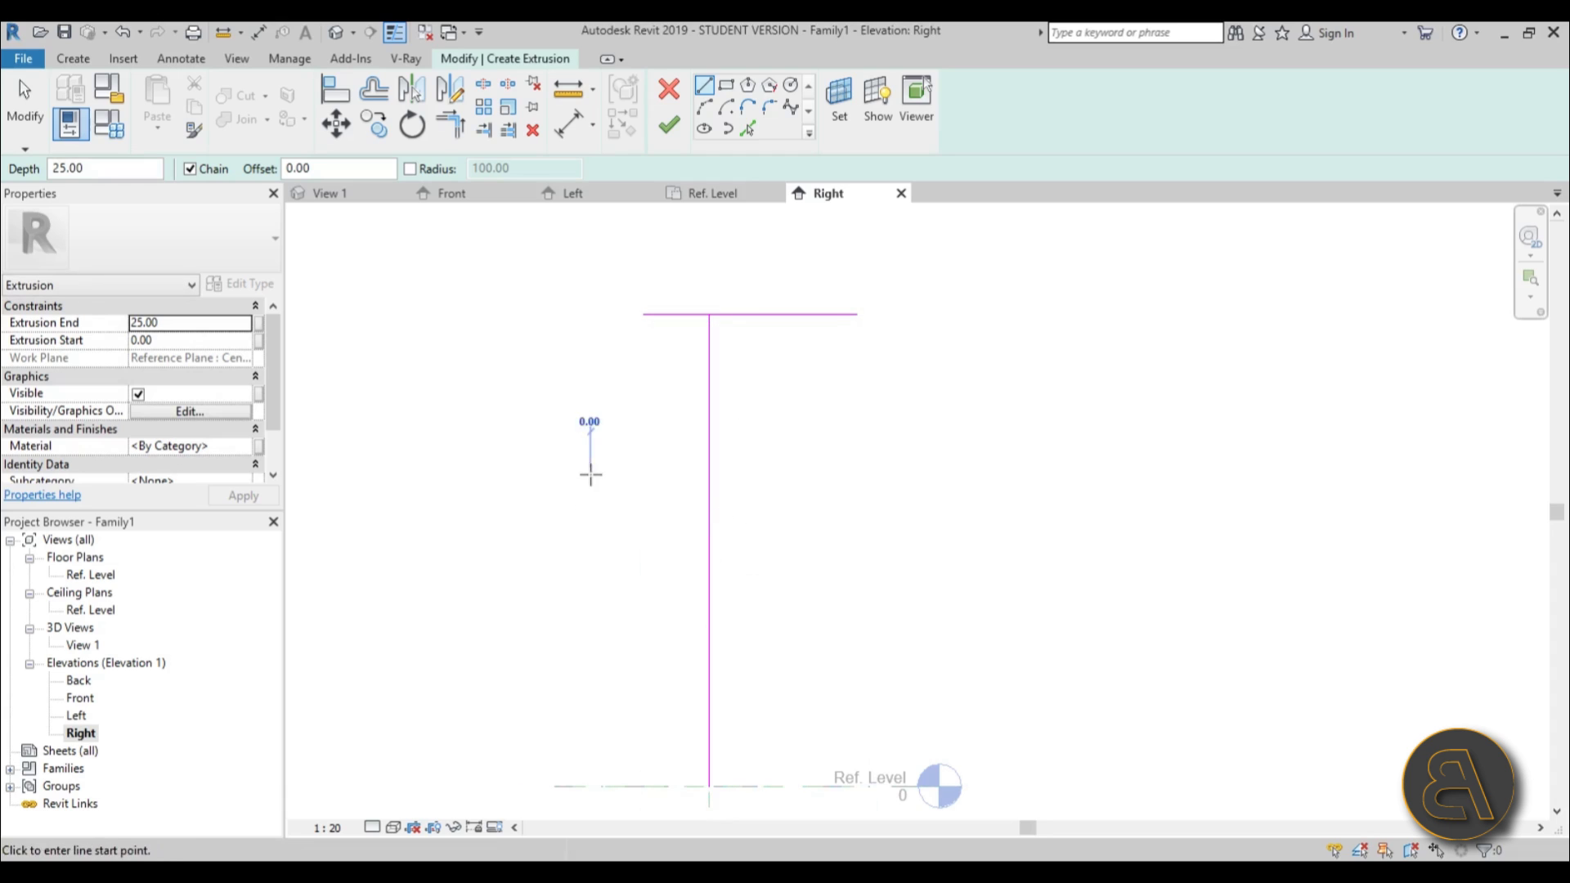
- Sketch two intermediate horizontal lines crossing the vertical line between the top line and the reference level
left_click(590, 474)
left_click(868, 473)
key("Escape")
left_click(619, 595)
left_click(870, 595)
key("Escape")
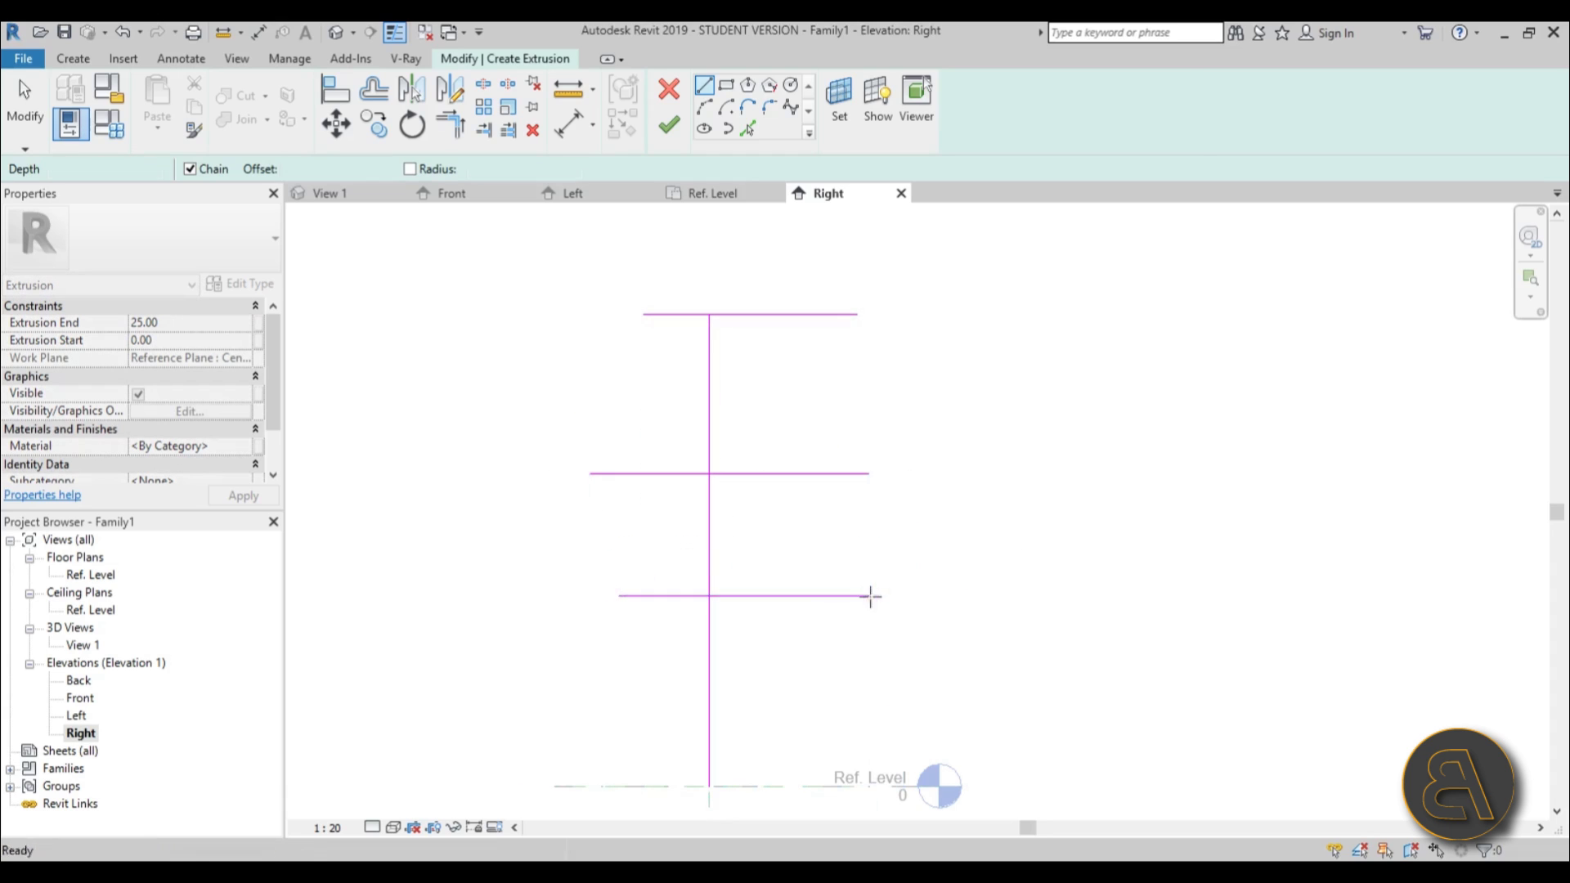
key("Escape")
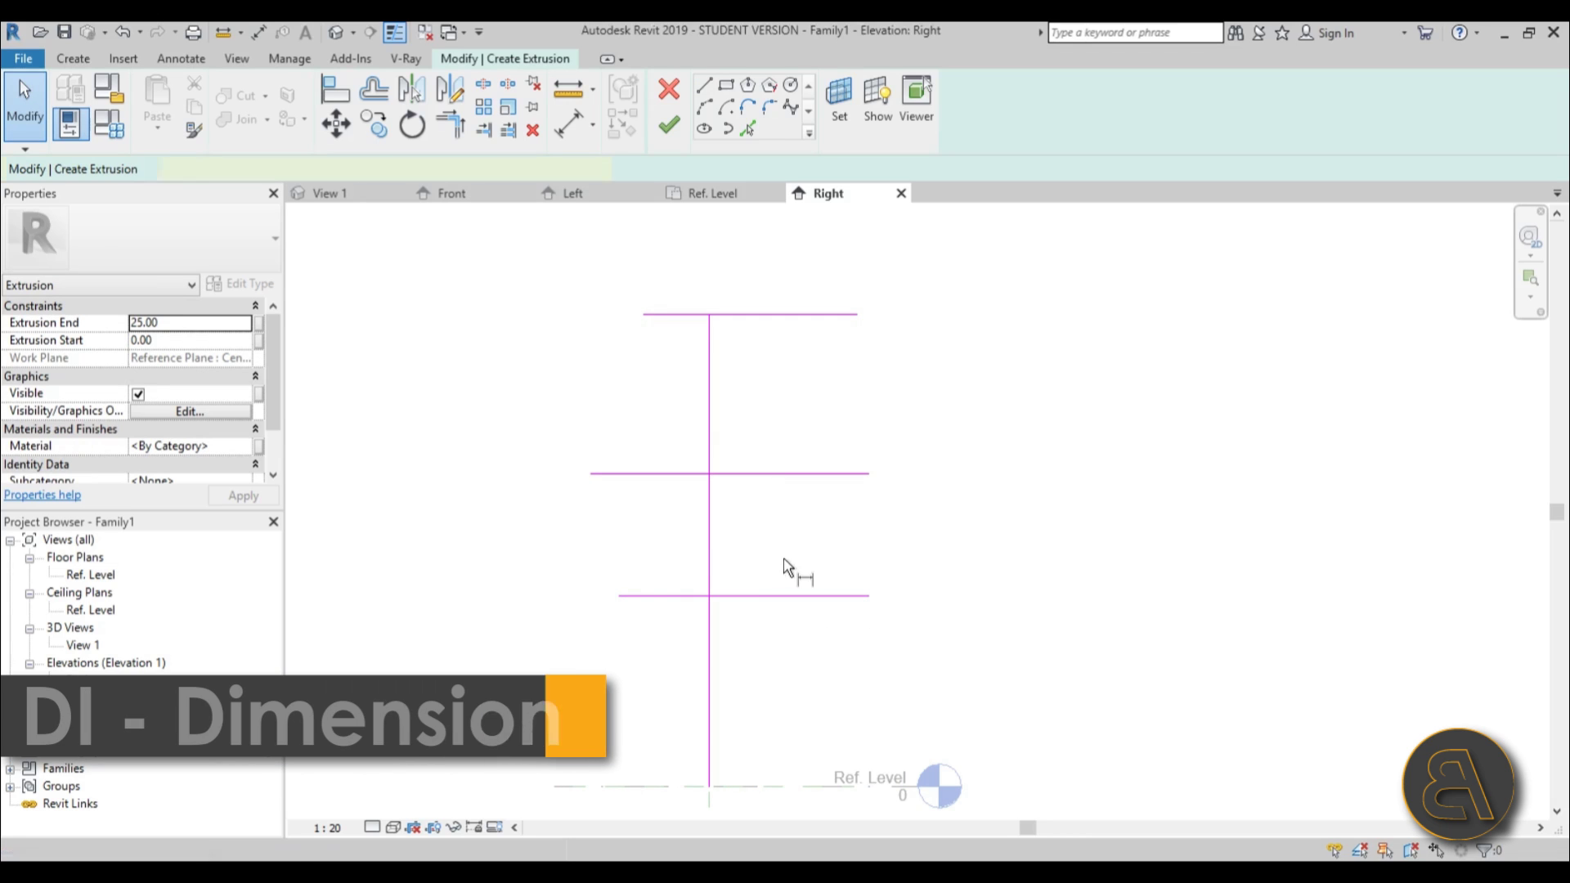
- Dimension the three horizontal lines and the reference level in one aligned string and make the spacings equal
key("d")
key("i")
left_click(744, 316)
left_click(747, 474)
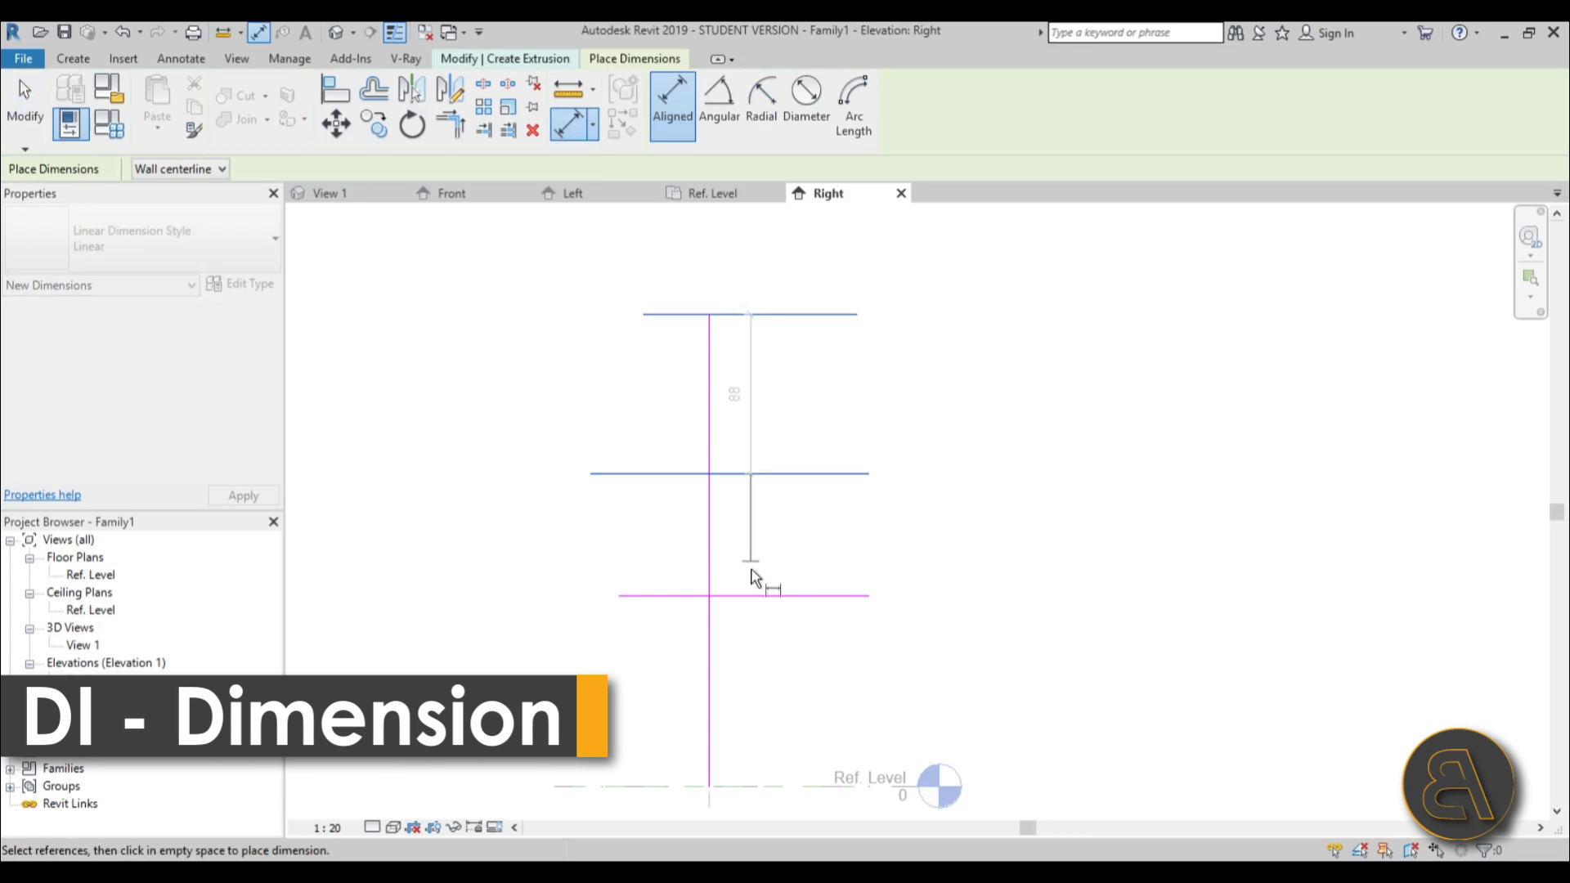
left_click(751, 596)
left_click(655, 786)
left_click(531, 655)
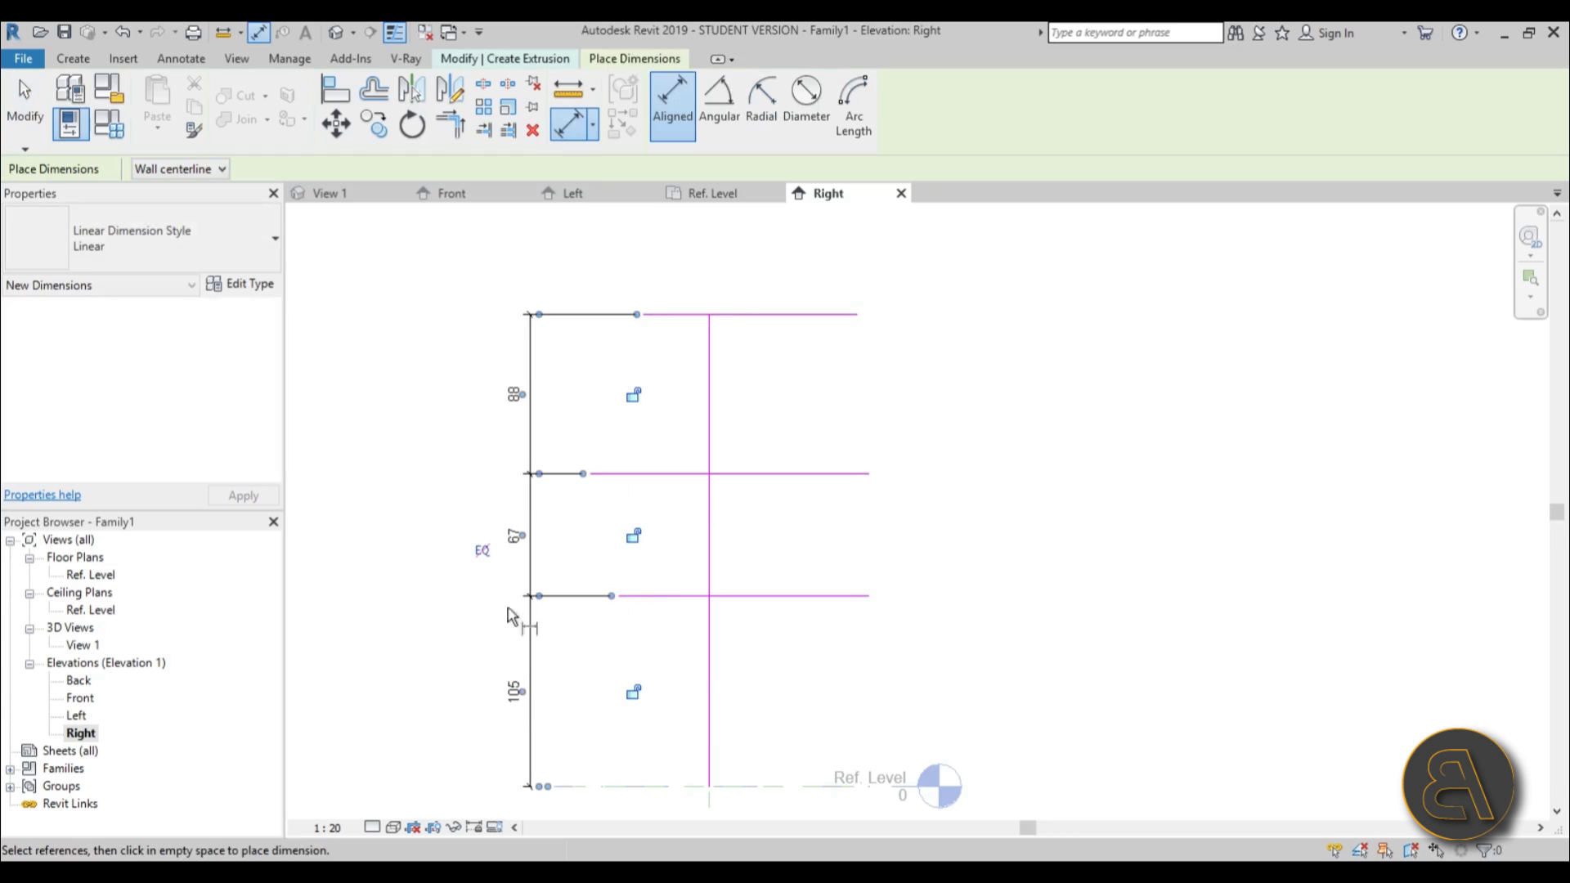
left_click(482, 550)
key("Escape")
key("Escape")
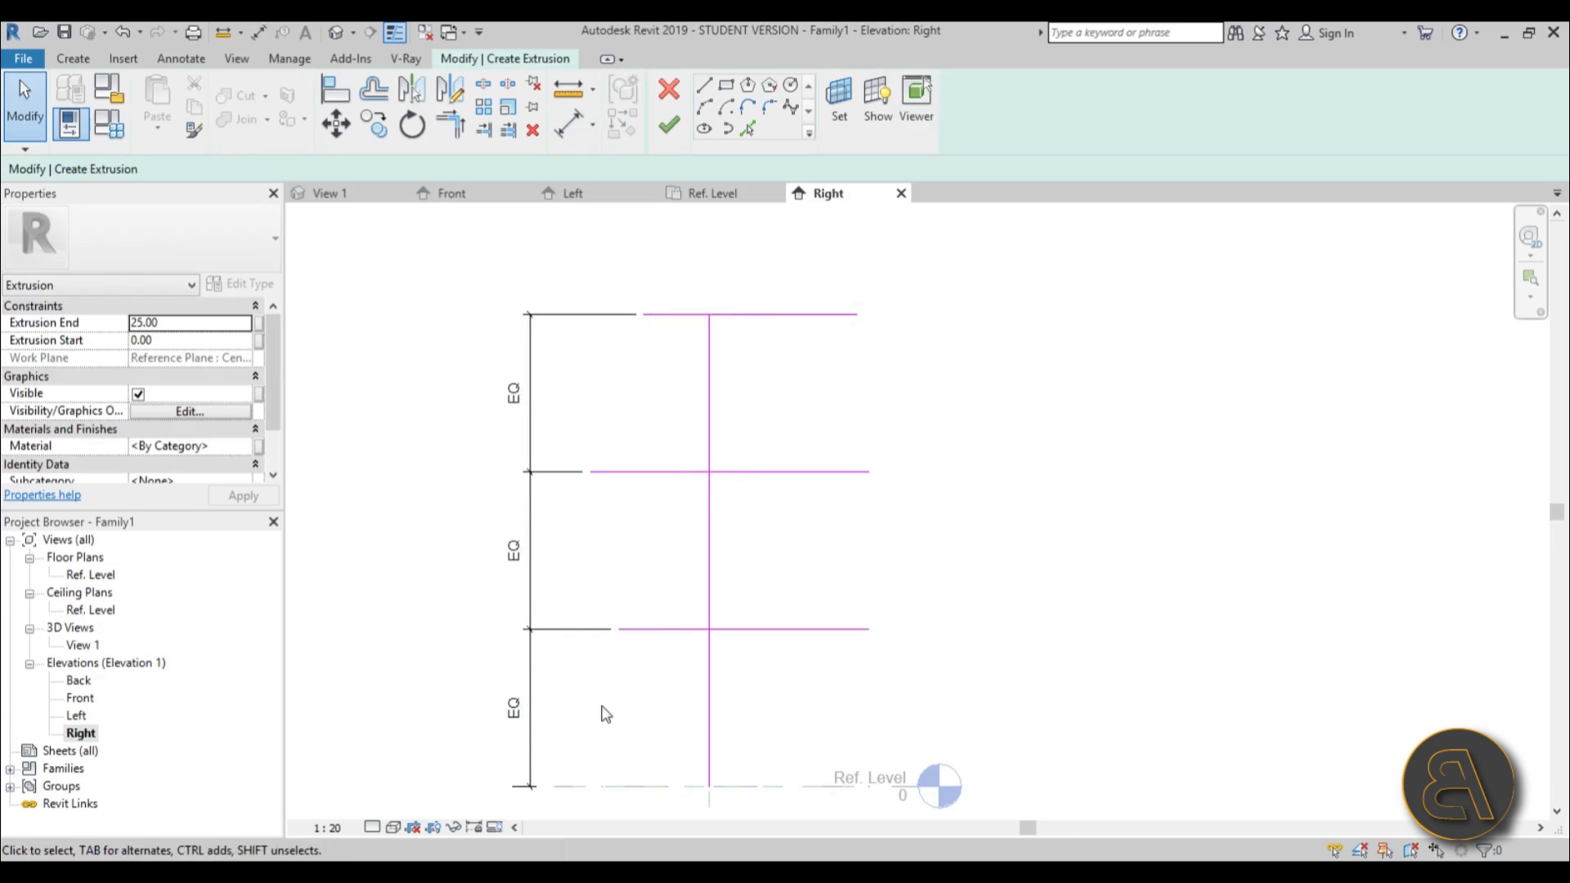
- Sketch a diagonal about 5 cm long from the vertical line below the upper intermediate line, continuing vertically up past that line
left_click(703, 85)
scroll(649, 449, "up", 4)
left_click(663, 445)
scroll(646, 450, "up", 2)
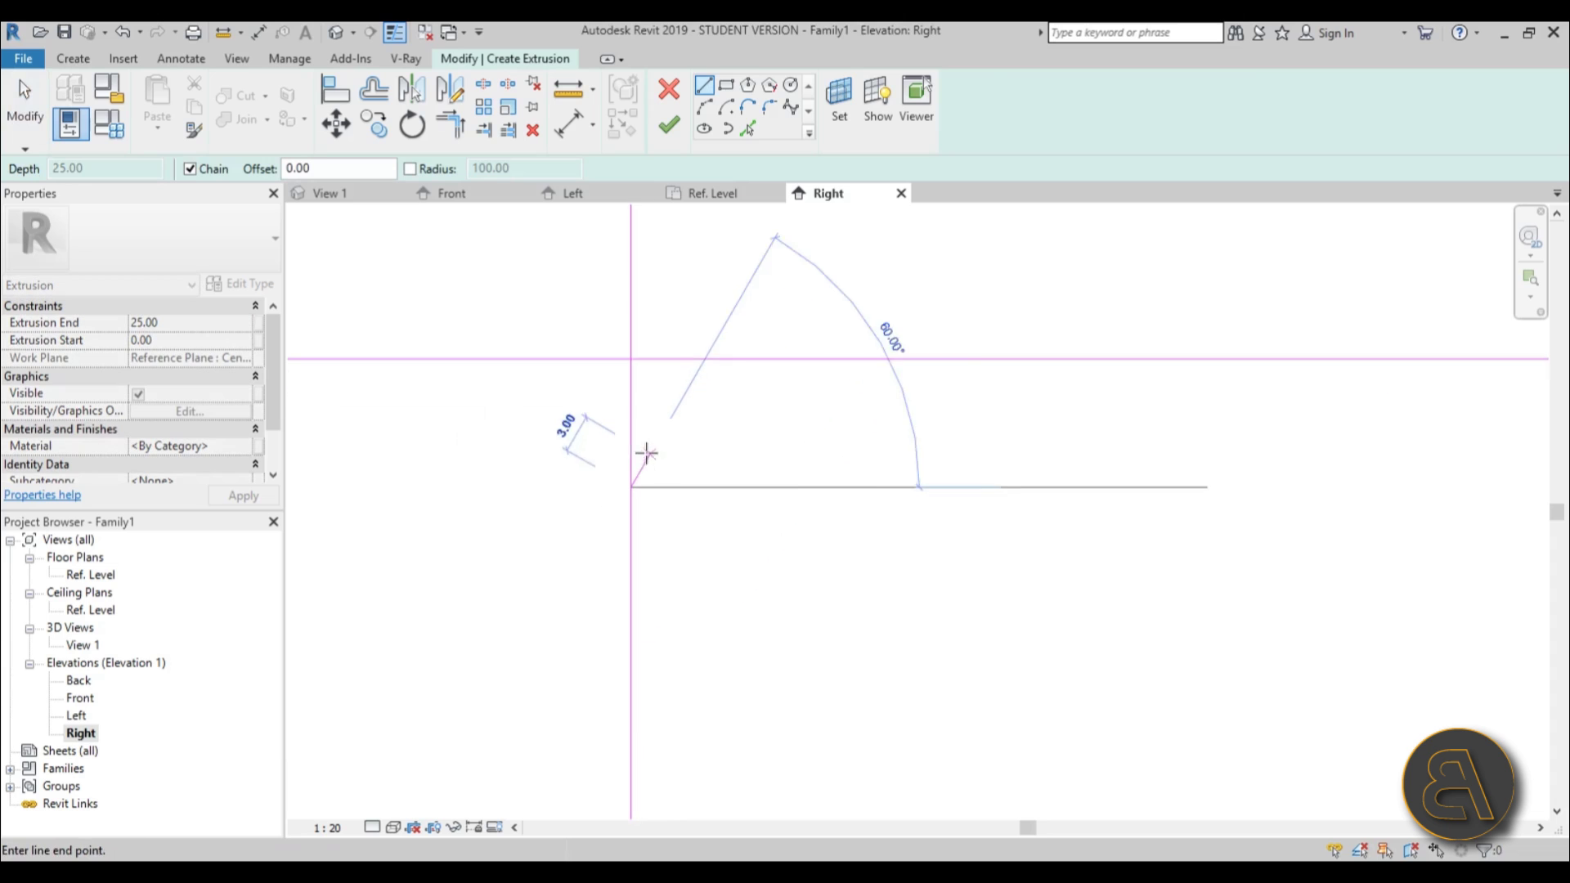
left_click(676, 288)
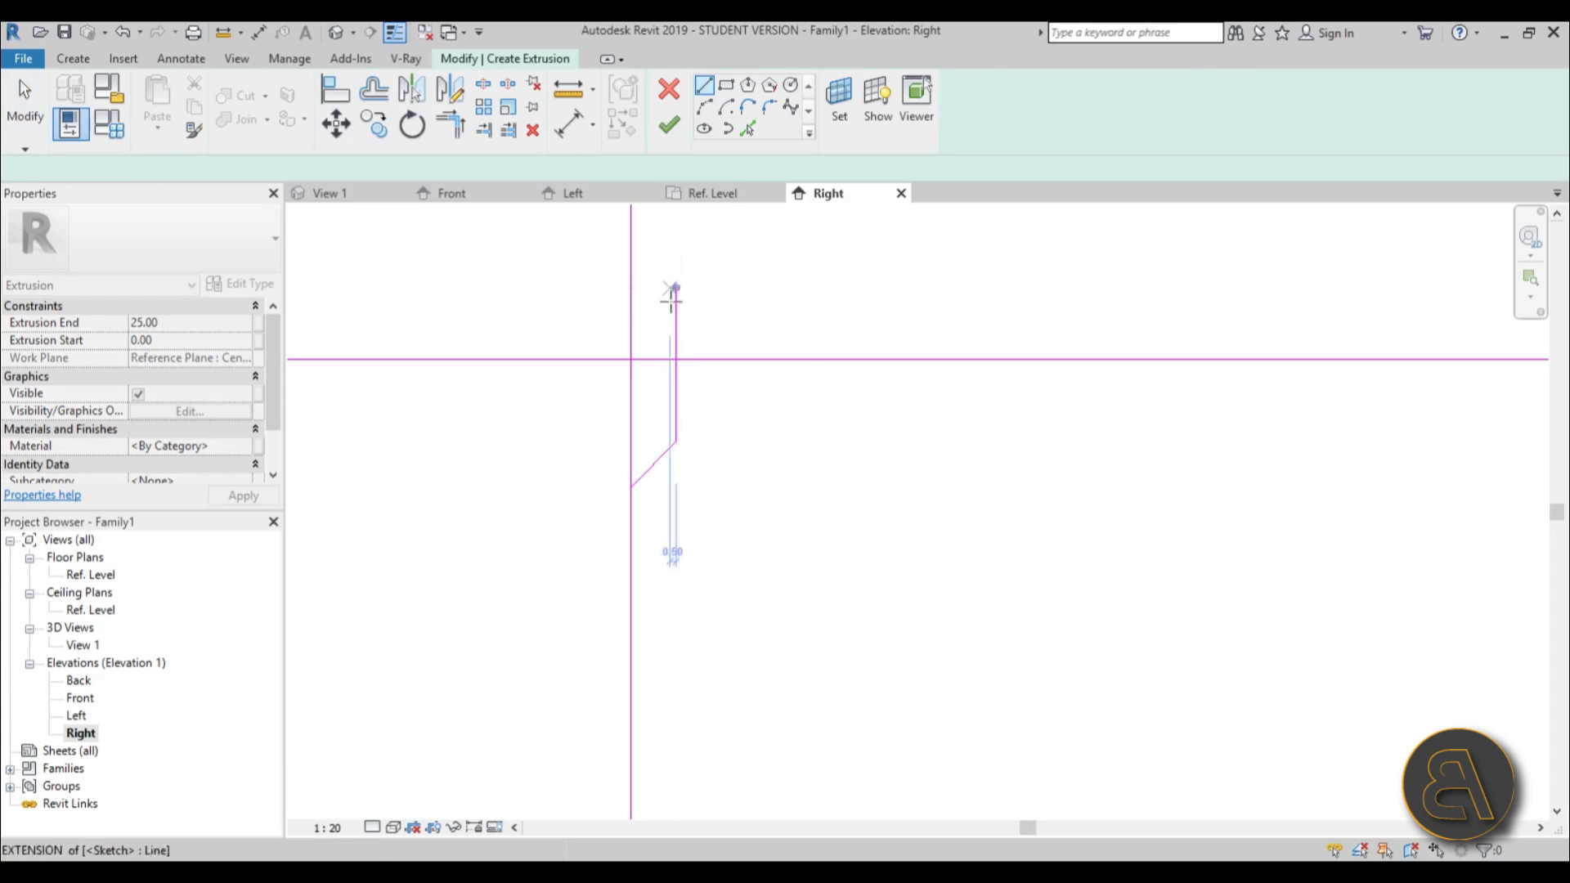
key("Escape")
key("Escape")
- Mirror the short diagonal line about the upper intermediate horizontal line
left_click(662, 456)
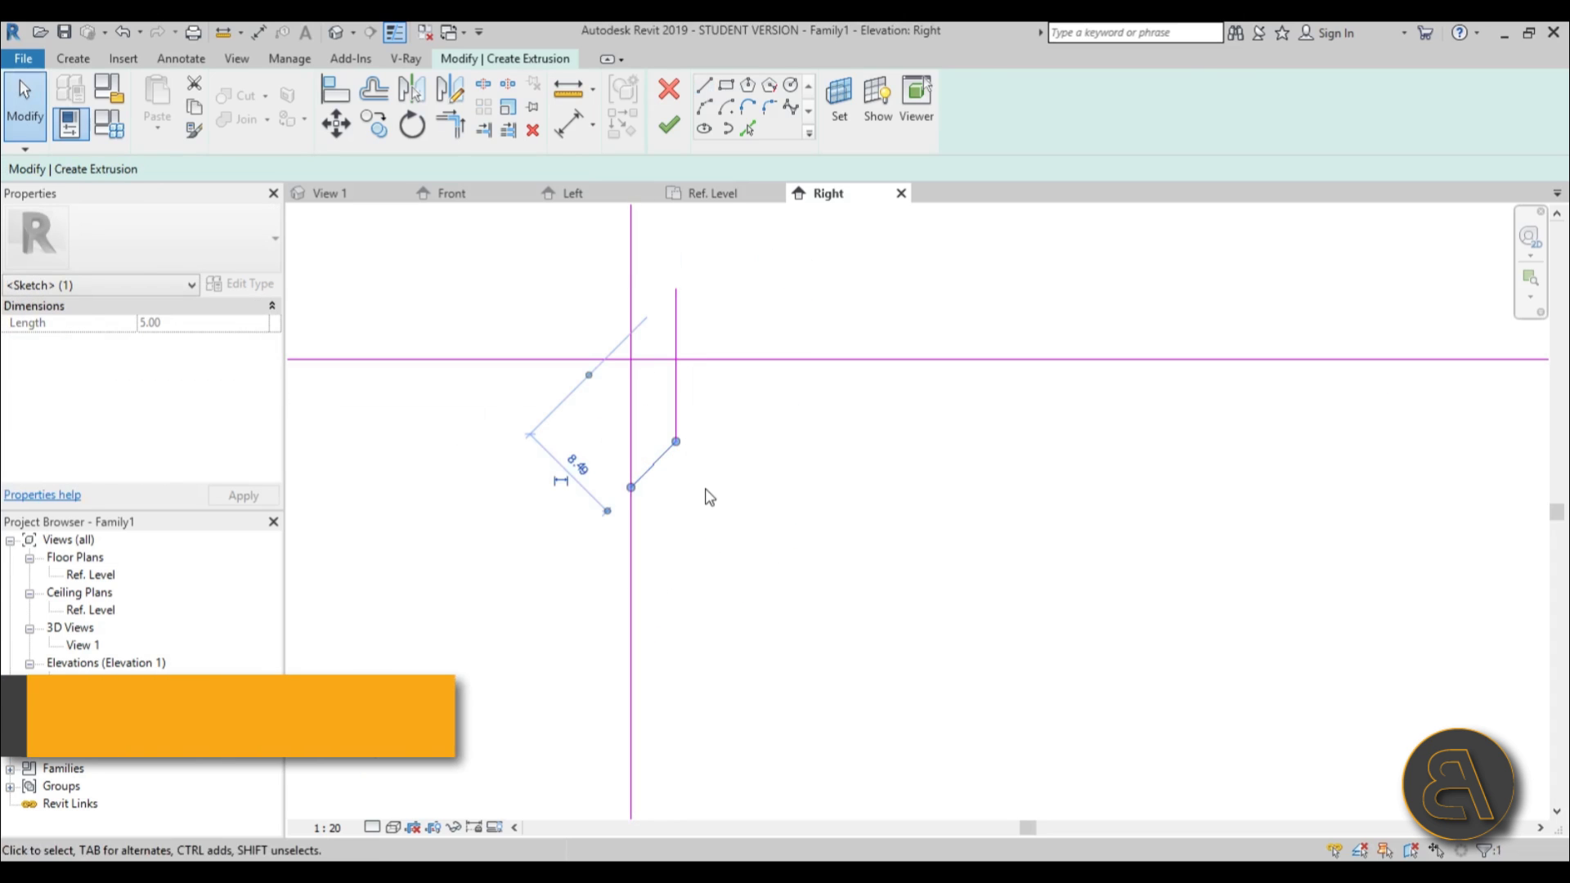
key("m")
key("m")
left_click(717, 360)
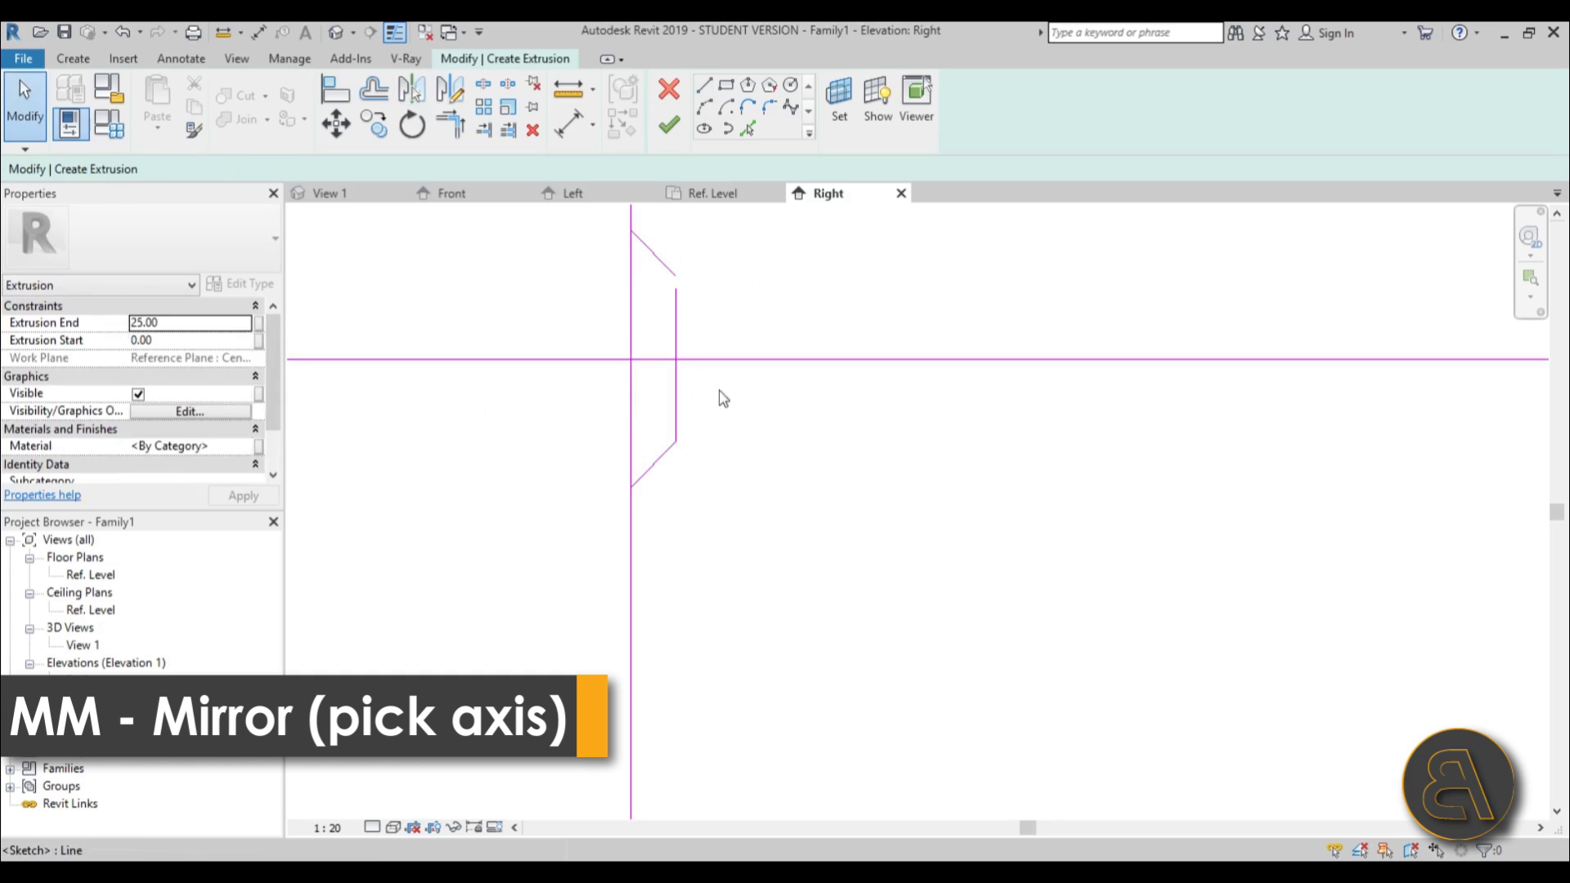
- Trim/Extend the short vertical line and the mirrored diagonal to meet in a corner
scroll(723, 397, "down", 1)
mouse_move(723, 396)
middle_mouse_down()
mouse_move(737, 460)
mouse_move(712, 435)
middle_mouse_up()
left_click(681, 391)
left_click(672, 334)
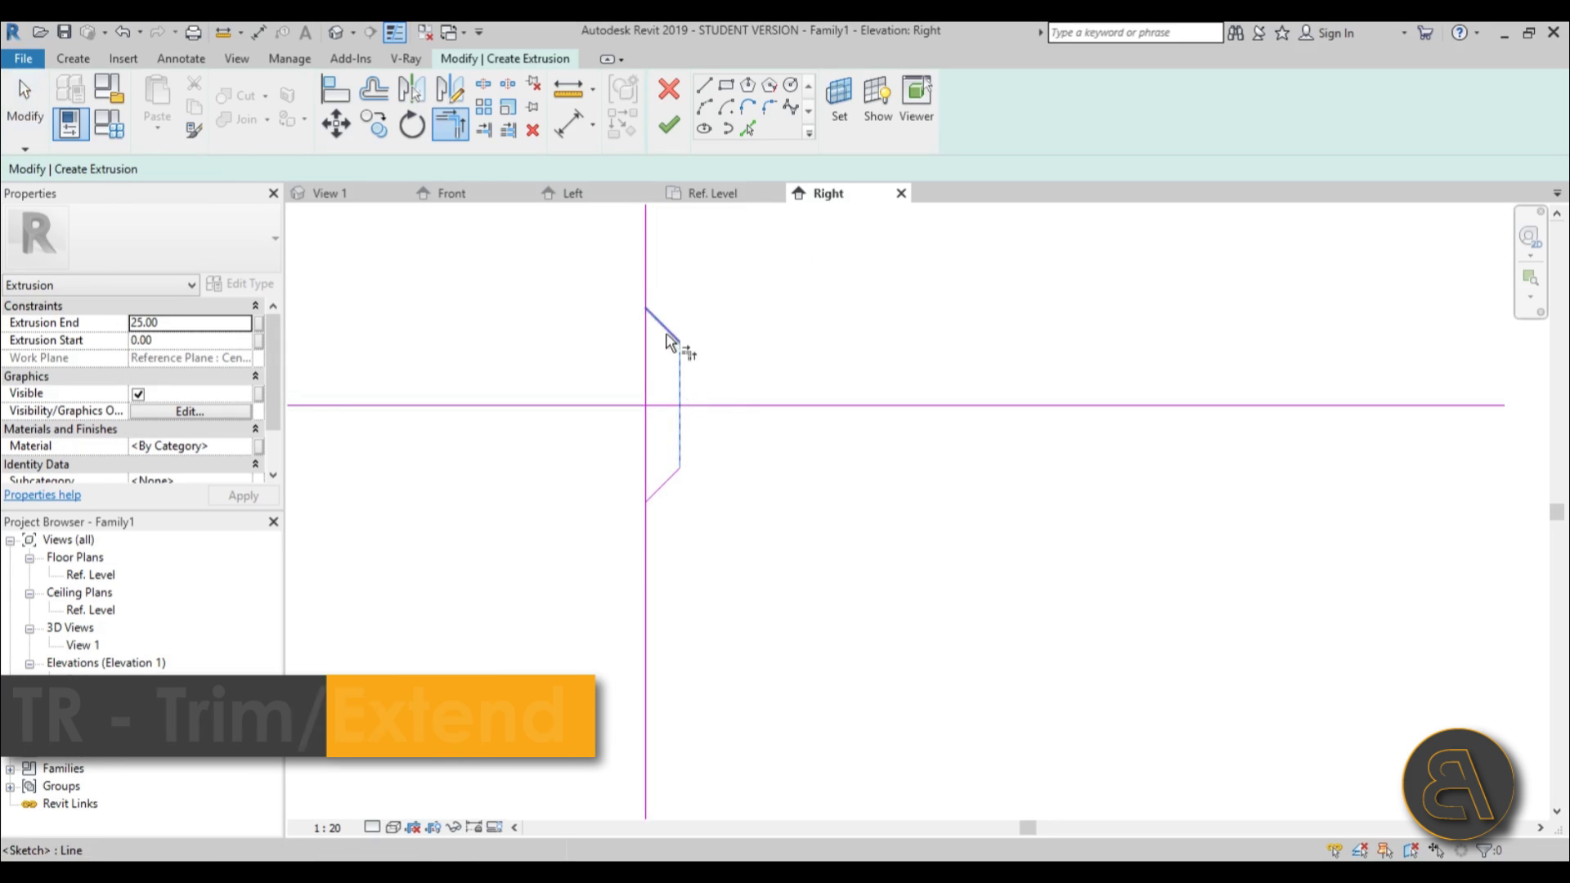
scroll(769, 483, "down", 5)
key("Escape")
key("Escape")
- Copy the three-line notch from the upper intermediate horizontal line to the intersection of the vertical line and the lower intermediate line
left_click_drag(680, 393, 766, 514)
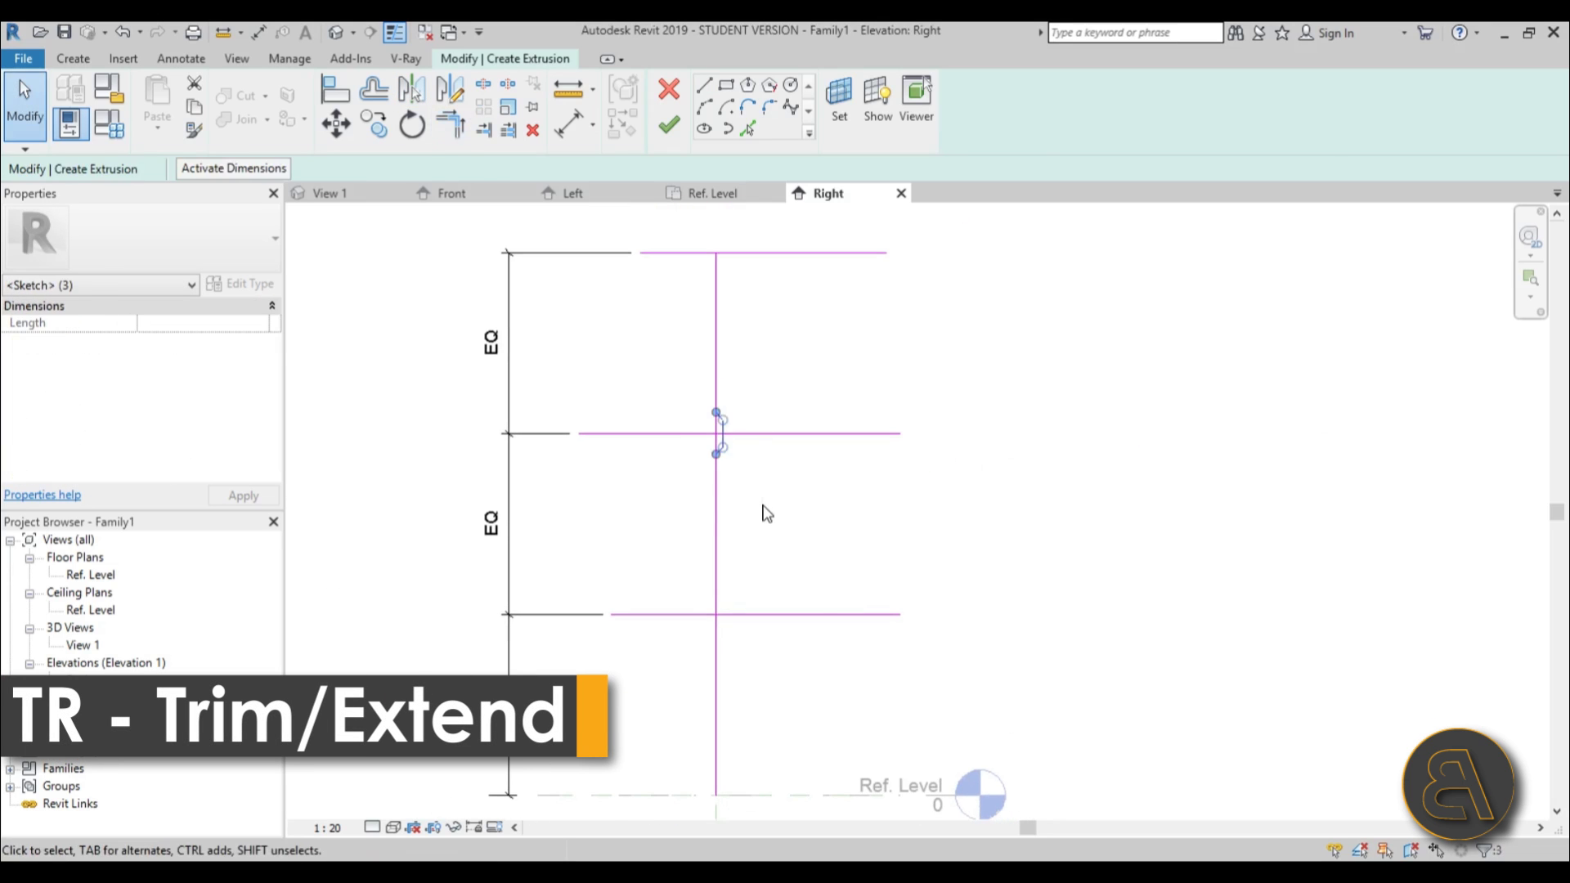
key("c")
key("o")
scroll(720, 435, "up", 5)
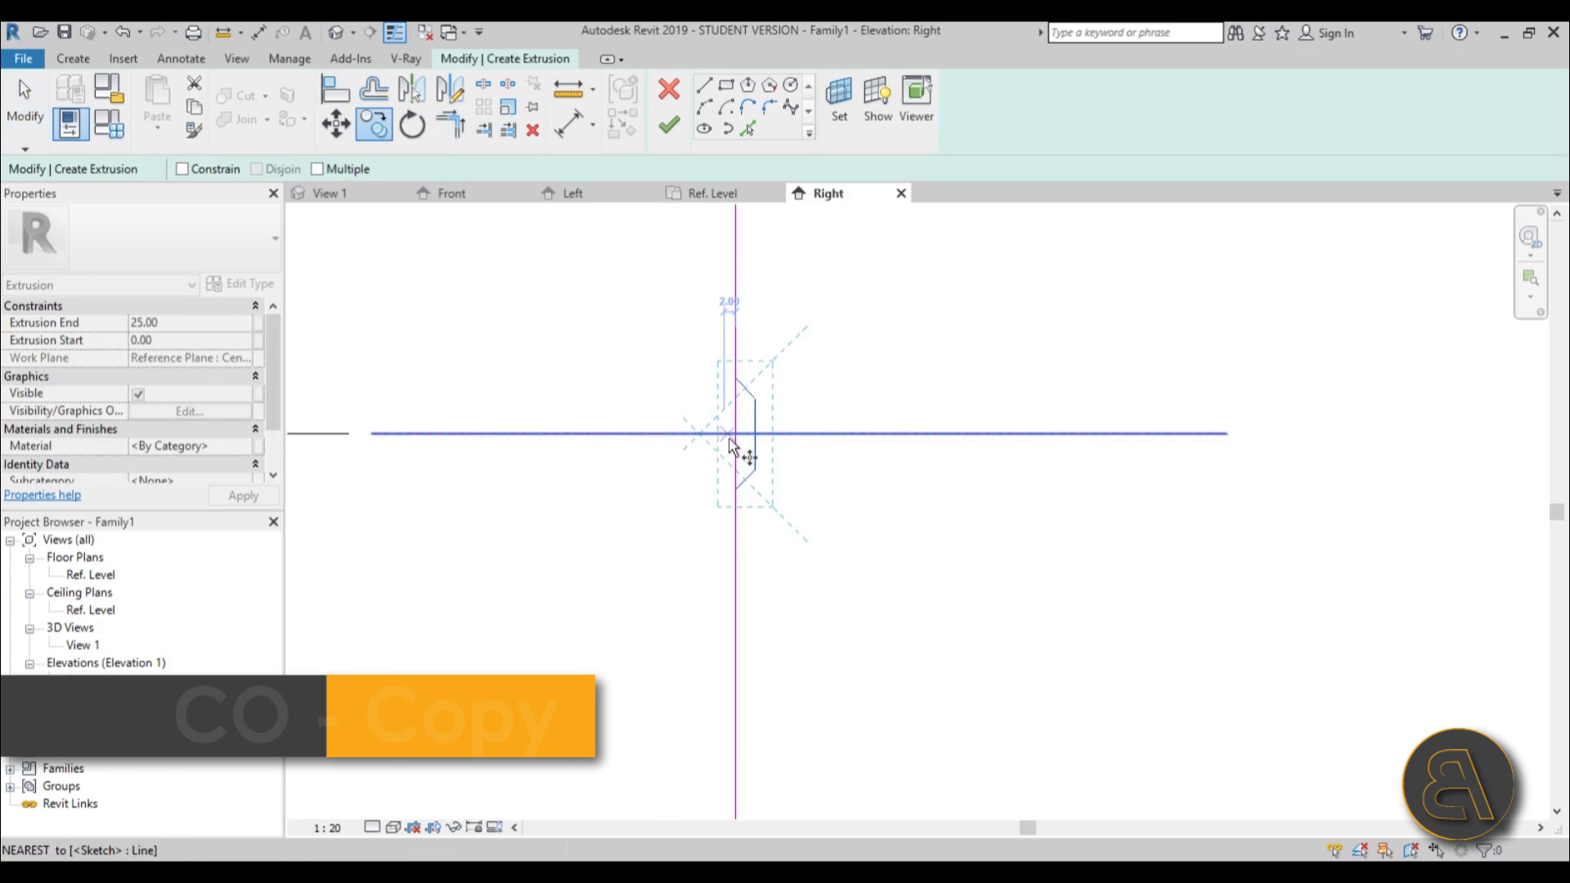
left_click(734, 440)
scroll(748, 523, "down", 3)
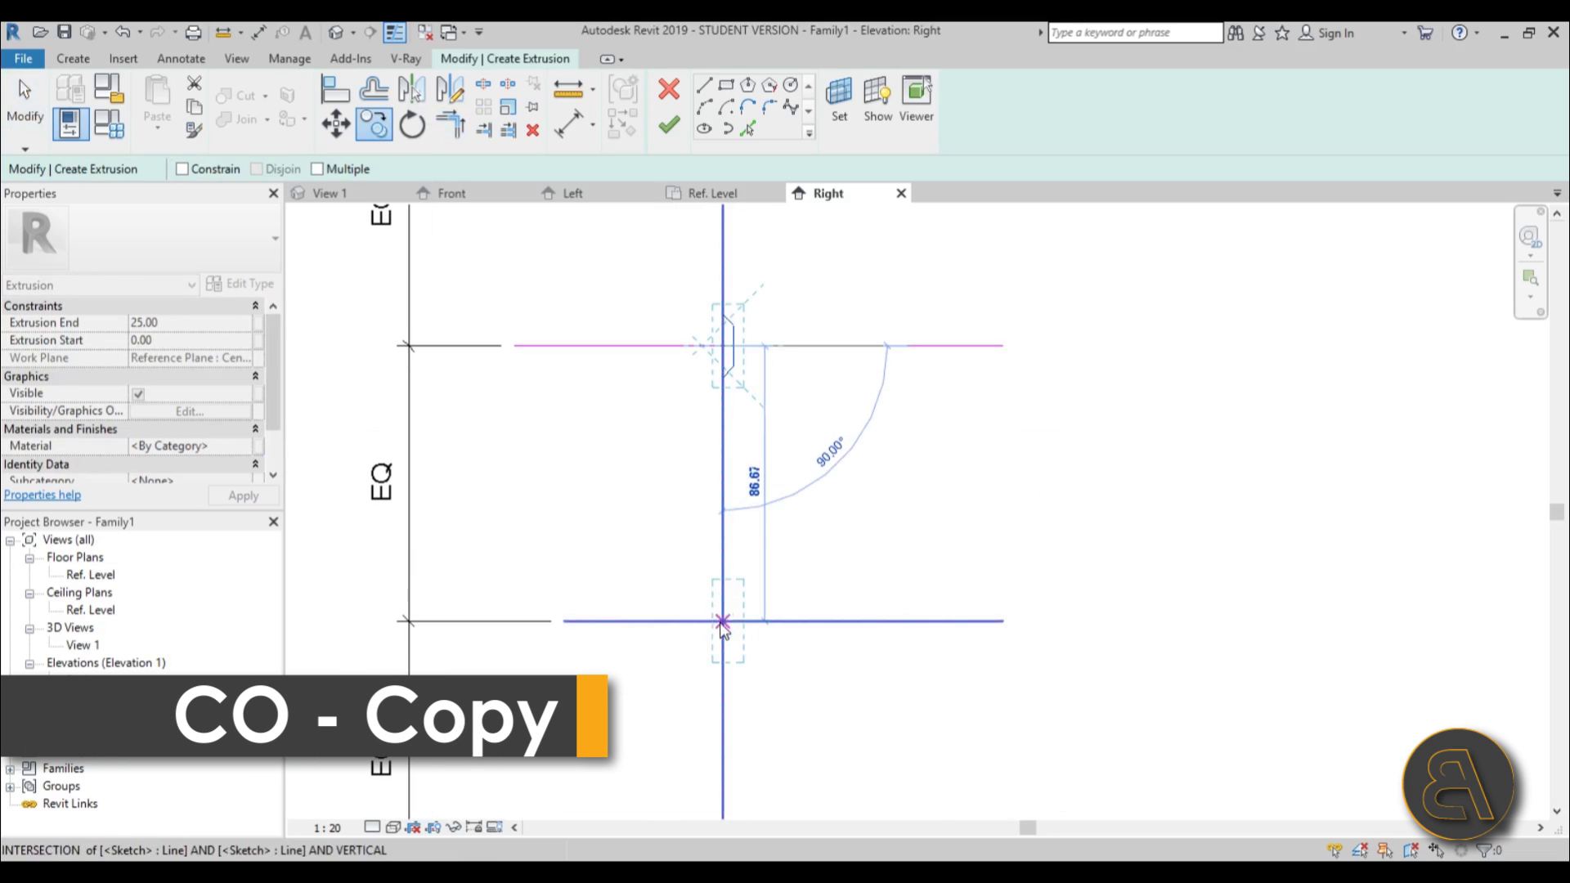
left_click(723, 621)
key("Escape")
- Remove the equal-spacing dimension string and all three horizontal guide lines from the sketch
left_click_drag(652, 707, 357, 284)
key("e")
key("h")
scroll(592, 434, "down", 2)
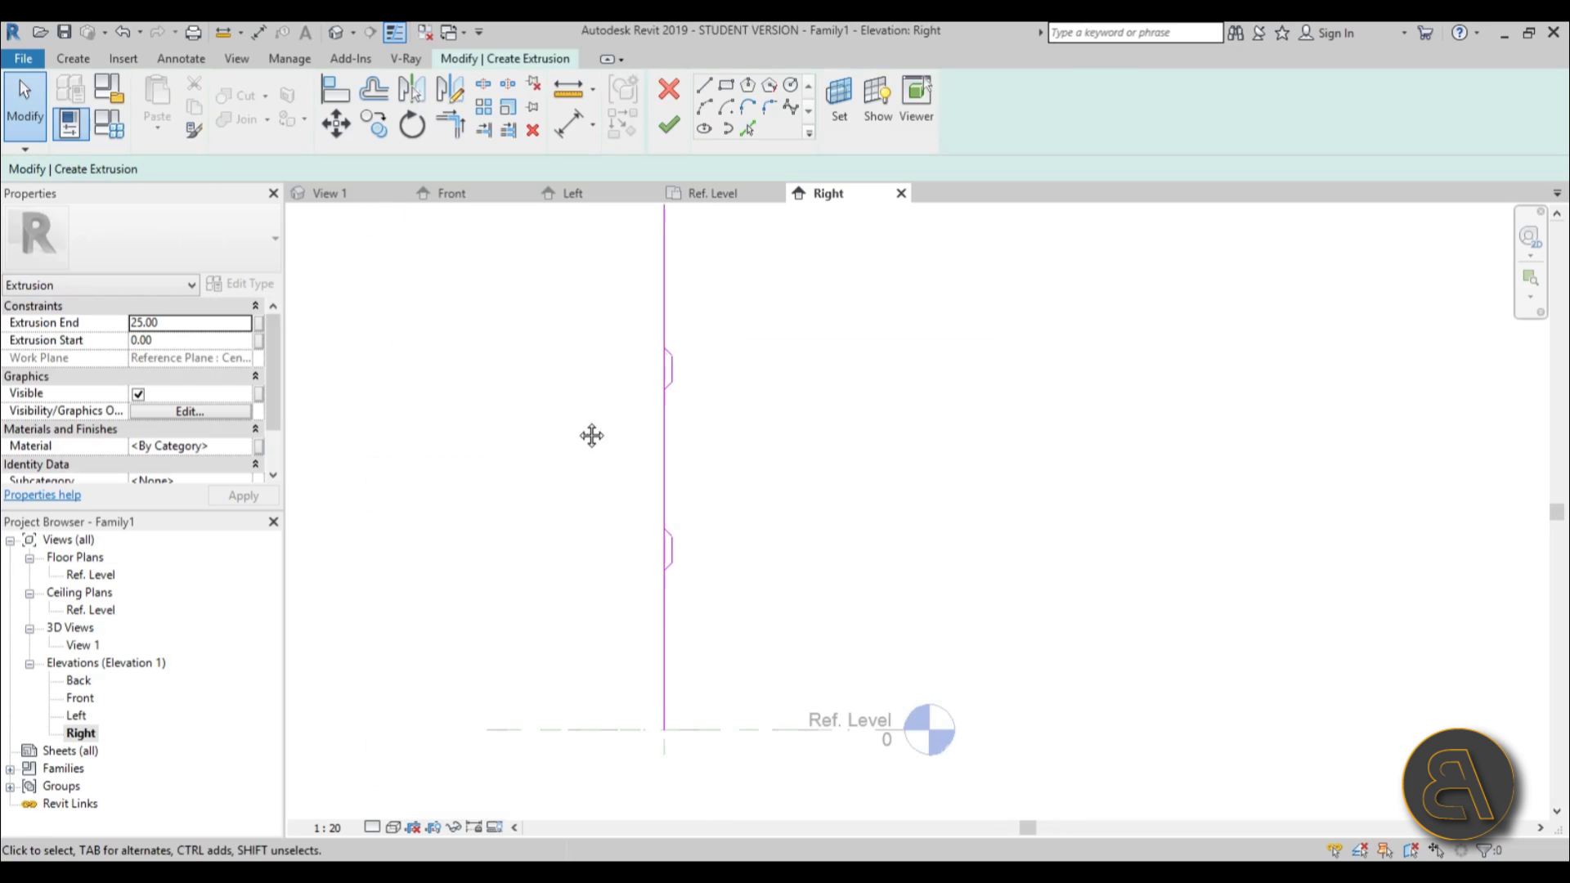
middle_click_drag(592, 435, 635, 508)
scroll(726, 528, "up", 2)
scroll(726, 490, "down", 1)
left_click(693, 282)
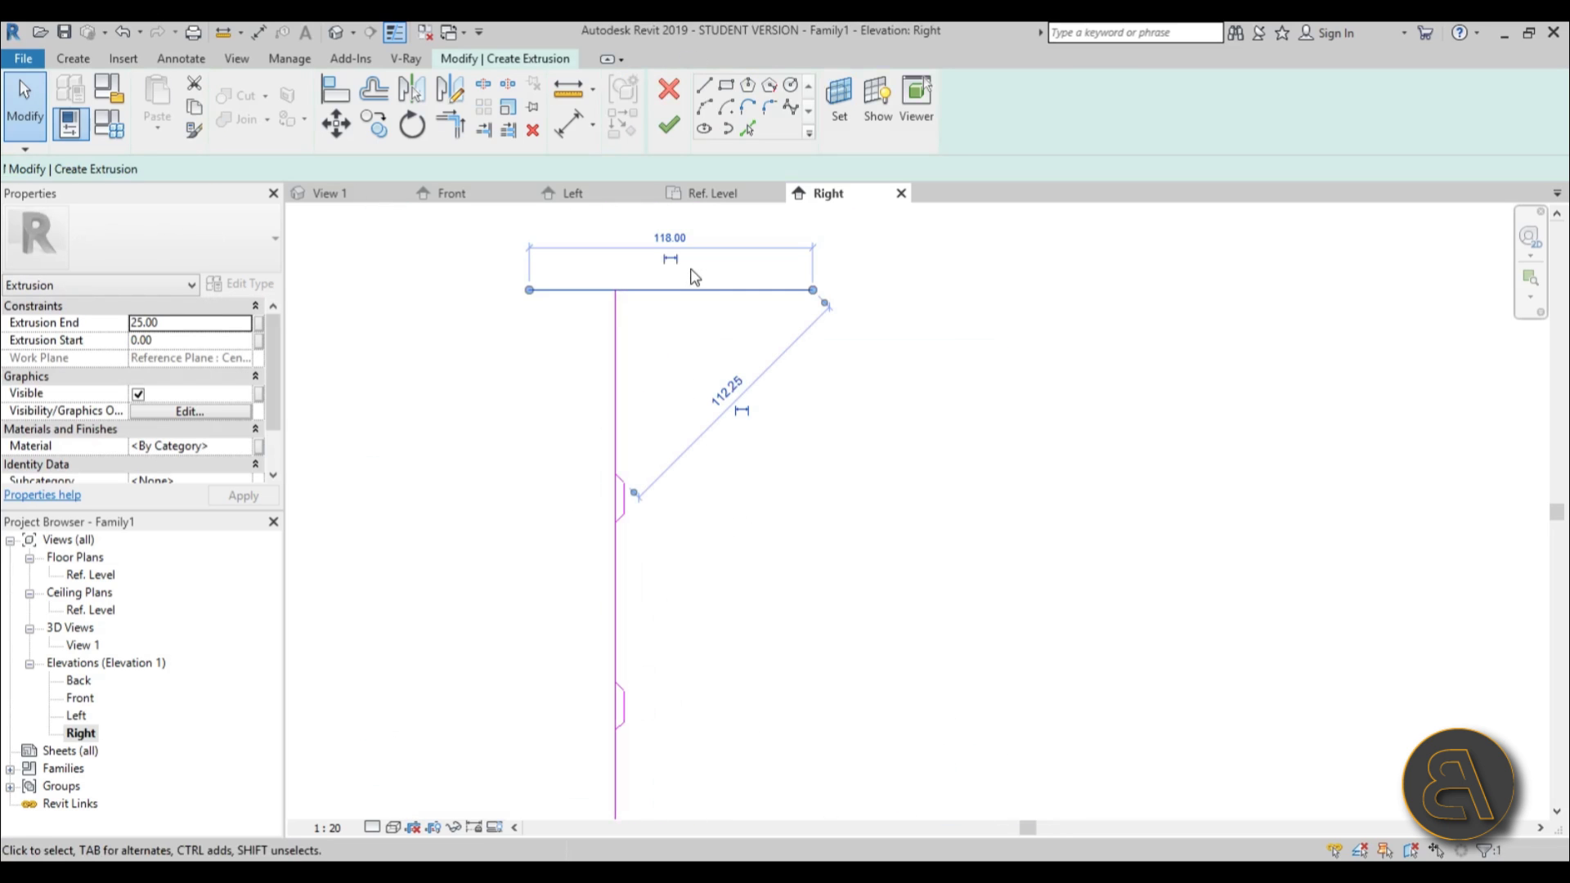
key("Delete")
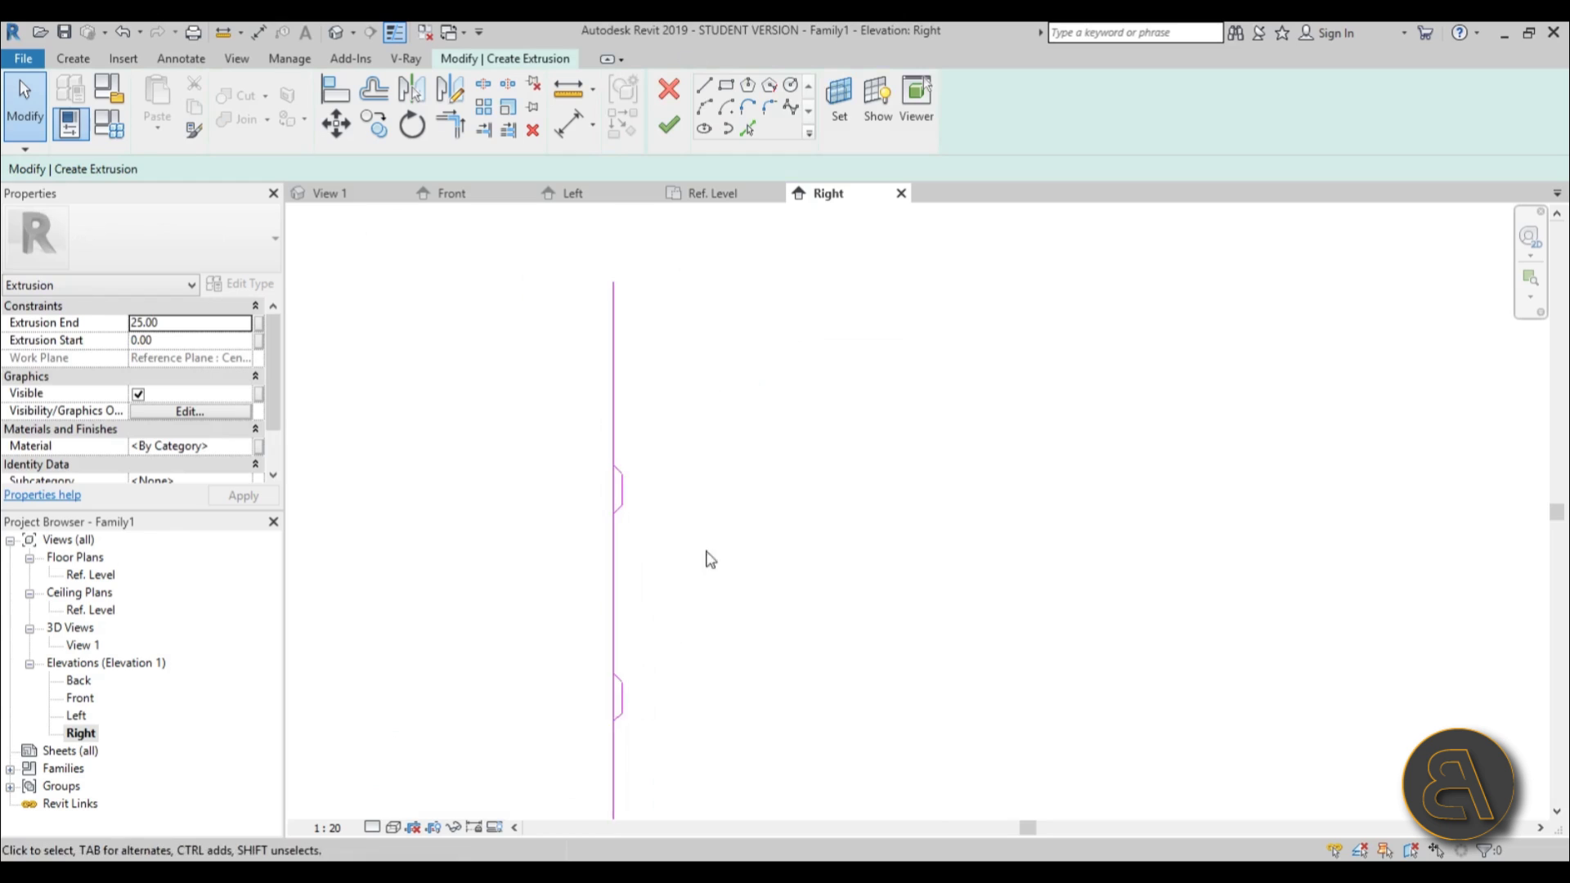
- Split the long vertical line inside the notches with Split Element, keeping inner segments
middle_click_drag(708, 557, 642, 533)
key("s")
key("l")
scroll(645, 521, "up", 1)
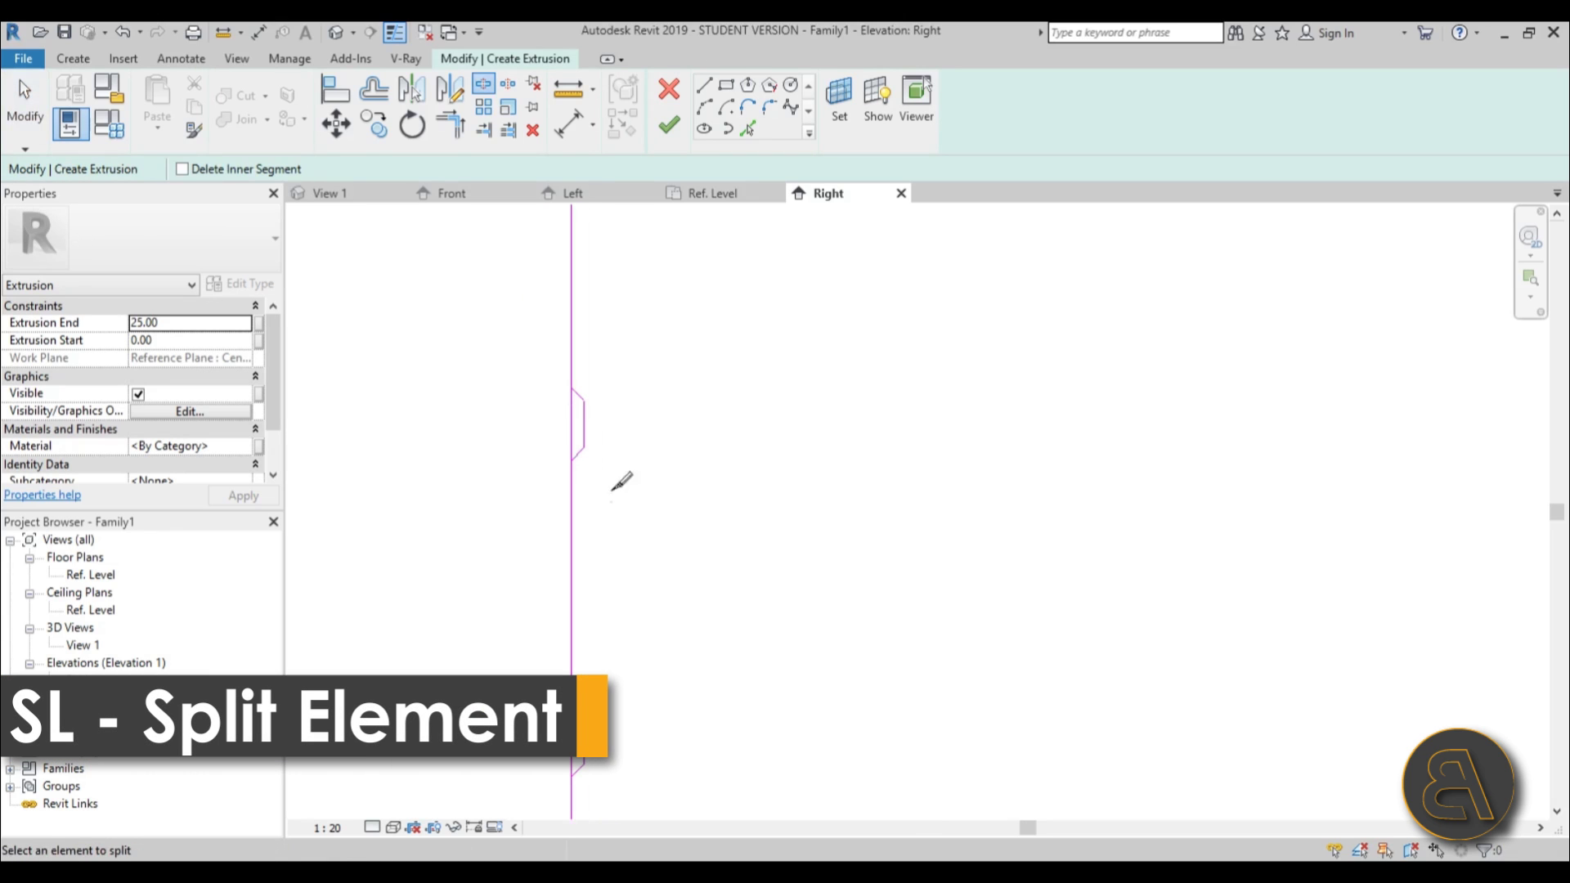
left_click(572, 422)
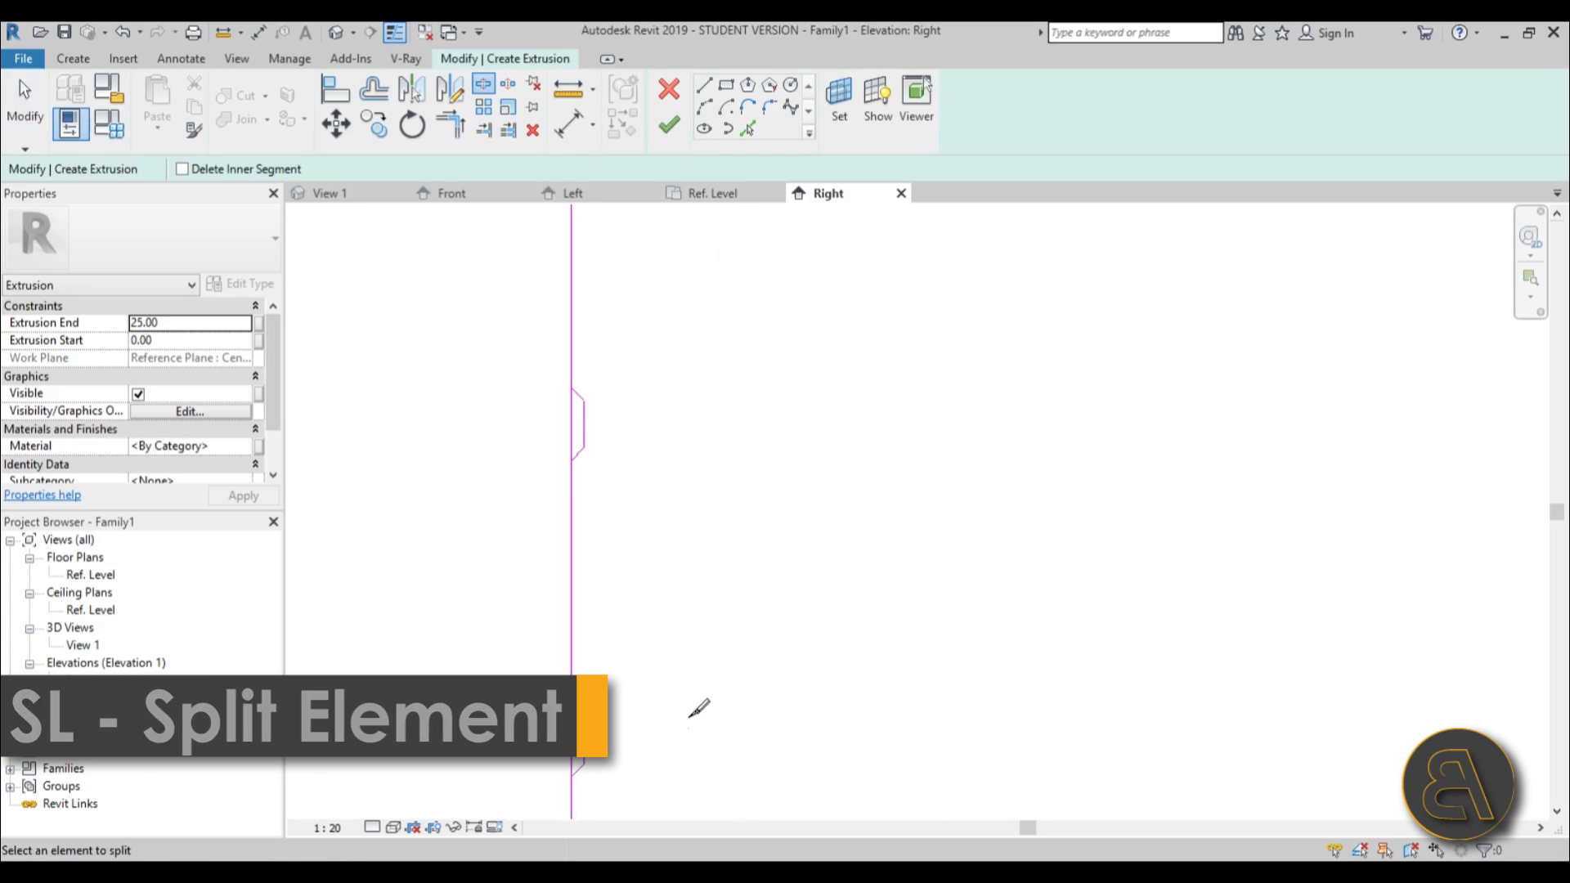
key("Escape")
- Trim the vertical segments to the diagonals of both notches so the profile follows the notches as one continuous line
key("t")
key("r")
scroll(610, 718, "up", 1)
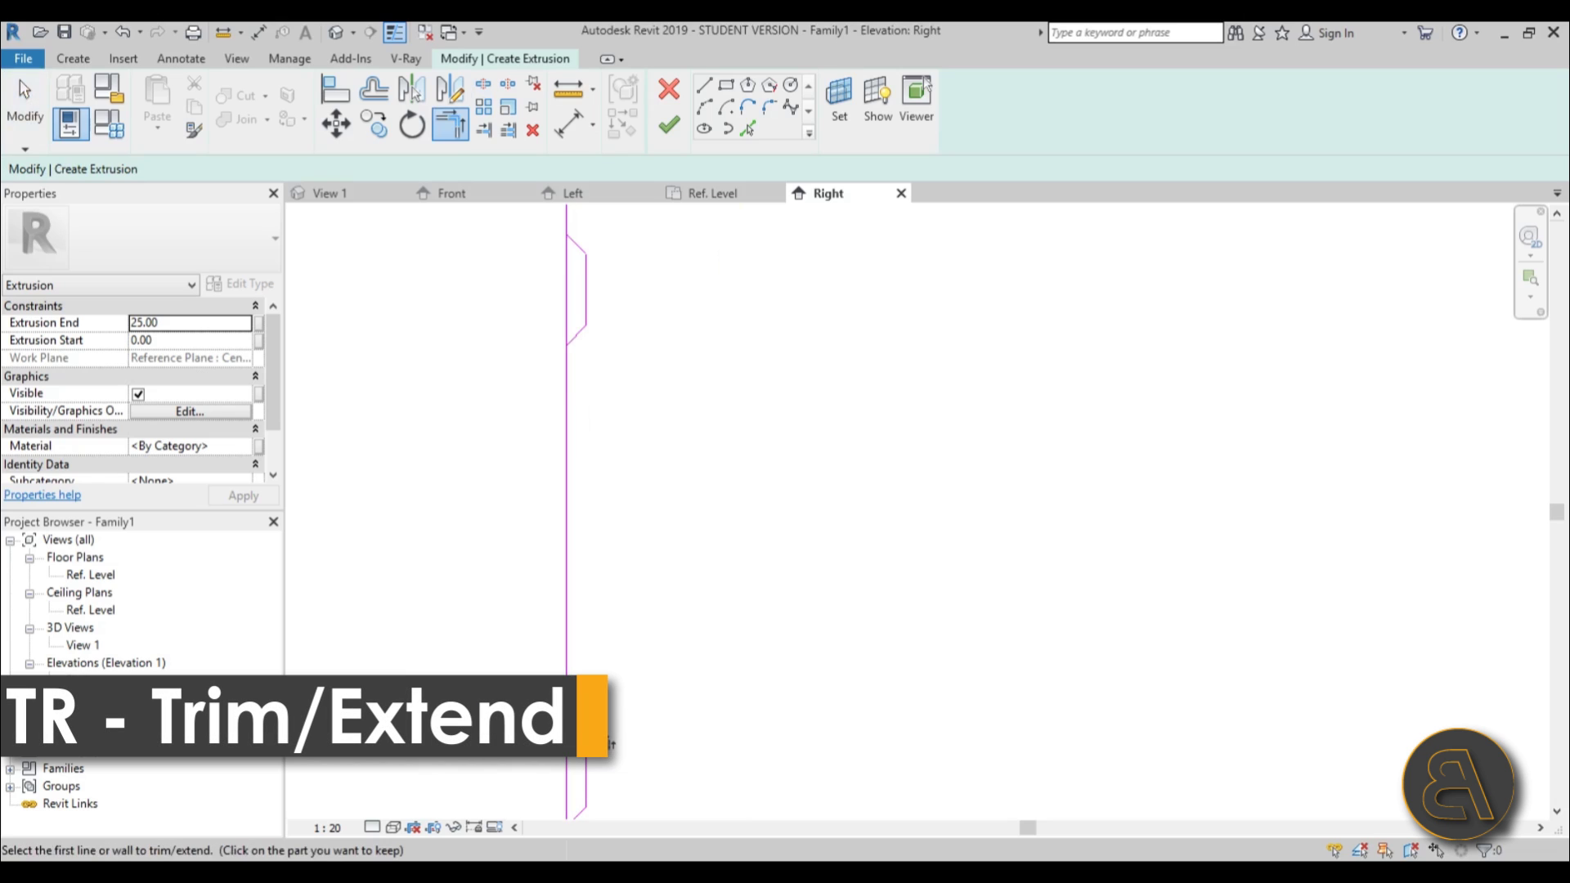
left_click(570, 565)
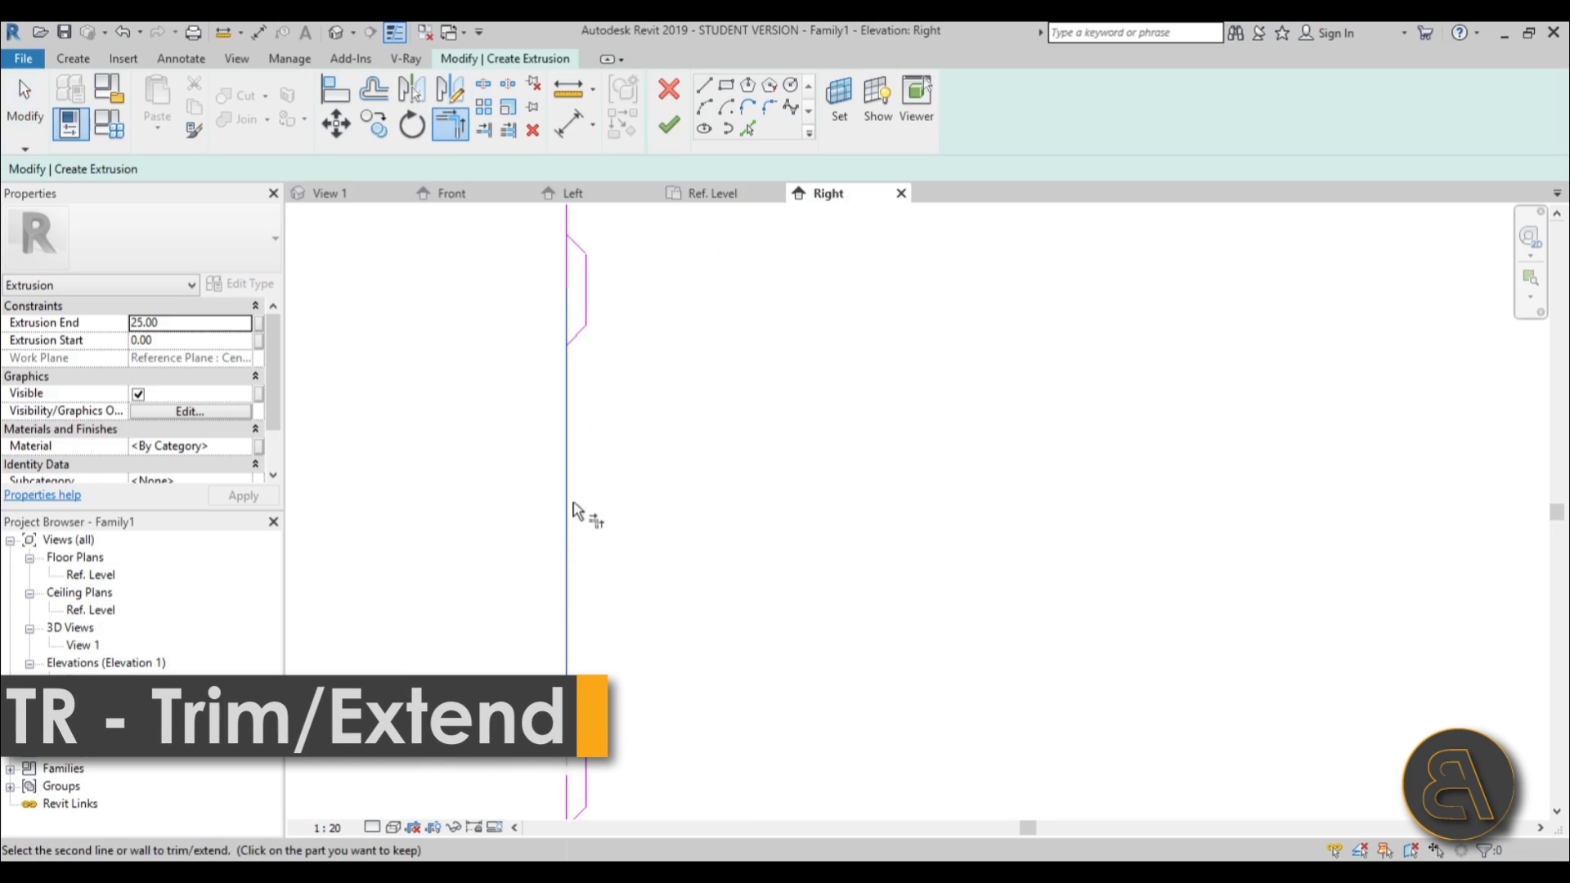
left_click(579, 340)
mouse_move(568, 228)
middle_mouse_down()
mouse_move(664, 483)
mouse_move(634, 501)
mouse_move(694, 561)
mouse_move(810, 547)
mouse_move(786, 547)
mouse_move(732, 486)
mouse_move(740, 447)
middle_mouse_up()
scroll(646, 544, "down", 2)
scroll(747, 561, "down", 1)
key("Escape")
scroll(753, 542, "up", 2)
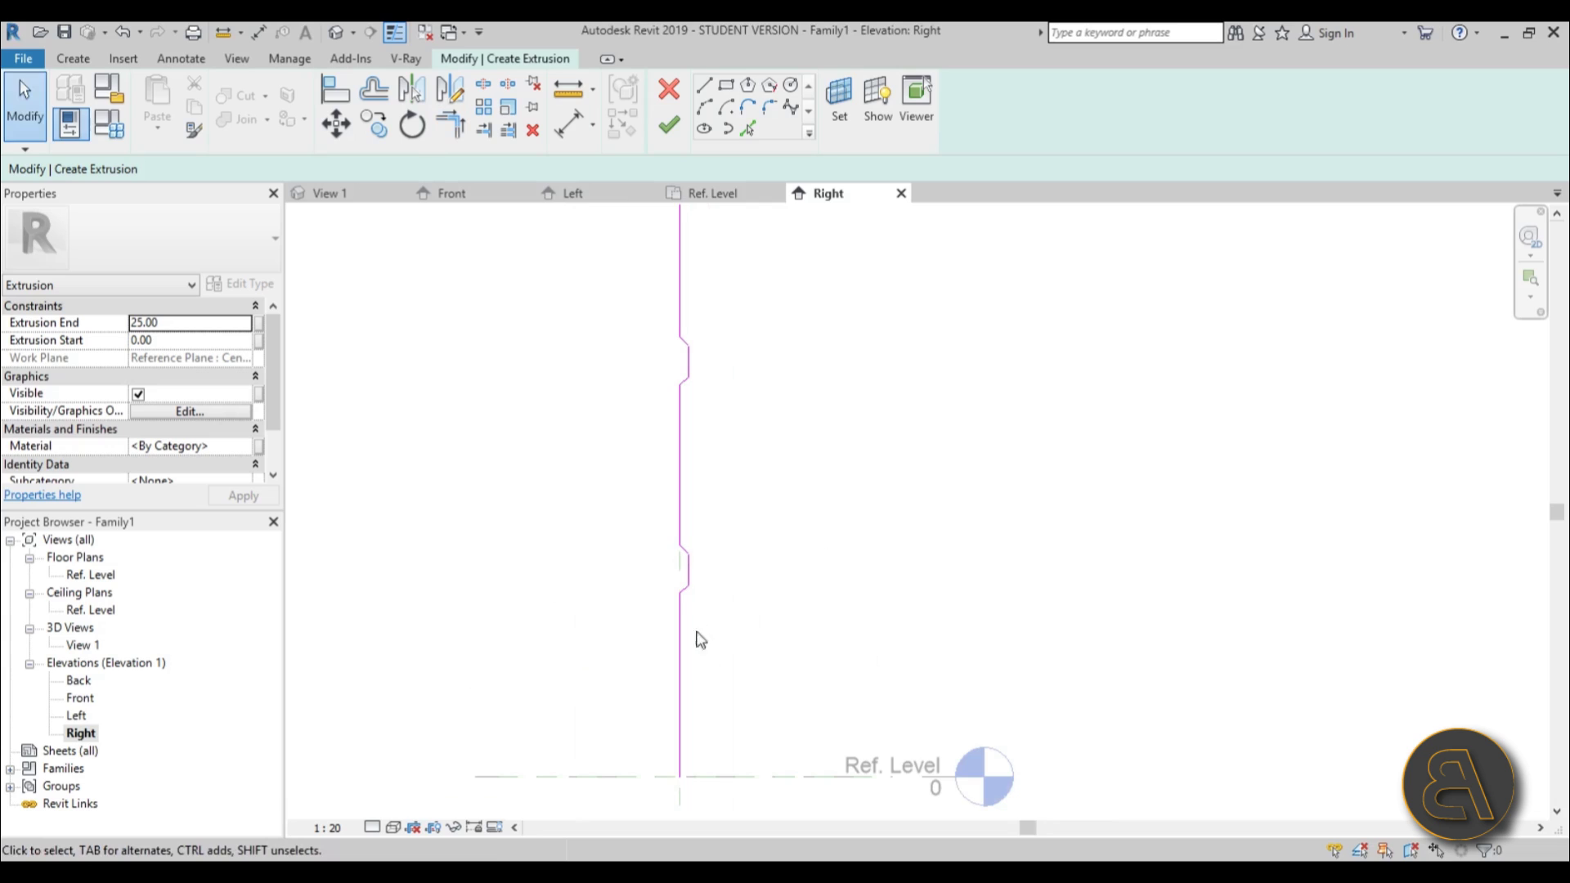
- Use Pick Lines with an offset of 1 cm to copy the lowest vertical segment and the lower notch to the notch side
left_click(749, 128)
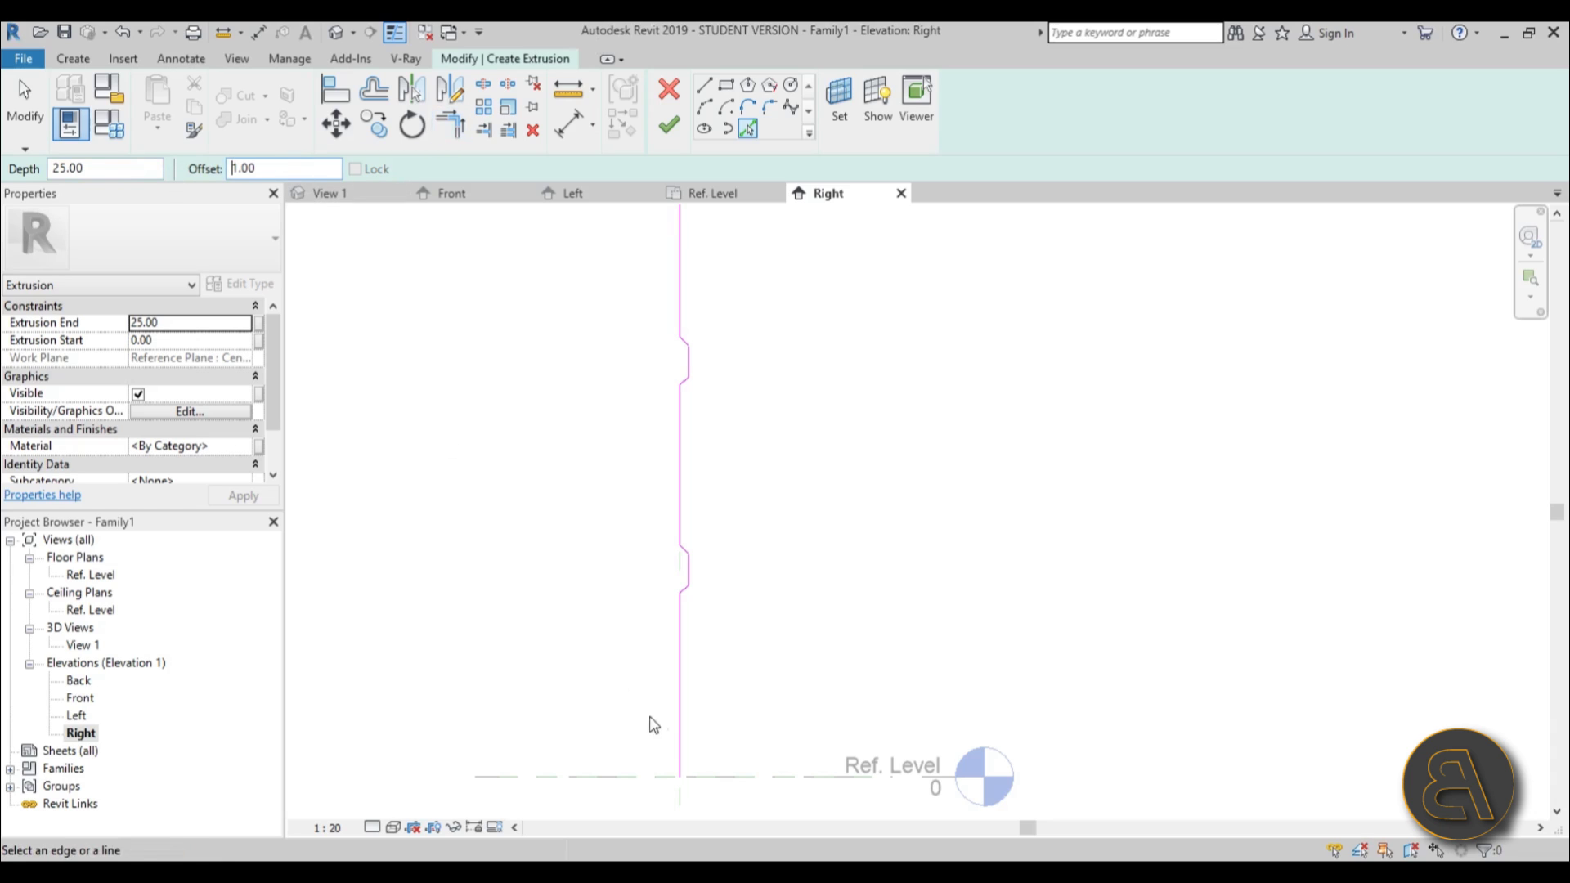
scroll(691, 561, "up", 5)
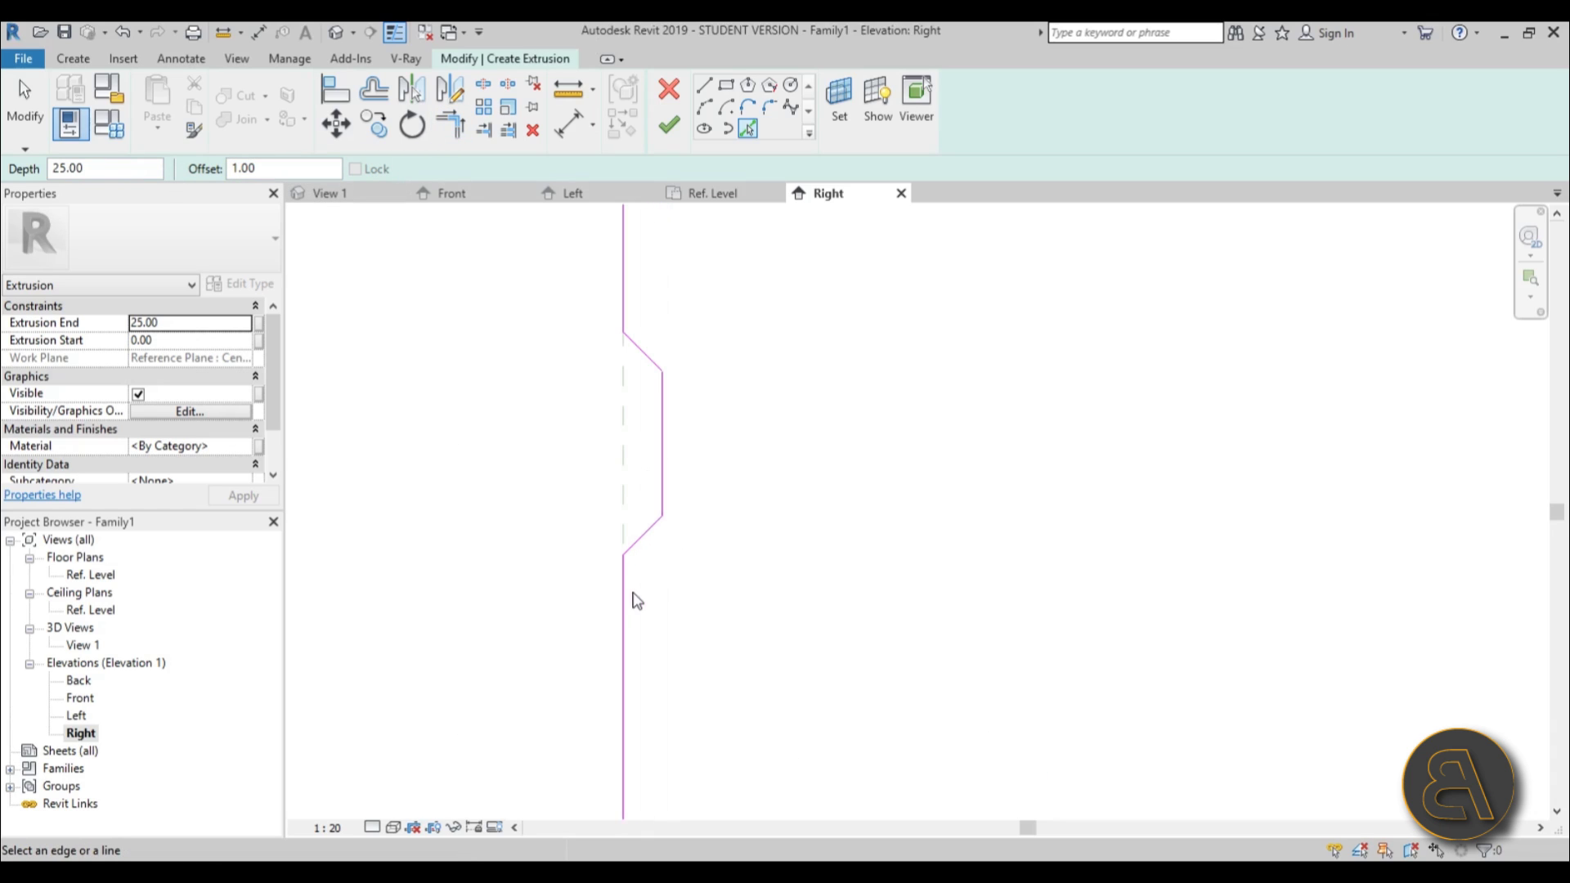
left_click(634, 605)
scroll(638, 550, "up", 2)
left_click(648, 530)
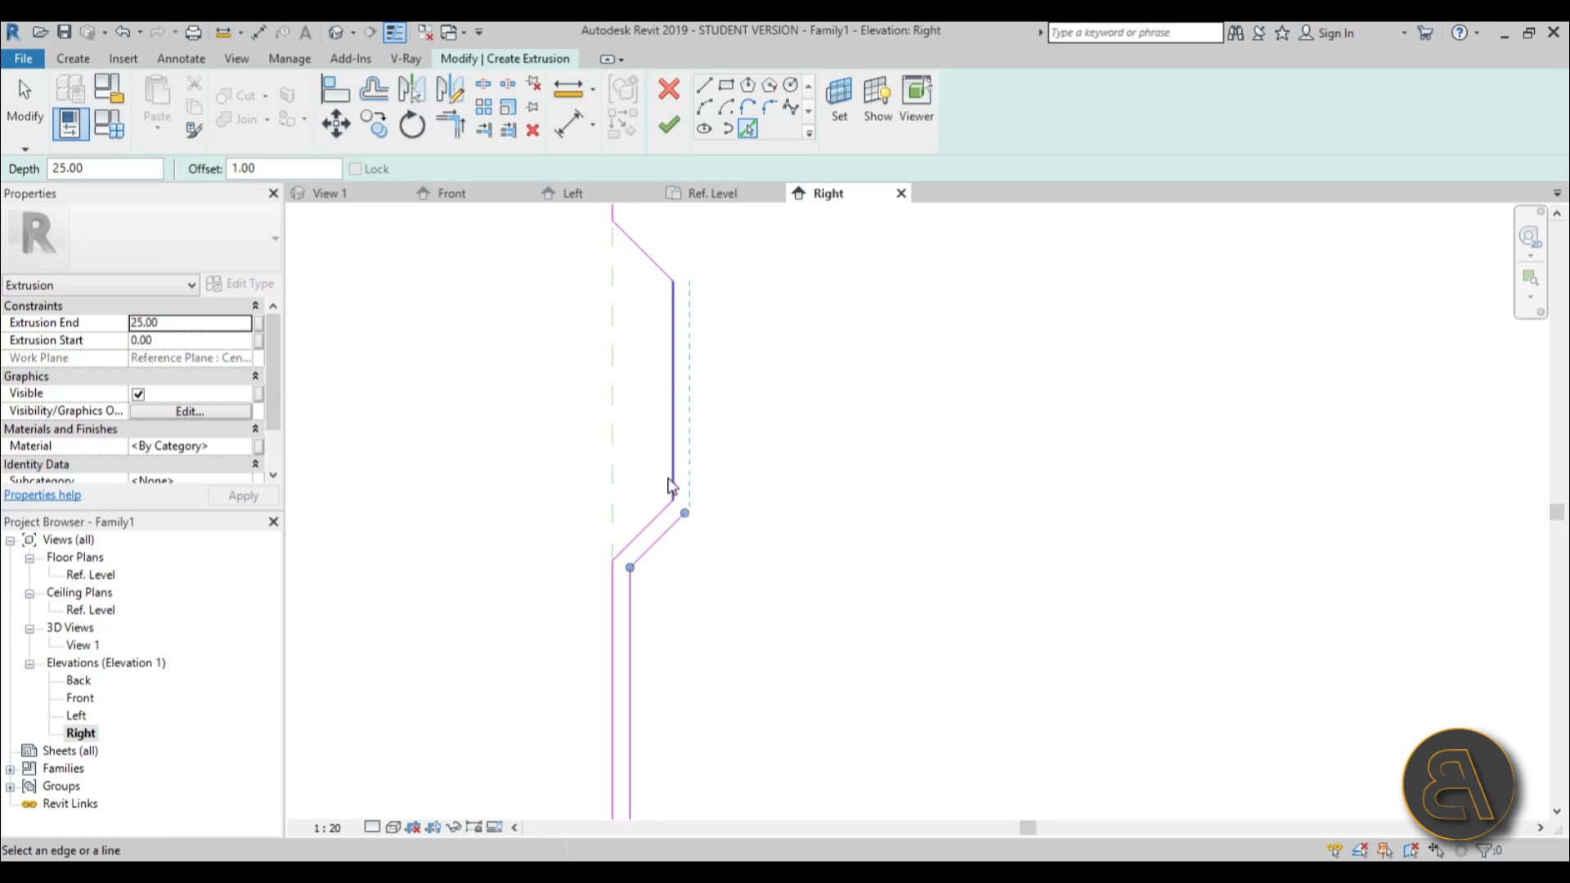
left_click(678, 481)
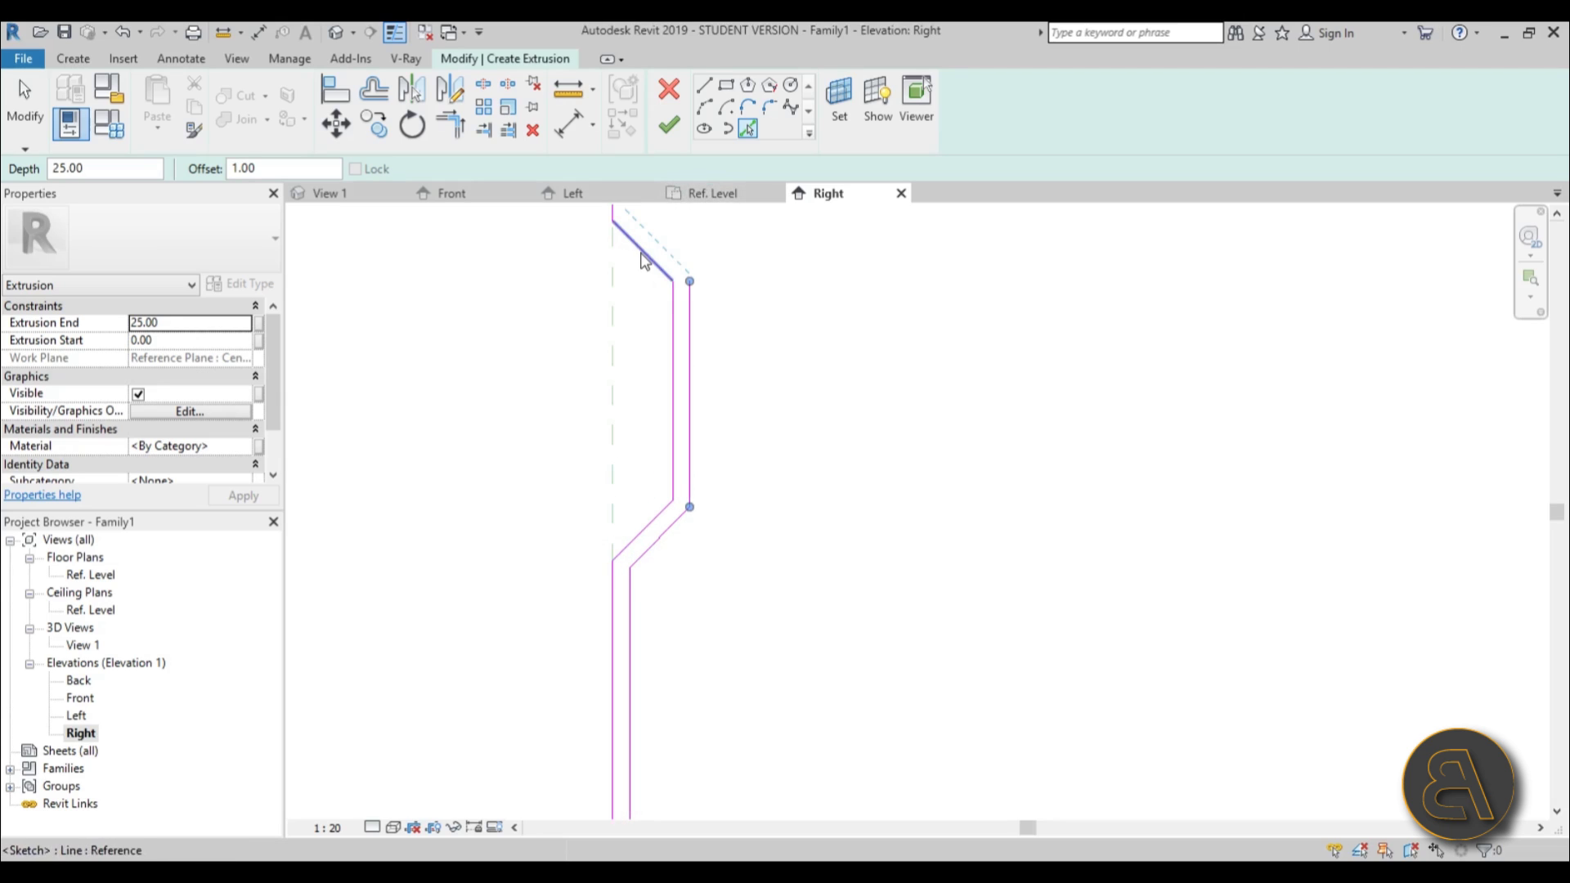
left_click(669, 277)
- Continue the 1 cm offset copies along the middle vertical segment, the upper notch and the uppermost vertical segment
scroll(671, 278, "down", 1)
mouse_move(673, 282)
middle_mouse_down()
mouse_move(550, 638)
mouse_move(642, 508)
middle_mouse_up()
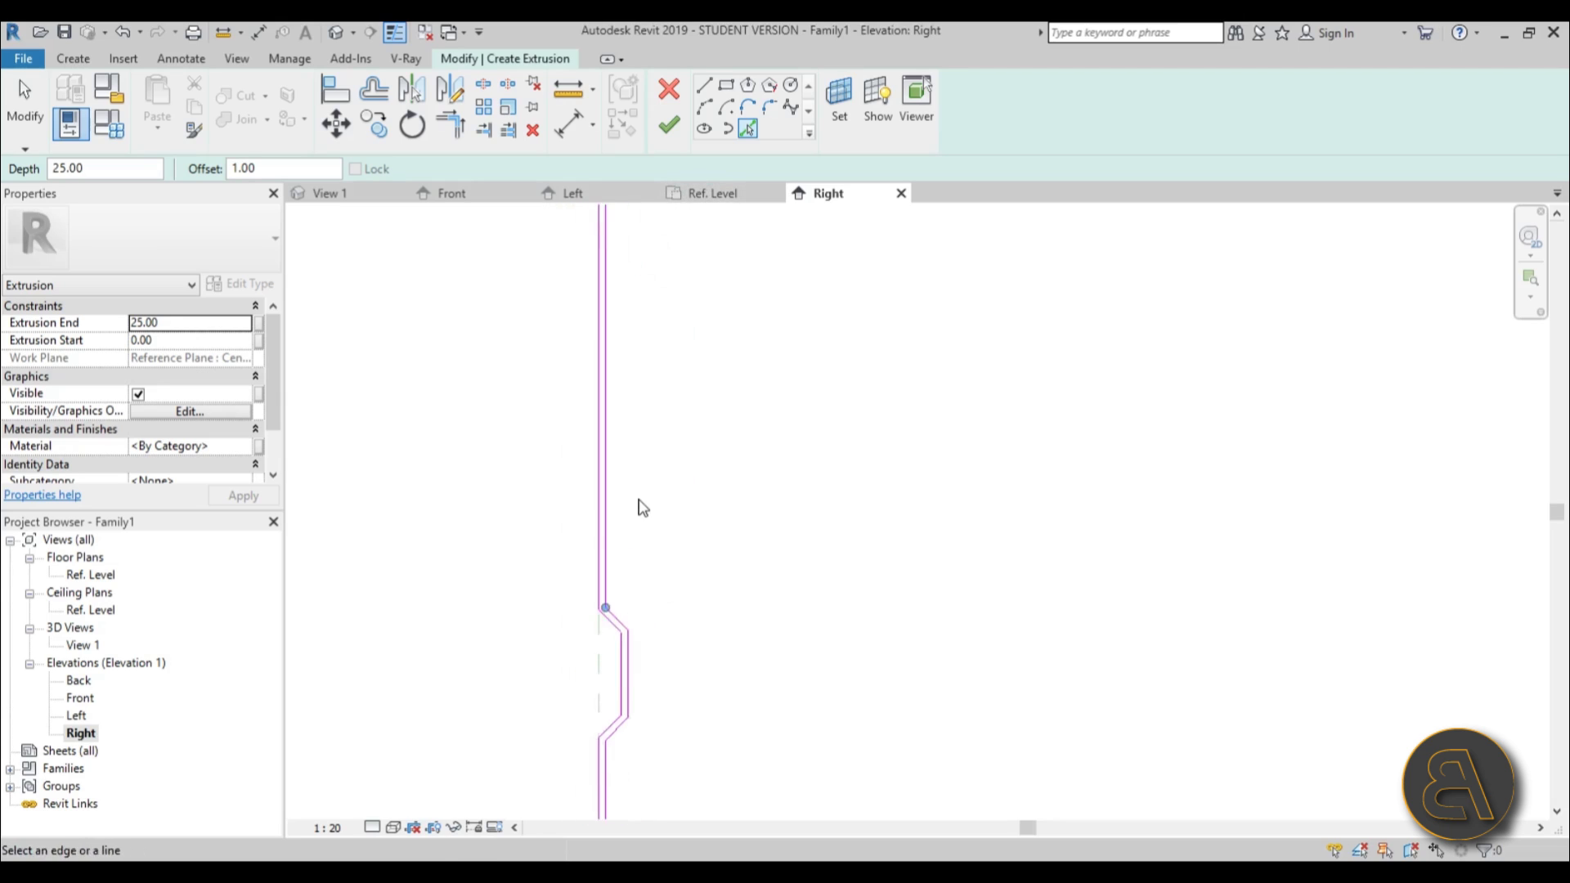
scroll(578, 566, "down", 2)
scroll(579, 566, "up", 2)
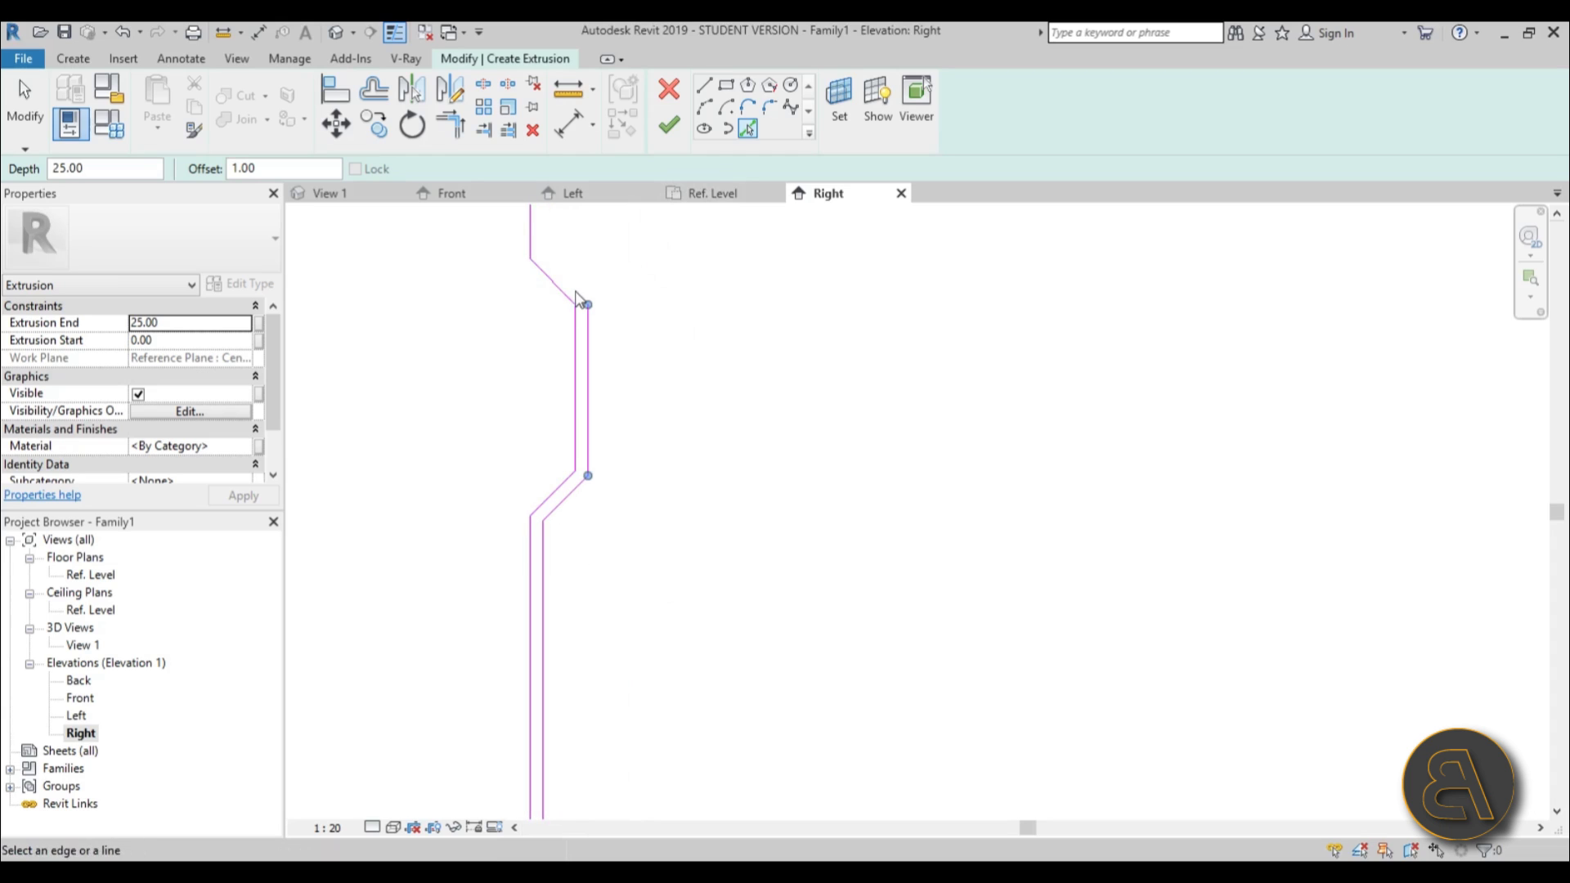
scroll(572, 300, "down", 2)
middle_click_drag(604, 448, 624, 816)
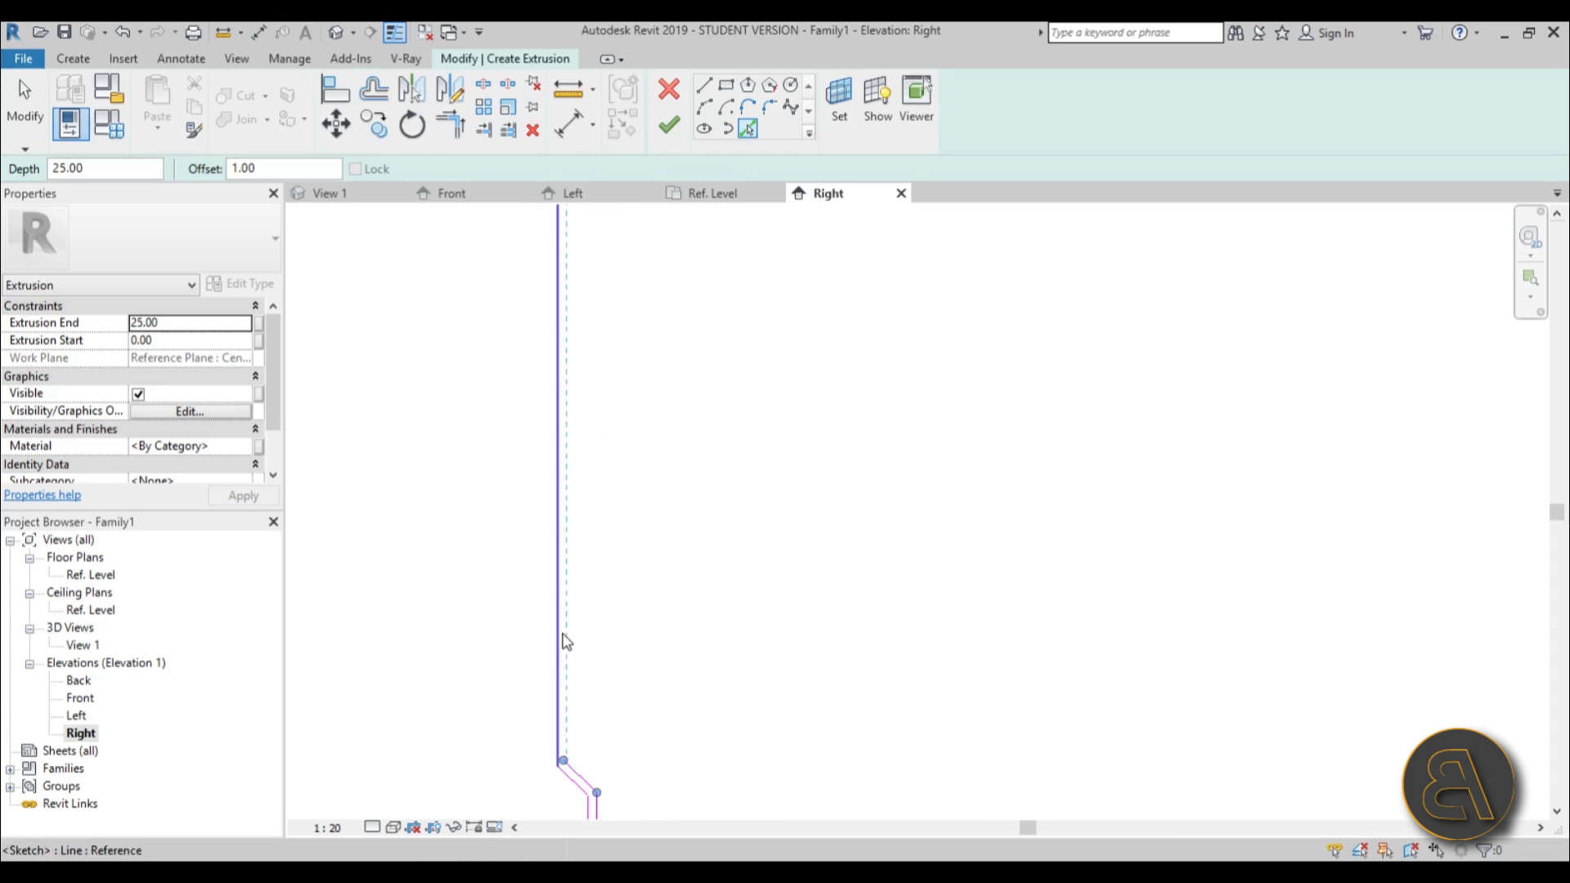
scroll(654, 612, "down", 1)
middle_click_drag(654, 613, 591, 444)
- Close the upper and lower ends of the double-line profile with short horizontal lines
left_click(708, 91)
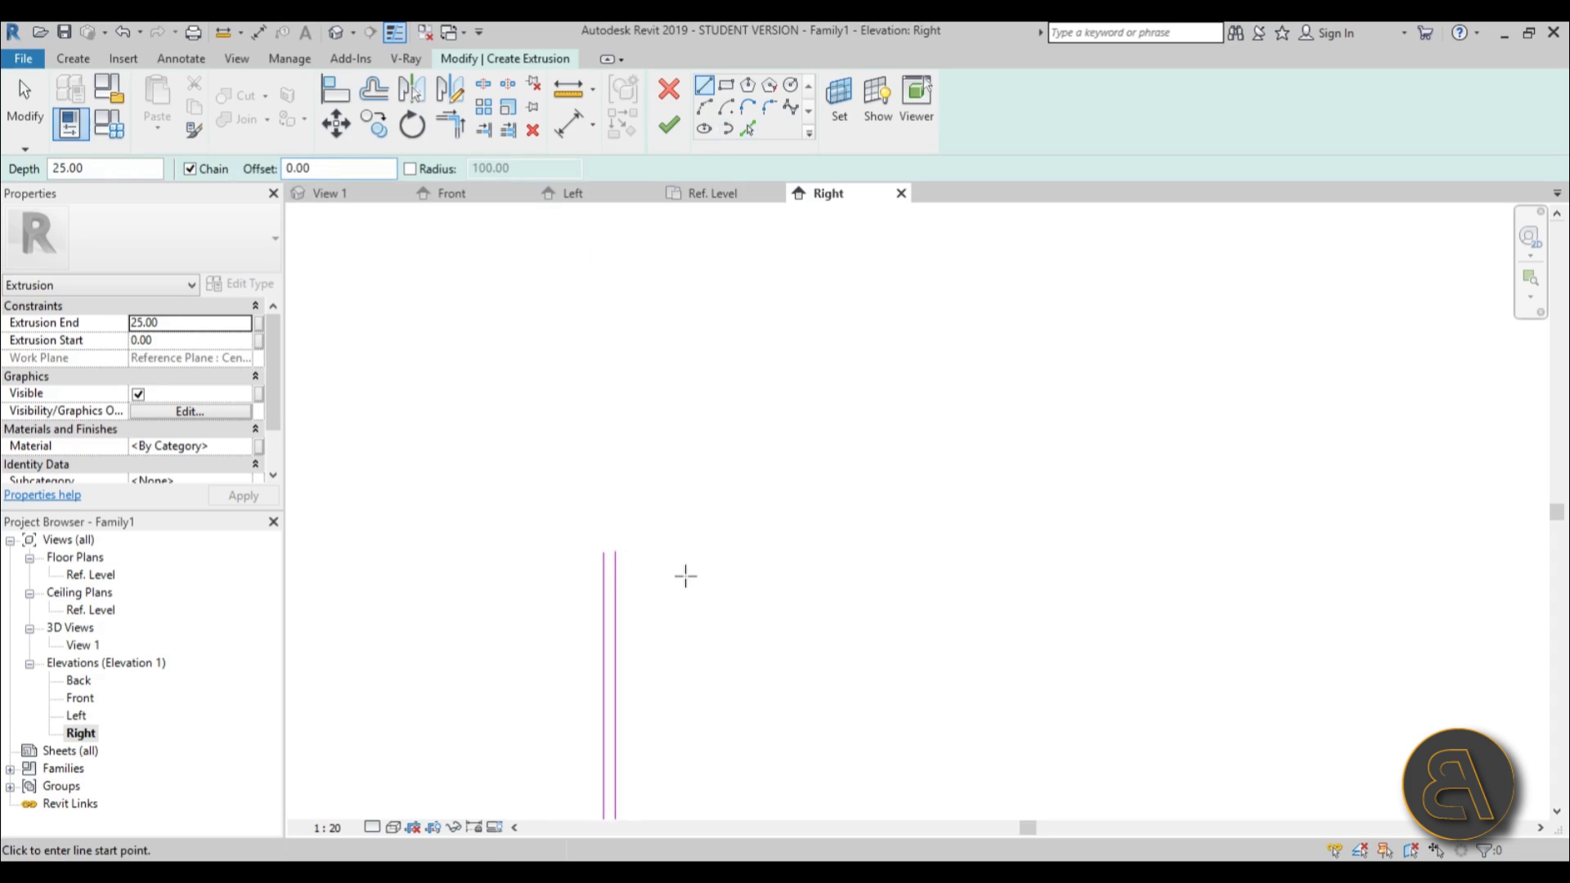
scroll(638, 561, "up", 3)
left_click(570, 488)
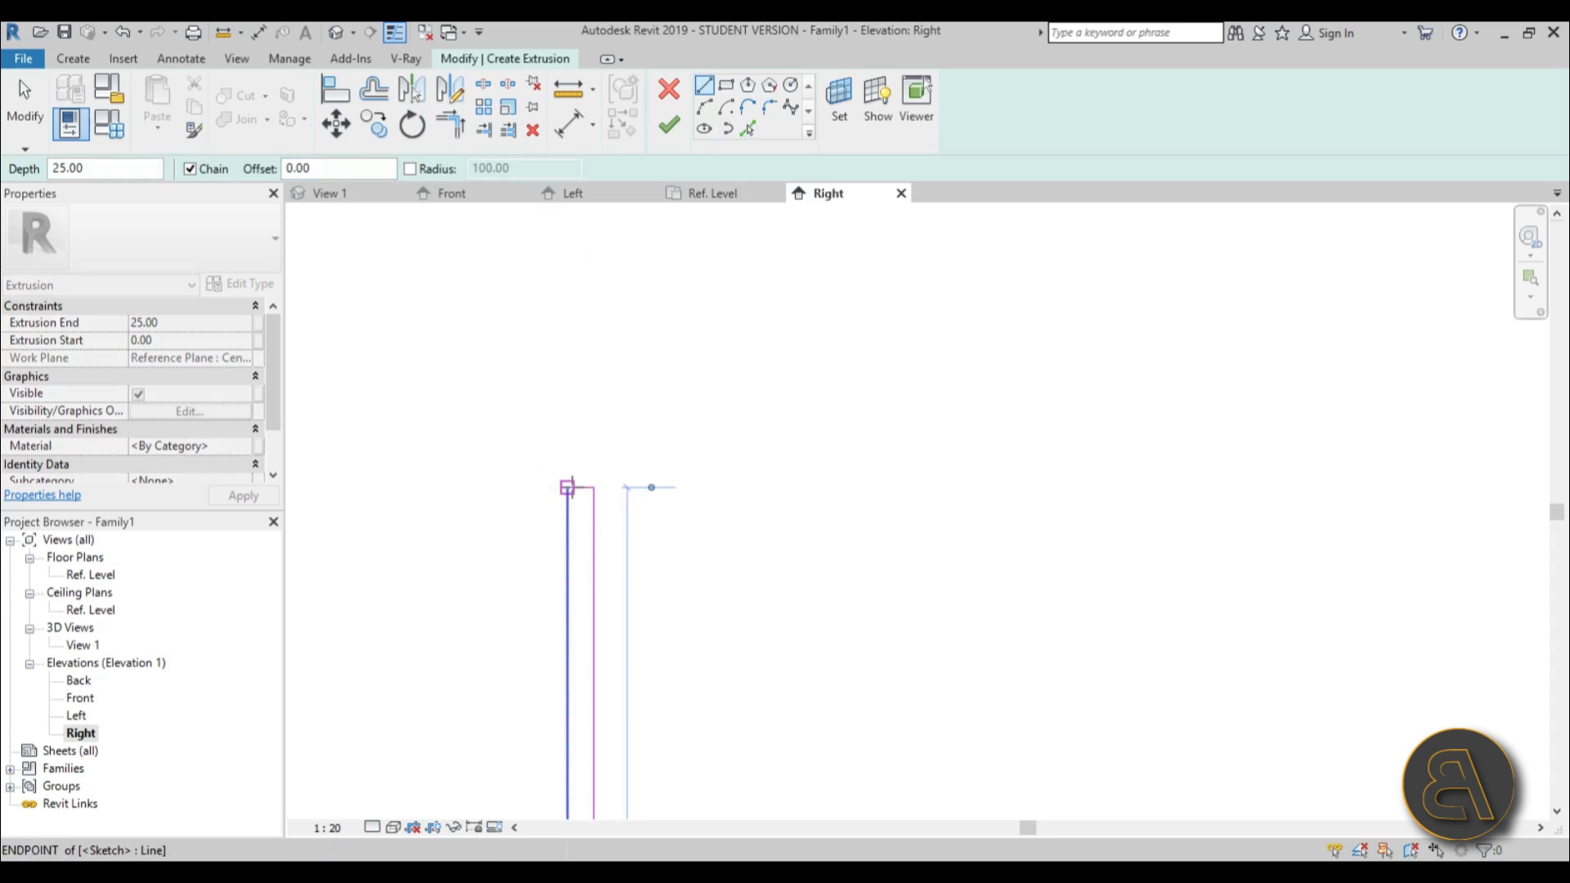
key("Escape")
middle_click_drag(656, 432, 757, 502)
scroll(597, 618, "down", 2)
scroll(847, 374, "up", 3)
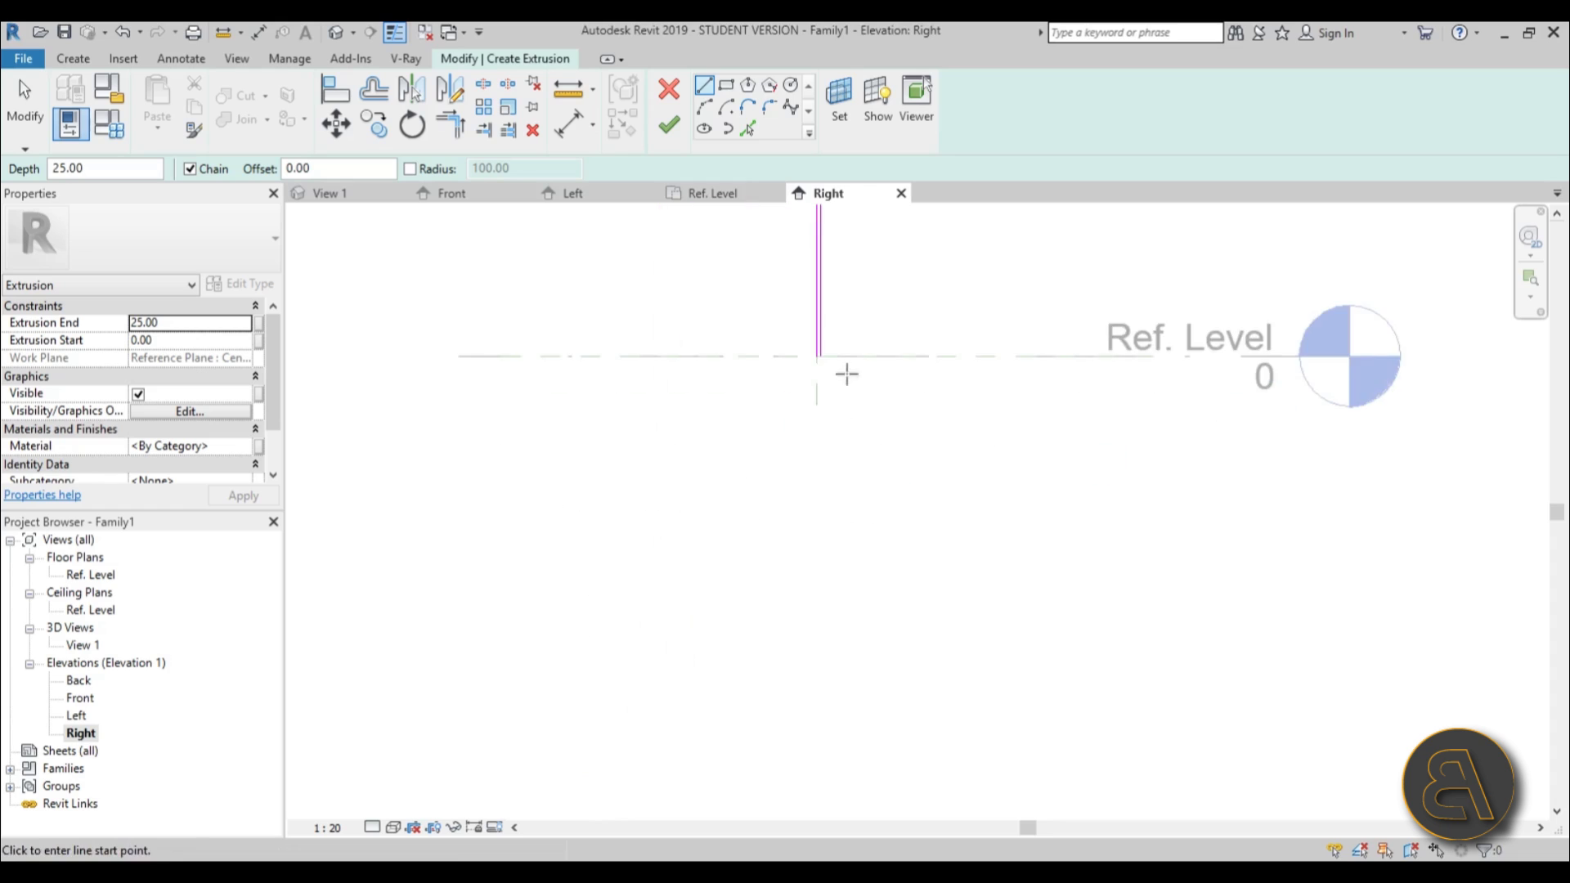
scroll(847, 374, "up", 2)
left_click(790, 374)
left_click(771, 375)
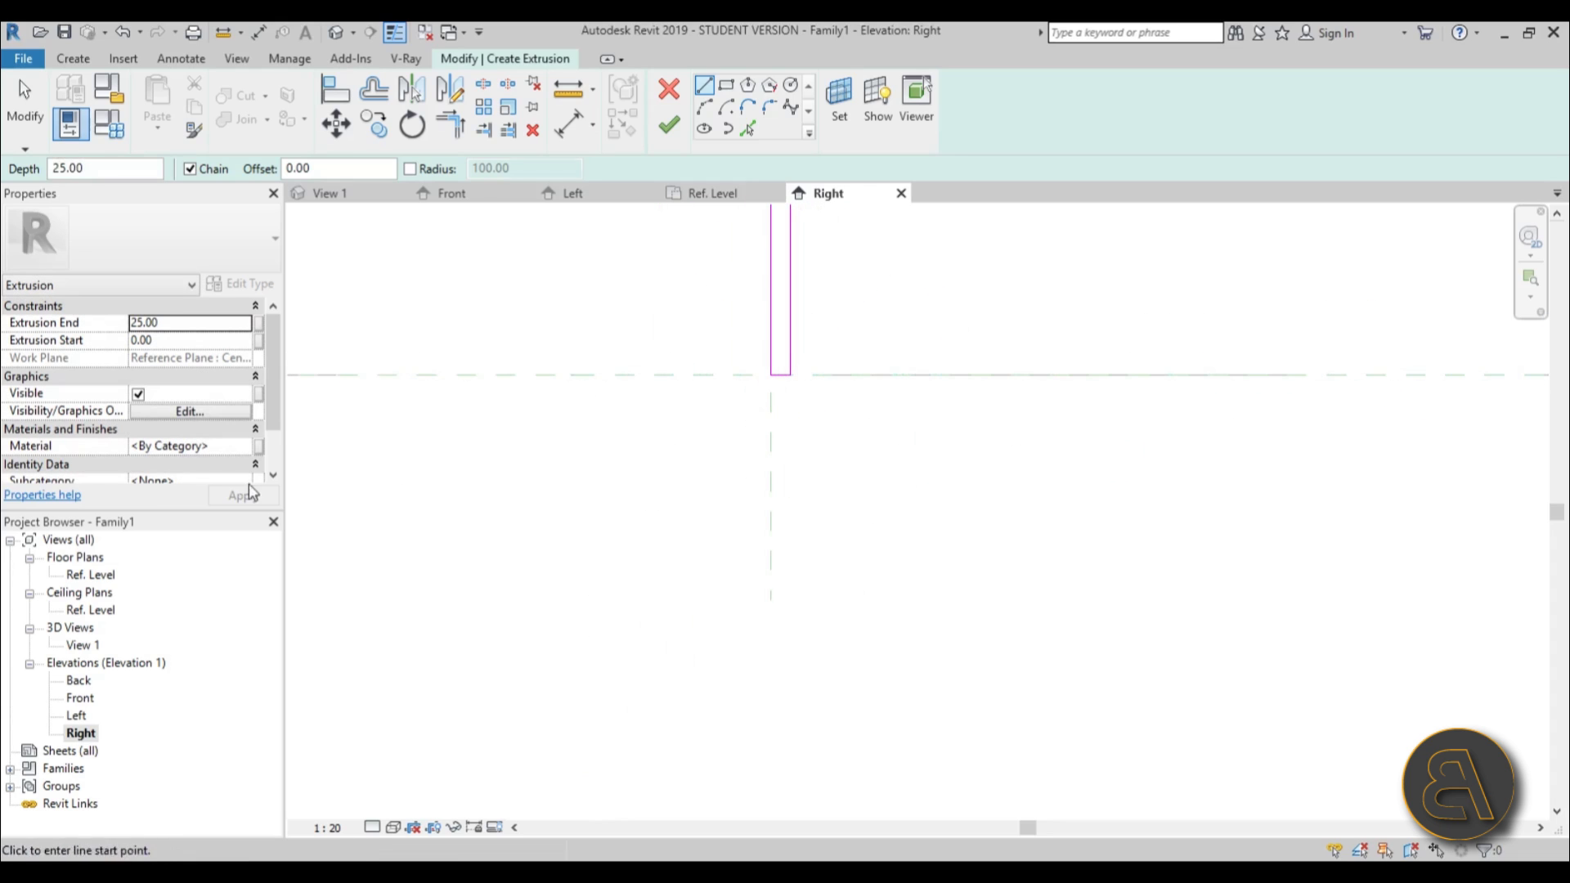
key("Escape")
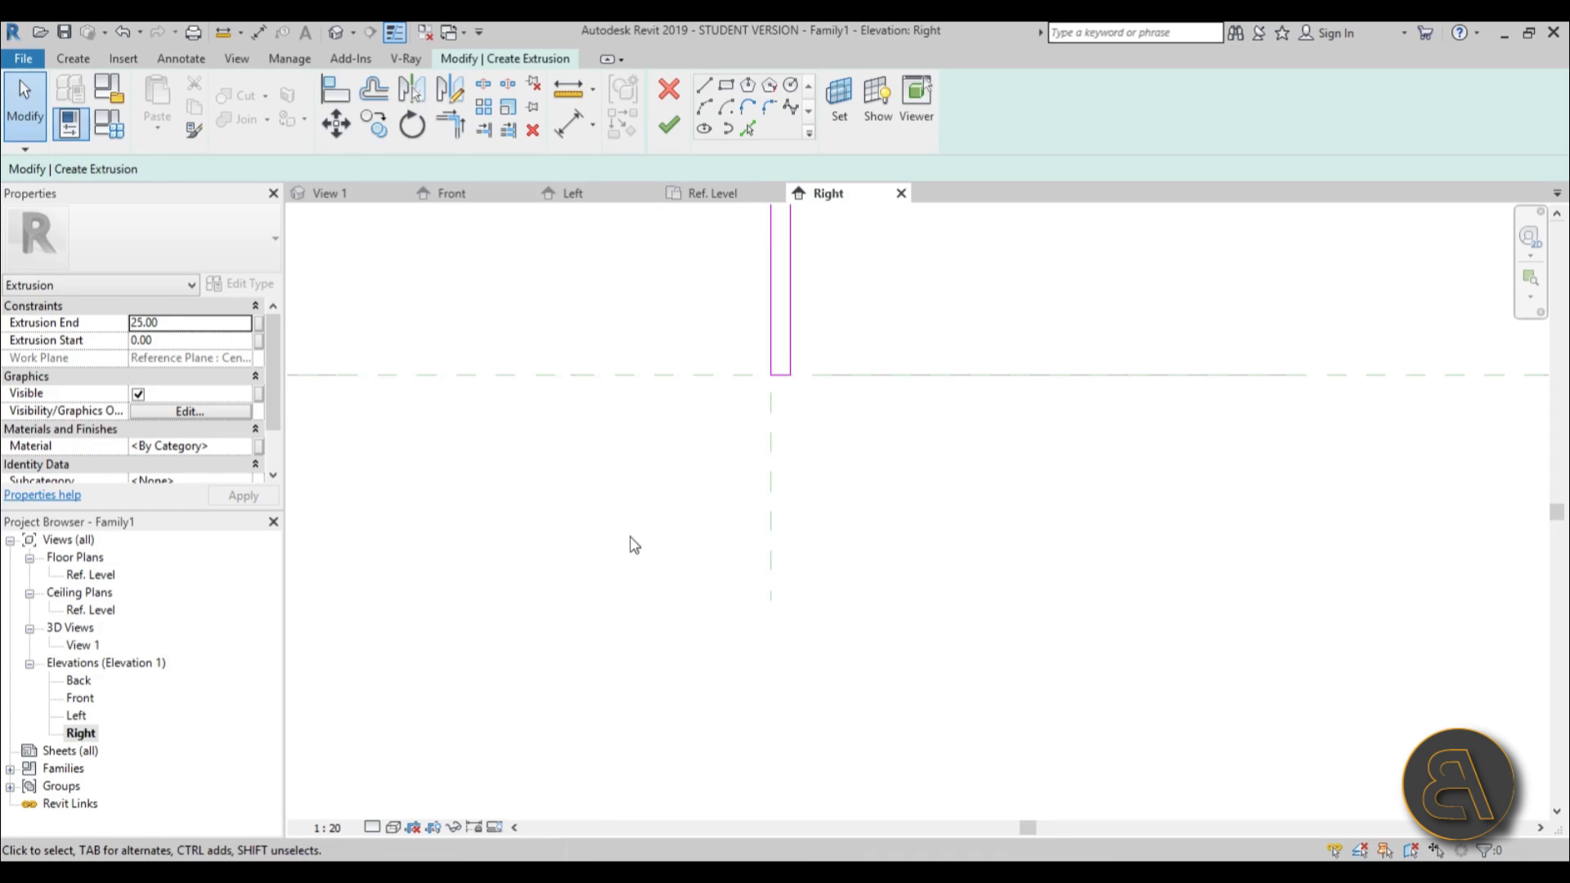
- Set the Extrusion End to 120 and the Extrusion Start to -120, and finish the extrusion
left_click(201, 322)
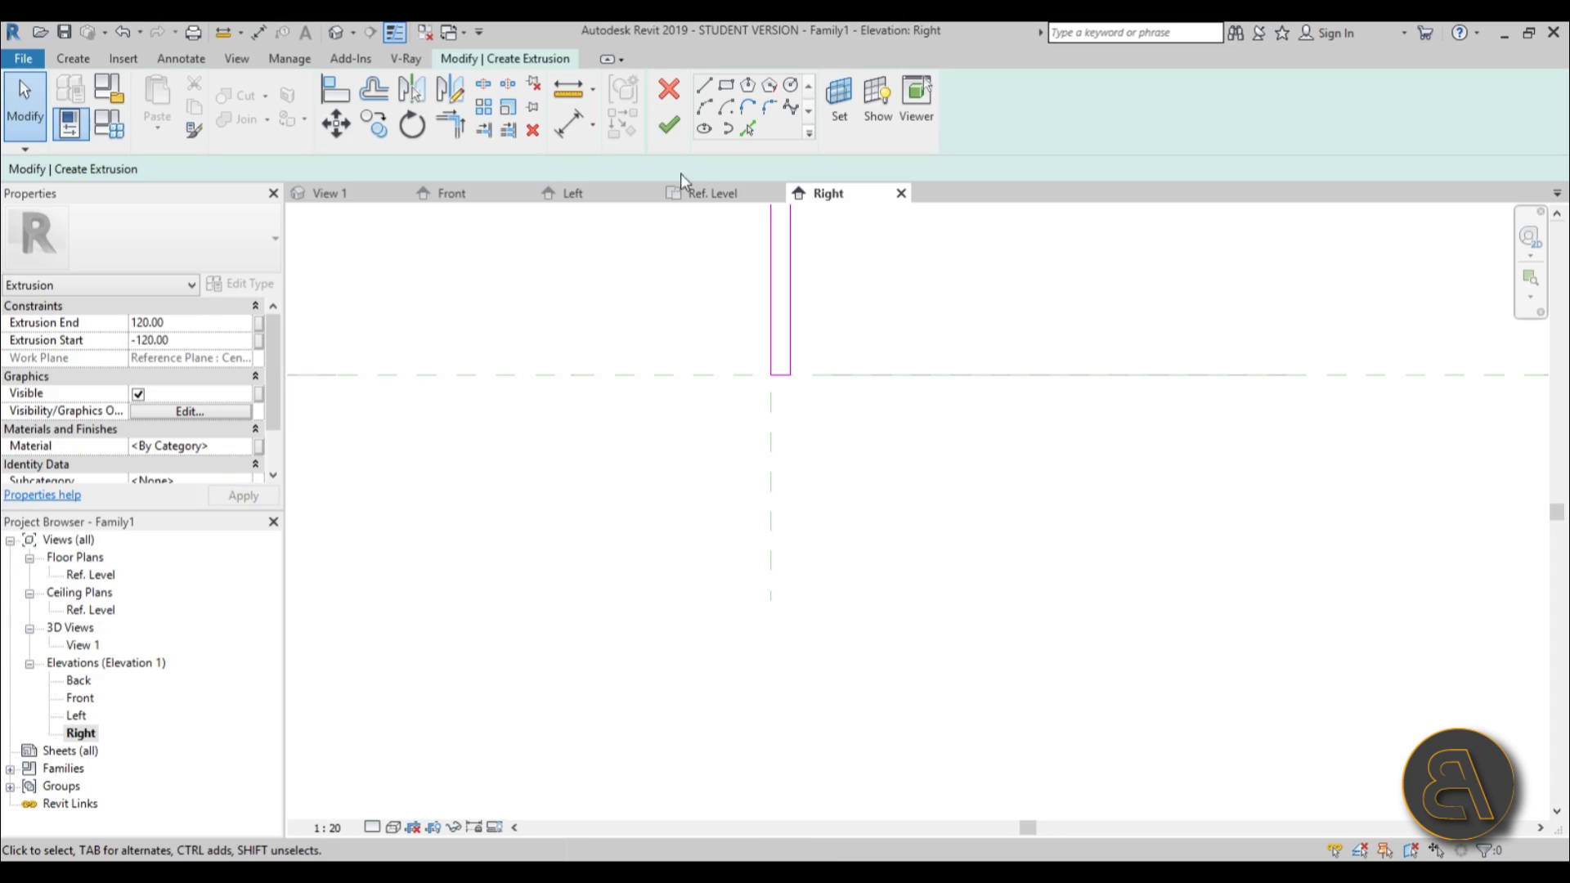
left_click(669, 125)
scroll(702, 543, "down", 2)
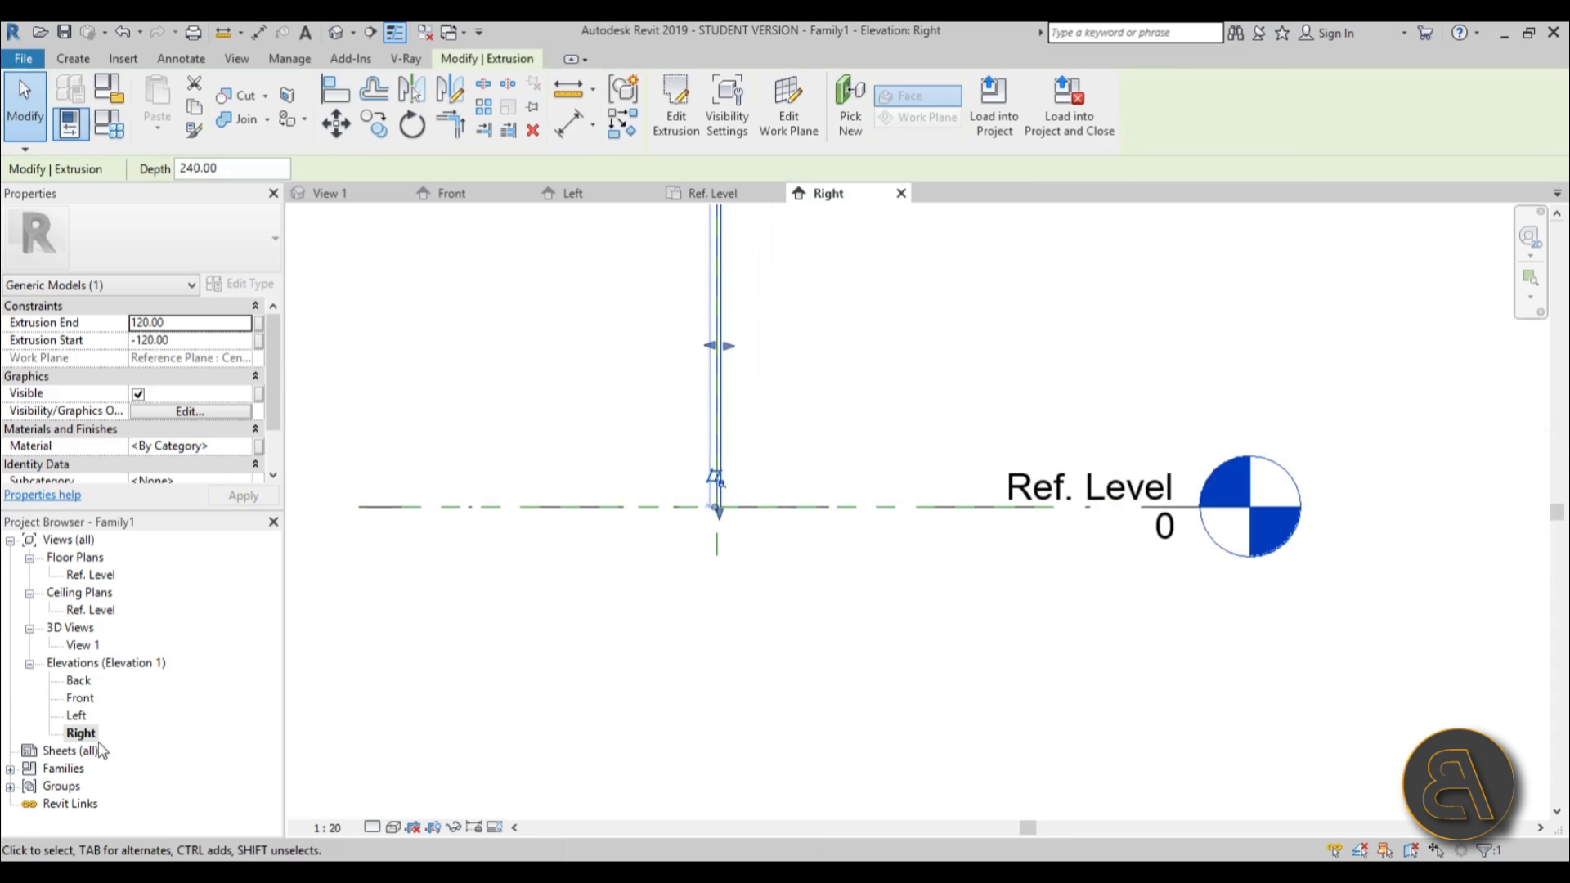
- Open the Front elevation and set its visual style to Hidden Line
double_click(81, 698)
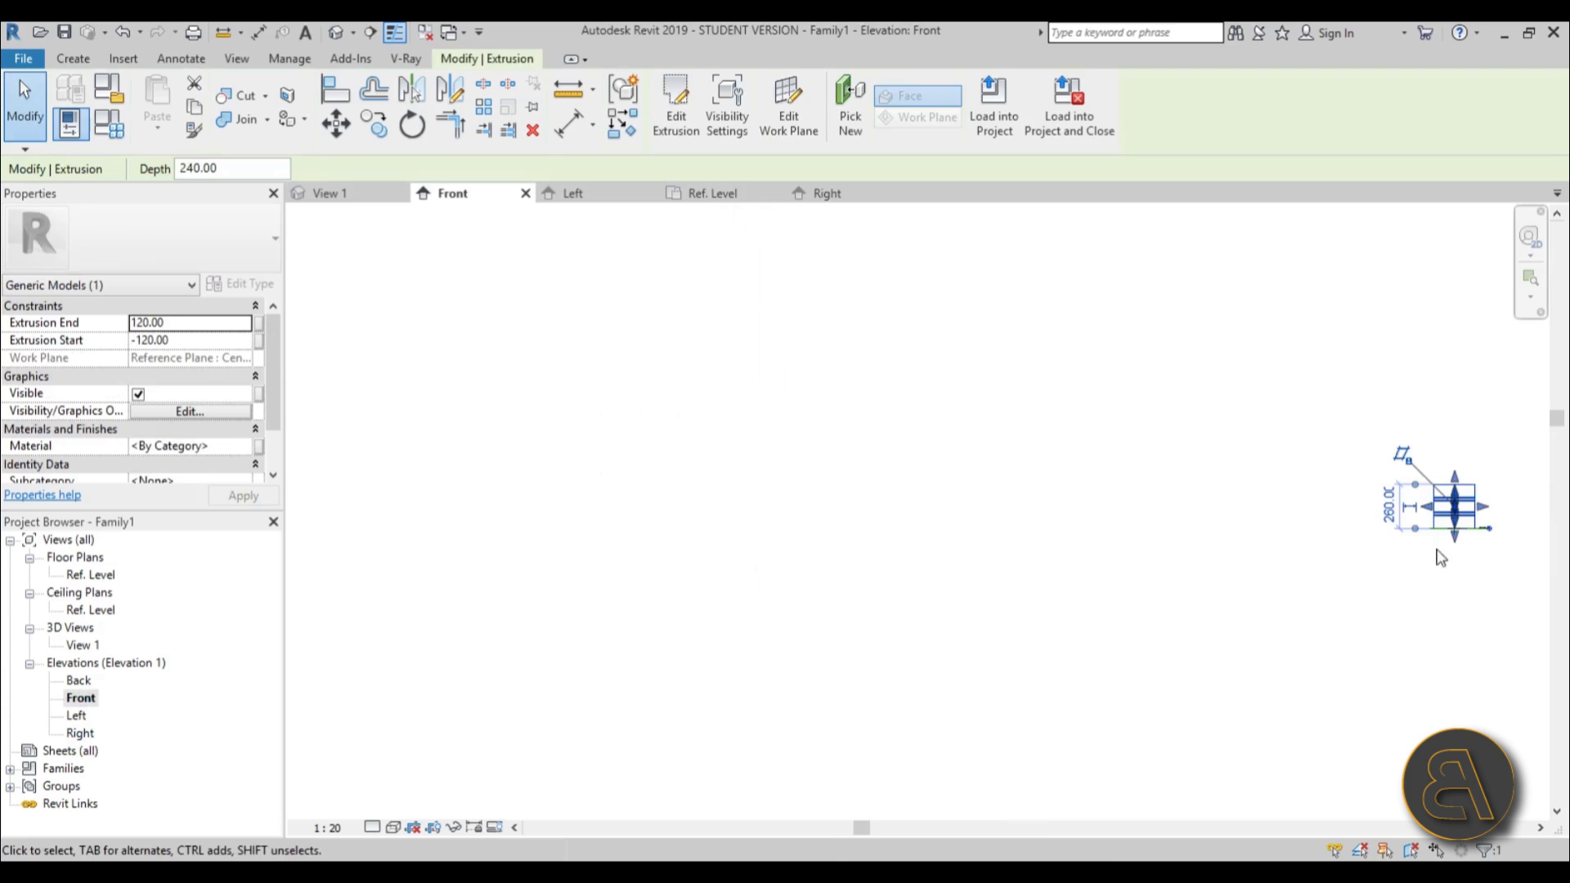
middle_click_drag(1441, 558, 810, 571)
scroll(830, 528, "up", 8)
left_click(1355, 549)
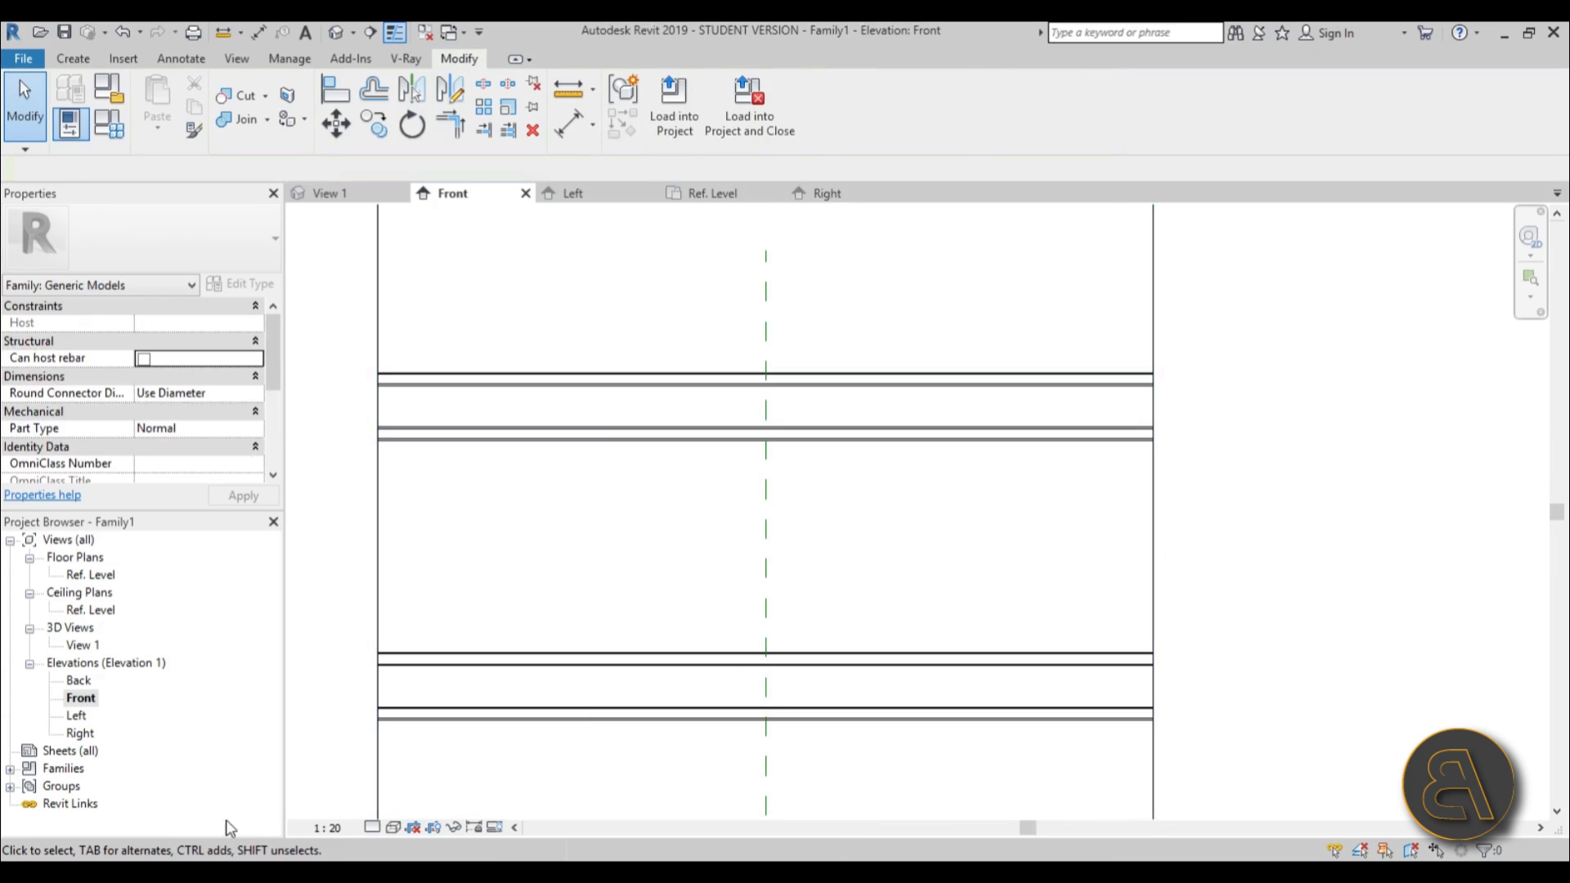
left_click(396, 828)
left_click(429, 728)
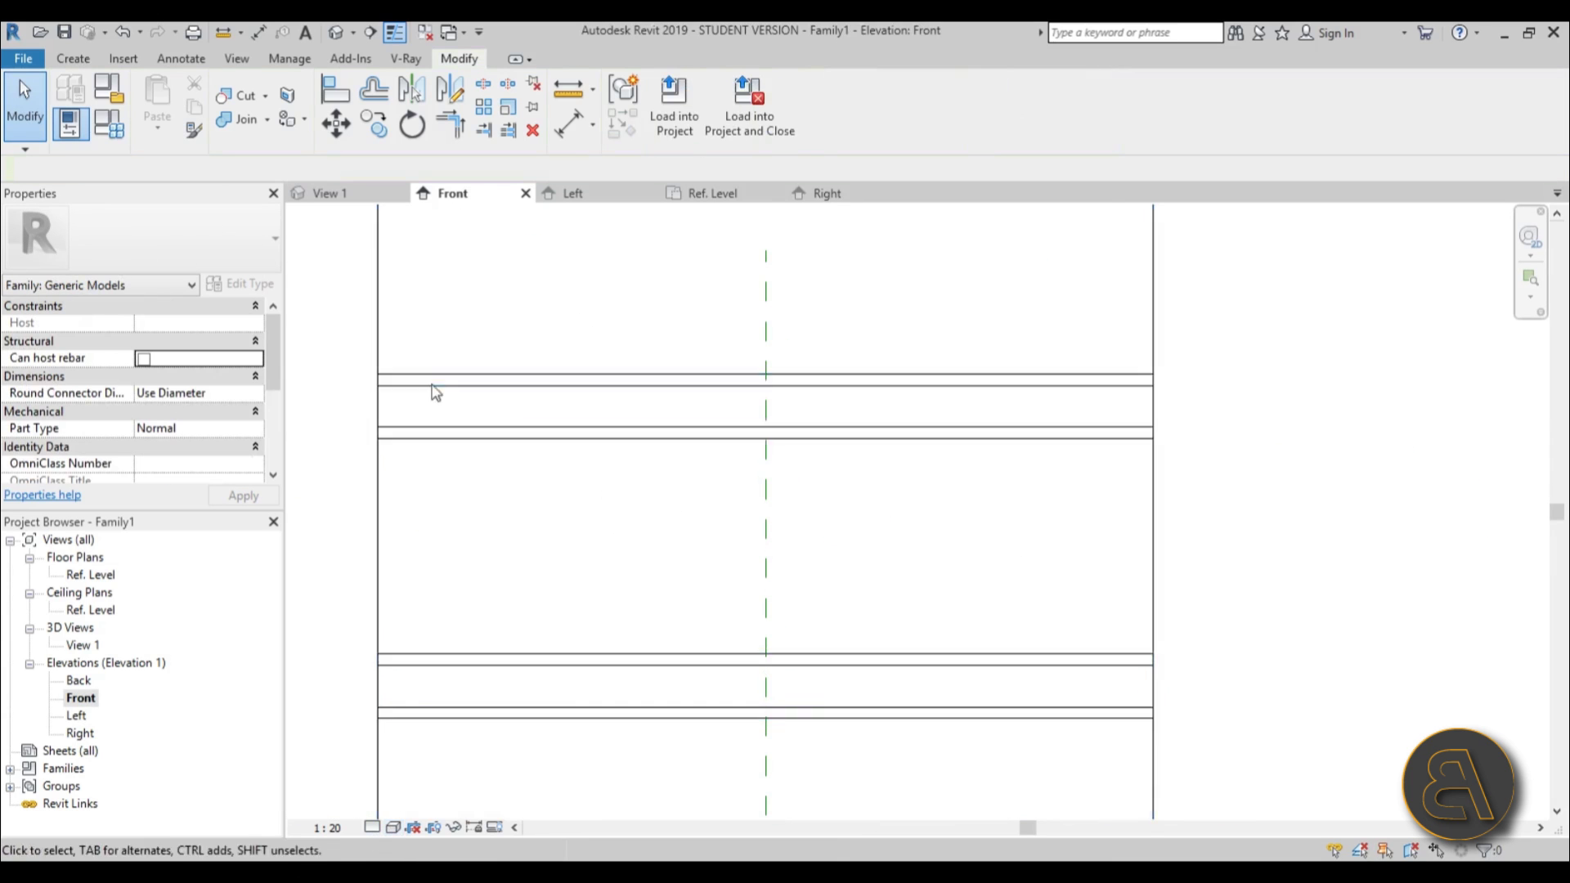
scroll(331, 401, "up", 4)
scroll(503, 511, "down", 6)
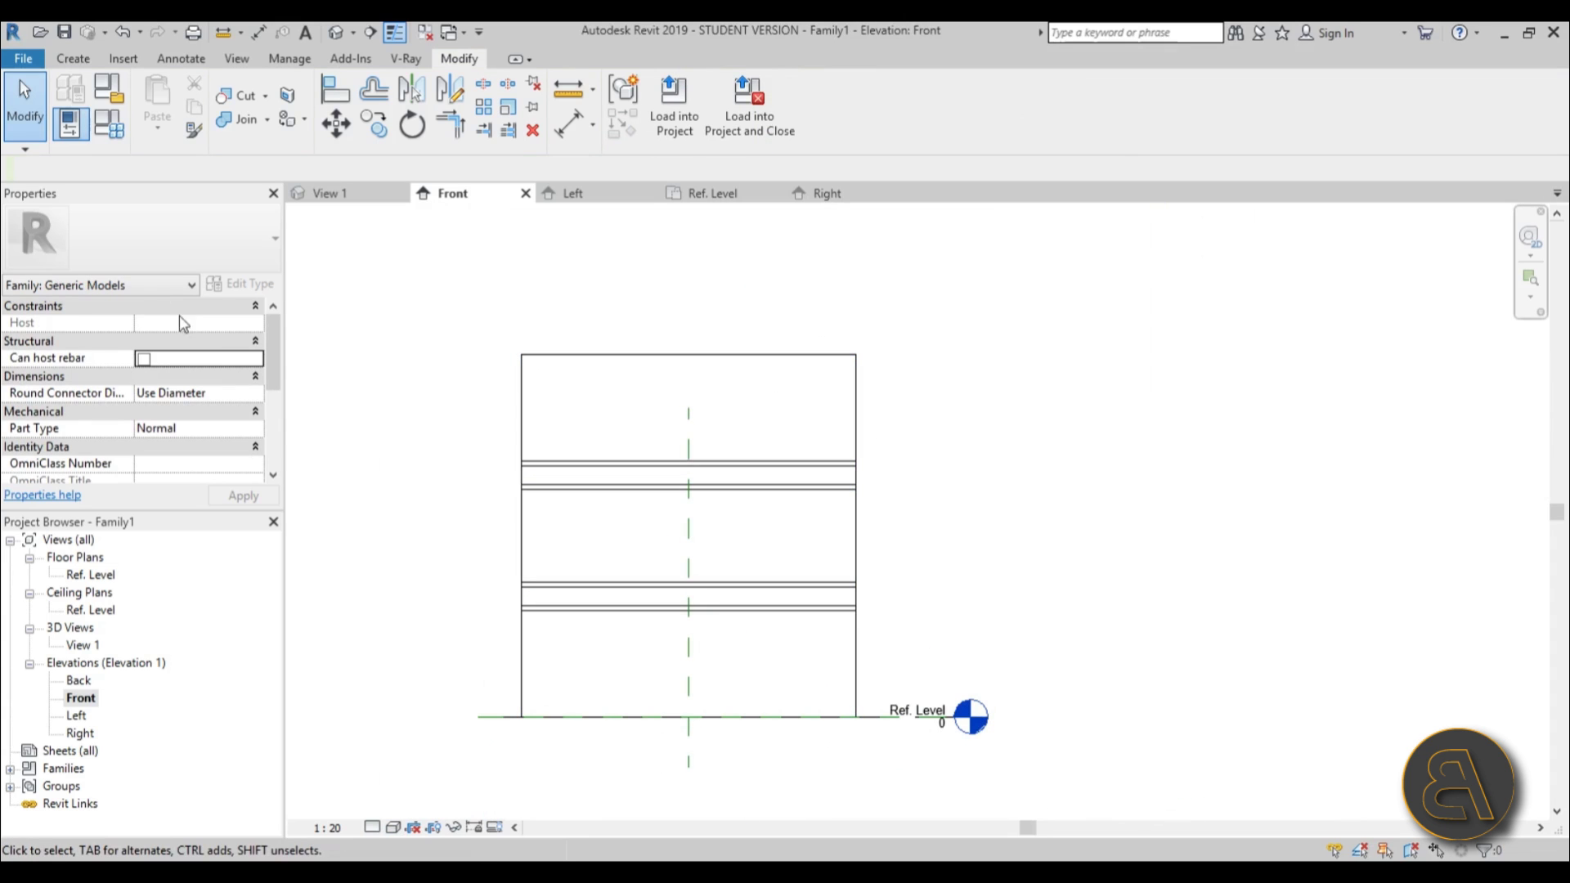
- Start a new extrusion and sketch a 240 by 260 cm rectangle along the panel's outer edges
left_click(72, 58)
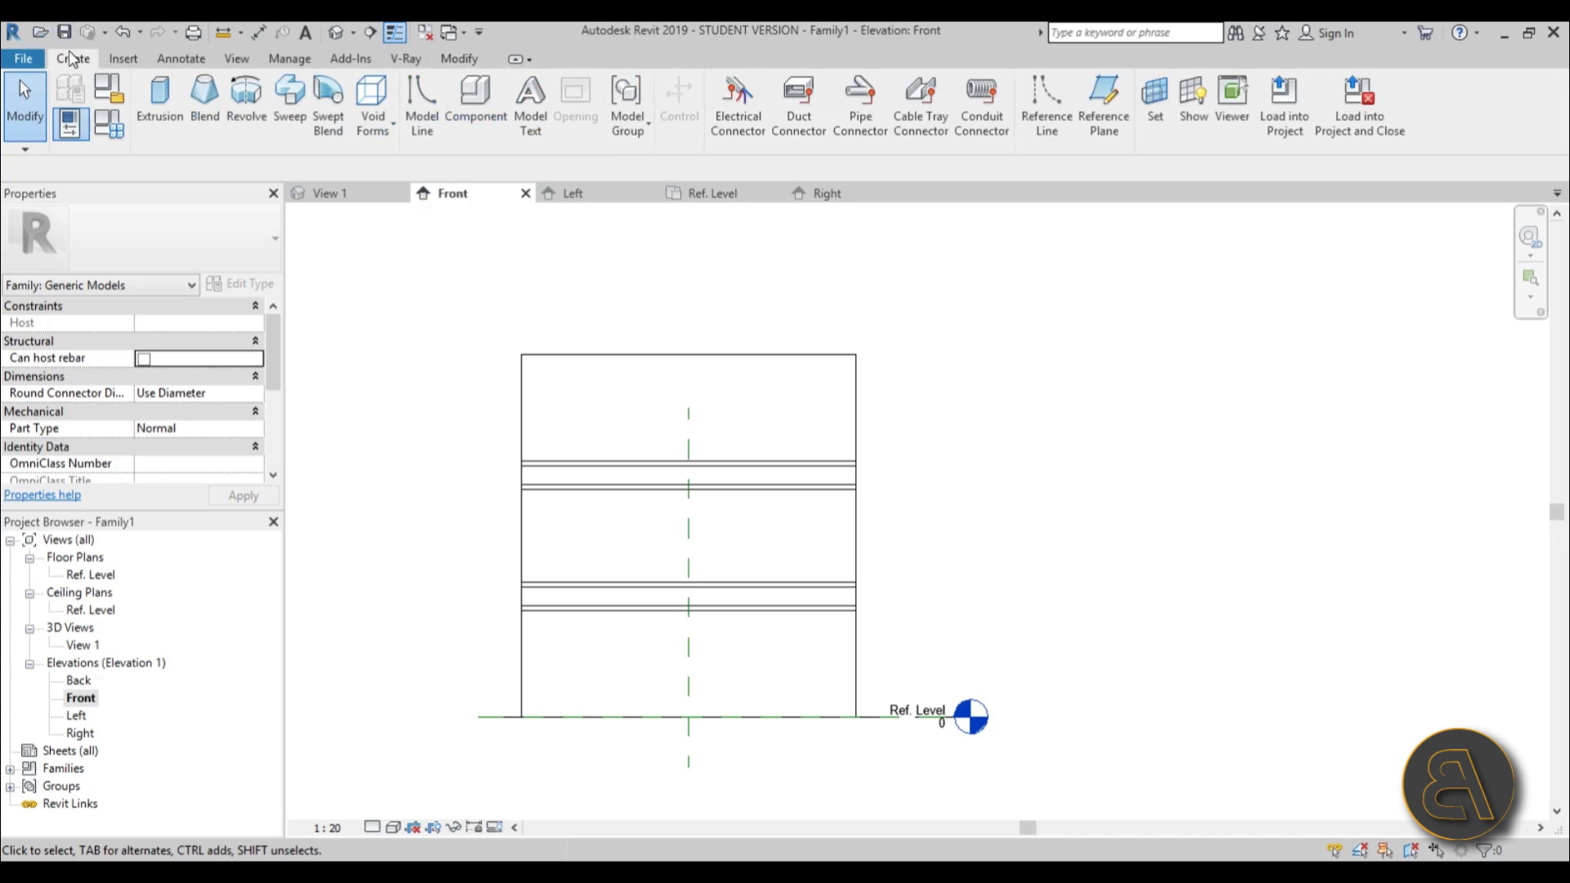
left_click(160, 103)
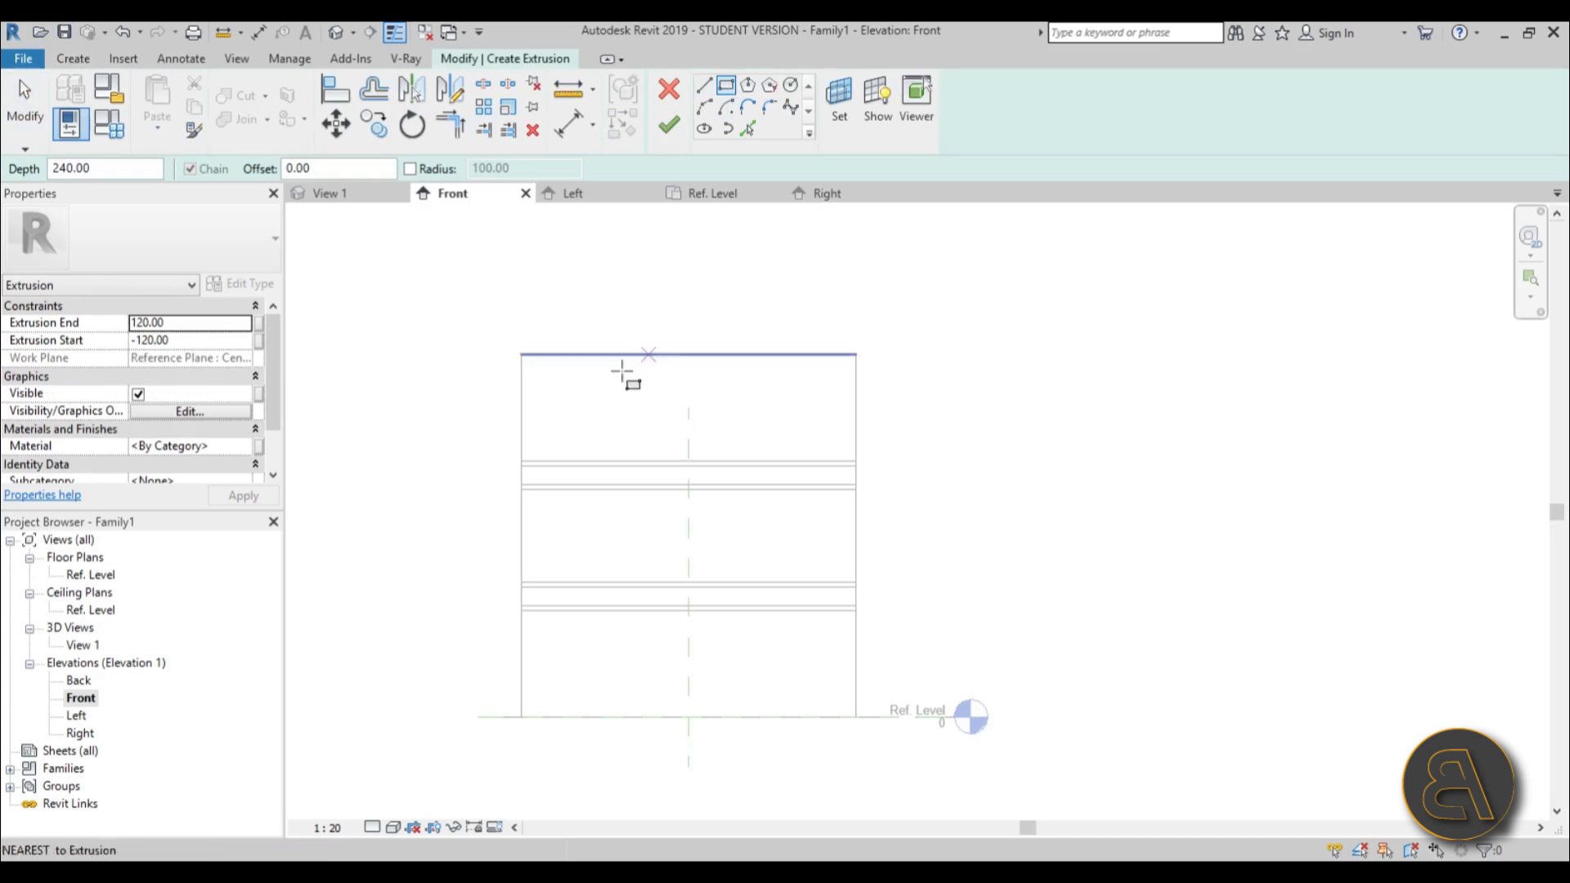
left_click(524, 354)
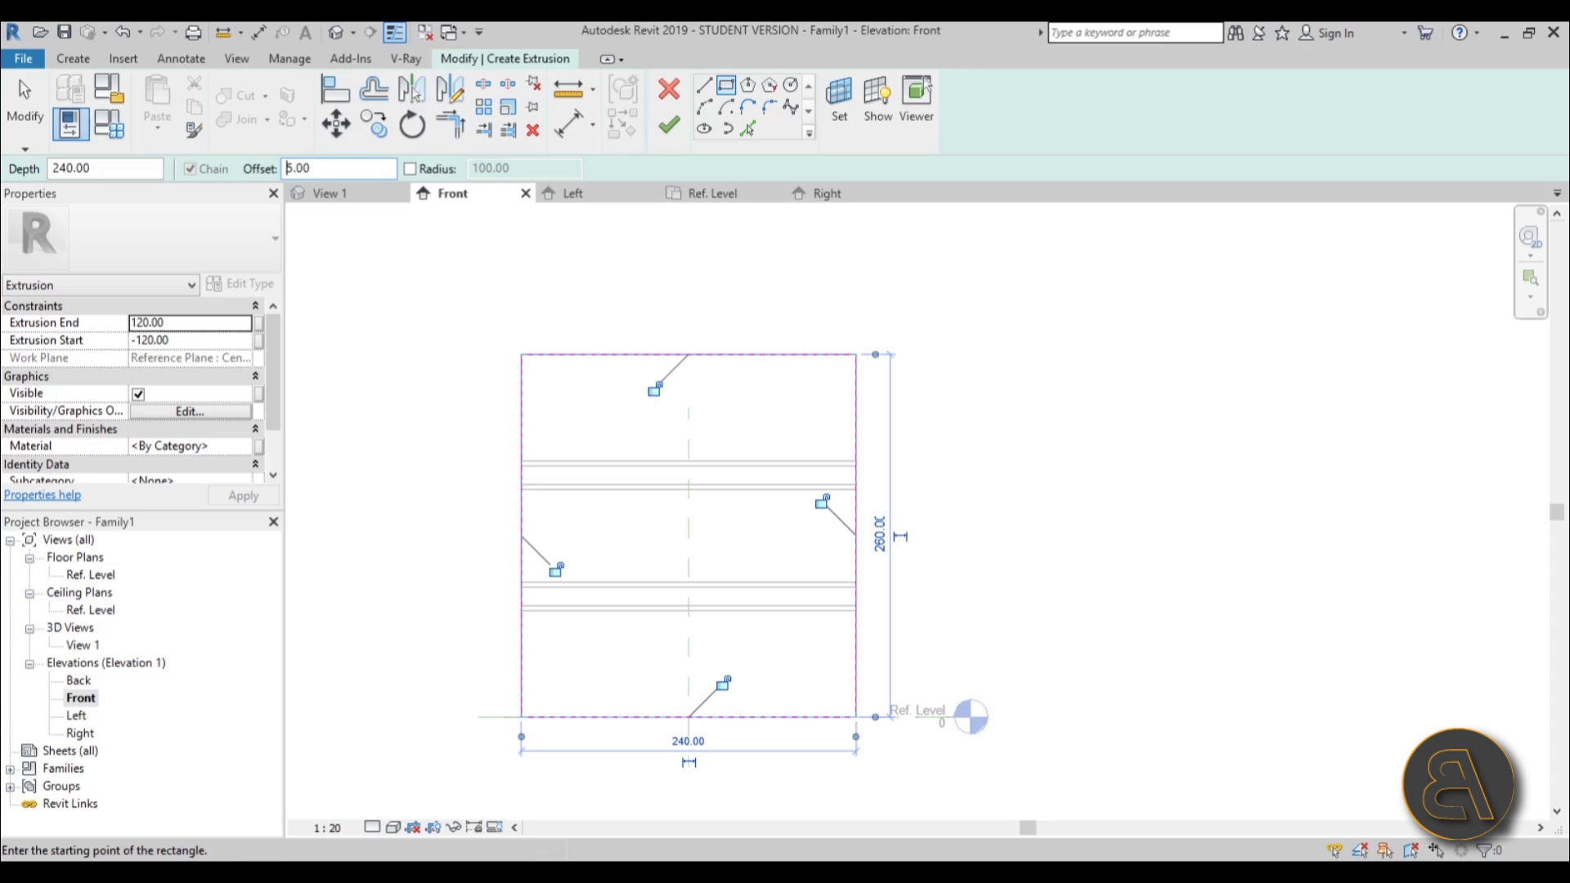
- Sketch an inner rectangle offset 10 cm inside the 240 by 260 cm outline and finish the frame extrusion
left_click(524, 354)
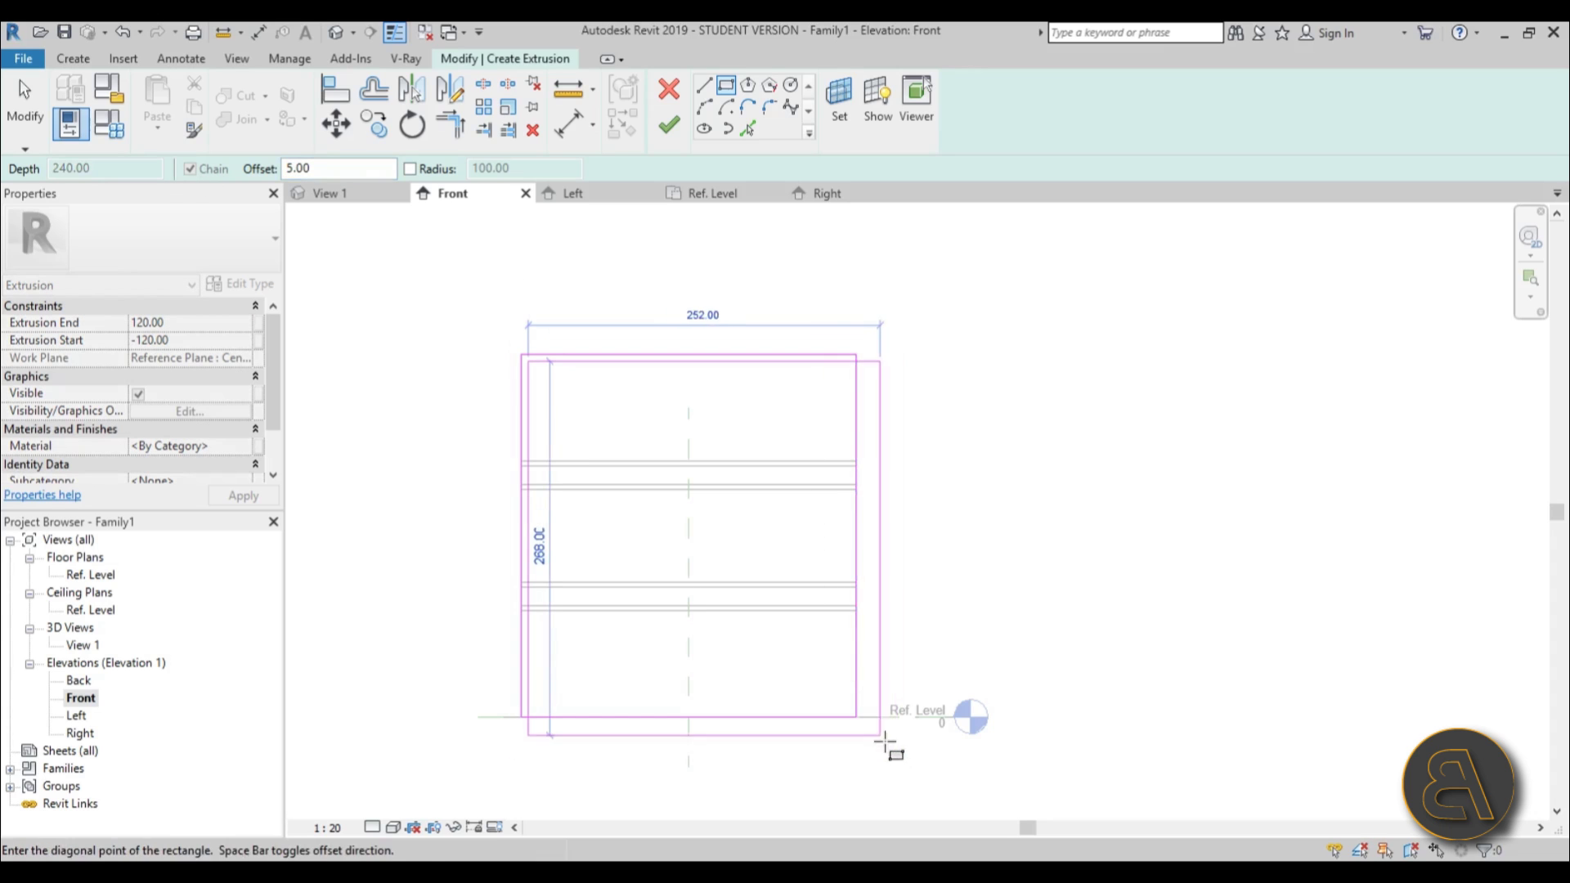
left_click(857, 717)
left_click(327, 172)
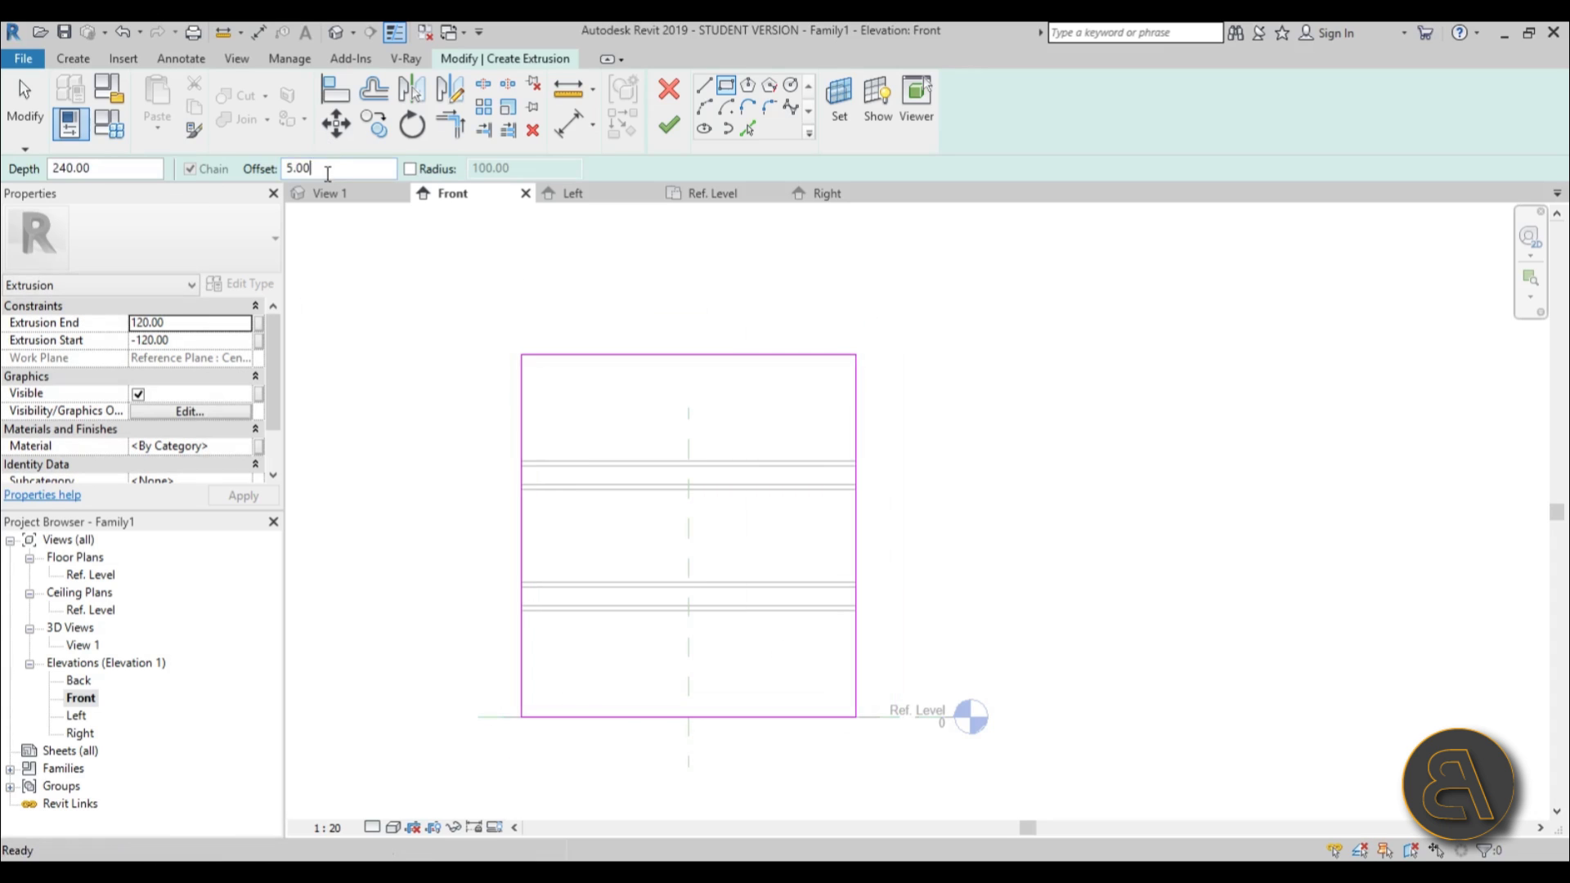
left_click(524, 354)
scroll(829, 689, "up", 3)
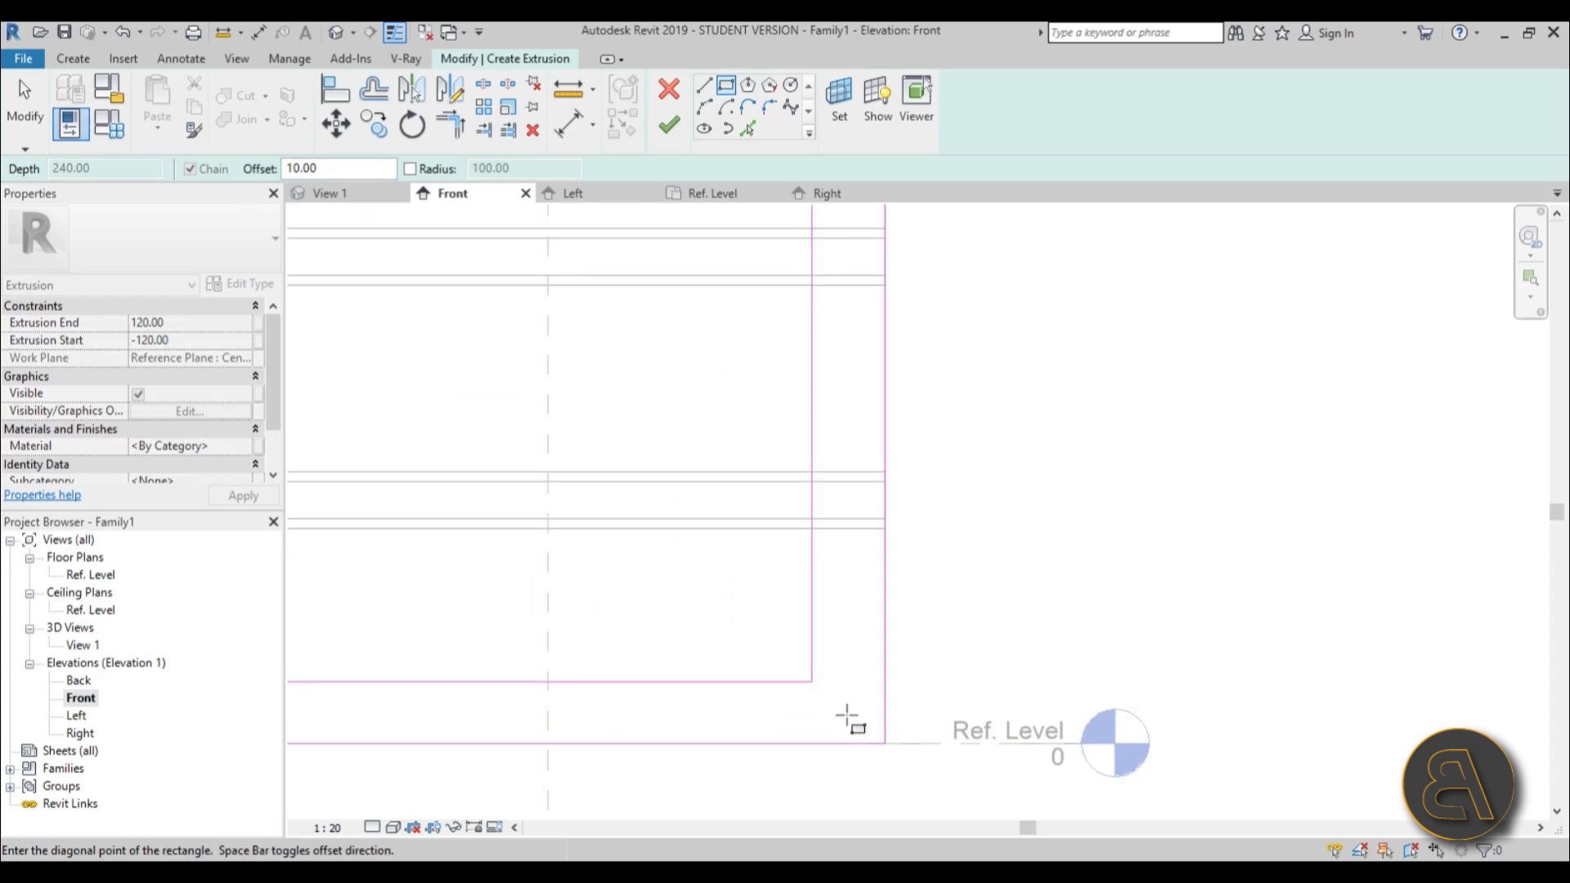
left_click(884, 741)
scroll(799, 701, "down", 4)
left_click(680, 129)
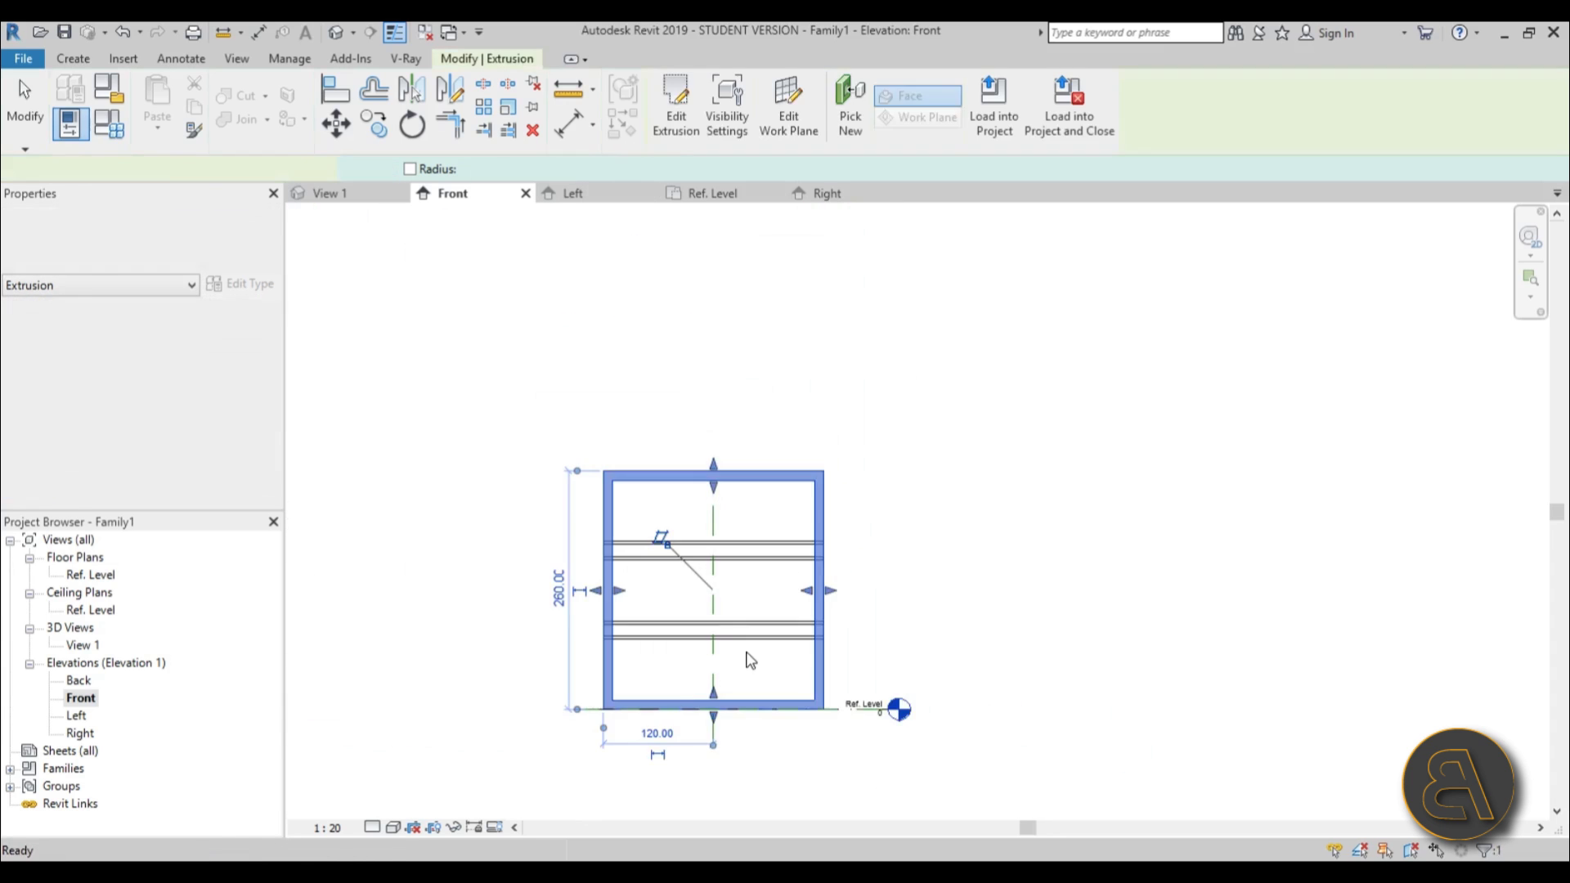
- Set the frame's Extrusion End to 5 and its Extrusion Start to -5
scroll(750, 663, "up", 3)
left_click(189, 323)
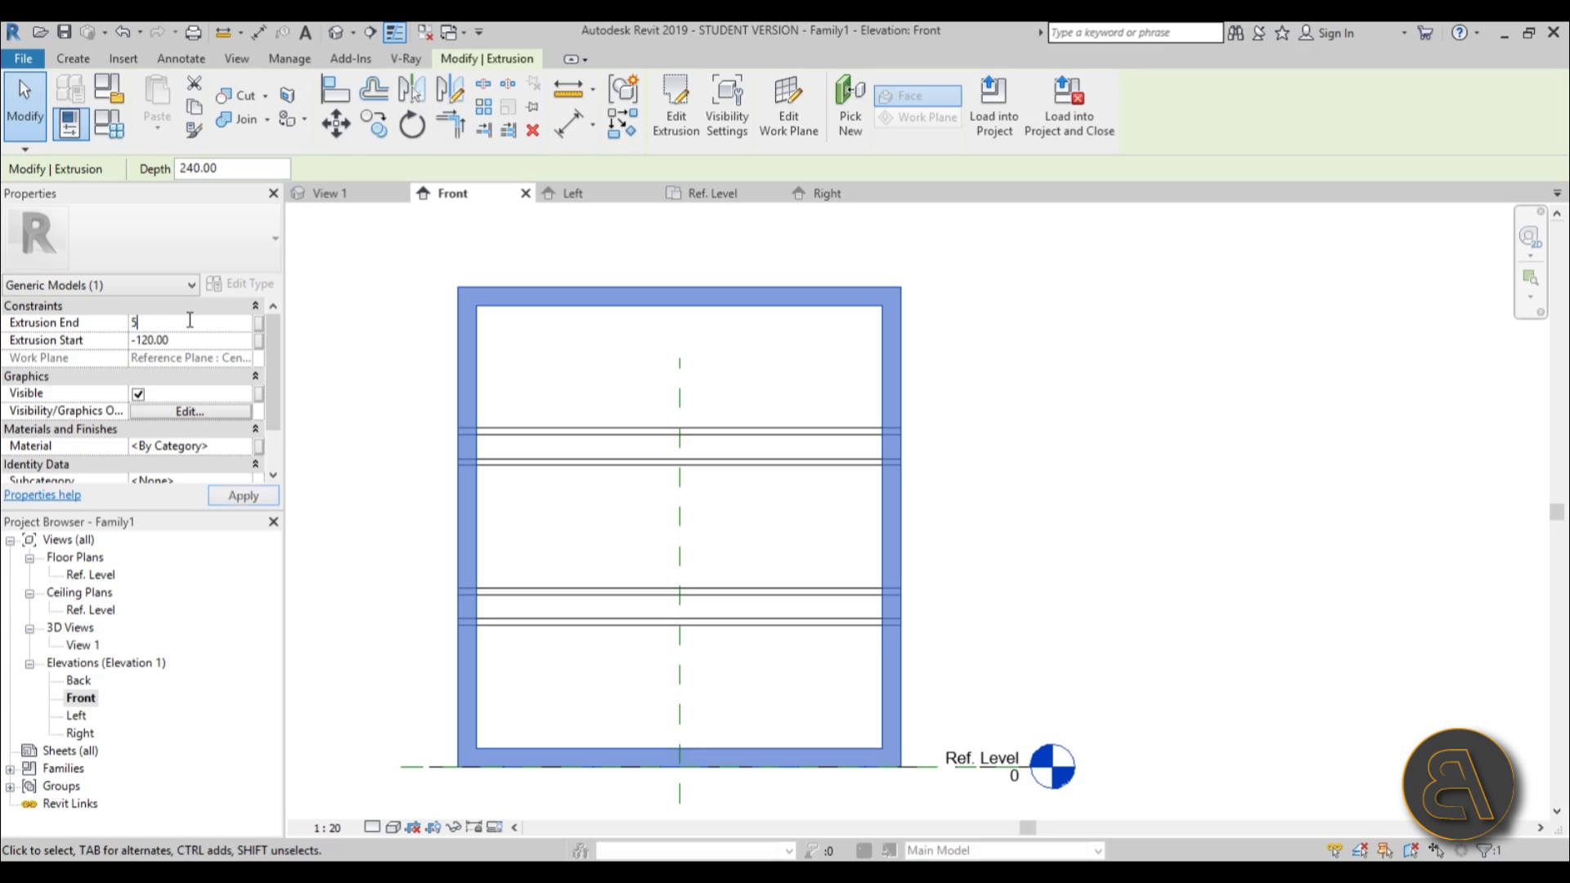
left_click(186, 340)
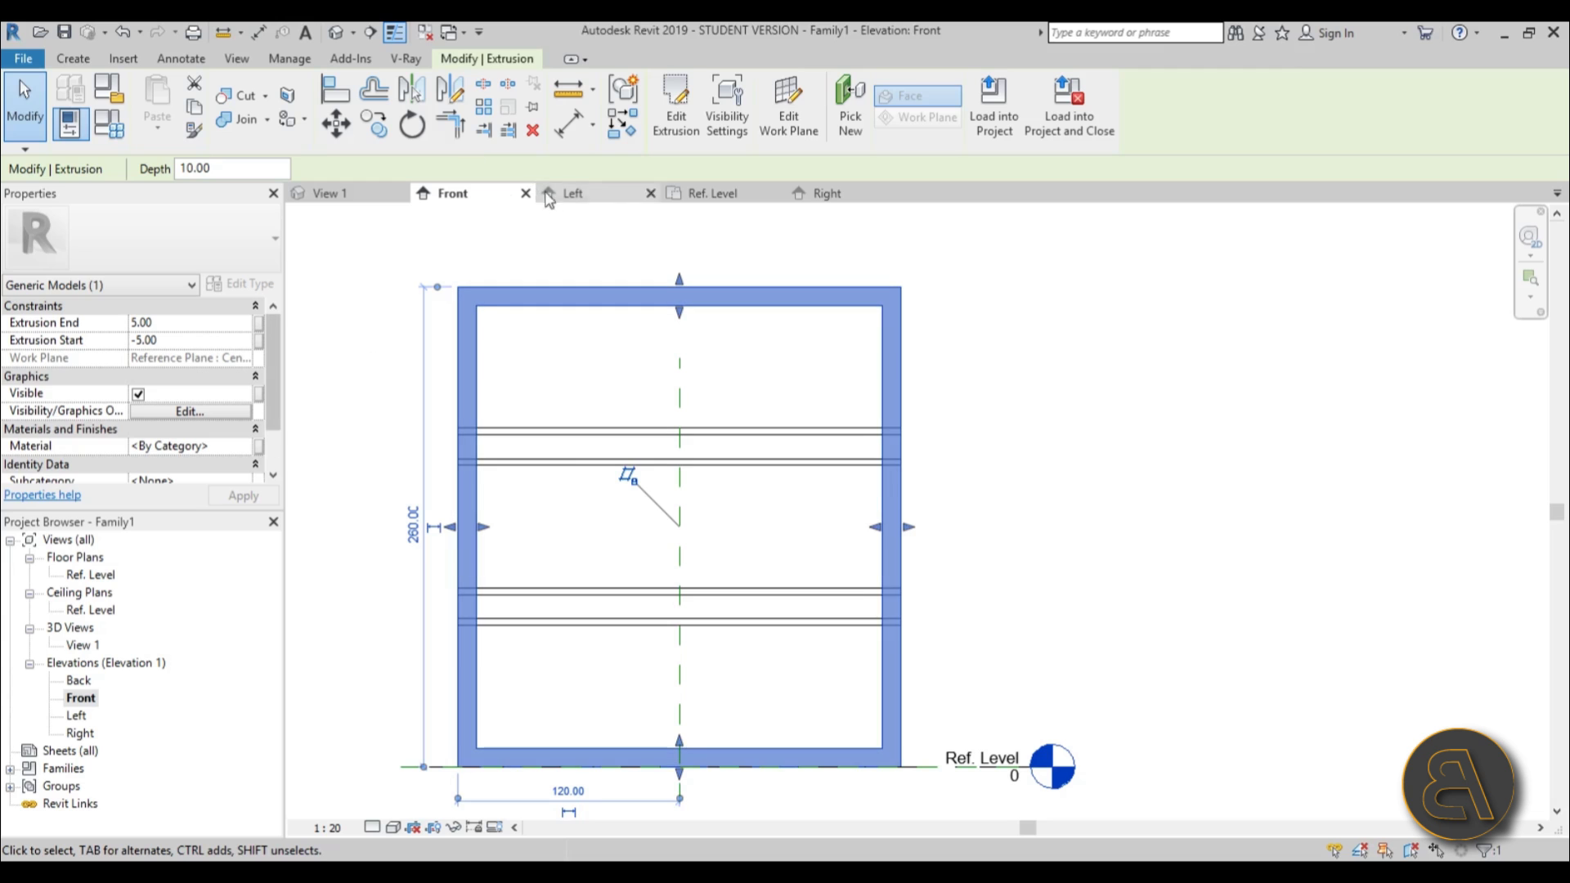
key("Escape")
- Open the default 3D view and join the notched panel's geometry with the surrounding frame
left_click(339, 29)
middle_click_drag(965, 474, 704, 335, "shift")
scroll(869, 632, "up", 2)
left_click(237, 119)
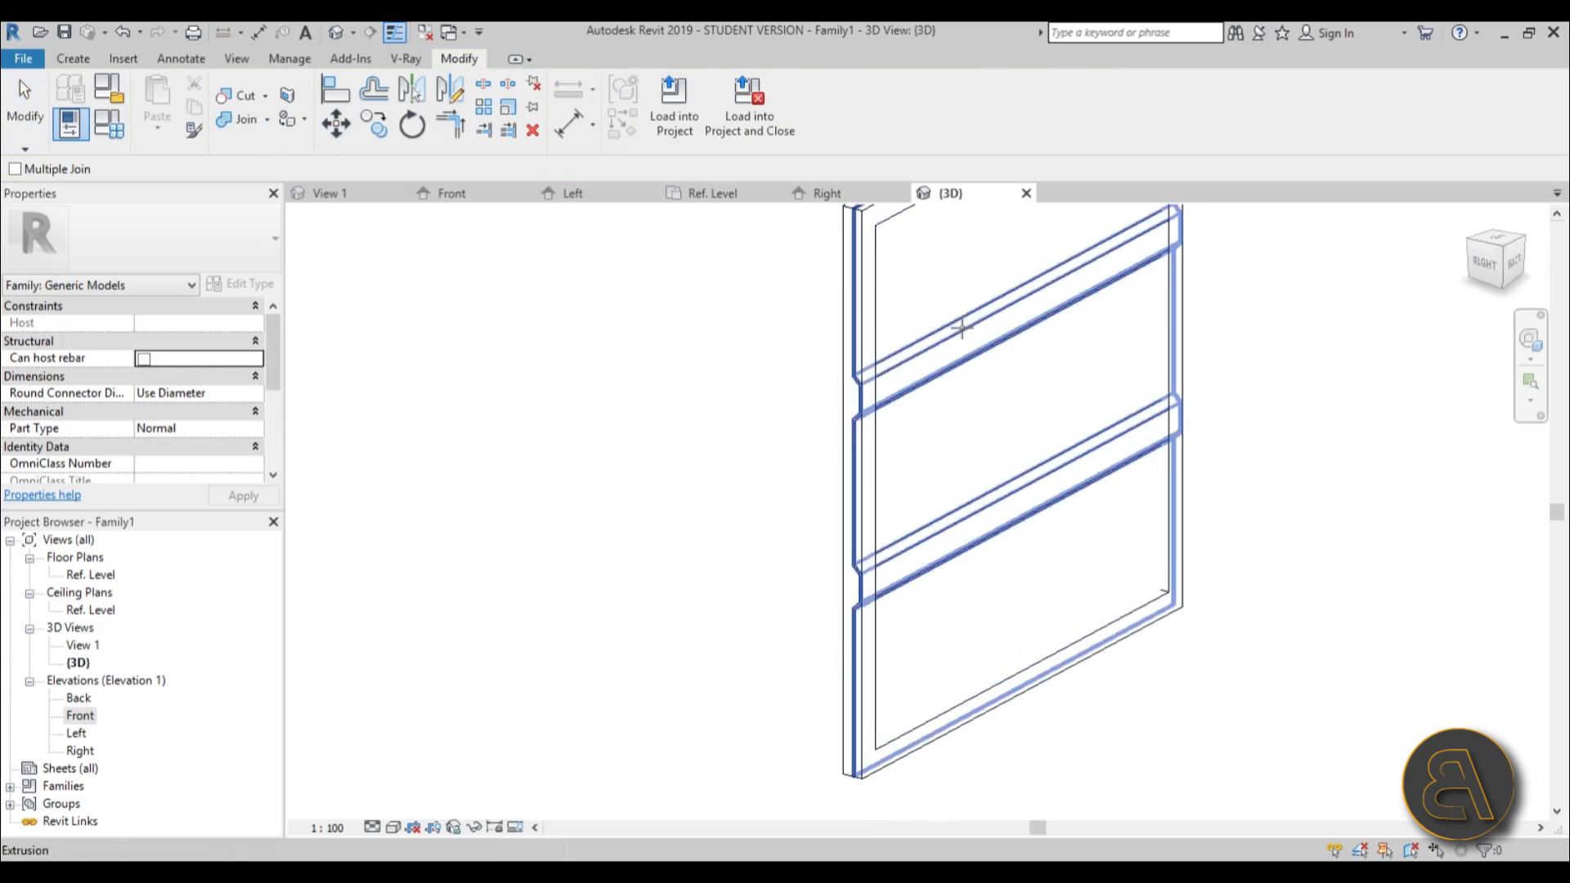
left_click(883, 336)
left_click(913, 347)
scroll(760, 456, "down", 3)
middle_click_drag(761, 455, 1082, 417, "shift")
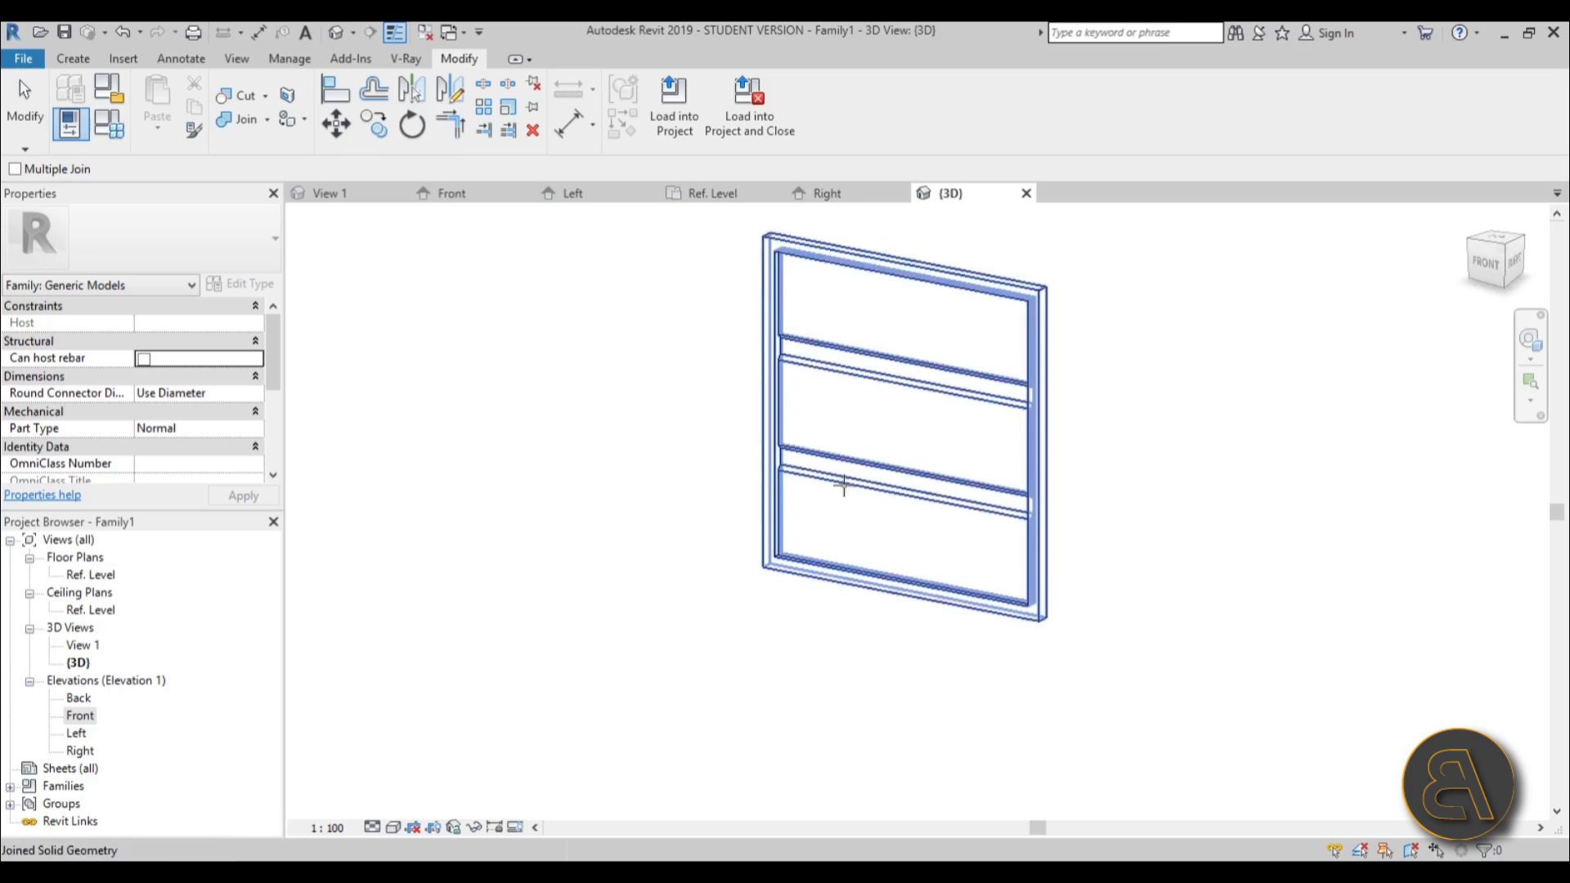
left_click(25, 102)
- Select the panel and frame together, open their material assignment and search the materials for "steel"
middle_click_drag(1079, 533, 945, 602)
scroll(945, 602, "down", 1)
left_click_drag(668, 360, 1081, 777)
left_click(246, 449)
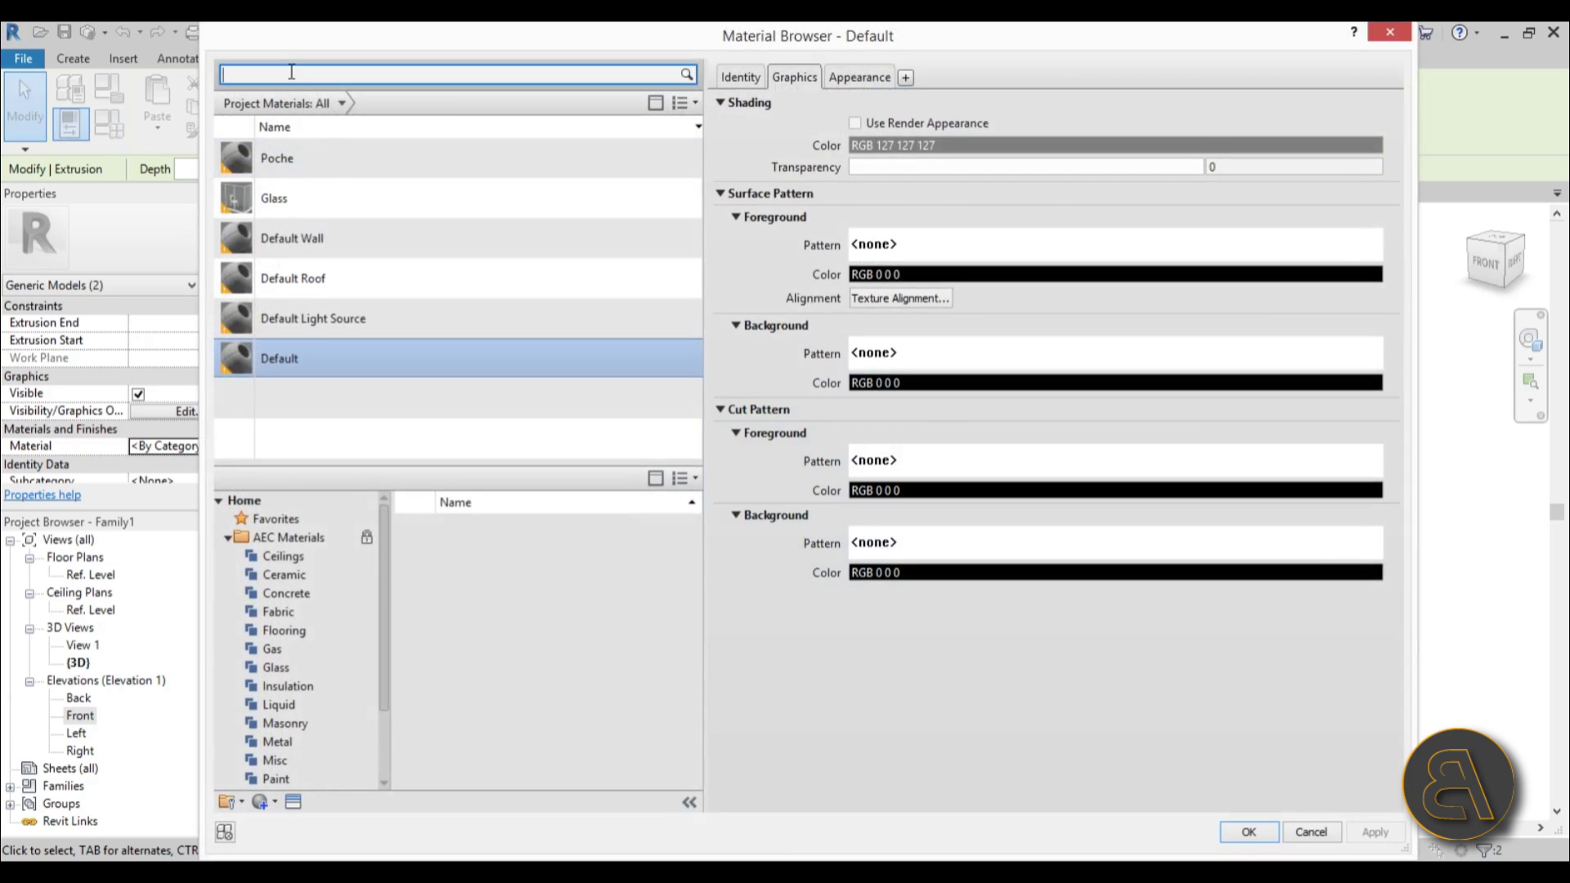
type("se")
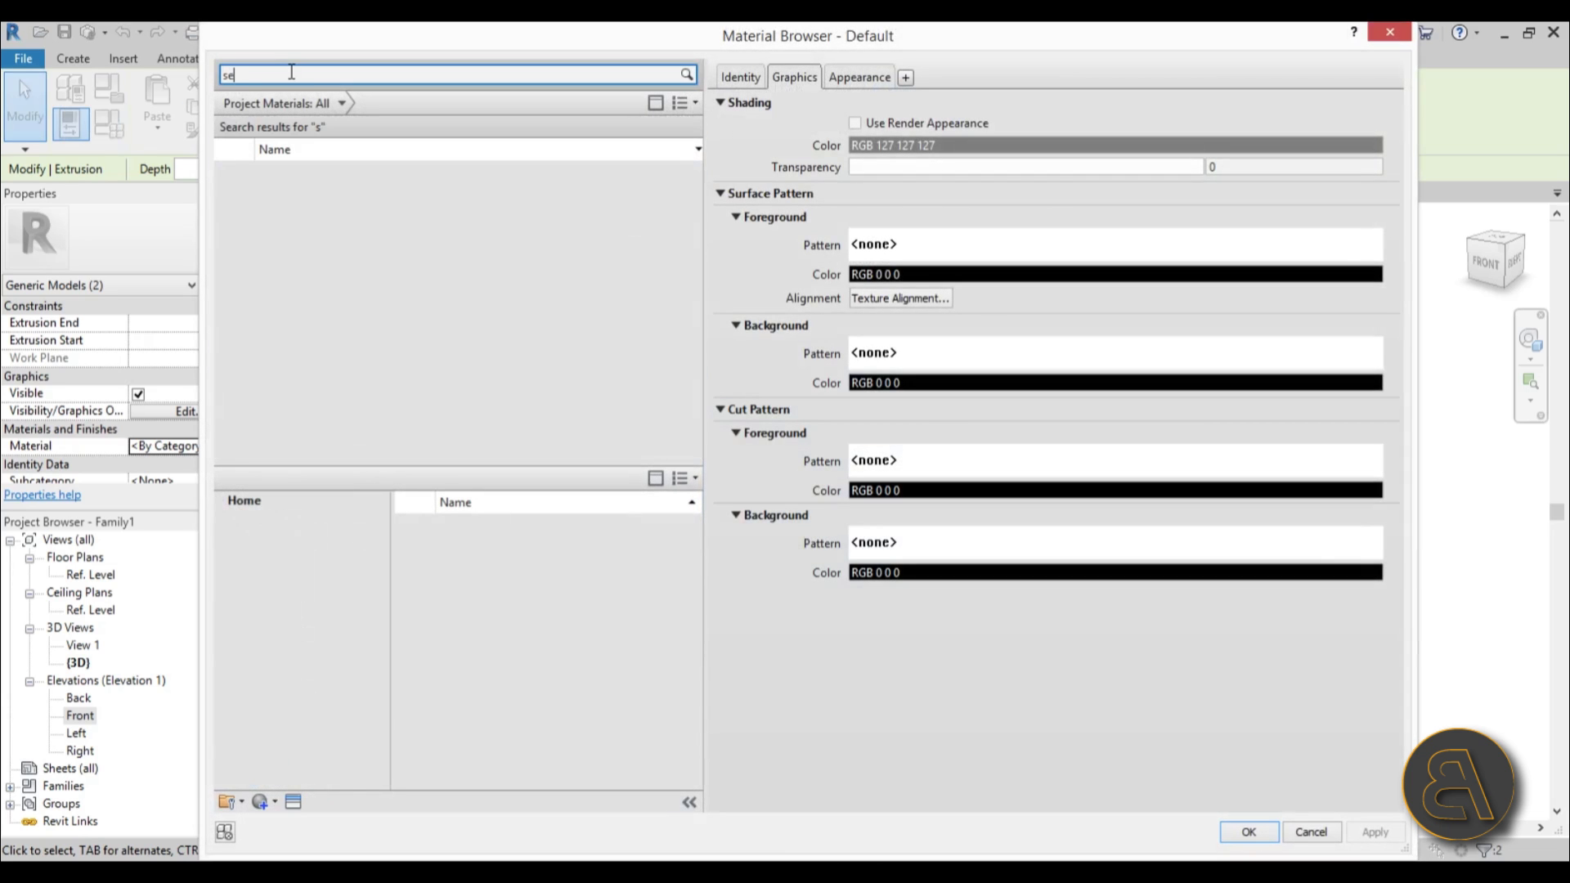
type("ll")
key("BackSpace")
key("BackSpace")
key("BackSpace")
key("BackSpace")
type("s")
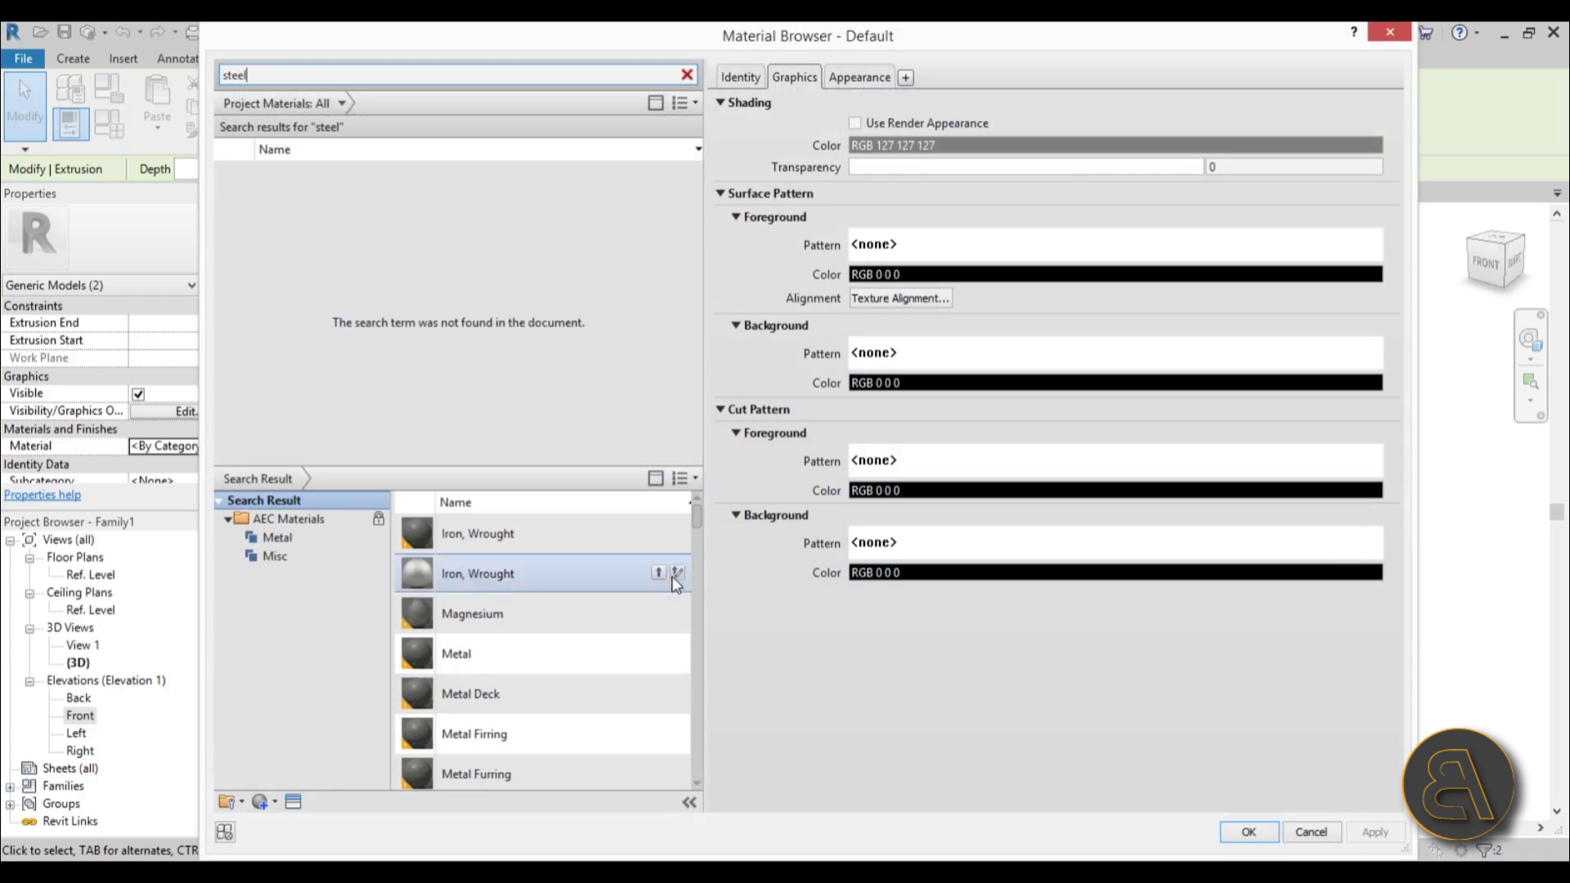
- Add the library material Steel, Paint Finish, Blue to the document and assign it to the selected panel and frame
left_click_drag(696, 518, 700, 751)
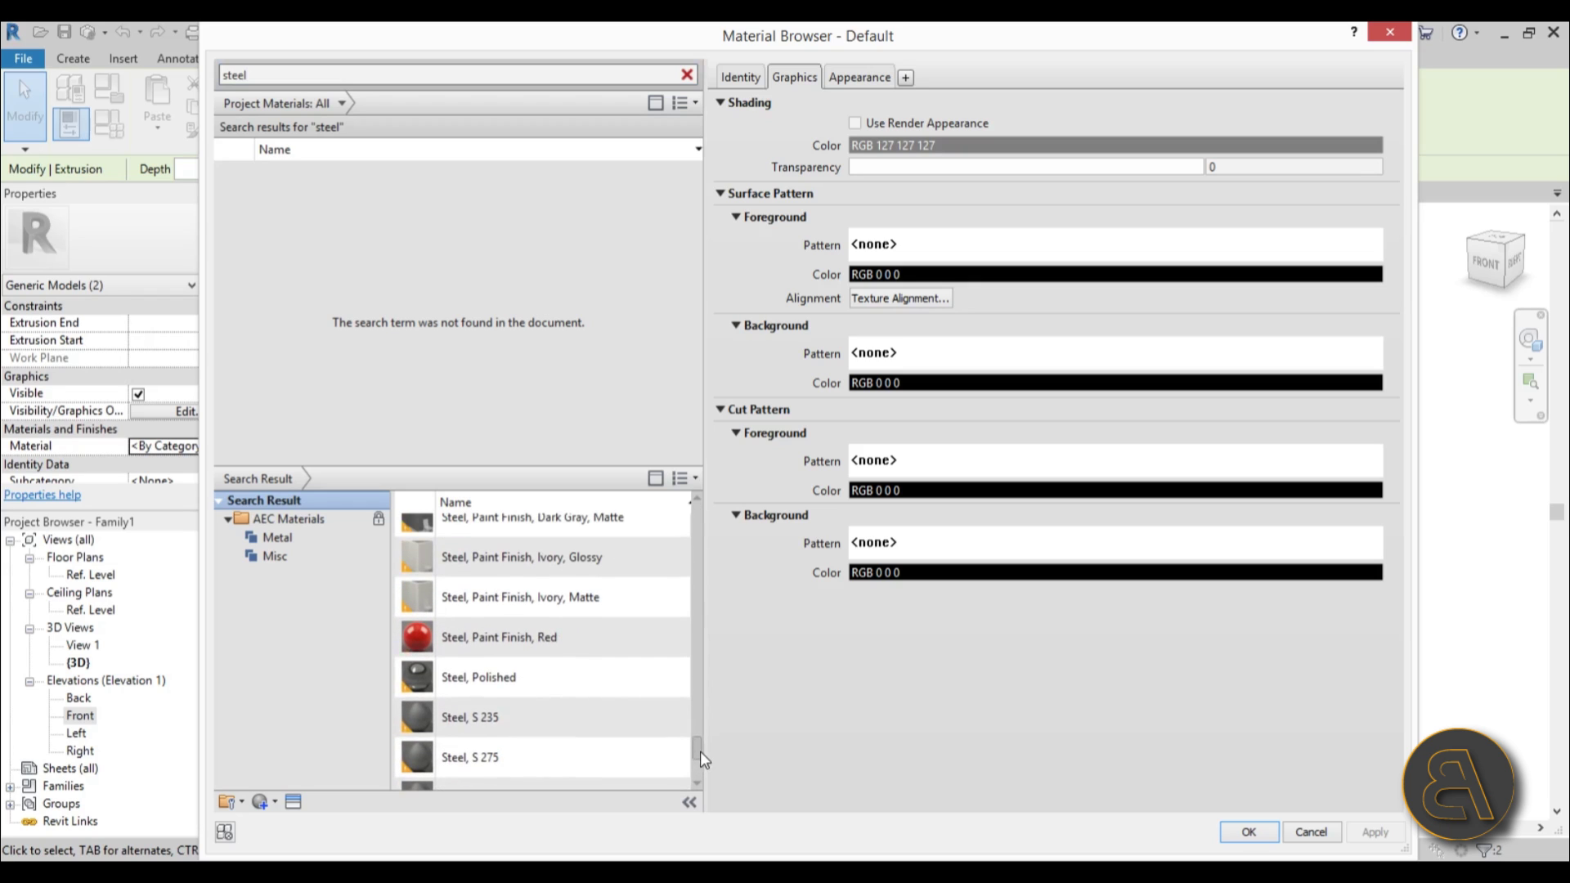
left_click(536, 637)
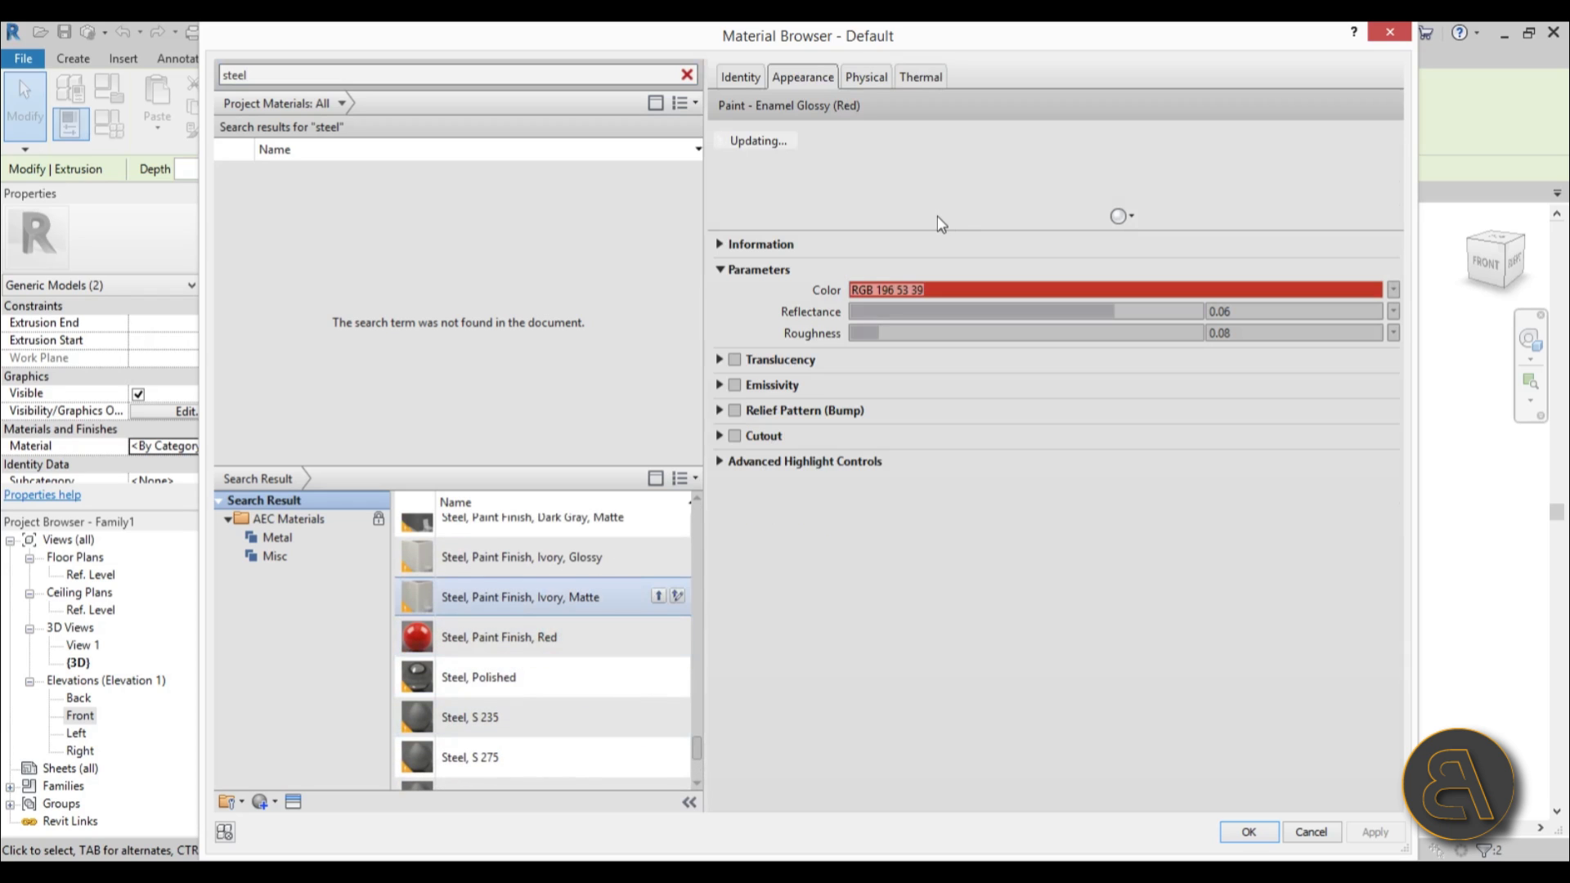
scroll(528, 682, "up", 2)
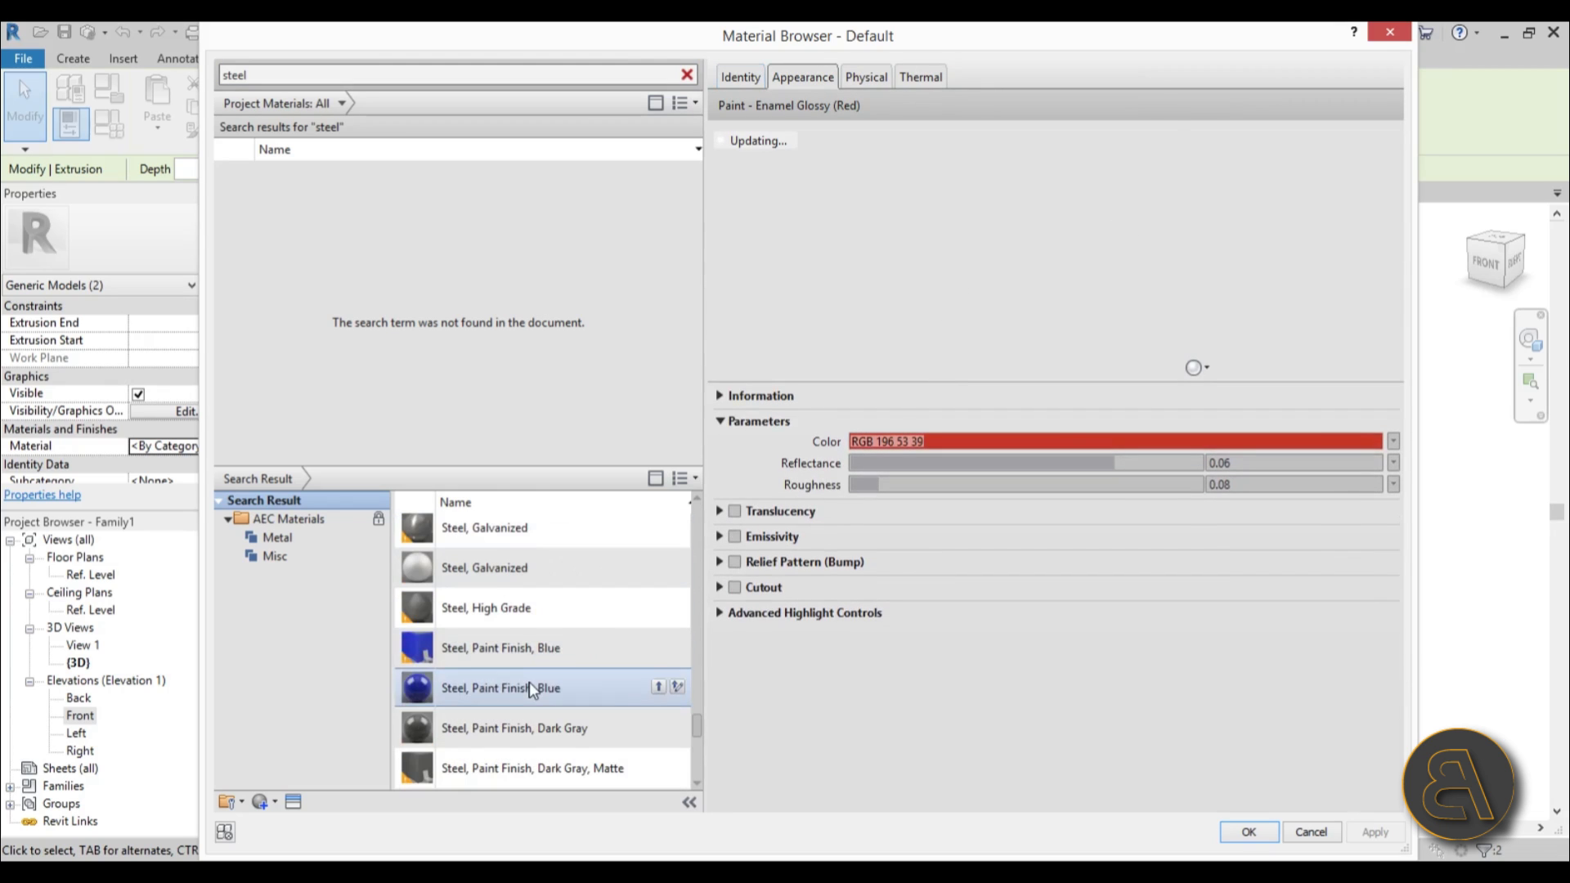
left_click(497, 652)
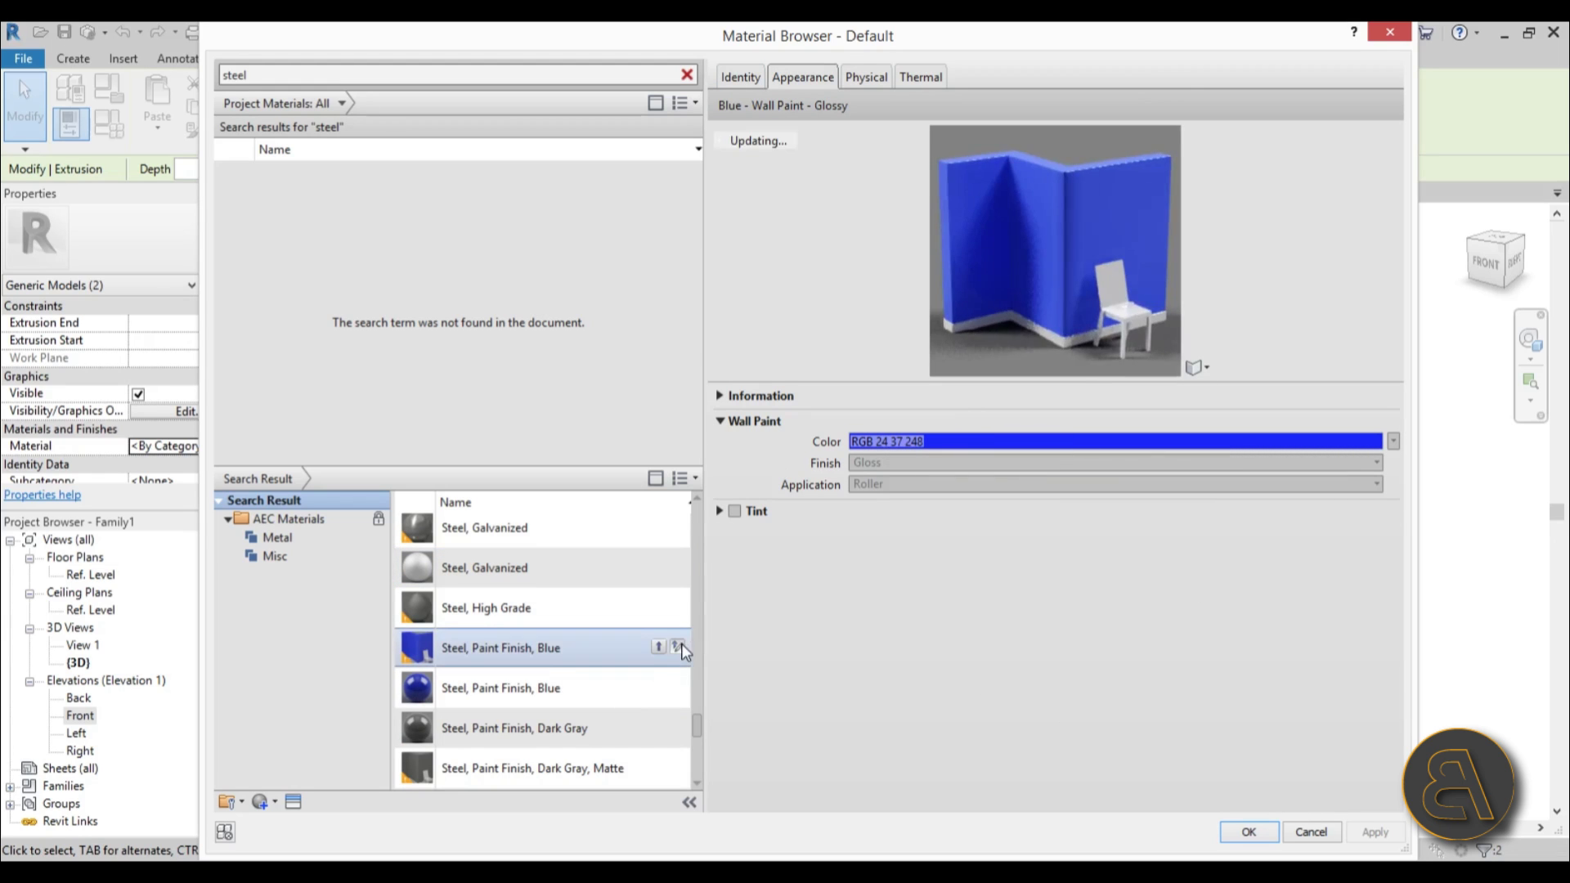
left_click(660, 648)
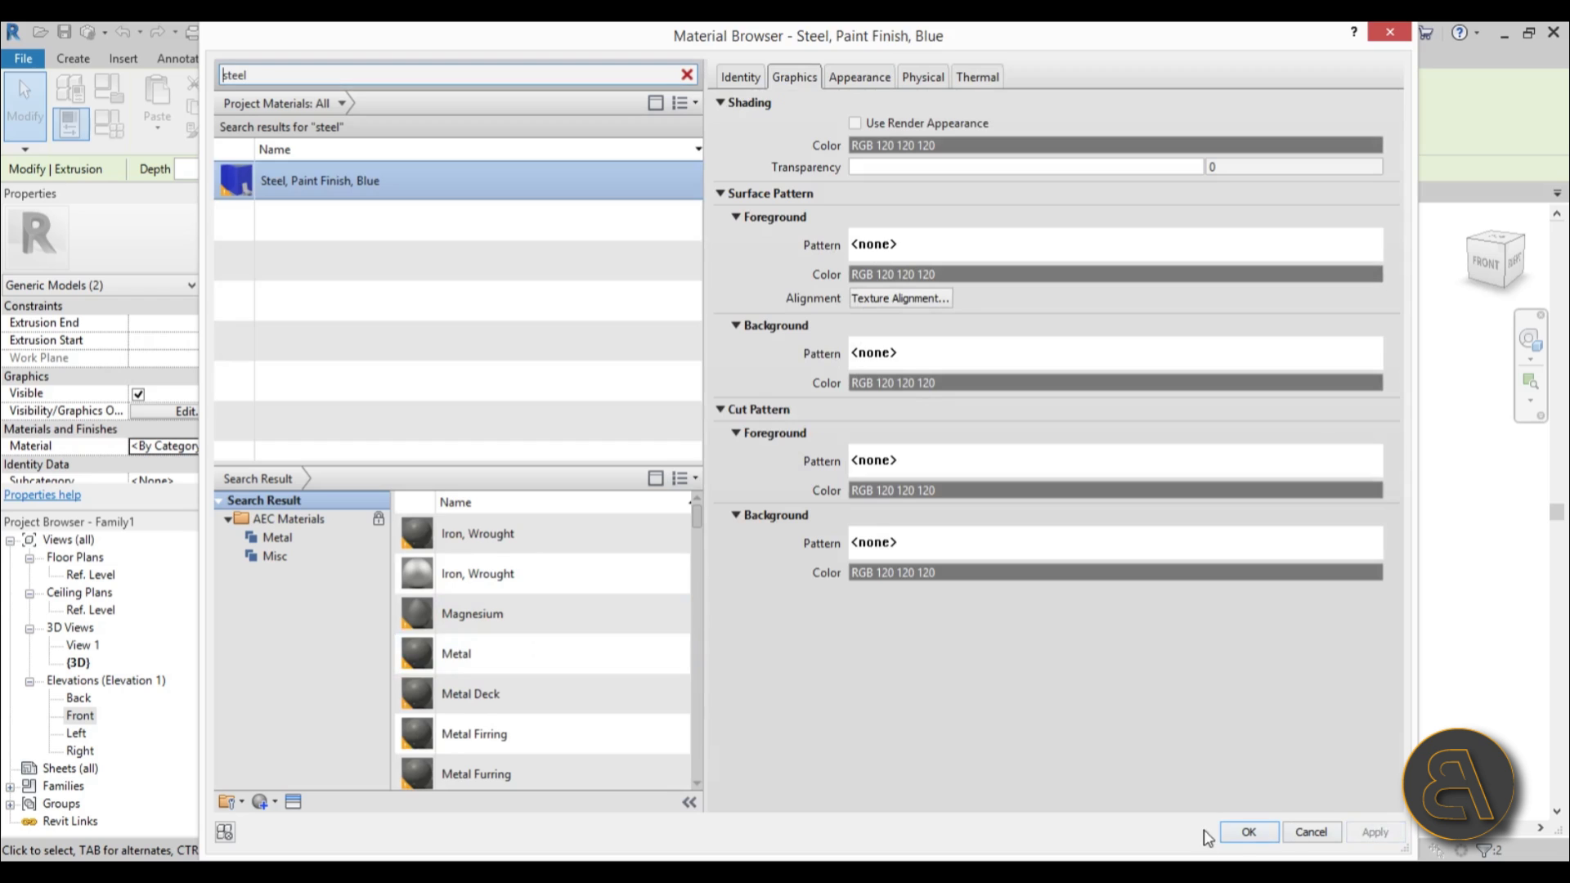
left_click(1234, 832)
left_click(1096, 683)
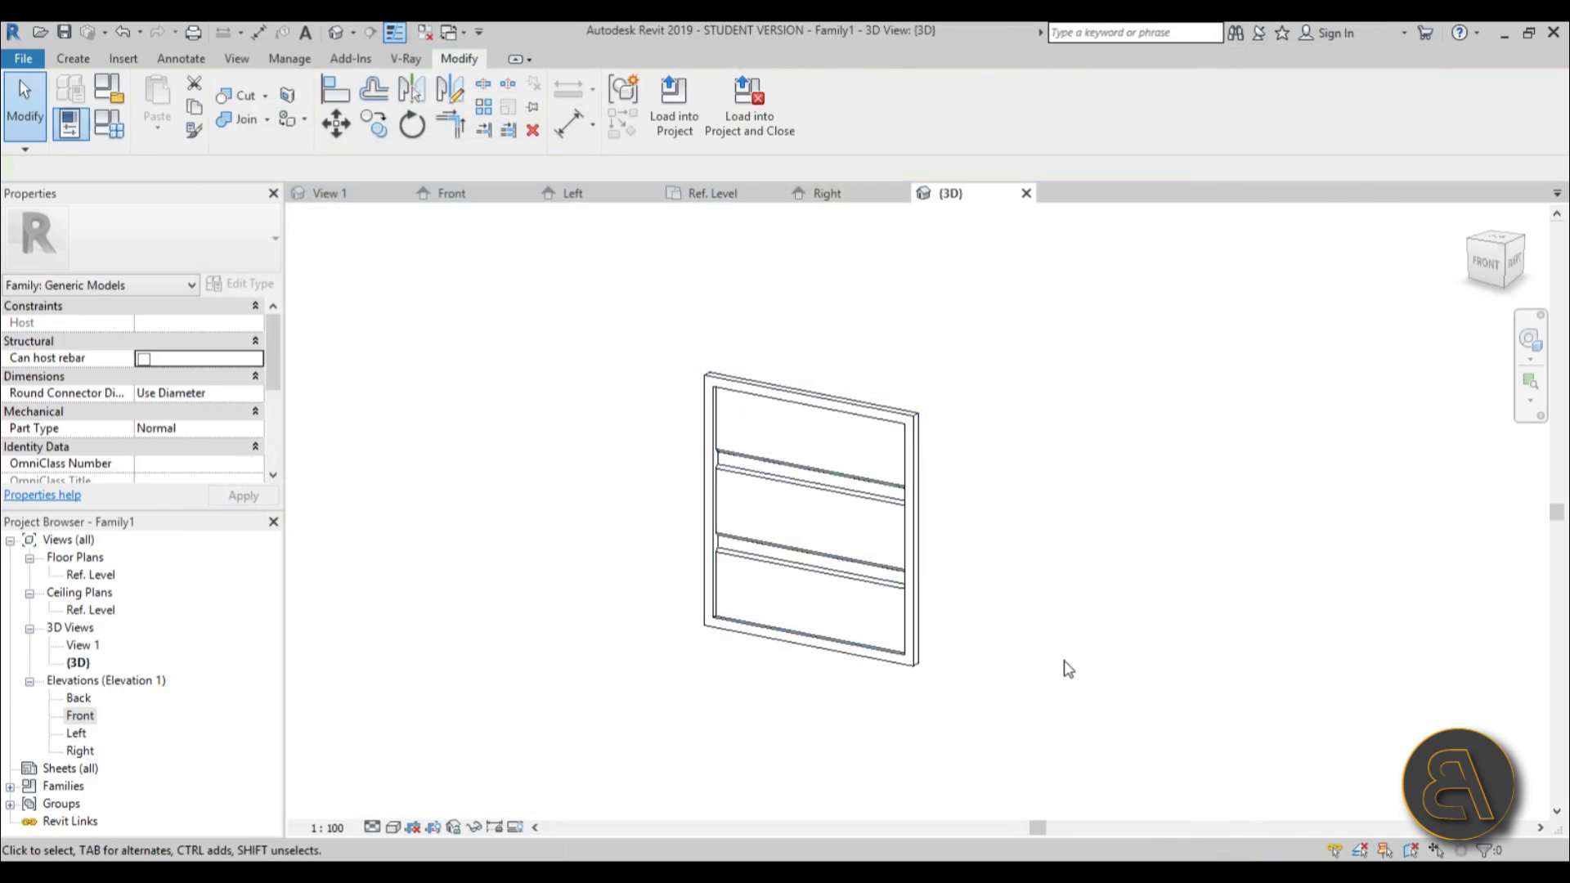
- Set the 3D view's visual style to Realistic and check the blue panel from another angle
left_click(392, 827)
left_click(422, 792)
middle_click_drag(1142, 607, 922, 670, "shift")
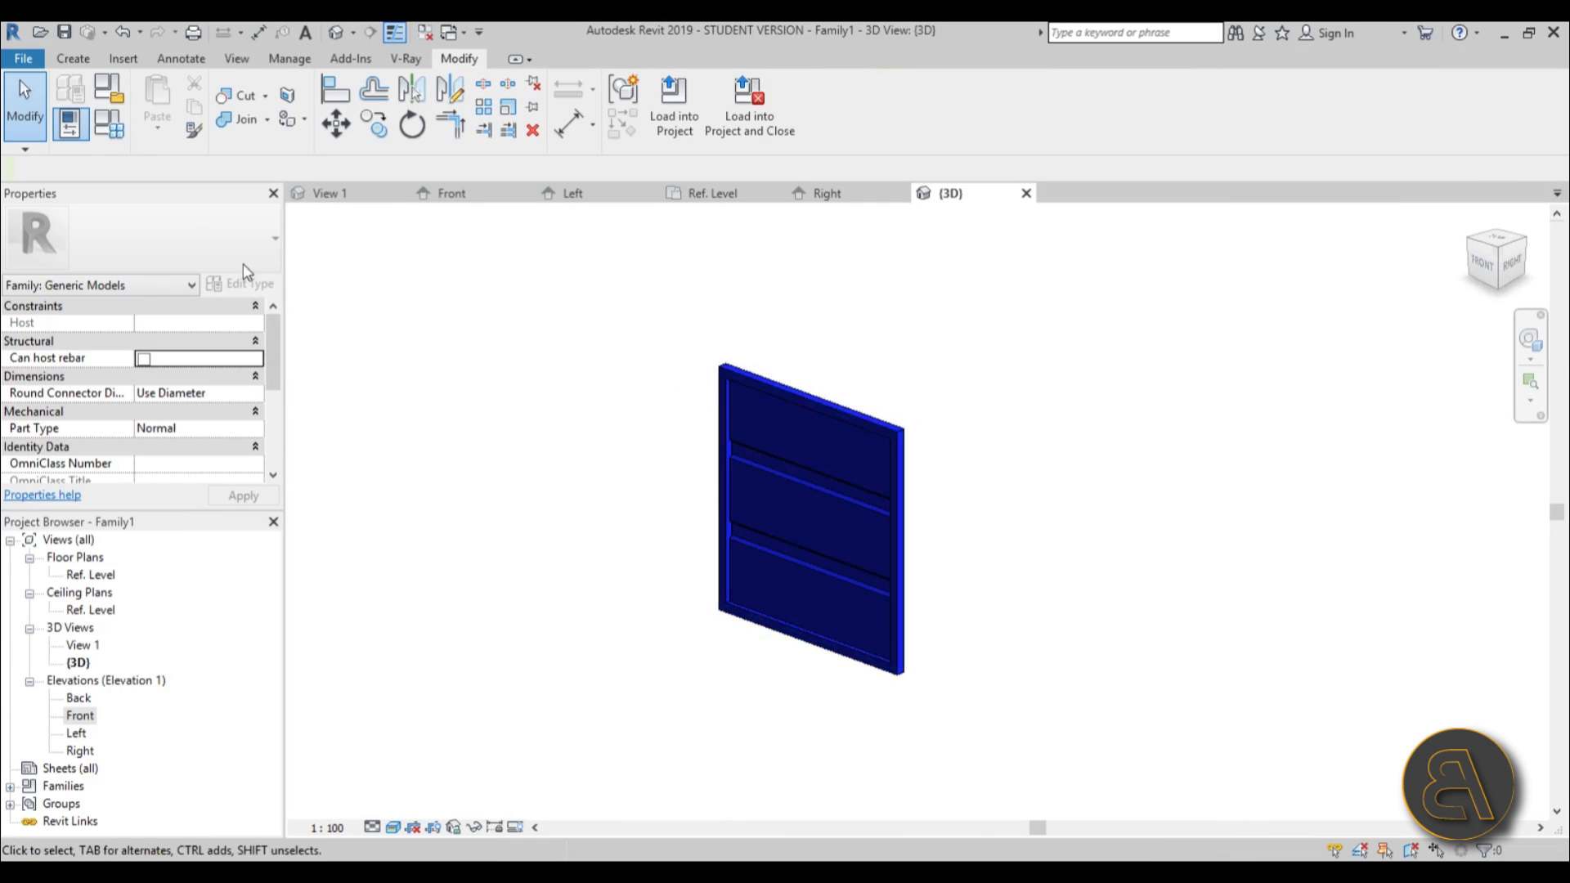
- Create a new family from the Metric Generic Model template in the English templates folder
left_click(22, 59)
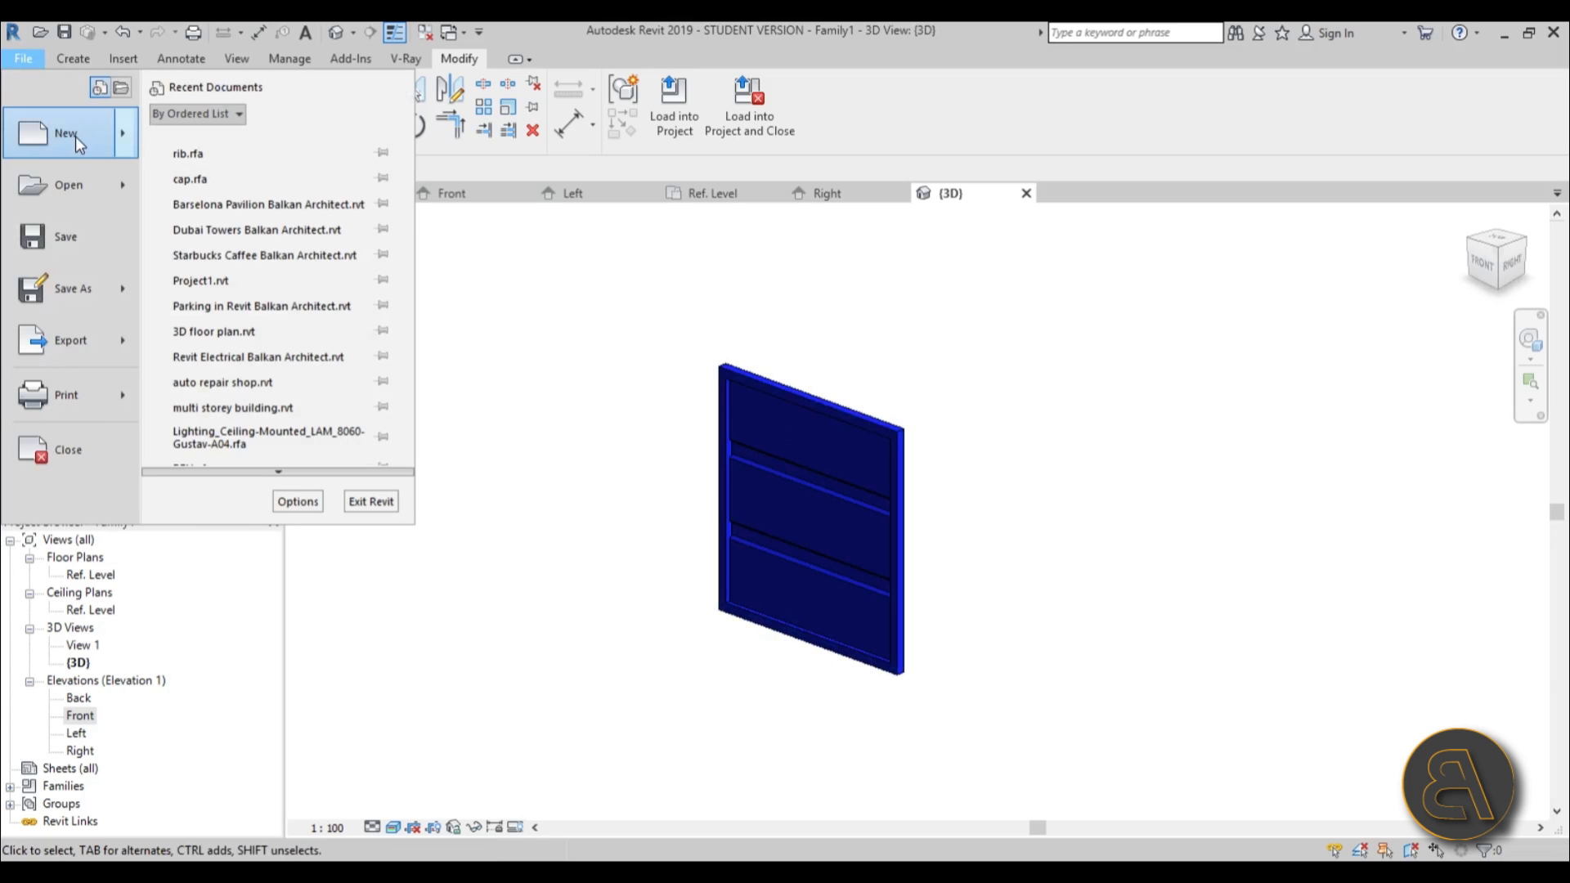
mouse_move(75, 136)
left_click(242, 194)
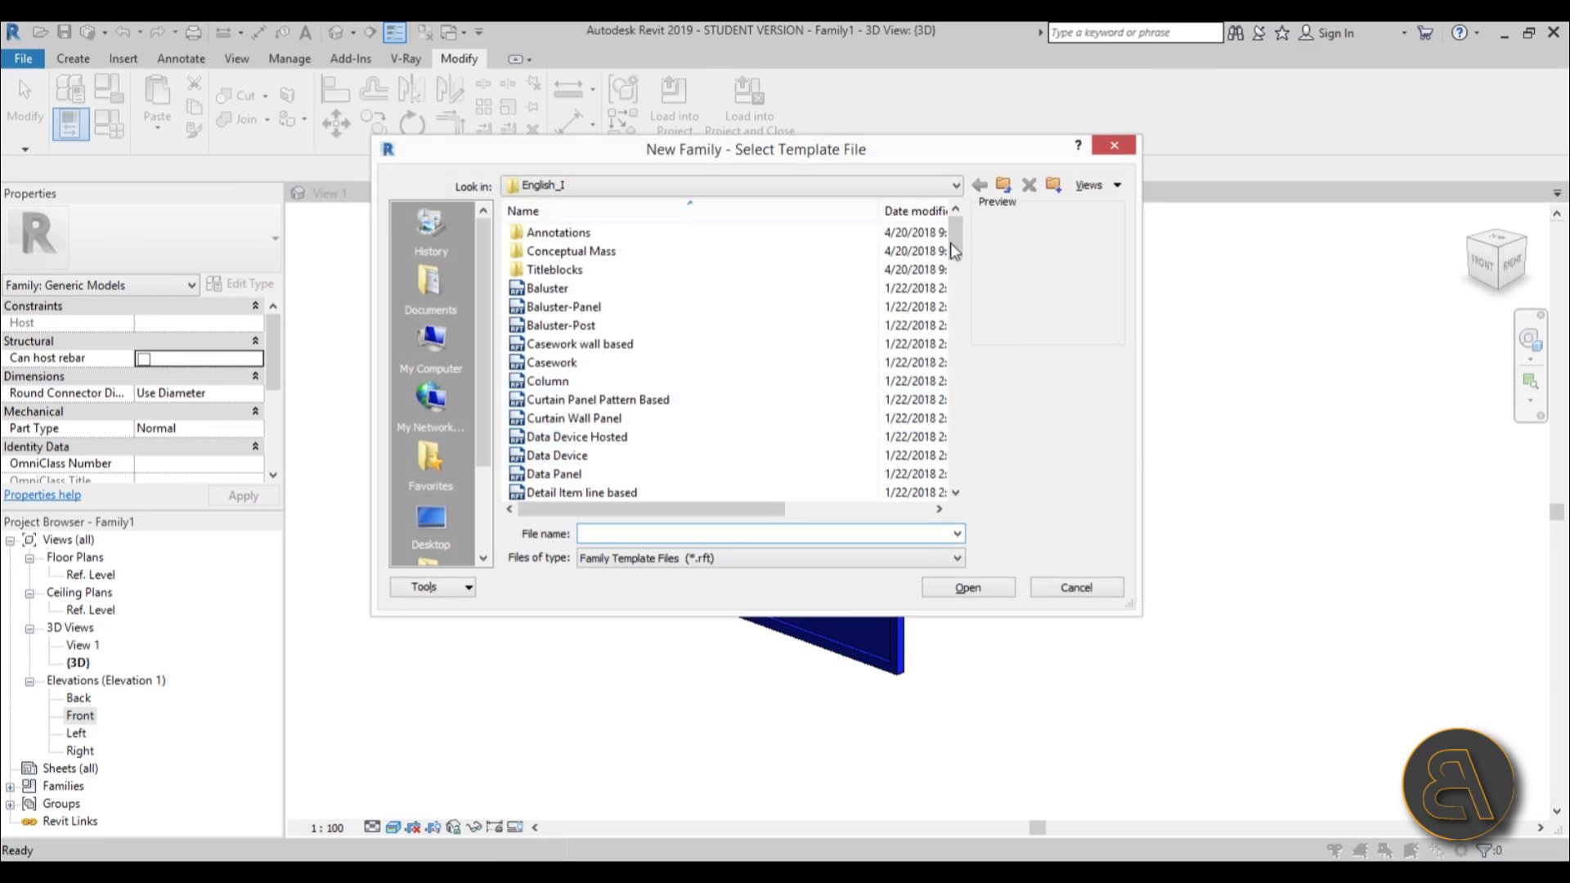
left_click(1005, 185)
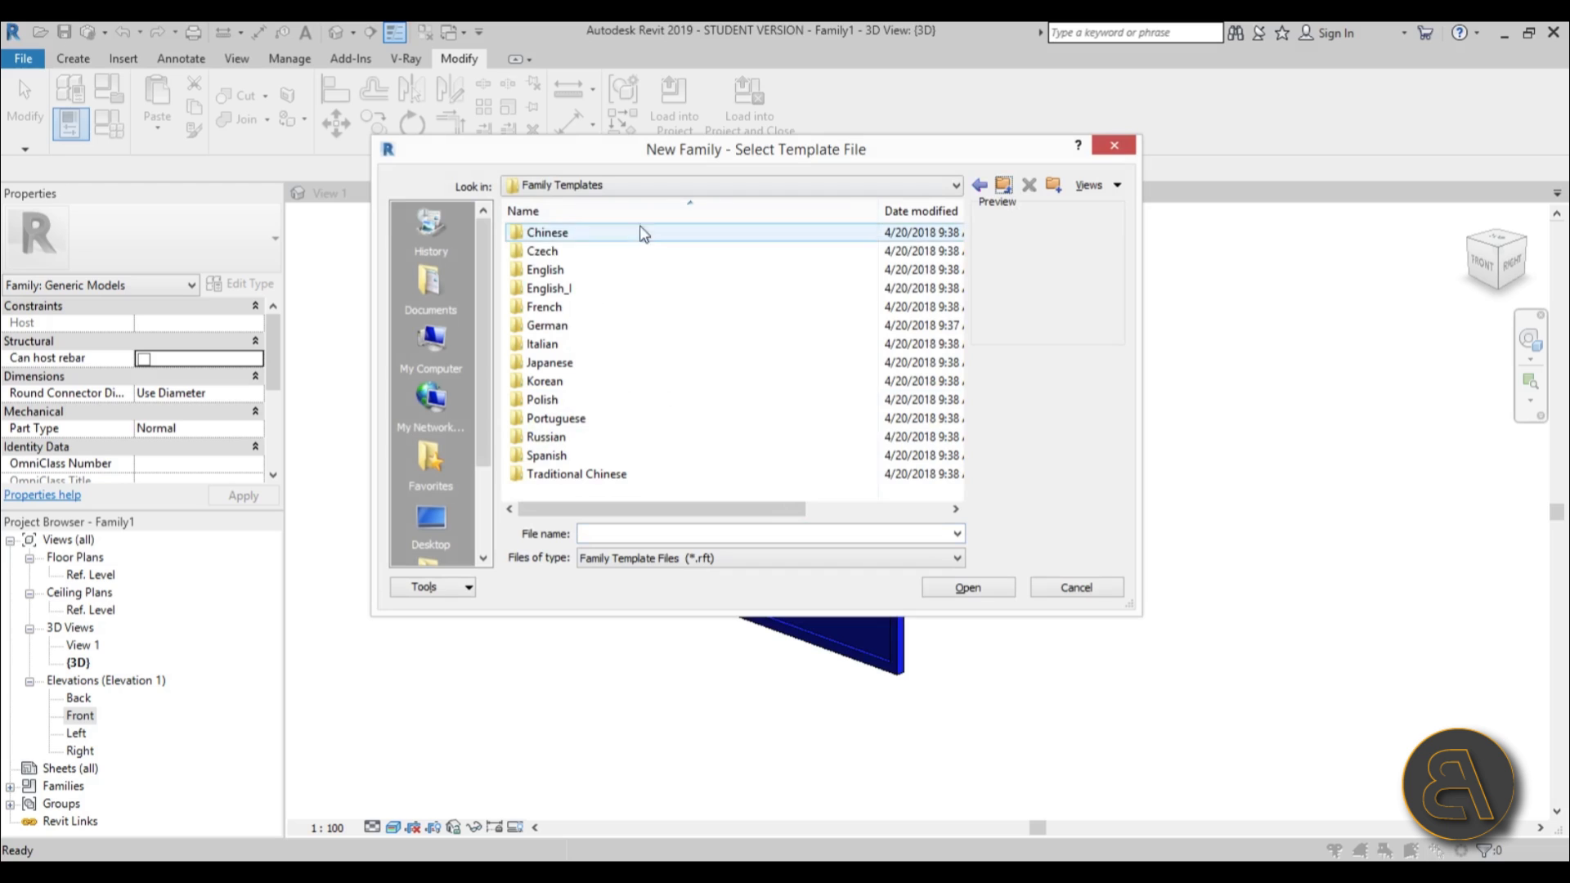
double_click(546, 270)
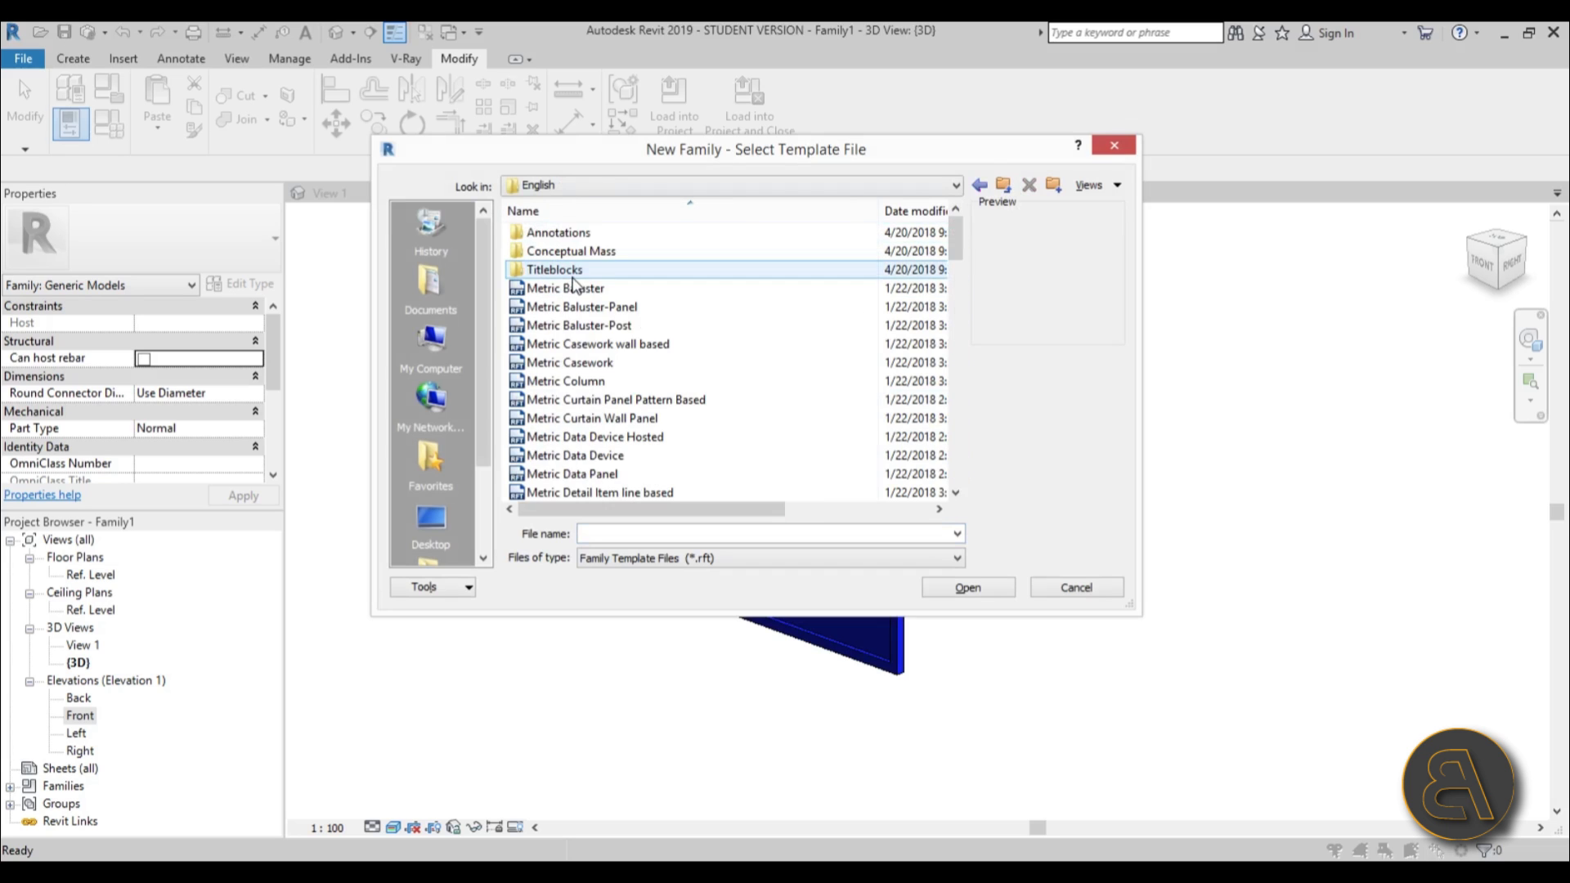
scroll(654, 387, "down", 10)
left_click(654, 382)
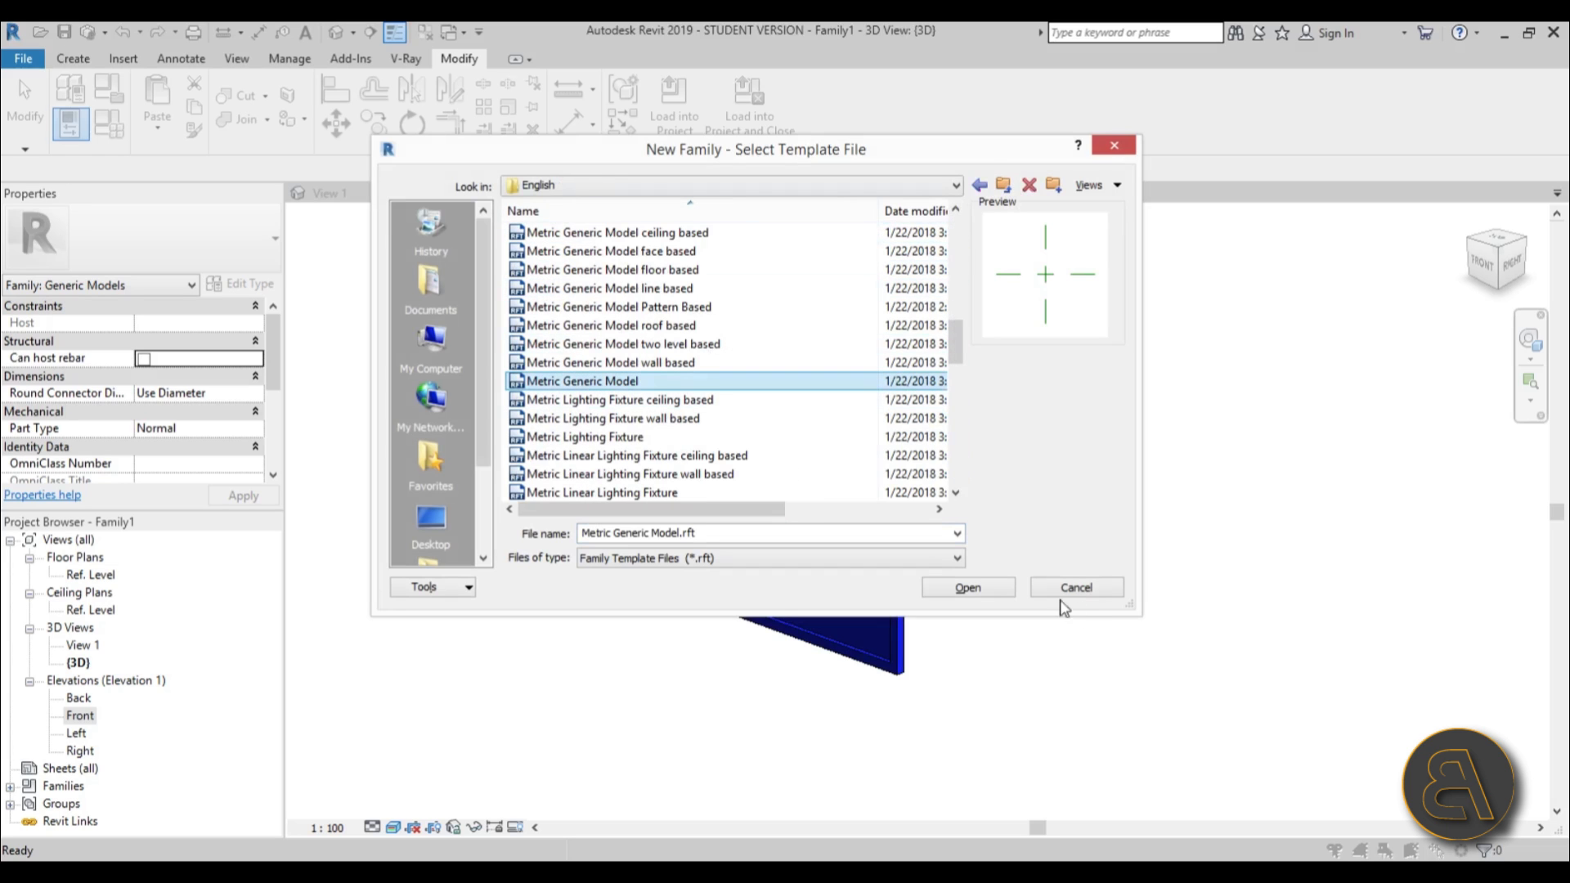
left_click(968, 589)
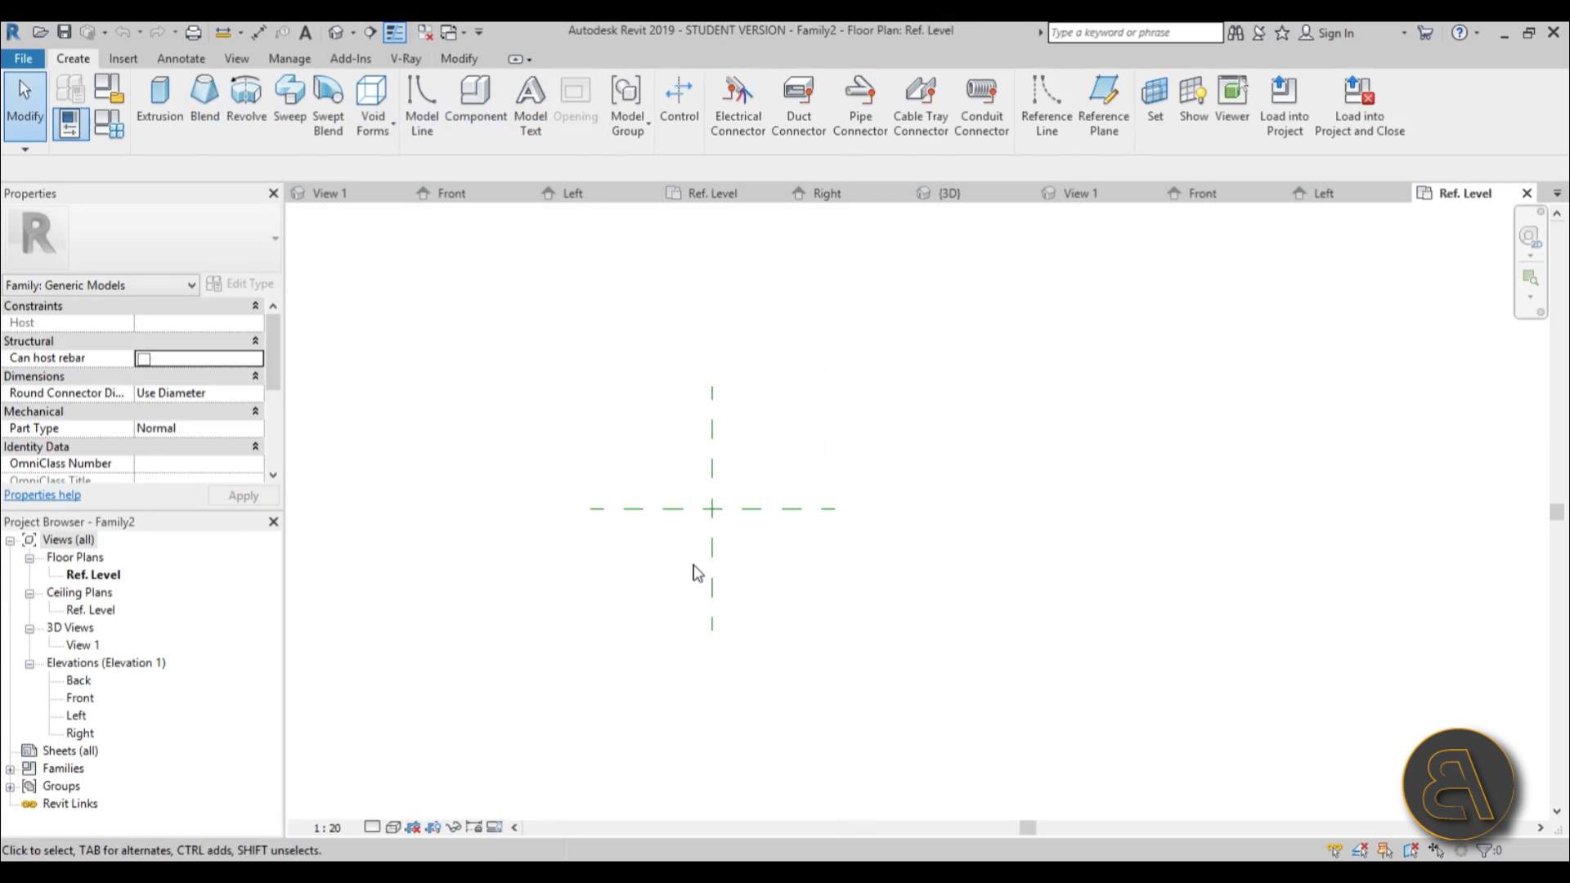
- Draw two vertical reference planes in the Ref. Level plan, one on each side of the central vertical plane
scroll(685, 578, "down", 1)
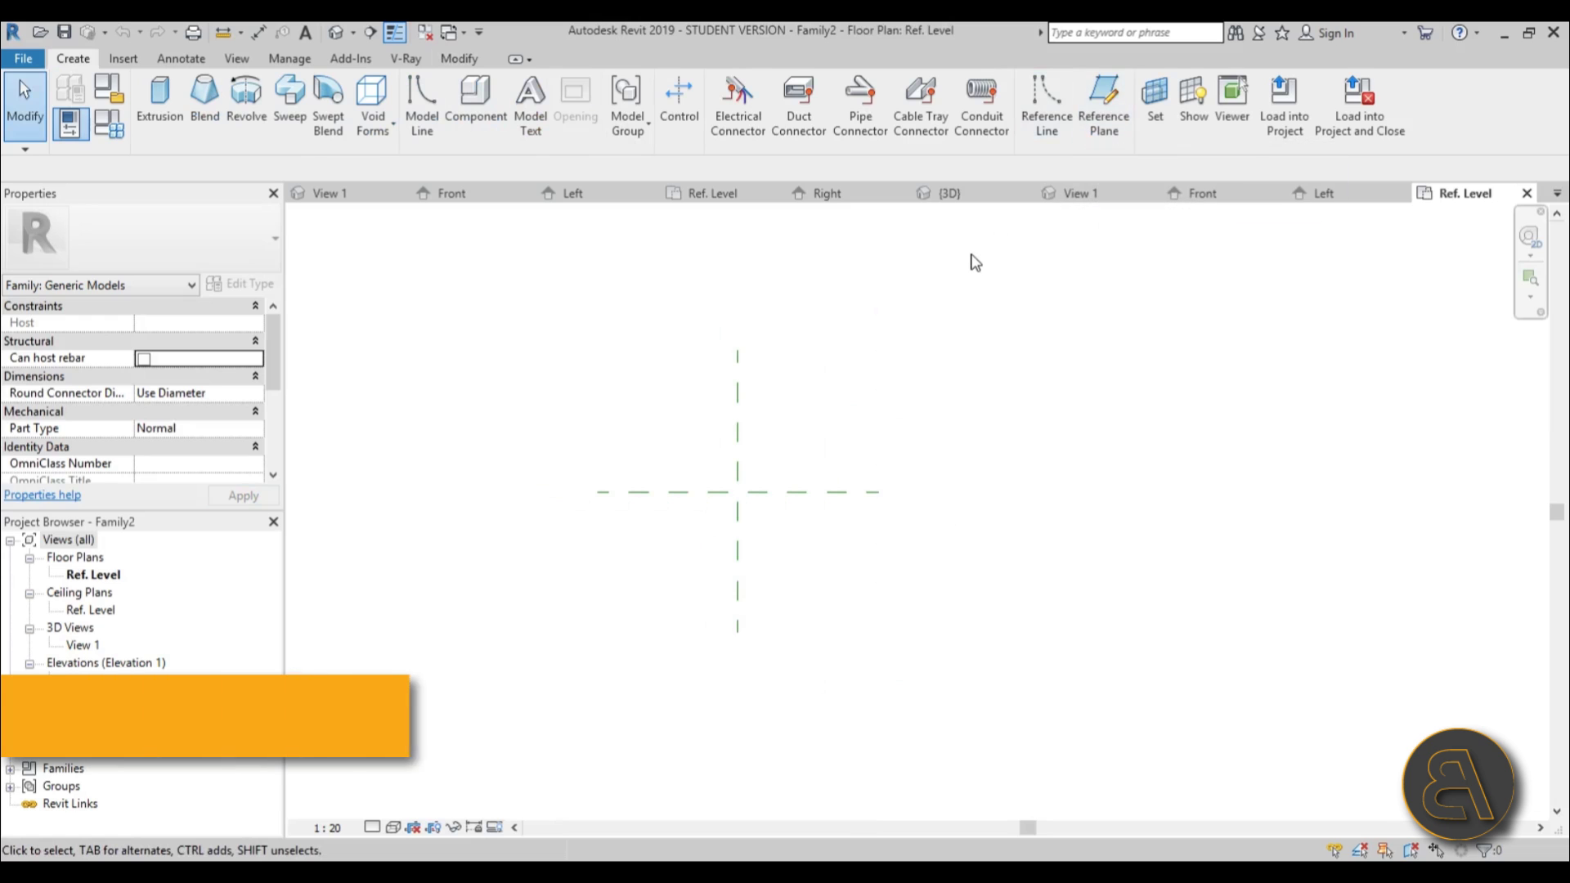
key("r")
key("p")
left_click(617, 391)
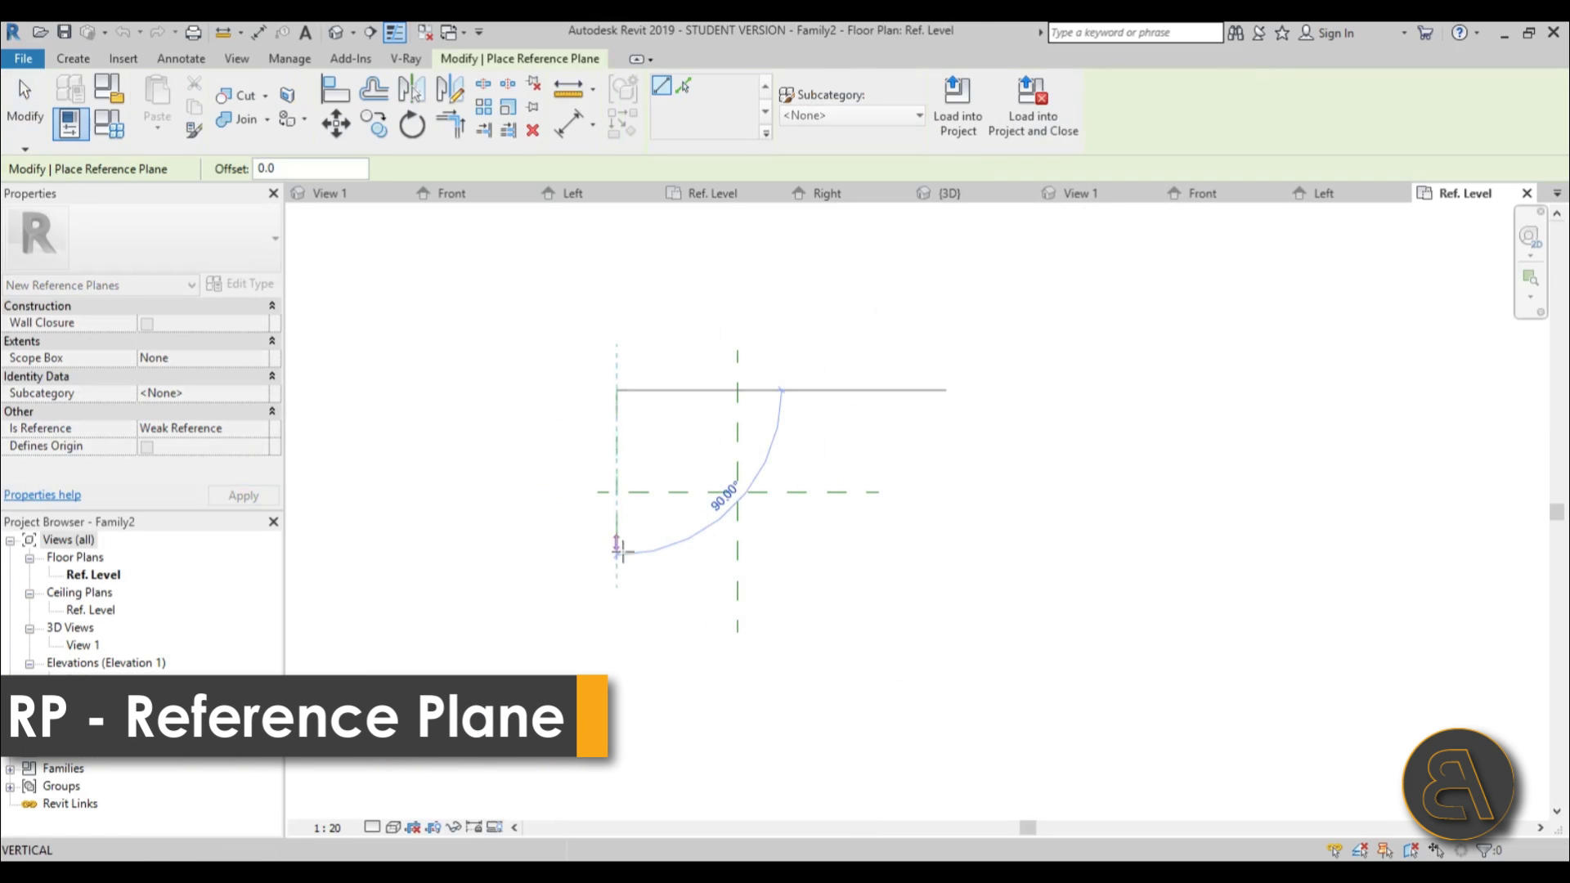
left_click(616, 596)
left_click(617, 391)
left_click(814, 391)
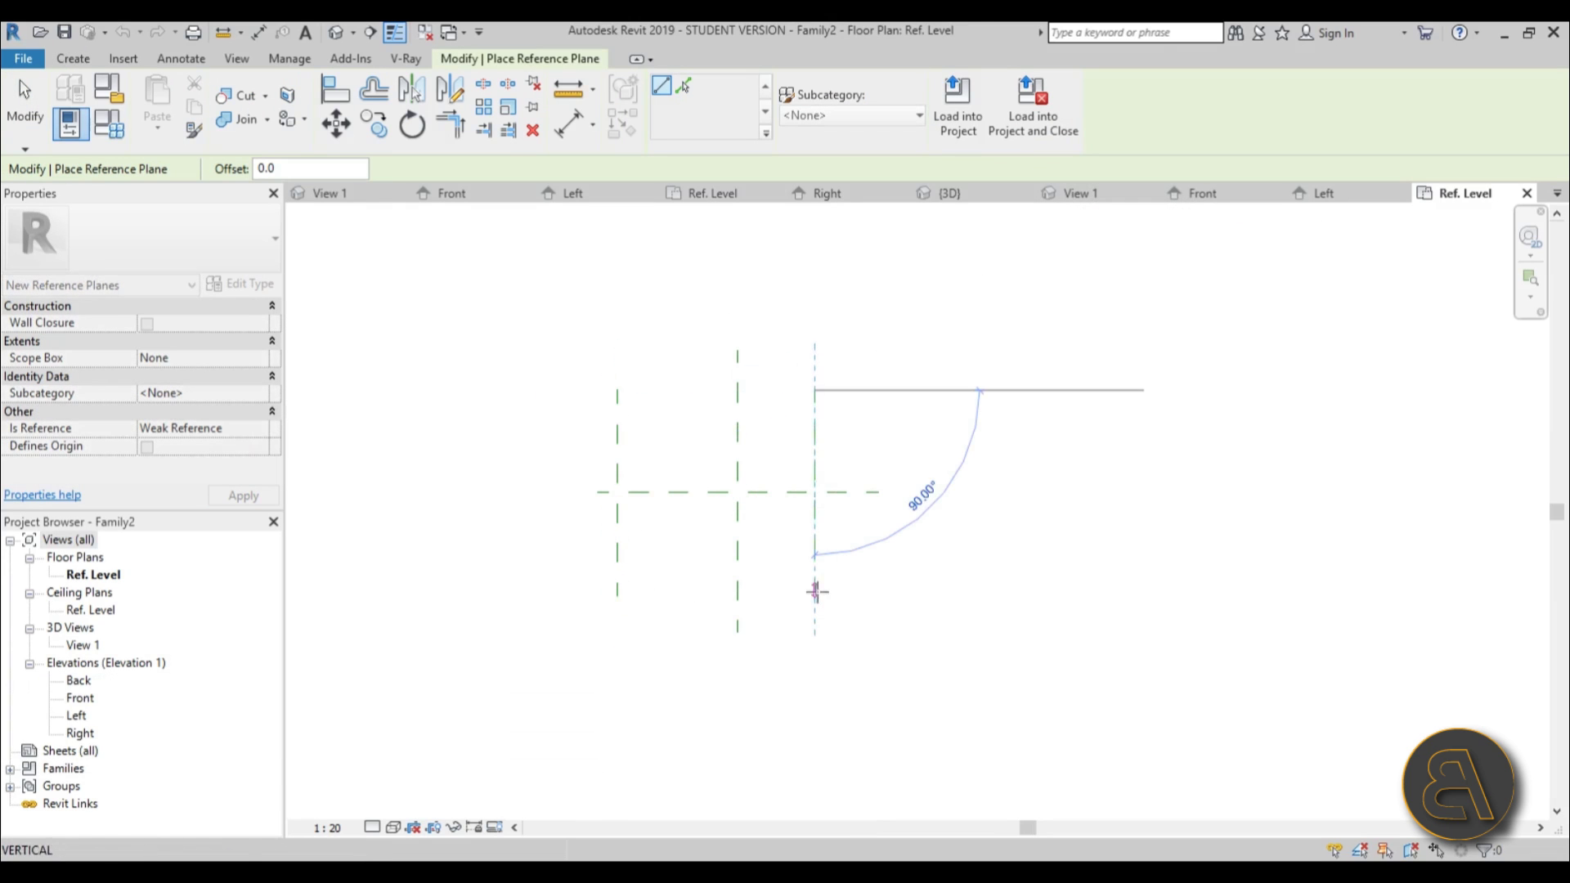
left_click(815, 596)
key("Escape")
key("Escape")
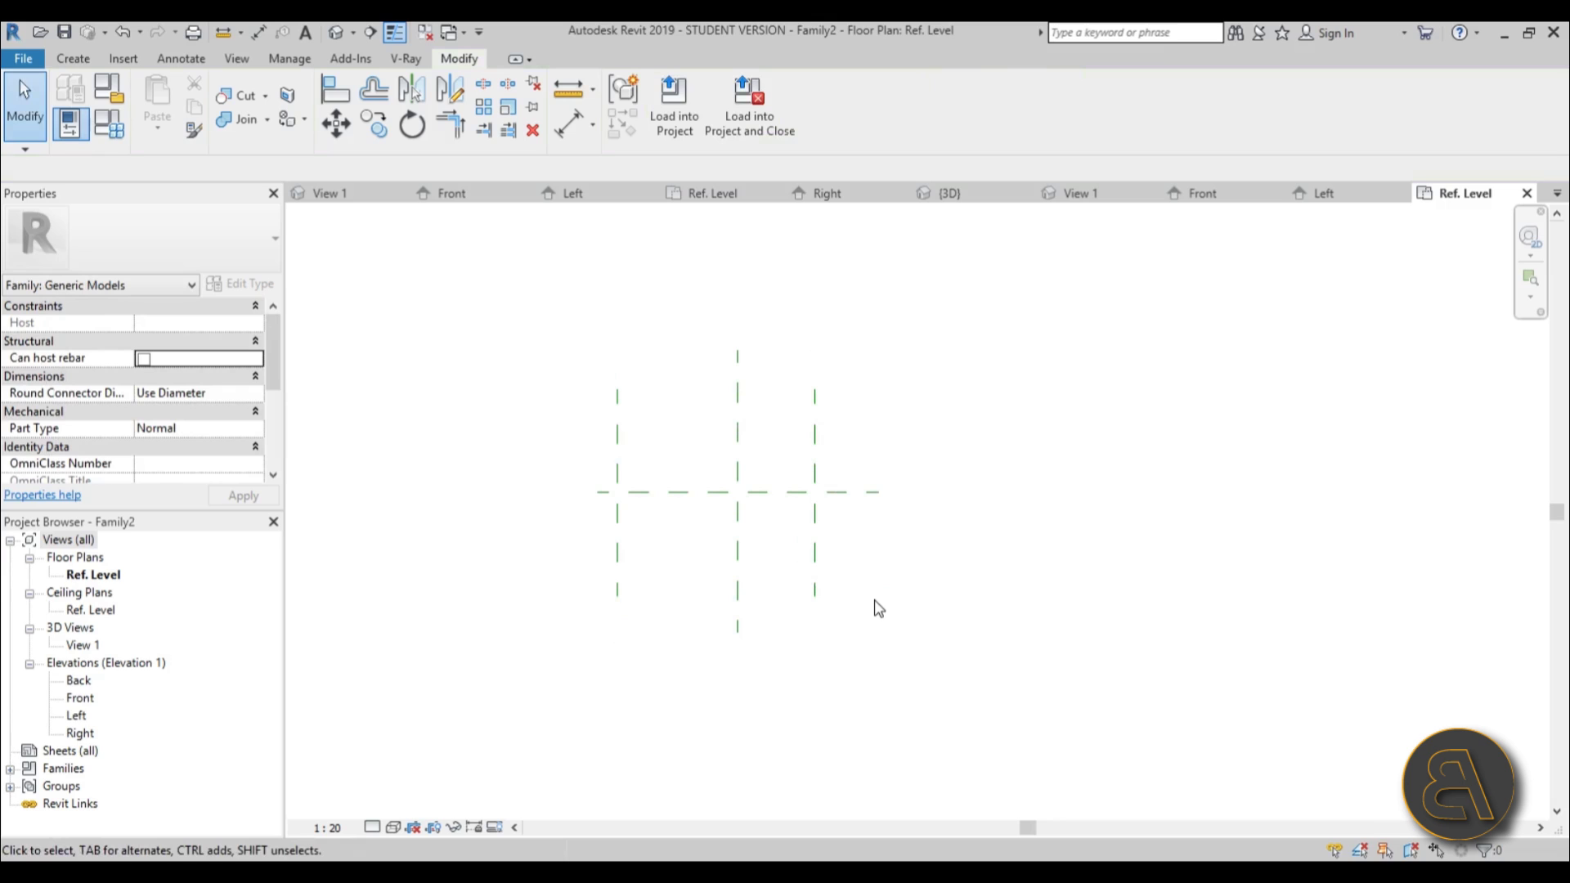
- Dimension the three vertical reference planes in one continuous string and make its segments equal
key("d")
key("i")
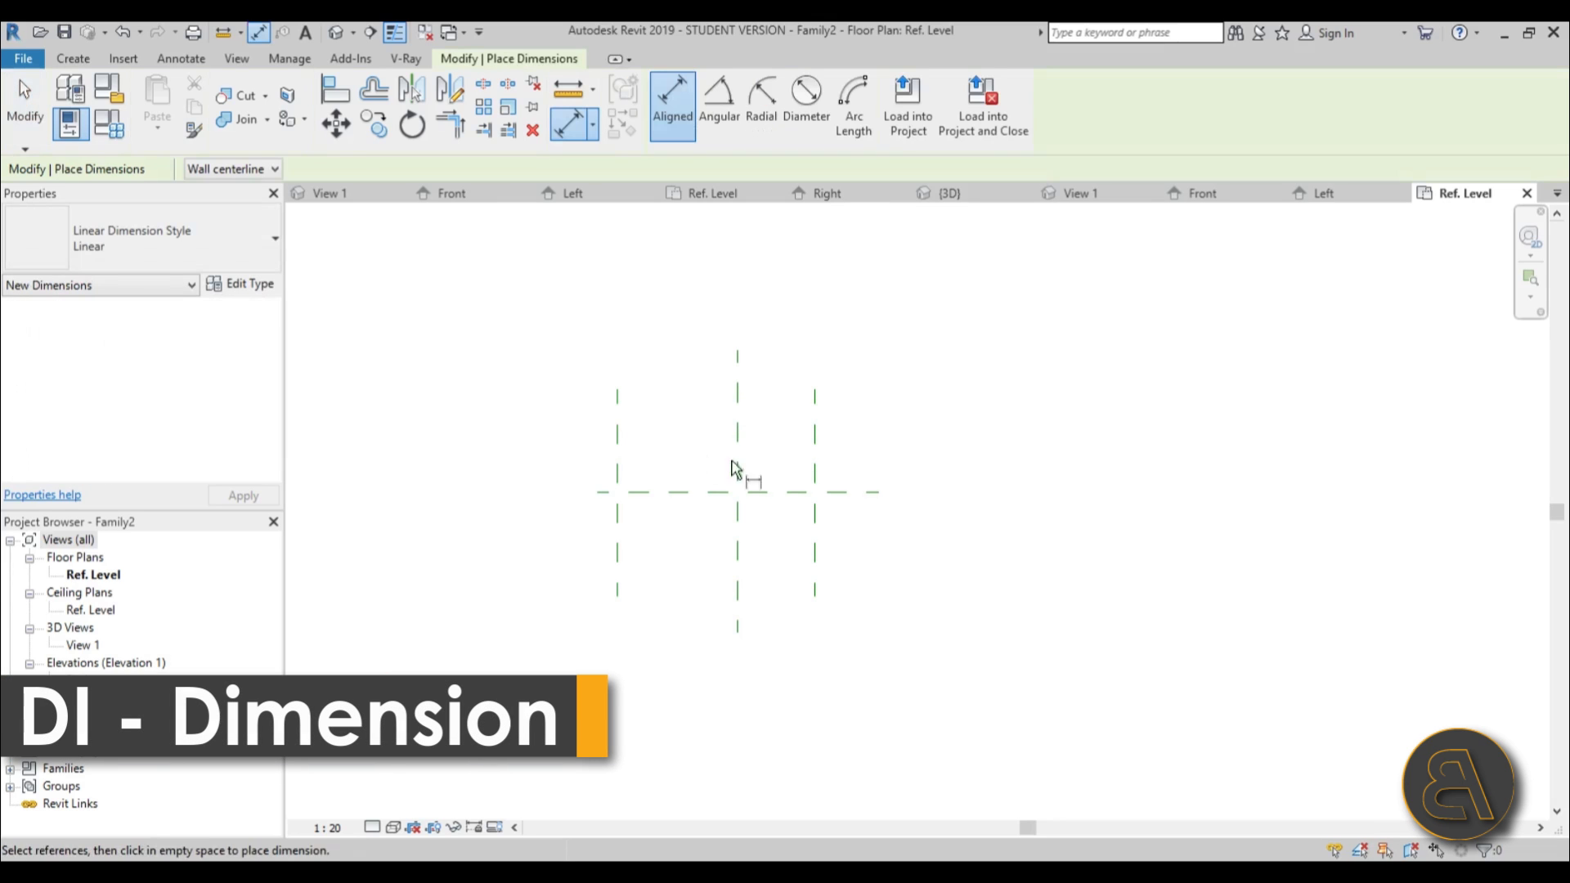
left_click(619, 470)
left_click(738, 472)
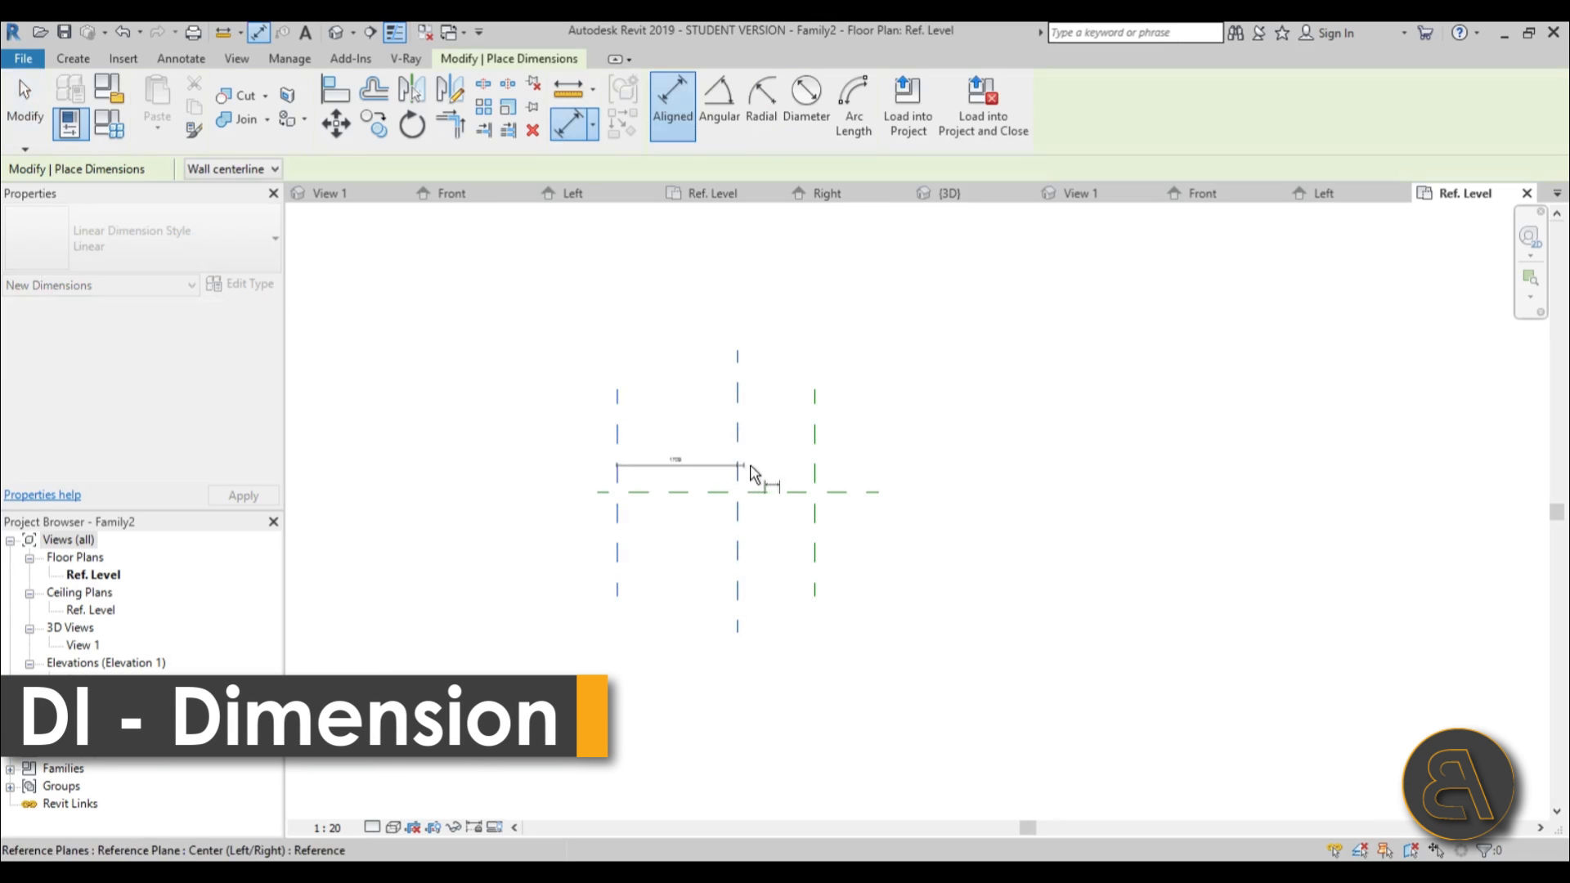
left_click(815, 472)
left_click(900, 332)
left_click(736, 312)
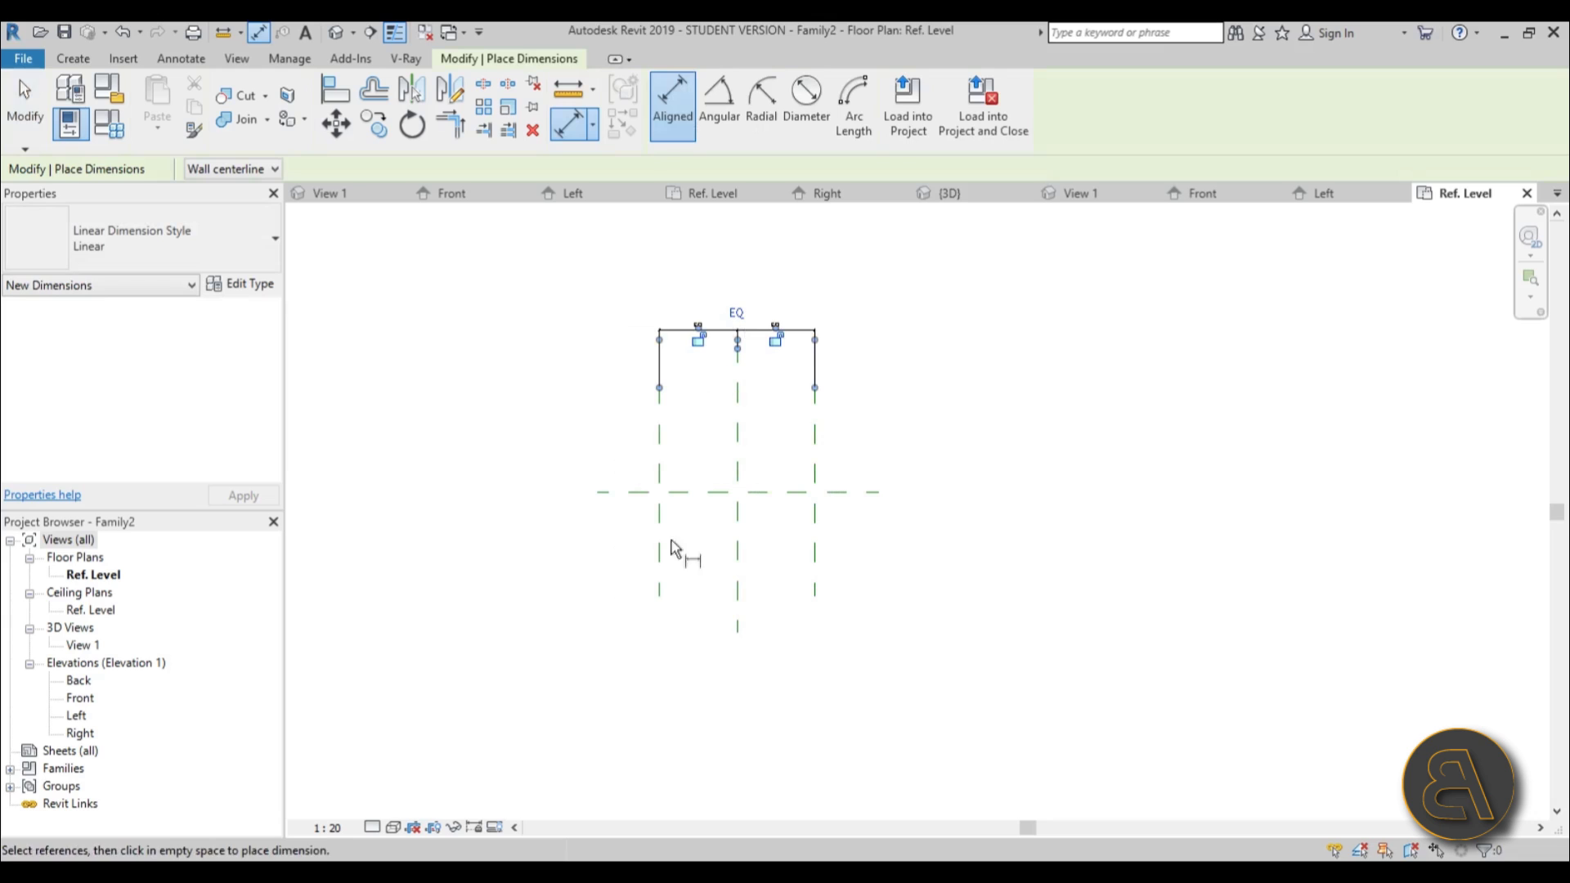
- Add an overall dimension between the two outer reference planes above the equalized dimension string
left_click(659, 478)
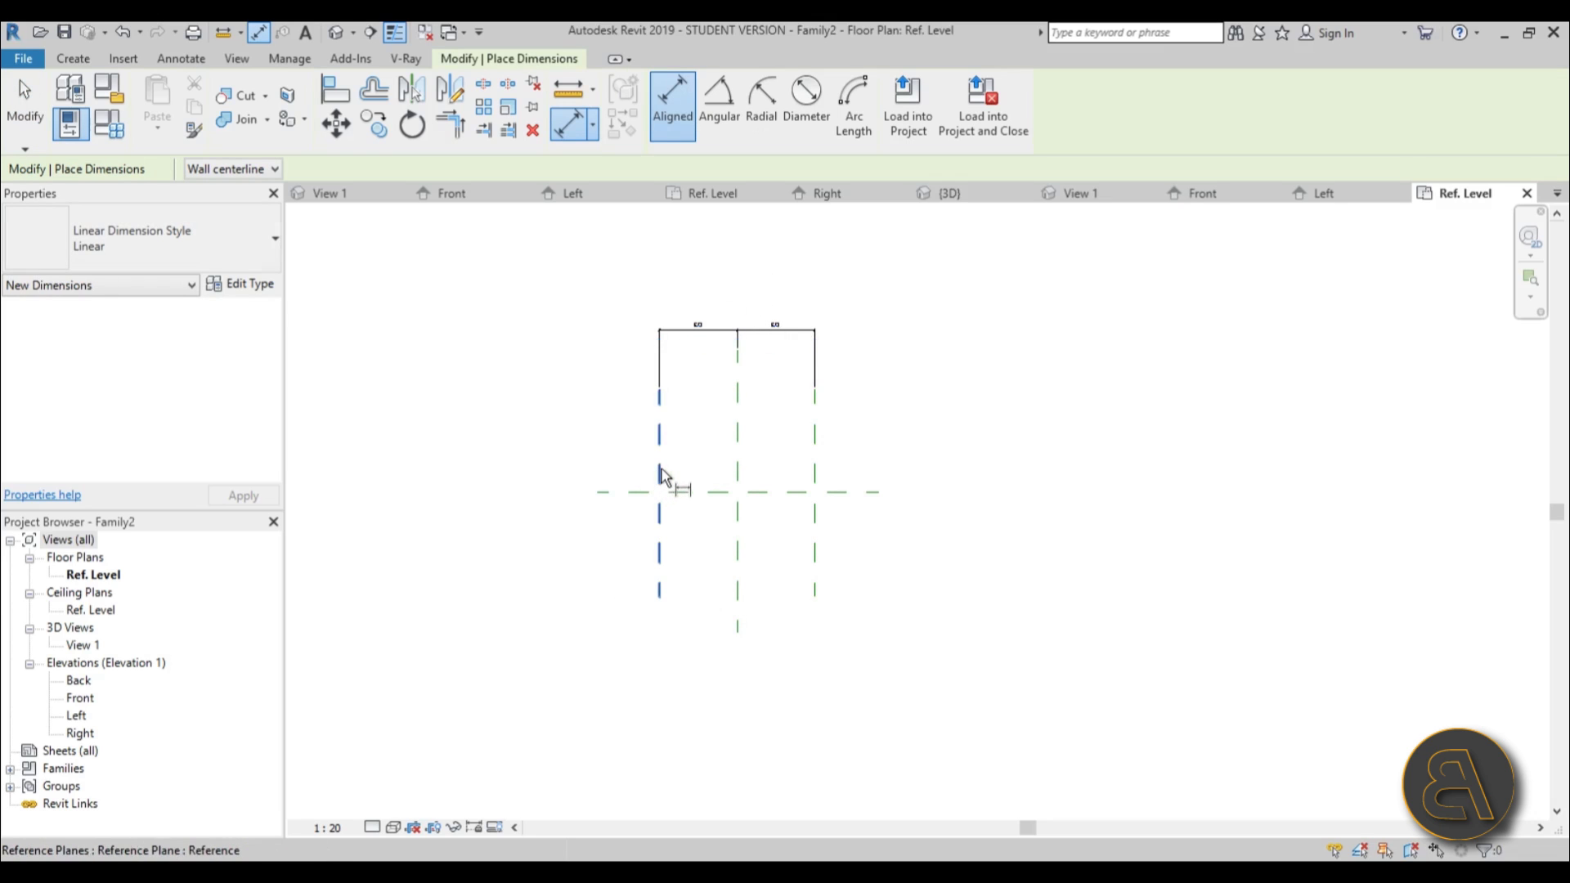
left_click(815, 481)
left_click(899, 315)
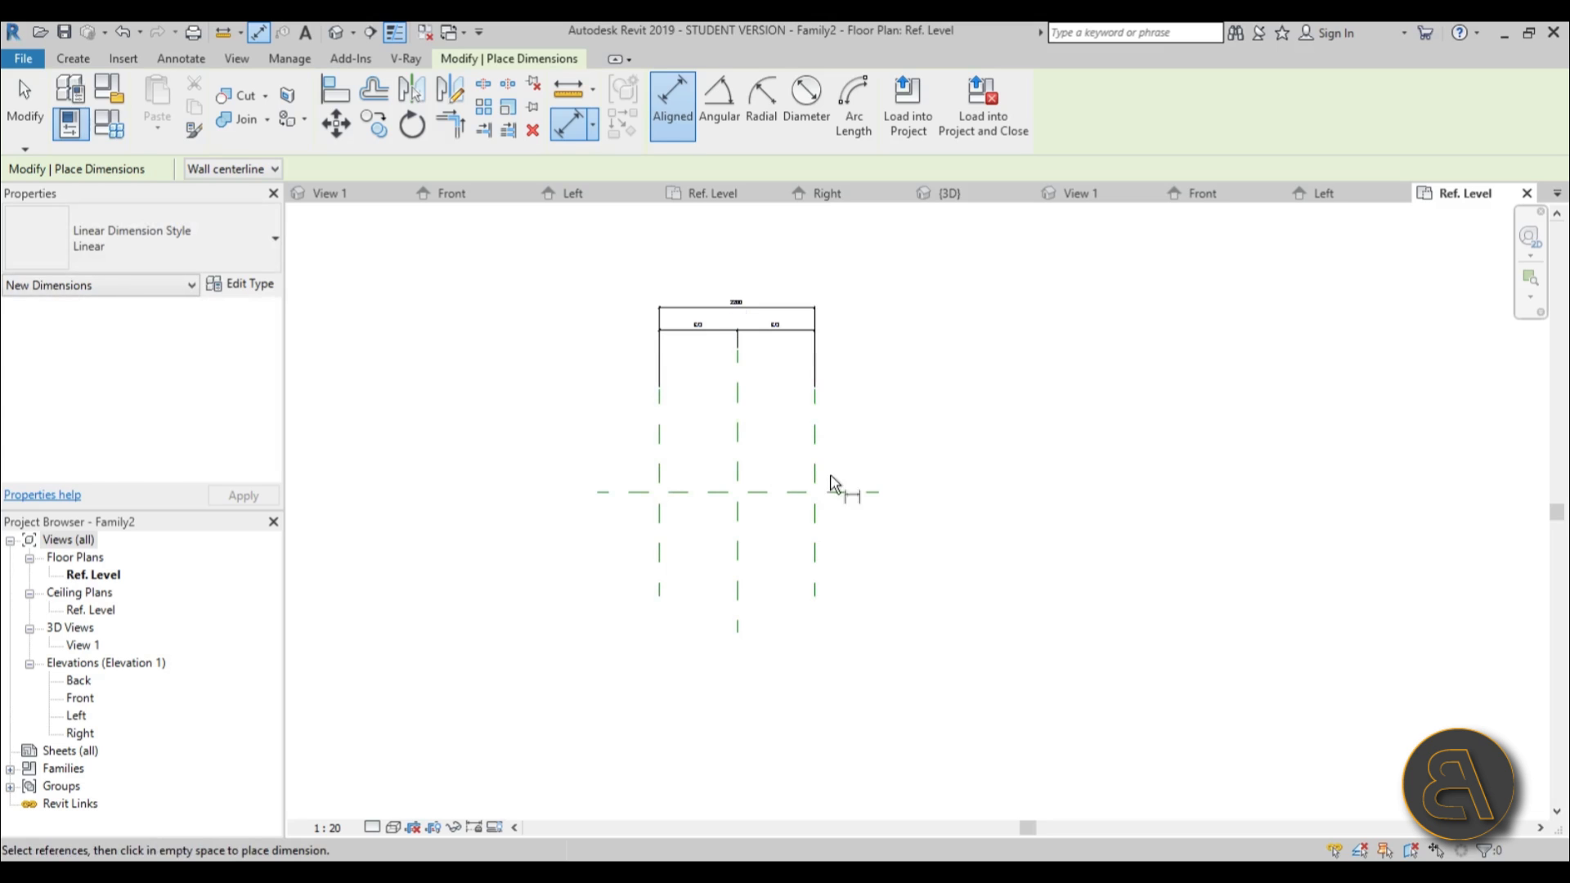
key("Escape")
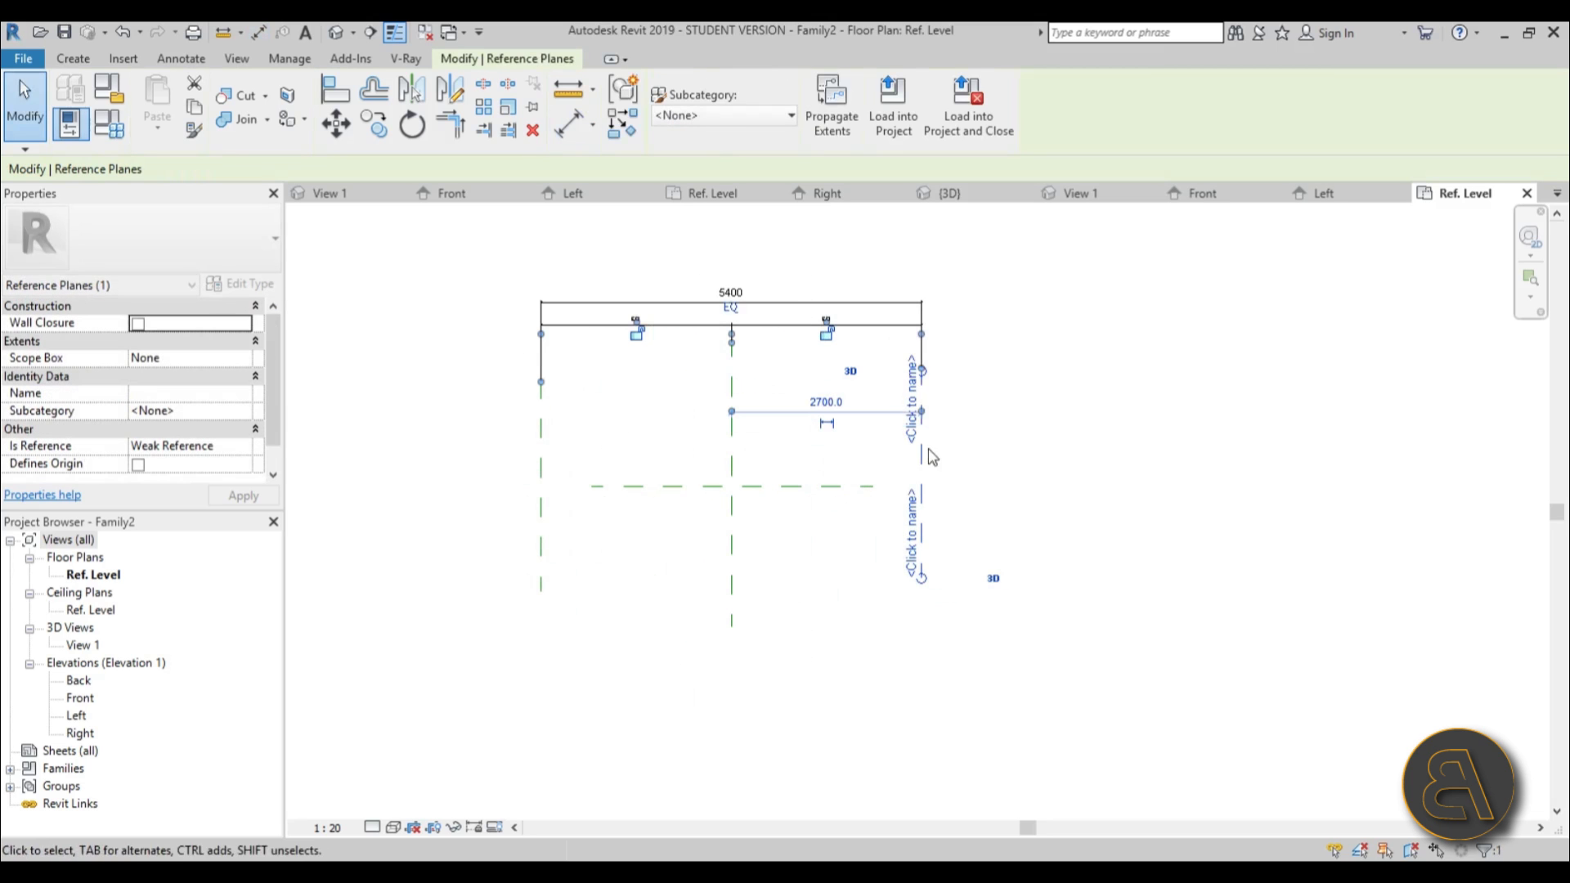
left_click(913, 454)
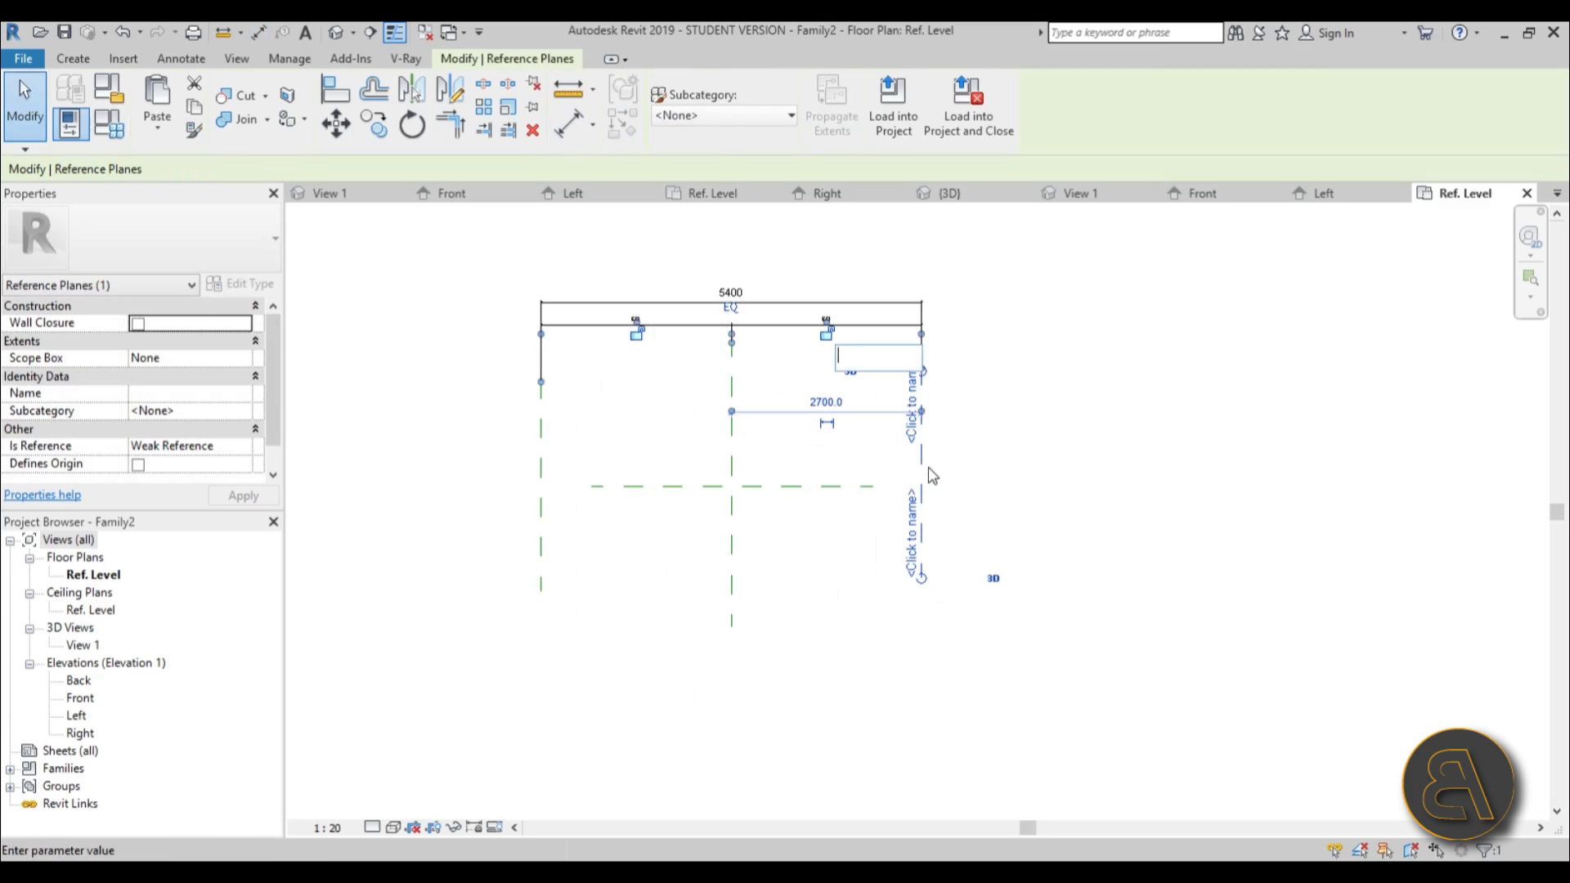
key("Escape")
key("Escape")
scroll(747, 296, "up", 5)
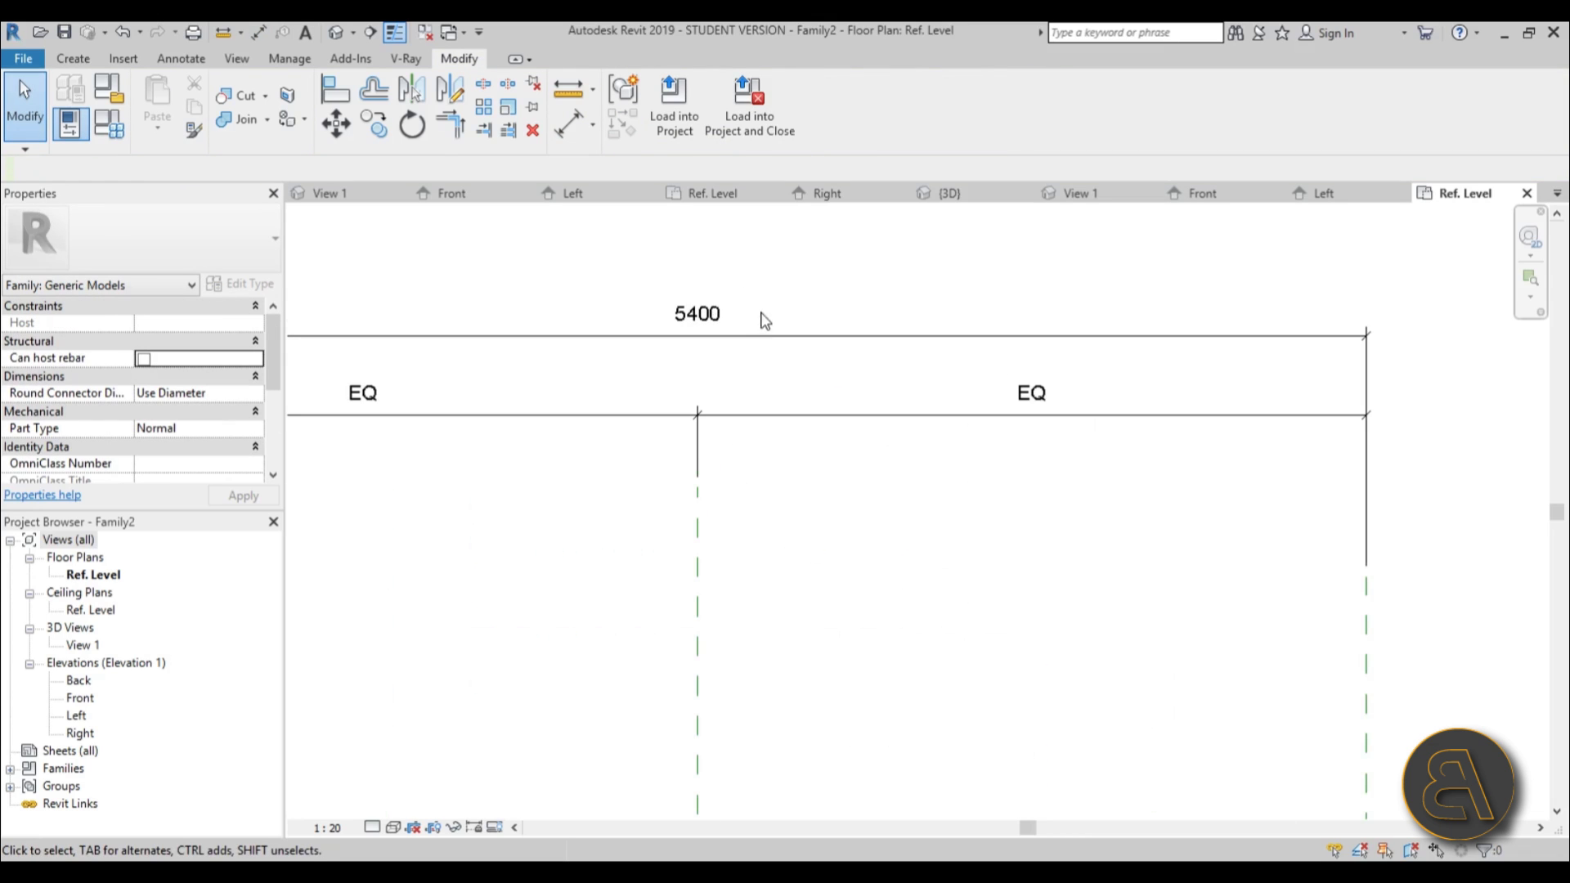
left_click(783, 338)
left_click(906, 519)
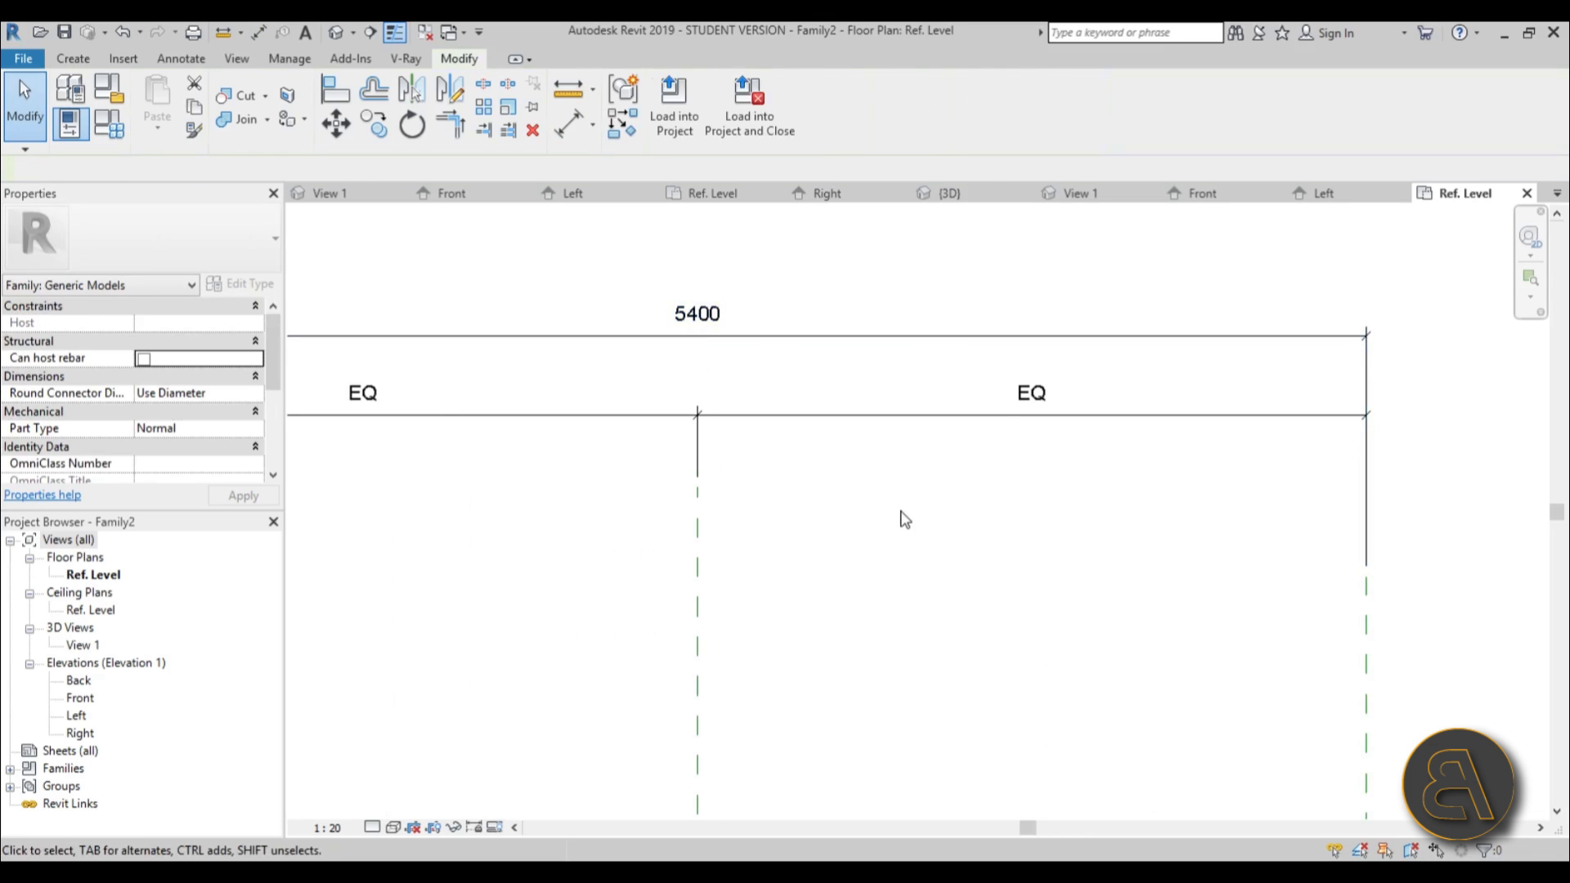
- Set the project length units to centimeters
scroll(905, 519, "down", 3)
middle_click_drag(870, 544, 823, 341)
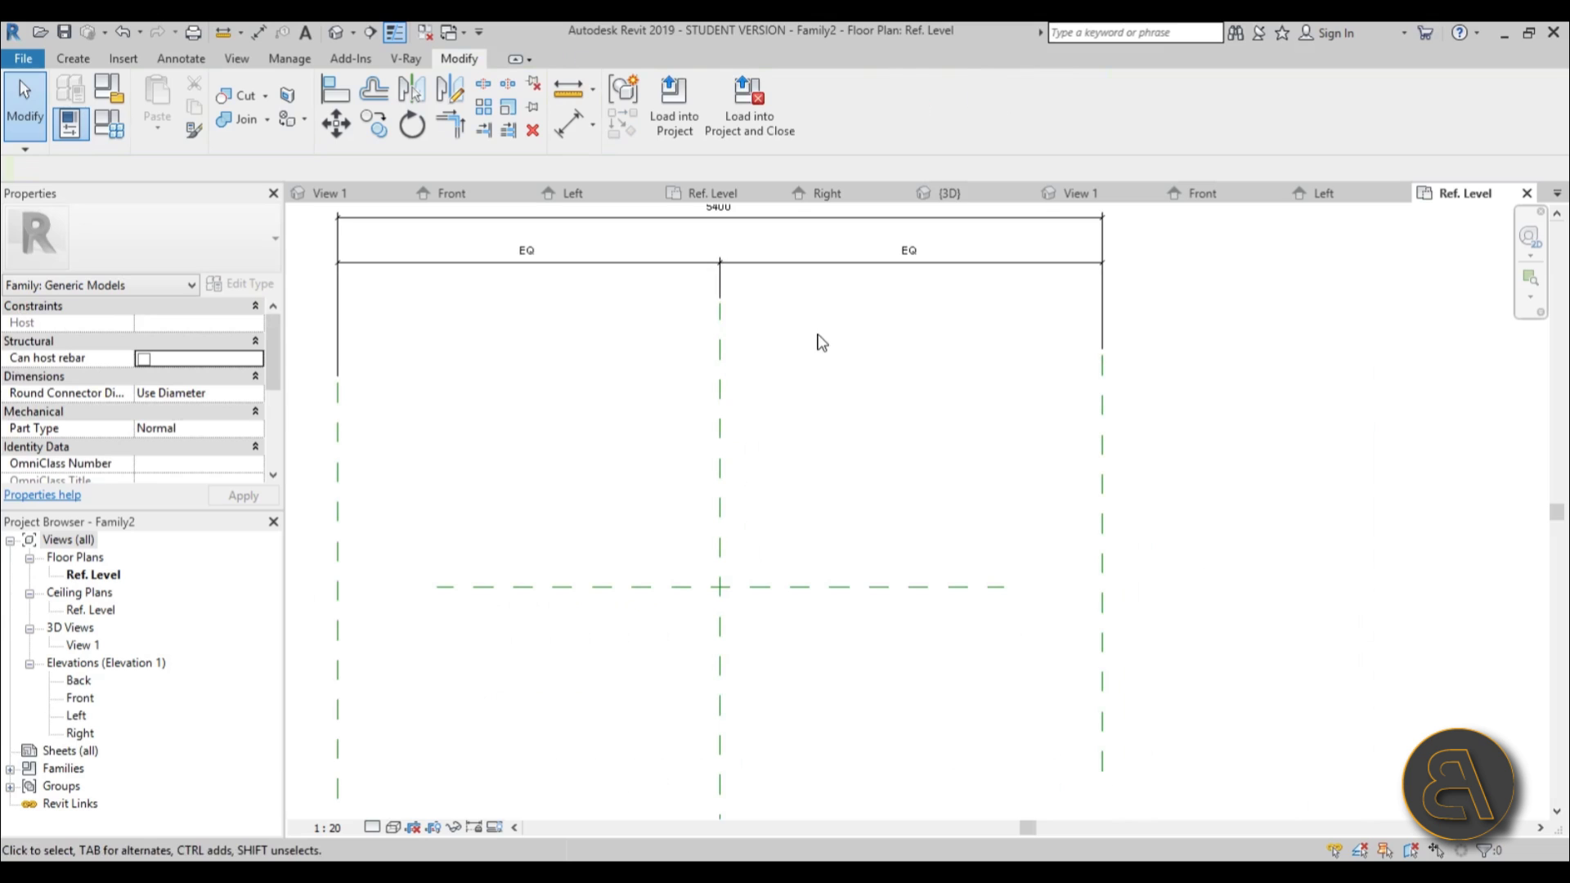
key("u")
key("n")
left_click(818, 343)
left_click(781, 464)
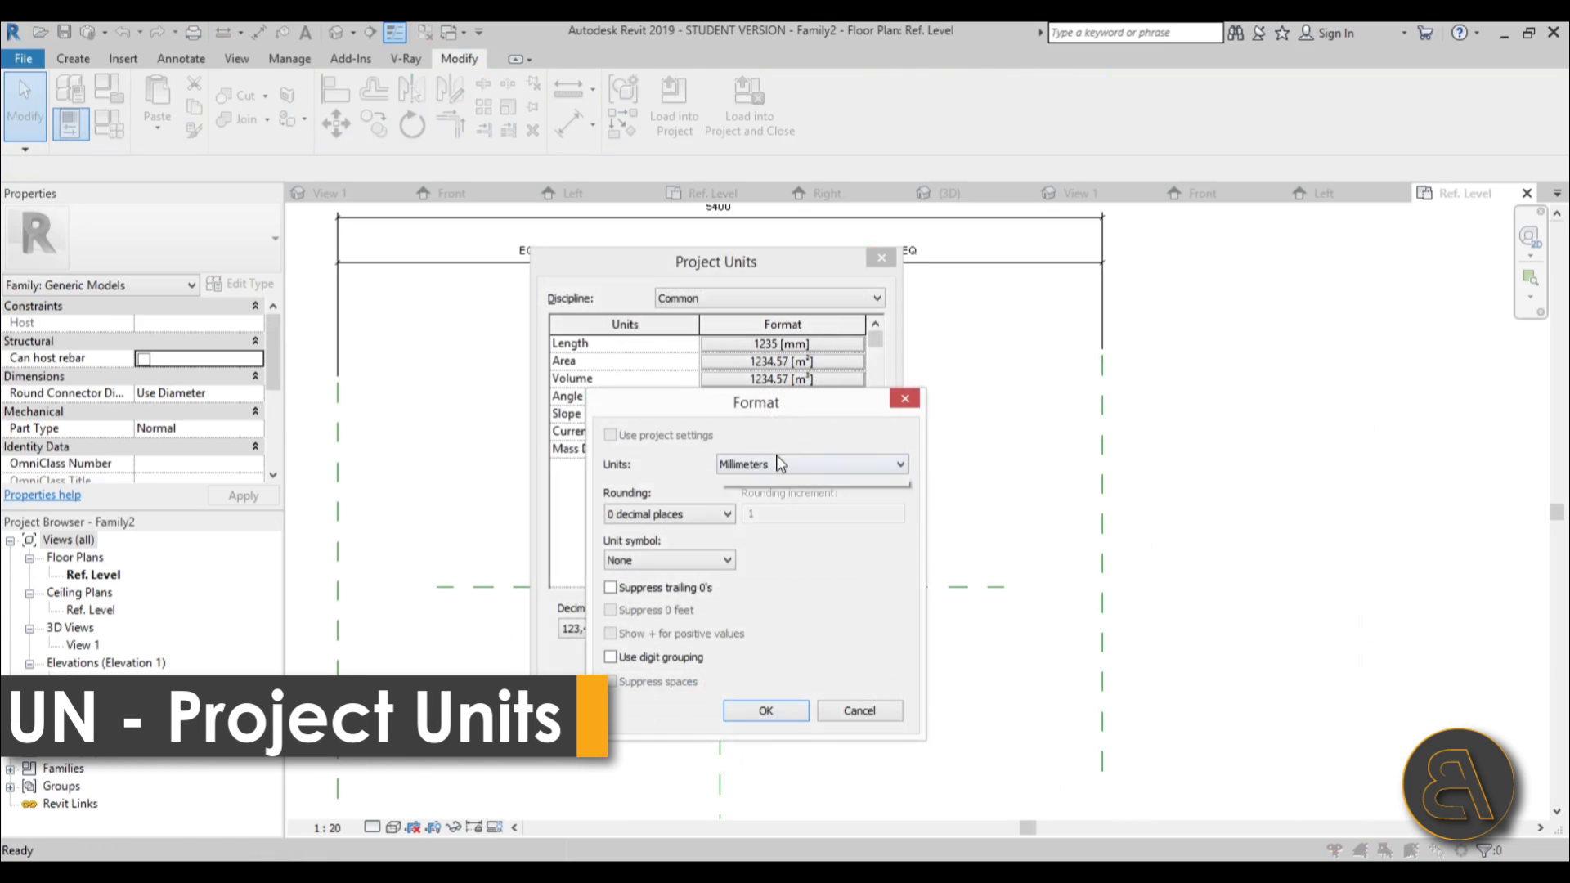
left_click(761, 563)
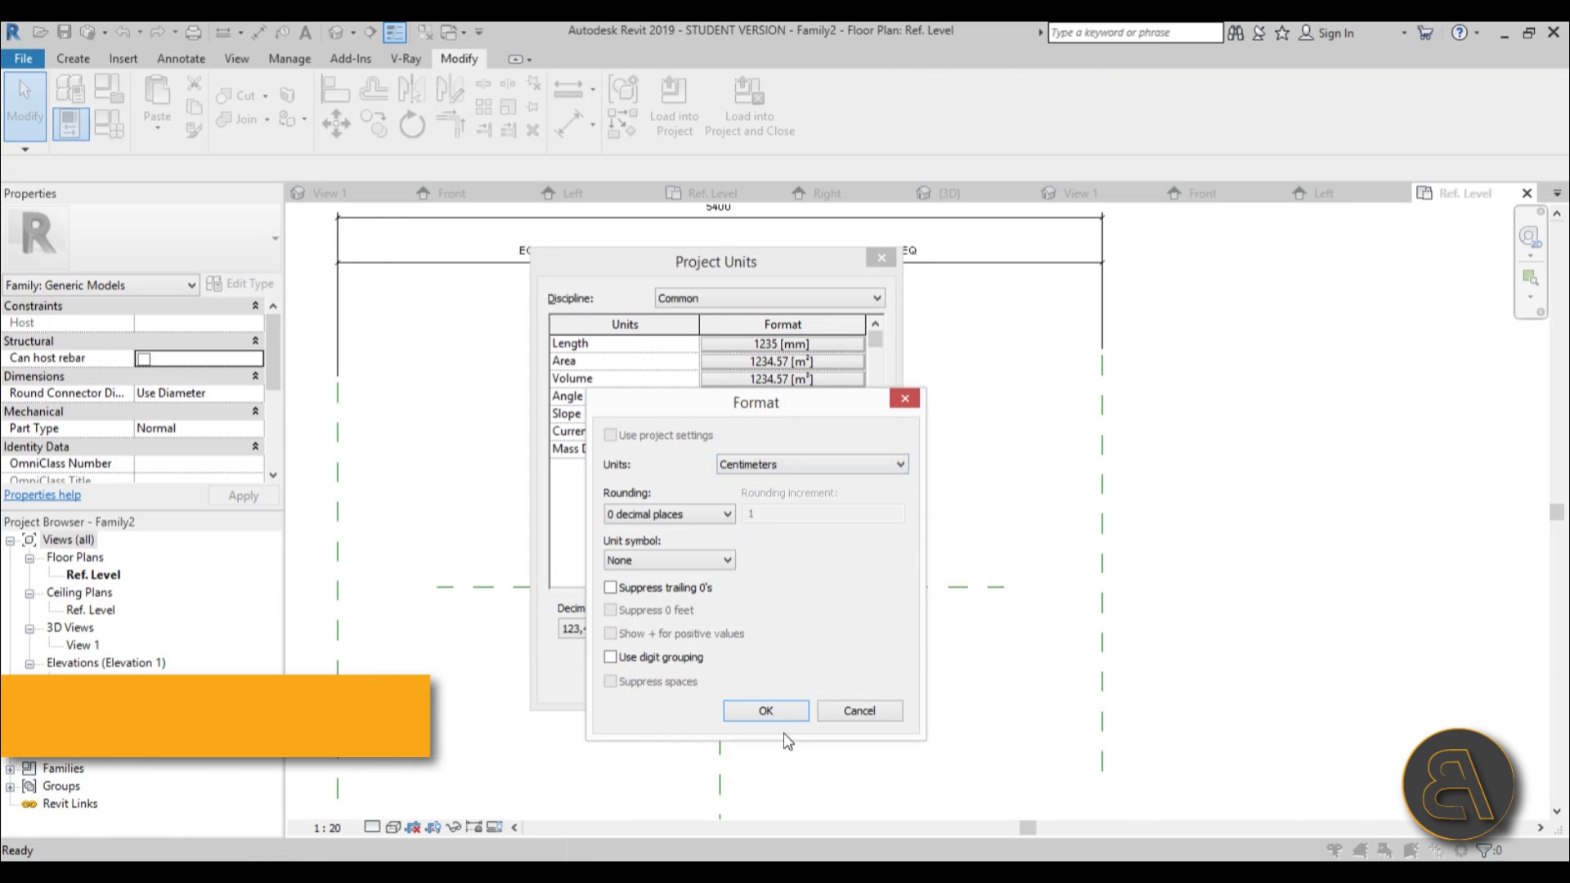
left_click(765, 711)
left_click(653, 678)
scroll(694, 309, "down", 3)
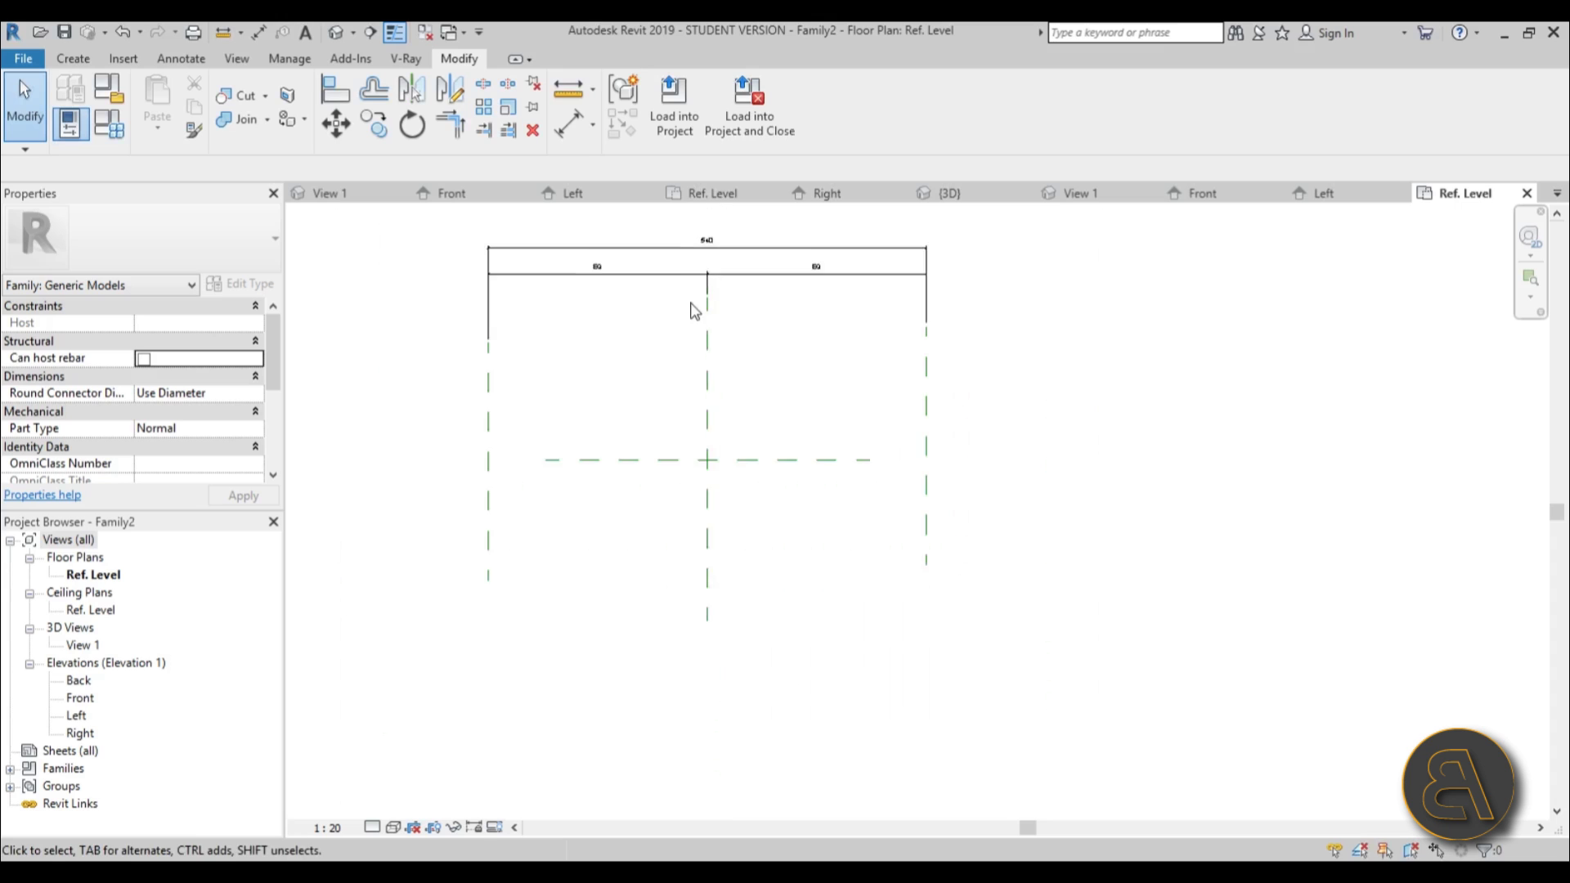
- Label the overall dimension between the outer reference planes with a new family type parameter named "lenght"
left_click(573, 278)
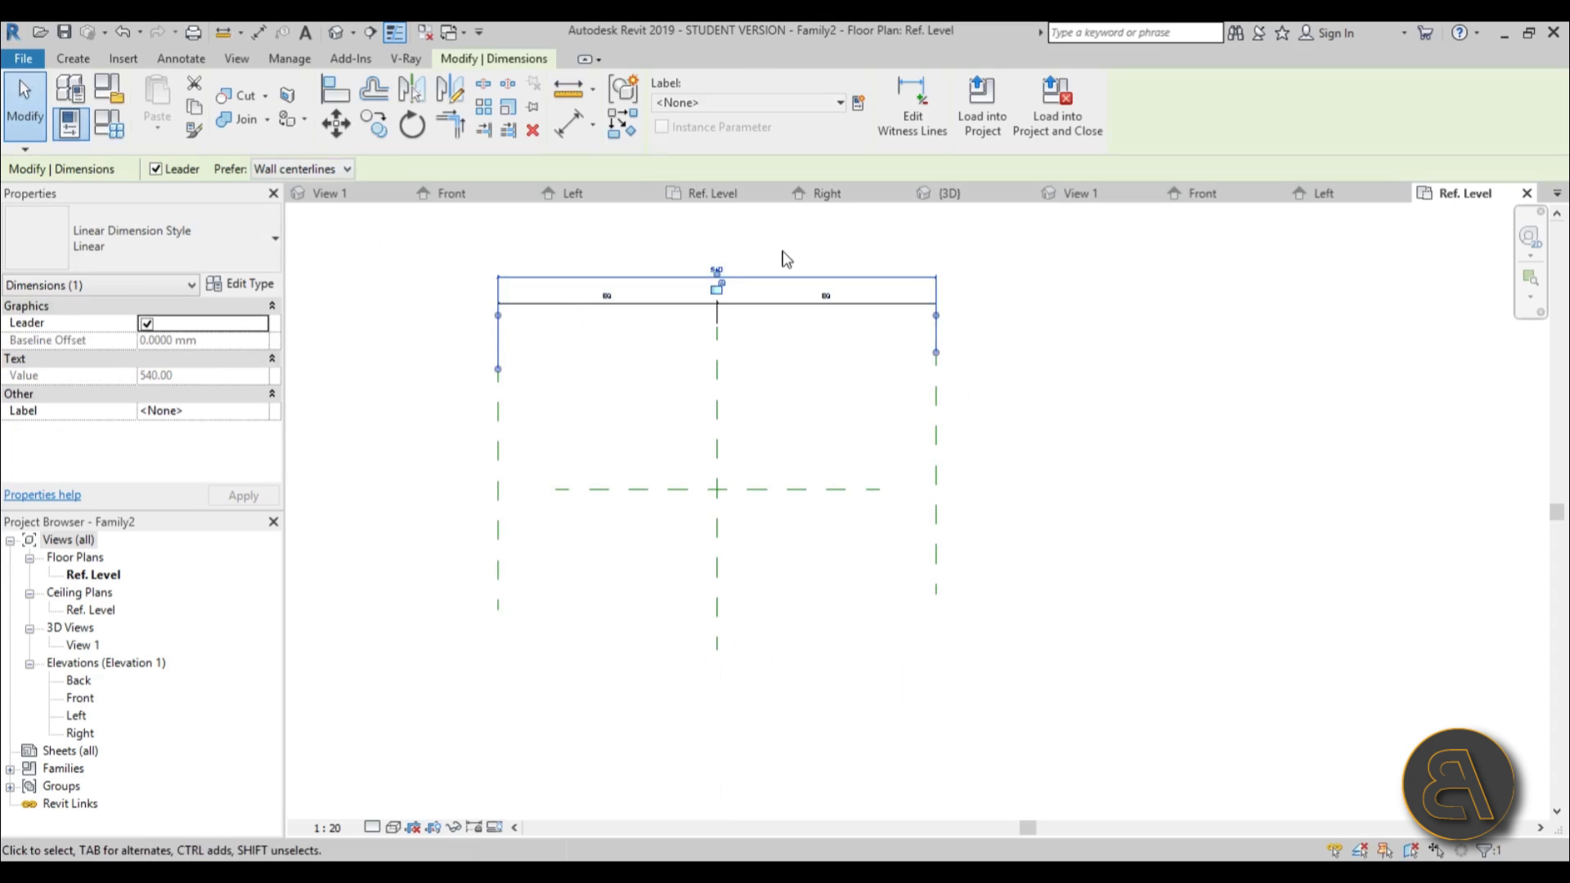
scroll(769, 268, "up", 2)
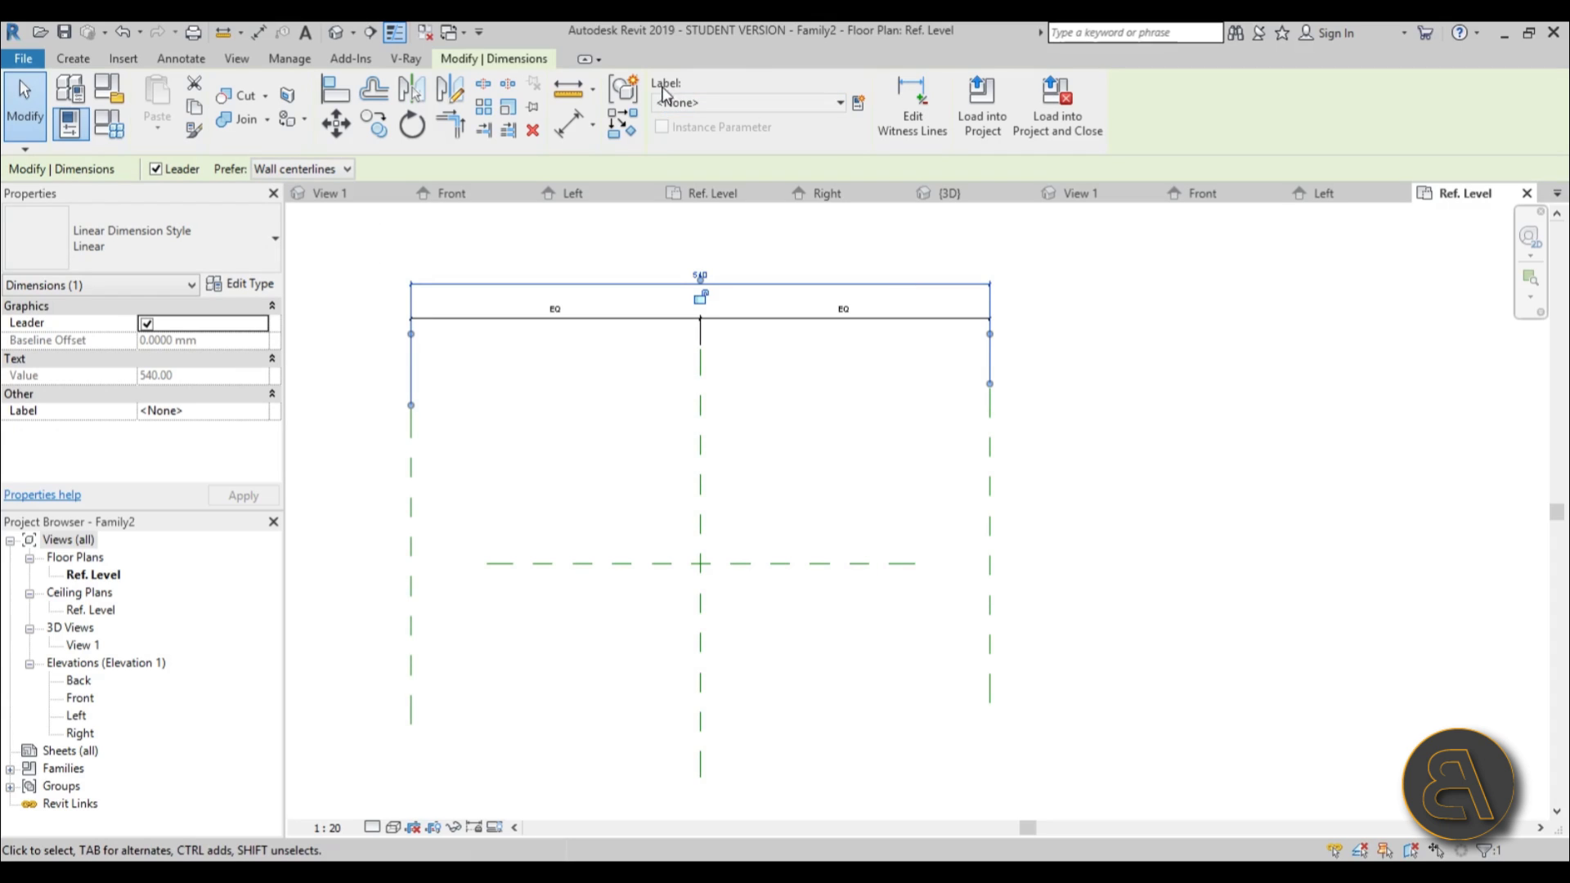
left_click(798, 101)
left_click(799, 101)
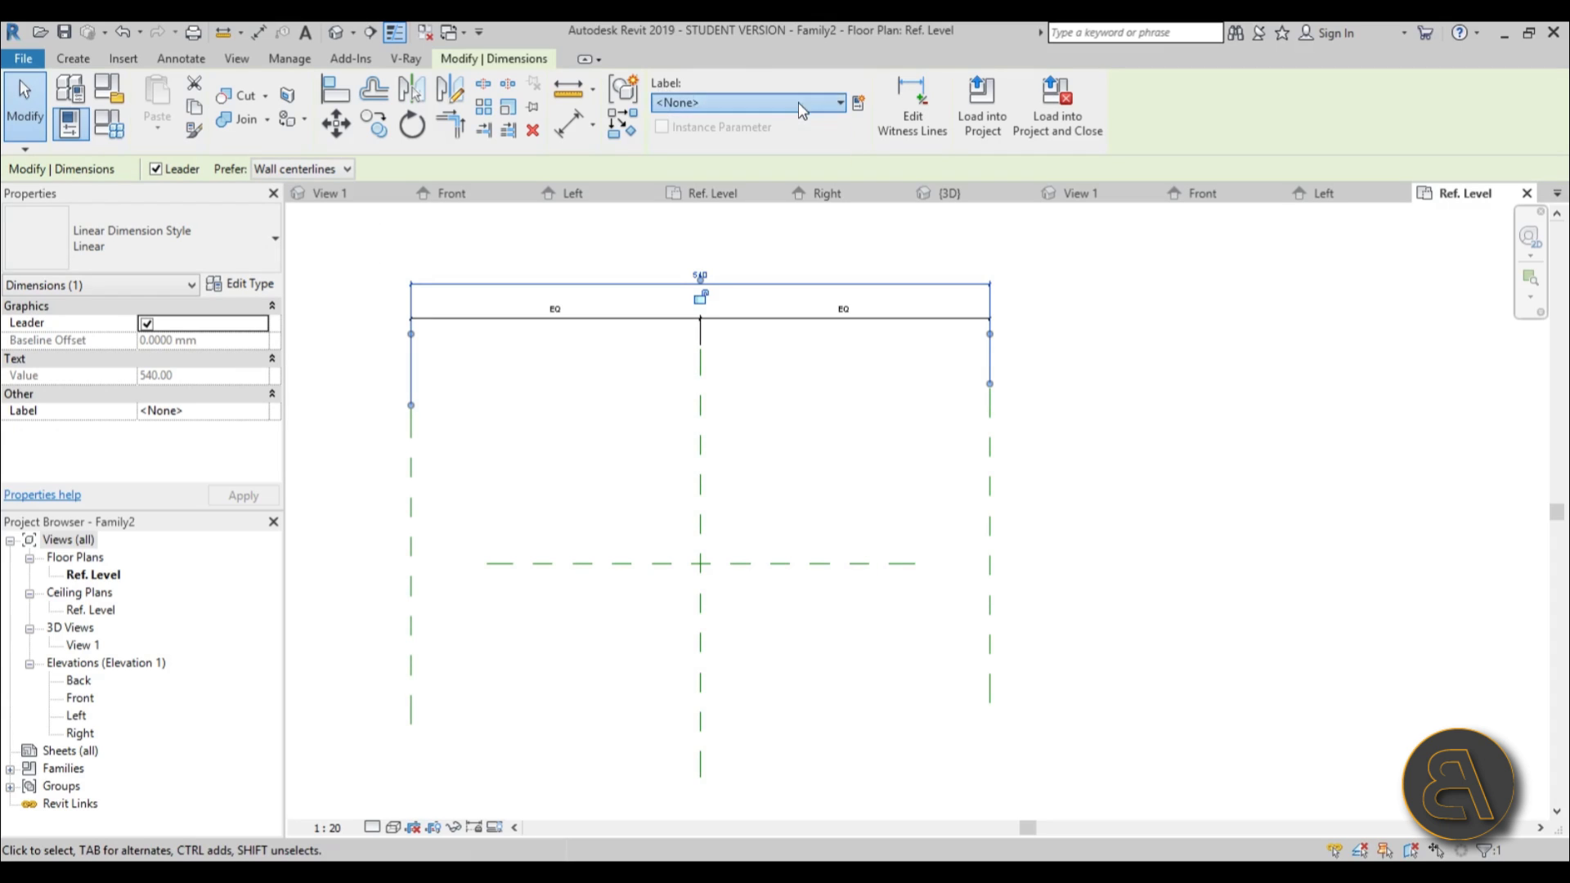
left_click(858, 105)
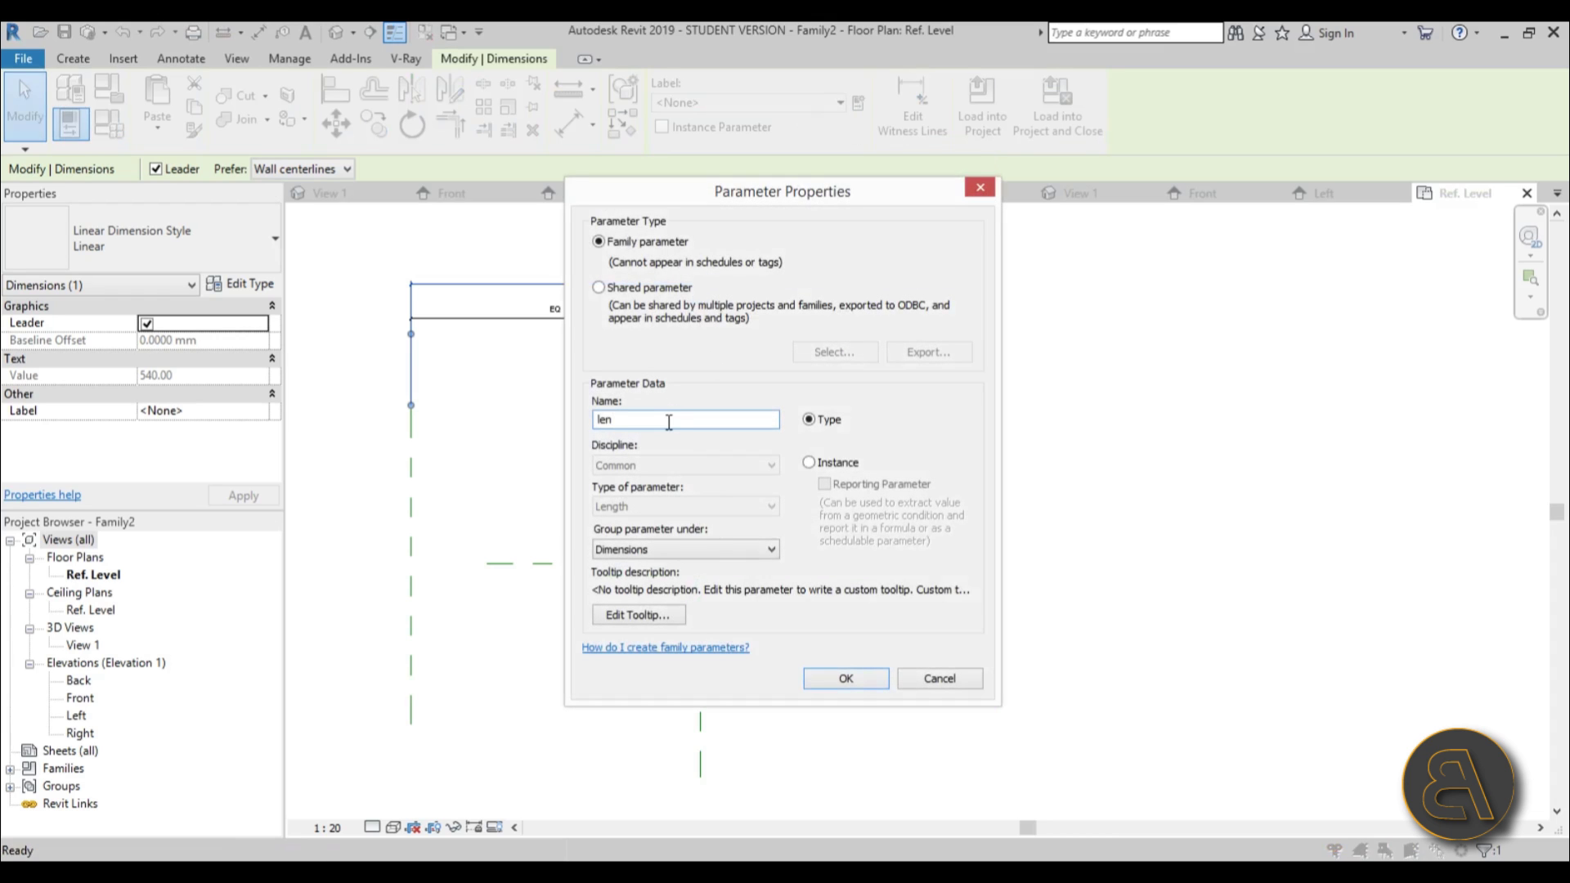
type("lenght")
key("Return")
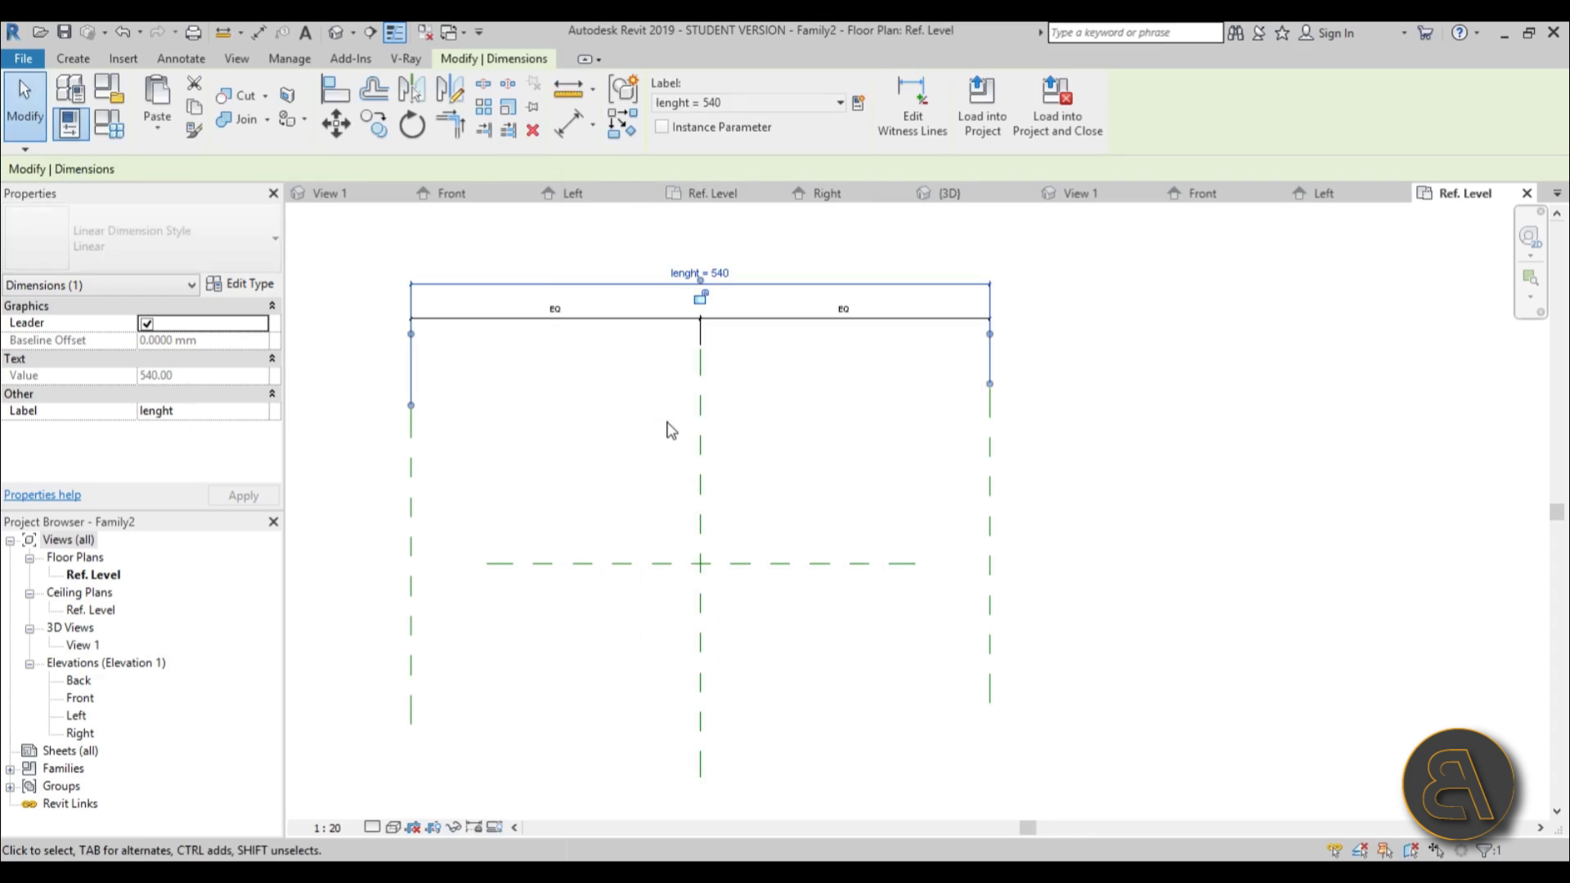
left_click(664, 447)
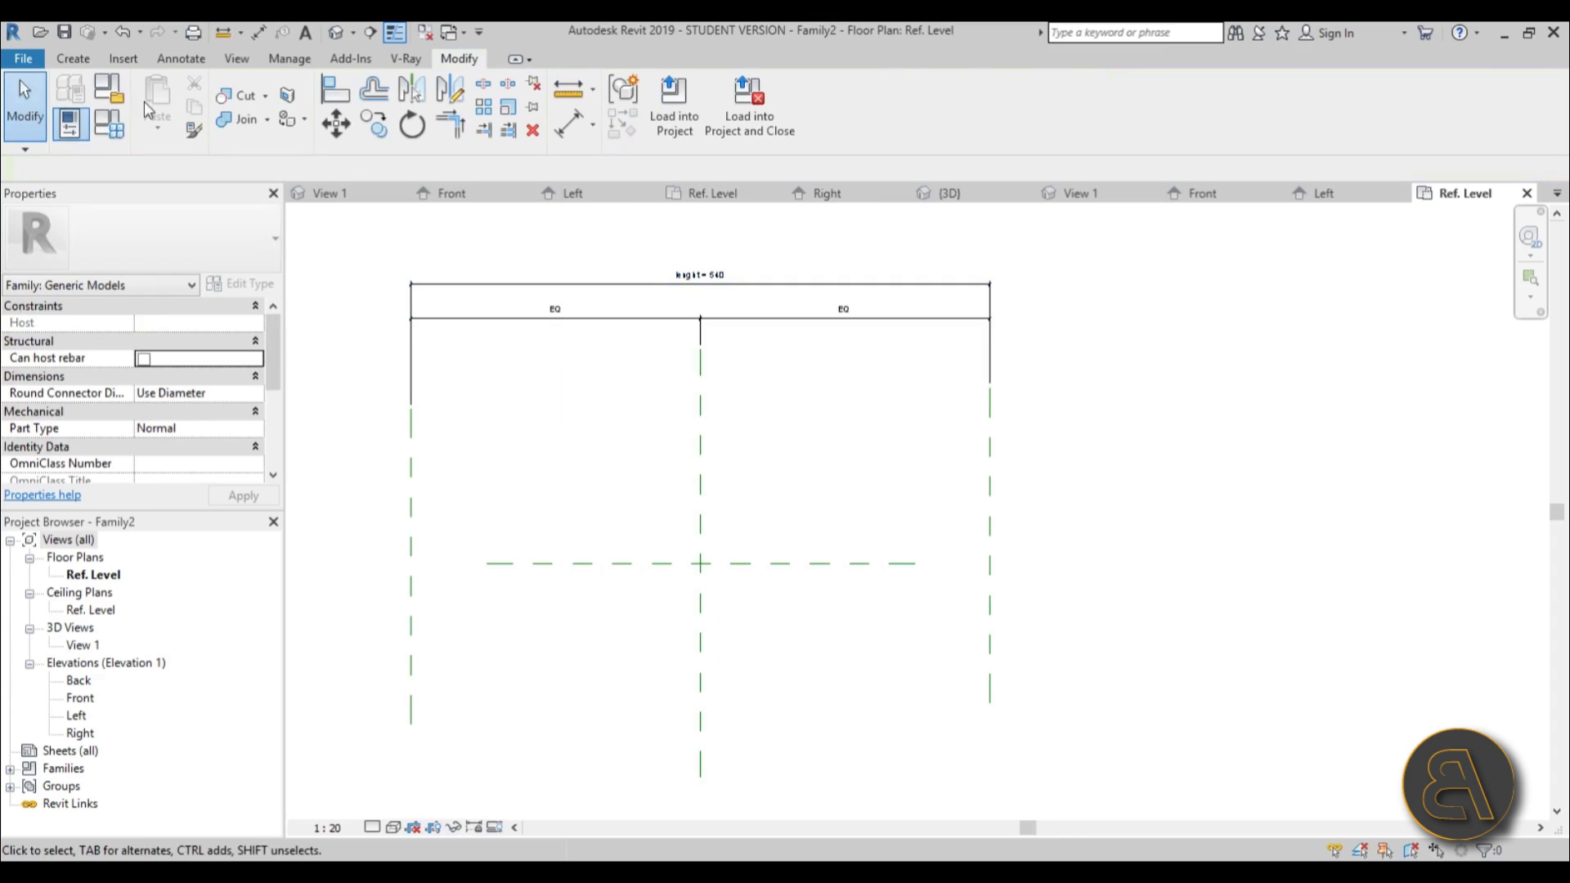
- Set the lenght parameter to 600 in the family types and apply it
left_click(119, 135)
left_click(613, 235)
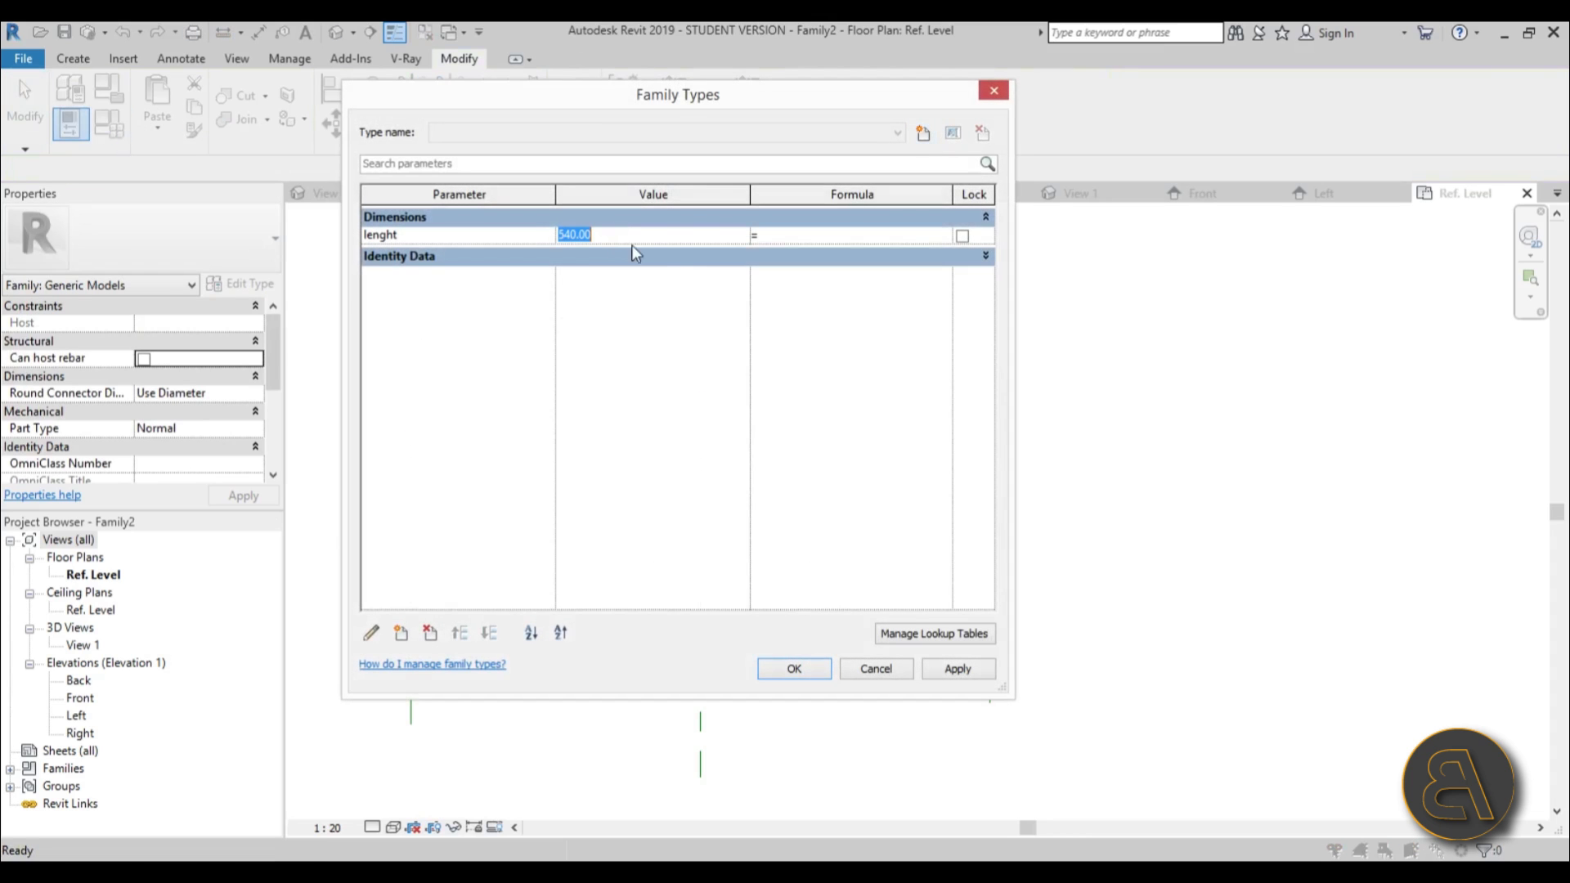
type("600")
key("Tab")
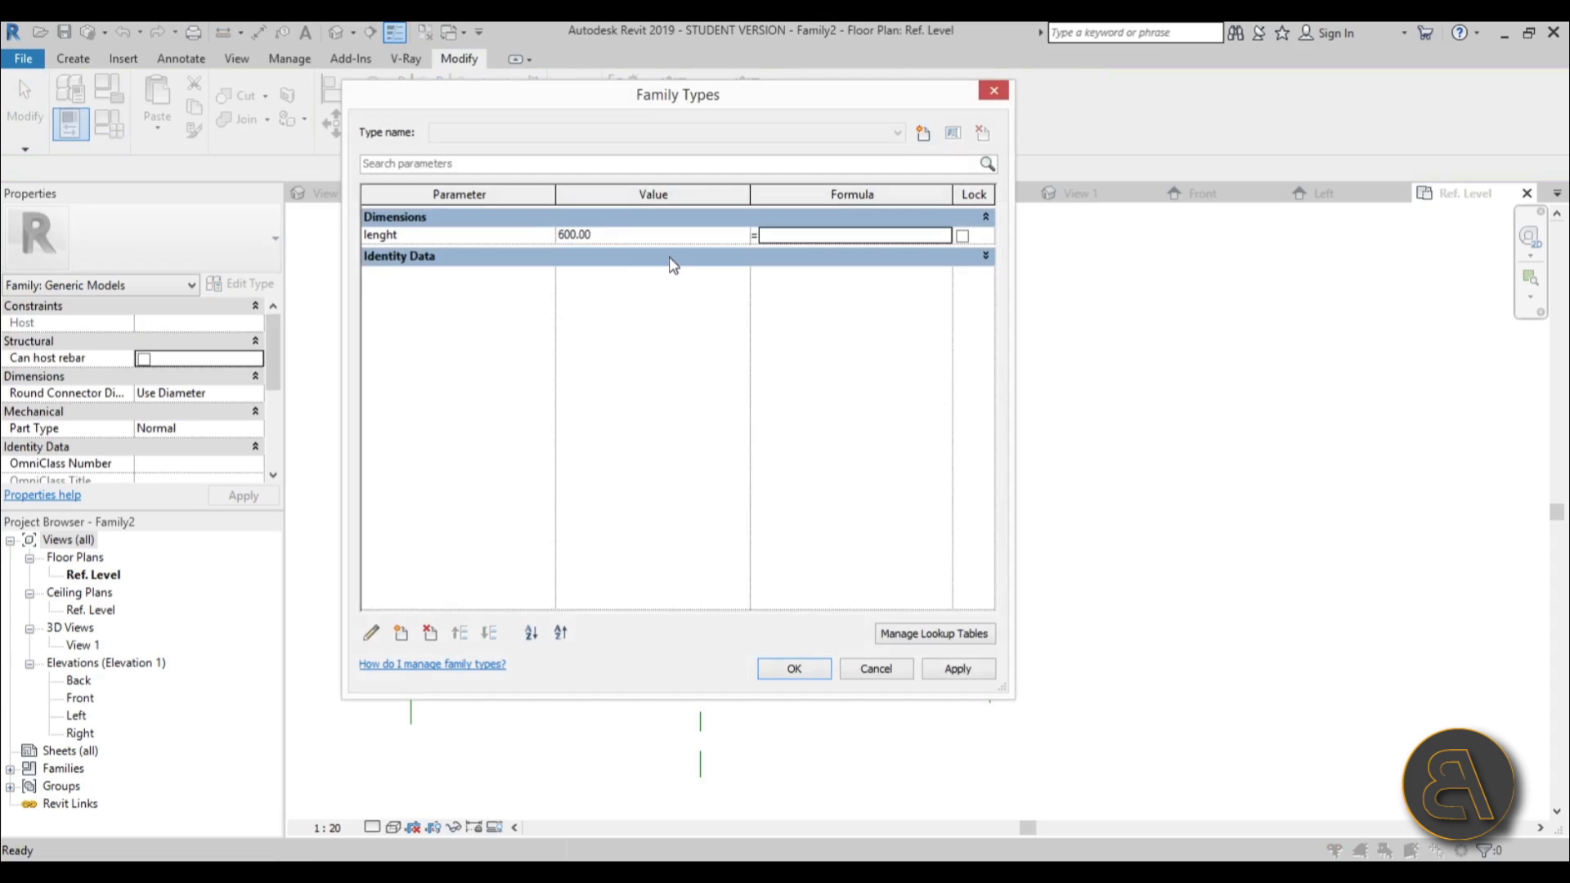
left_click(959, 677)
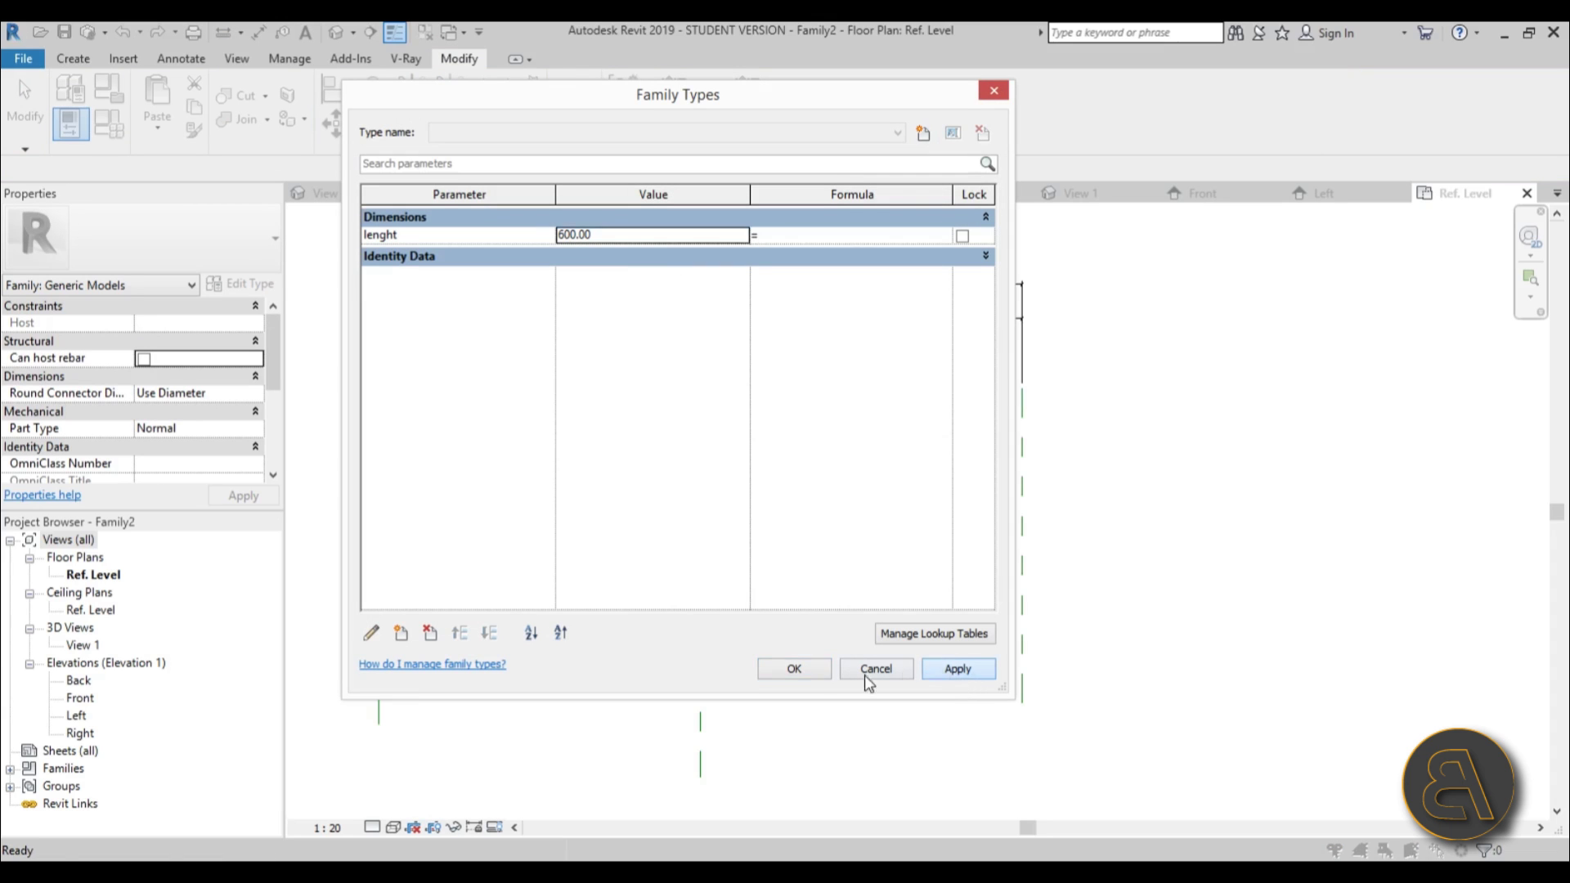
left_click(797, 672)
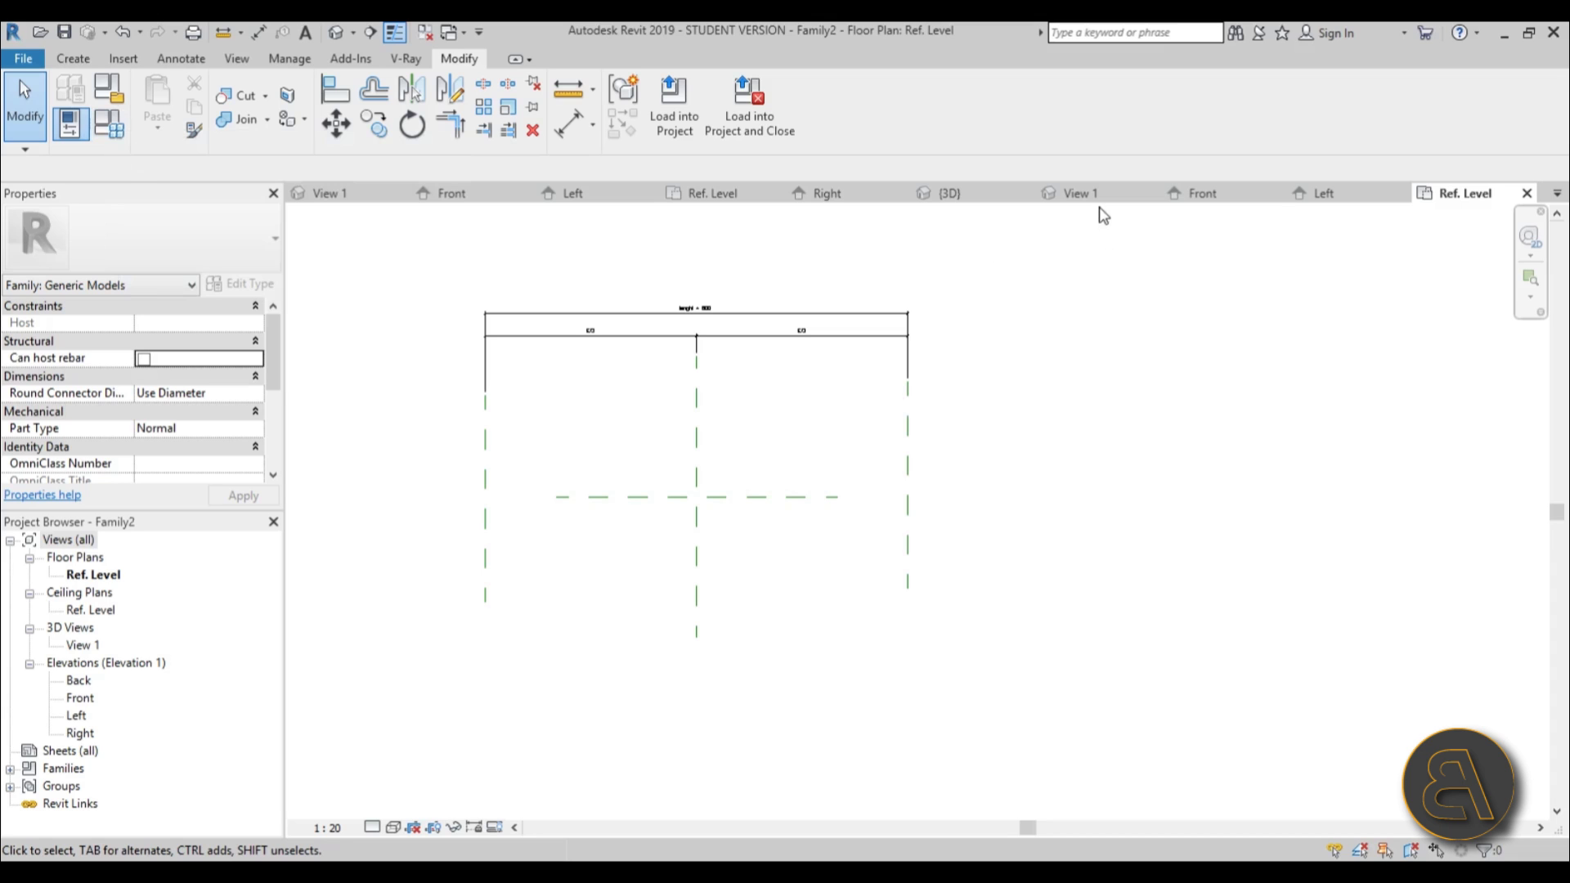
- Load the panel family Family1 into Family2 and place one instance, rotated to run vertically, about 120 cm left of the central vertical plane
left_click(949, 193)
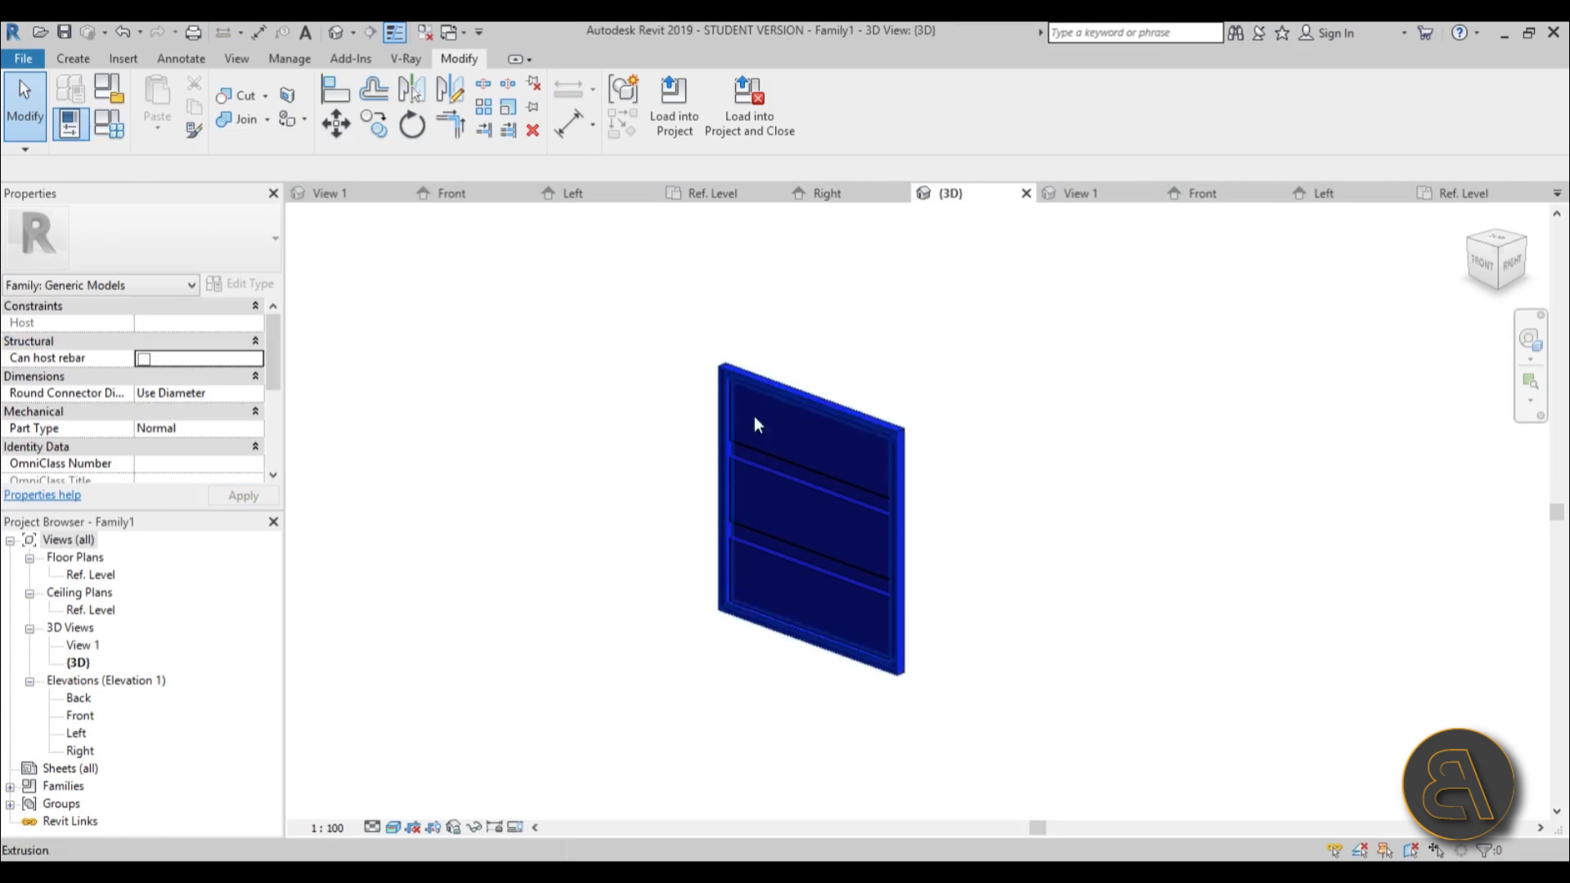
left_click(683, 130)
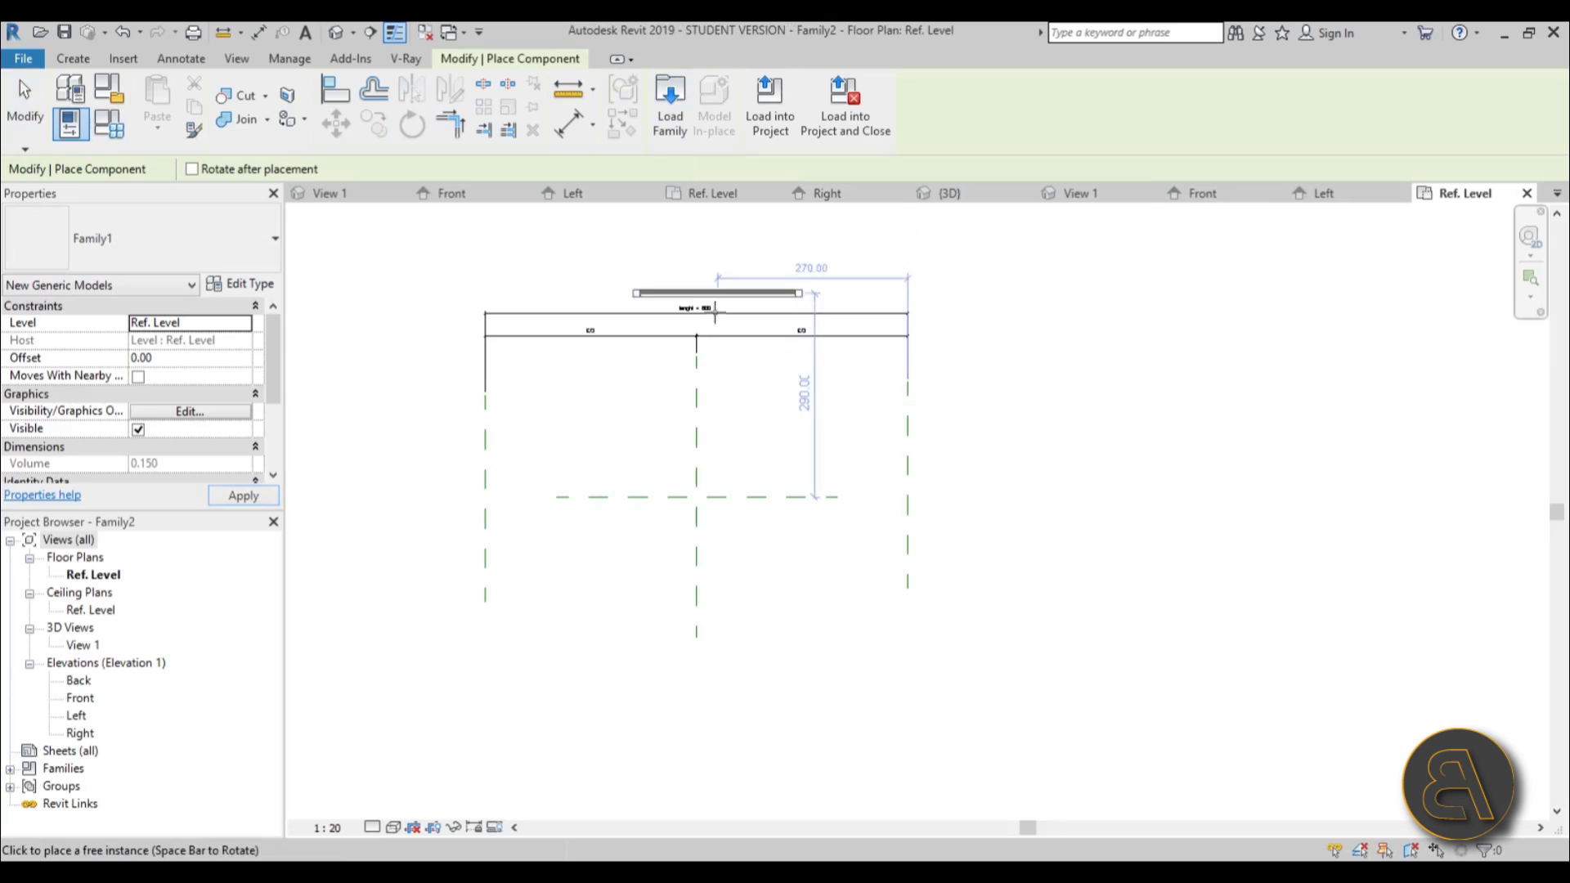
scroll(646, 458, "up", 5)
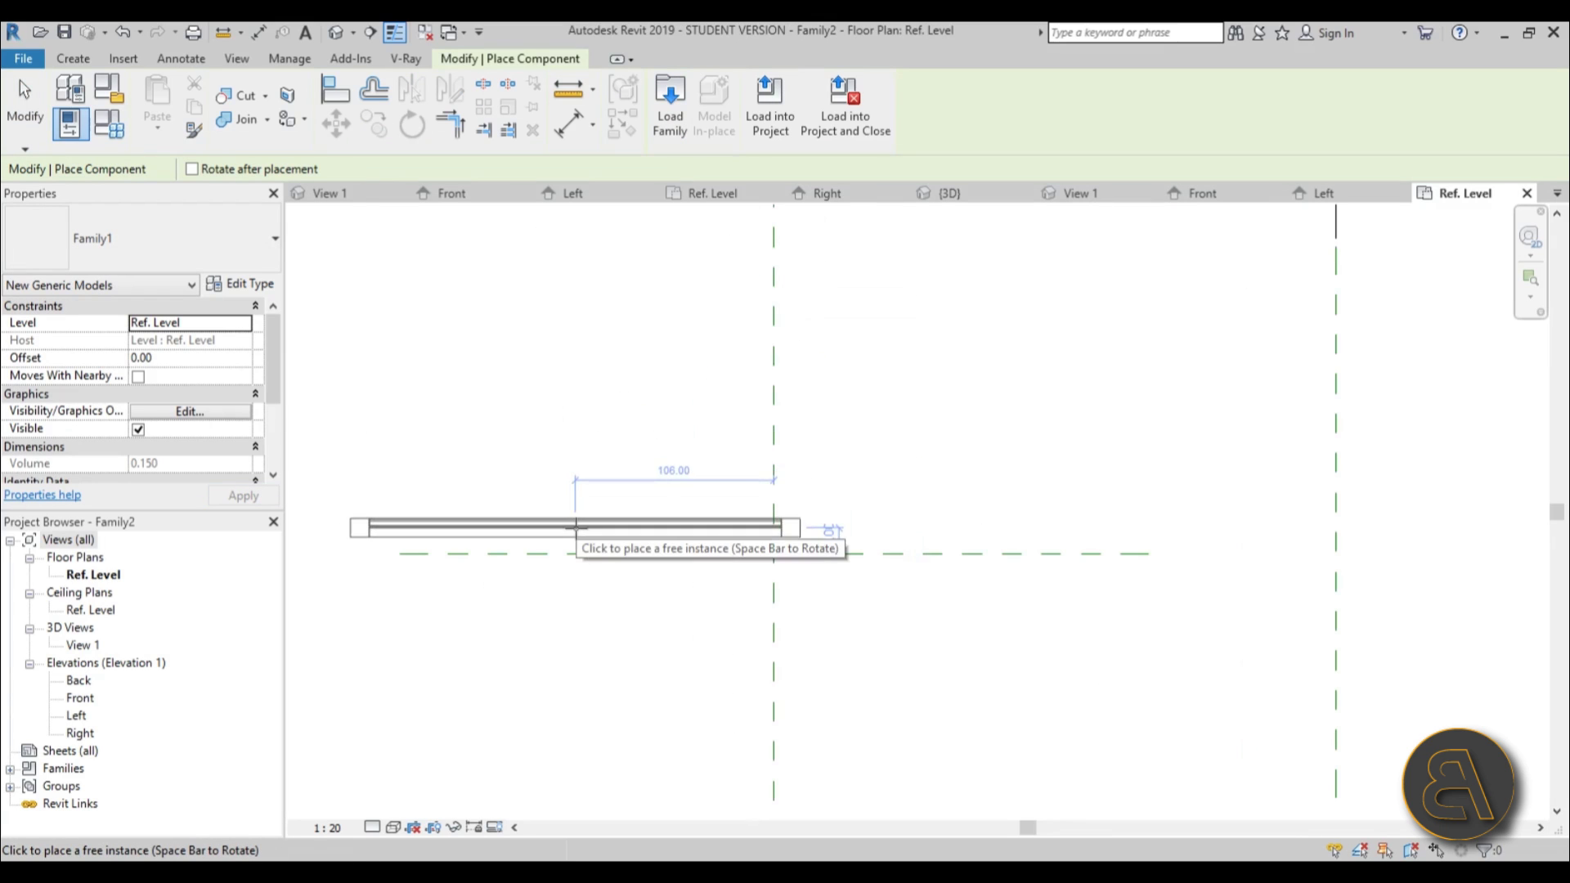
key("space")
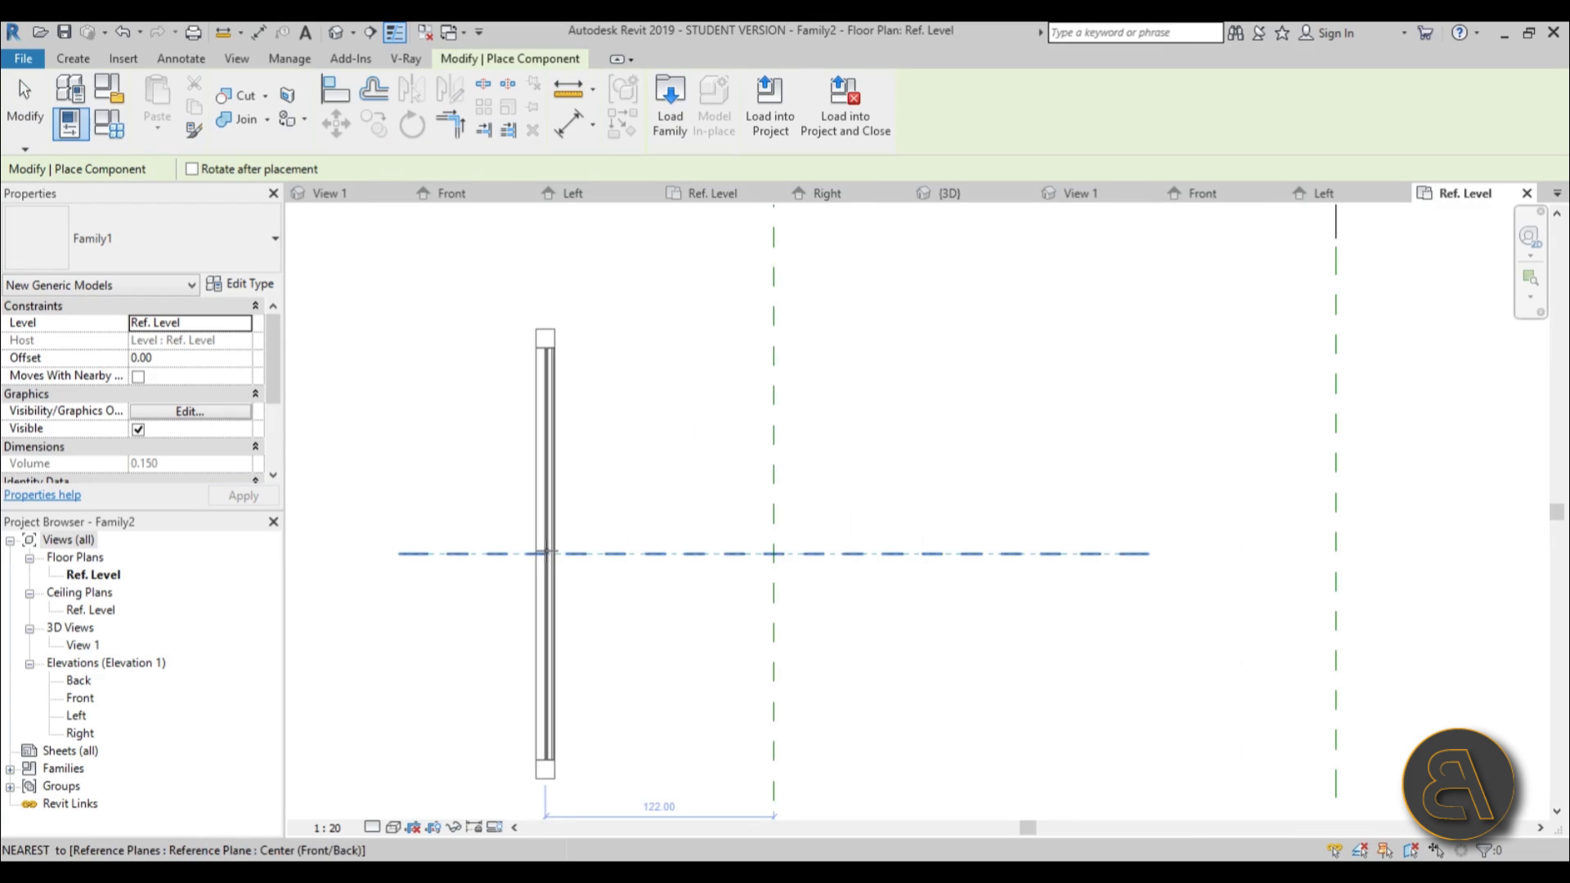
left_click(548, 523)
key("Escape")
key("Escape")
scroll(720, 526, "down", 3)
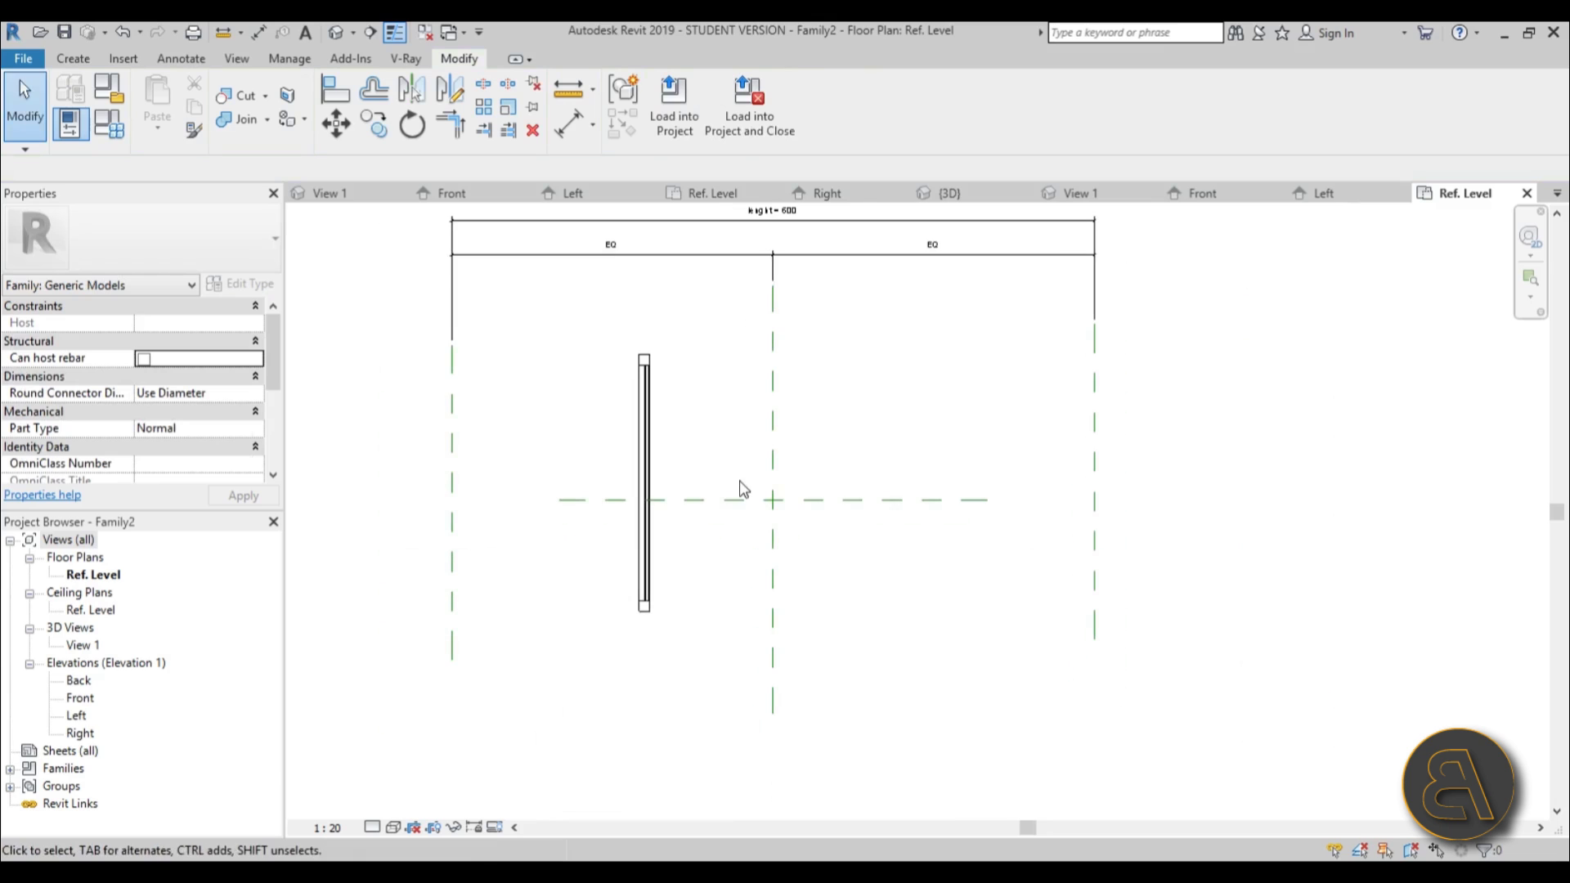
- Align the placed panel's front/back center to the horizontal central reference plane and lock the alignment
key("a")
key("l")
scroll(719, 480, "up", 2)
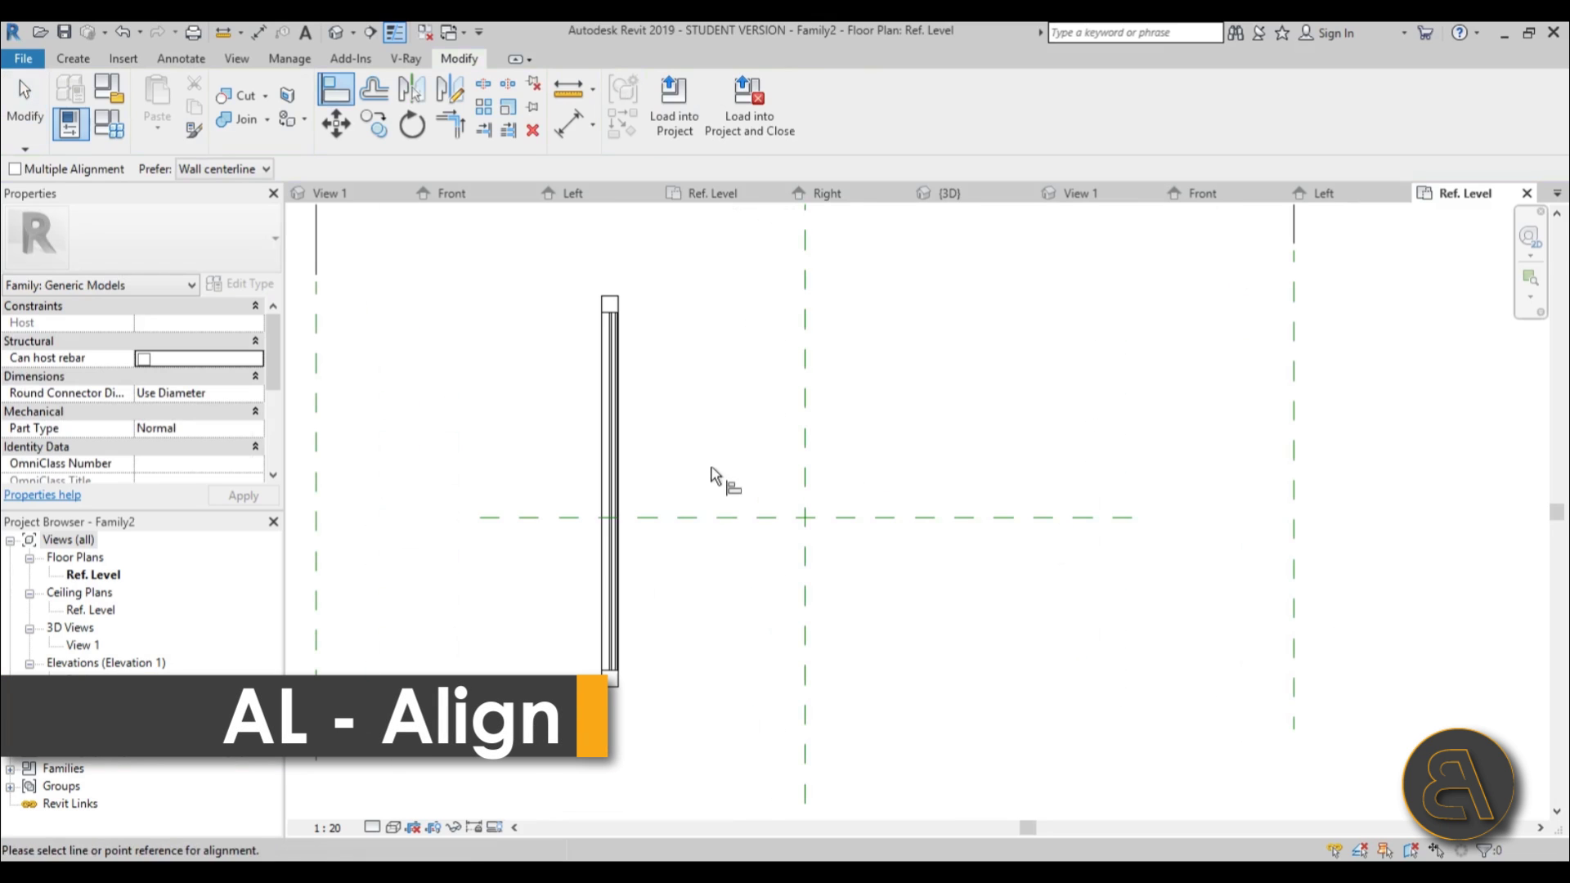
left_click(654, 518)
left_click(626, 509)
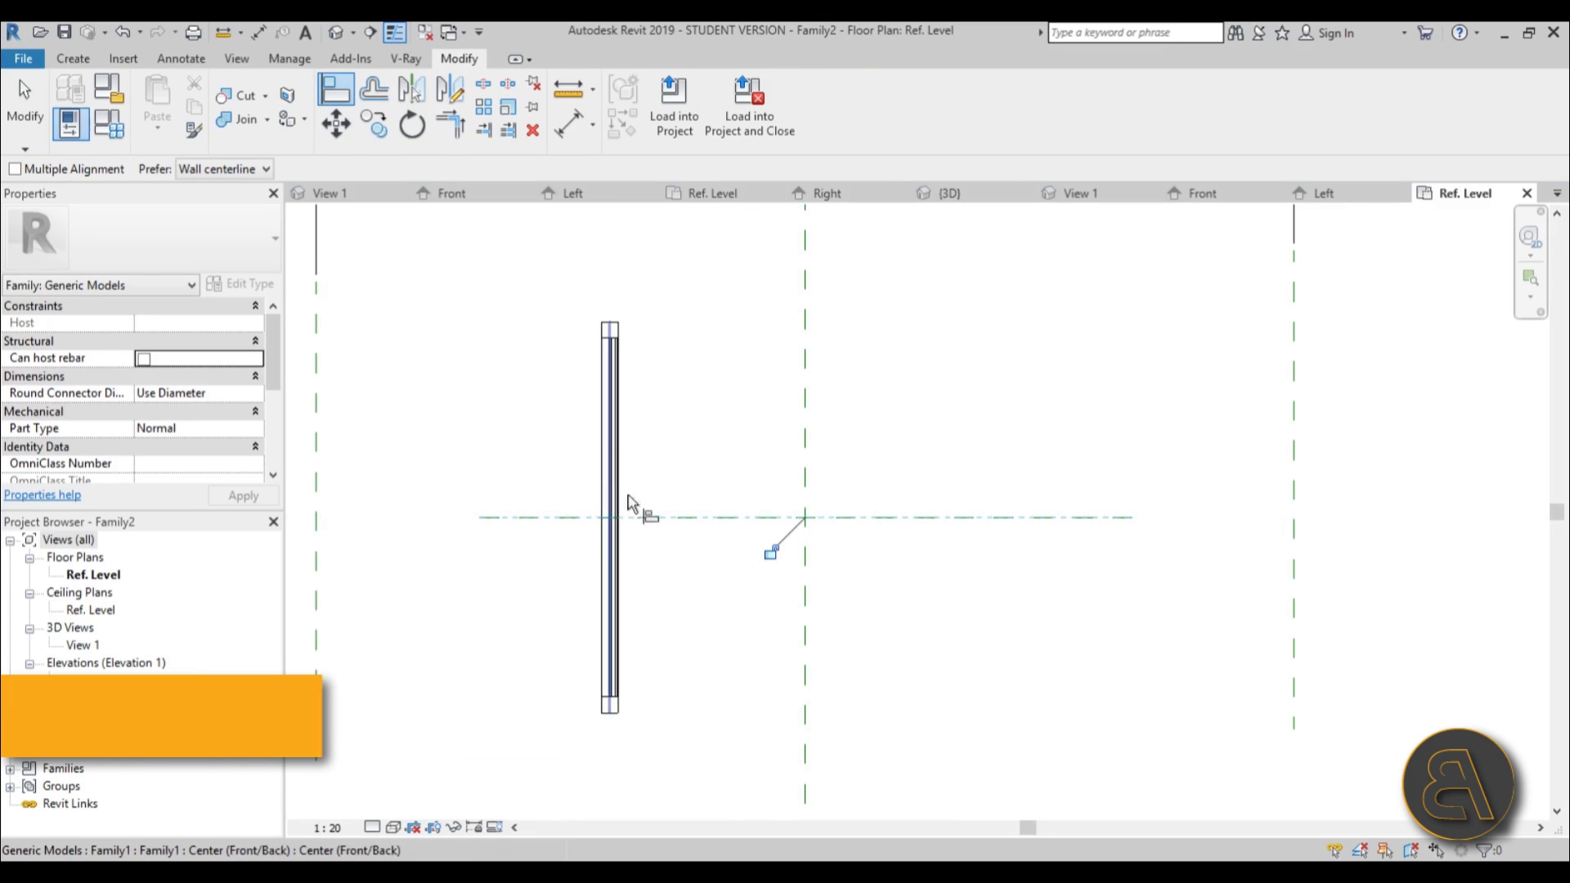
scroll(770, 564, "down", 5)
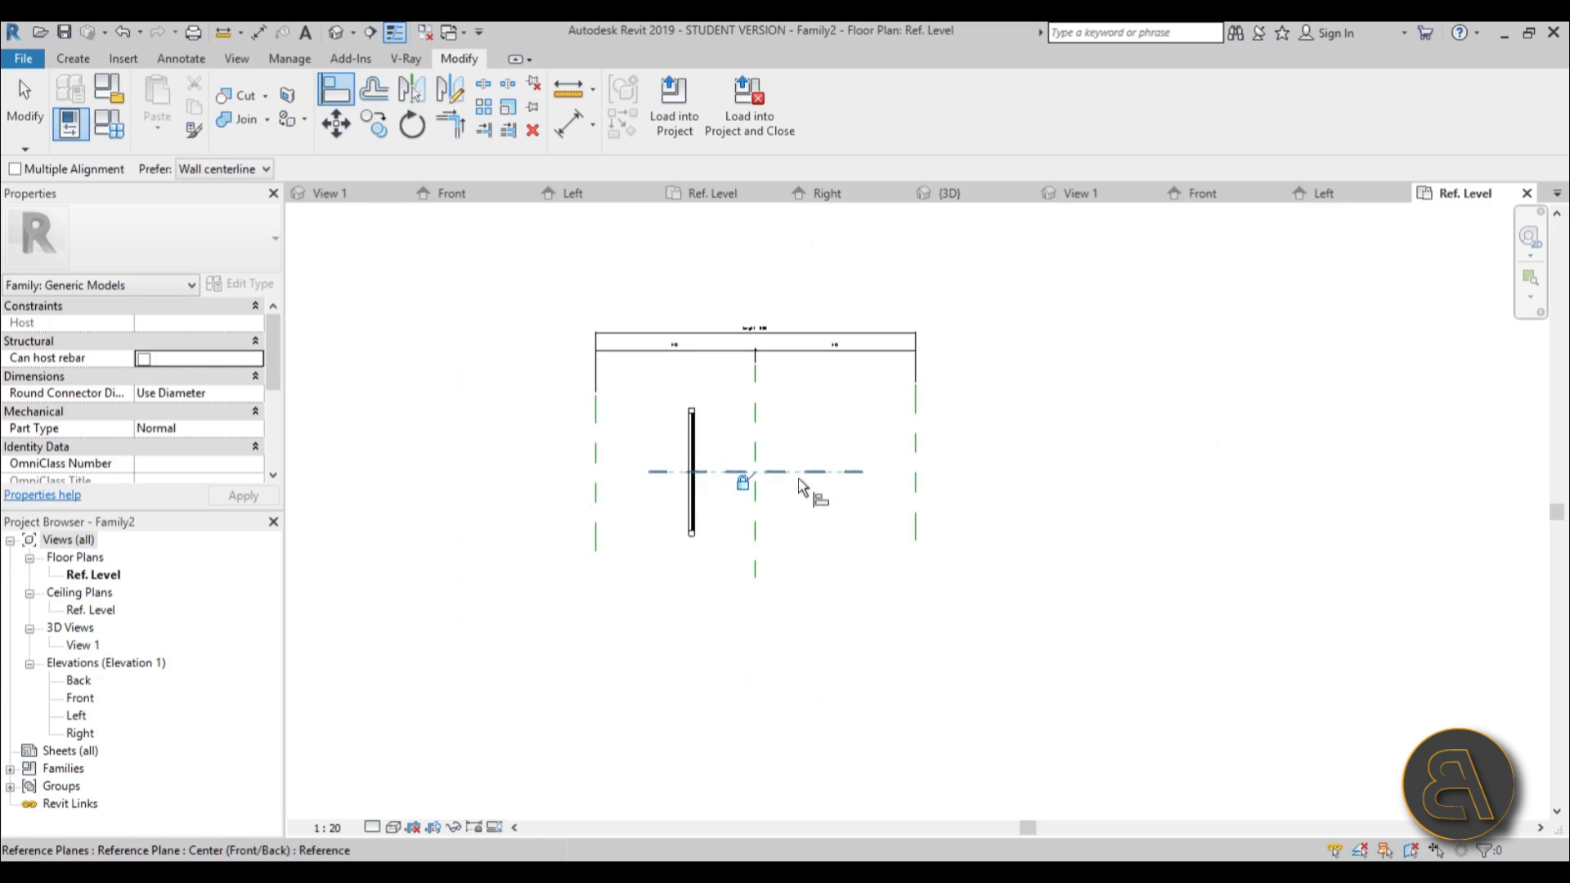
scroll(798, 487, "up", 3)
key("Escape")
scroll(570, 434, "down", 1)
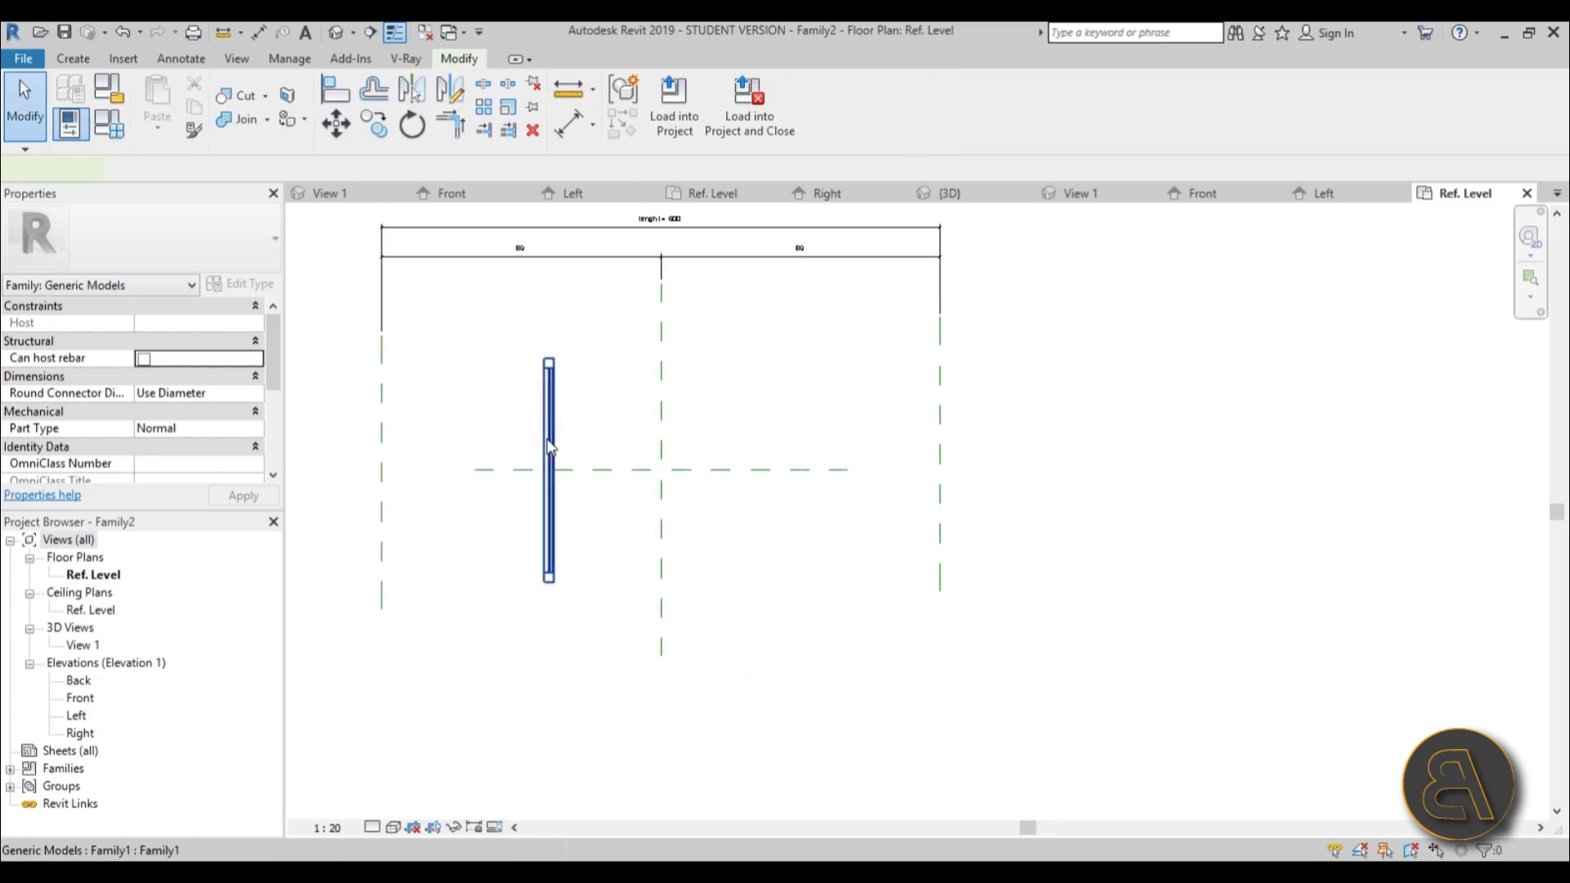
- Mirror the panel about the central vertical reference plane to create a second panel on the right side
left_click(549, 430)
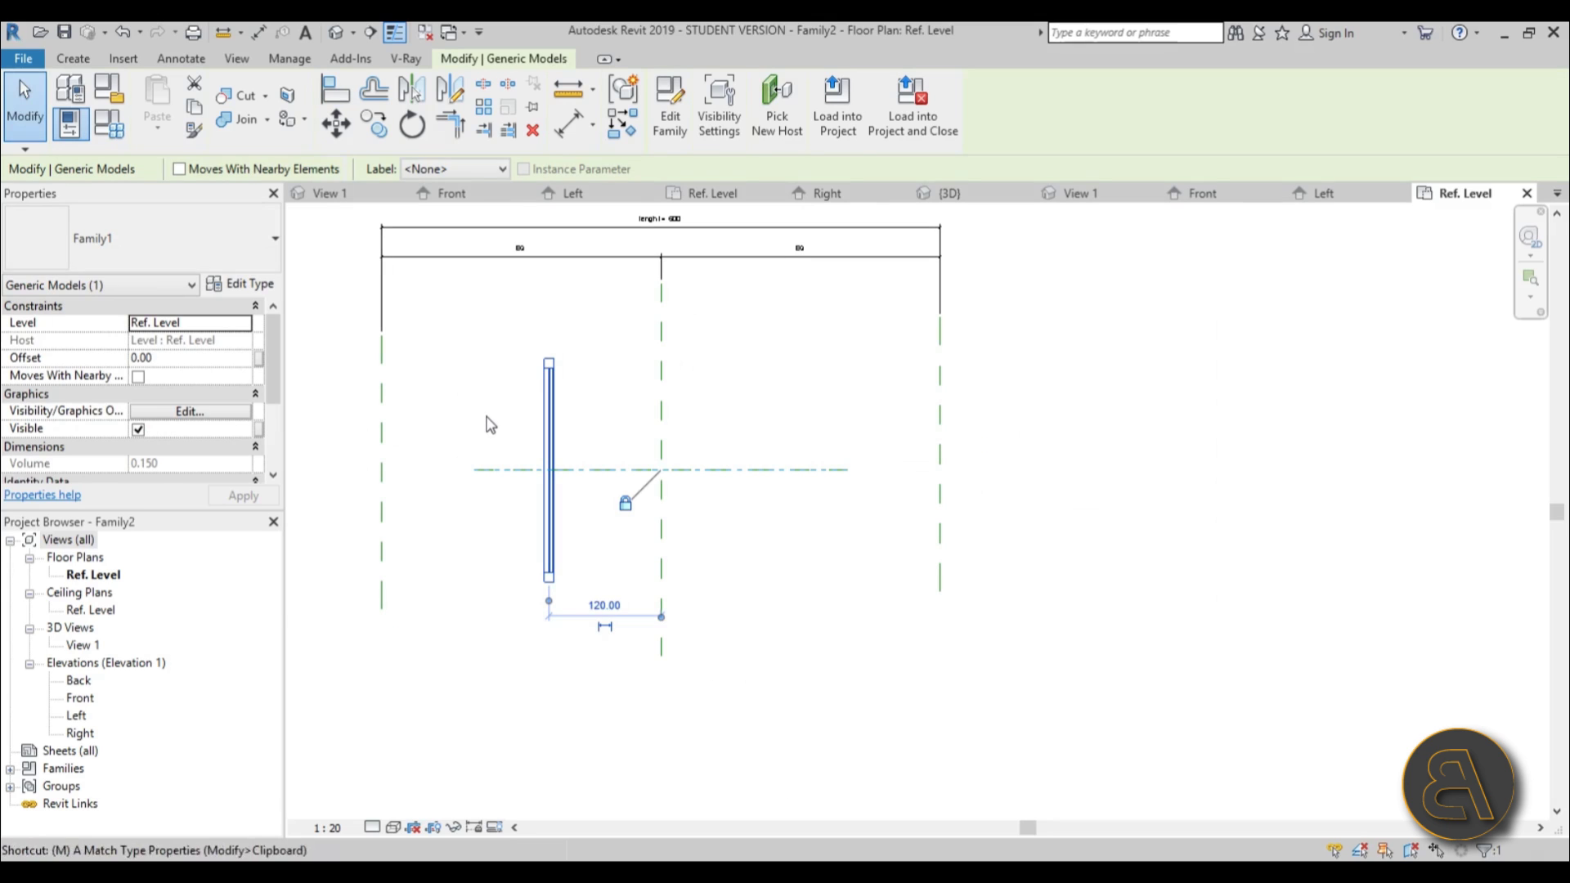
key("m")
key("m")
left_click(661, 421)
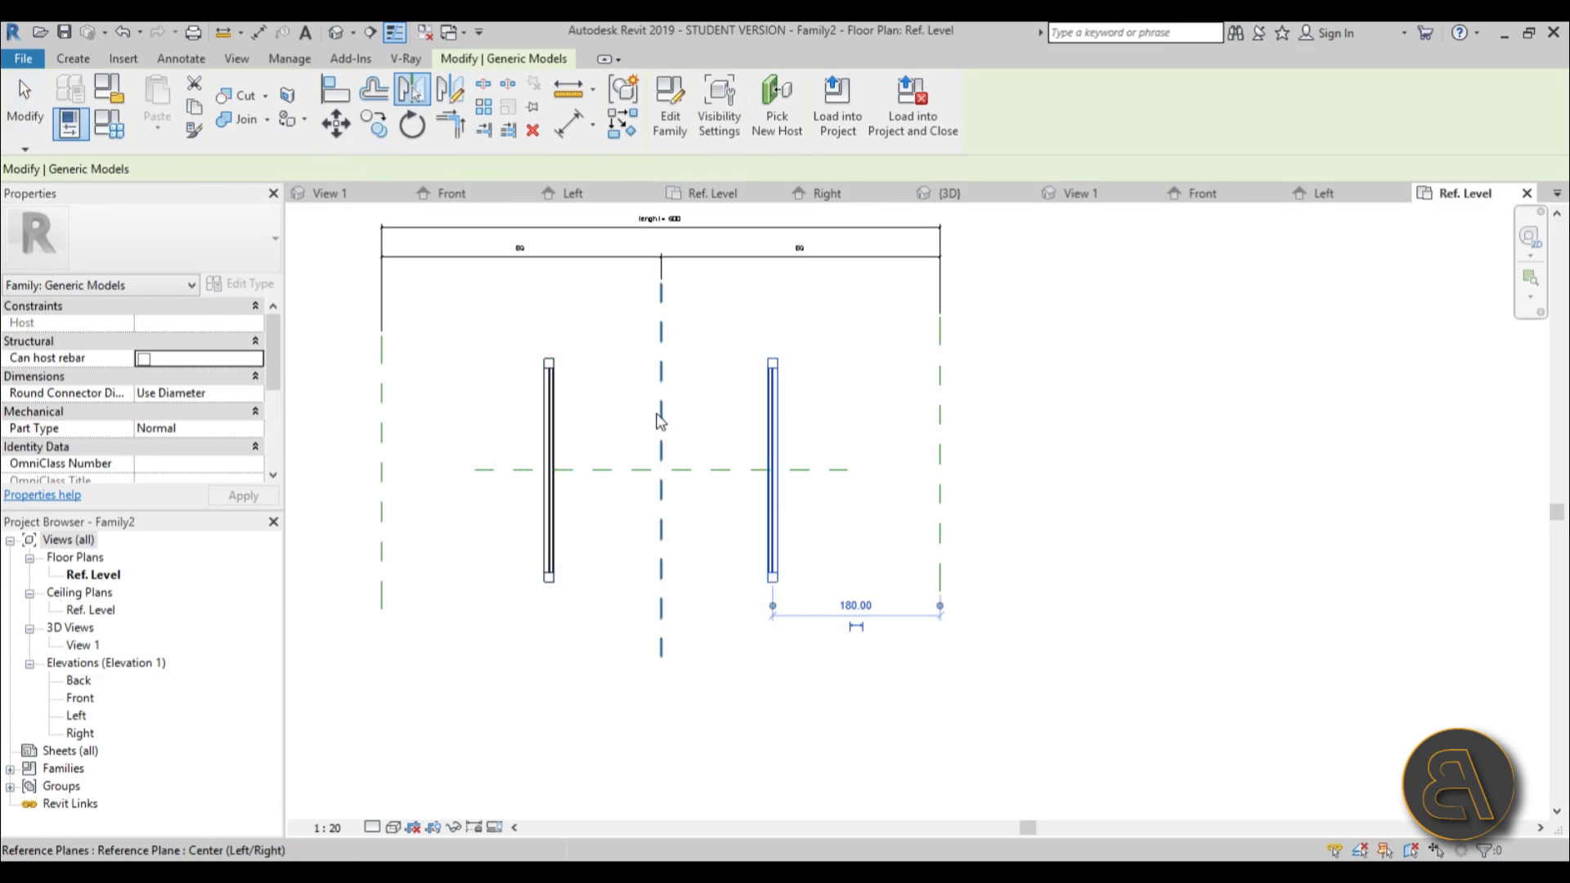
scroll(782, 483, "up", 2)
left_click(785, 489)
- Align the mirrored panel's center to the horizontal central reference plane
key("a")
key("l")
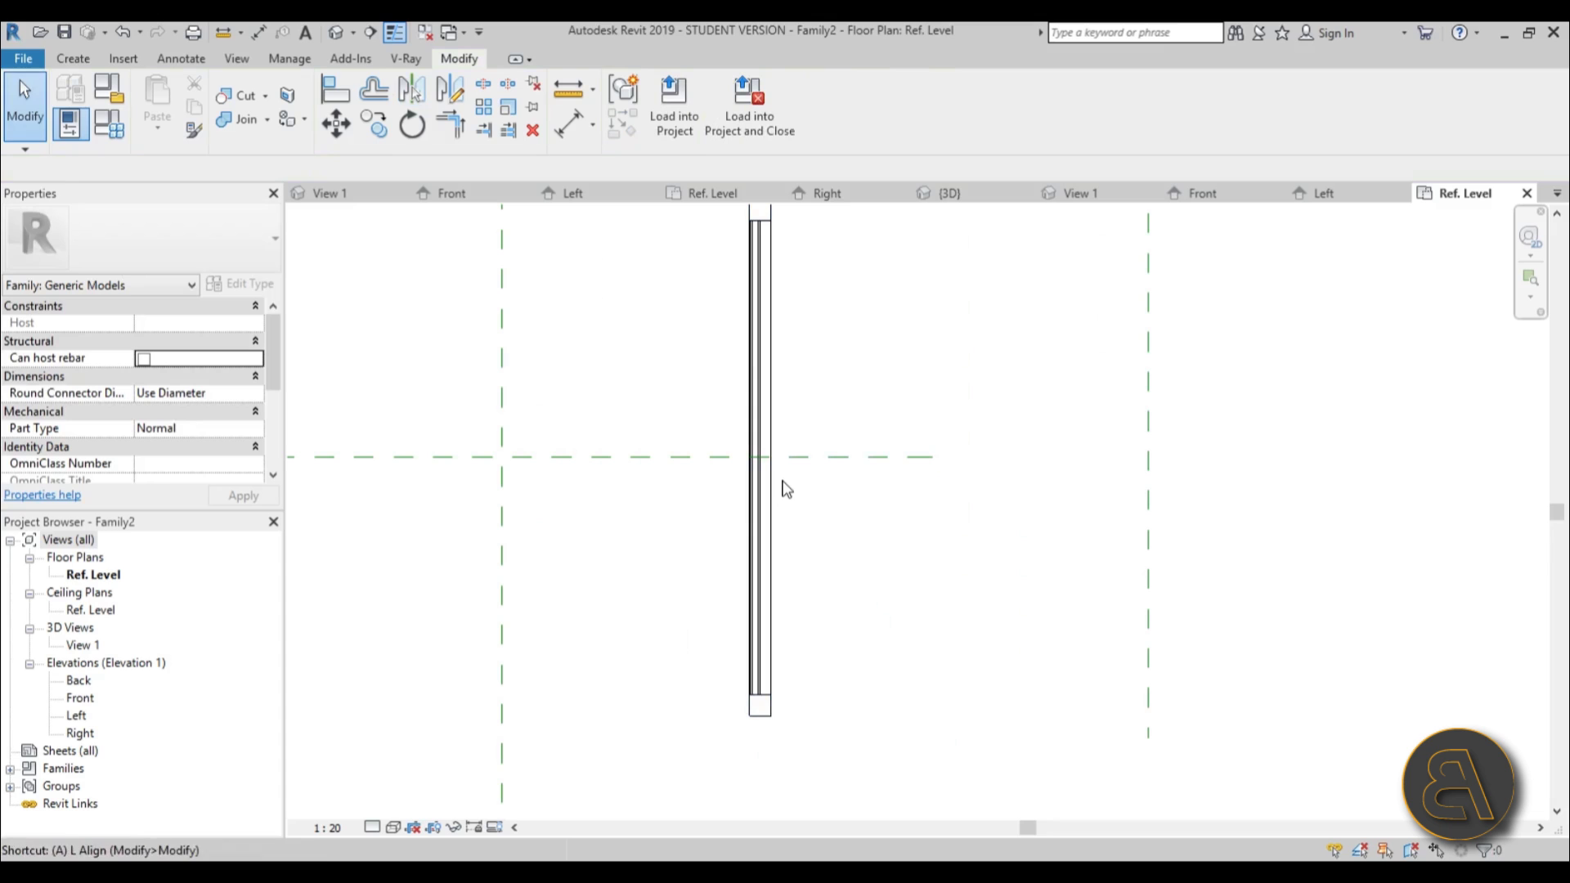
left_click(746, 458)
left_click(748, 464)
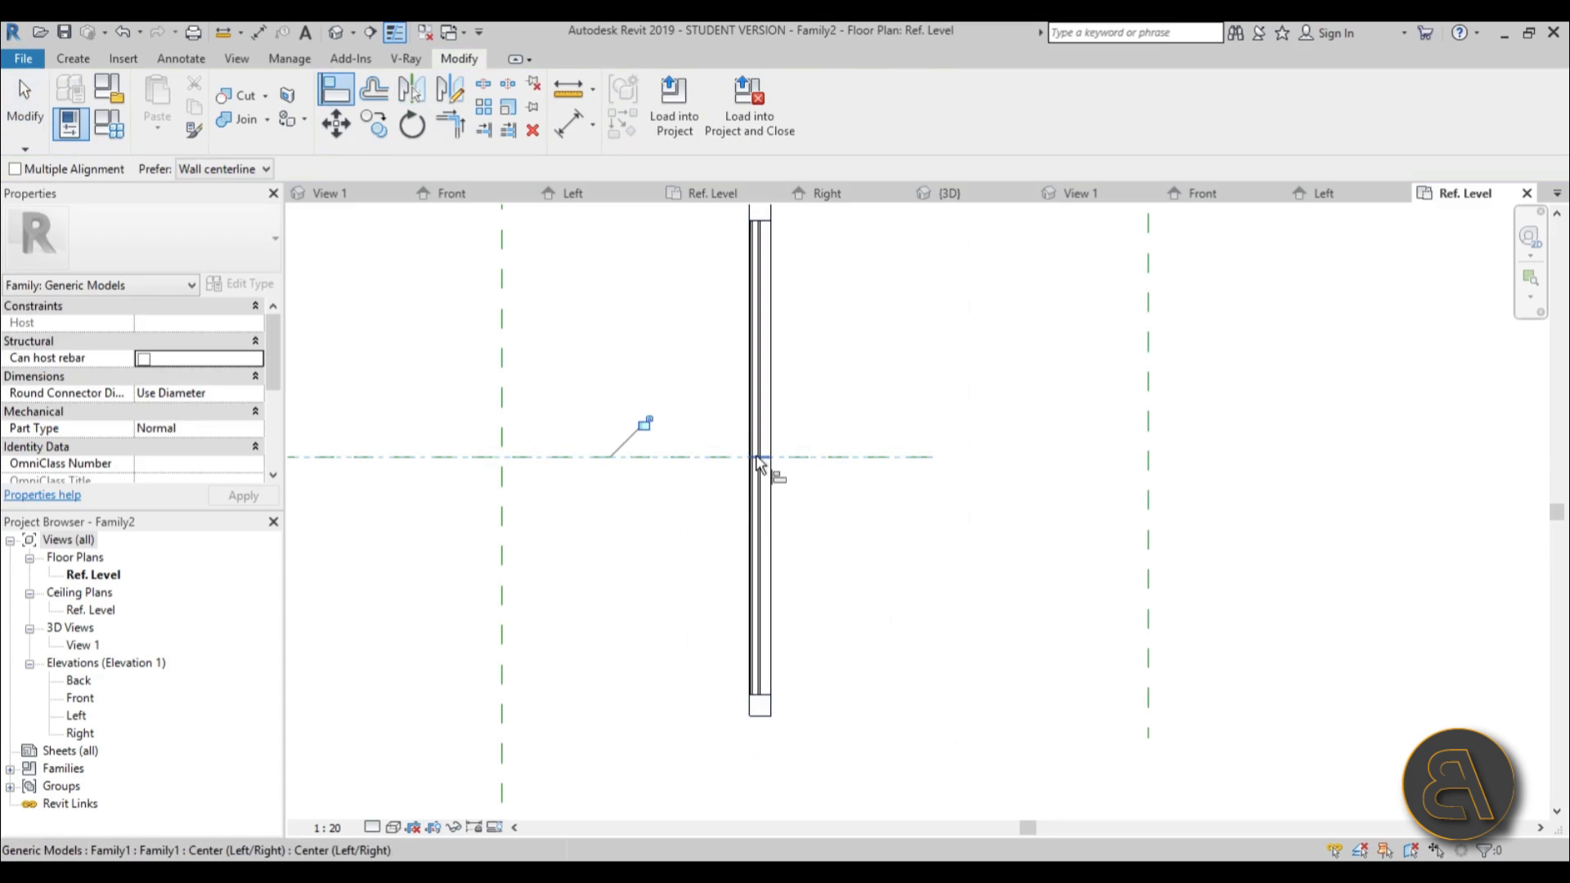
key("Escape")
key("Escape")
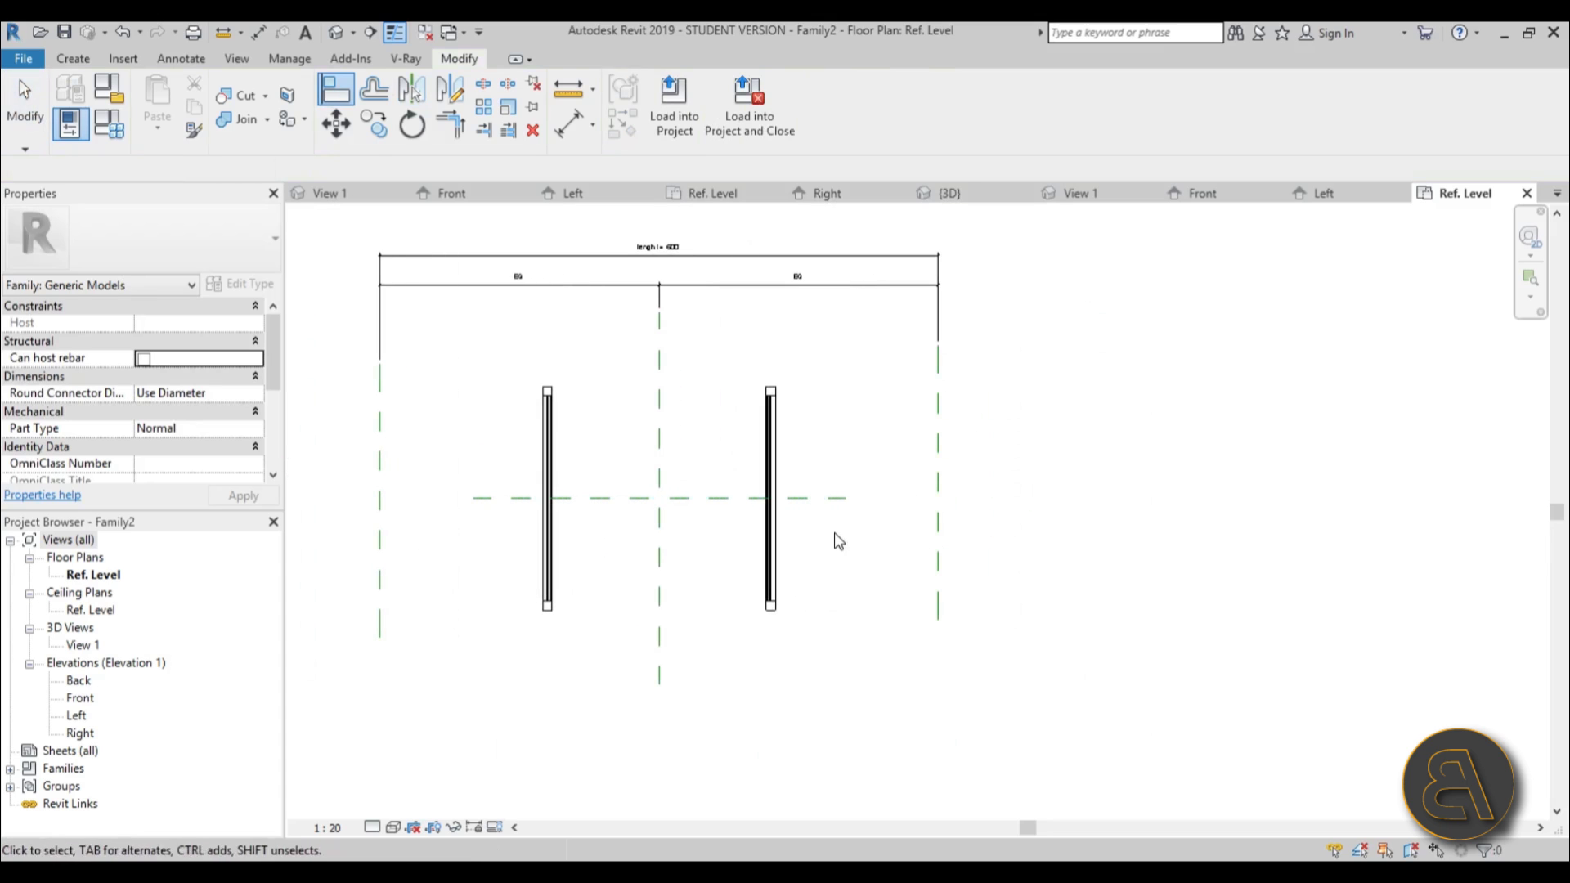
- Align the left panel's inner face to the left outer reference plane
key("a")
key("l")
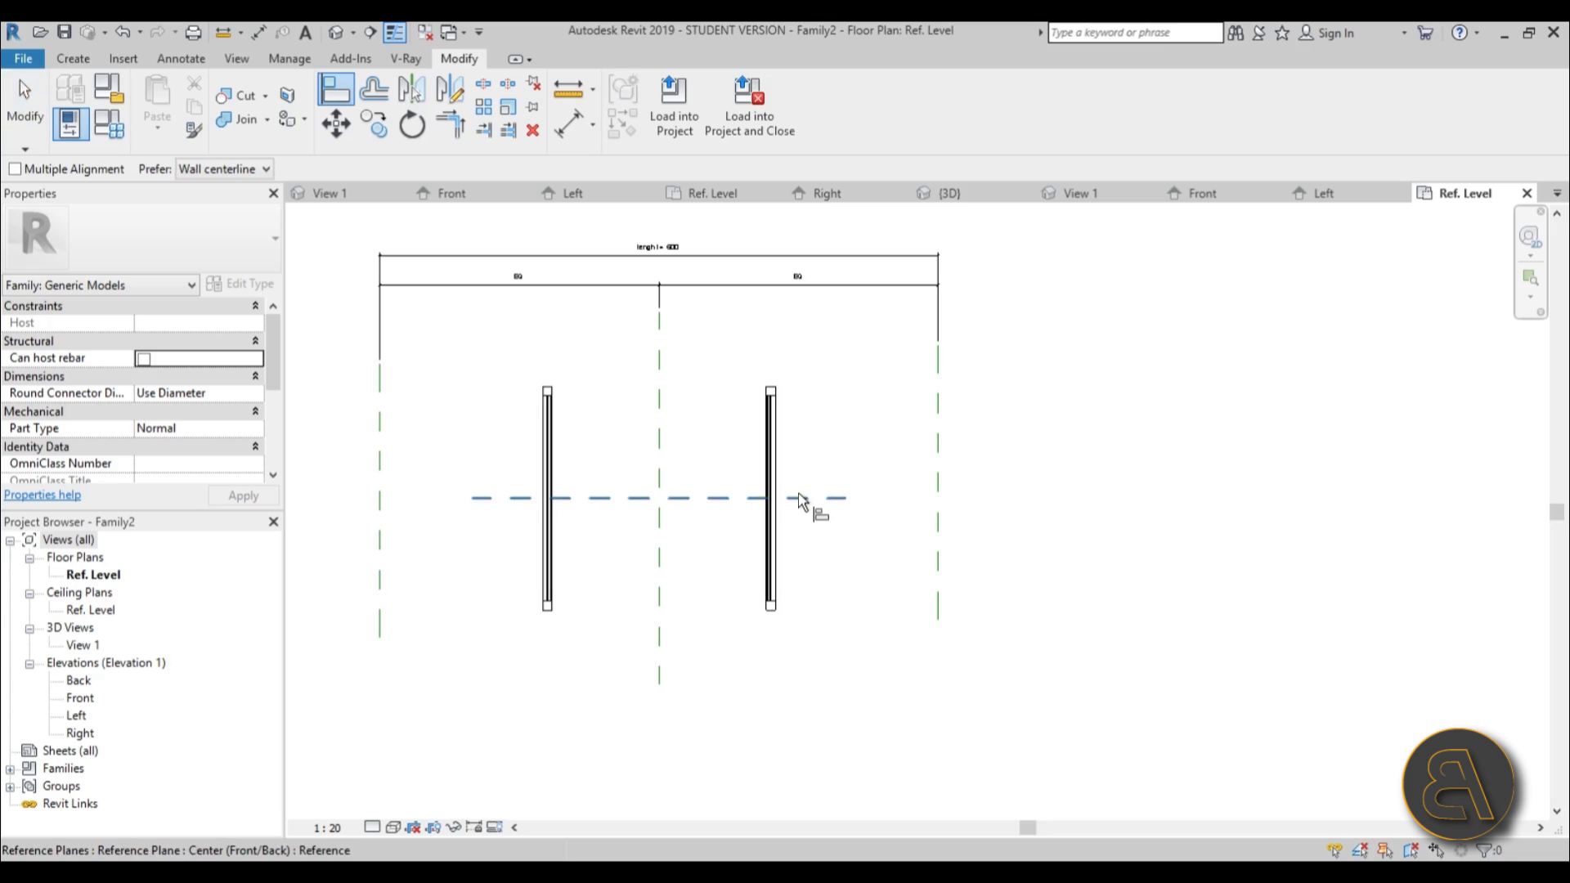
scroll(477, 404, "up", 2)
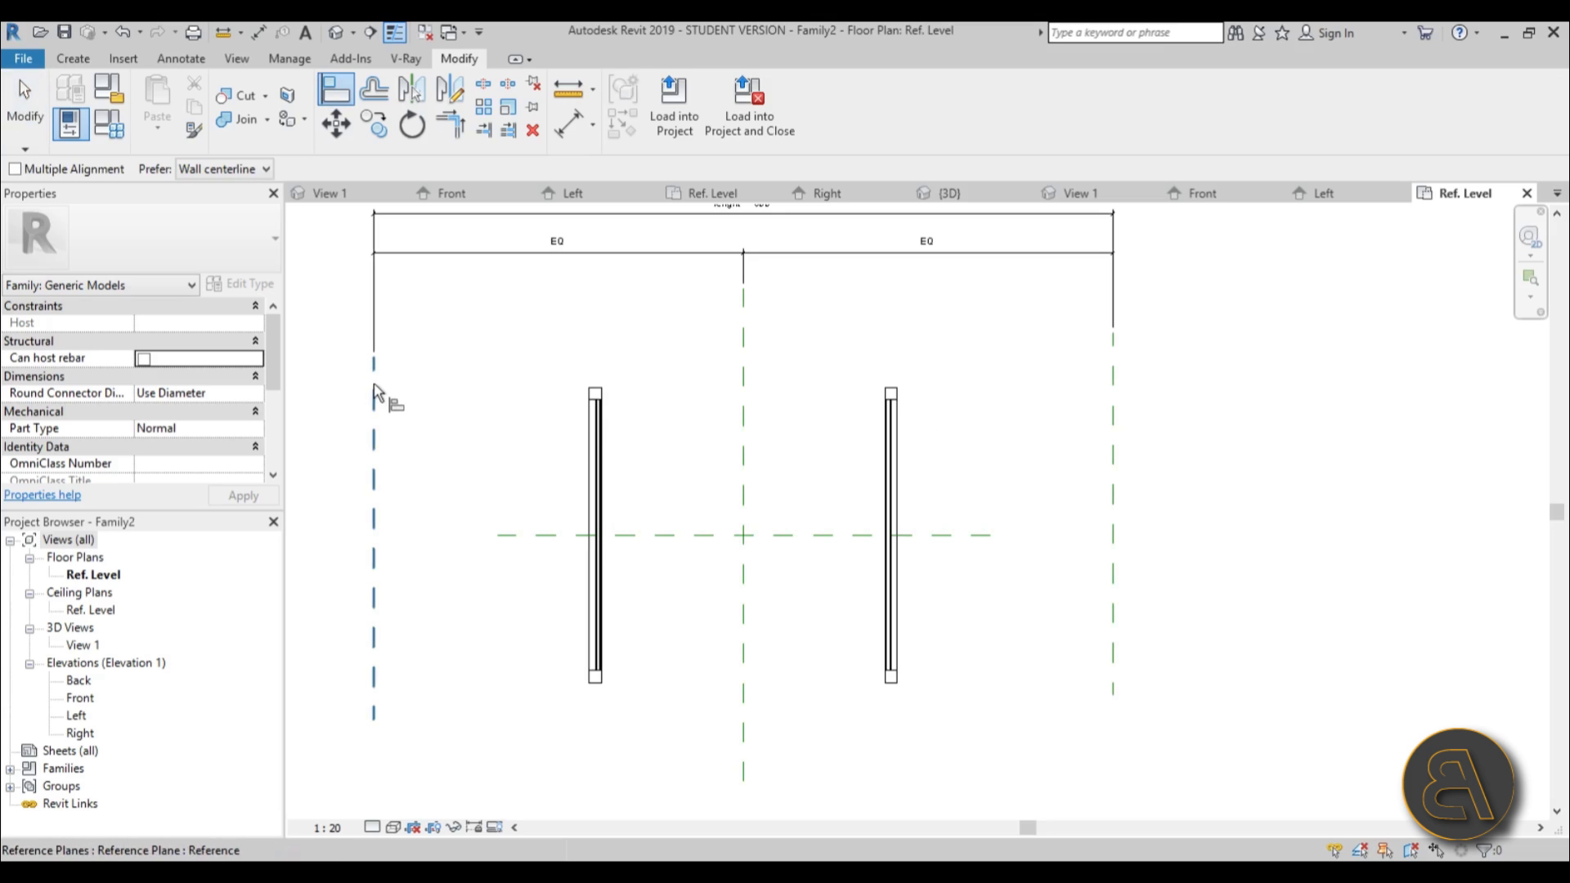
left_click(375, 402)
scroll(583, 393, "up", 3)
left_click(610, 415)
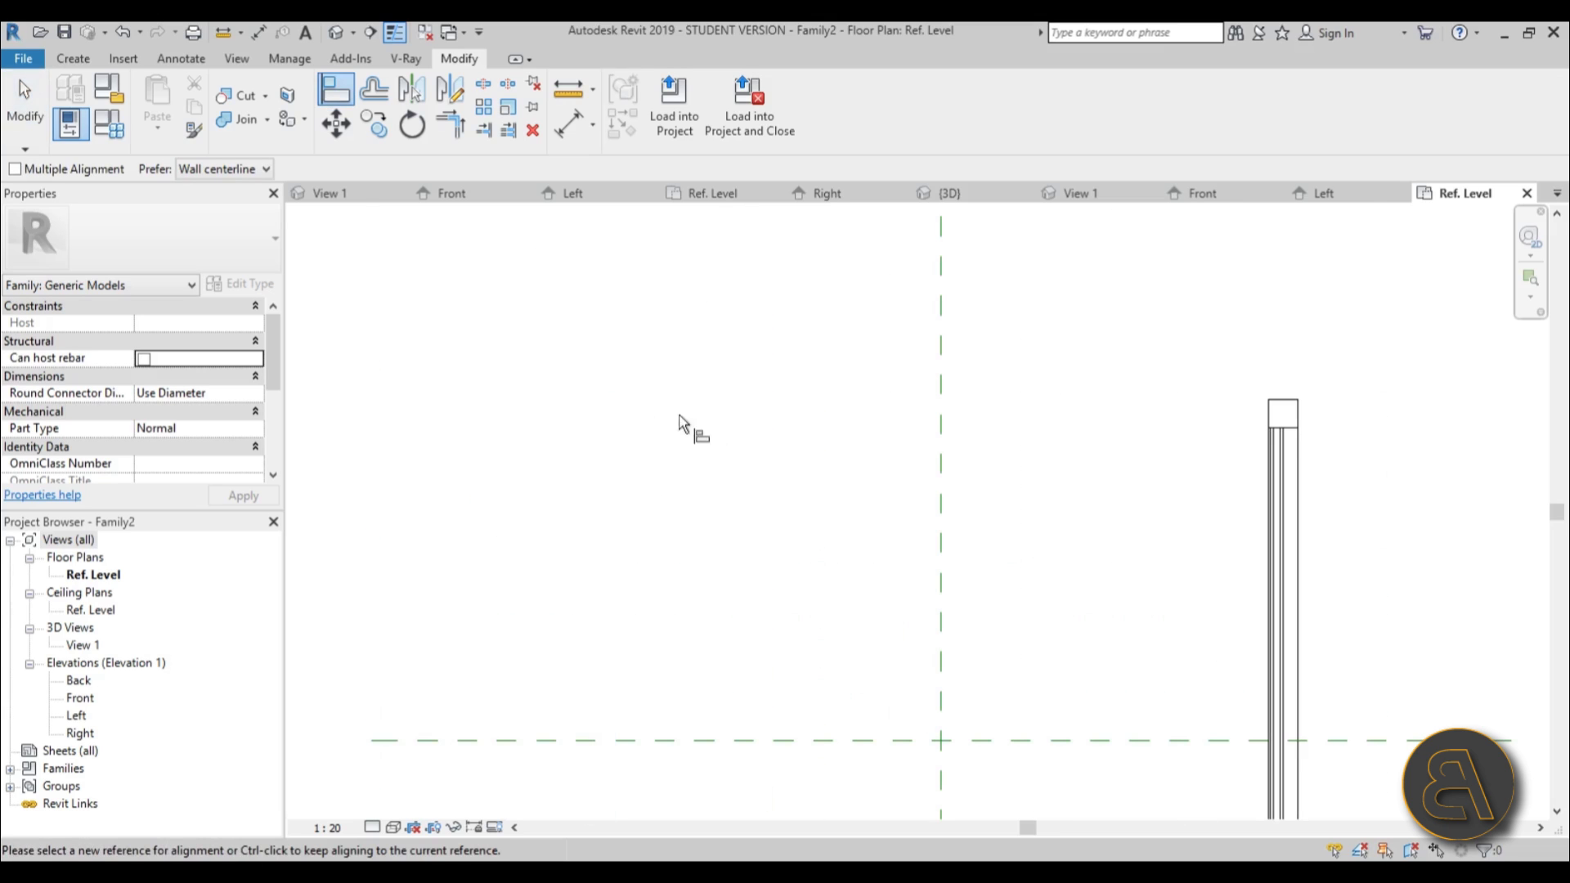
scroll(683, 420, "down", 5)
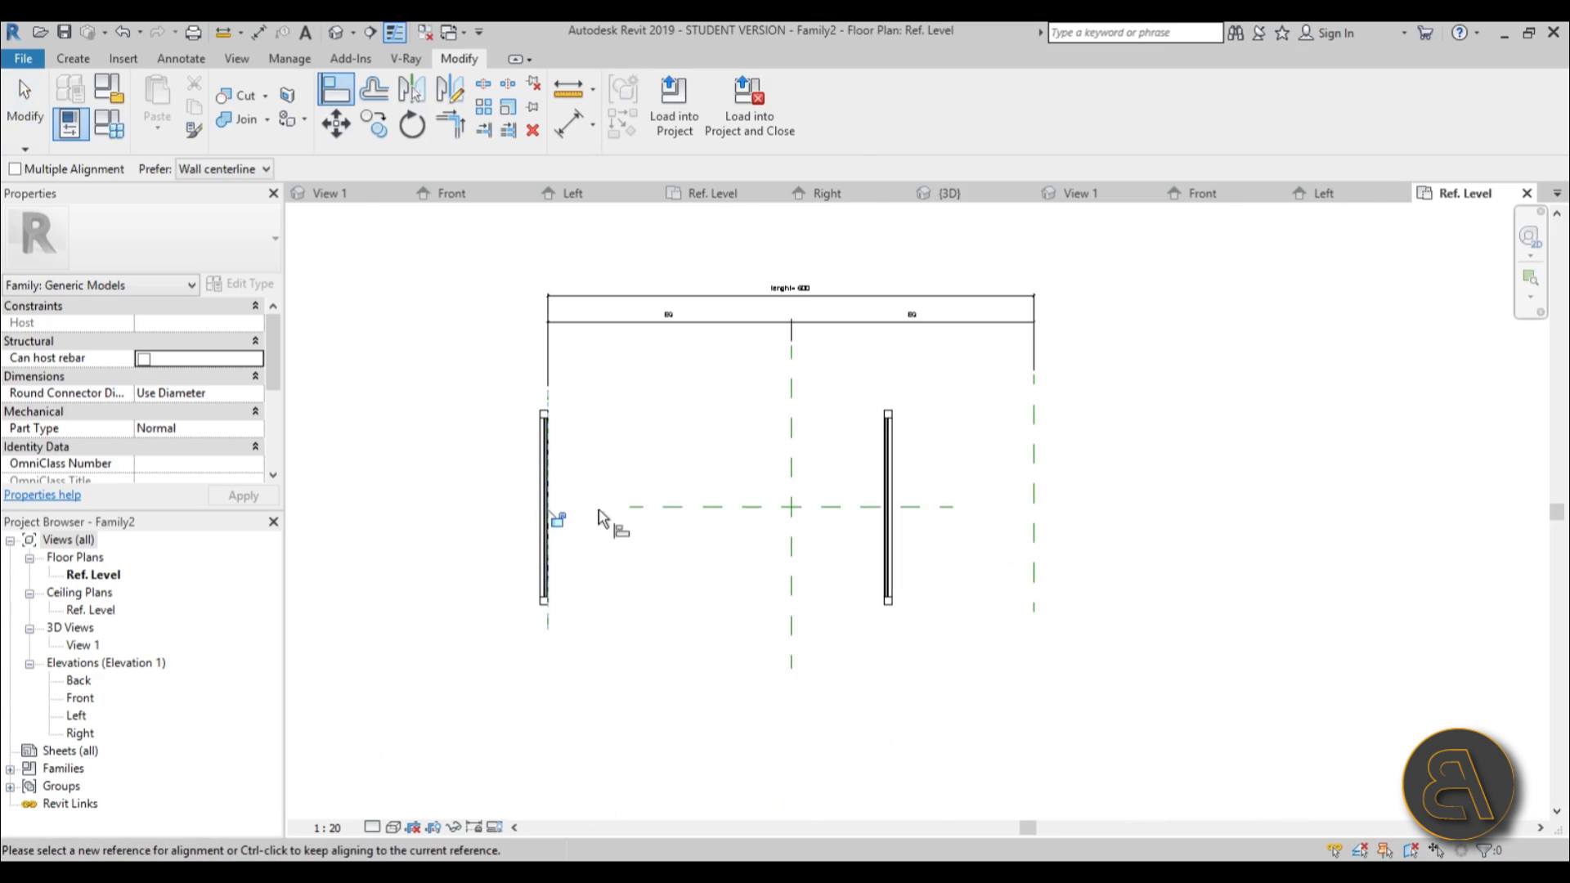
- Align the right panel's inner face to the right outer reference plane
left_click(1035, 413)
scroll(922, 413, "up", 3)
left_click(823, 430)
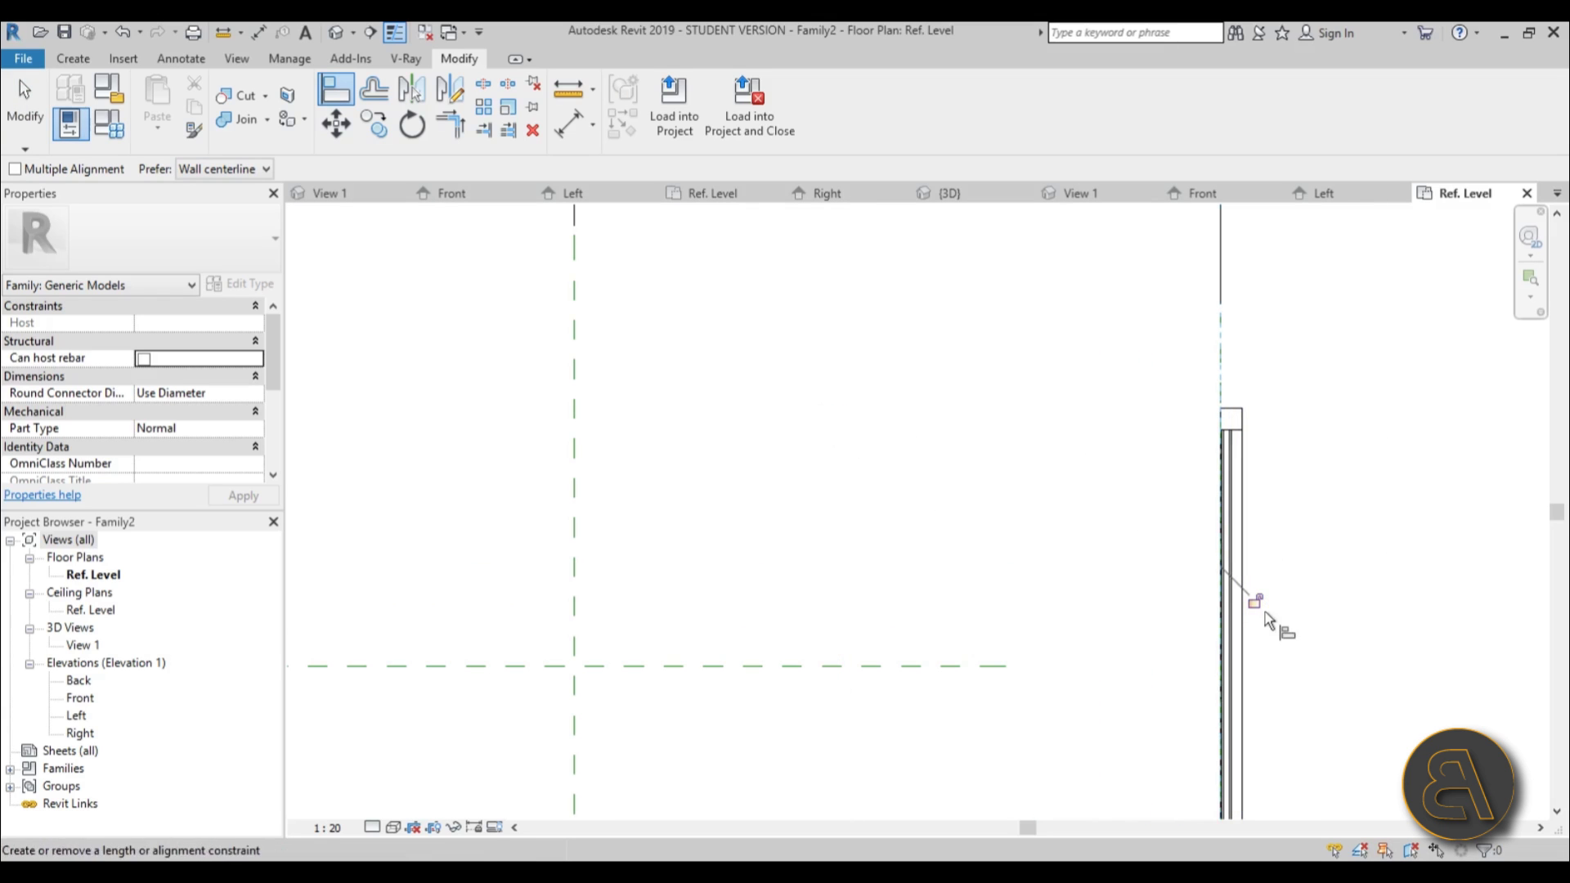
scroll(993, 399, "down", 5)
key("Escape")
key("Escape")
middle_click_drag(992, 414, 925, 451)
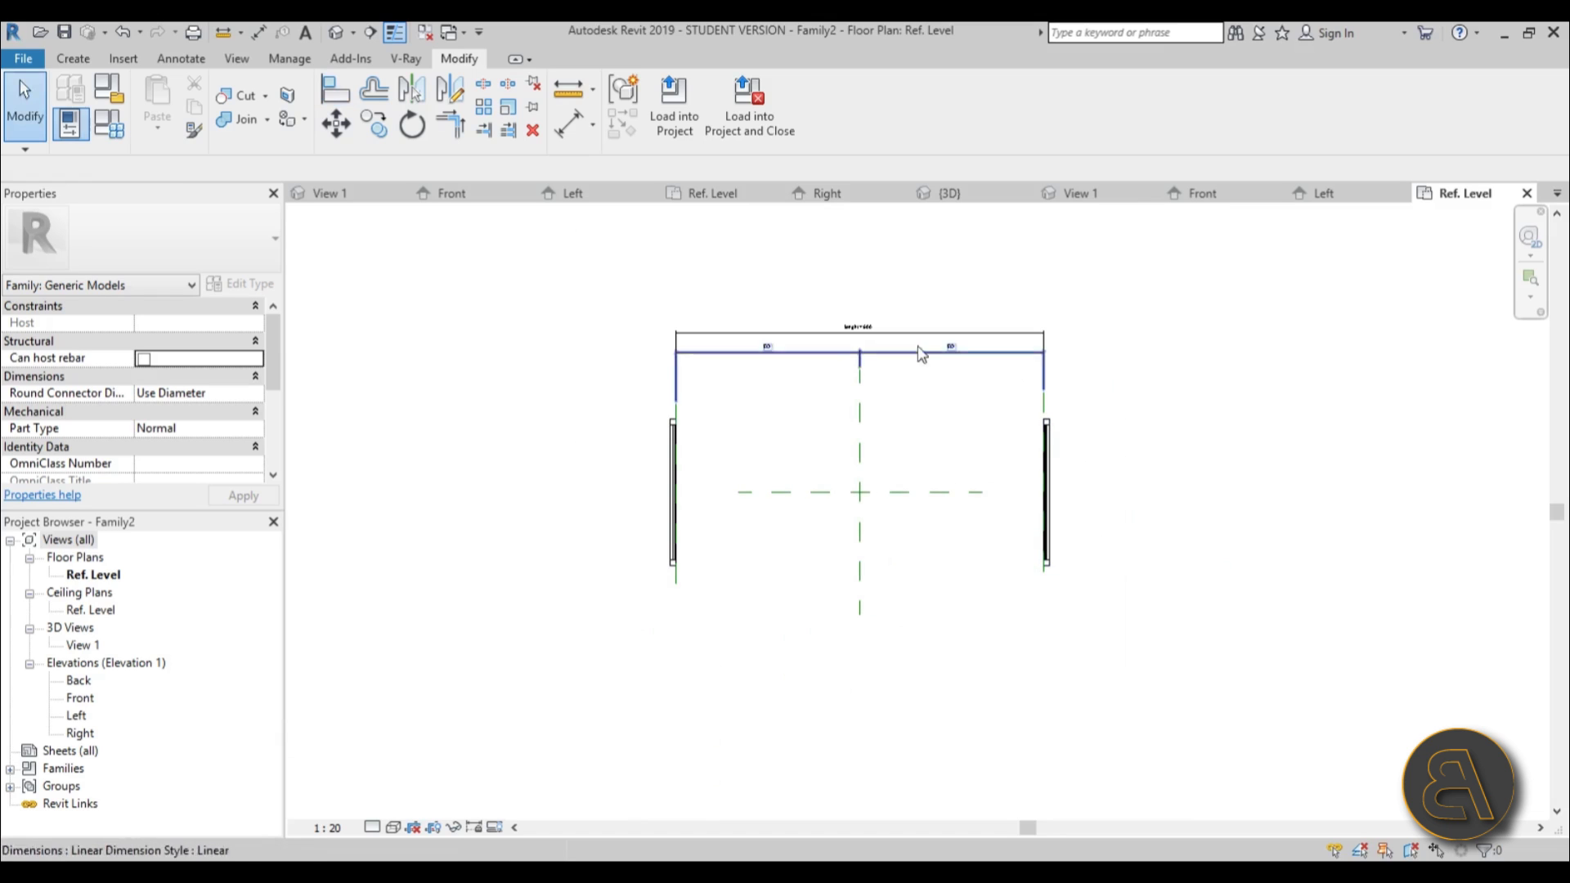
middle_click_drag(815, 498, 799, 479)
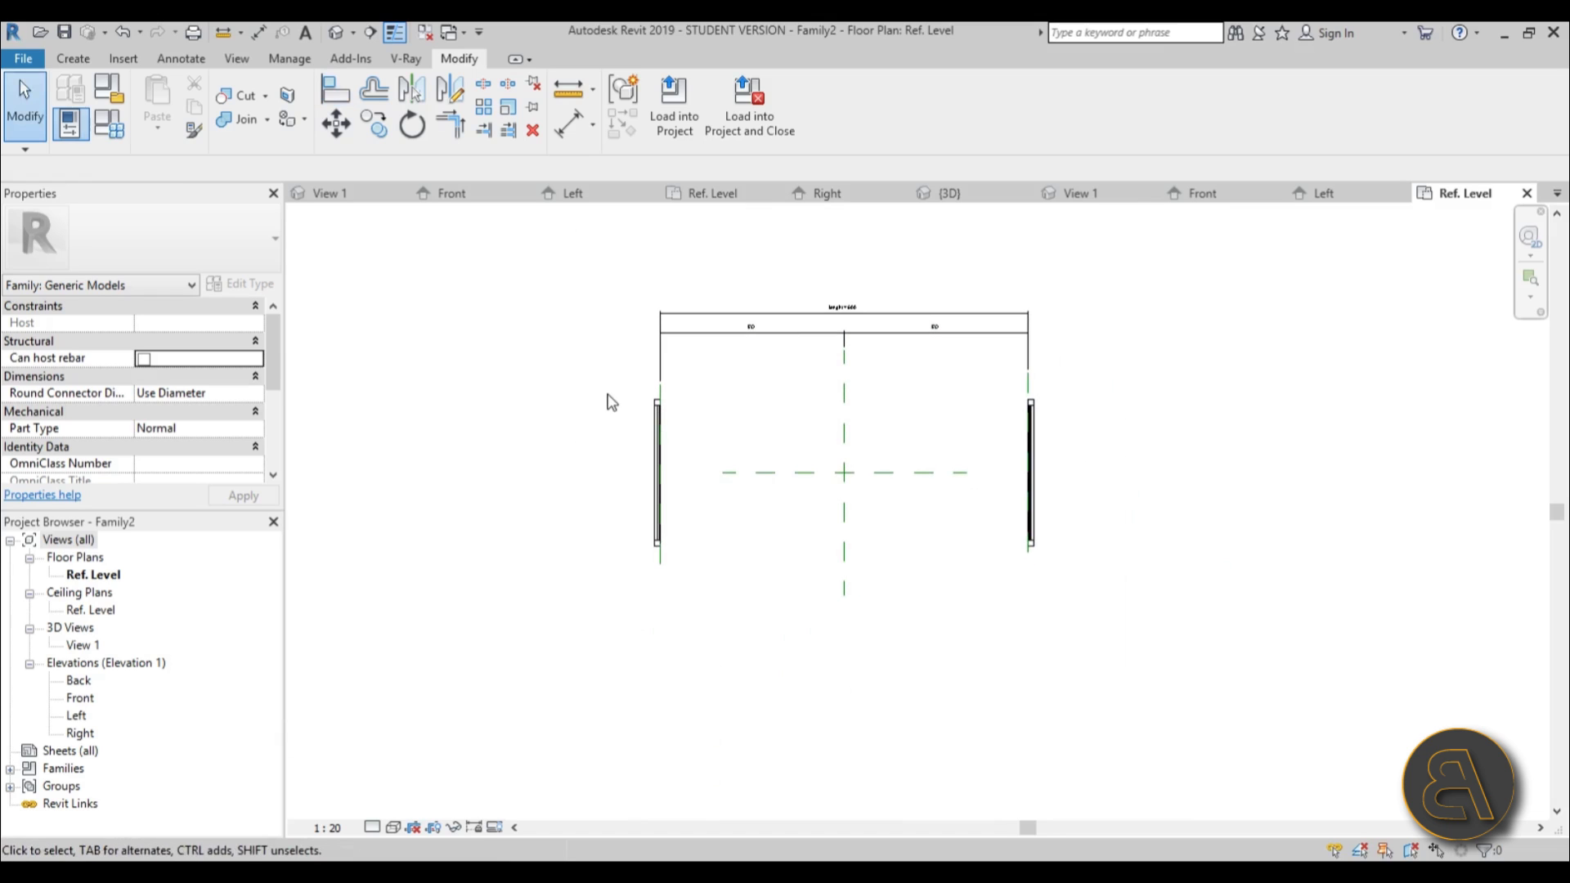
scroll(701, 494, "up", 3)
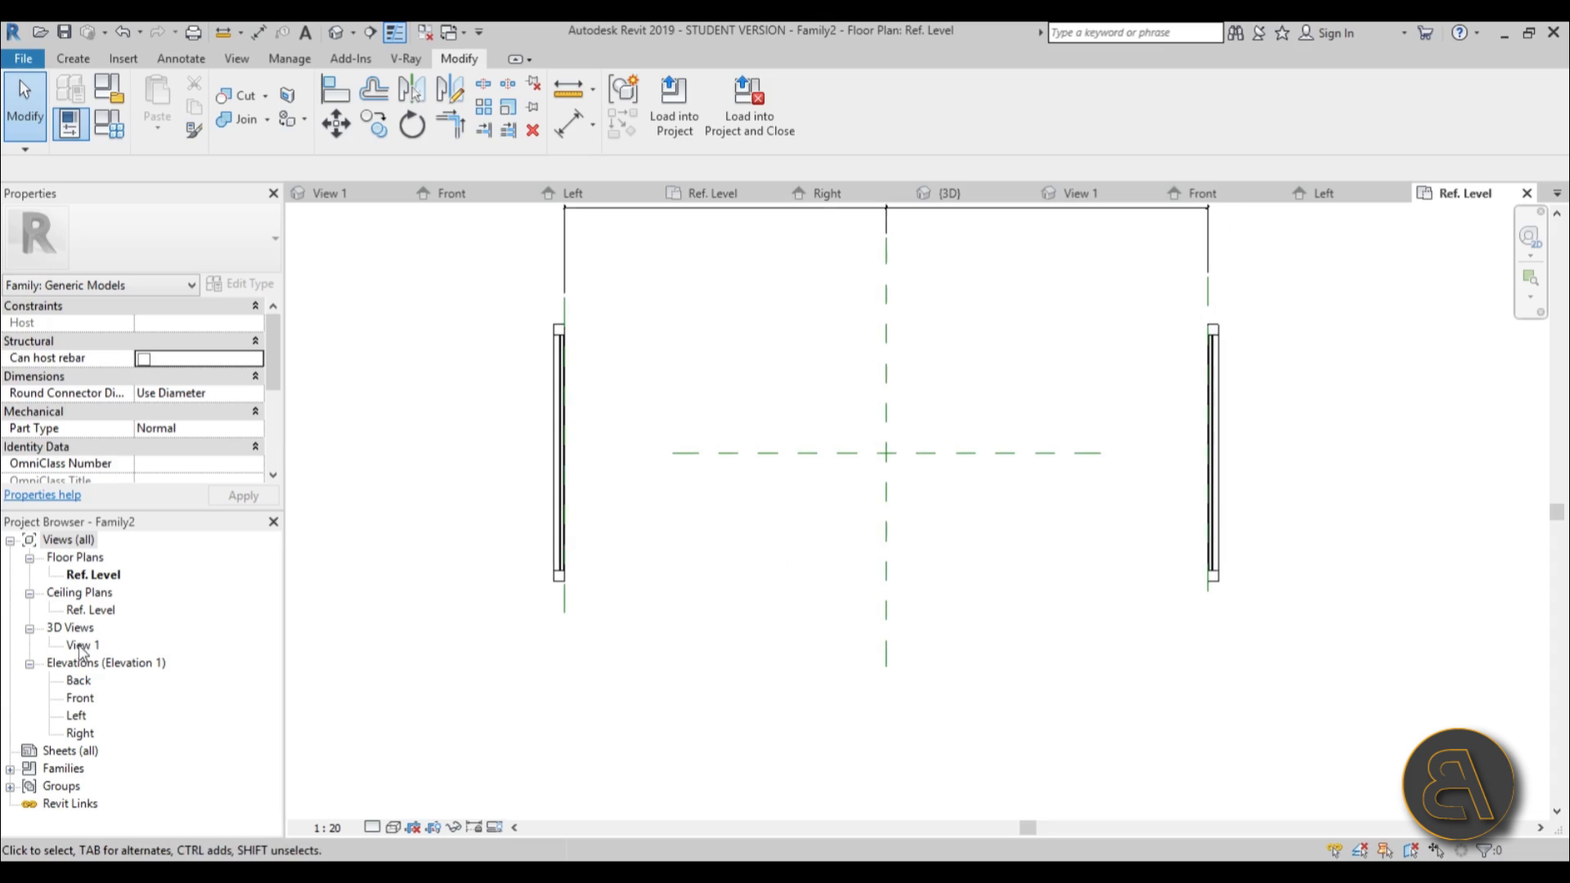
- In the Left elevation, start an extrusion and sketch a 10 by 10 square over the panel frame's upper-left corner
double_click(81, 699)
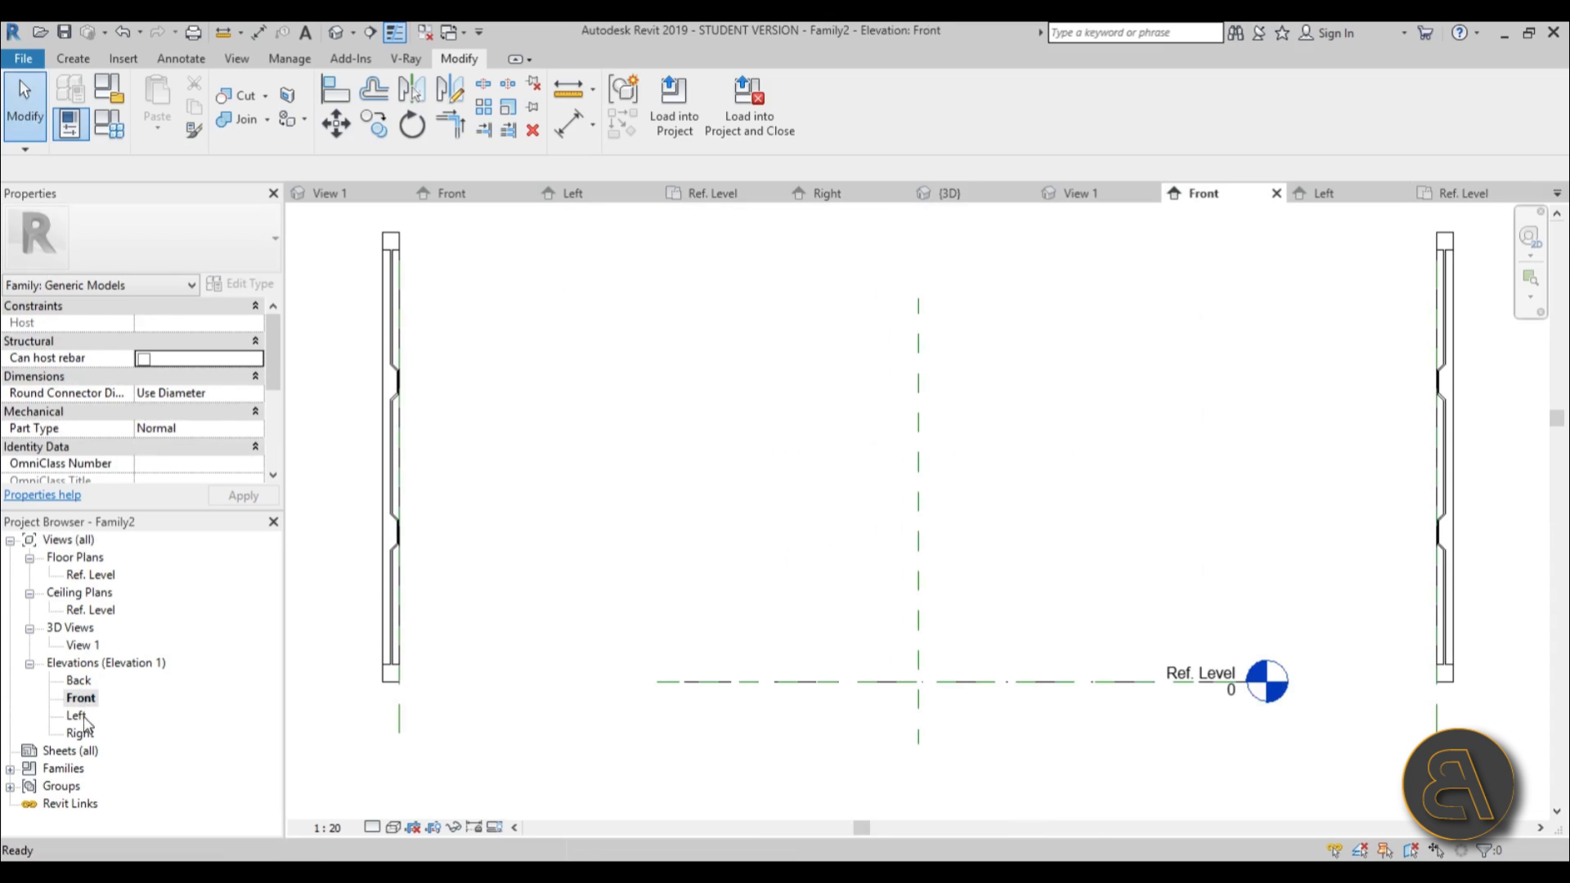
double_click(81, 716)
scroll(992, 459, "down", 2)
scroll(986, 459, "up", 2)
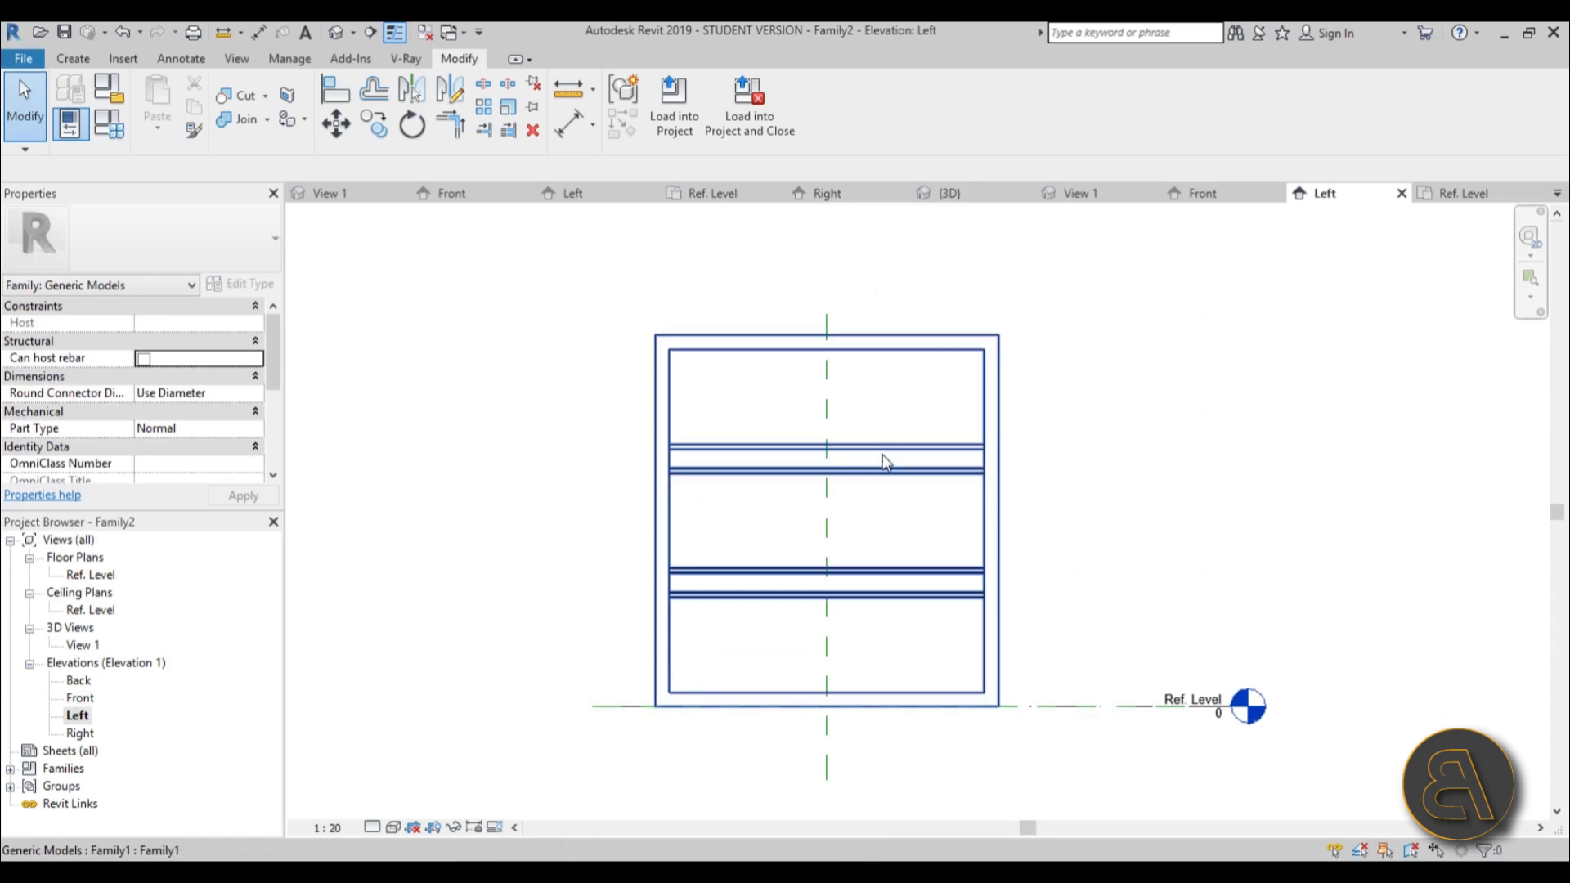
middle_click_drag(883, 459, 866, 471)
left_click(65, 59)
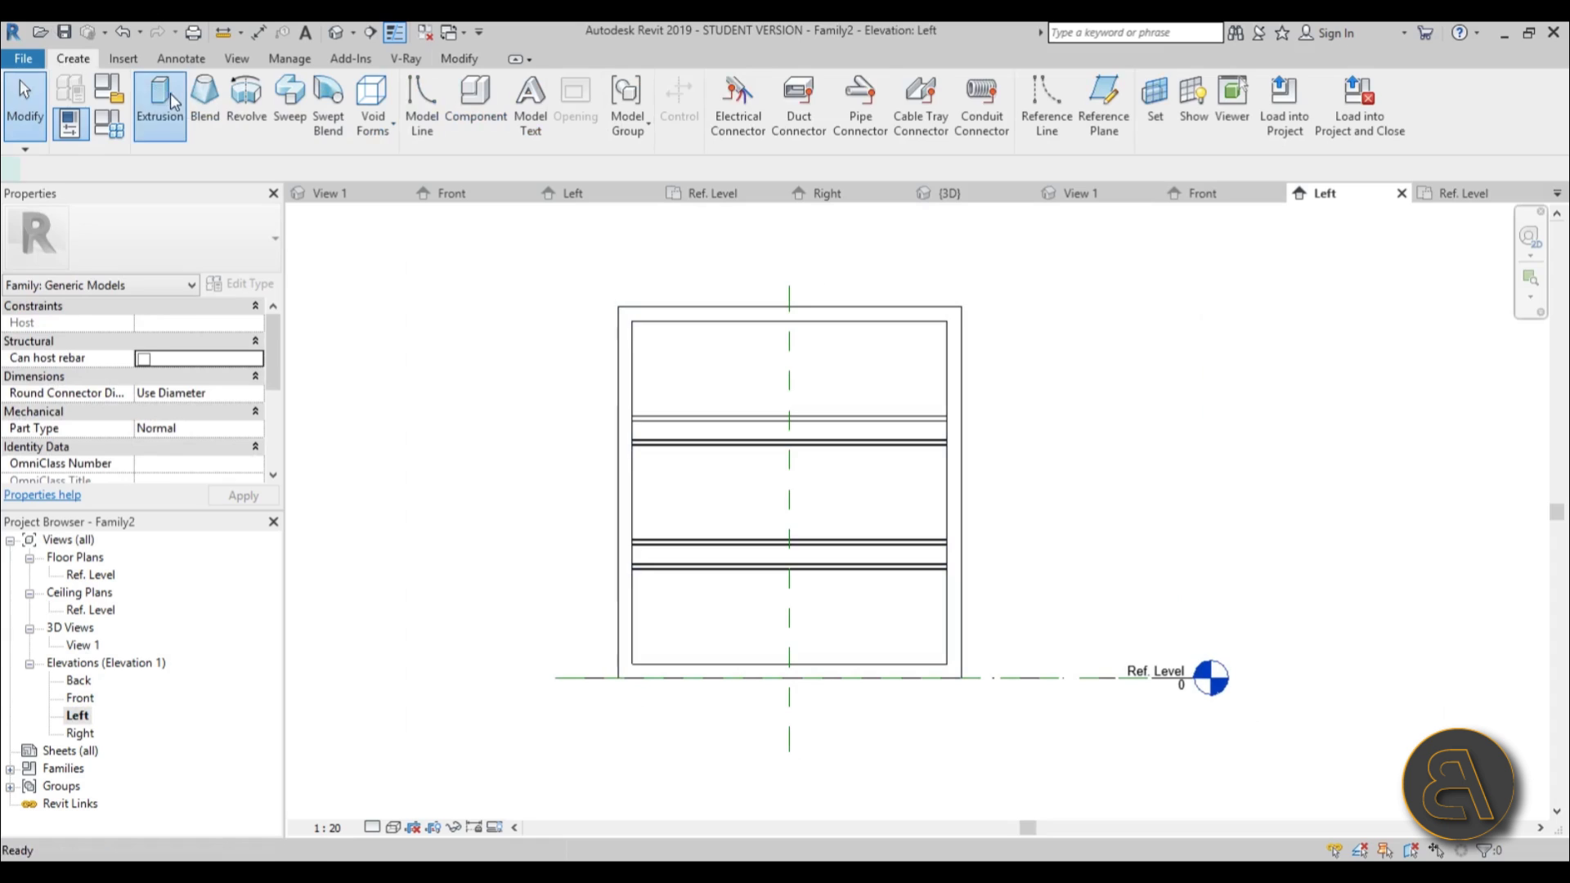
left_click(158, 102)
left_click(726, 86)
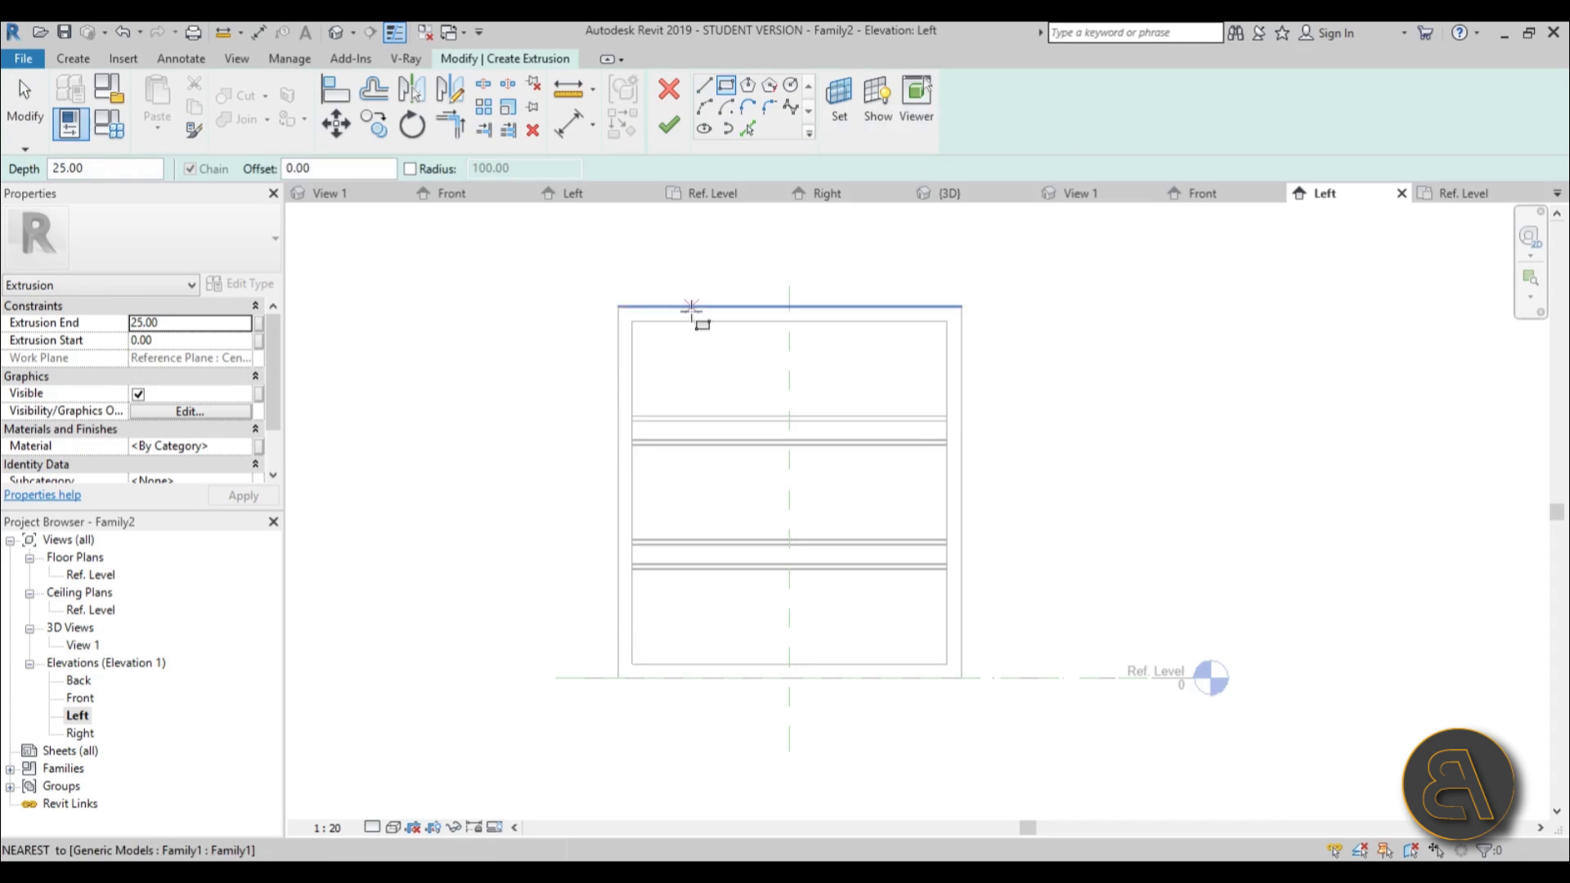
scroll(678, 319, "up", 4)
left_click(562, 320)
left_click(524, 288)
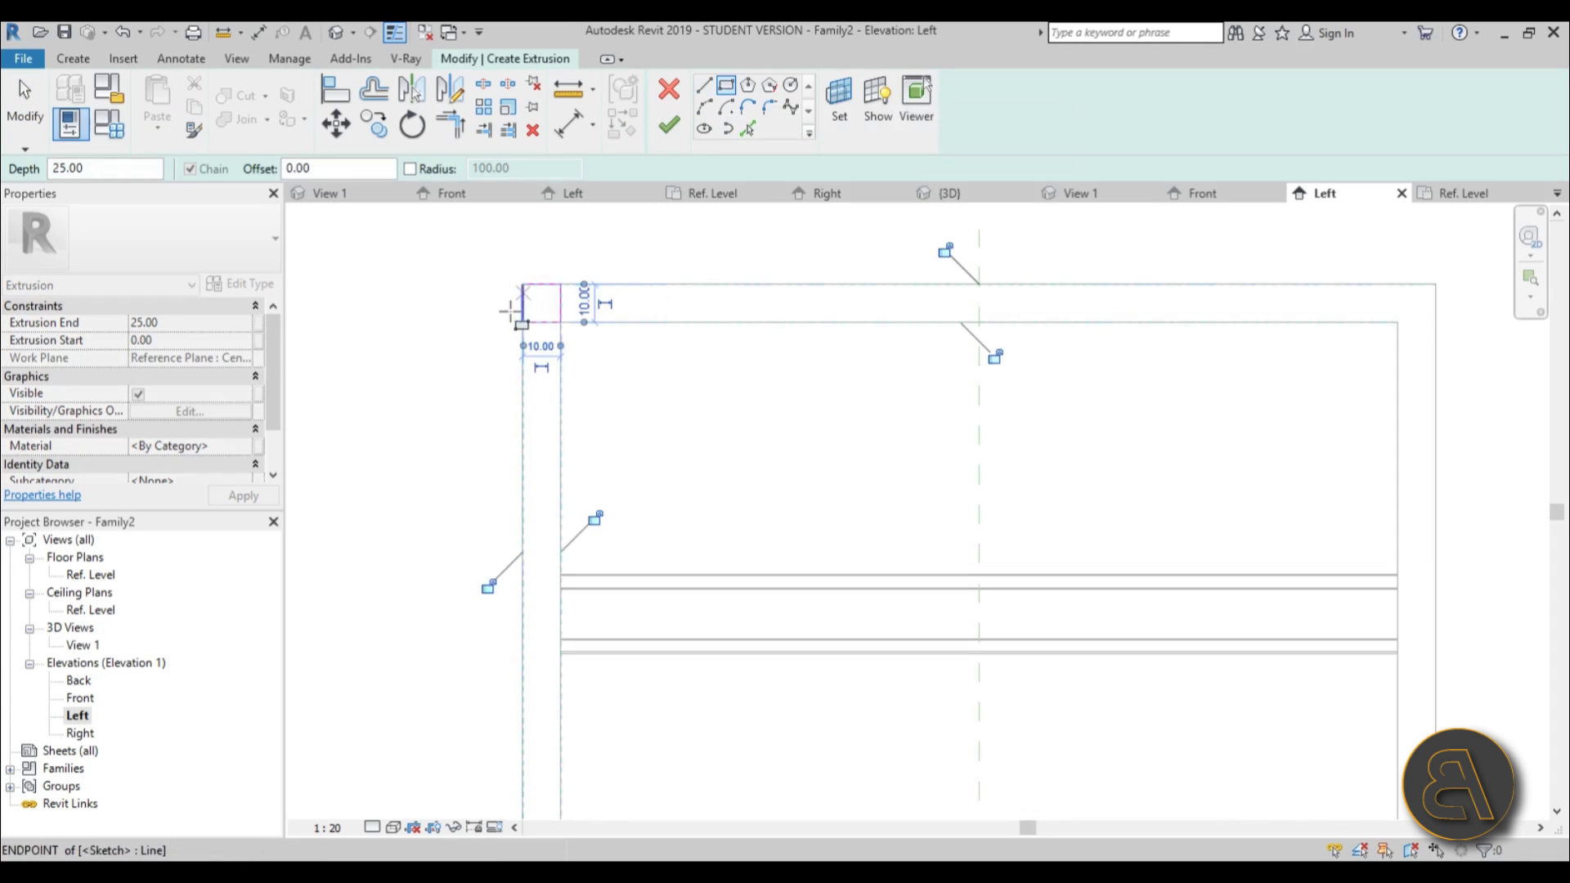
key("Escape")
key("Escape")
- Mirror the corner square about the central vertical reference plane onto the frame's upper-right corner
scroll(587, 344, "down", 4)
left_click_drag(534, 289, 701, 434)
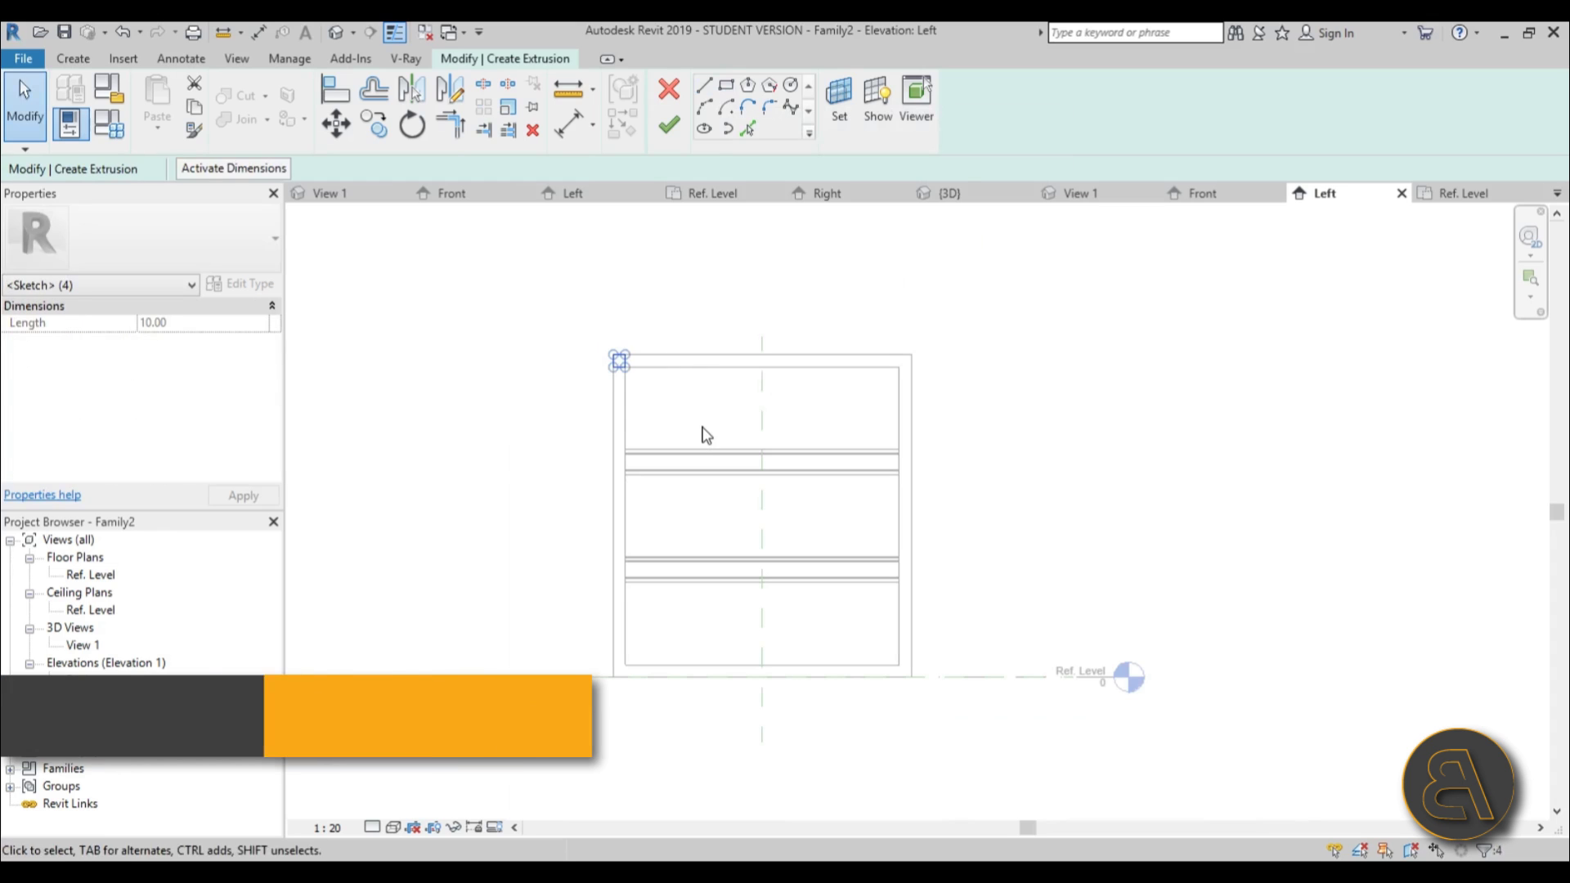
key("m")
key("m")
left_click(756, 427)
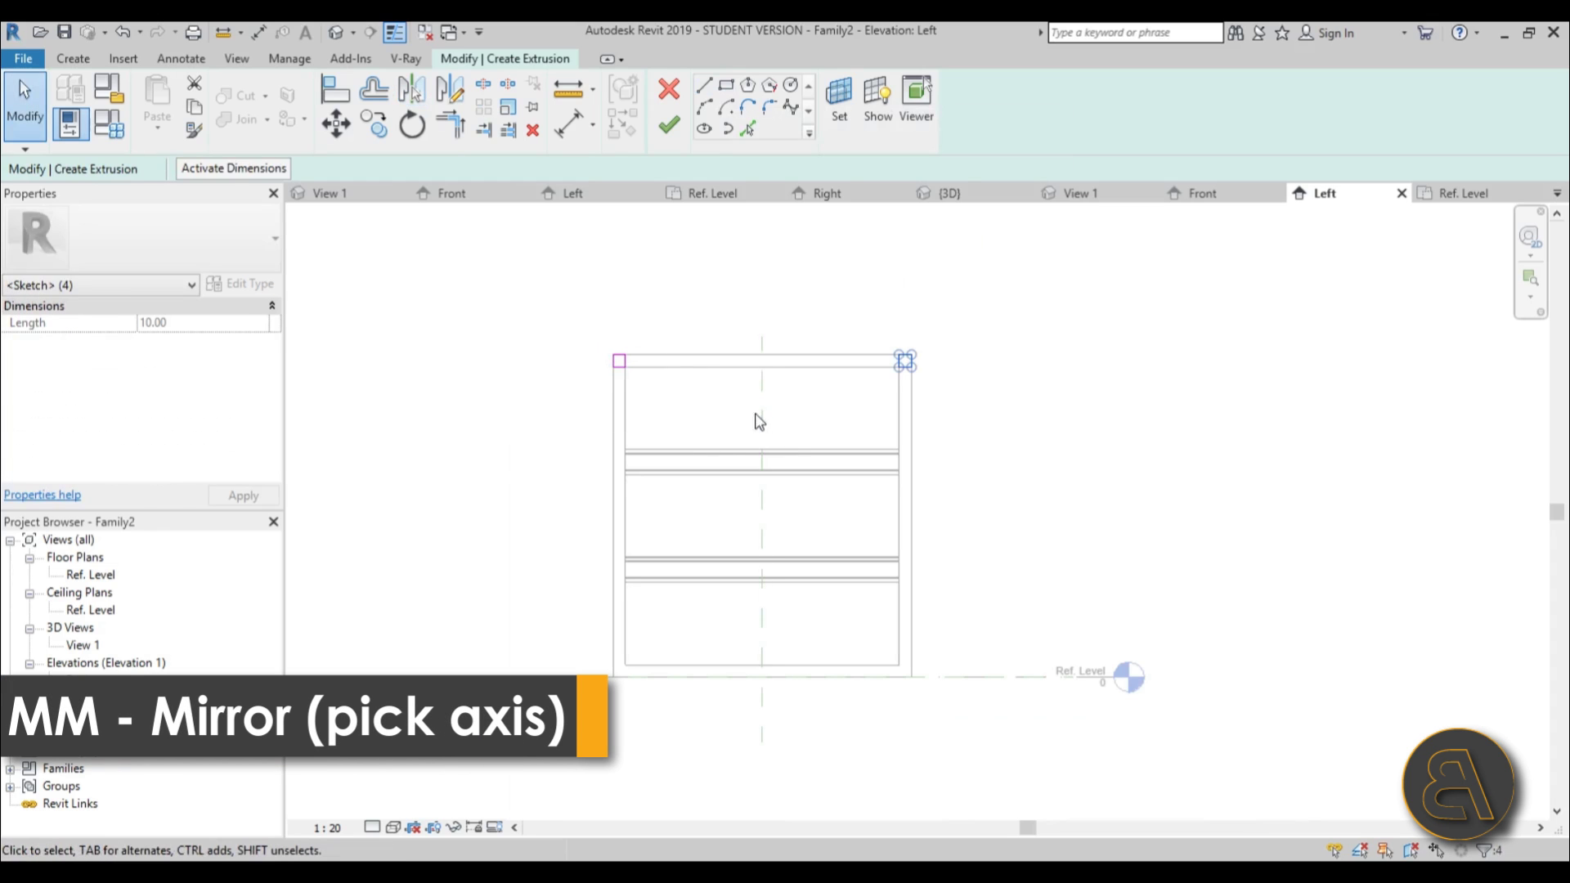
- Mirror both upper squares about a horizontal axis drawn at the frame's mid-height onto the two lower corners
left_click(521, 321)
key("ctrl+Left")
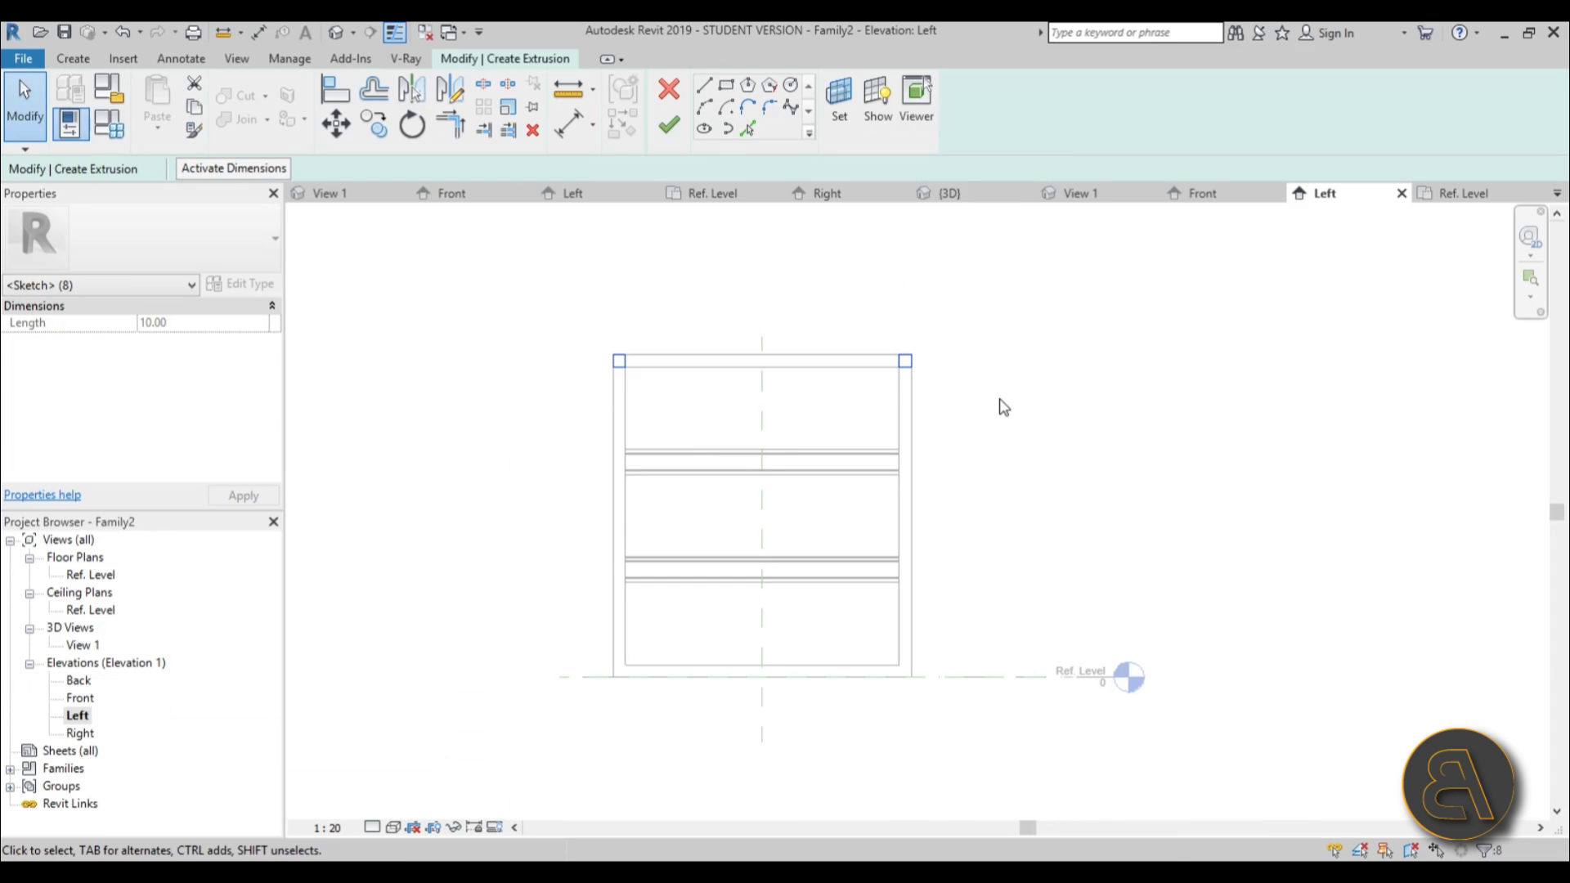
key("d")
key("m")
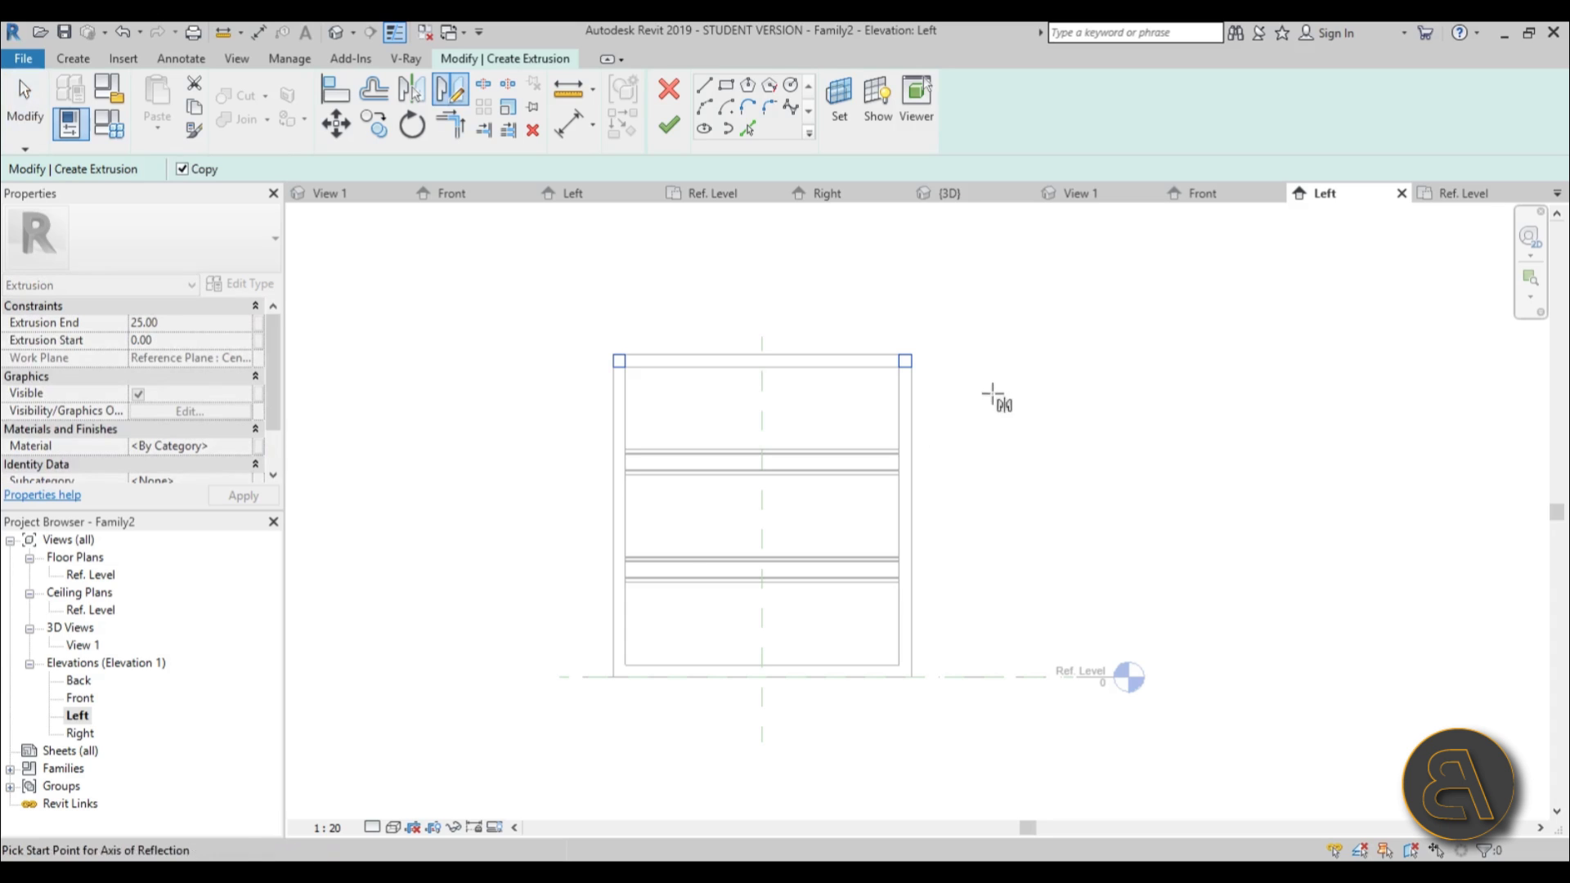
left_click(613, 518)
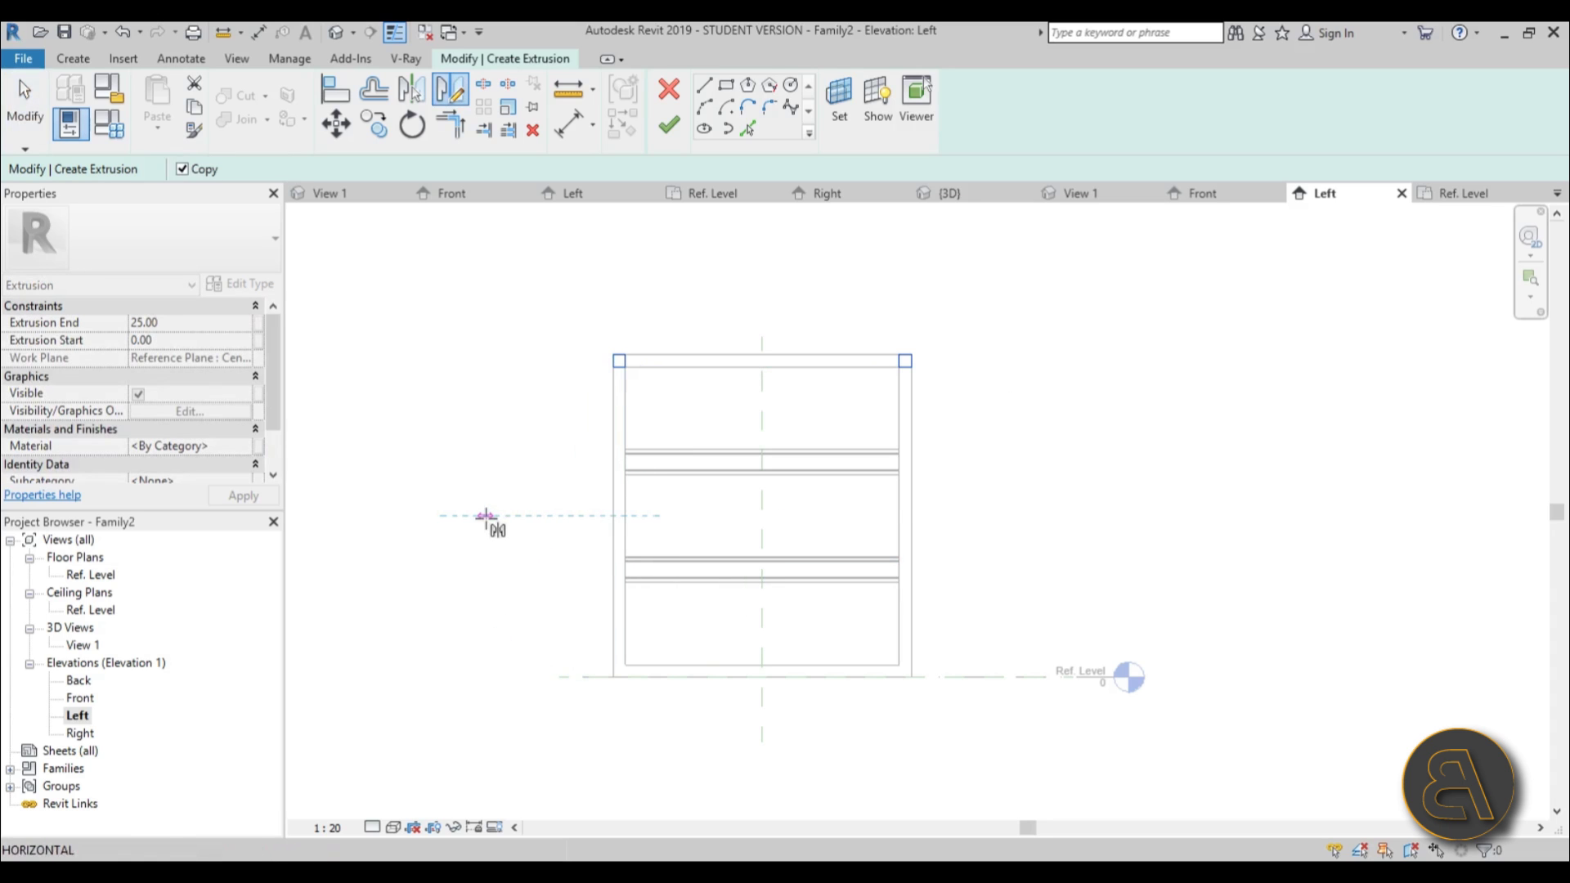
left_click(490, 519)
scroll(855, 684, "up", 5)
left_click(869, 666)
scroll(993, 613, "down", 3)
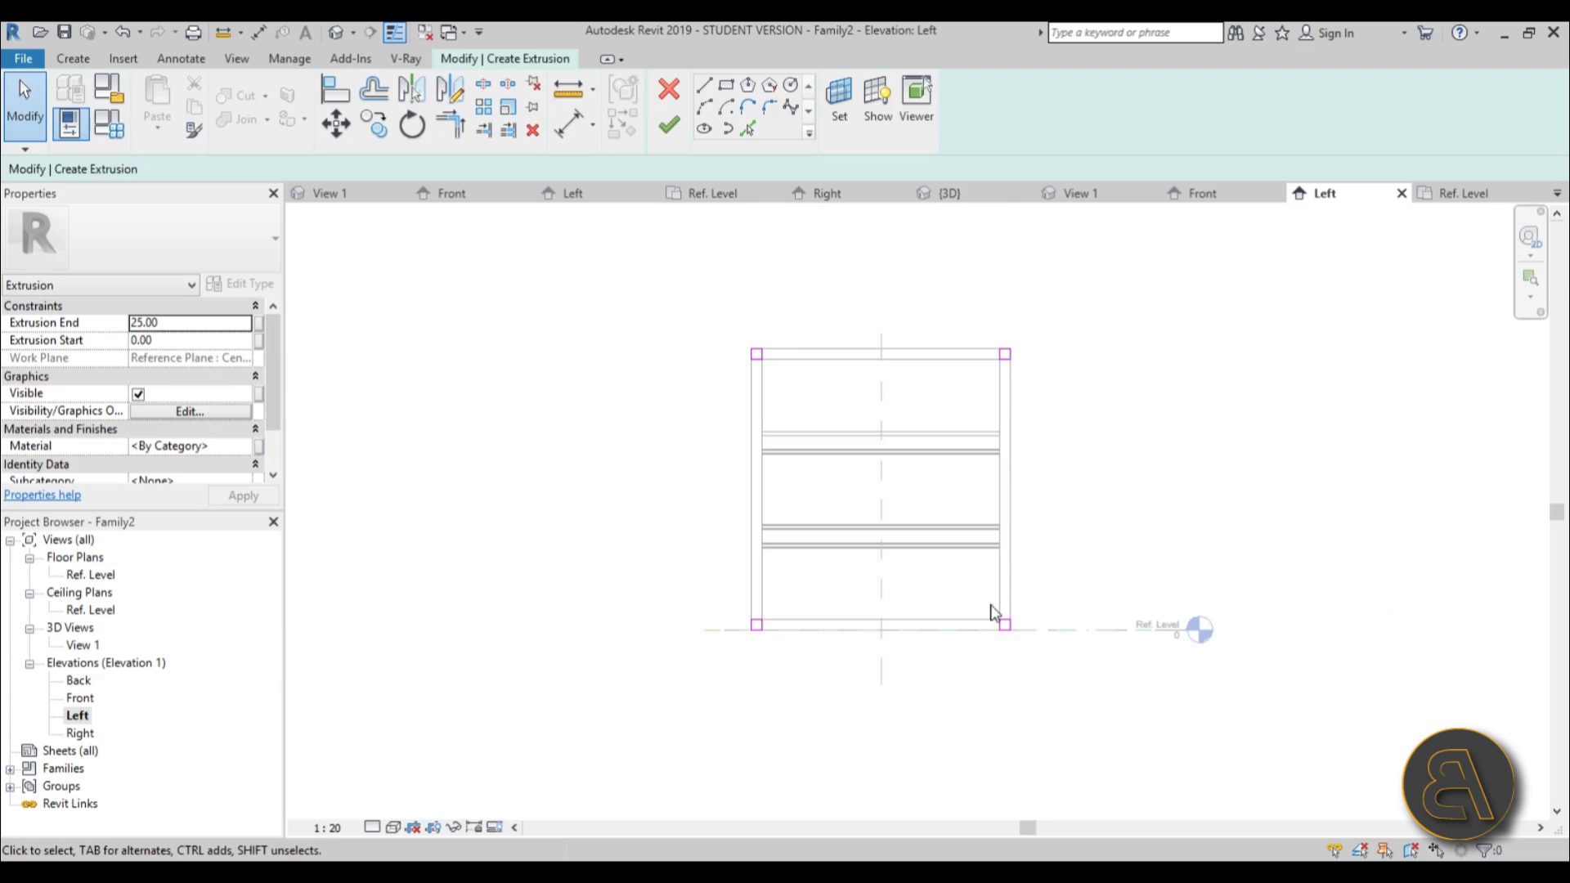
- Assign the Steel, Paint Finish material to the extrusion and finish the four-square sketch
left_click(232, 448)
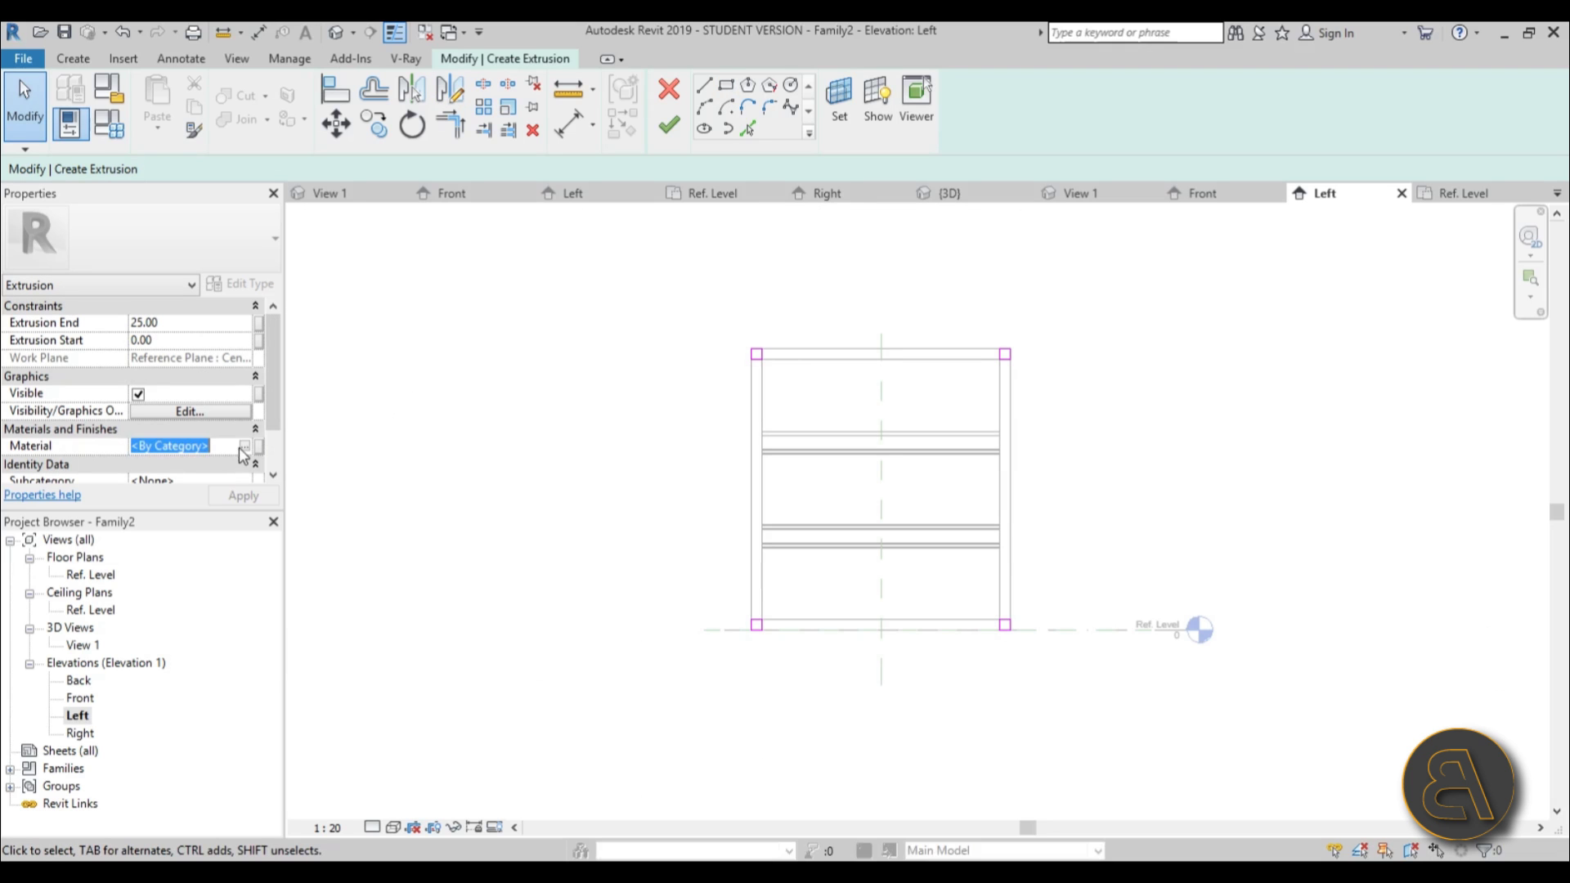
left_click(247, 455)
double_click(354, 161)
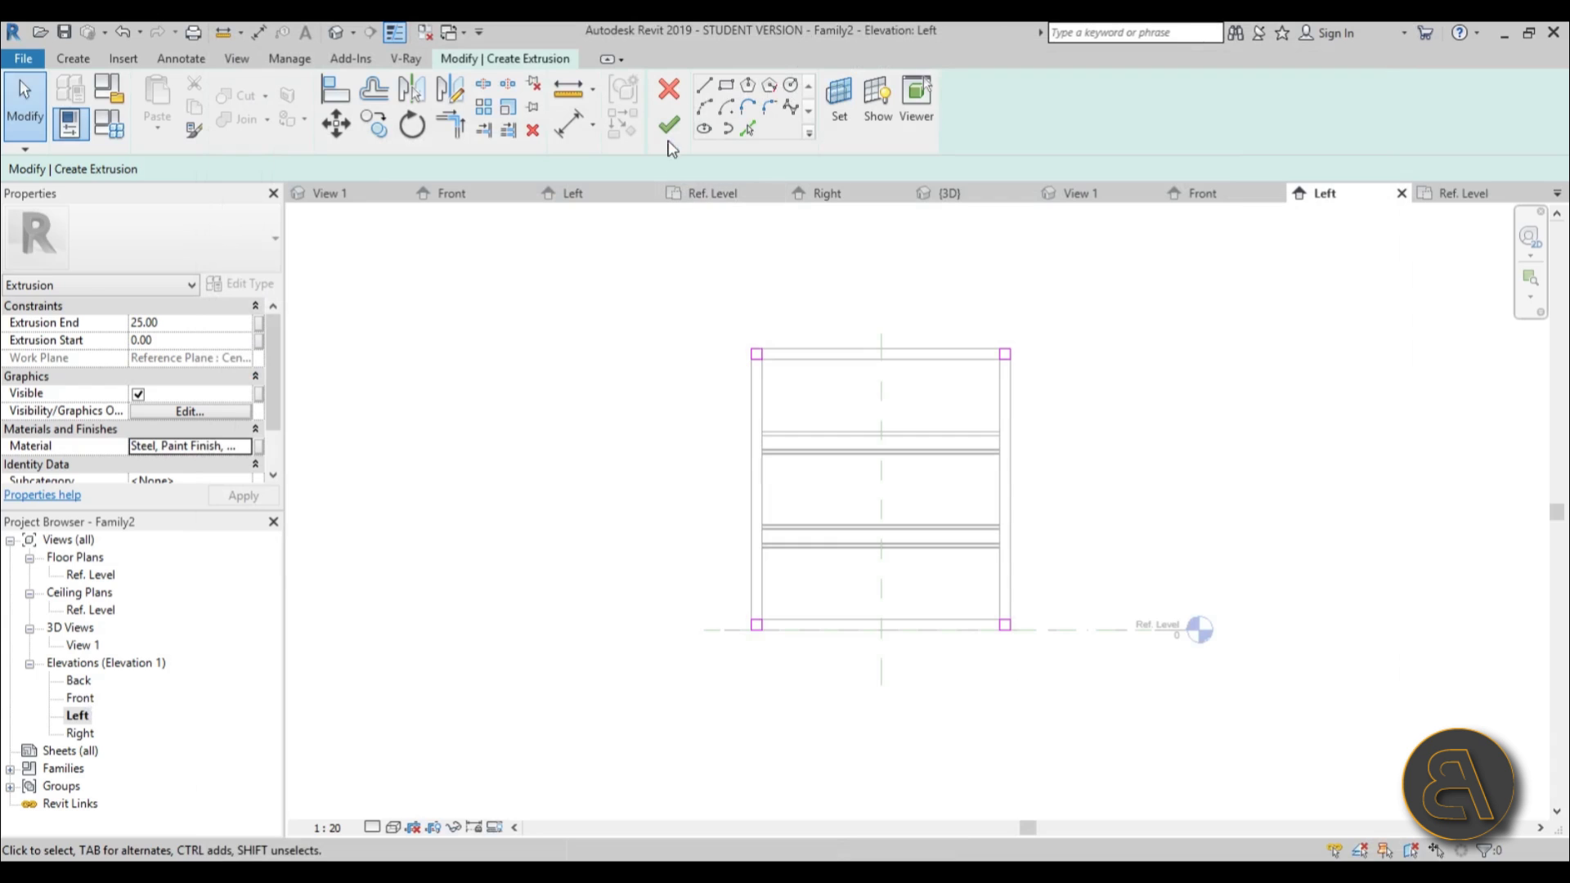
left_click(669, 125)
- In the Front elevation, stretch the extrusion's left end to the left outer reference plane and lock it there
double_click(80, 698)
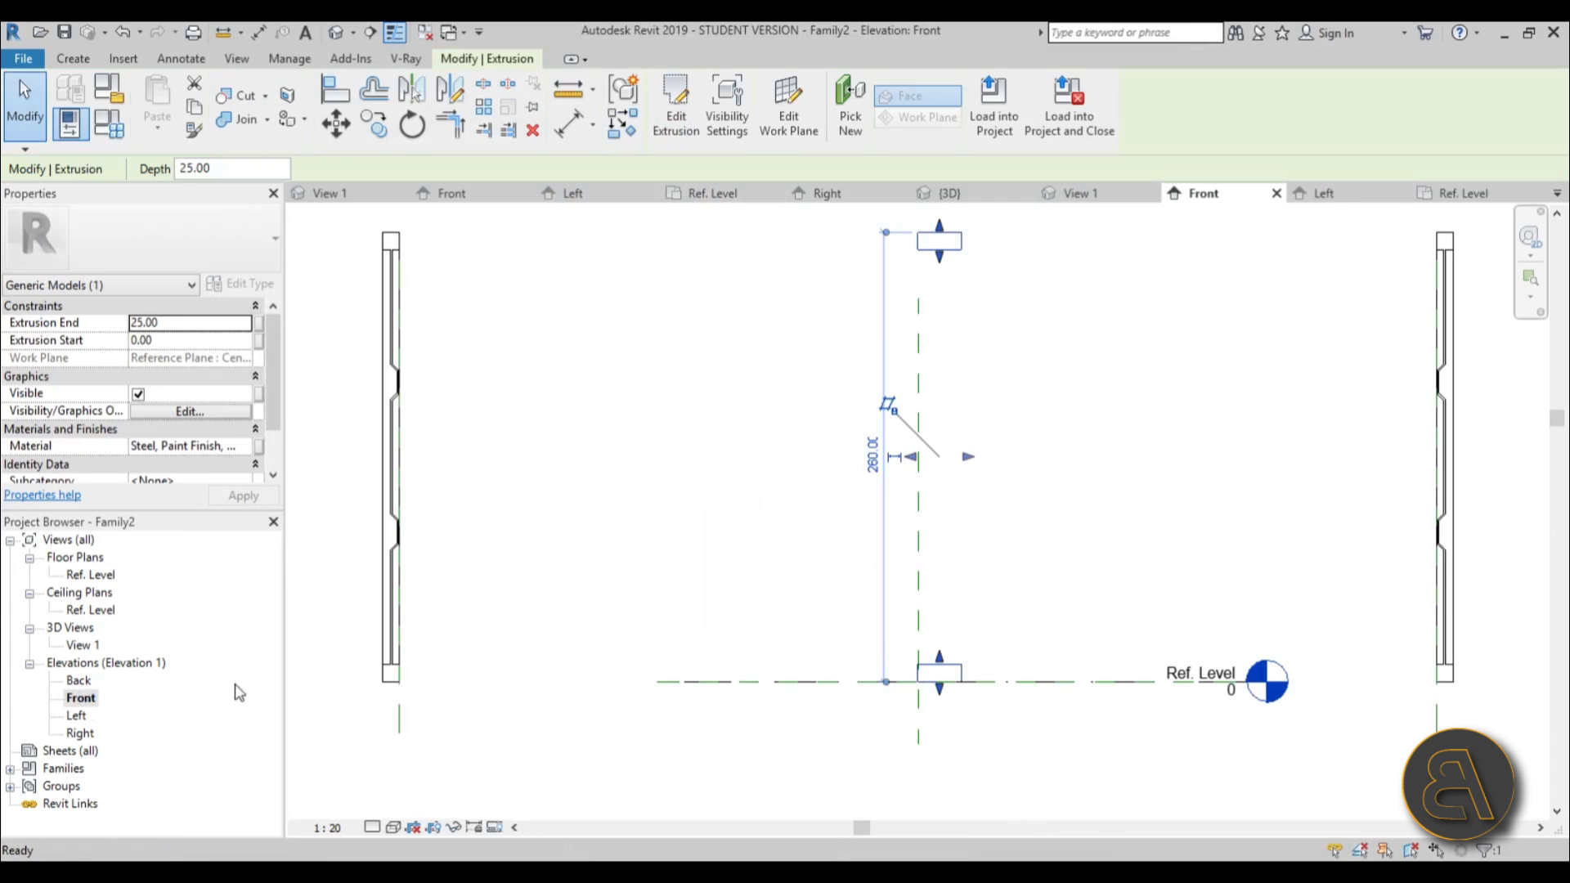
scroll(820, 551, "down", 2)
scroll(824, 537, "up", 2)
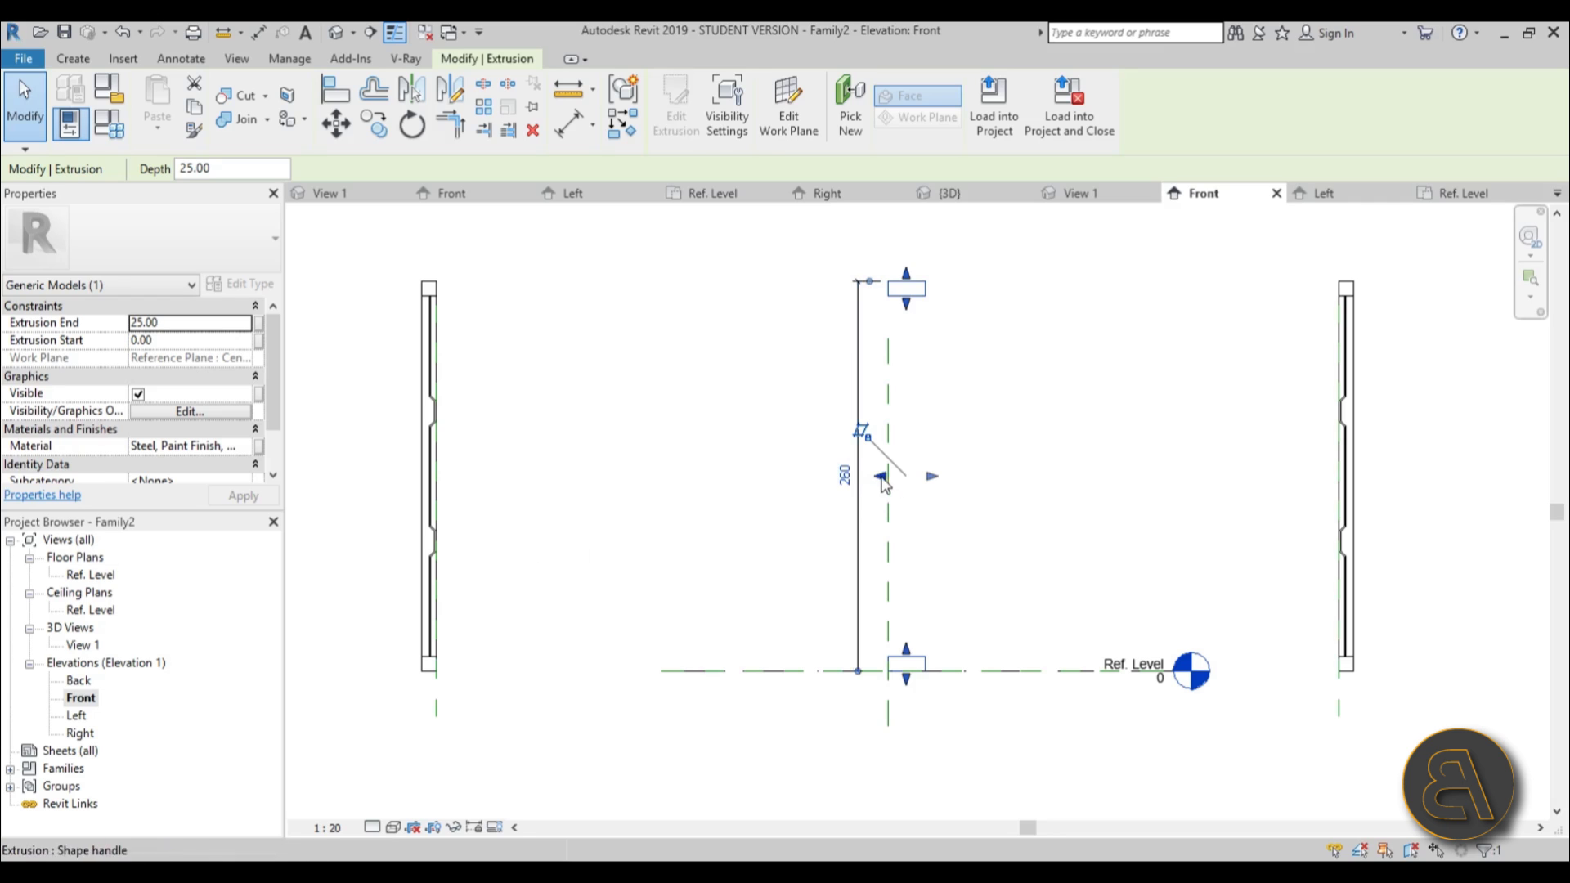
key("Escape")
left_click(861, 517)
key("Escape")
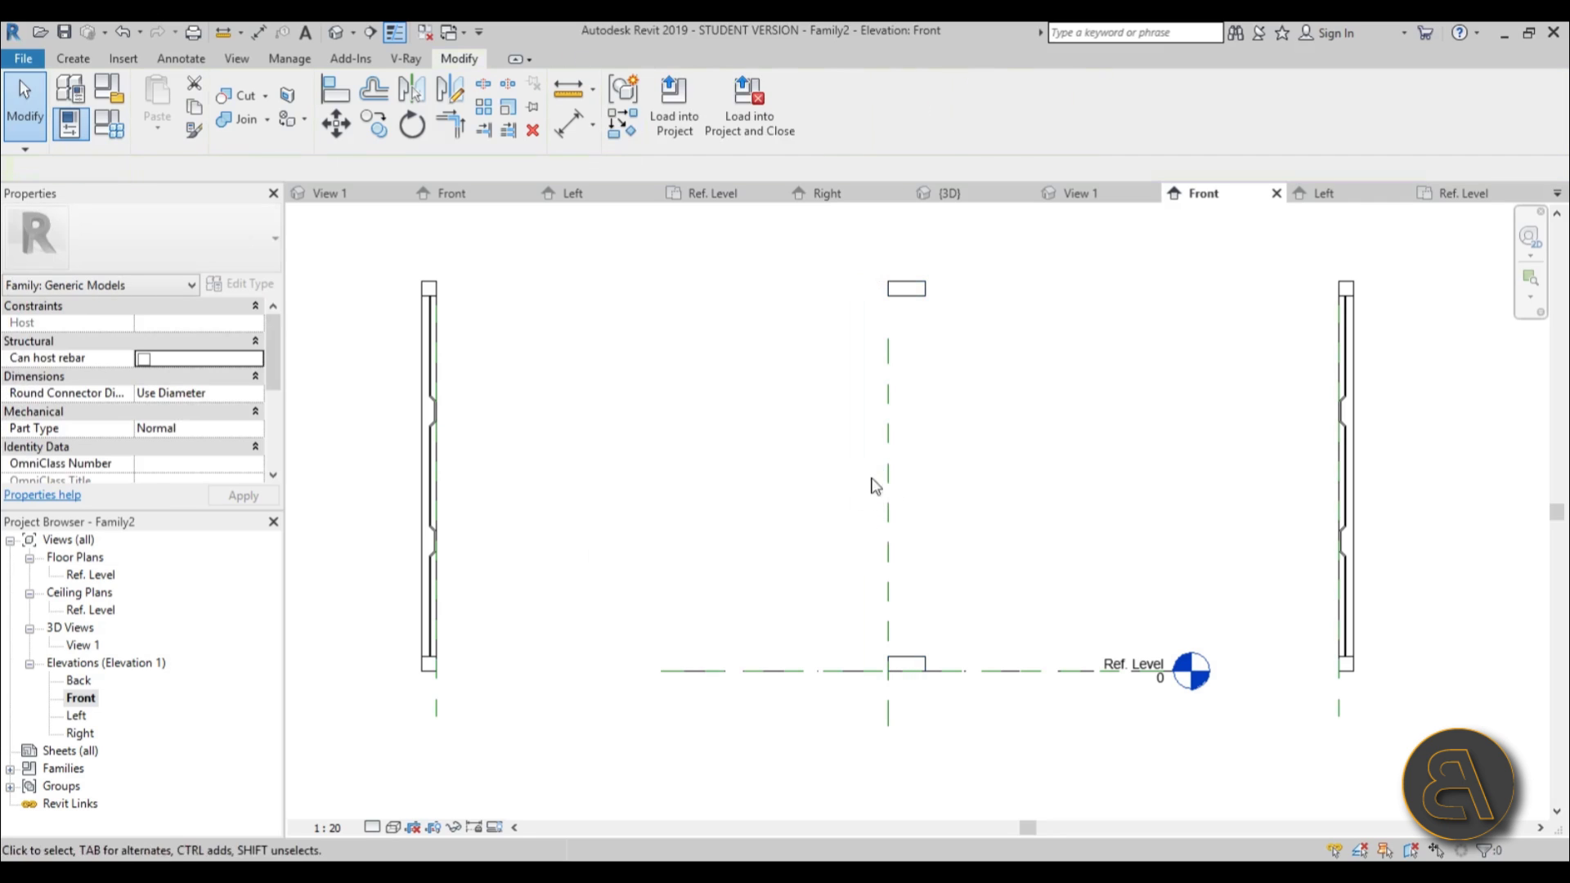
left_click(880, 483)
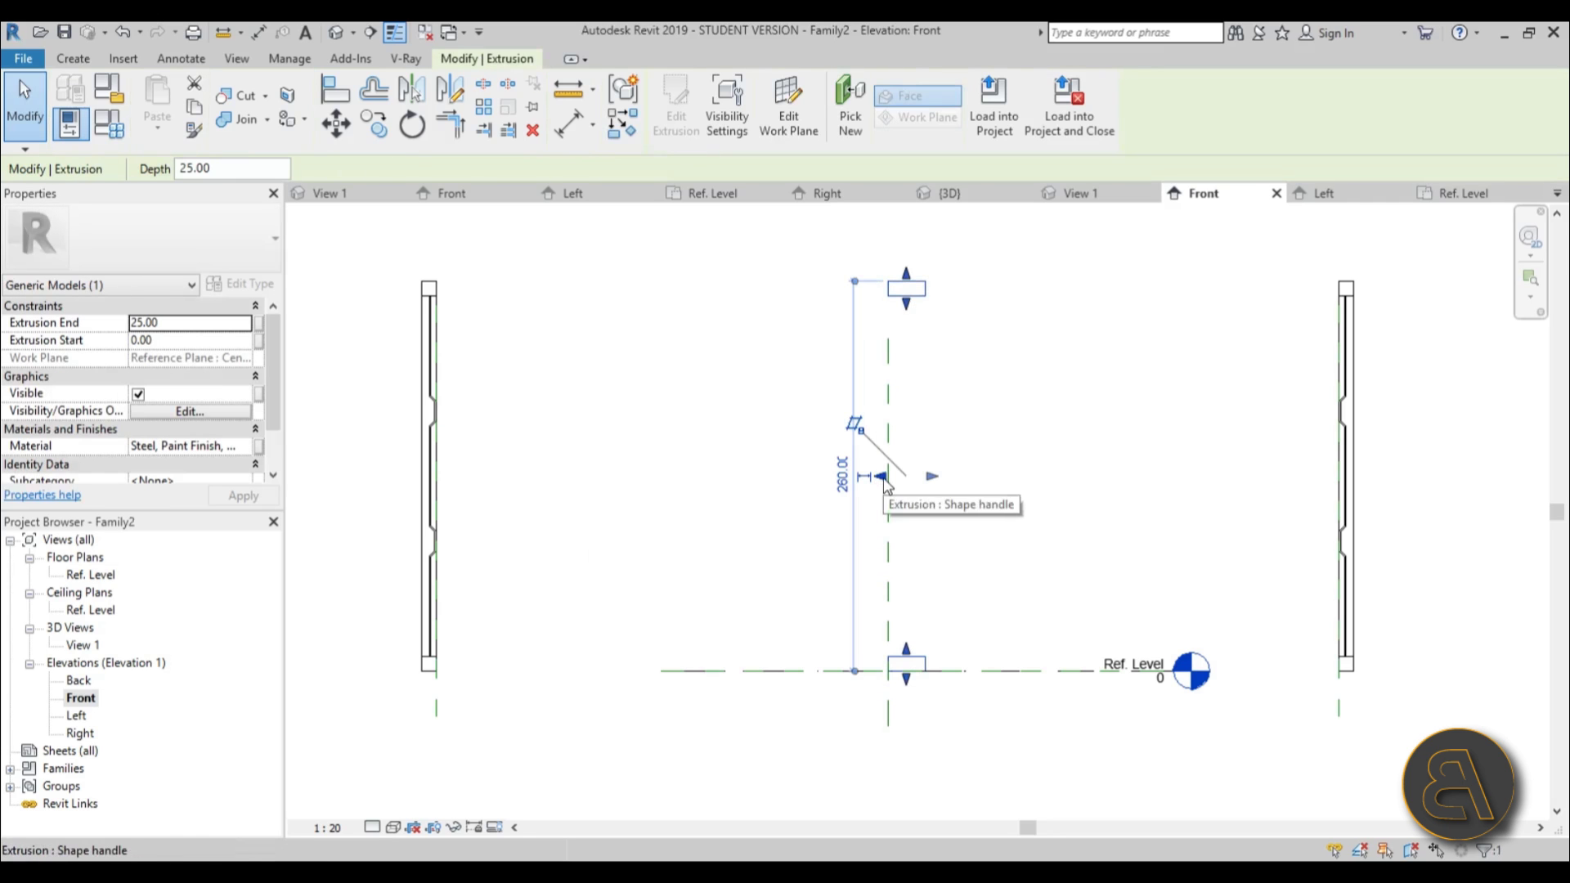
left_click_drag(884, 487, 440, 495)
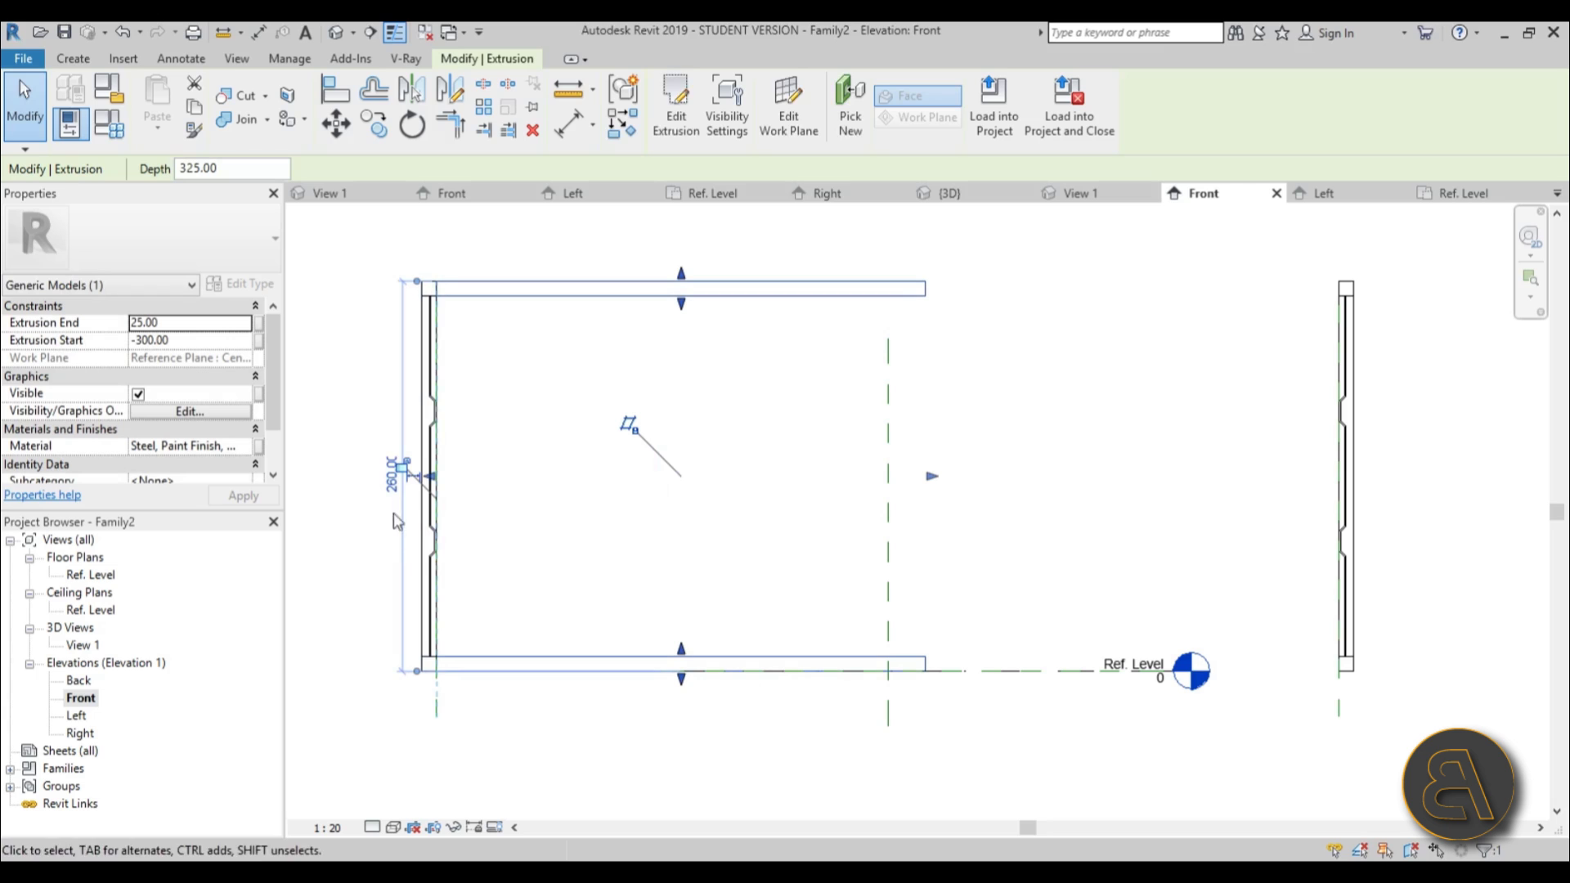
scroll(411, 471, "up", 3)
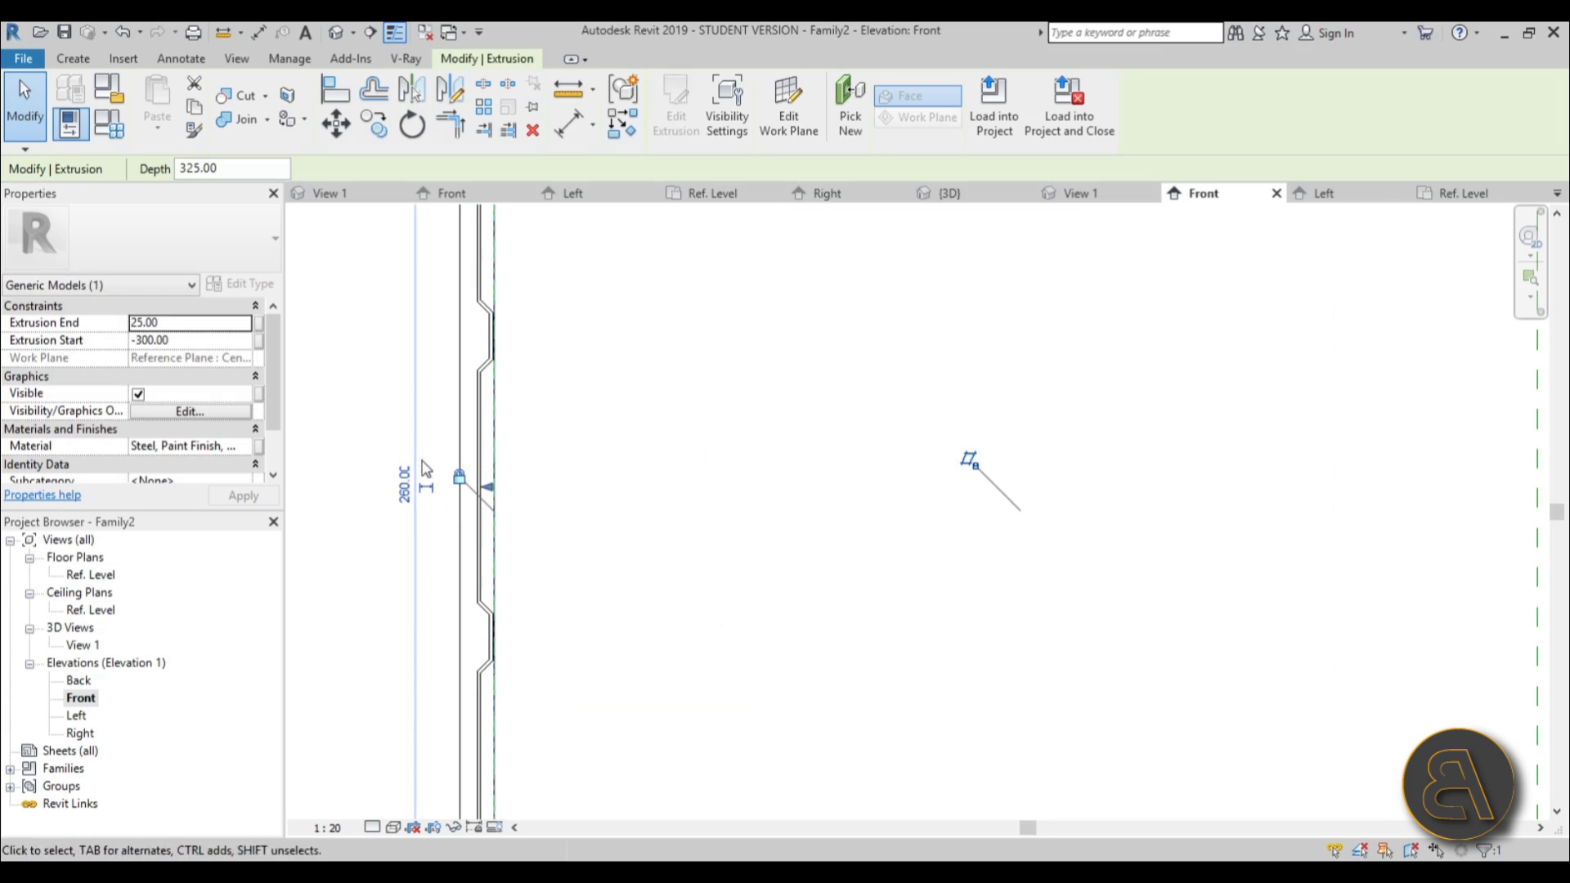
scroll(382, 524, "down", 5)
- Stretch the extrusion's right end to the right outer reference plane
scroll(589, 512, "up", 1)
left_click_drag(594, 517, 949, 544)
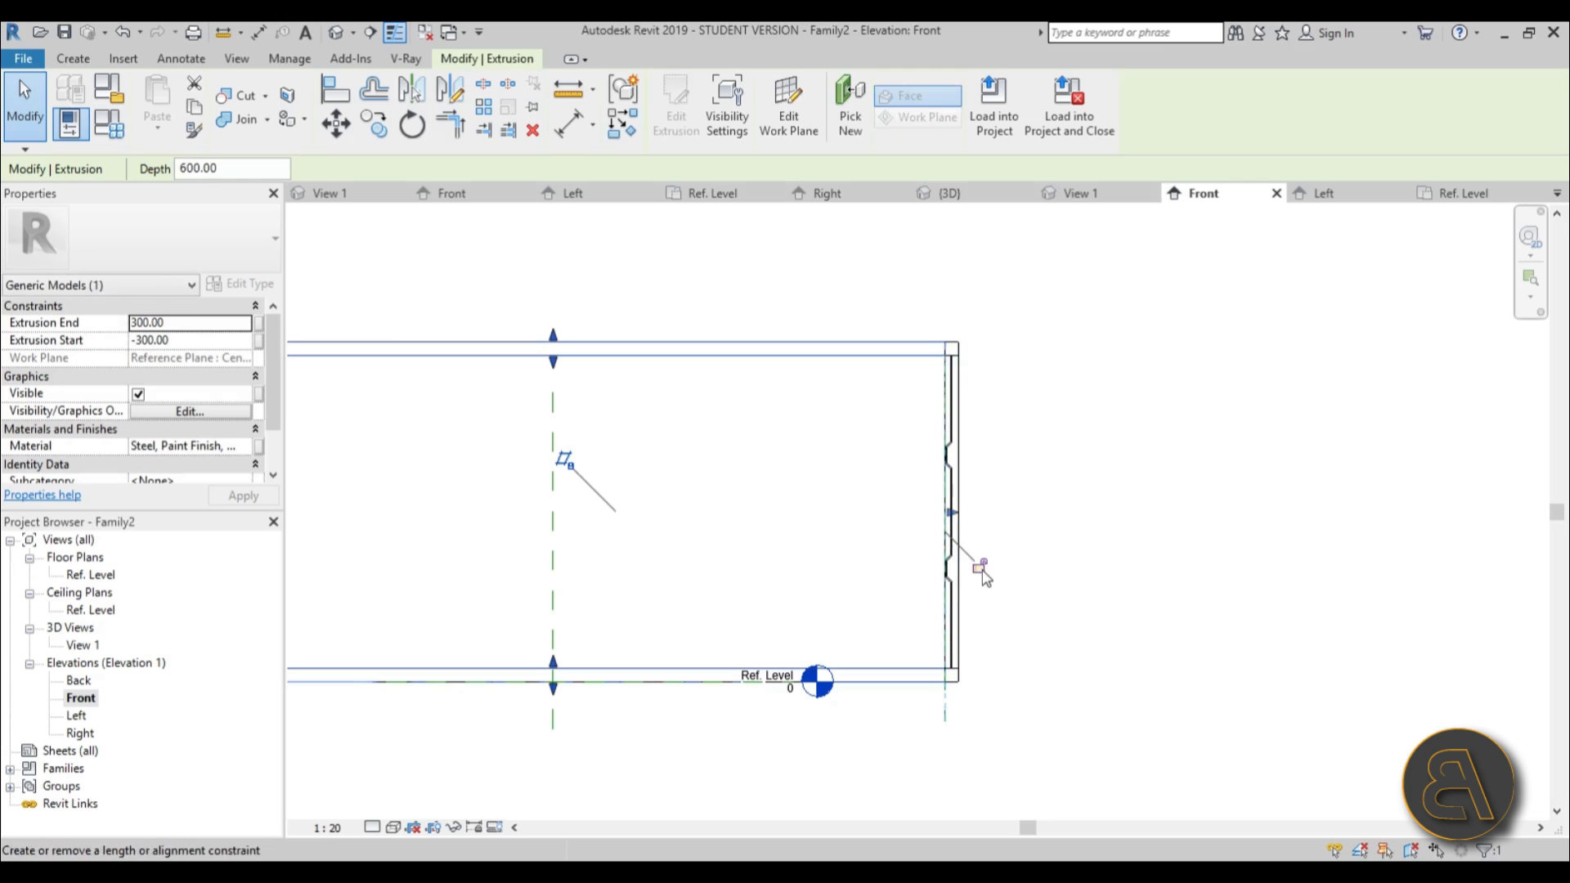
left_click(1138, 537)
scroll(651, 174, "down", 2)
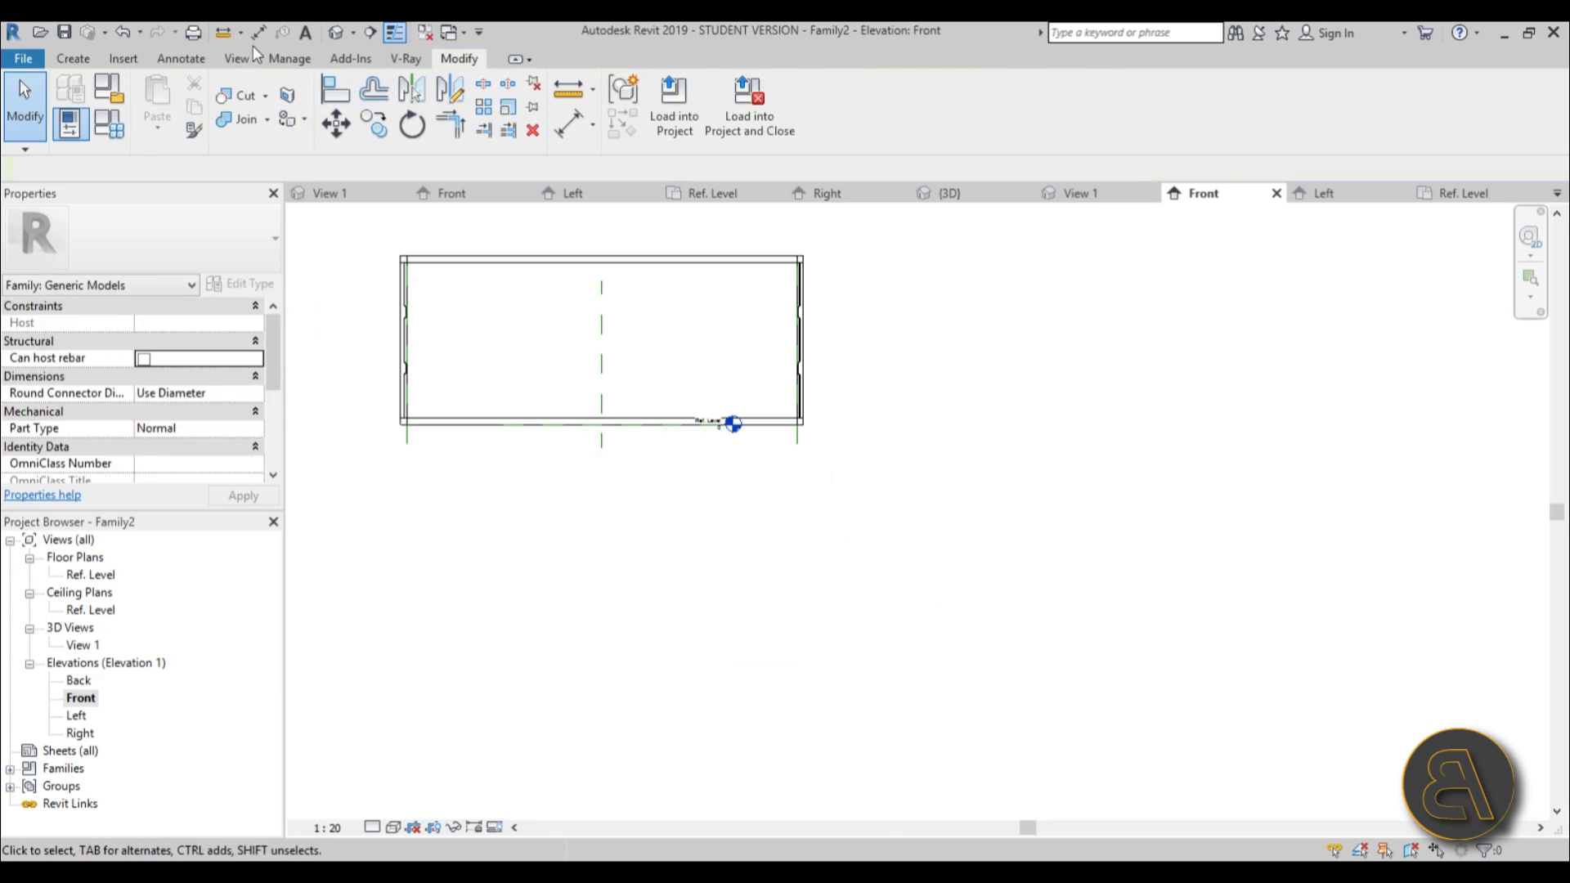
- Open the default 3D view and examine the frame formed by the rails and end panels
left_click(337, 31)
middle_click_drag(855, 414, 1236, 369, "shift")
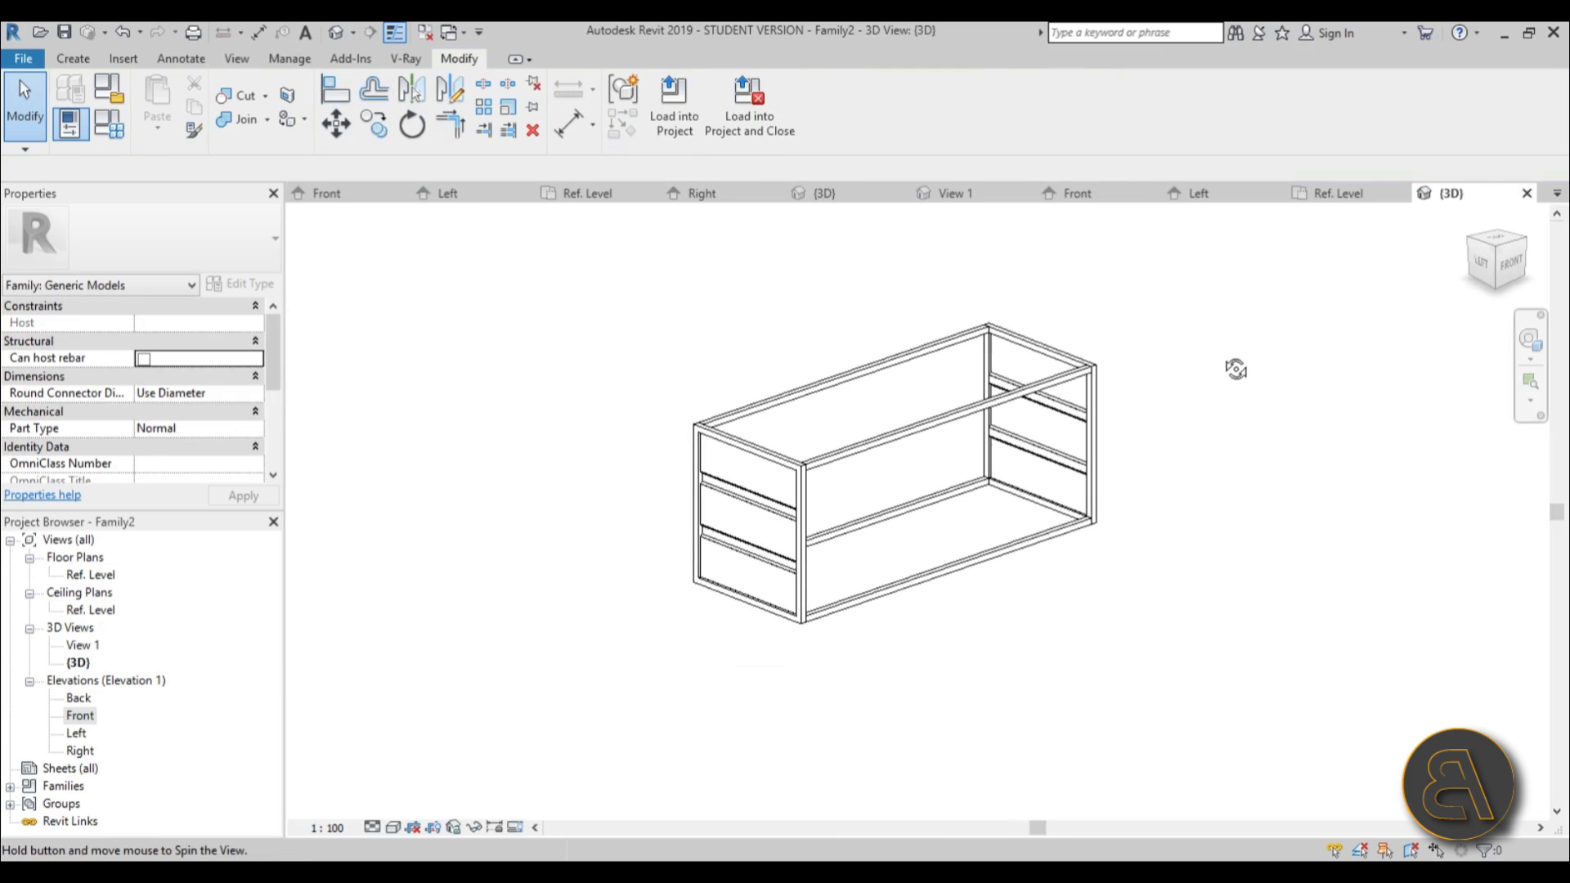
scroll(1075, 392, "up", 4)
- Try to join the long rail extrusion's geometry with the end panel
key("j")
key("g")
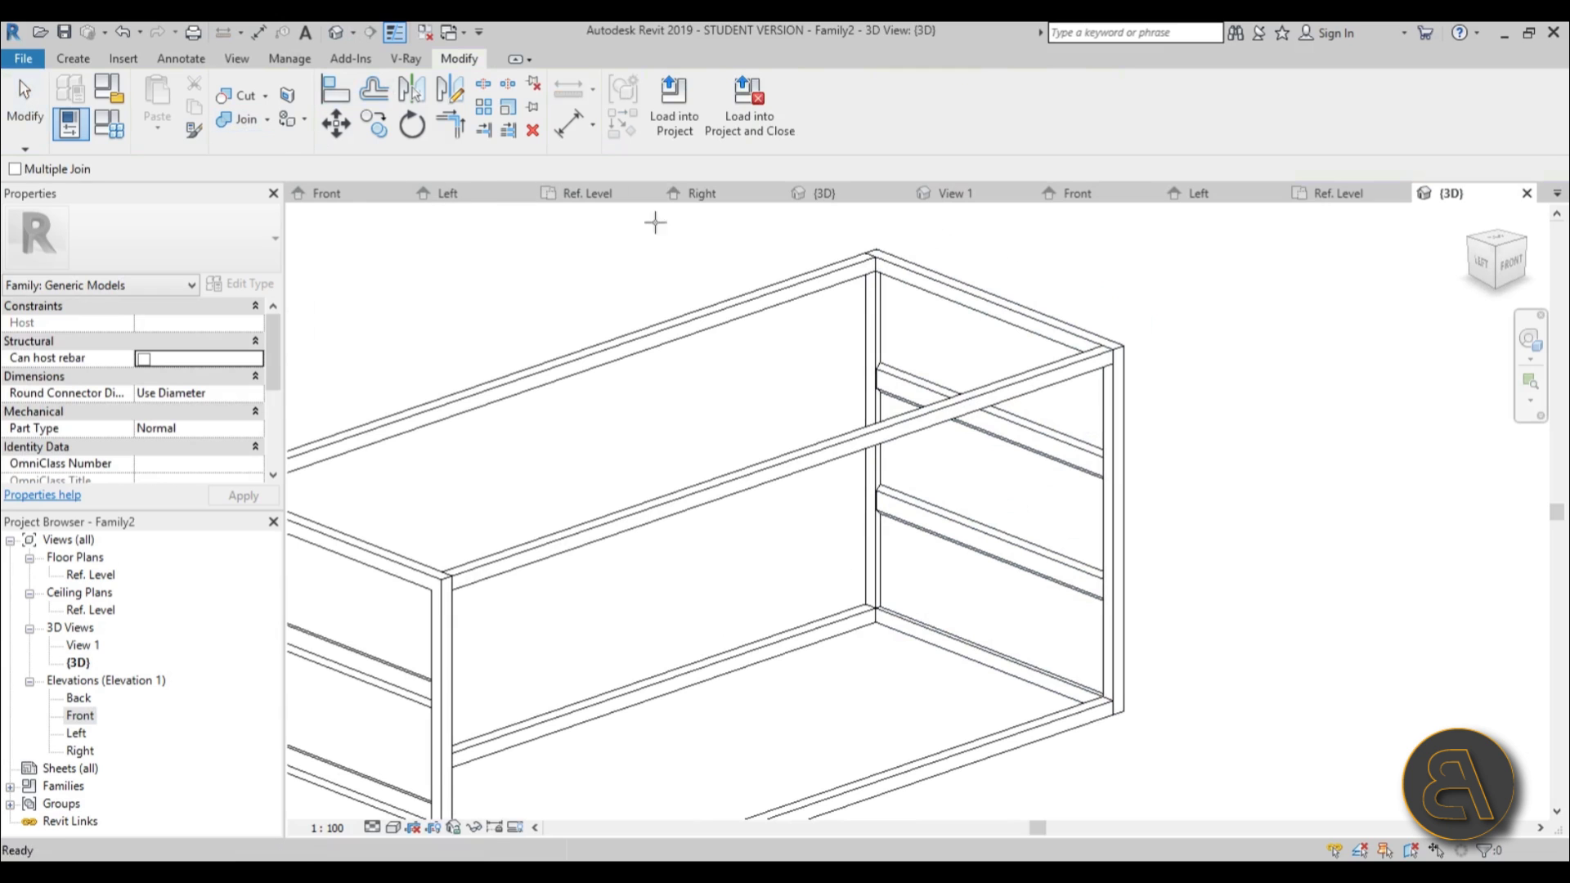
left_click(806, 277)
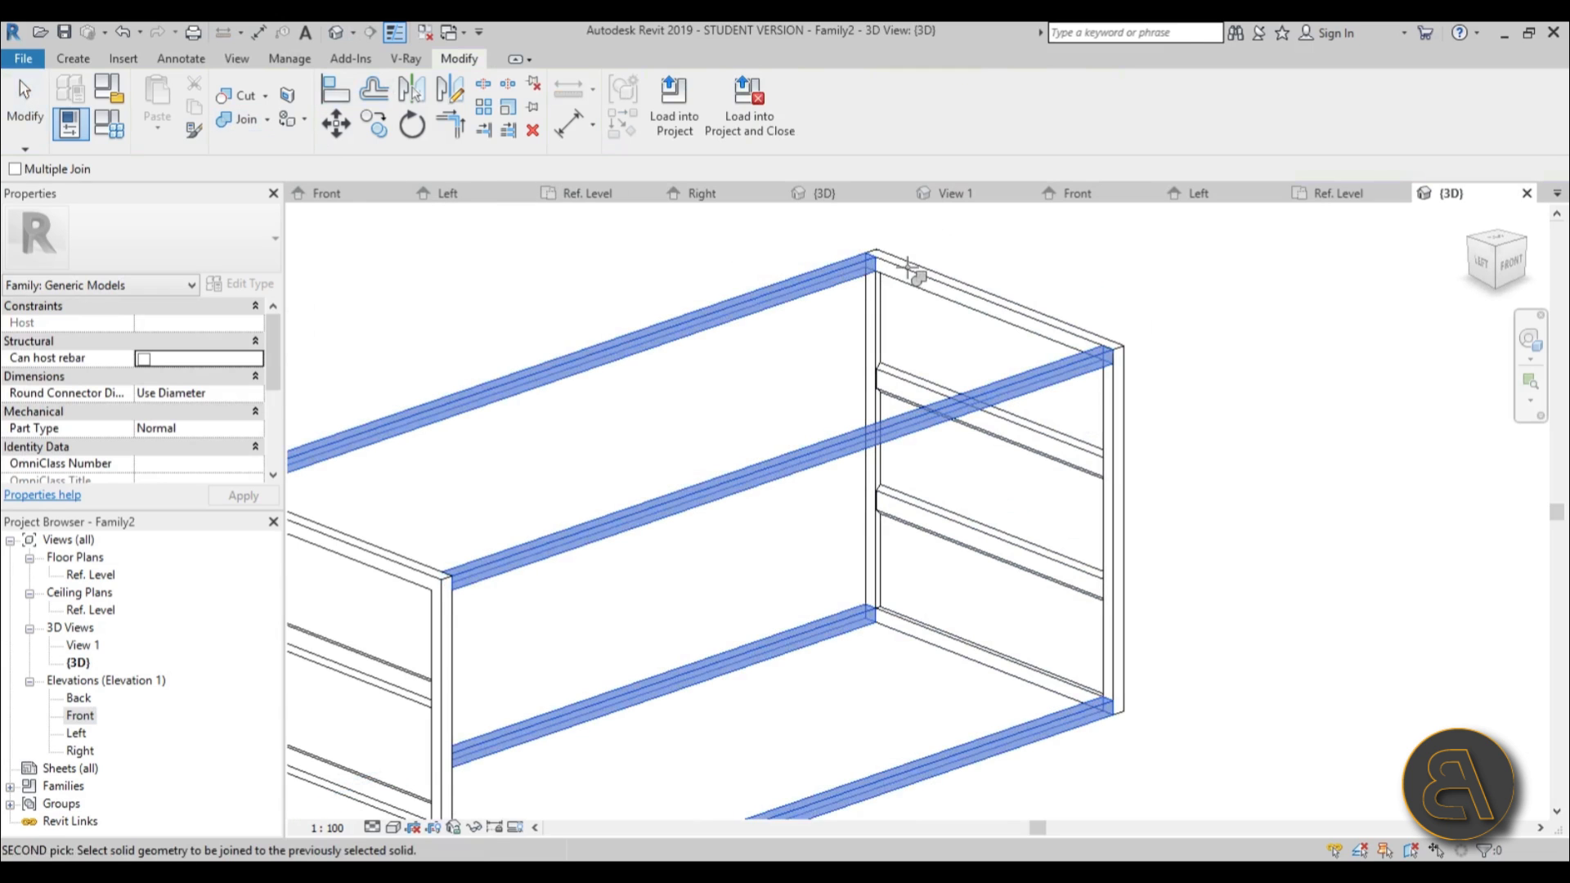
left_click(850, 284)
key("Escape")
scroll(999, 305, "down", 4)
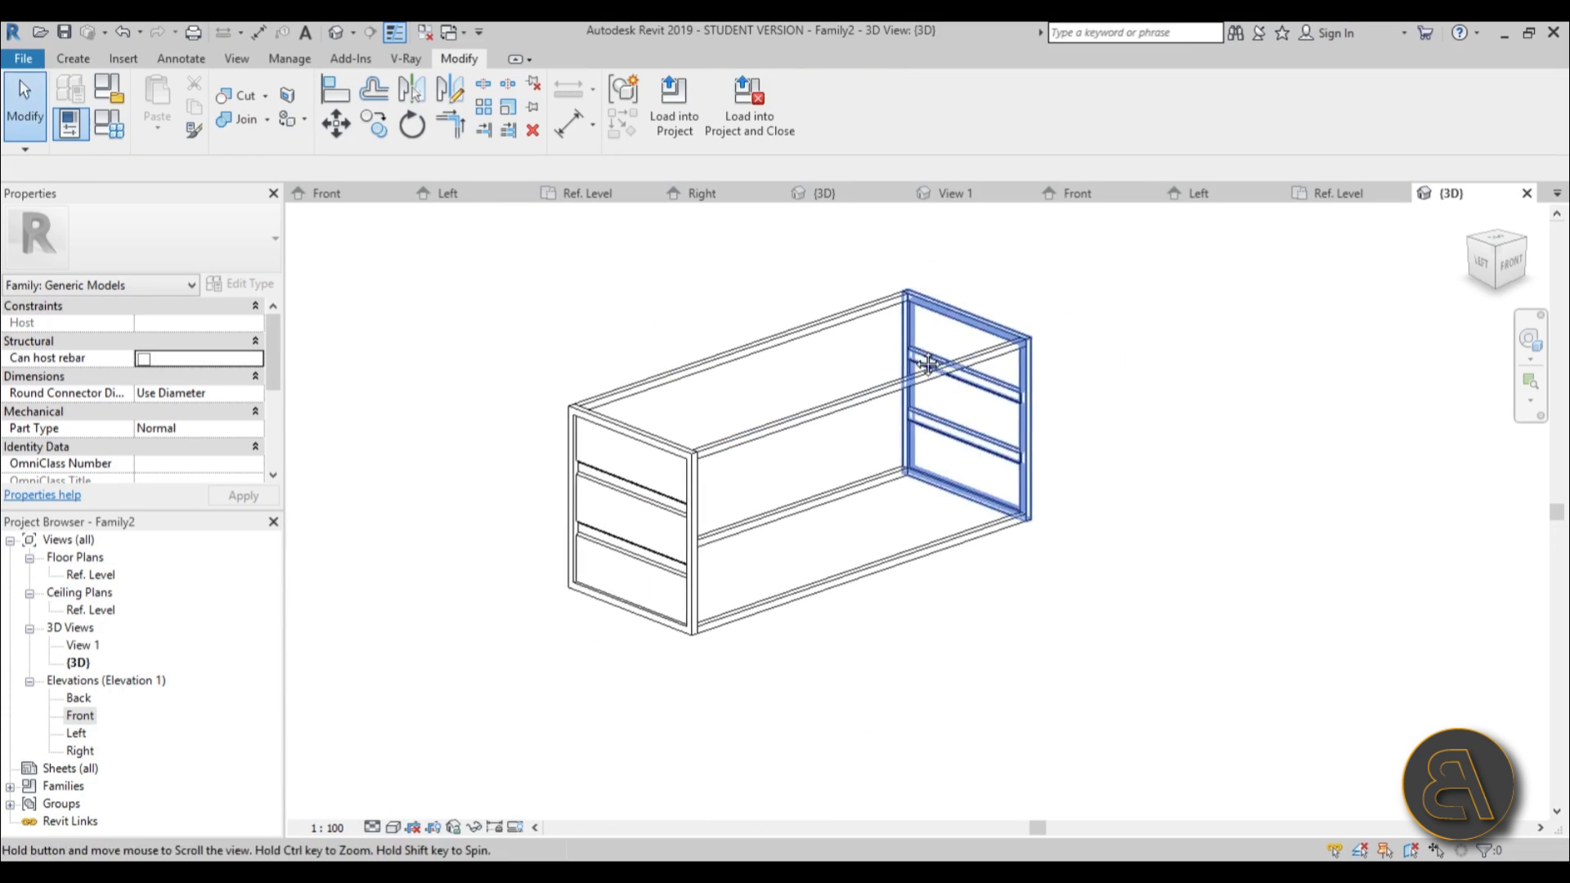
middle_click_drag(928, 364, 827, 624, "shift")
scroll(822, 628, "up", 3)
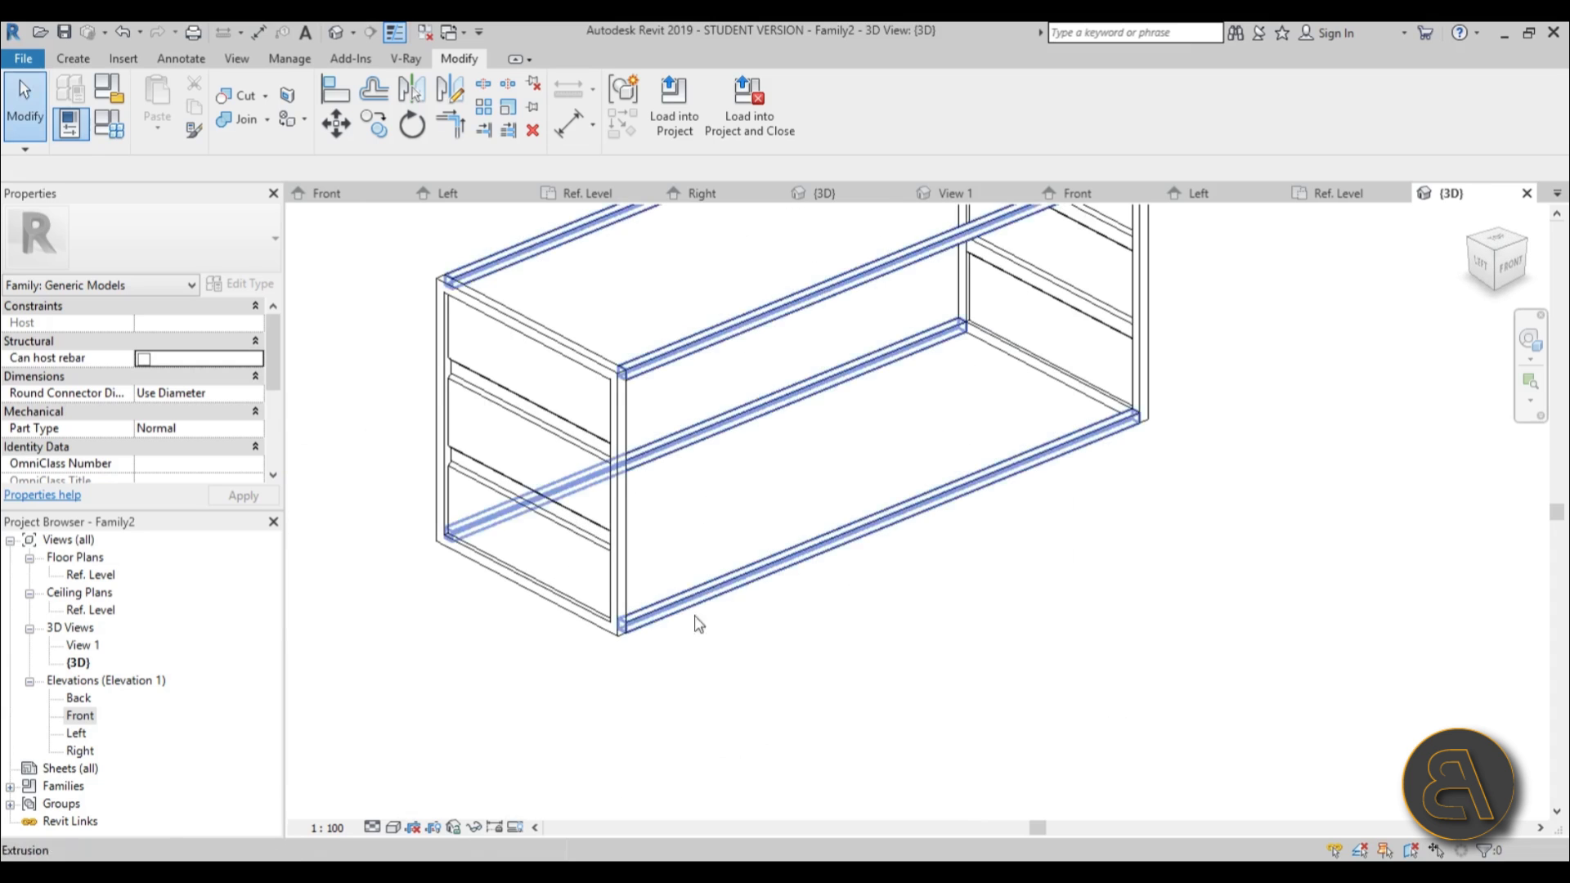
scroll(673, 666, "down", 3)
scroll(596, 666, "up", 1)
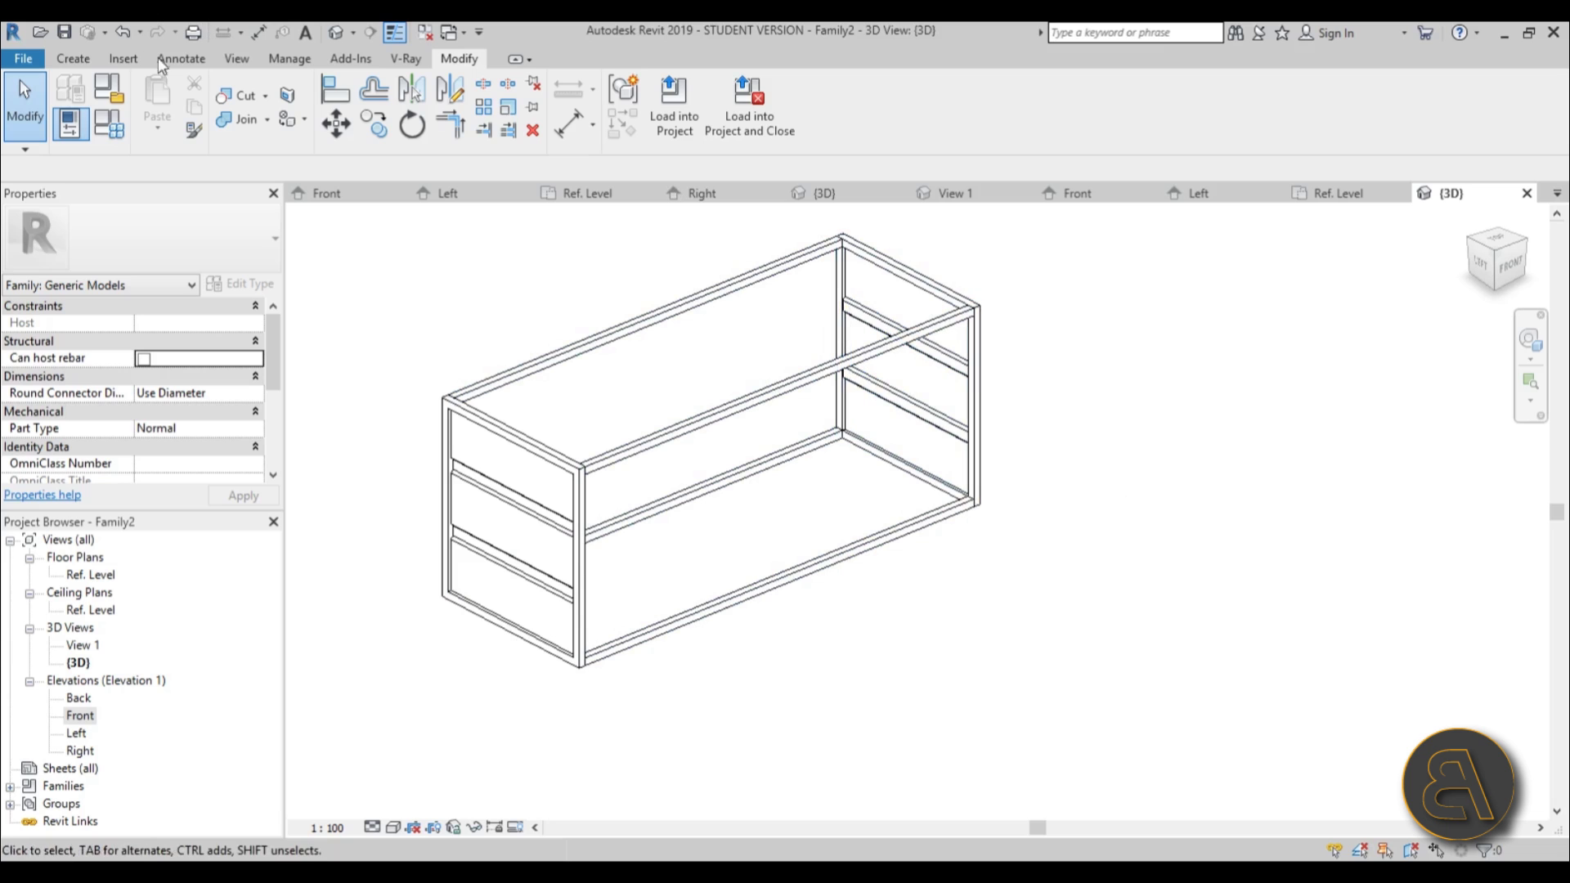
- Create a new family from the English Metric Generic Model template
left_click(78, 62)
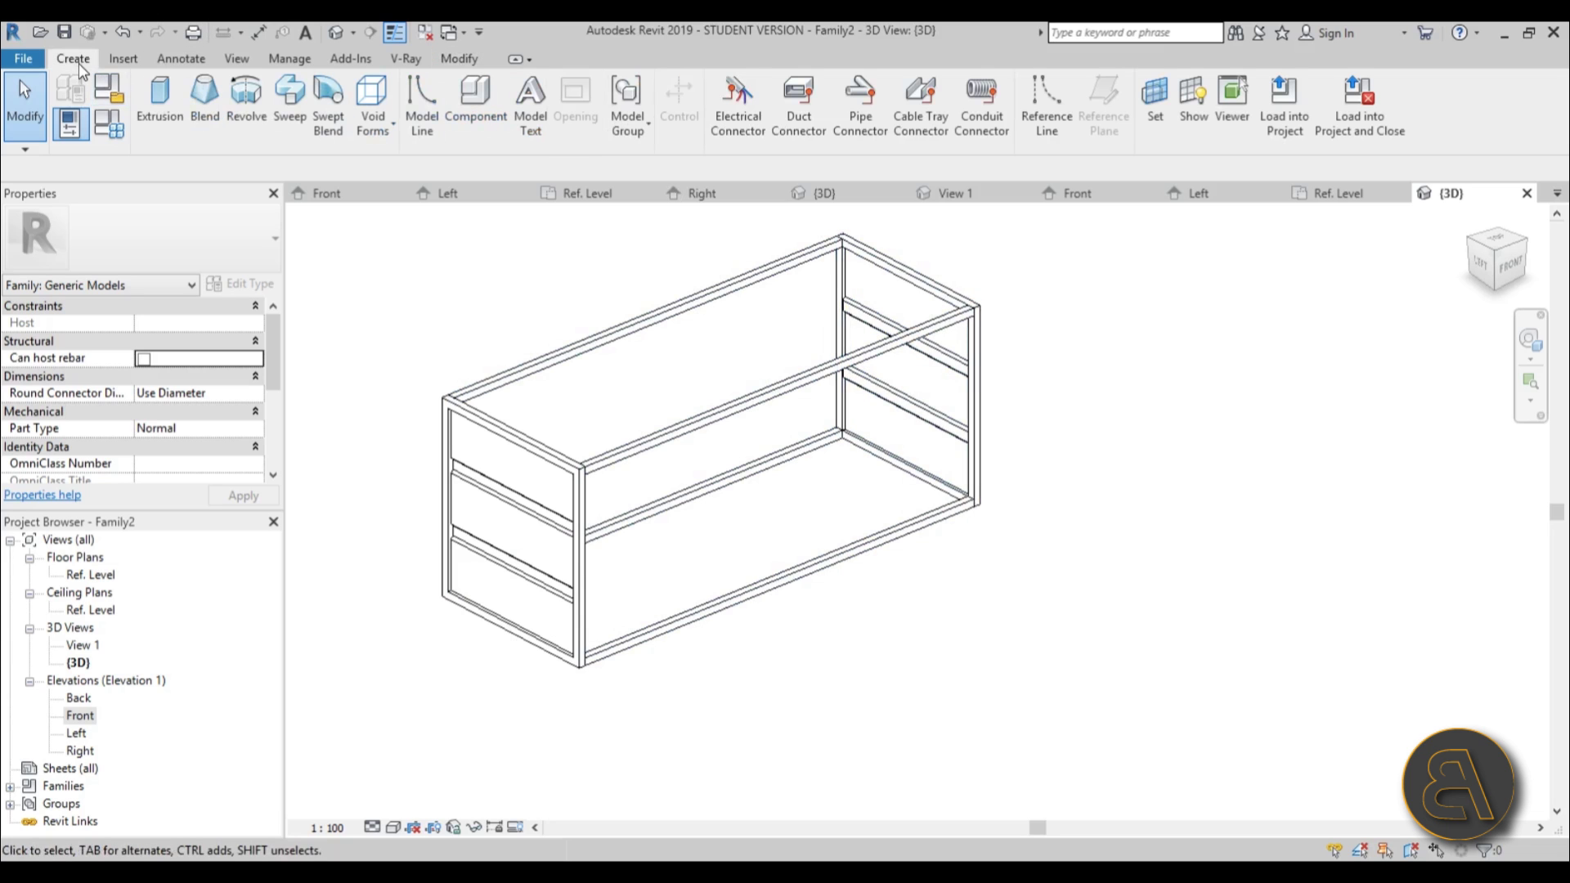
left_click(23, 61)
mouse_move(90, 143)
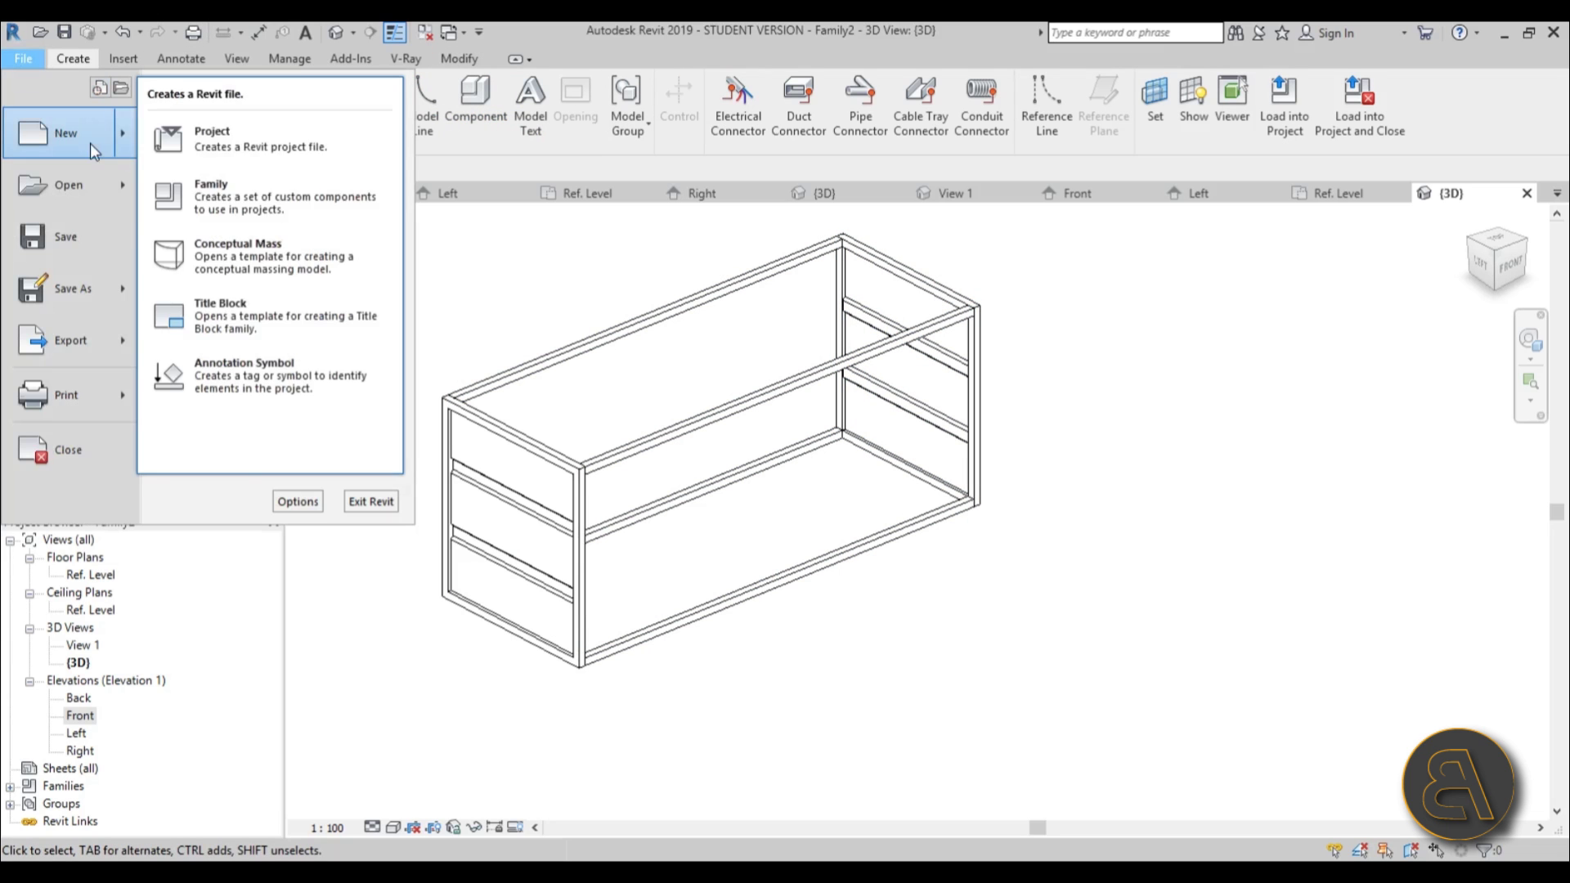
left_click(249, 196)
left_click(999, 184)
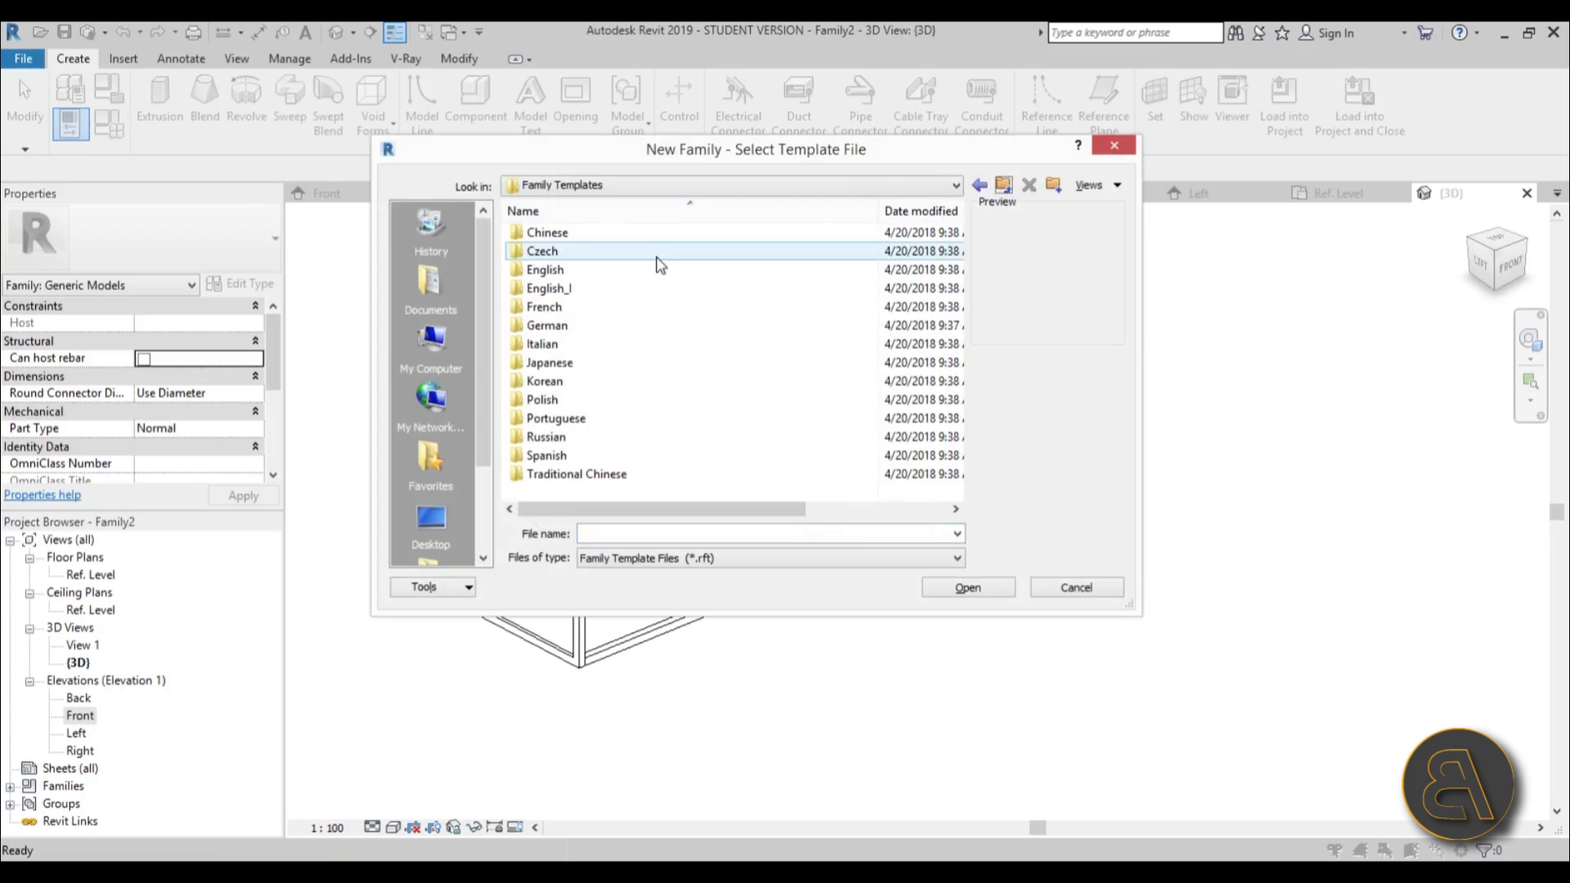
double_click(632, 270)
scroll(646, 327, "down", 6)
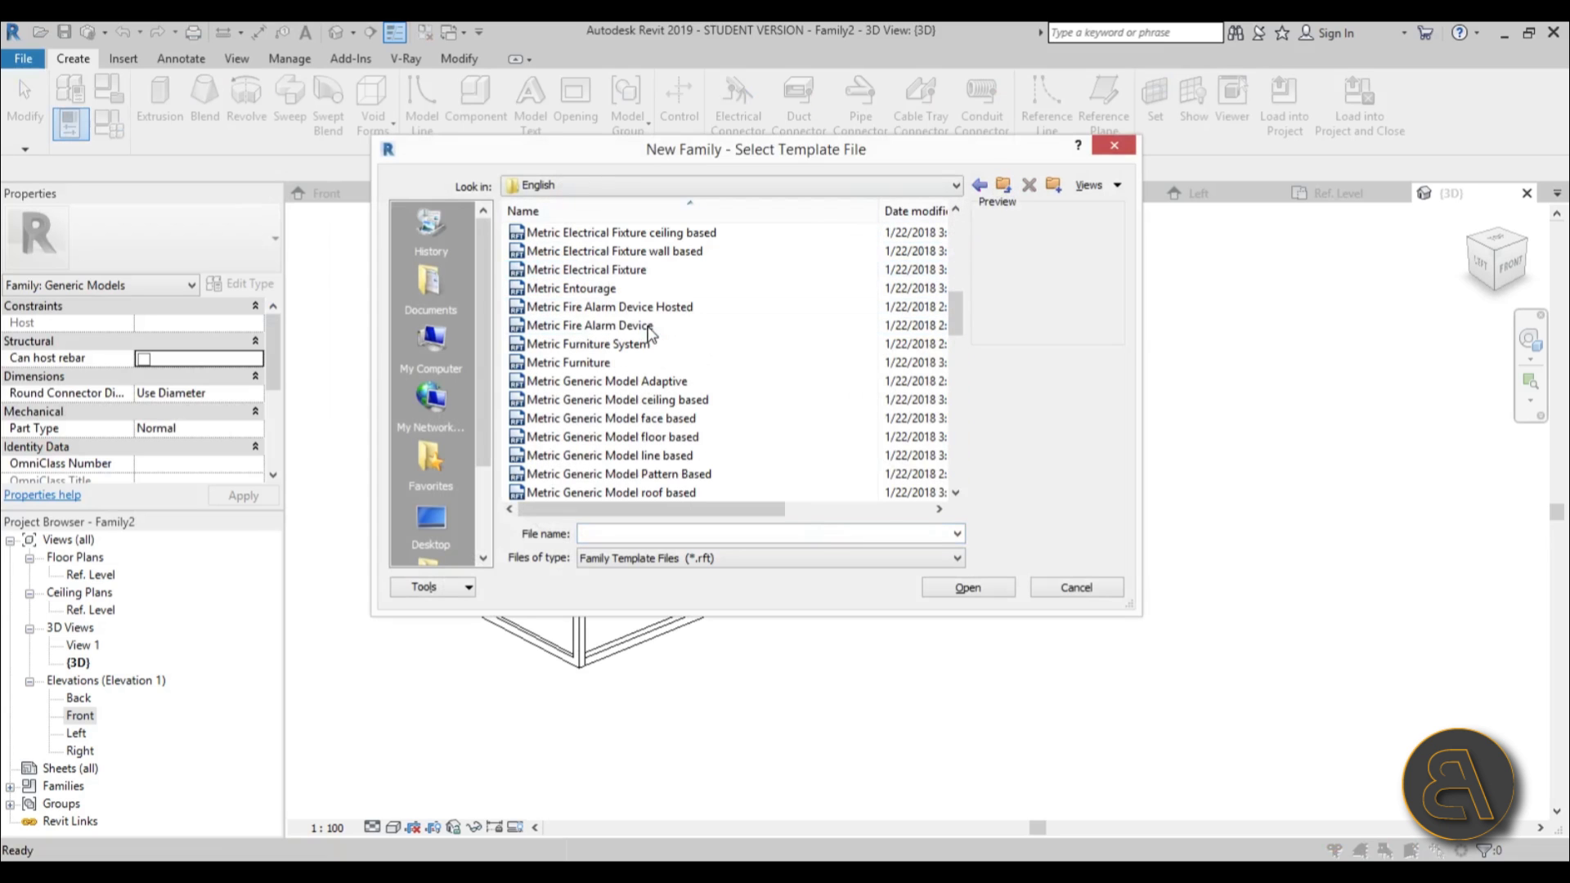
scroll(649, 327, "down", 5)
left_click(611, 271)
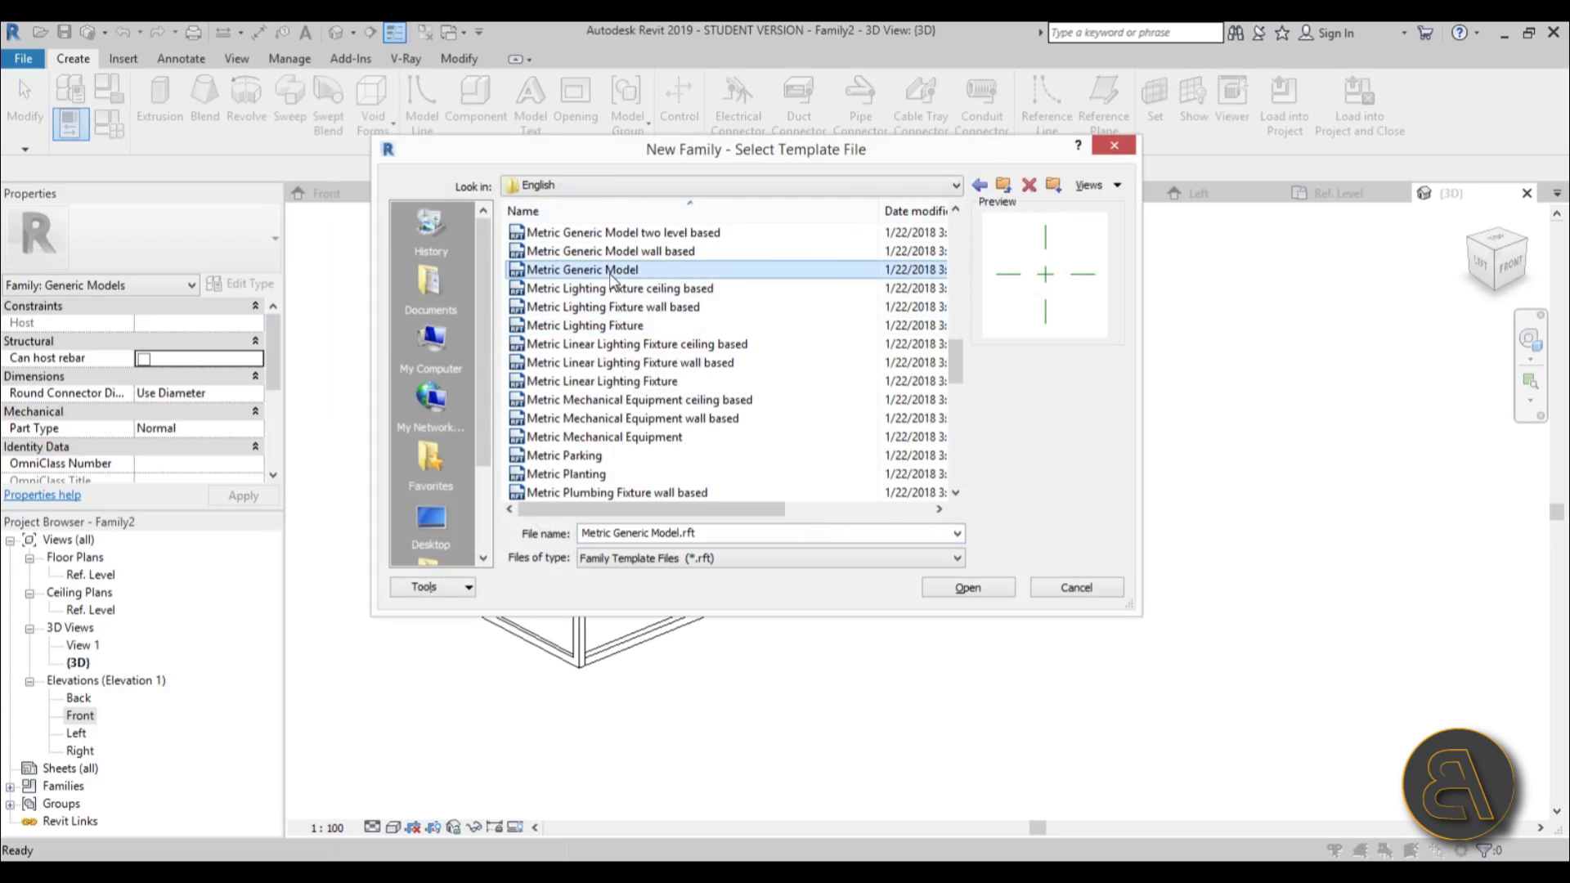
double_click(612, 276)
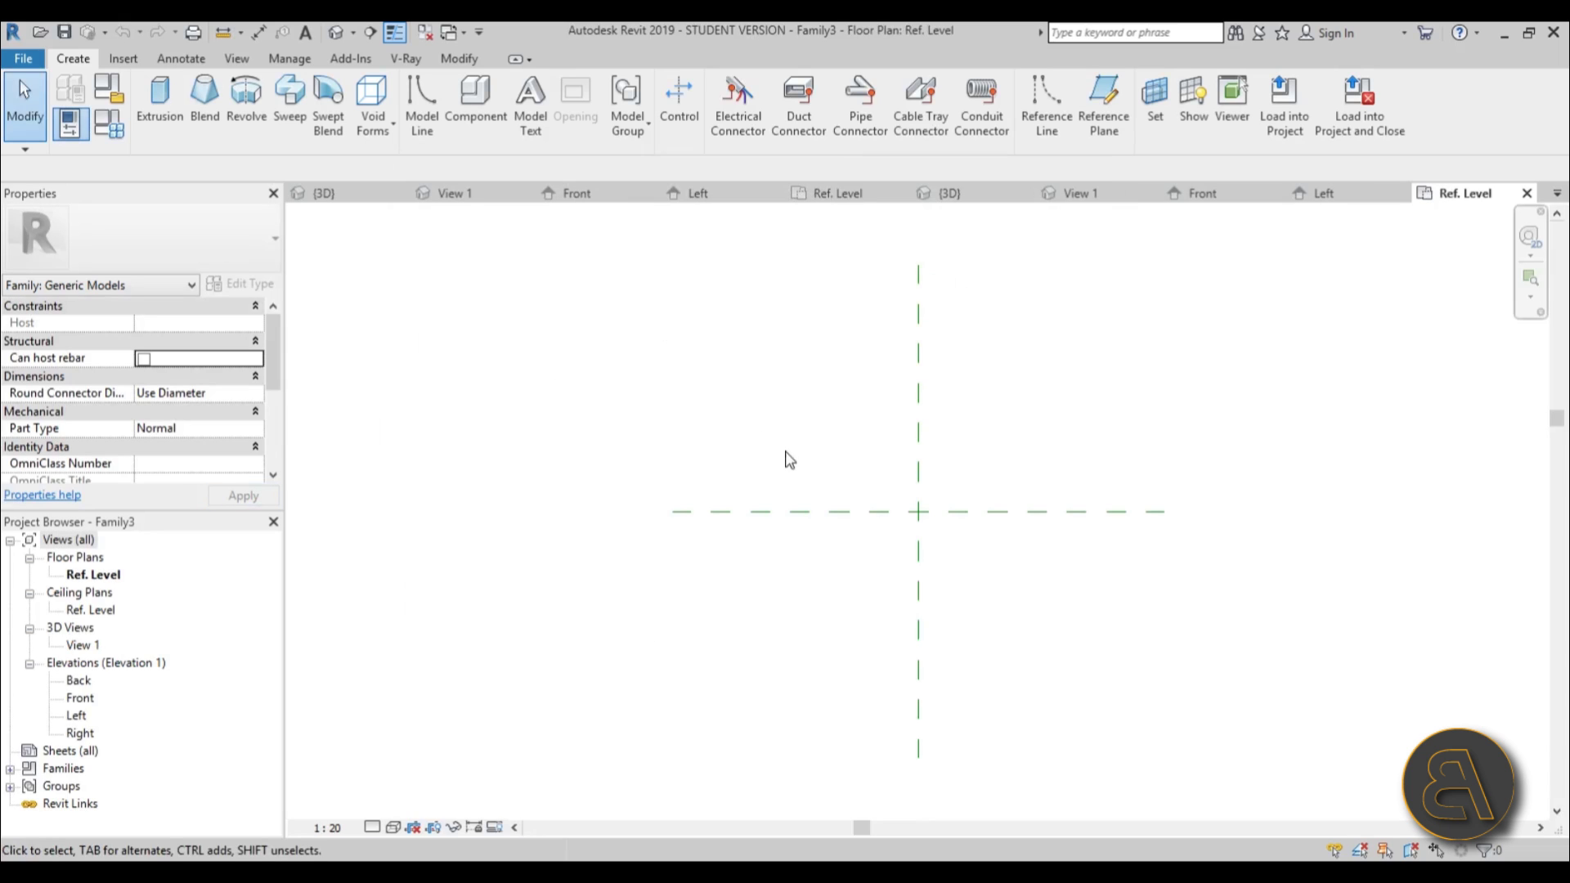
- In the Front elevation, start a sweep and sketch a rectangular path about 2200 by 2700 mm with its base on the Ref. Level
middle_click_drag(790, 459, 630, 450)
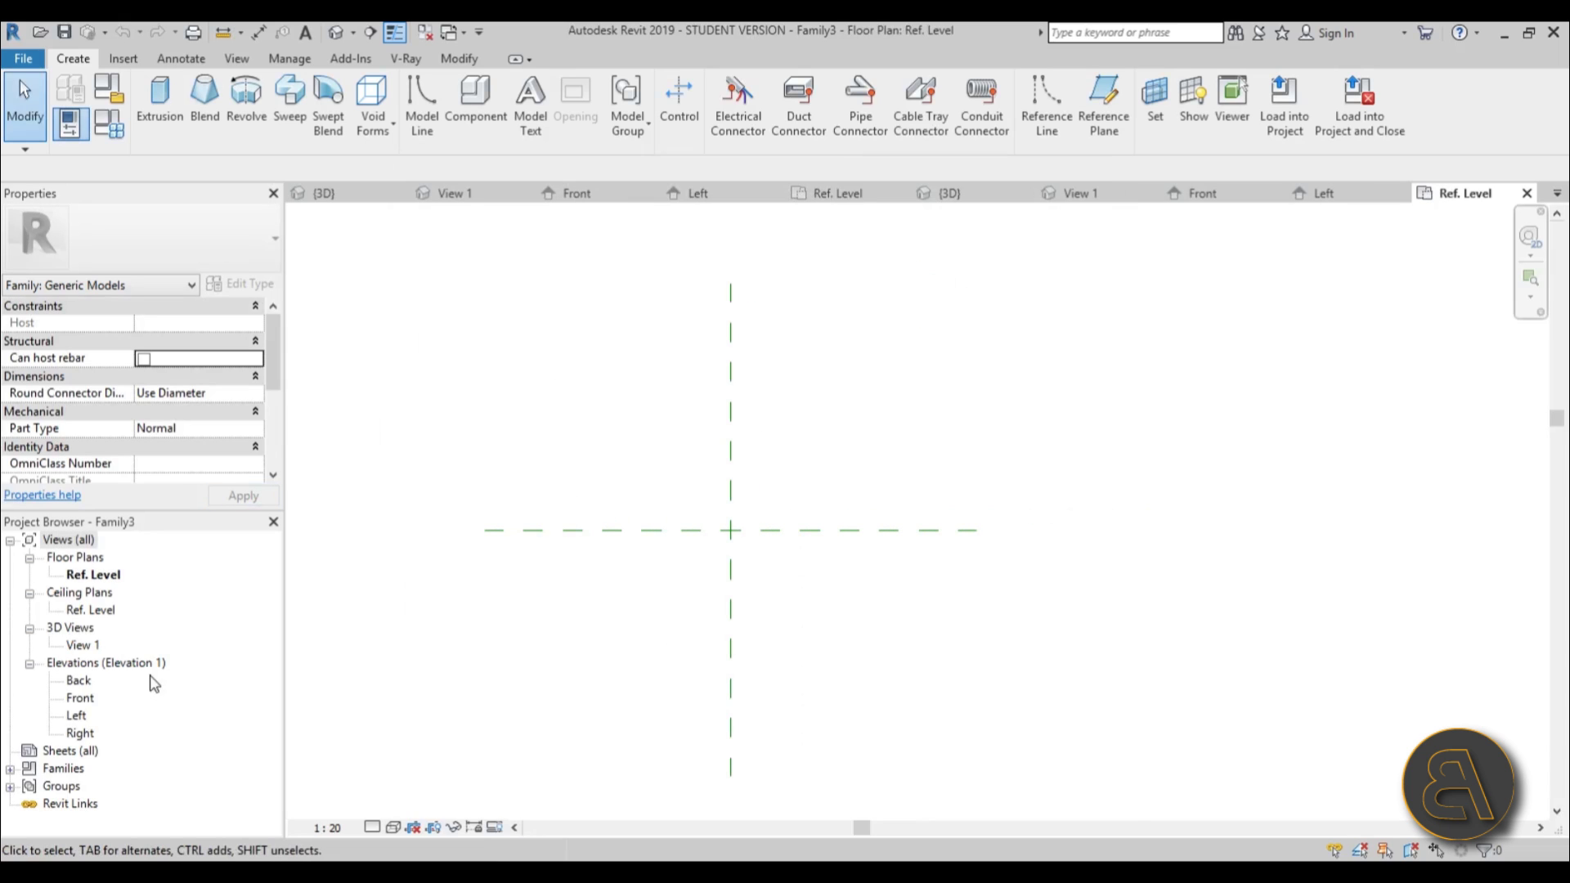
double_click(80, 698)
middle_click_drag(690, 554, 637, 574)
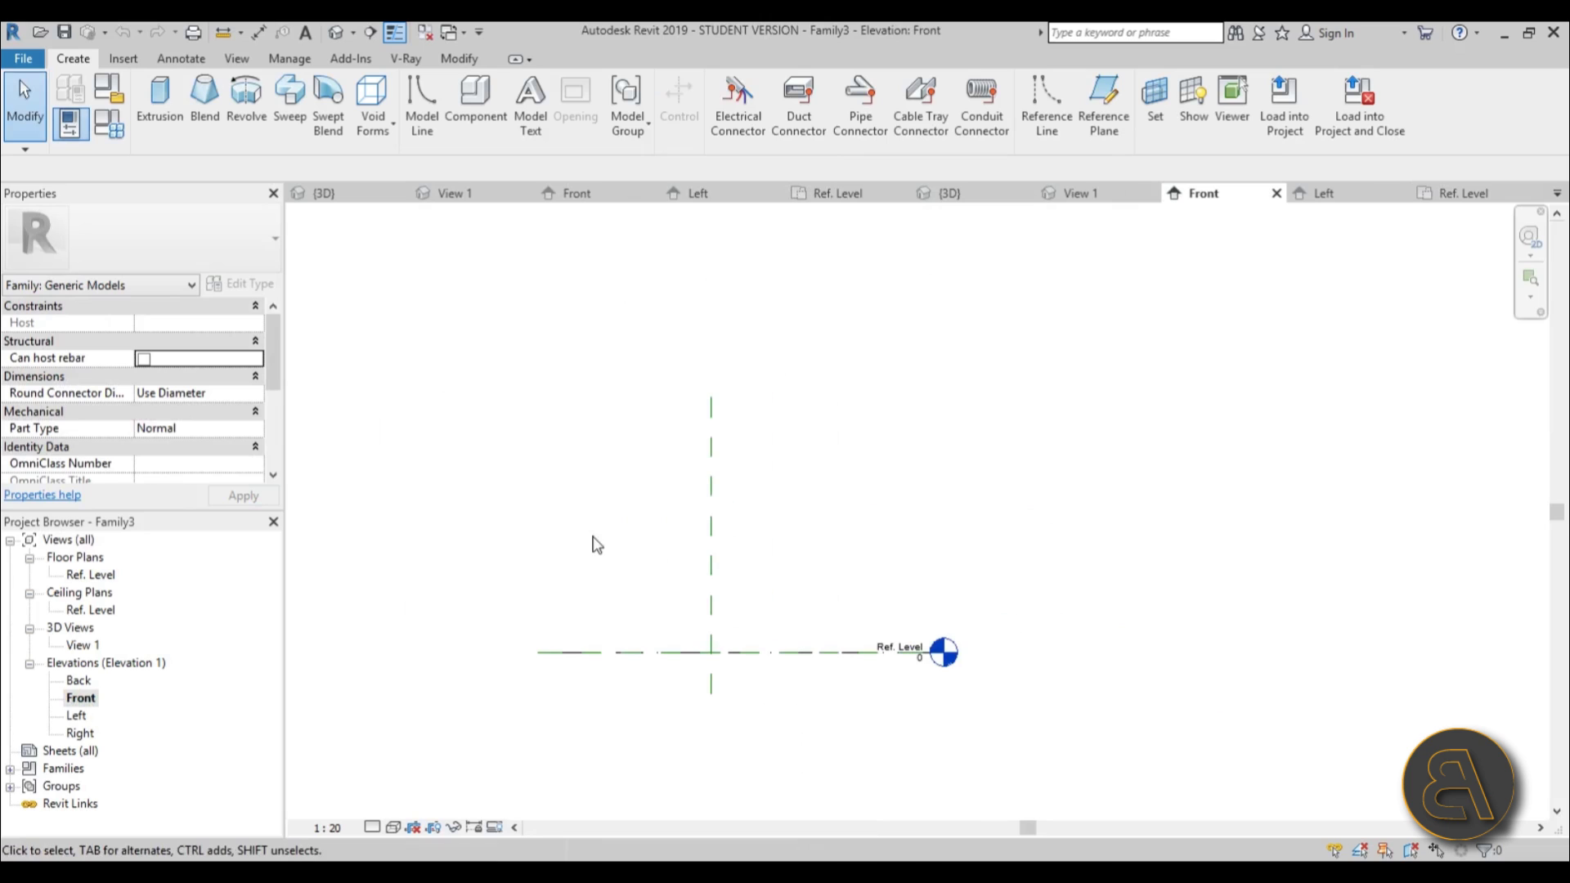
left_click(289, 98)
left_click(890, 97)
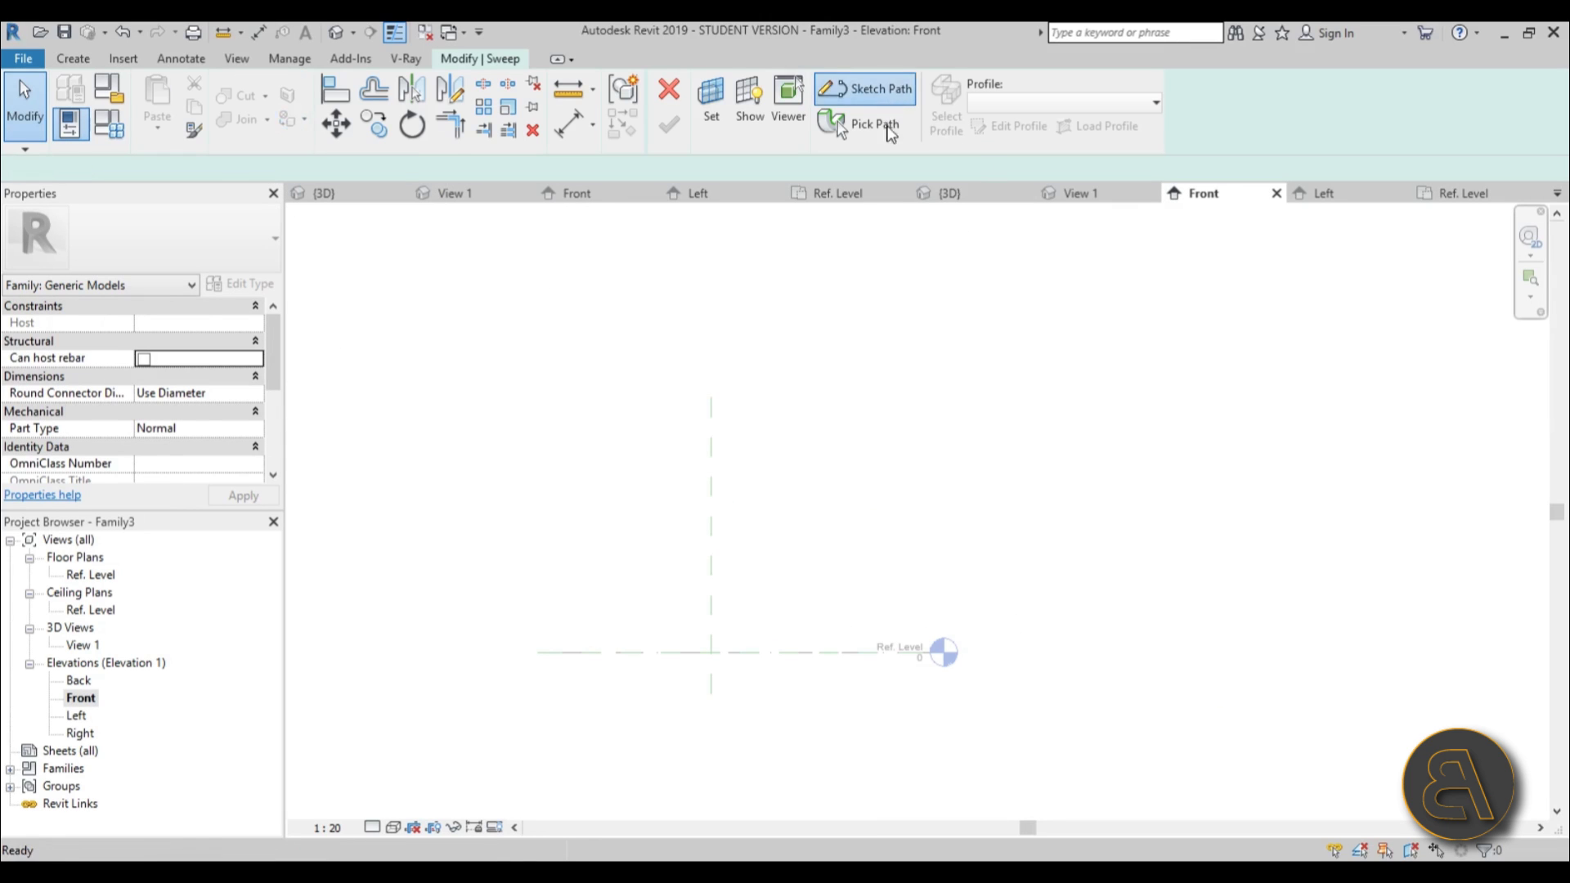
left_click(730, 91)
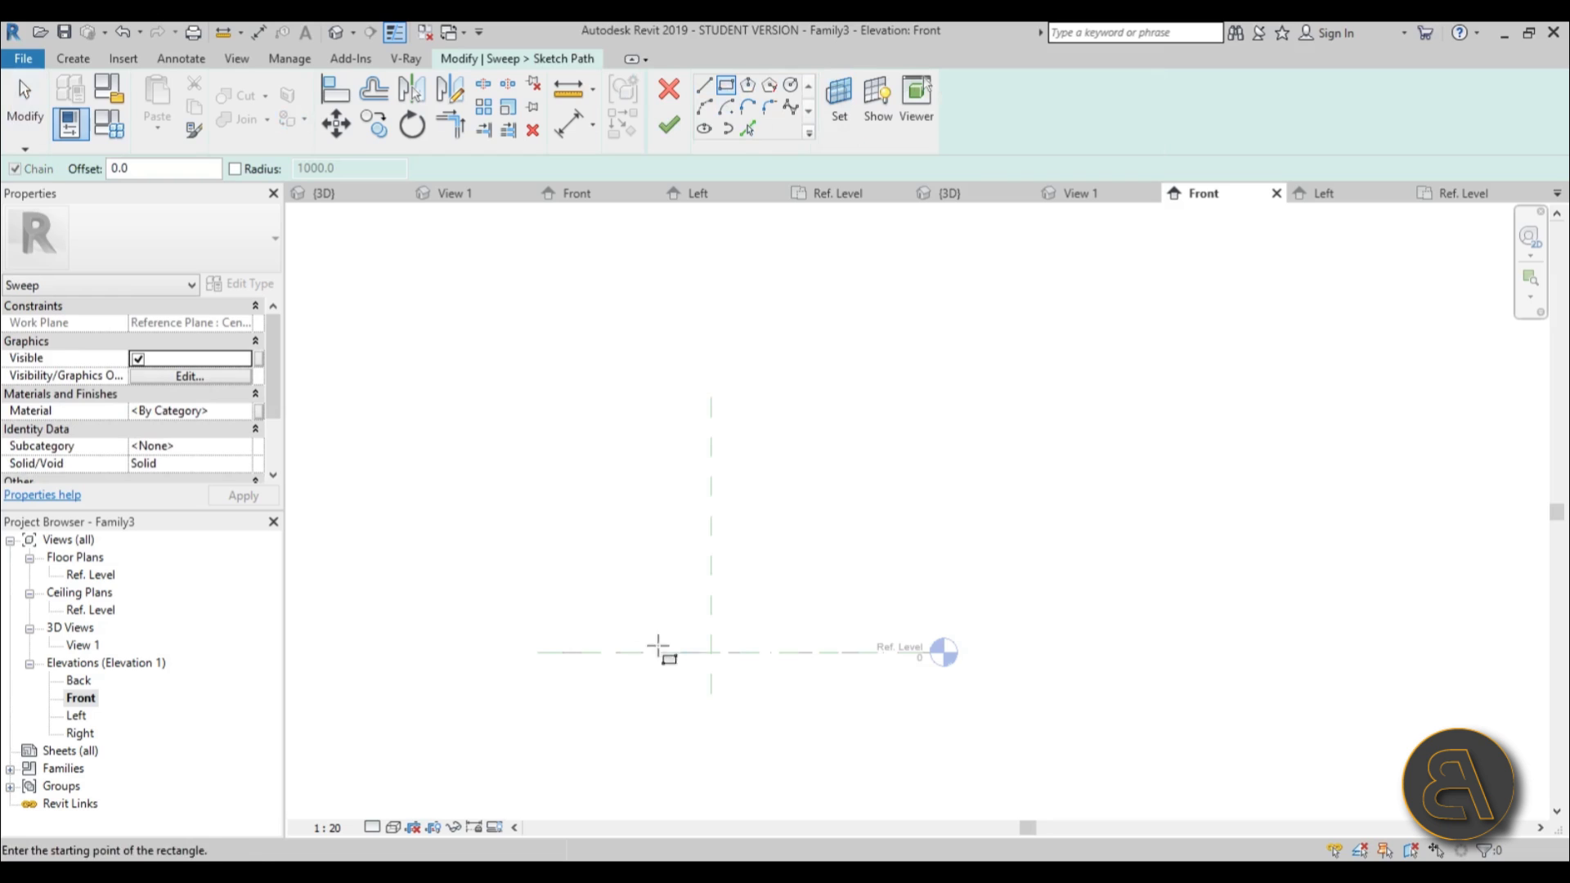
left_click(598, 652)
left_click(850, 342)
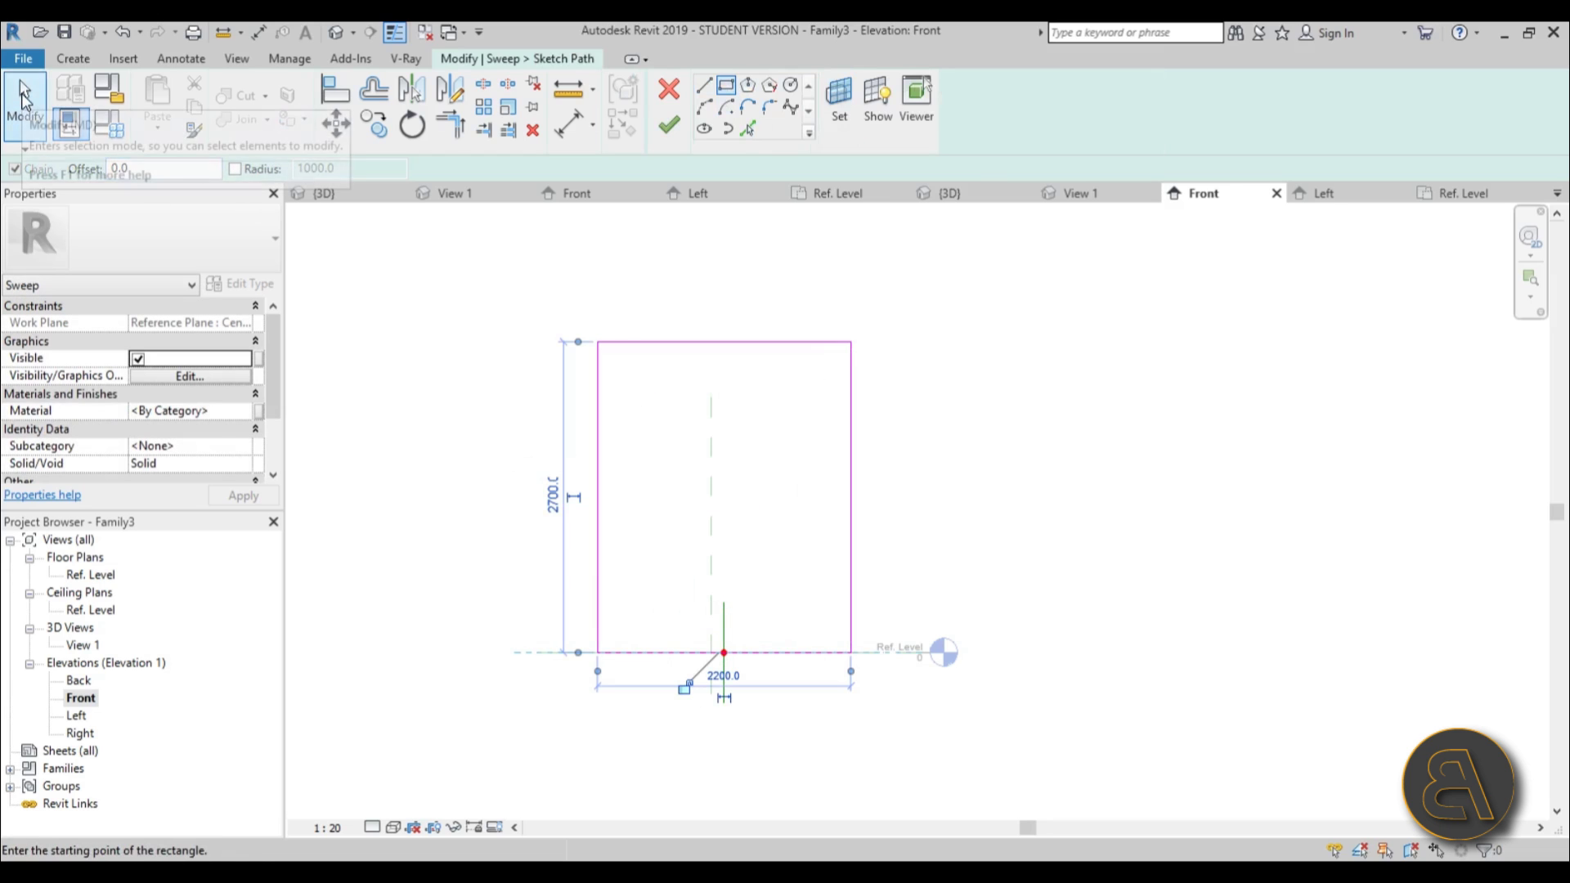
left_click(24, 98)
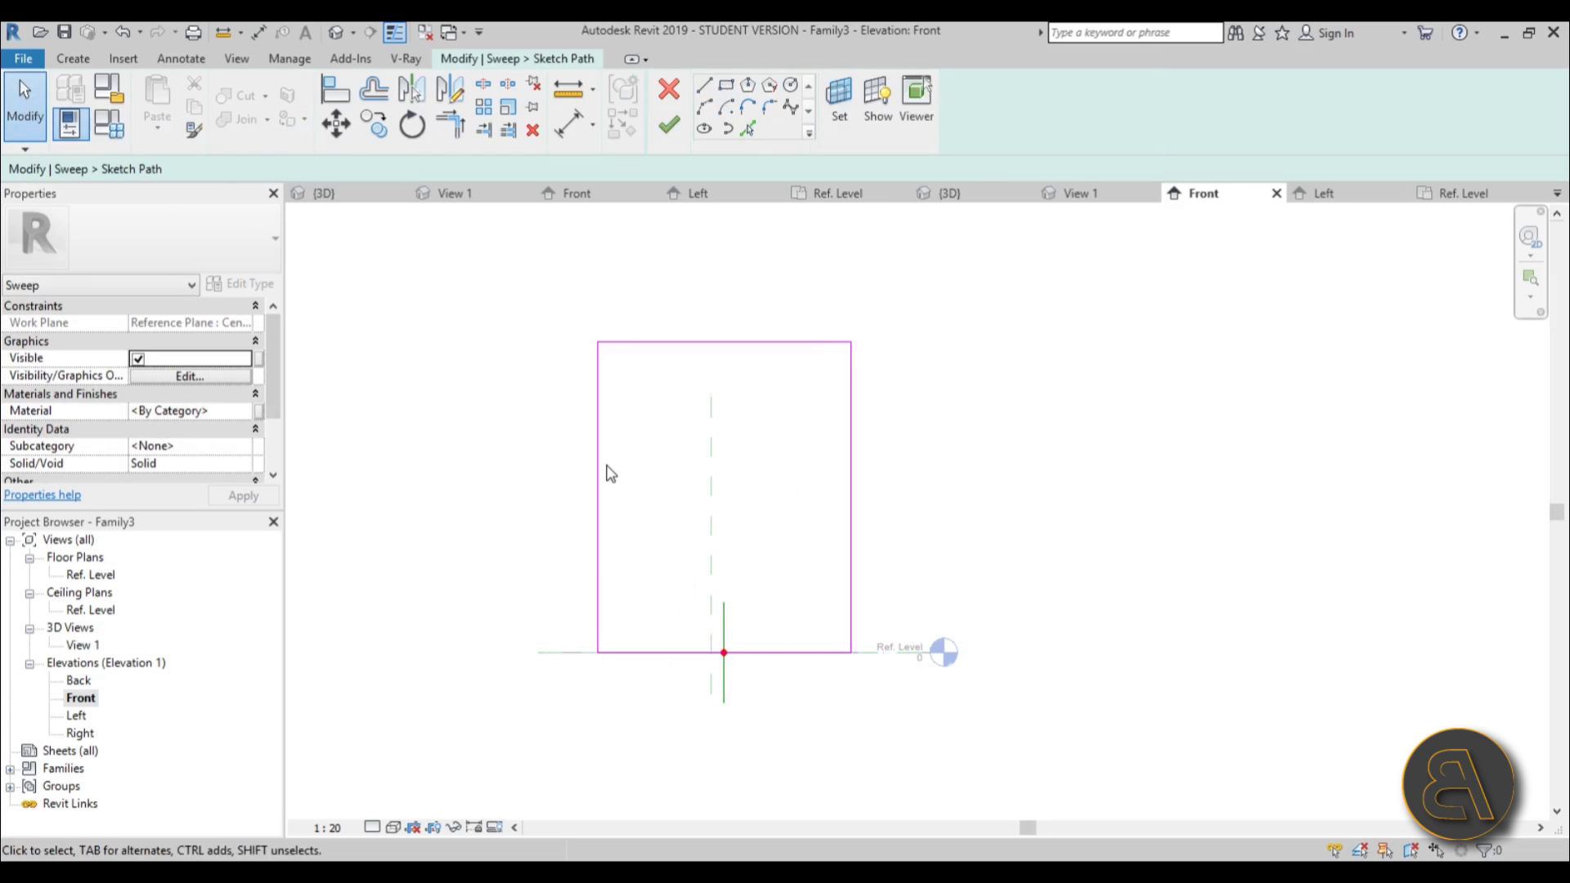
- Set the distance from the rectangle's left side to the central vertical reference plane to 1200 mm
left_click(598, 473)
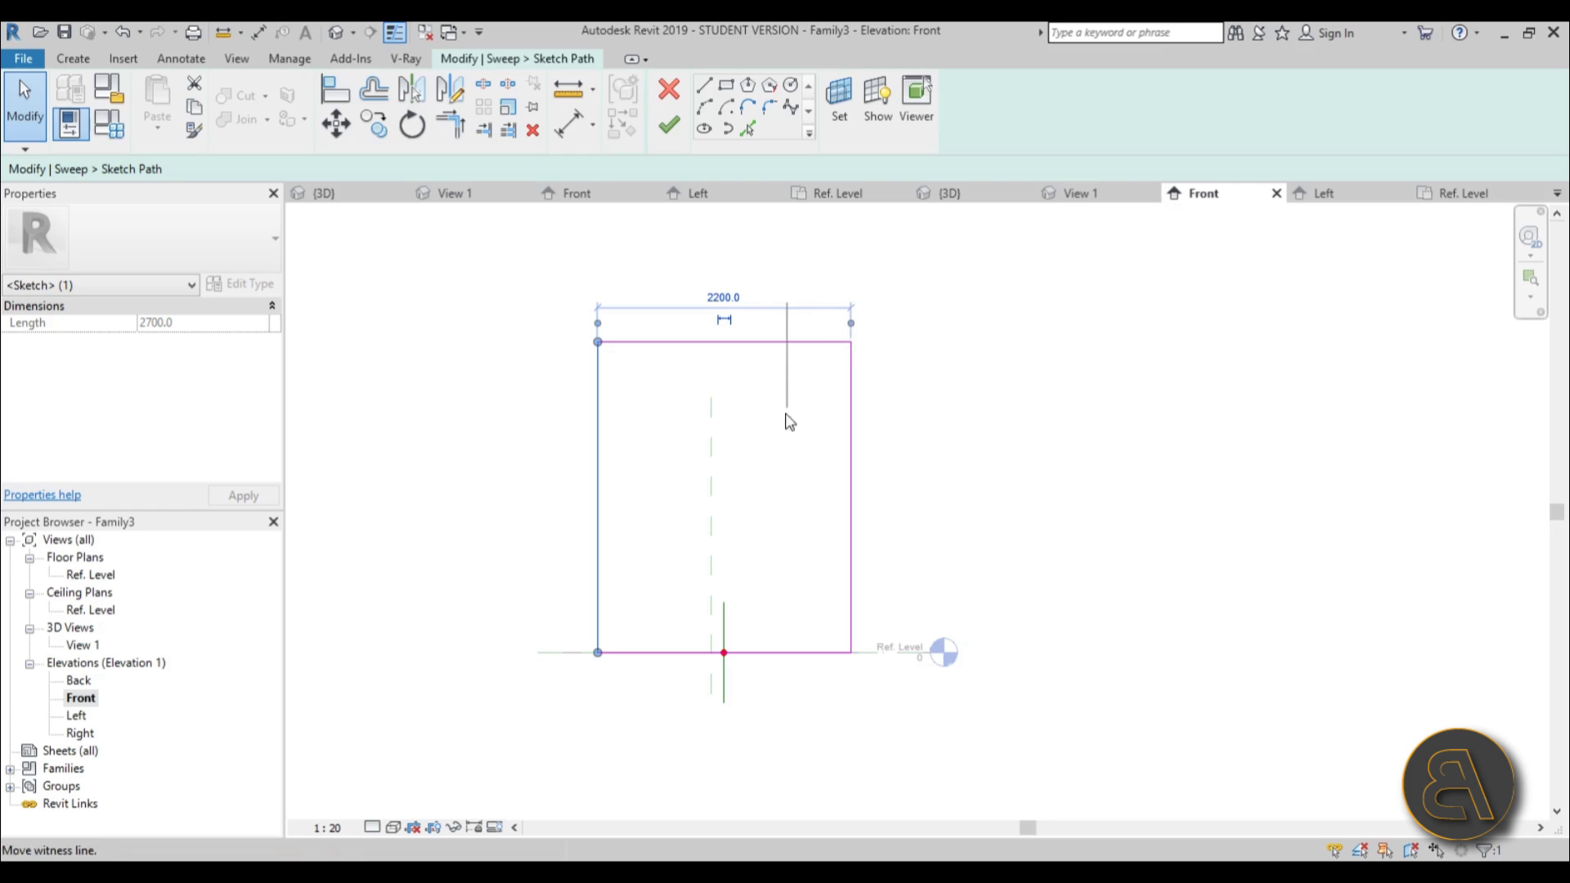
left_click_drag(736, 524, 714, 554)
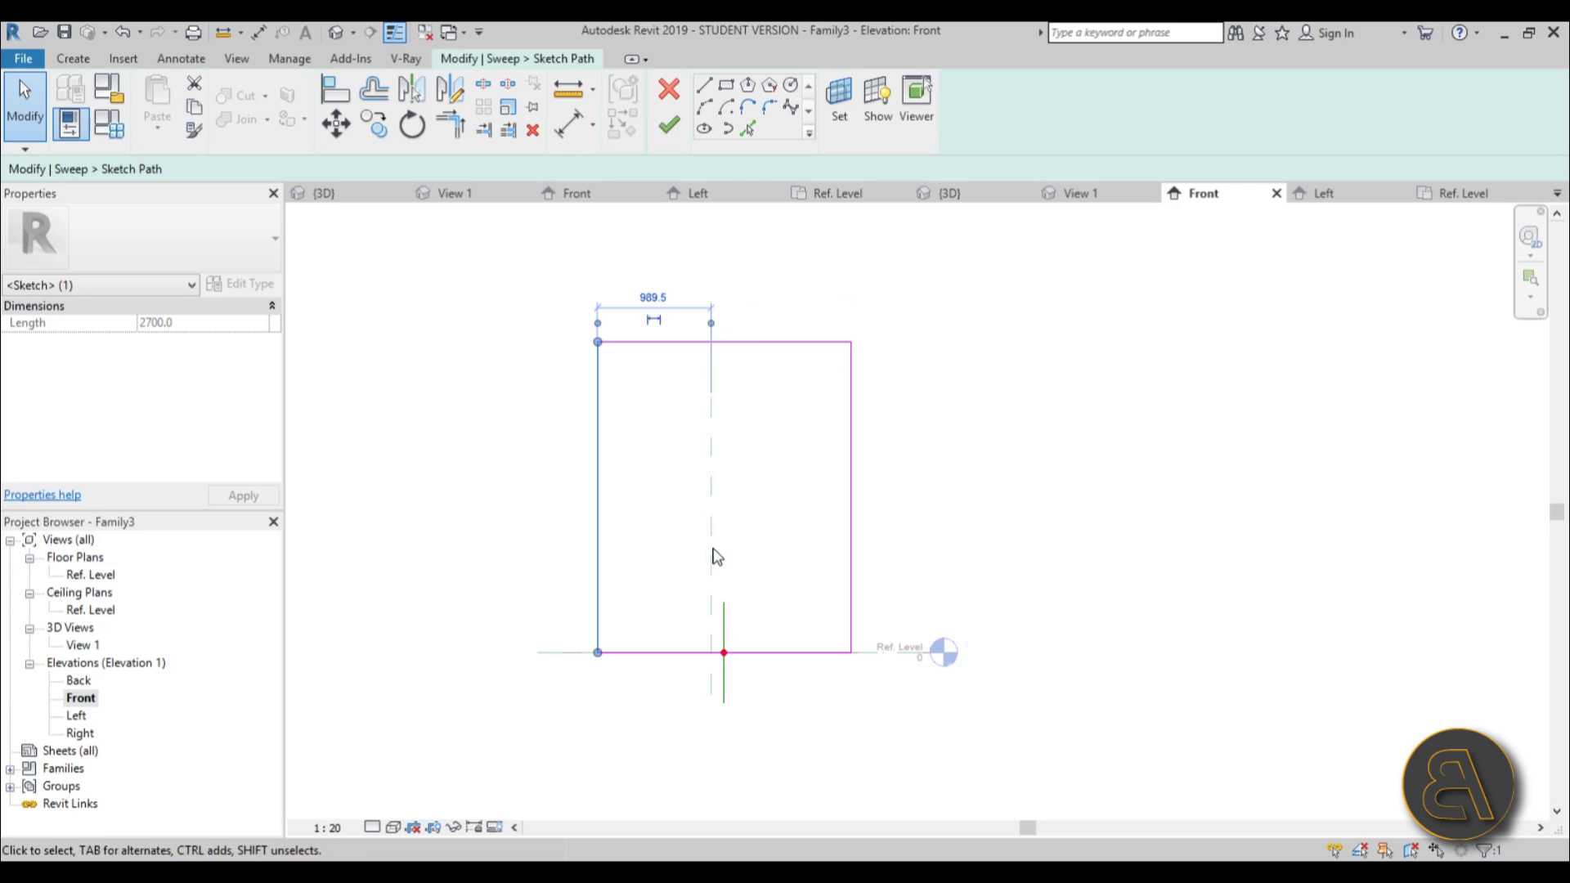
left_click(667, 301)
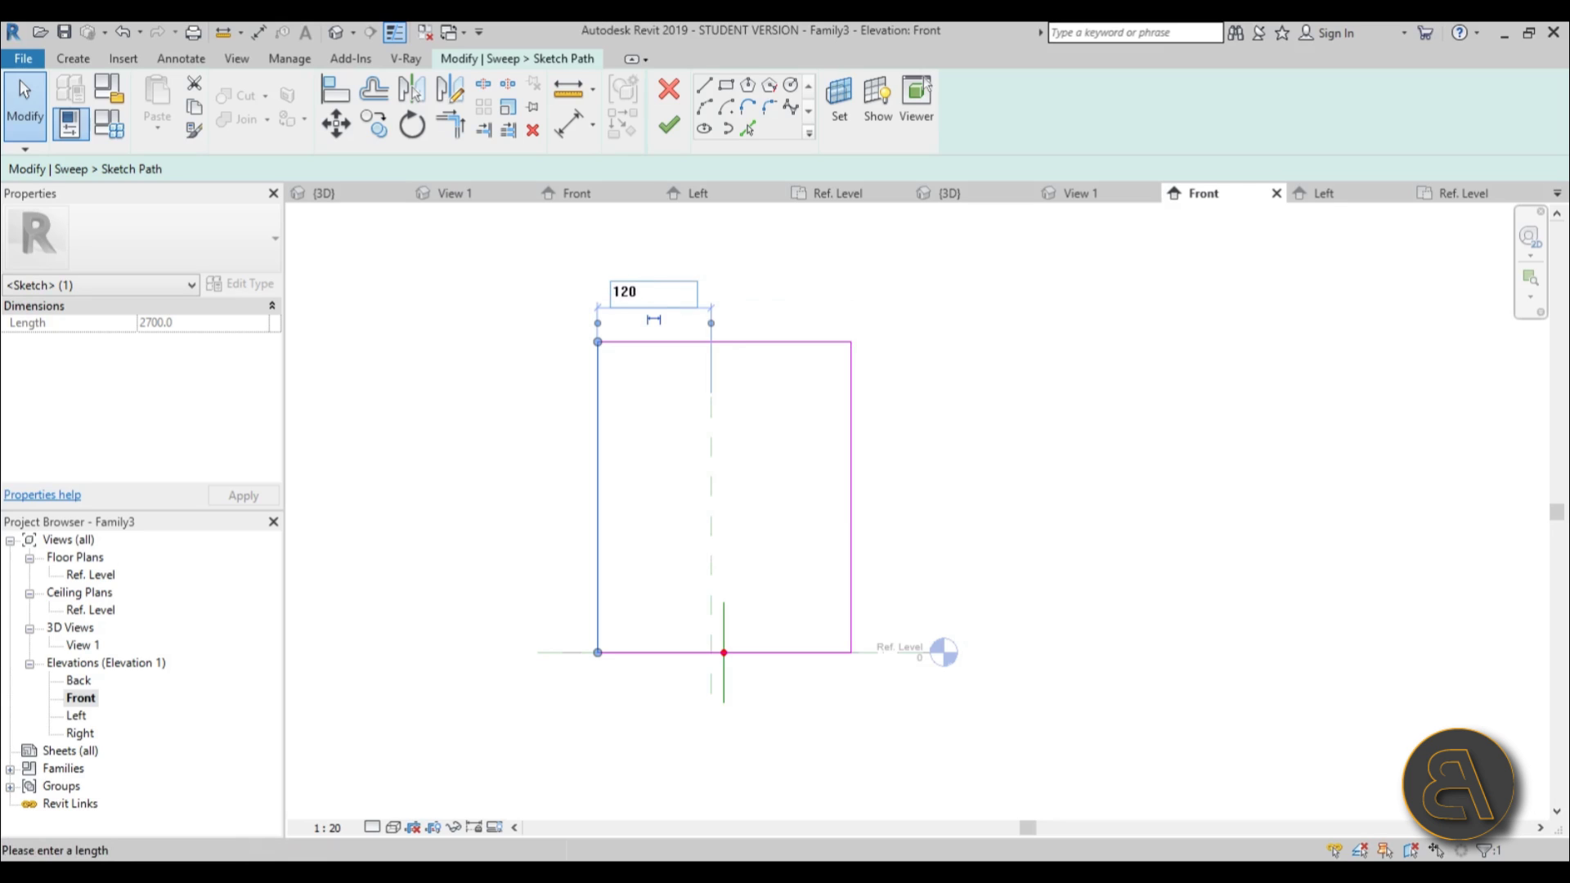
key("Return")
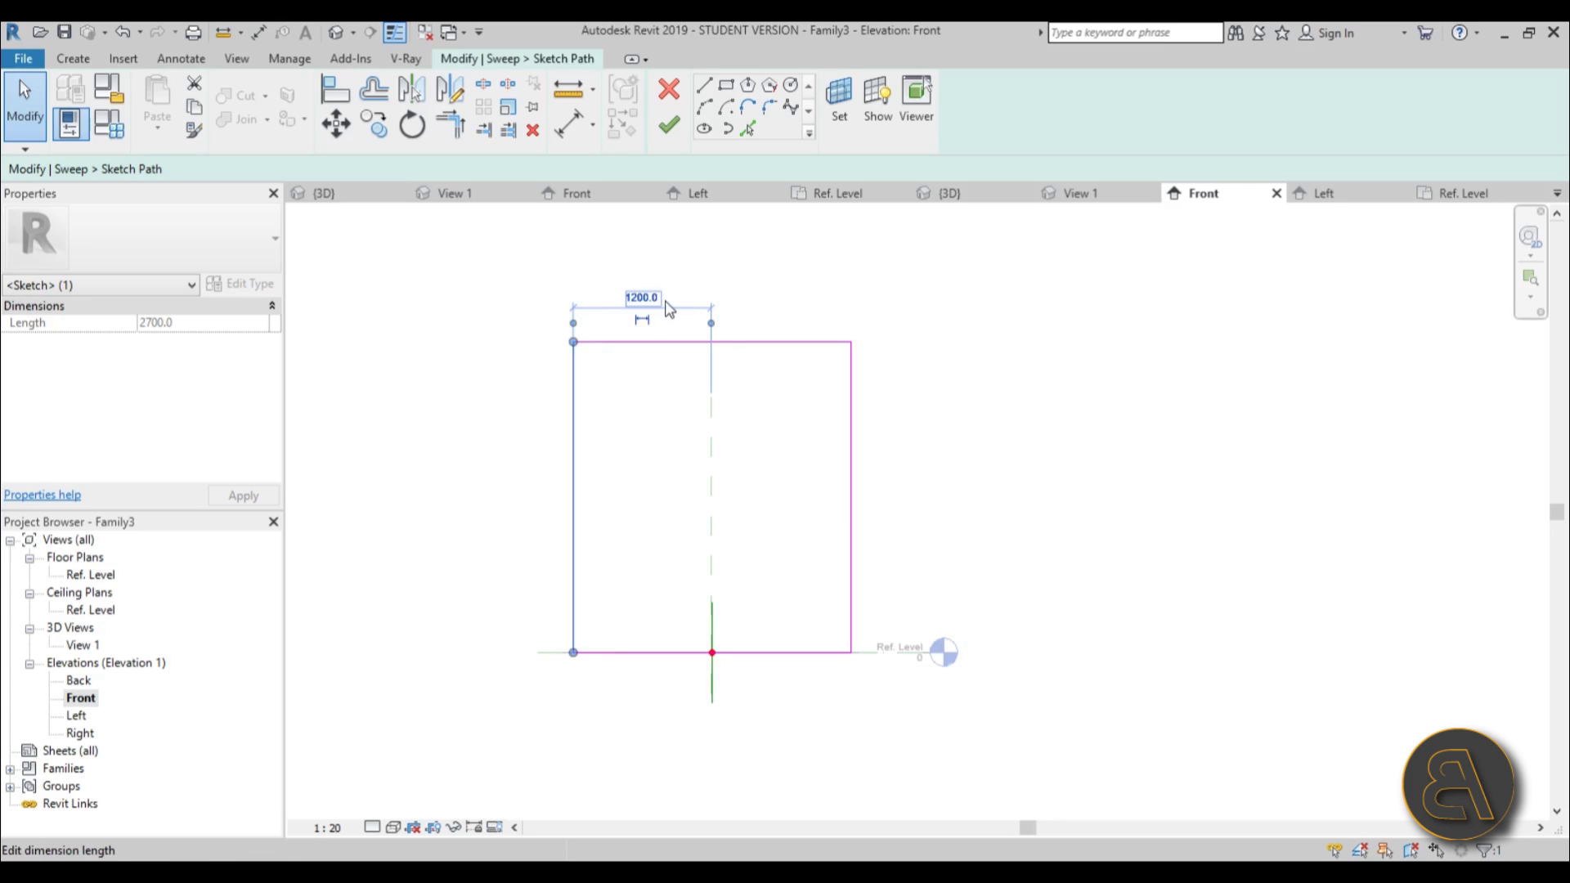
left_click(672, 500)
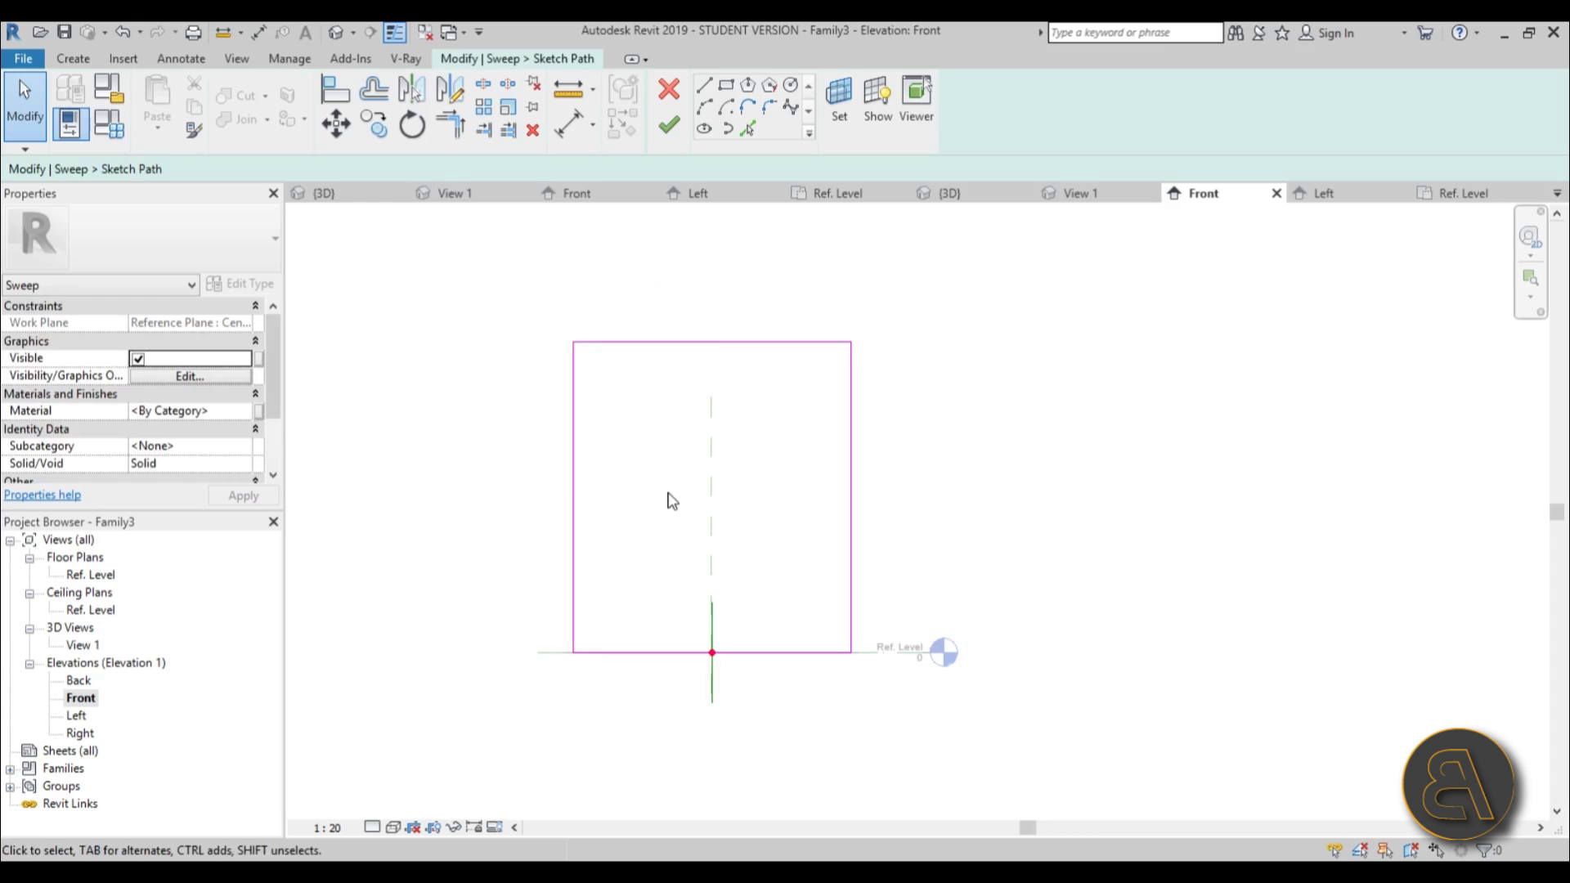
- Change the project's length units to centimeters
key("u")
key("n")
left_click(725, 344)
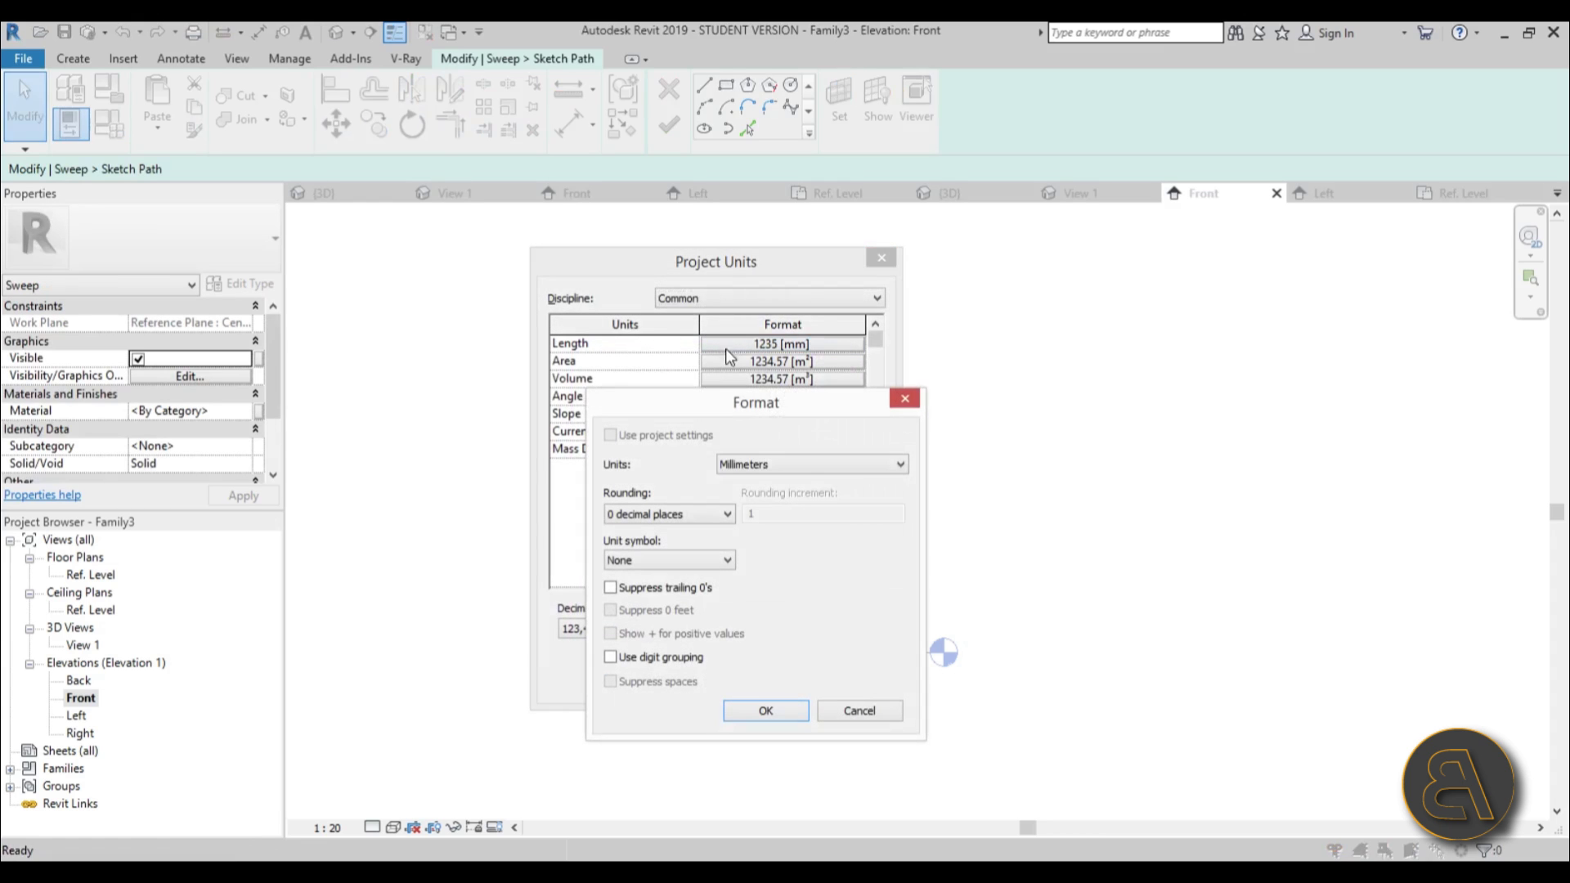
left_click(822, 465)
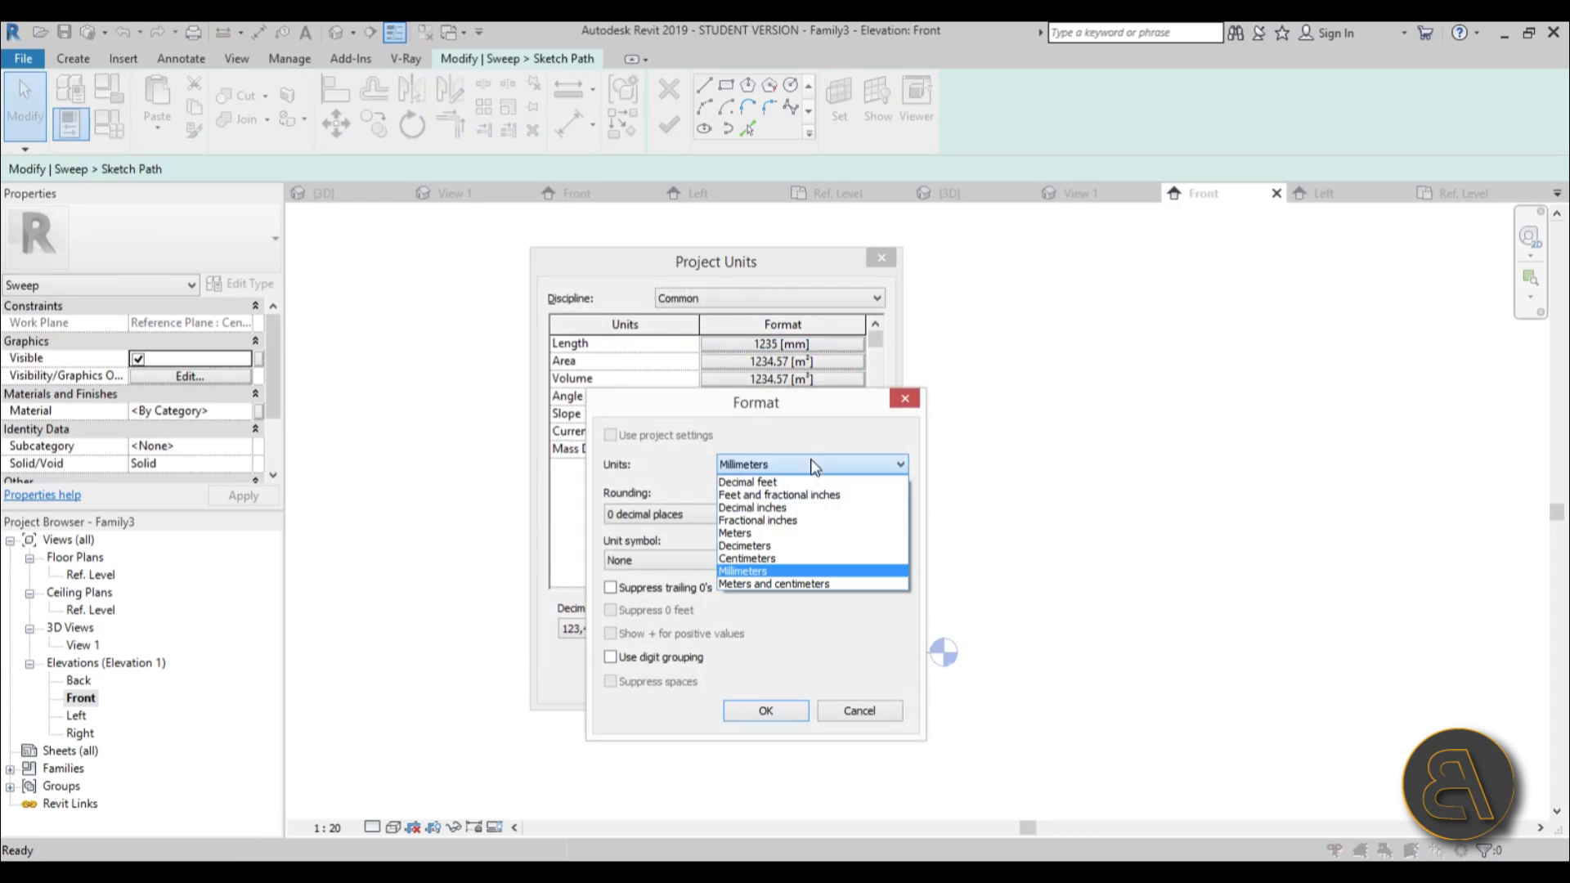
left_click(755, 556)
left_click(766, 711)
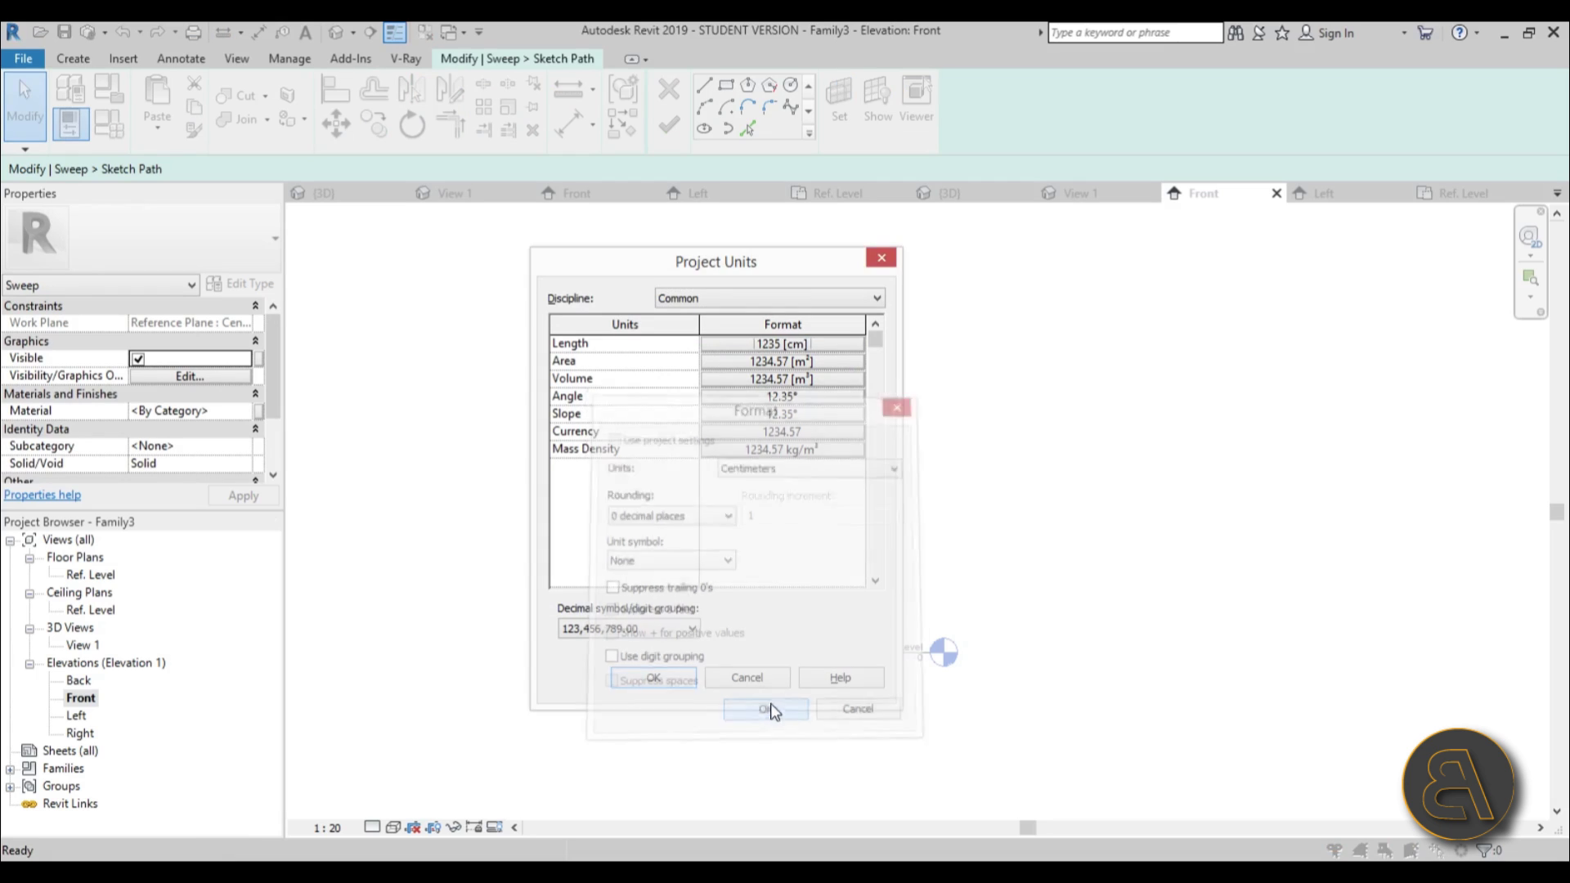
left_click(654, 678)
- Set the path rectangle's width to 240 cm by moving its right side
left_click(852, 540)
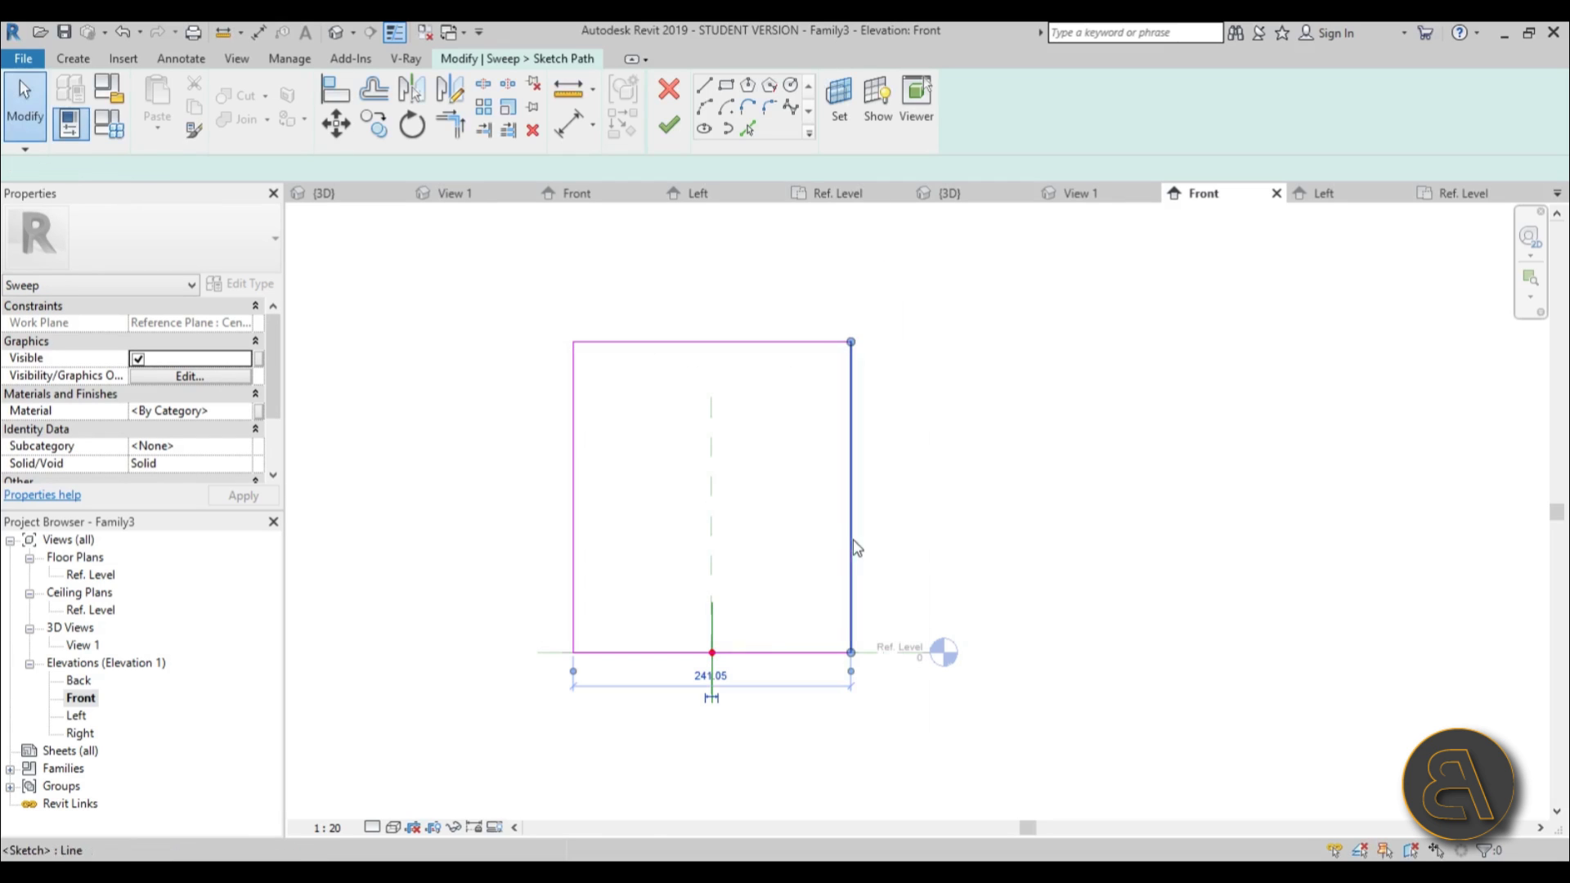
left_click(708, 675)
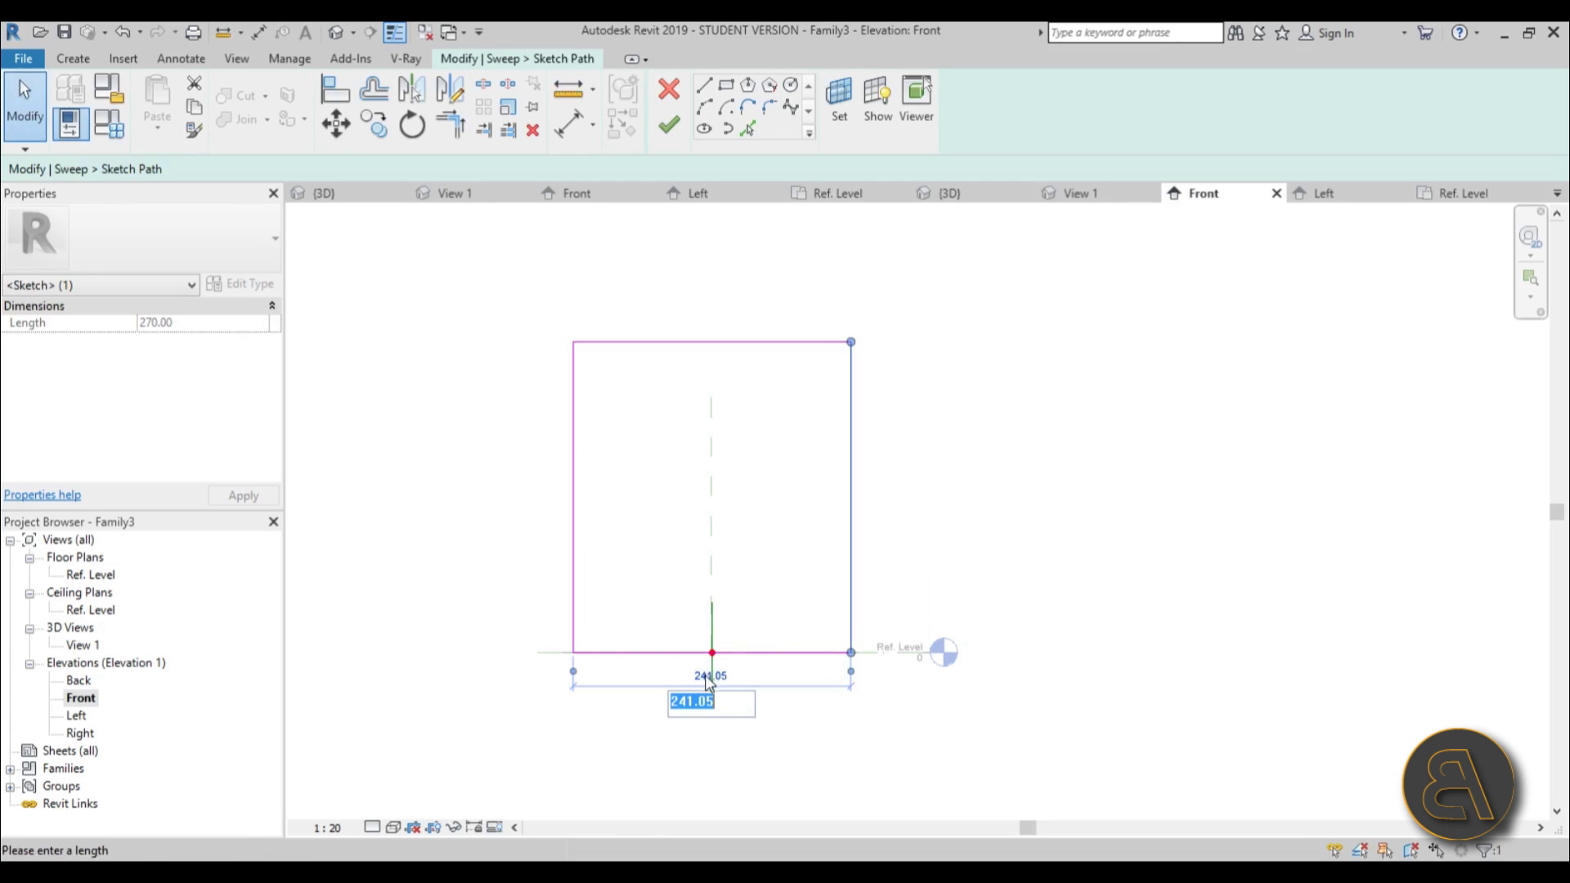
type("240")
key("Return")
left_click(613, 482)
- Set the path rectangle's height to 260 cm by moving its top side
left_click(705, 343)
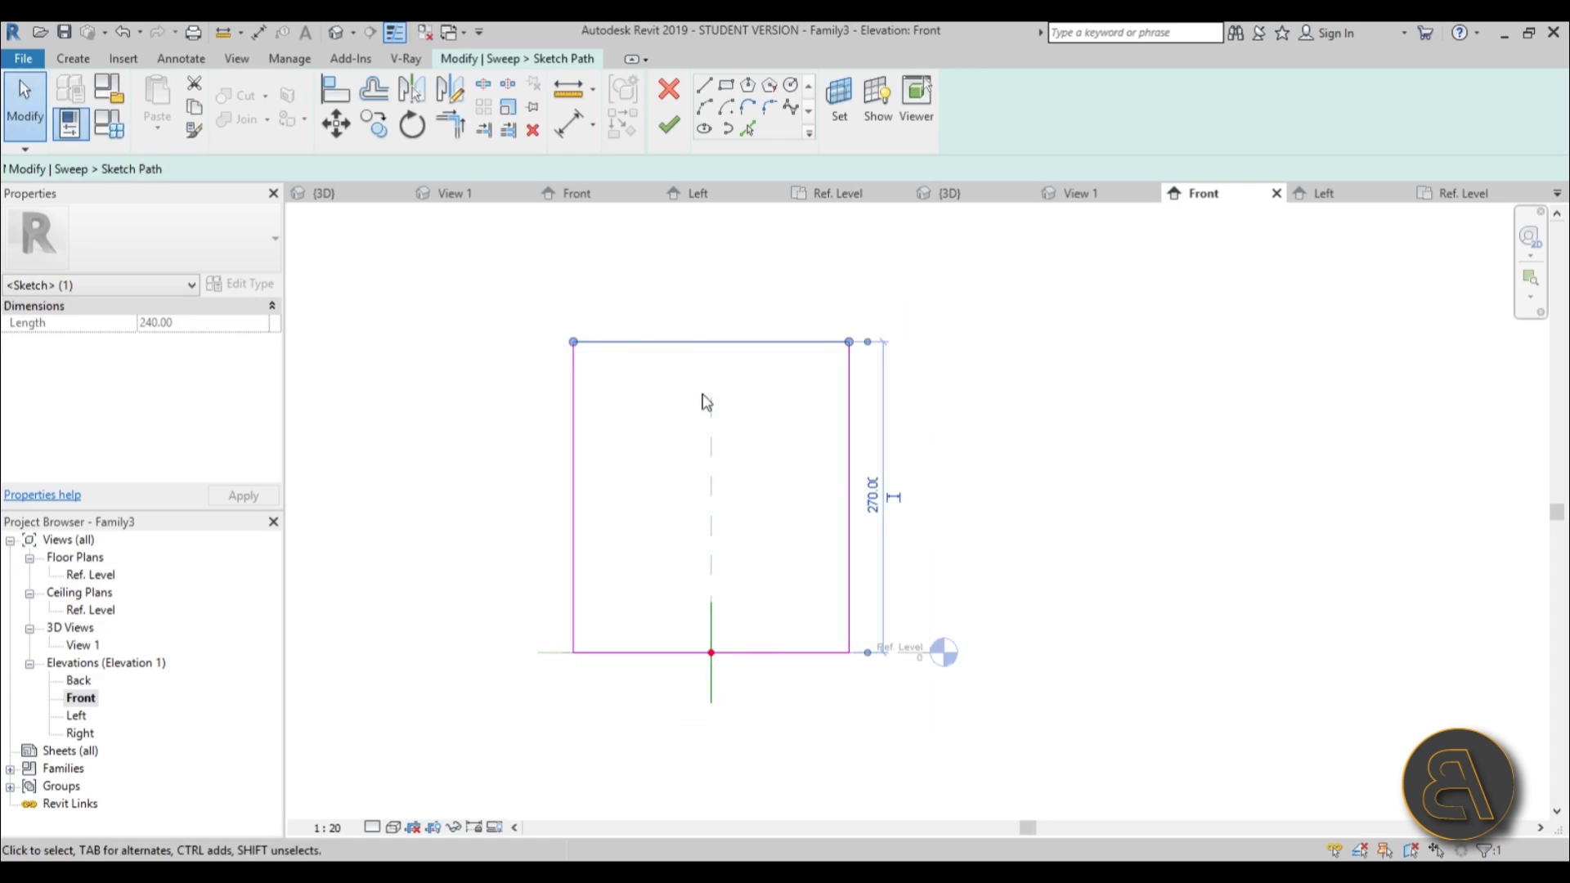
left_click(875, 491)
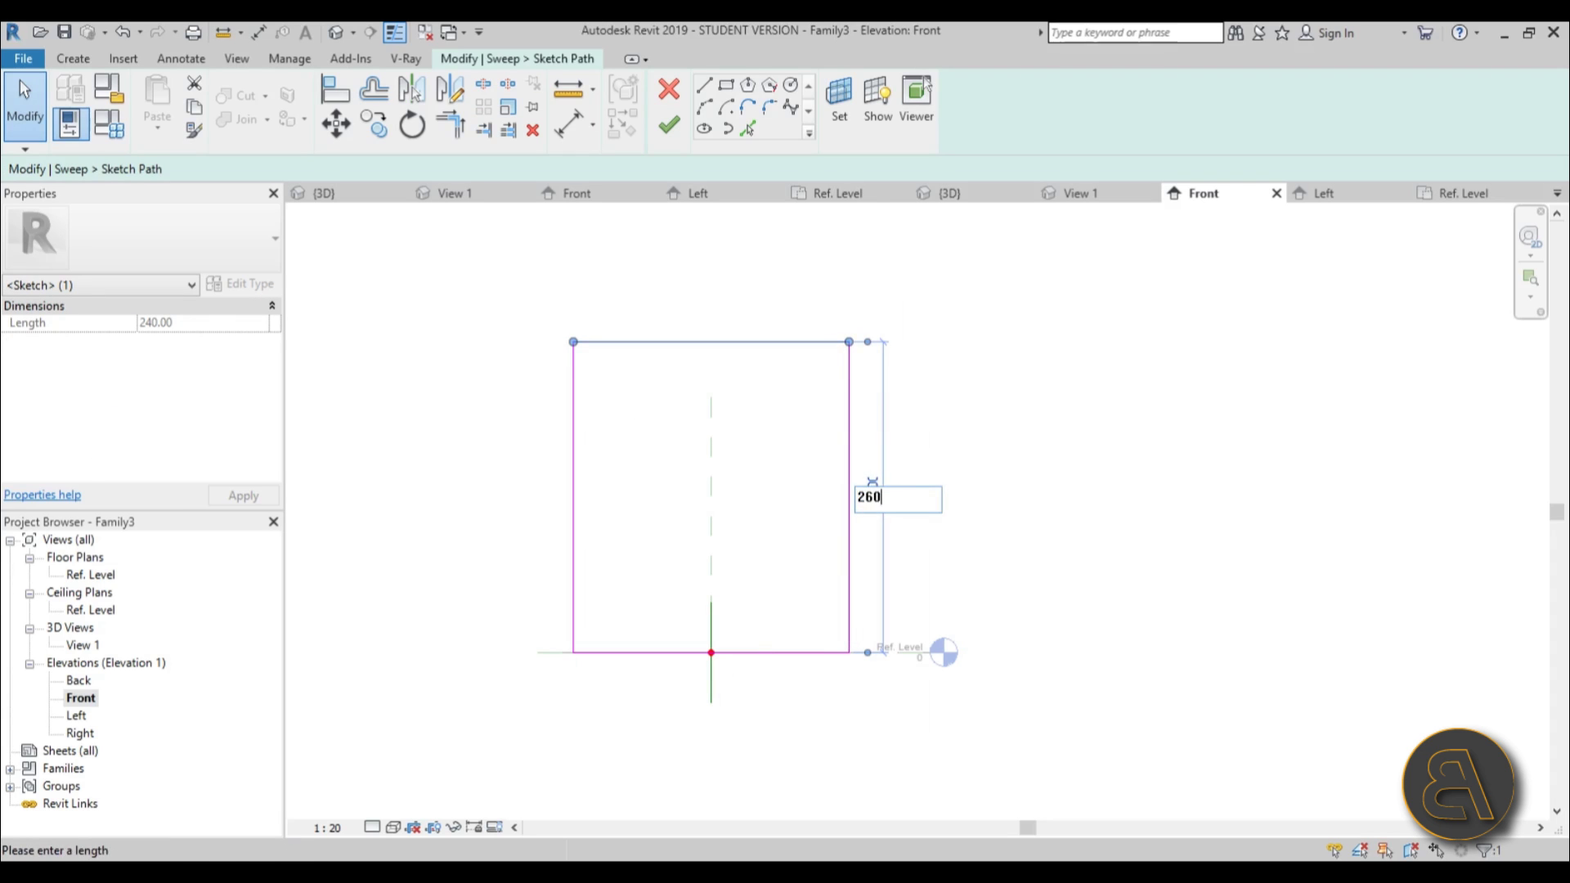
key("Return")
left_click(1079, 449)
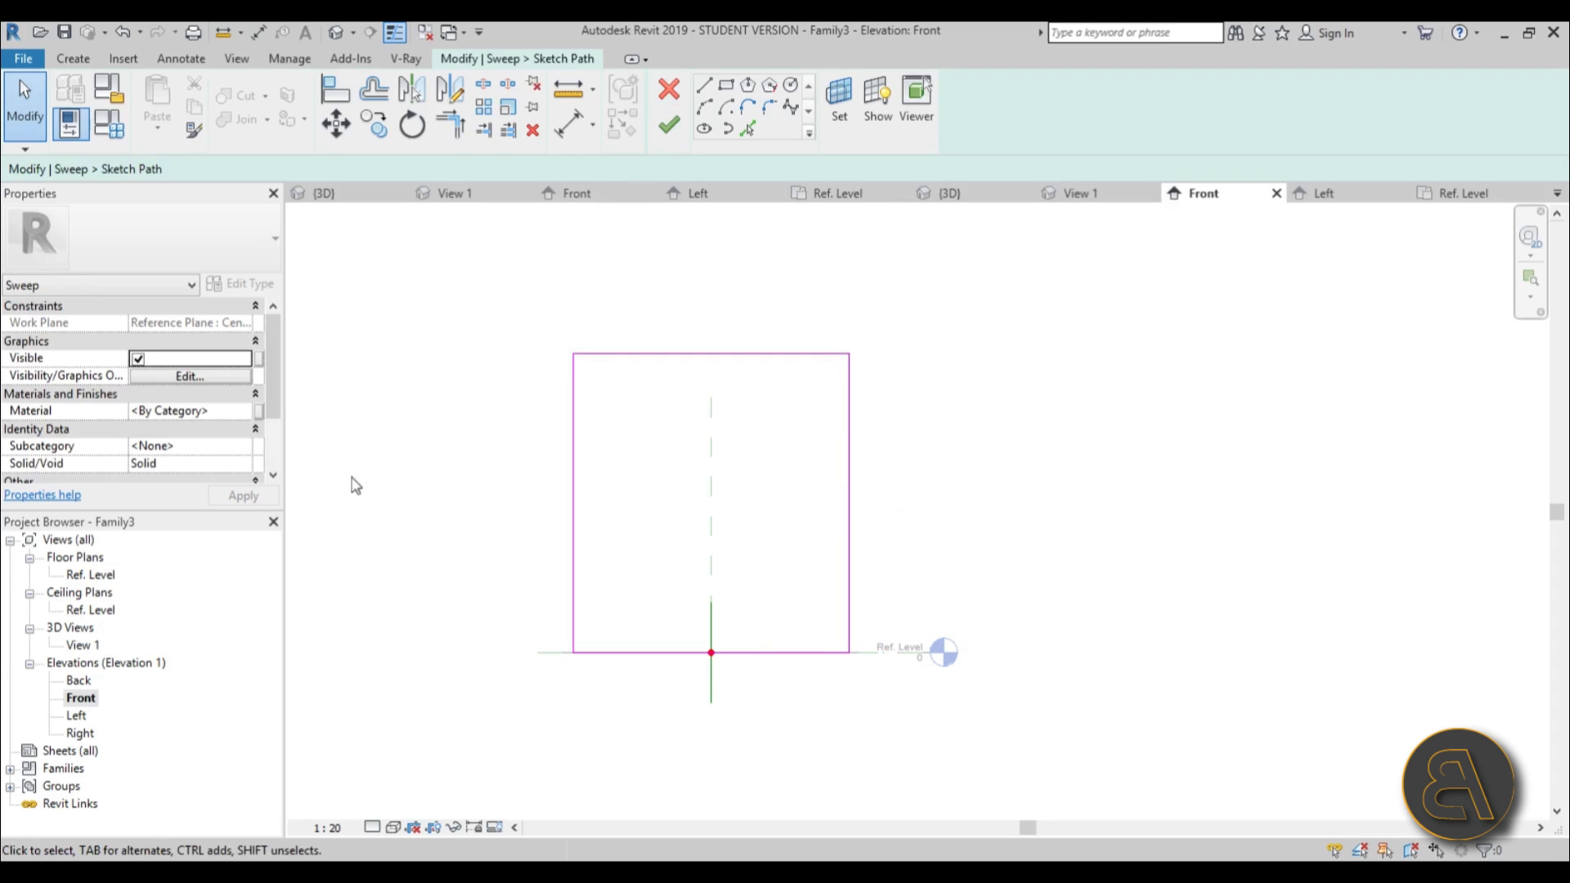
- Draw a second rectangle inside the first with a 5 cm offset, tracing from its top left to its bottom right corner
left_click(726, 85)
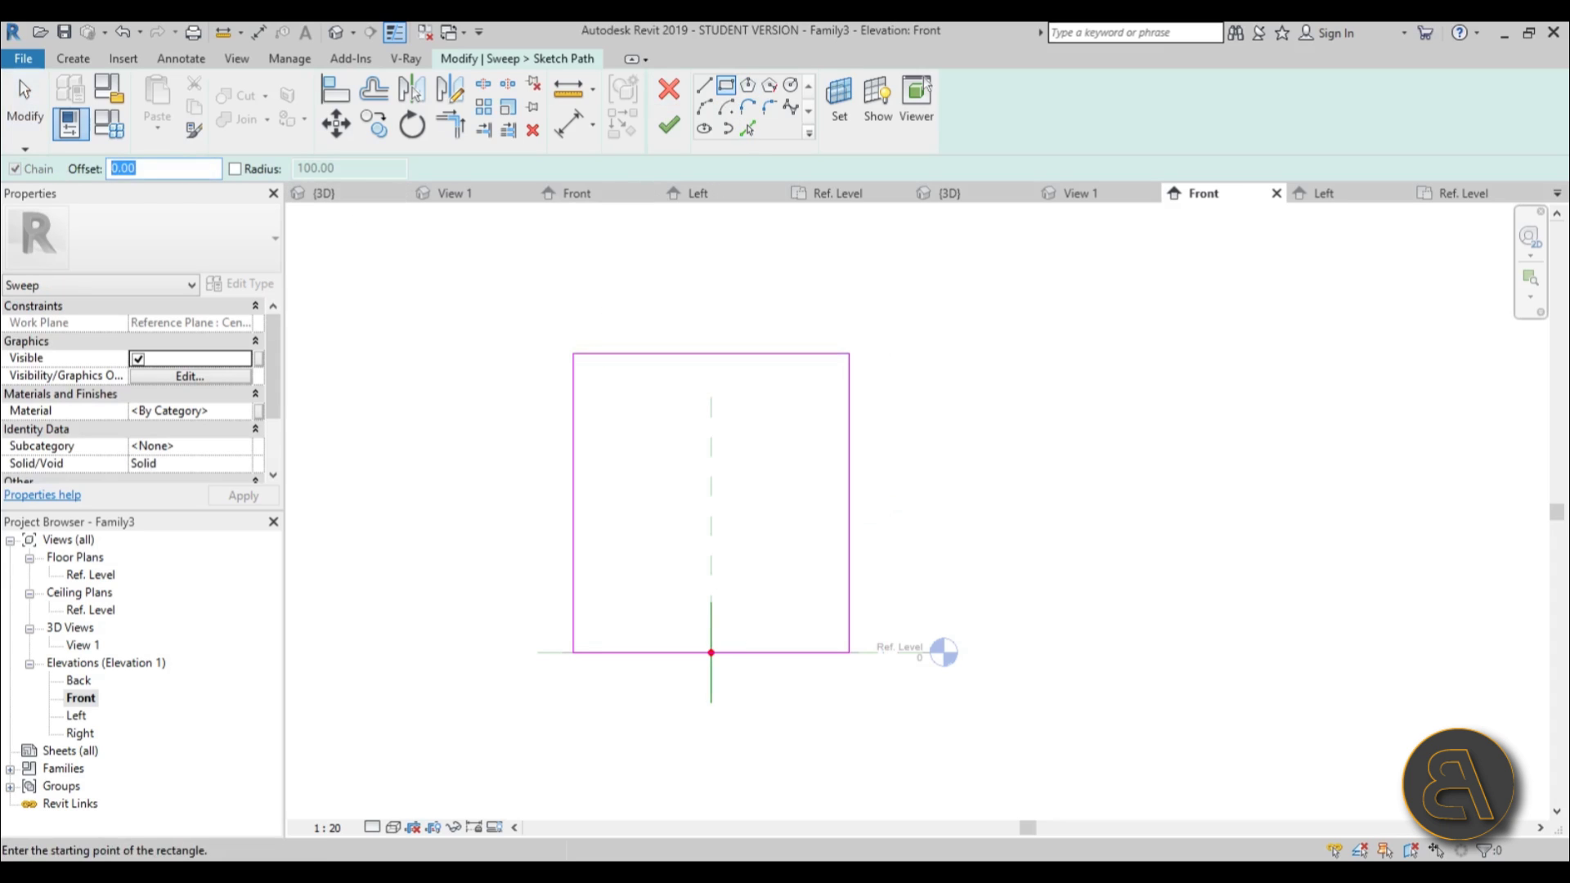
left_click(573, 354)
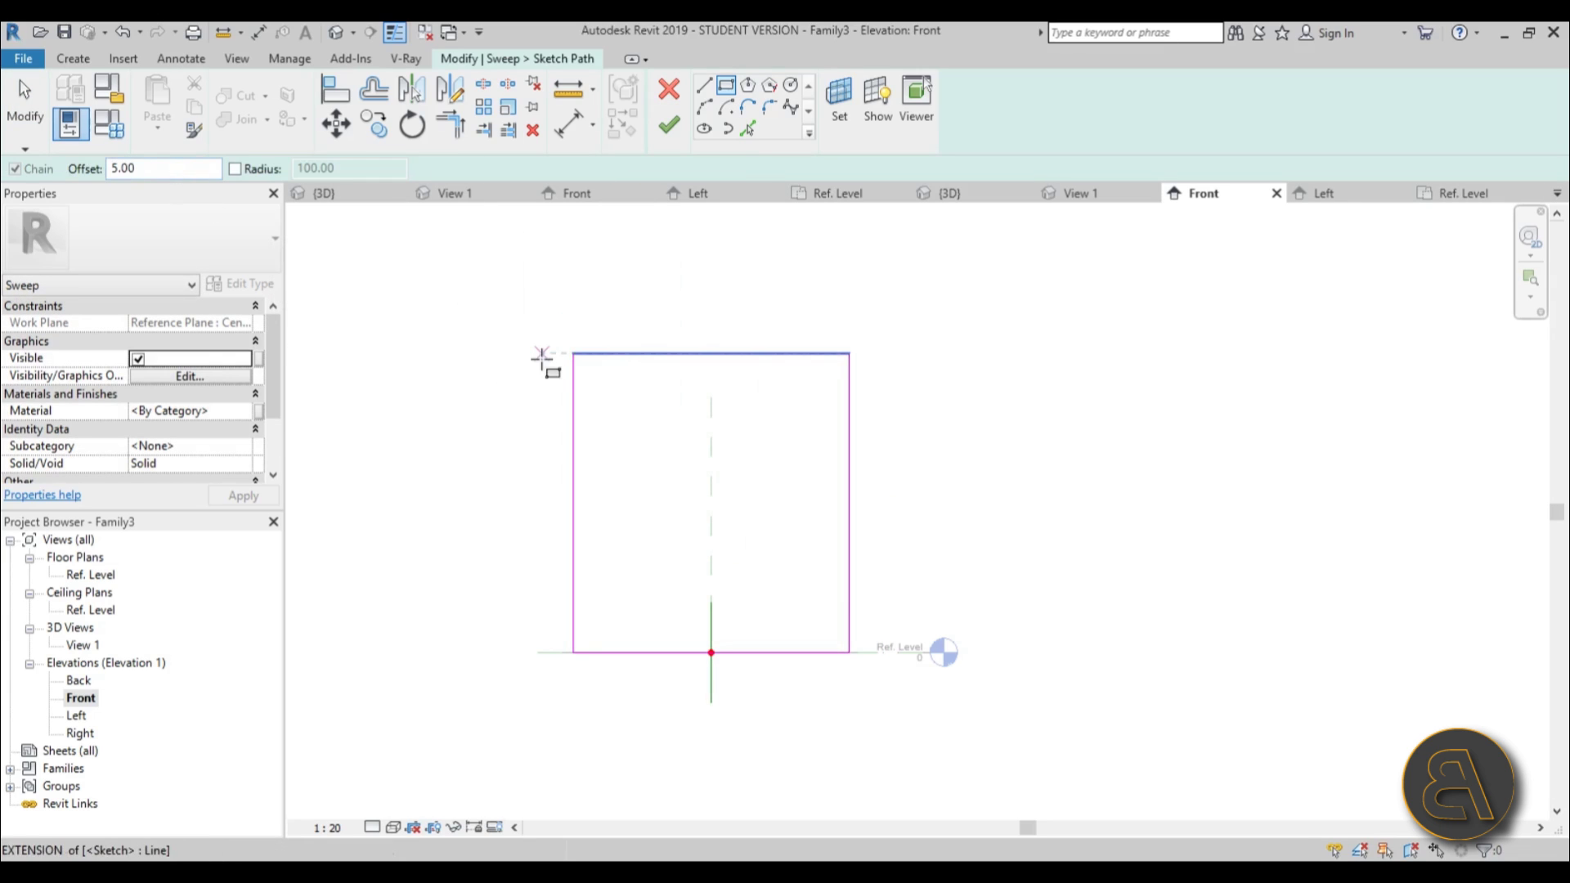
scroll(771, 543, "up", 2)
left_click(936, 763)
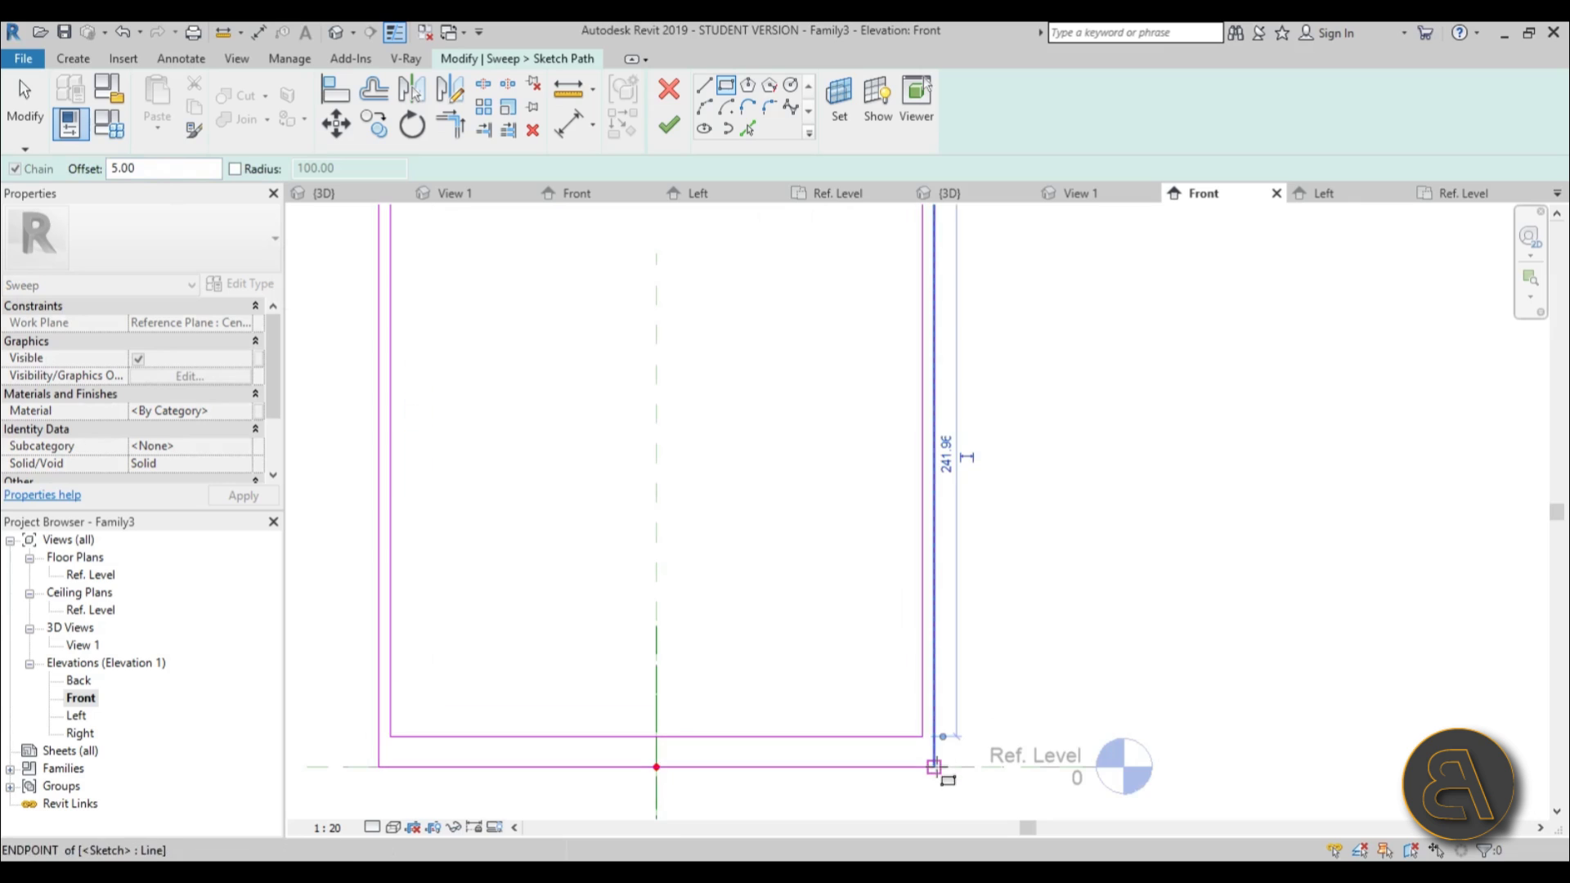
key("Escape")
- Set the inner rectangle's bottom line 5 cm above the outer rectangle's base
left_click(893, 744)
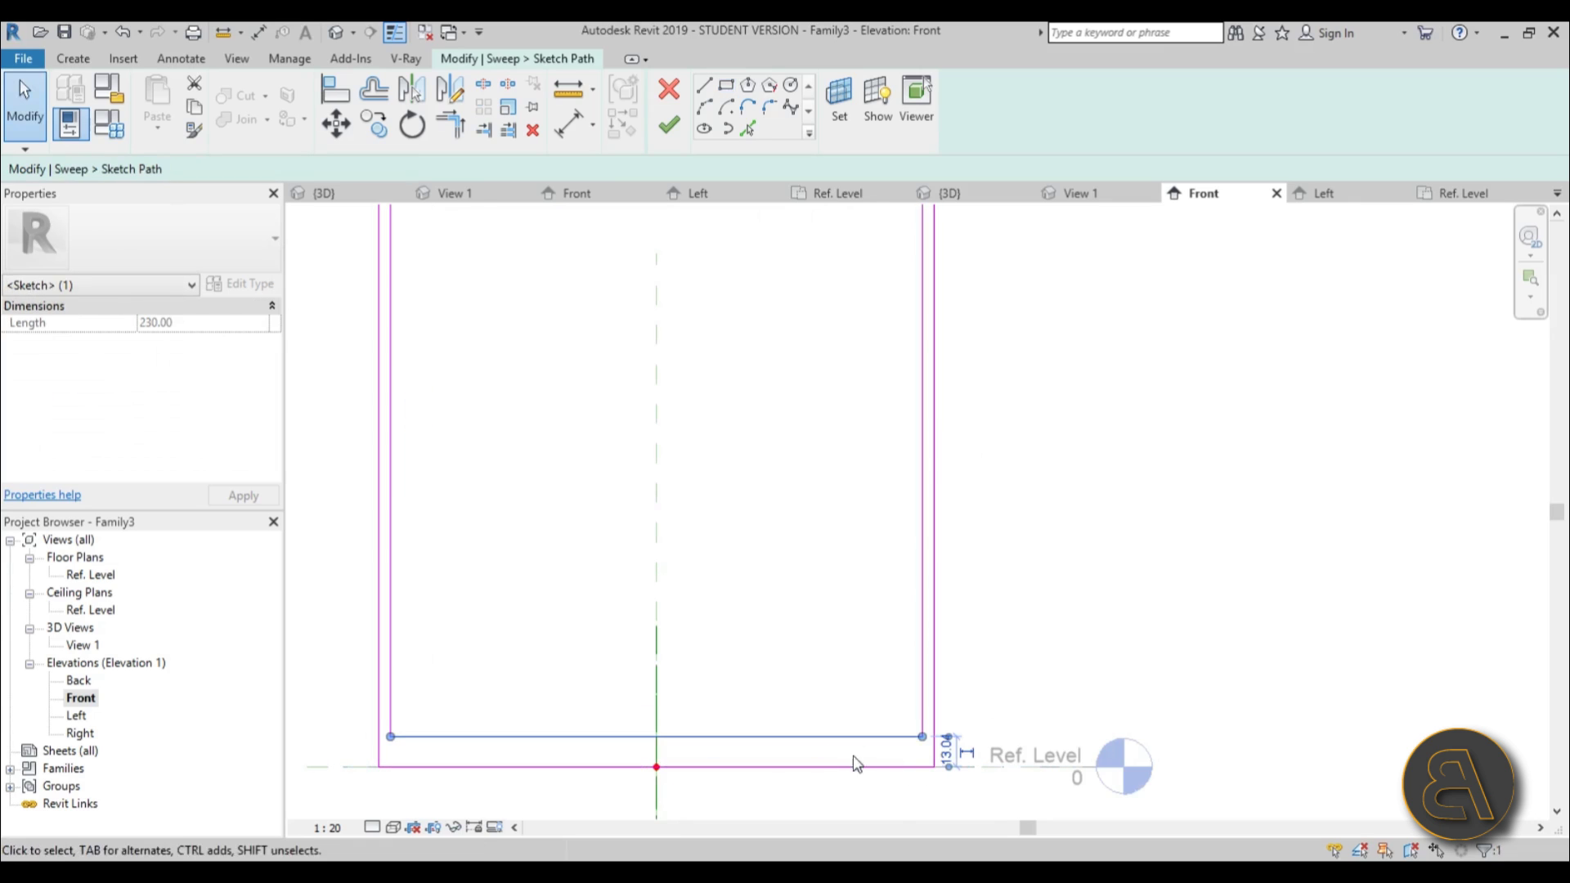
scroll(951, 760, "up", 2)
left_click(953, 749)
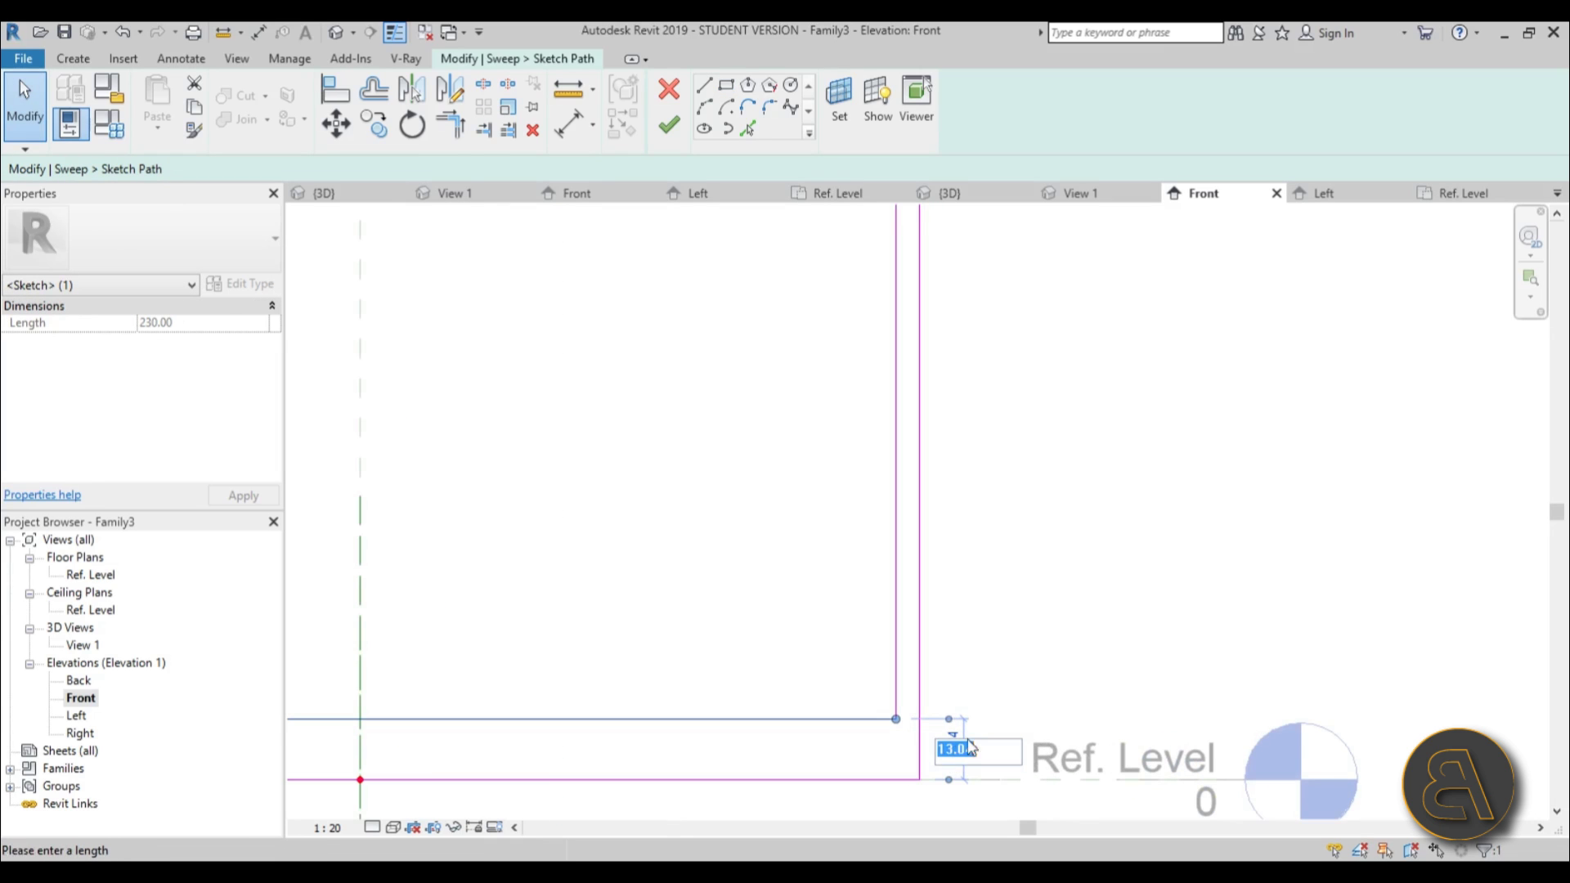
type("5")
key("Return")
left_click(989, 701)
- Delete the whole outer rectangle, keeping only the inner one as the sweep path
scroll(965, 671, "down", 4)
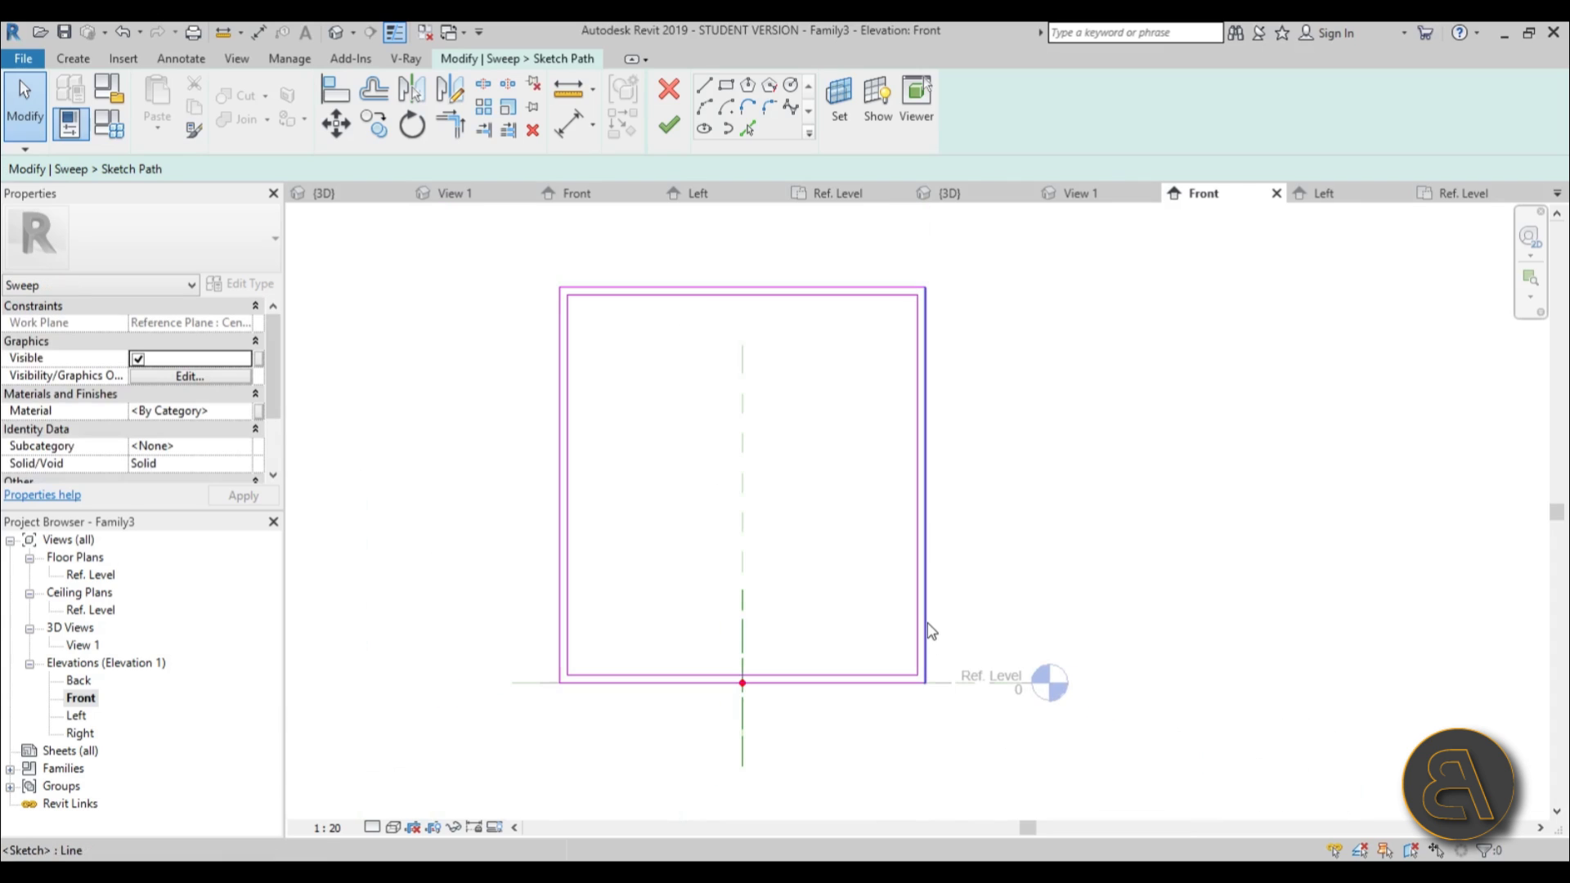
key("Tab")
left_click(930, 631)
left_click(903, 630)
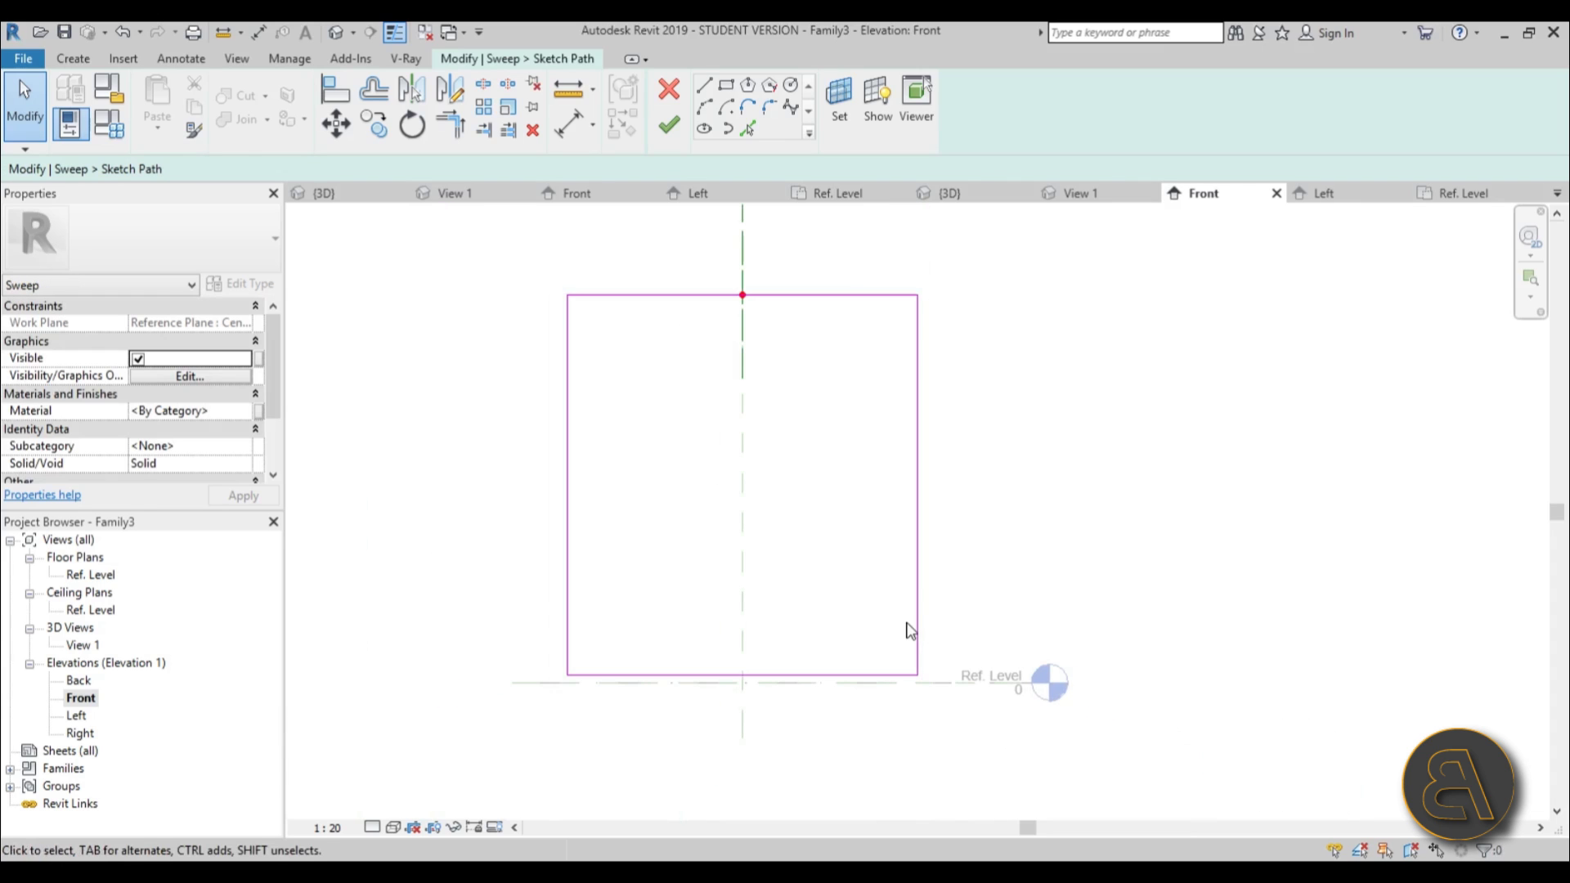
- Finish the sweep path sketch and open the Left elevation for the profile
scroll(793, 613, "down", 2)
middle_click_drag(793, 614, 768, 617)
scroll(768, 617, "up", 2)
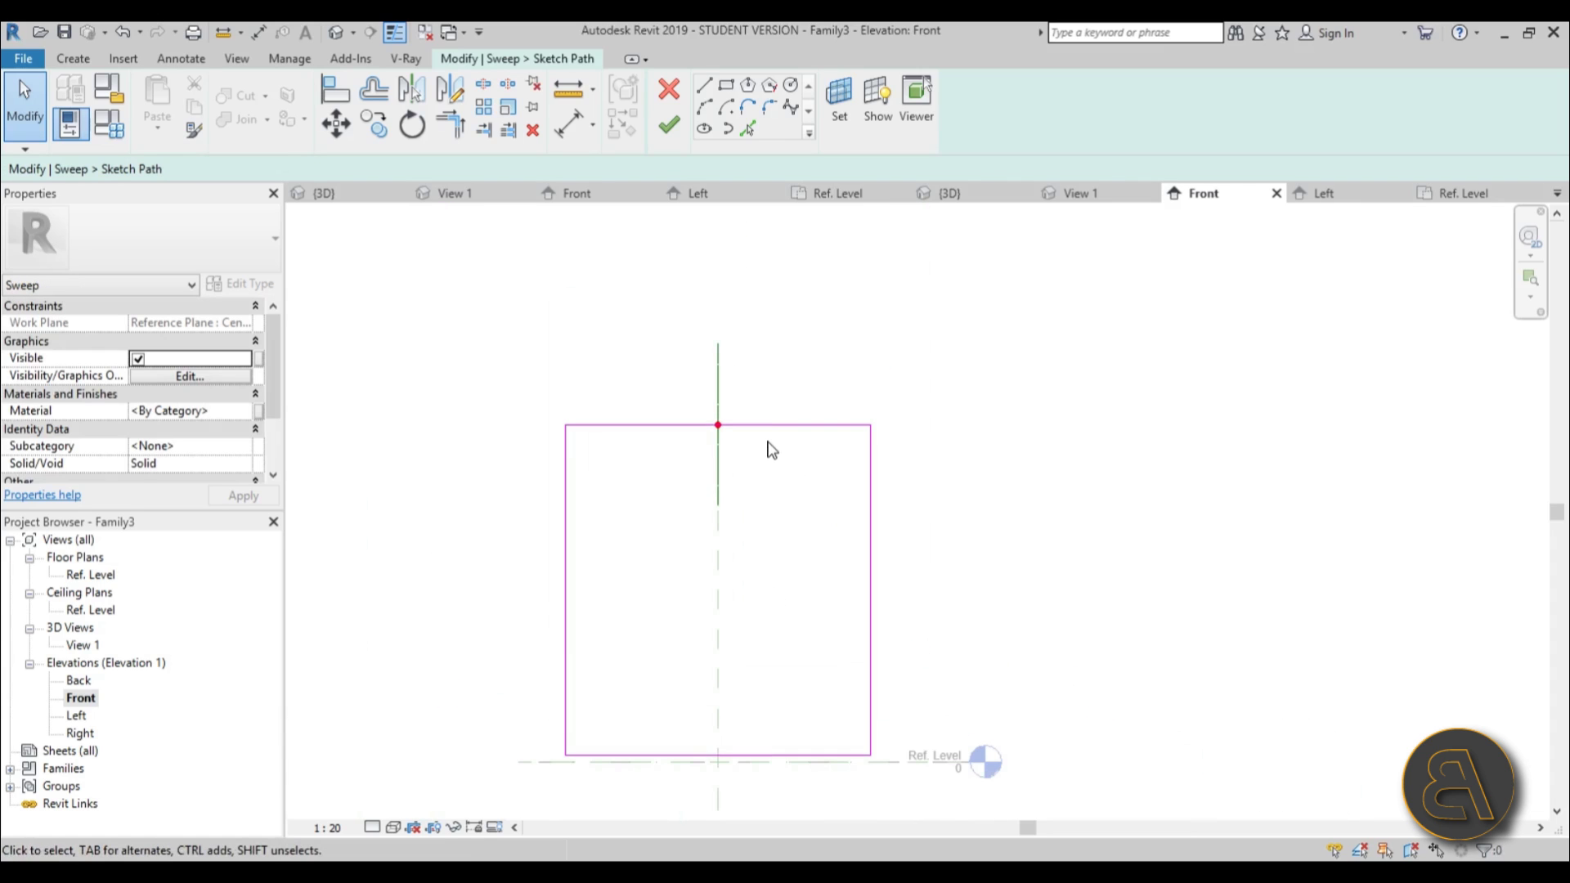
scroll(724, 448, "up", 2)
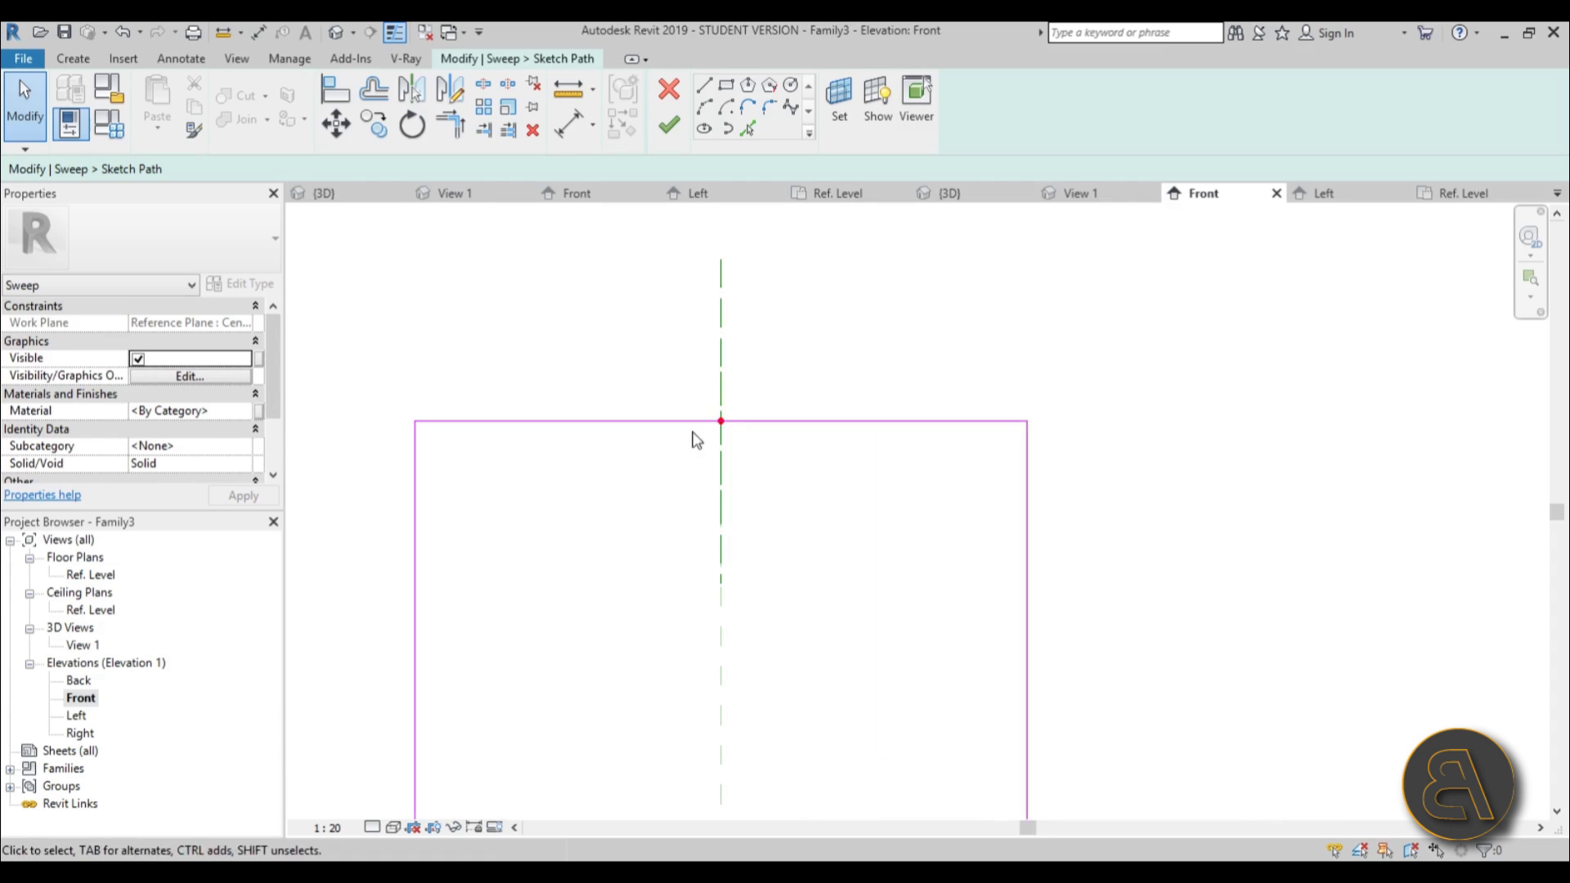
left_click(670, 127)
double_click(76, 717)
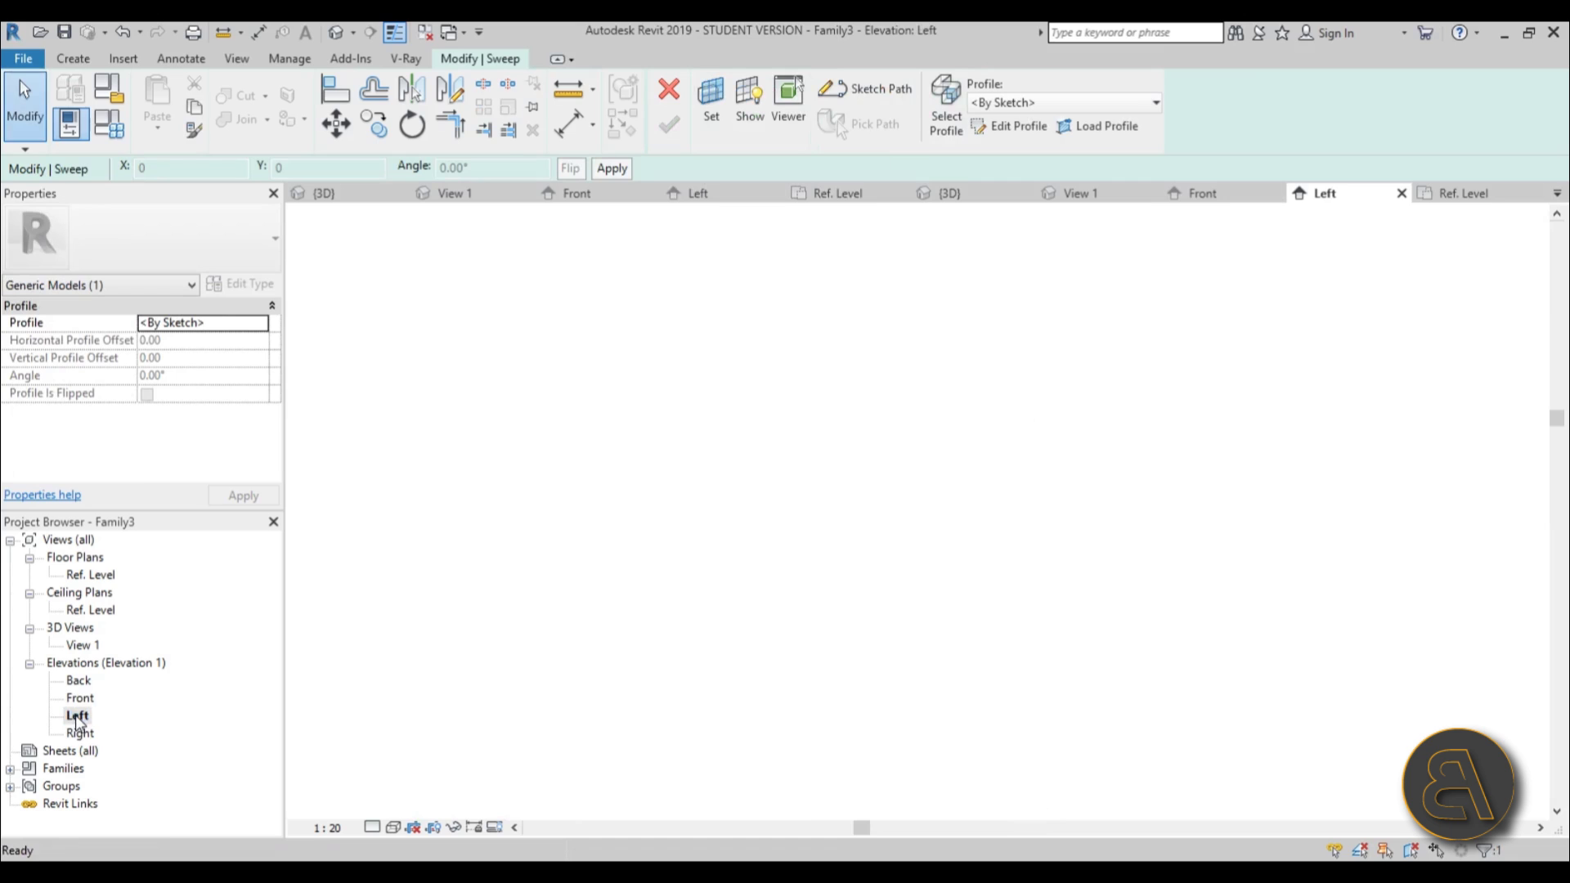
- Start the sweep profile sketch and draw two vertical lines about 56 cm long, about 60 cm apart, one on each side of the profile centre
left_click(1008, 126)
scroll(835, 331, "up", 3)
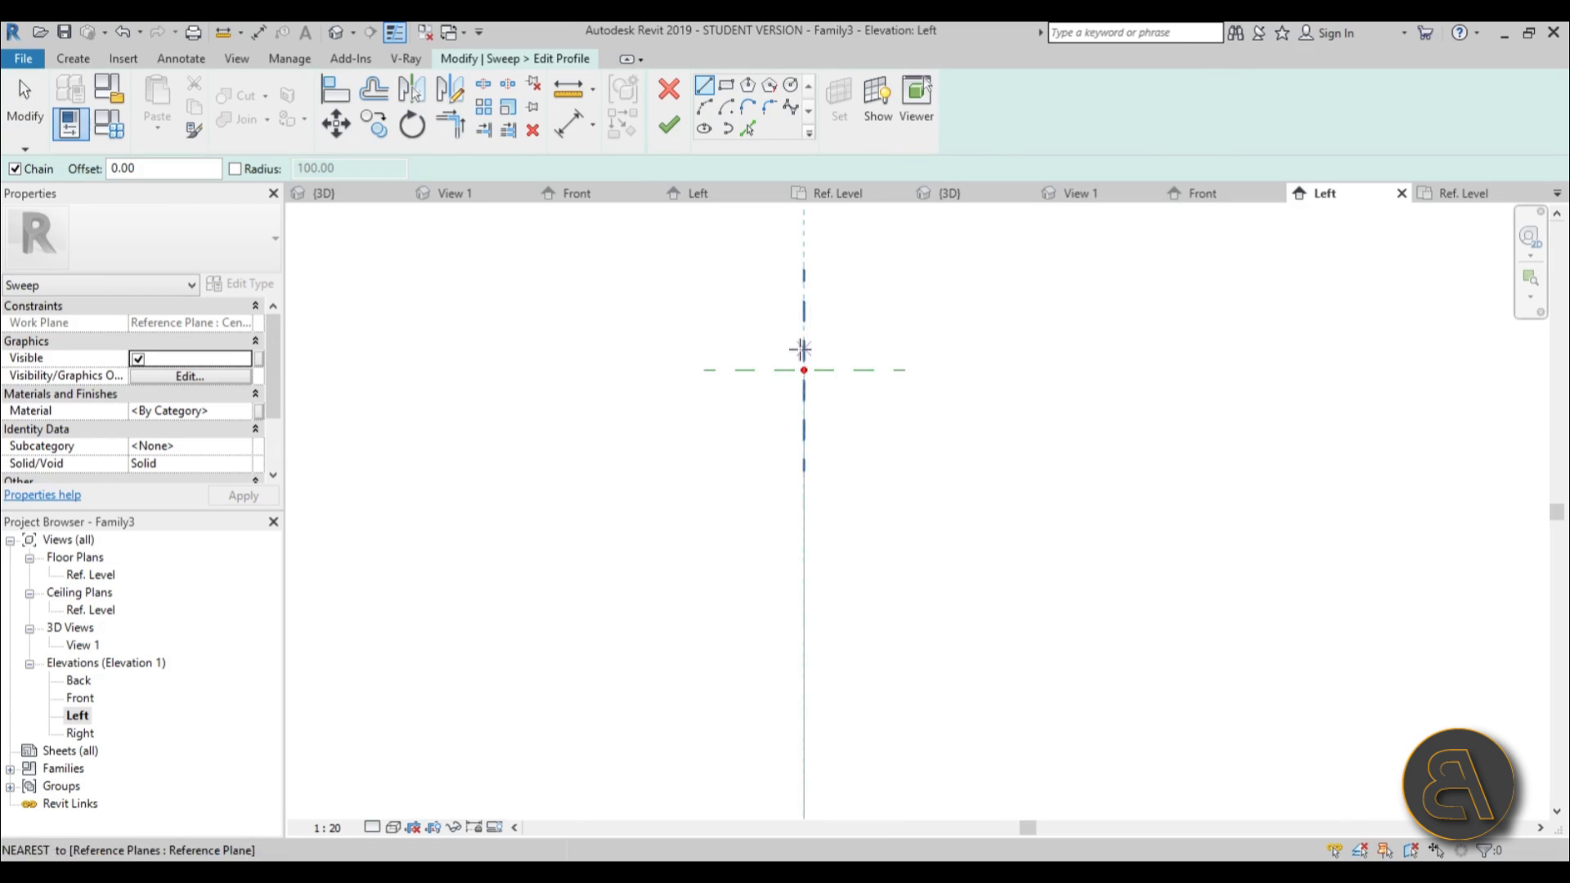
scroll(758, 366, "down", 3)
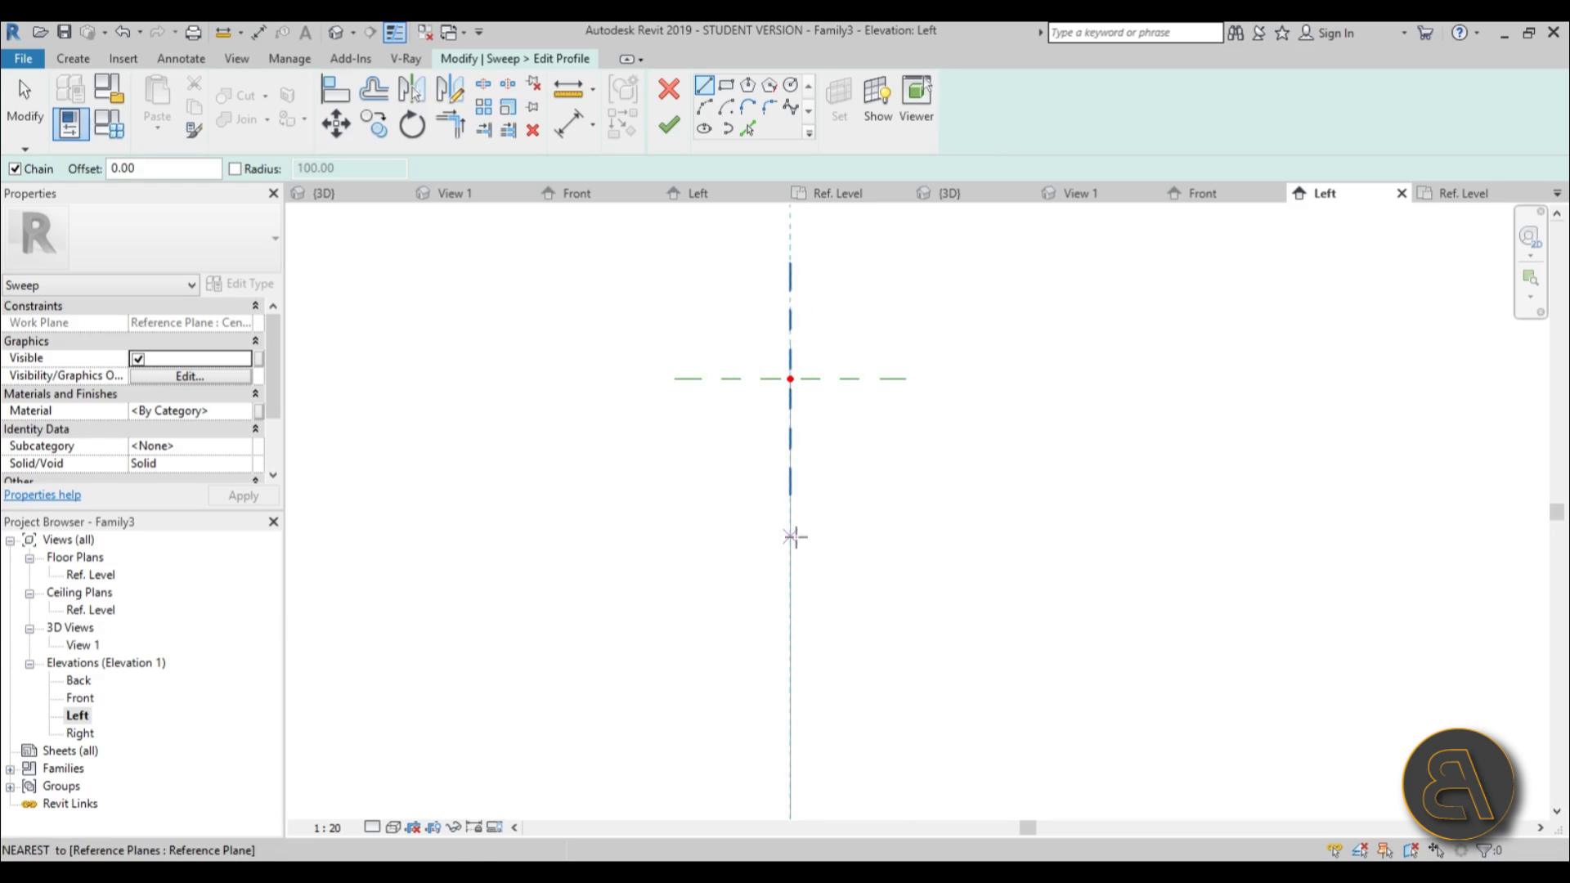
middle_click_drag(778, 529, 755, 542)
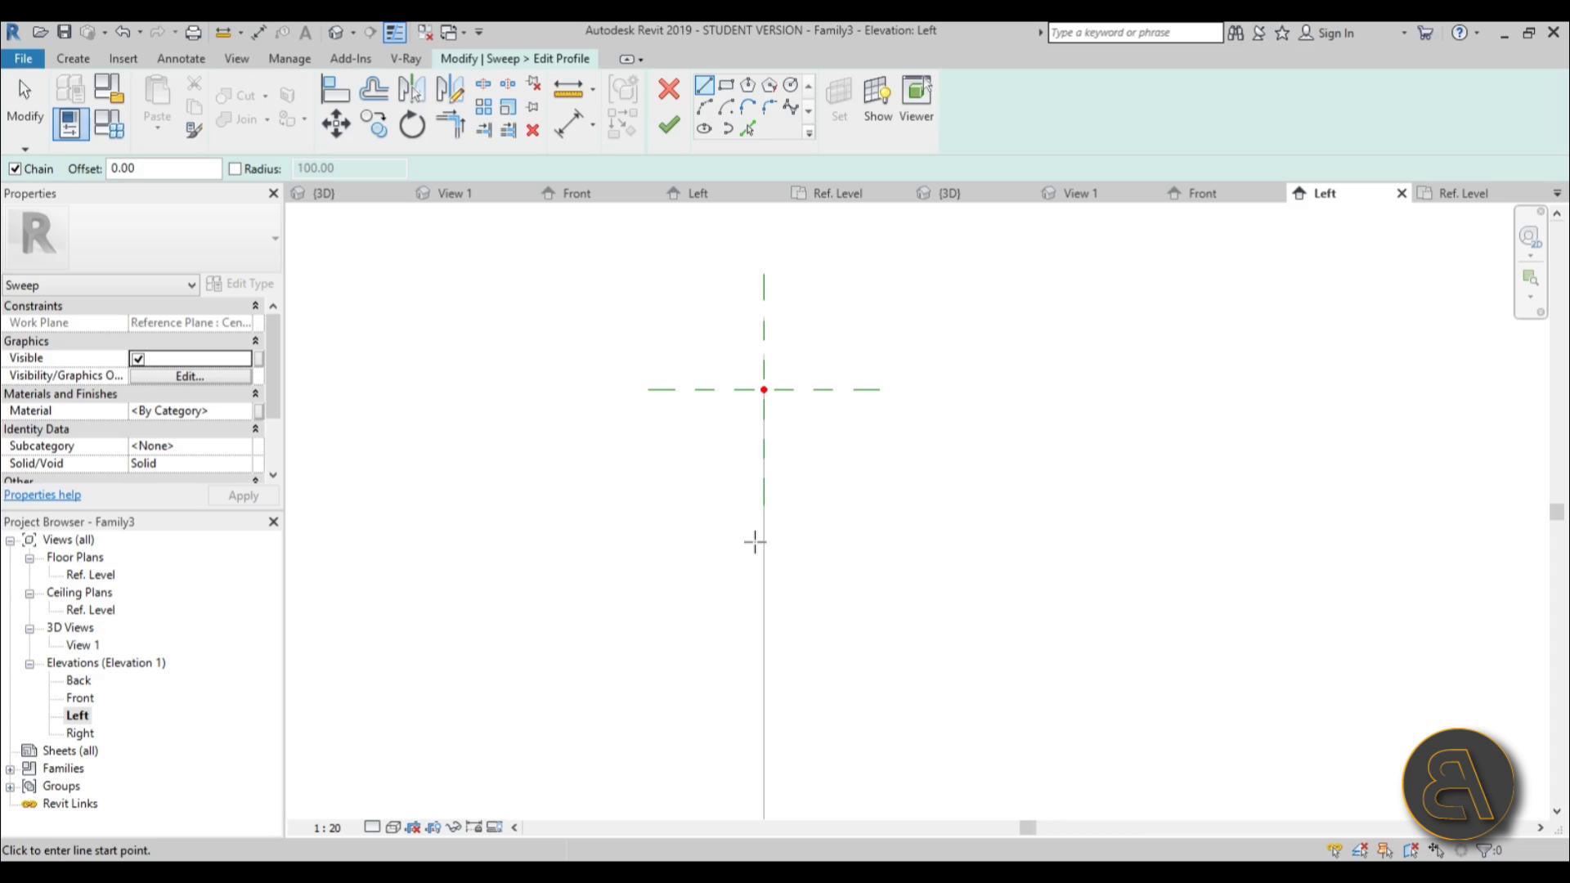
left_click(649, 259)
left_click(649, 470)
key("Escape")
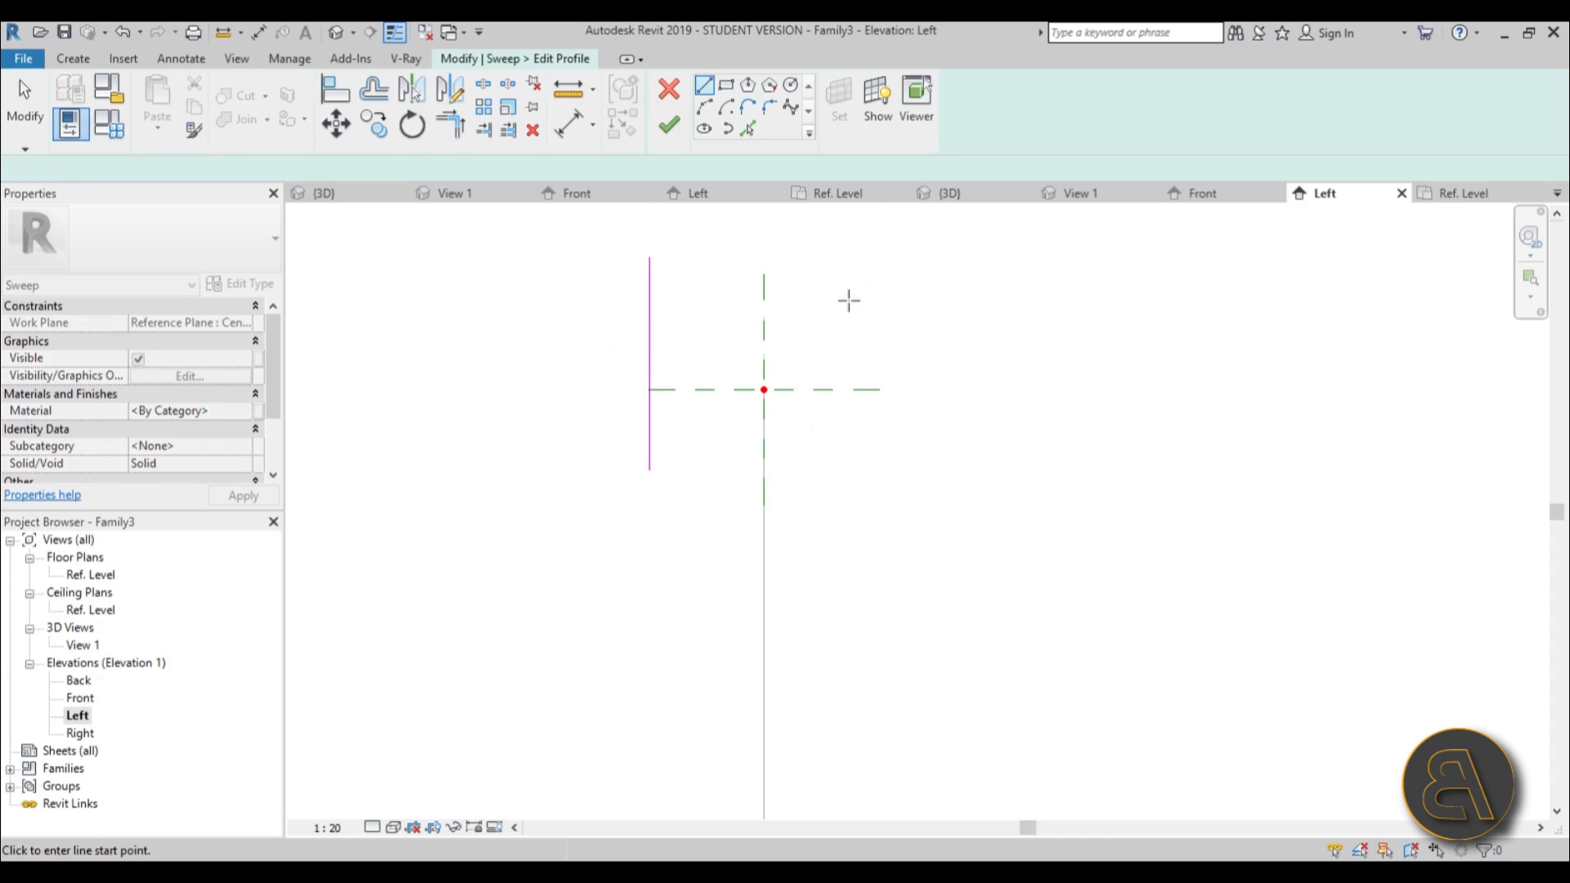
left_click(878, 258)
left_click(878, 471)
key("Escape")
key("Escape")
- Set the right vertical line's distance from the vertical centre plane to 15 cm
left_click(878, 458)
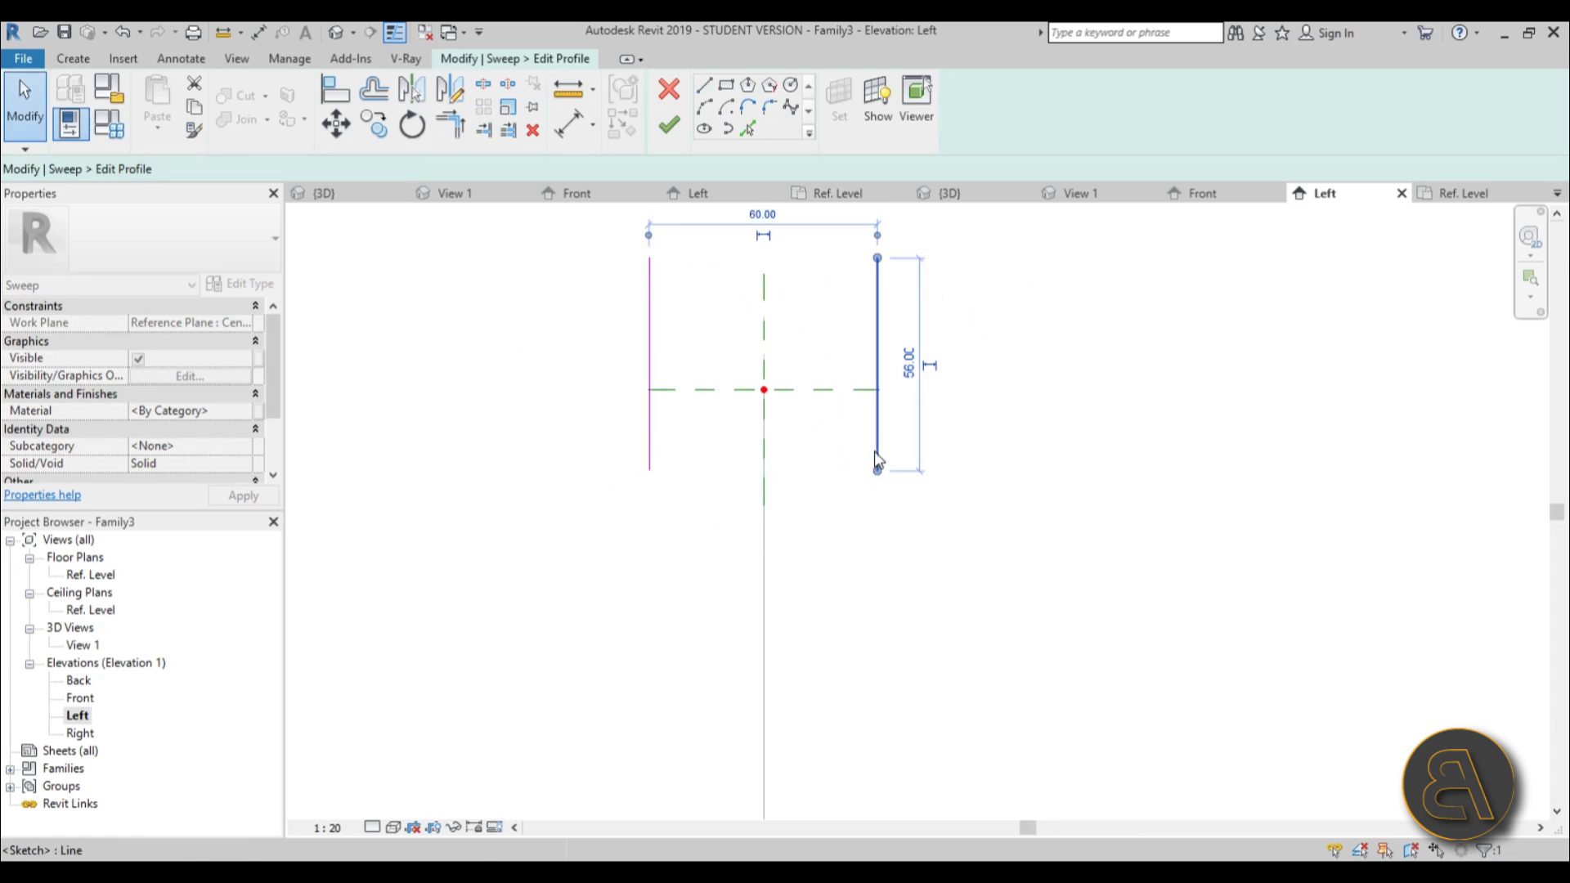
middle_click_drag(876, 543, 809, 488)
left_click_drag(743, 382, 741, 382)
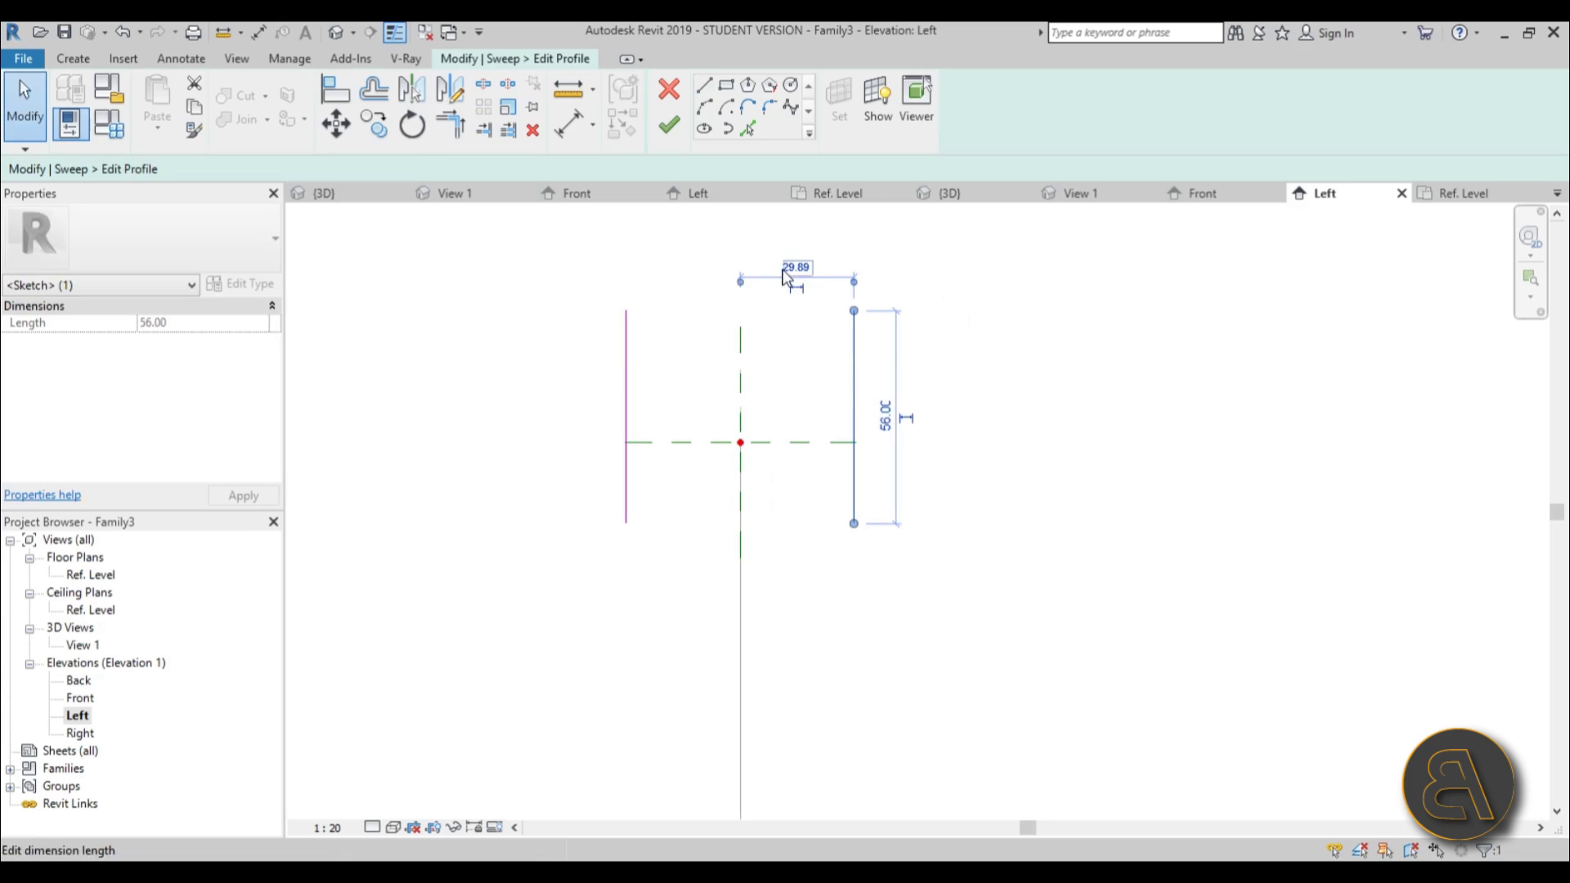
left_click(788, 266)
type("15")
key("Return")
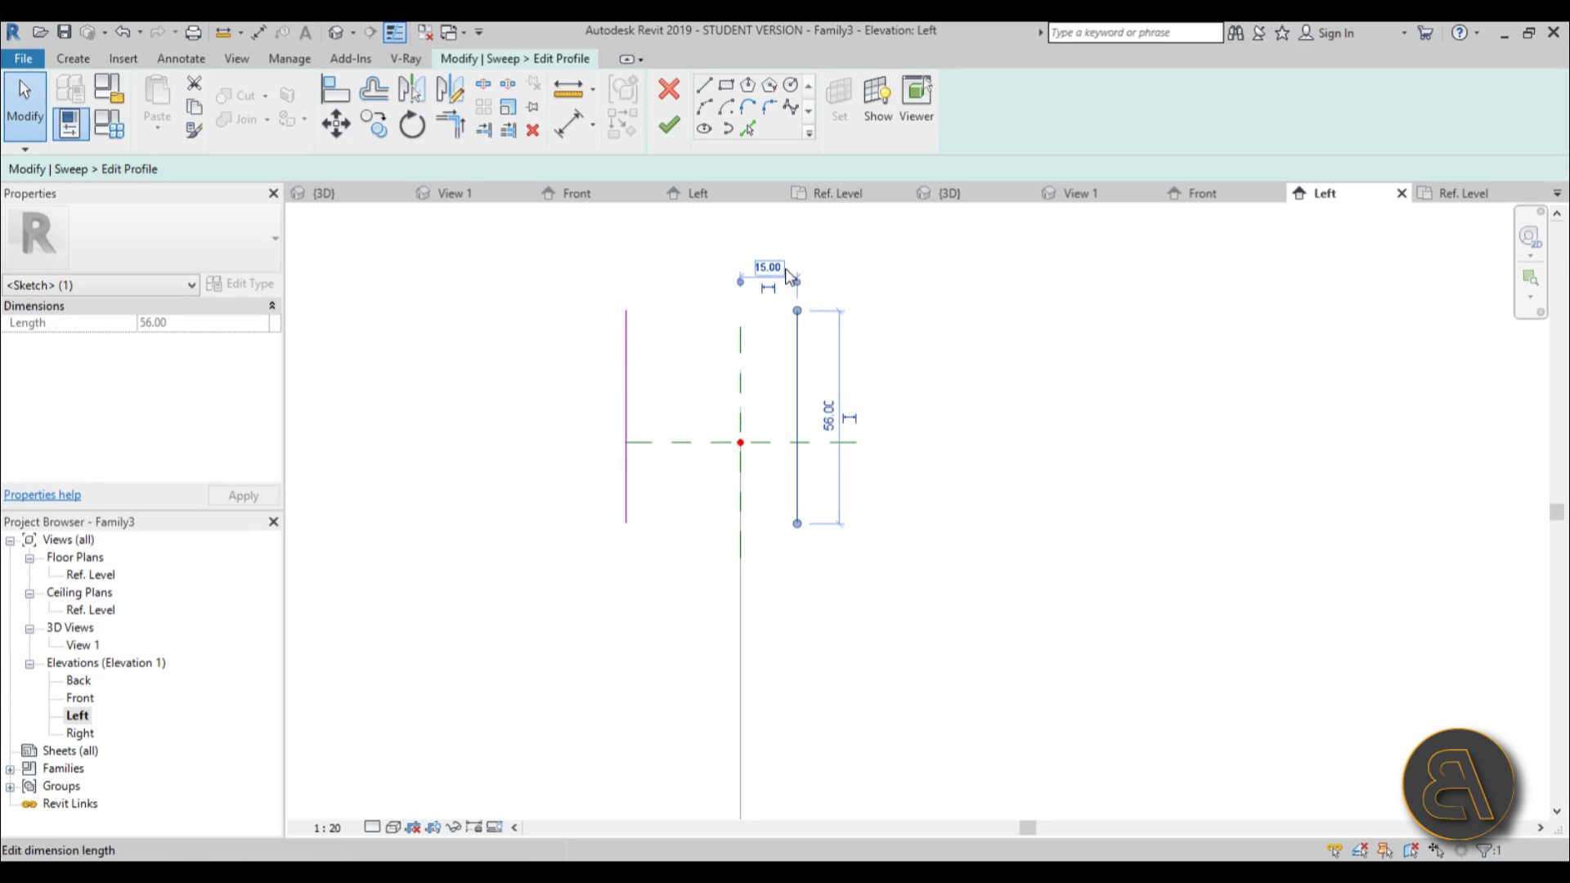
- Set the left vertical line's distance from the right vertical line to 30 cm
left_click(628, 409)
left_click(711, 548)
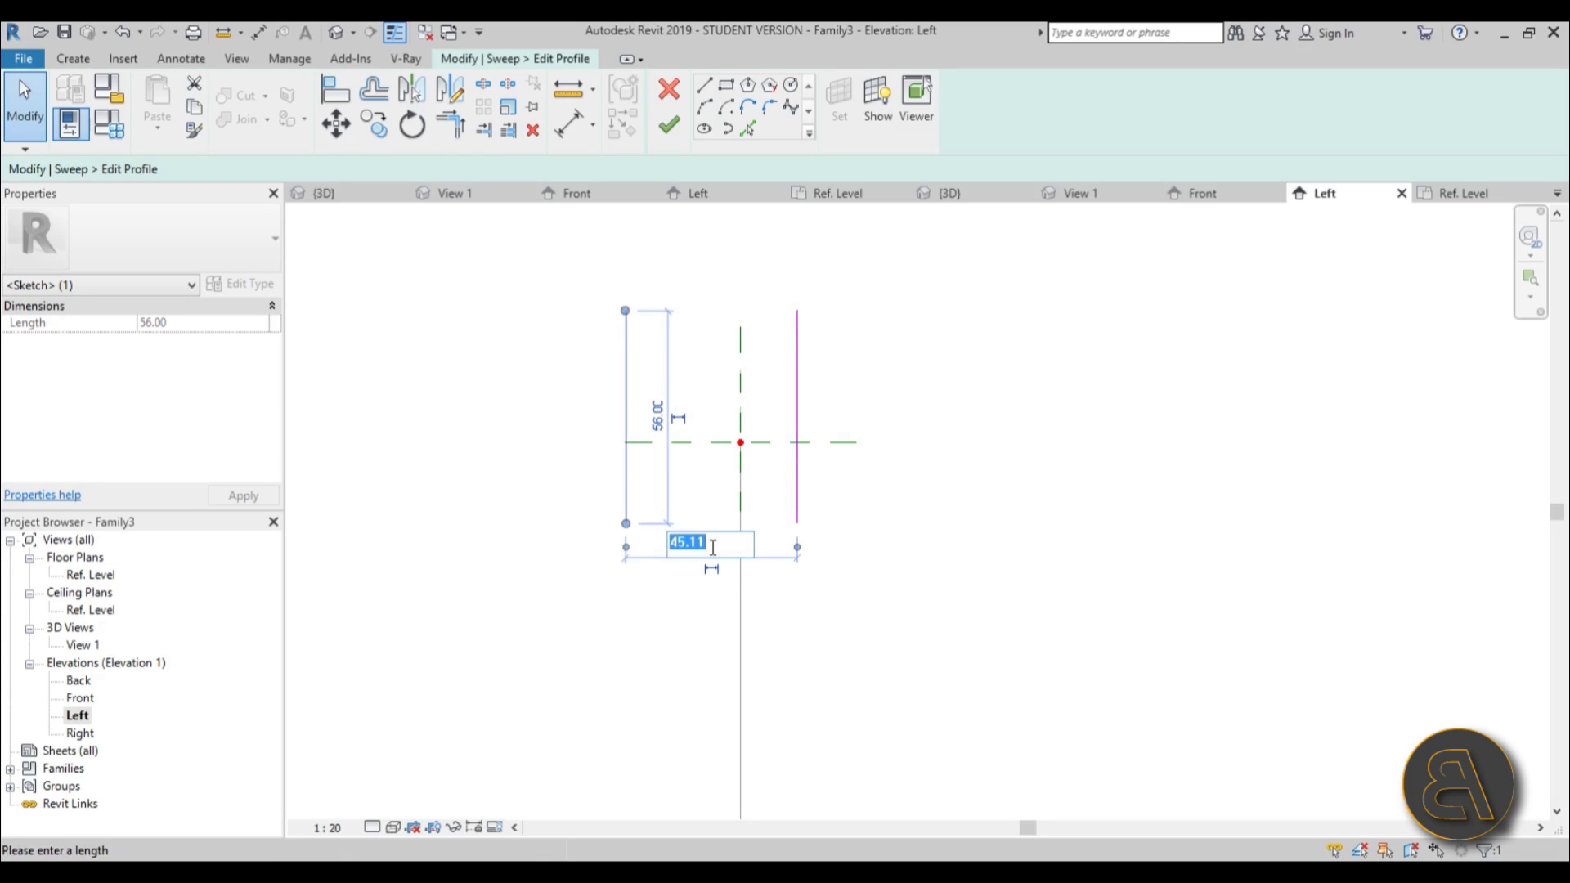
type("30")
key("Return")
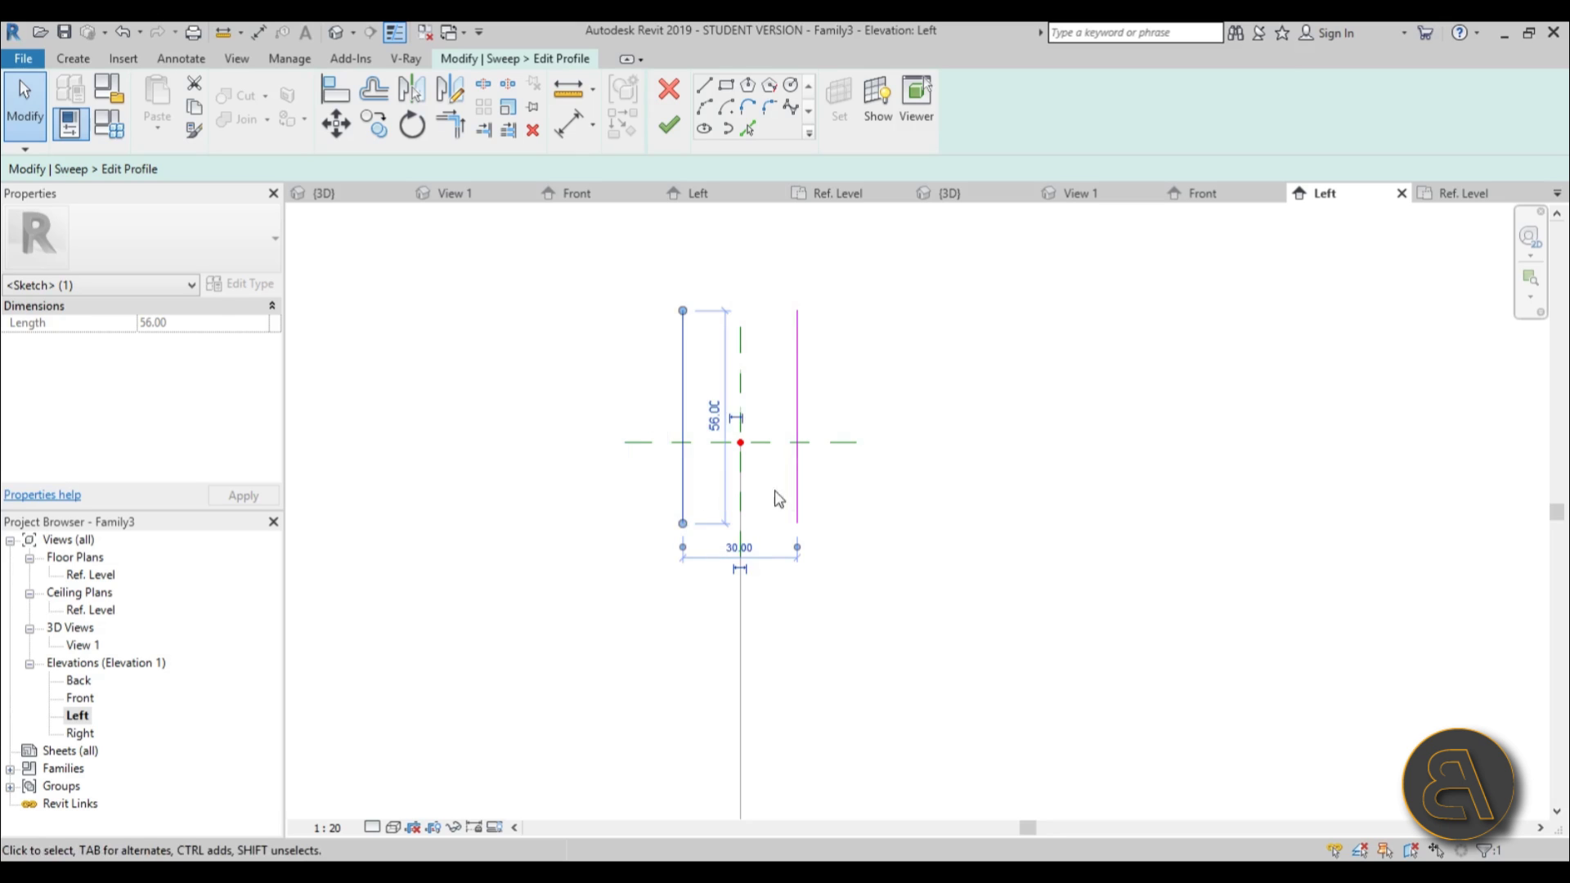
left_click(904, 514)
key("z")
key("f")
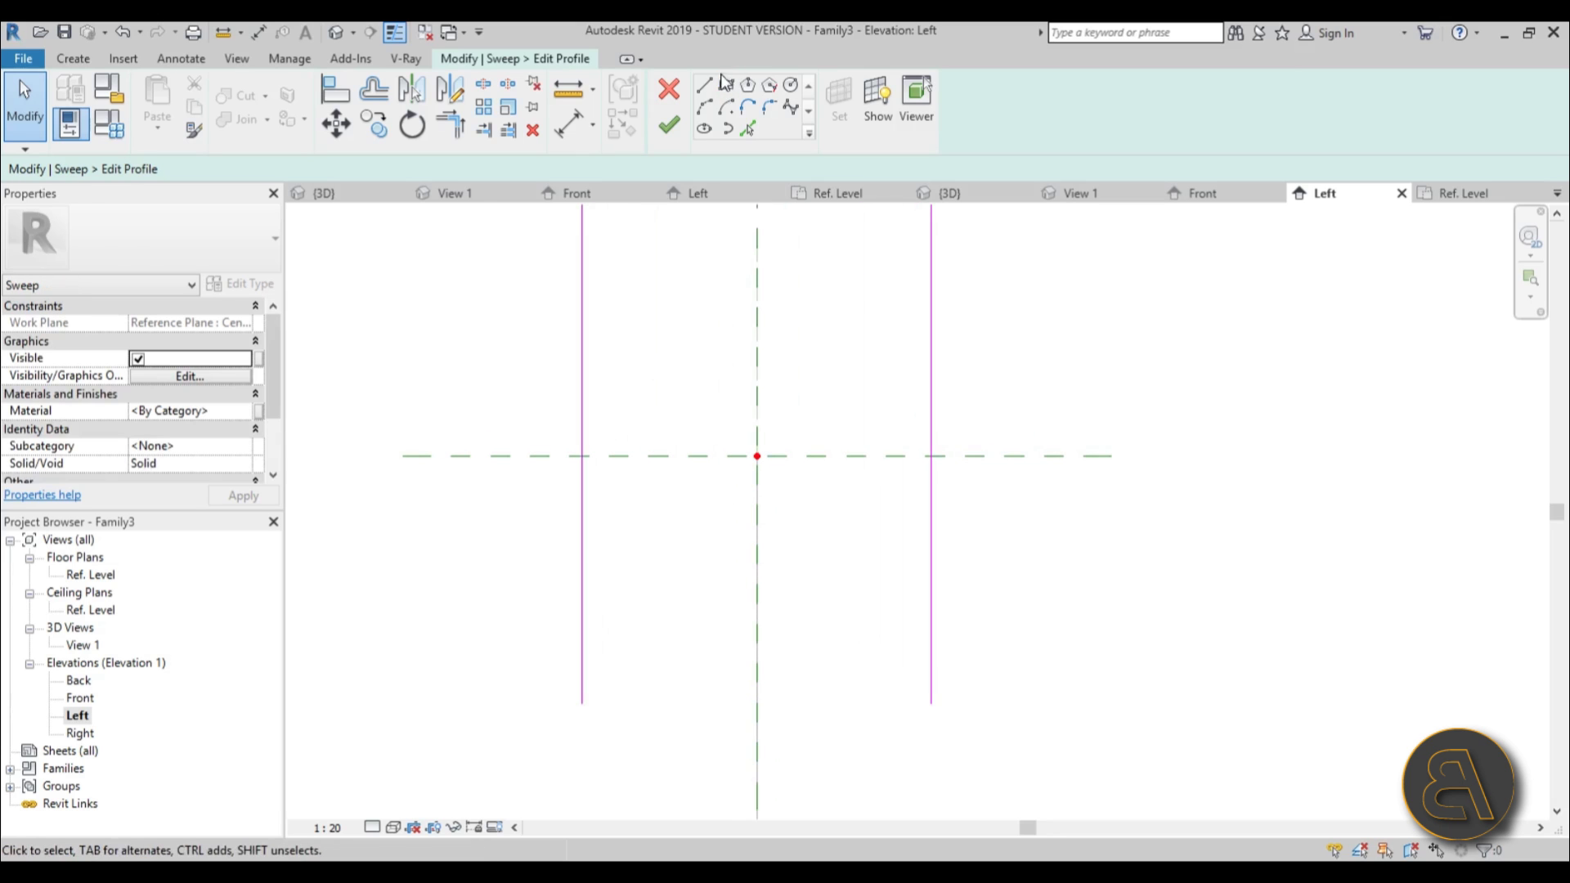
- Draw a horizontal line along the horizontal reference plane, joining the left vertical line to the right one
left_click(705, 84)
scroll(562, 481, "up", 3)
left_click(606, 432)
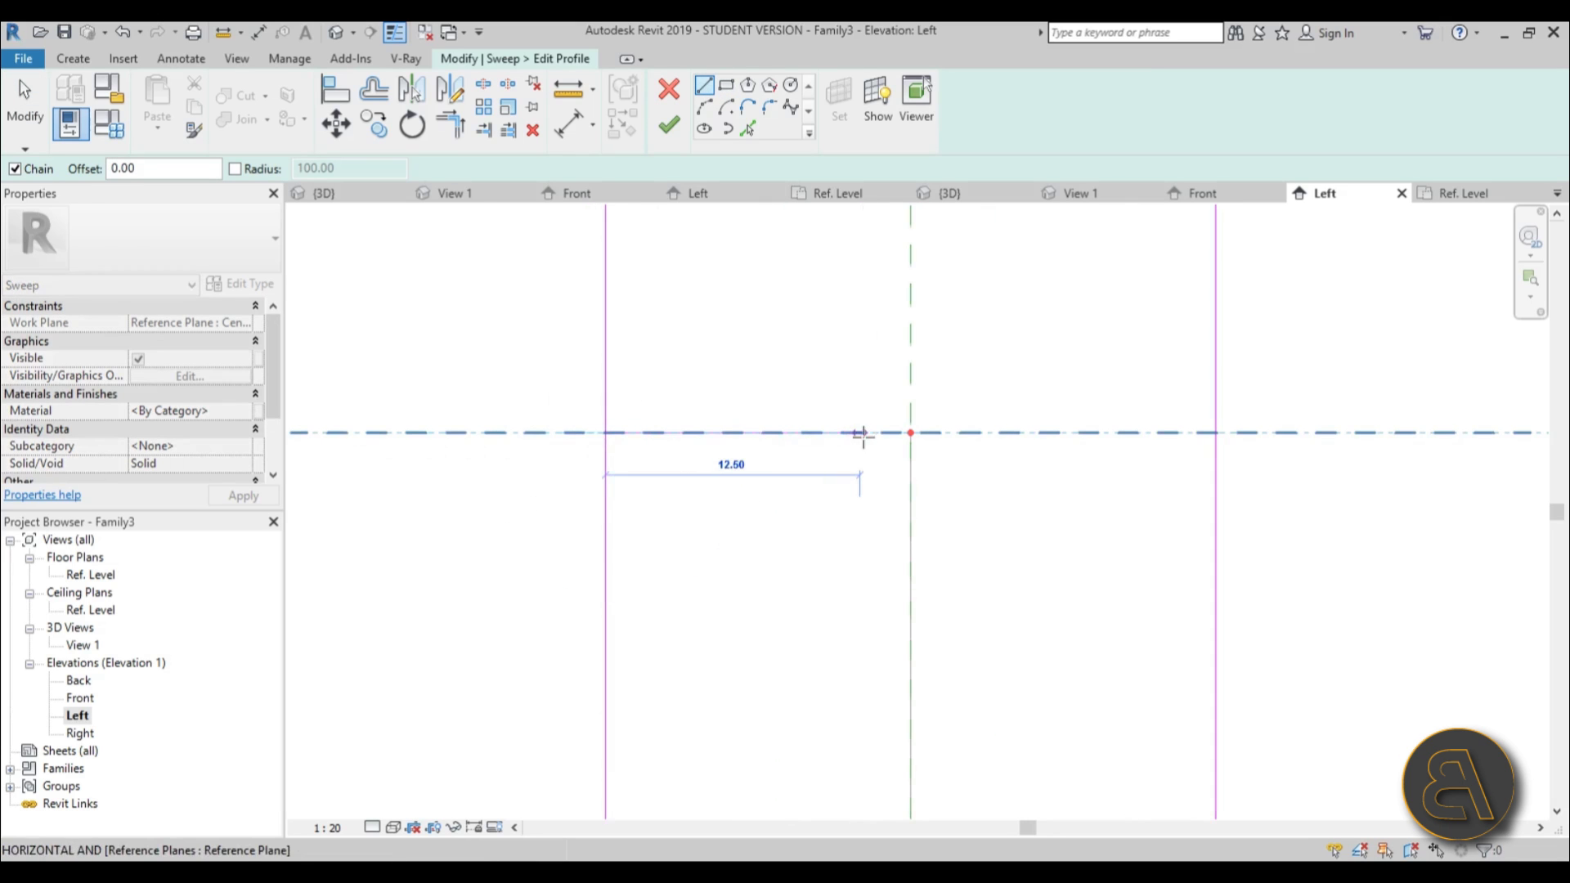
left_click(1215, 432)
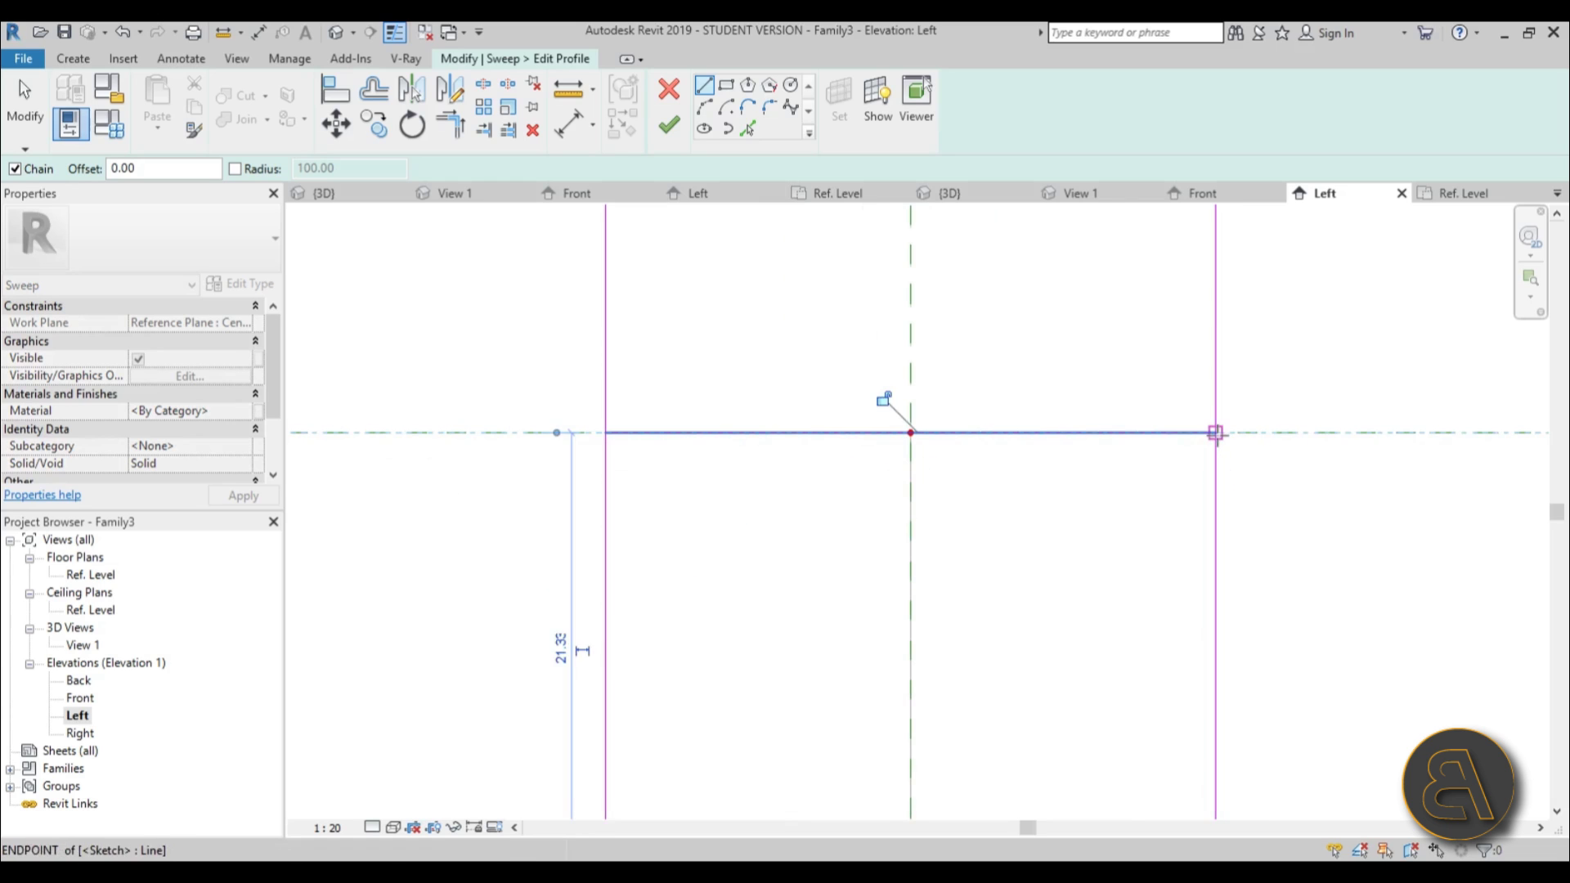
- Draw a 5 cm line sloping up from the left part of the base line into a horizontal top line, and mirror the slope about the vertical centre plane
left_click(717, 432)
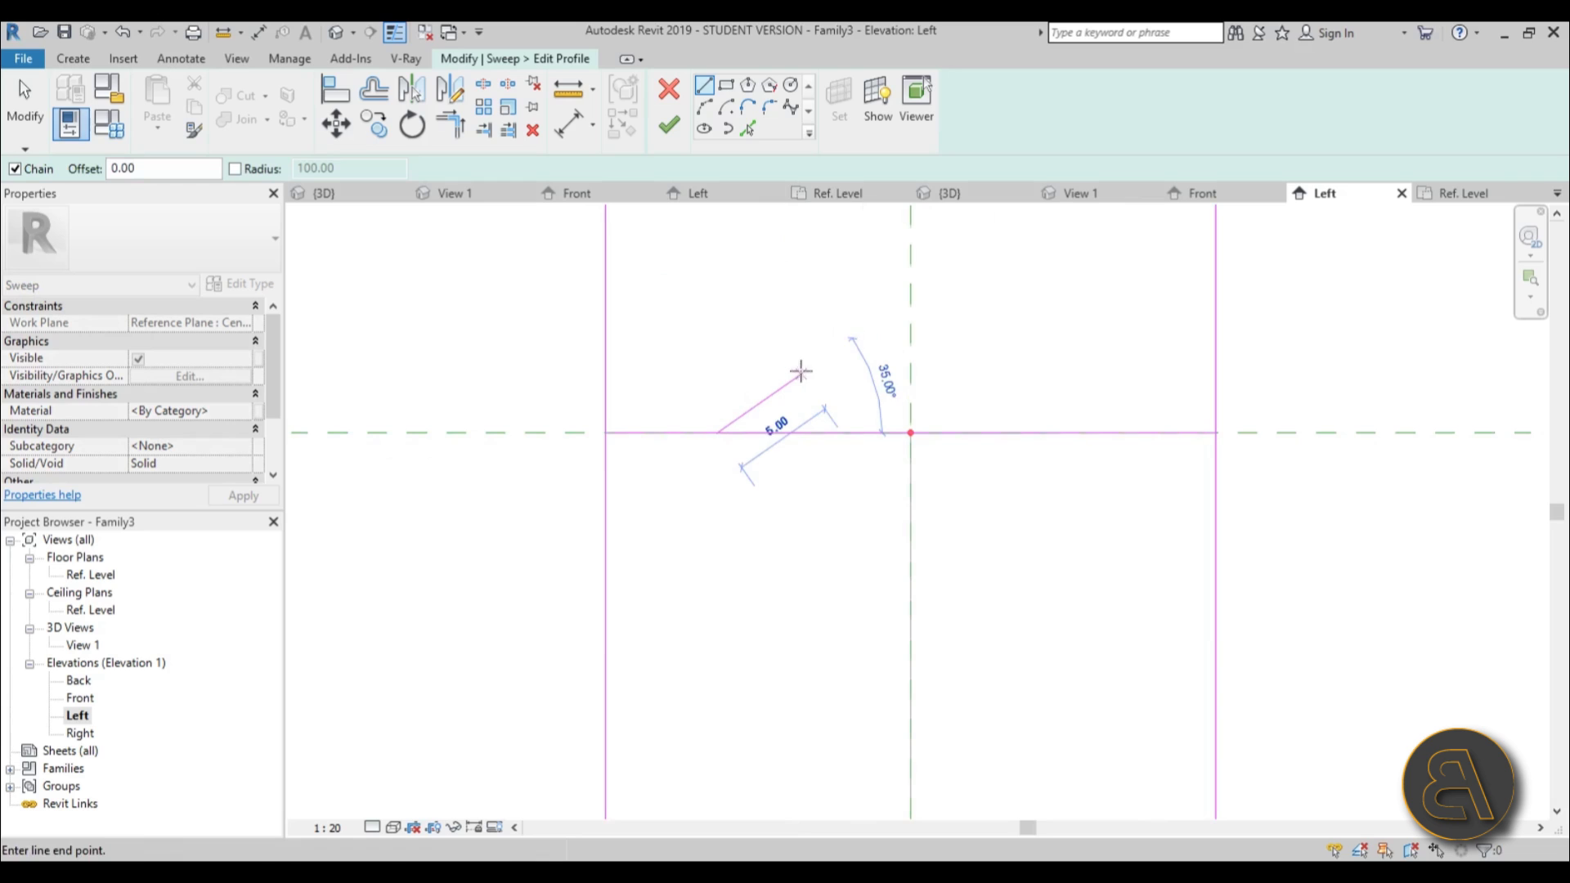
left_click(796, 368)
left_click(977, 367)
key("Escape")
key("Escape")
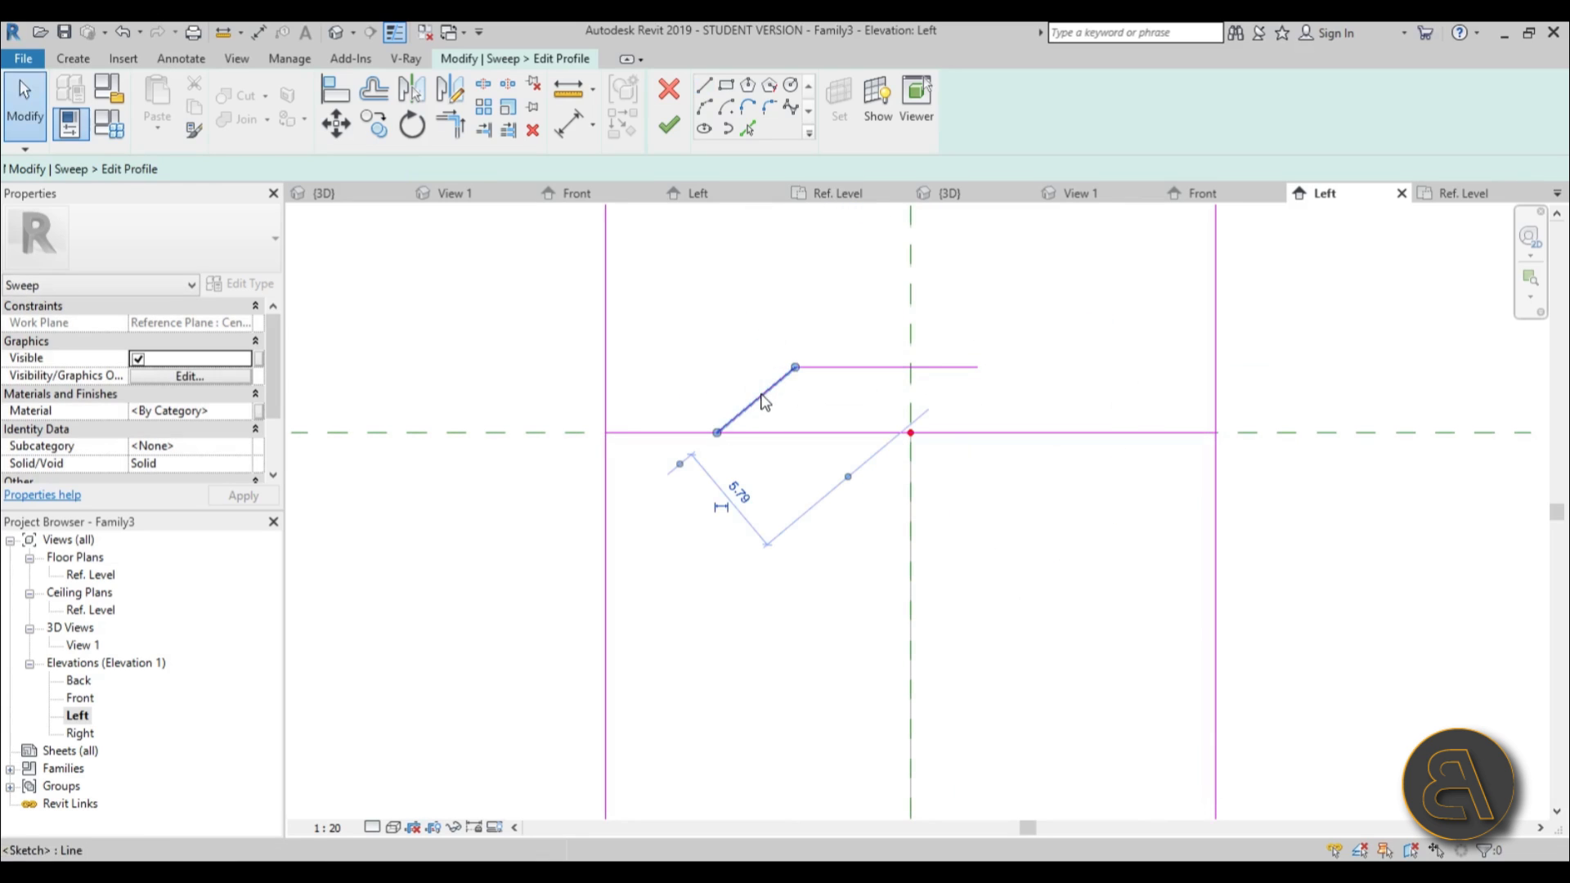
left_click(756, 400)
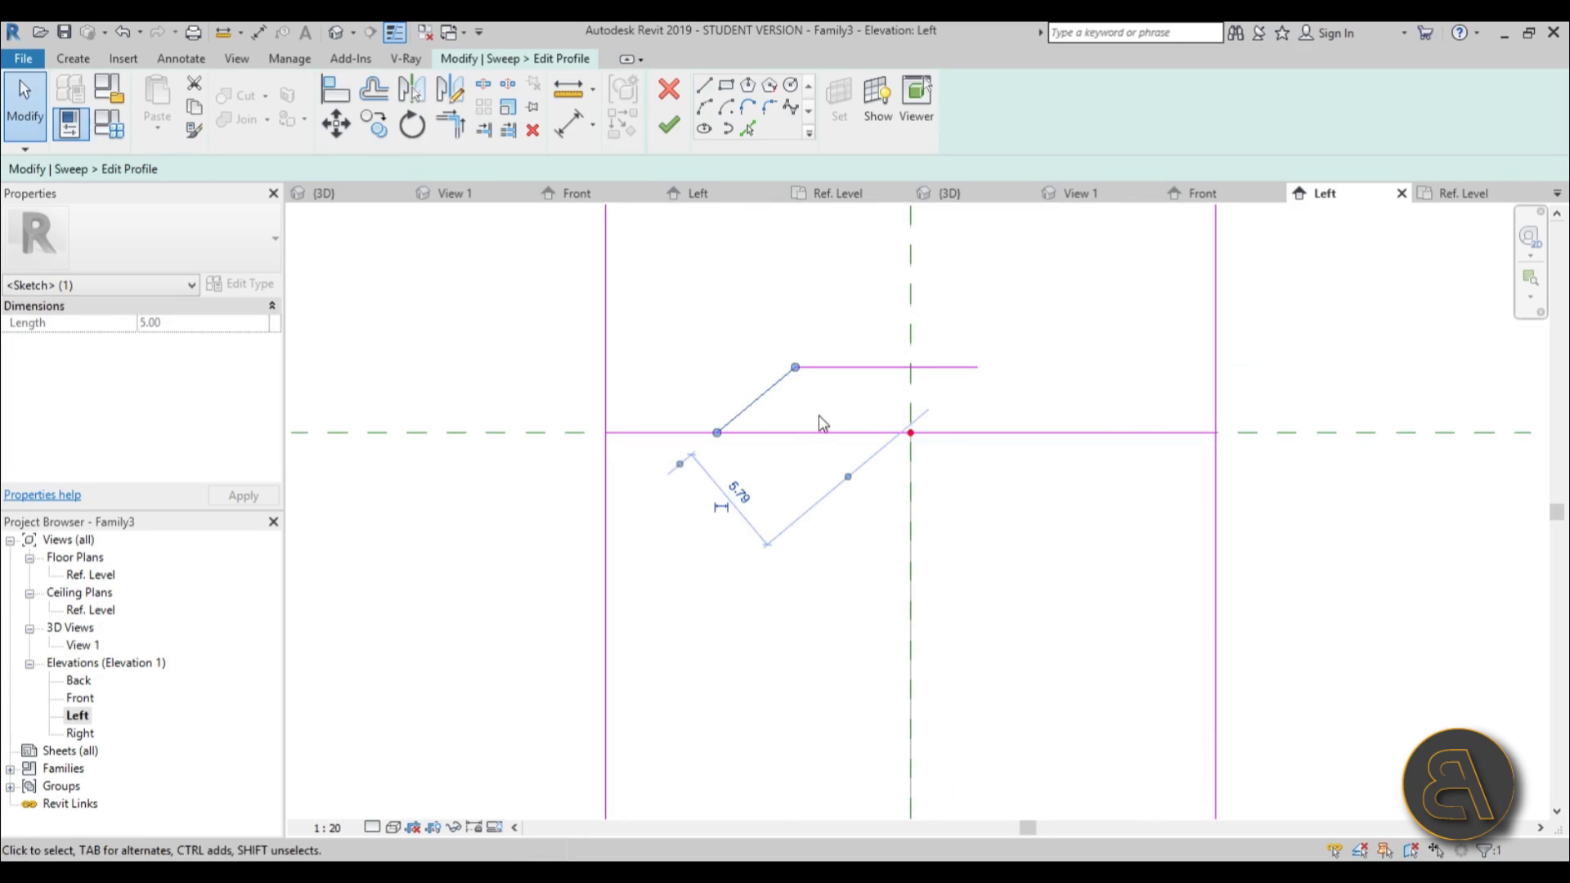
left_click(911, 404)
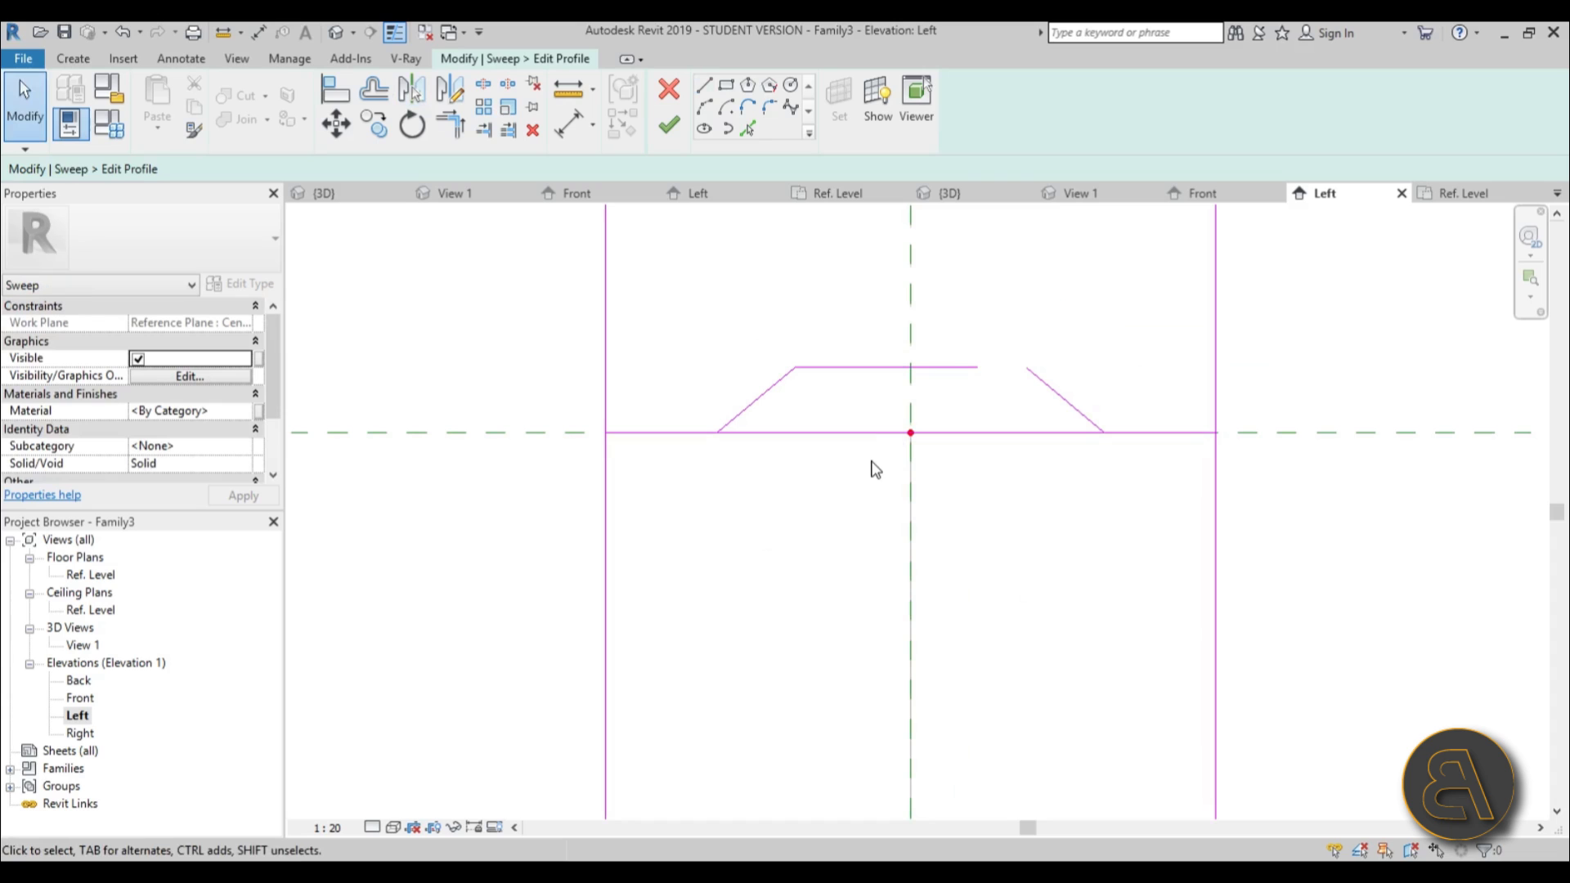
- Split the horizontal base line between the two slopes, just left of the vertical centre plane
key("s")
key("l")
left_click(881, 433)
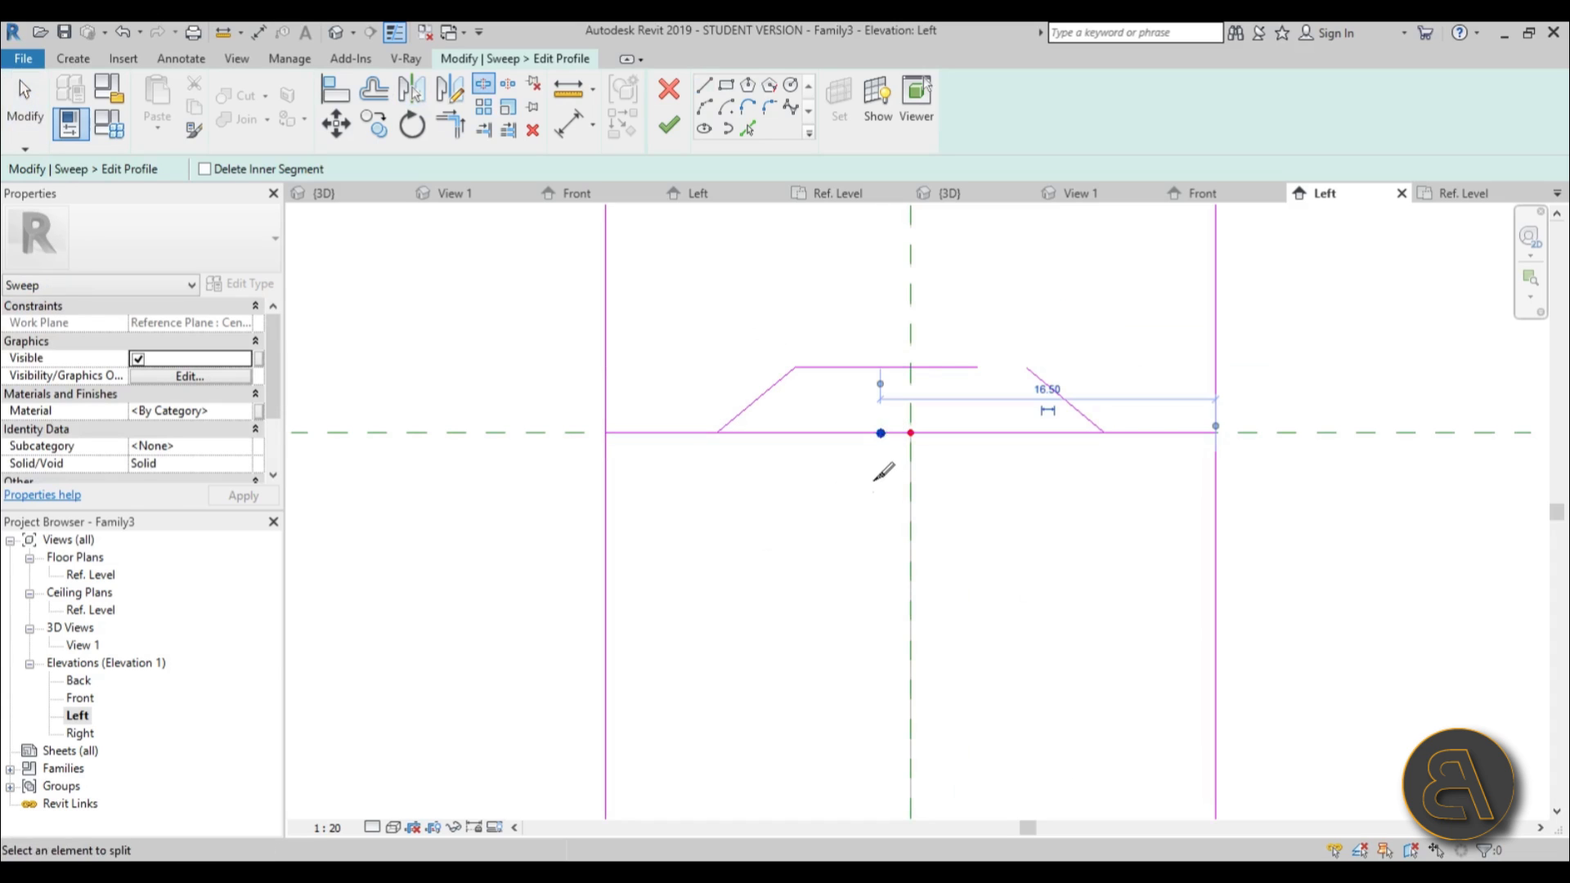
key("Escape")
- Trim the base segments, slopes and top line to corners so they form one continuous raised outline
key("t")
key("r")
left_click(728, 424)
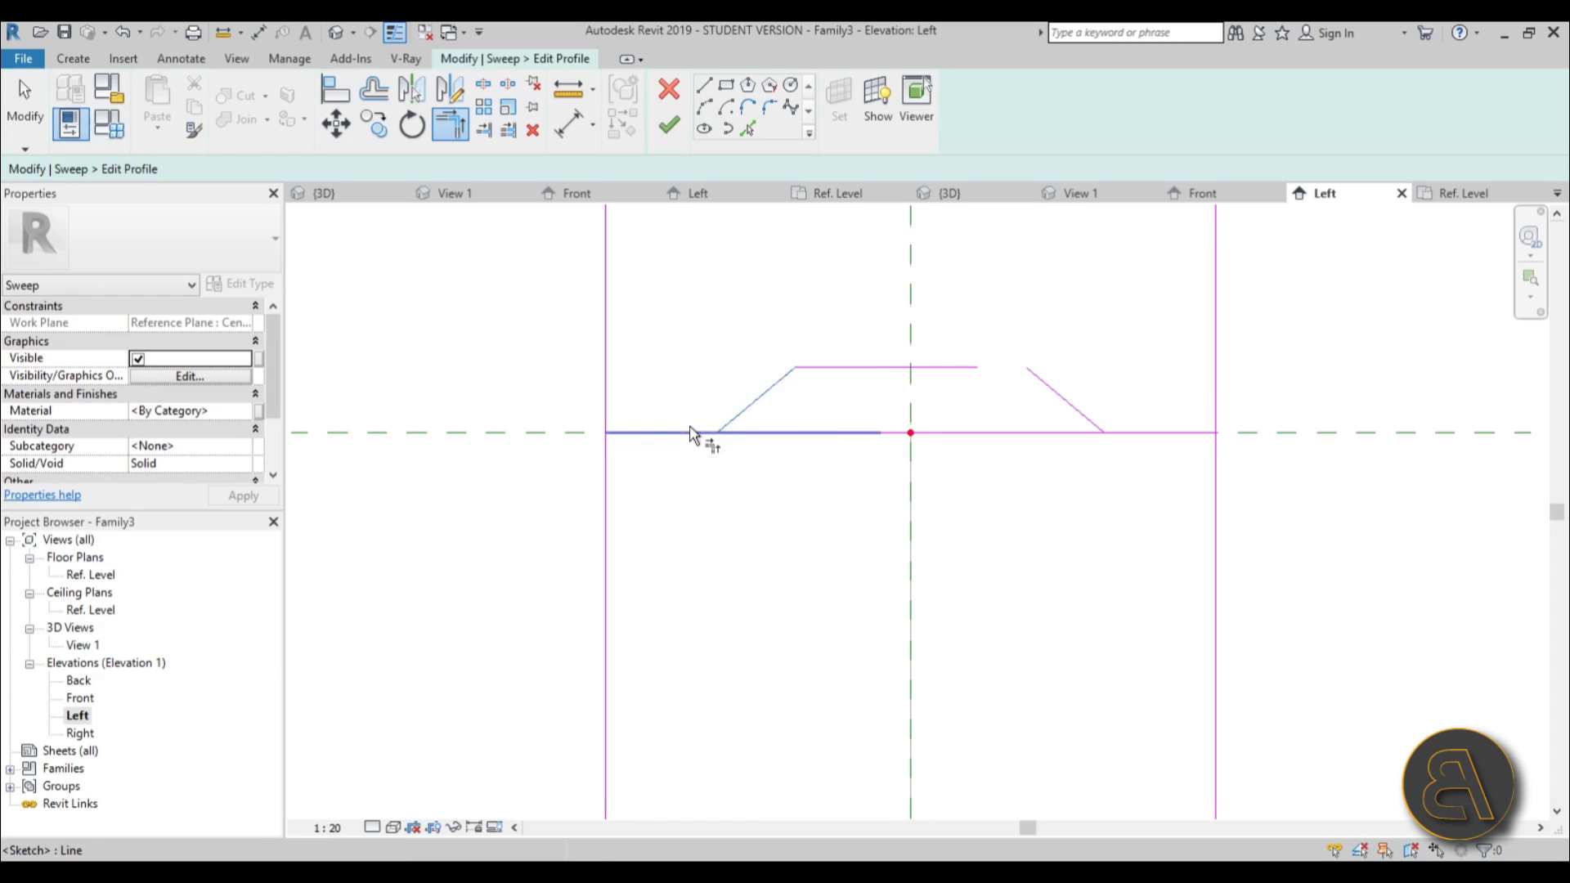
left_click(691, 434)
left_click(1059, 395)
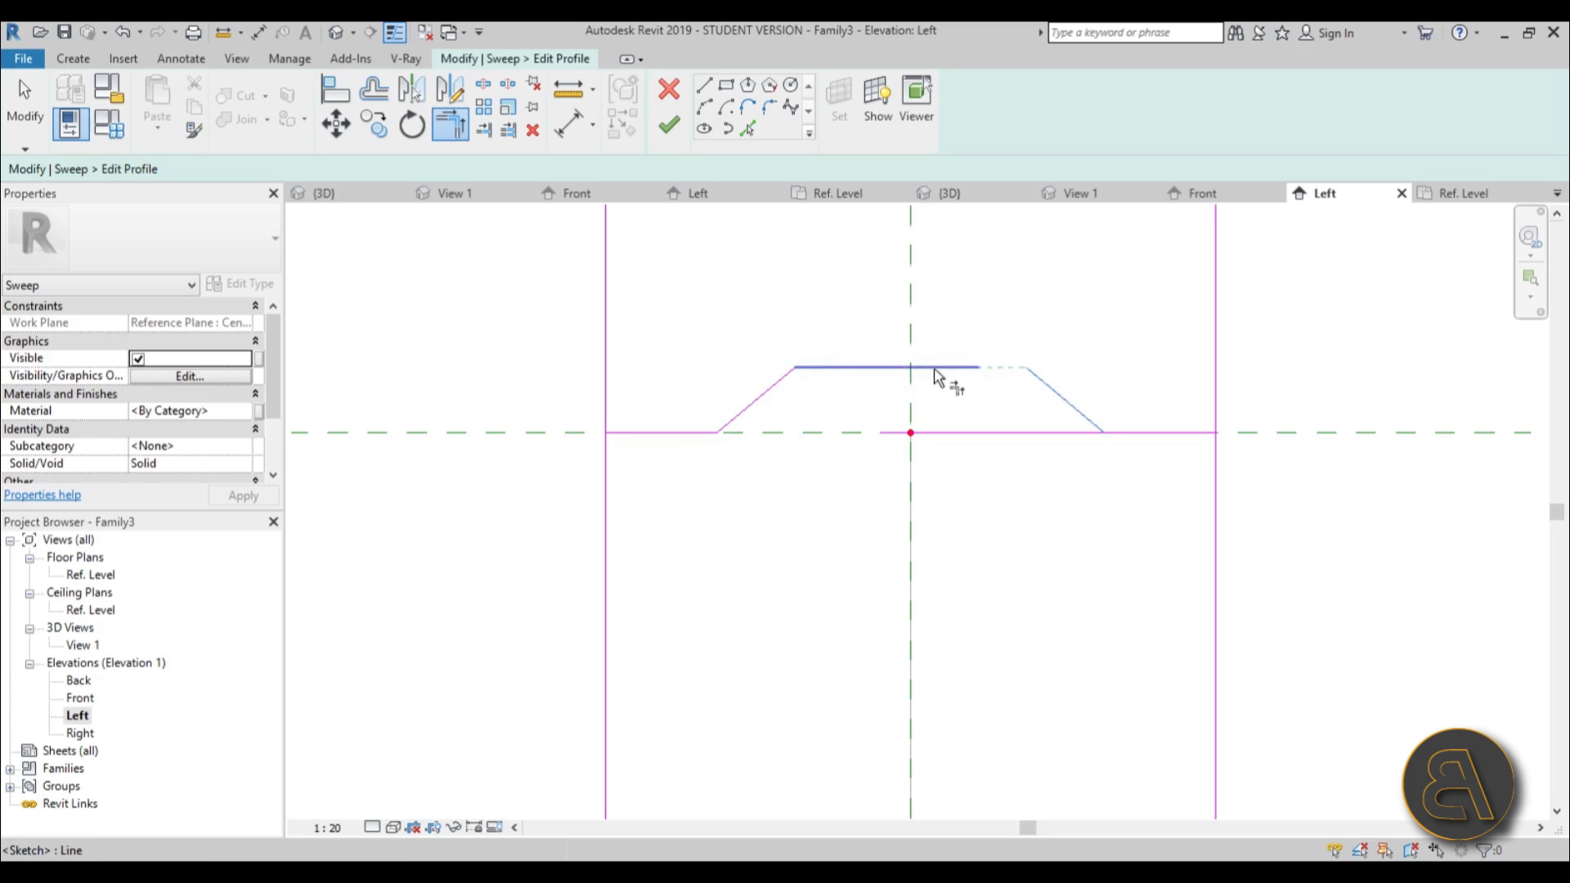
left_click(938, 369)
left_click(1084, 415)
left_click(1137, 433)
scroll(1137, 437, "down", 3)
key("Escape")
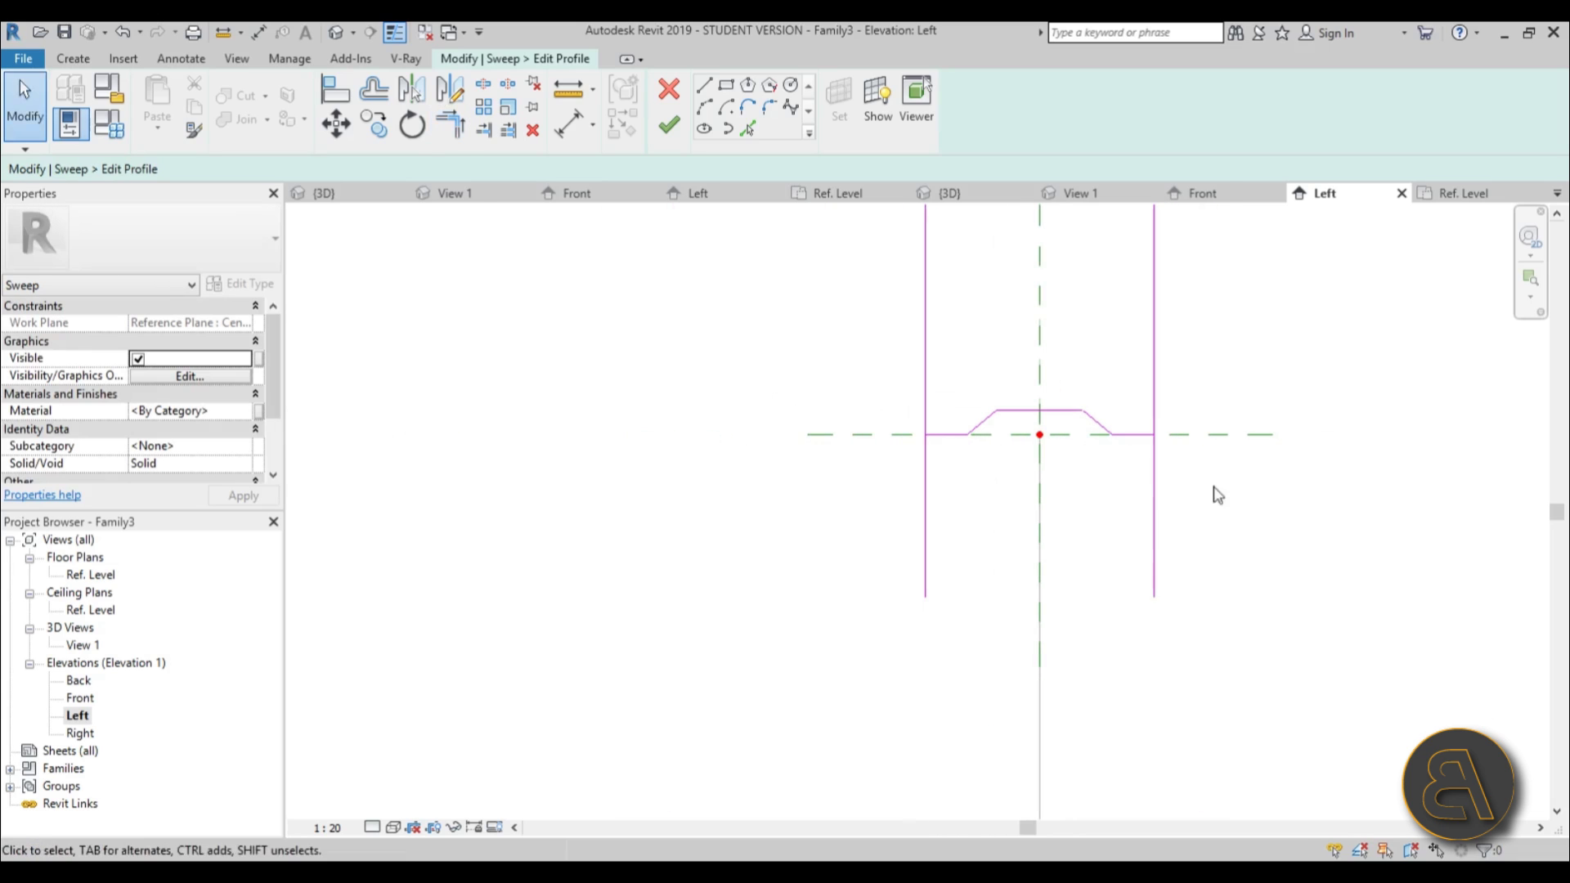
- Delete the two vertical guide lines at the ends of the profile outline
mouse_move(1217, 494)
left_mouse_down()
mouse_move(719, 501)
mouse_move(1181, 536)
left_mouse_up()
left_click(1154, 534)
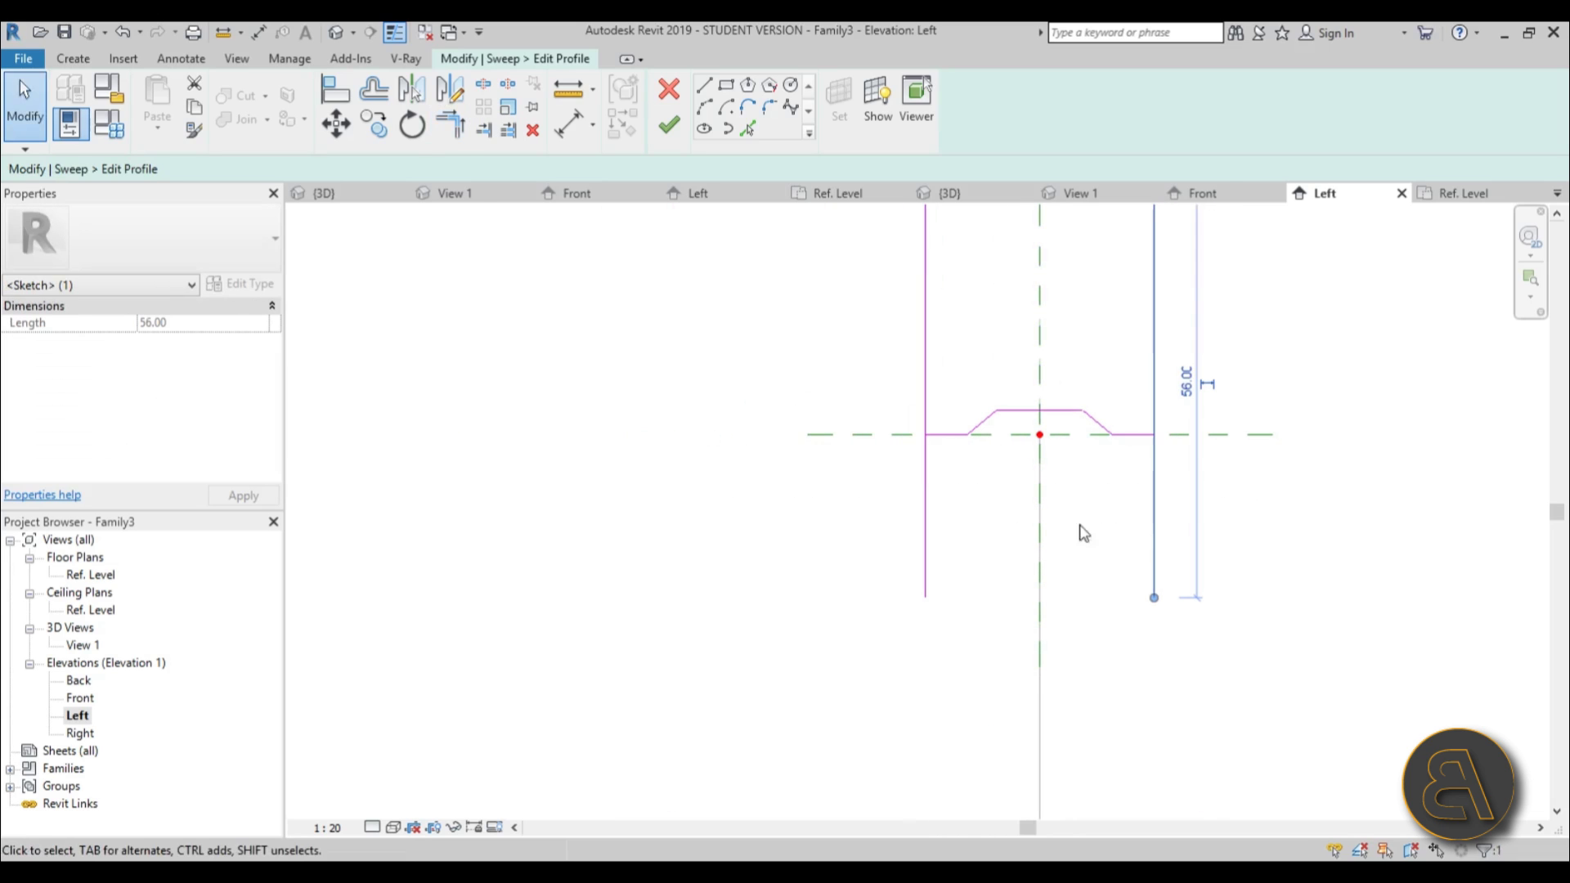
left_click(931, 524, "ctrl")
key("Delete")
scroll(1161, 418, "up", 4)
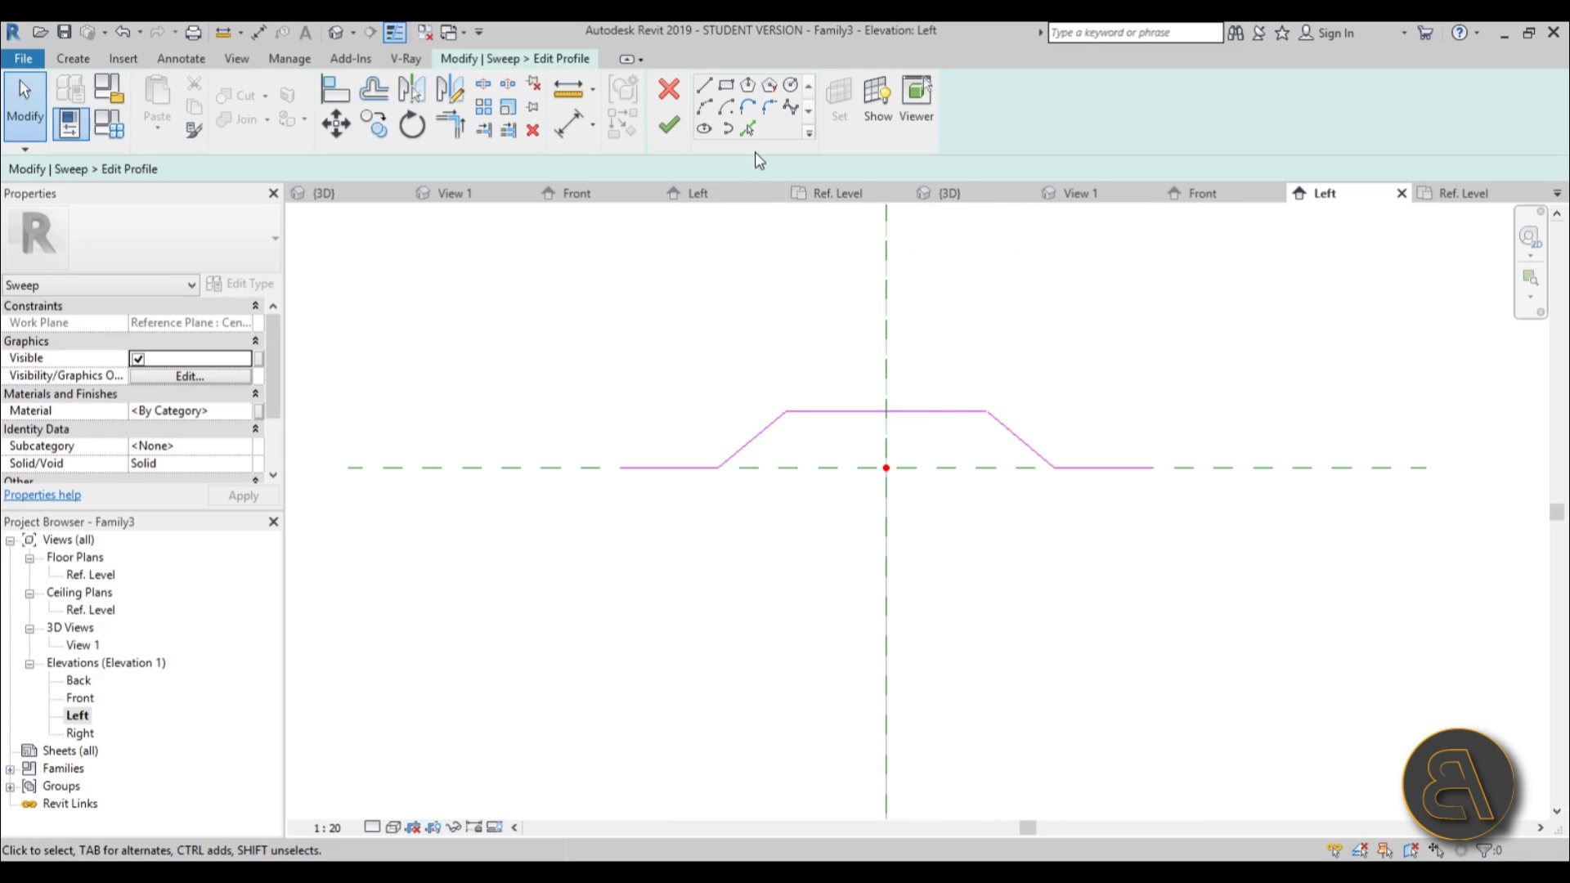
- Offset the whole profile outline 1 cm downward and close both ends with short vertical lines drawn at 0 offset
left_click(748, 128)
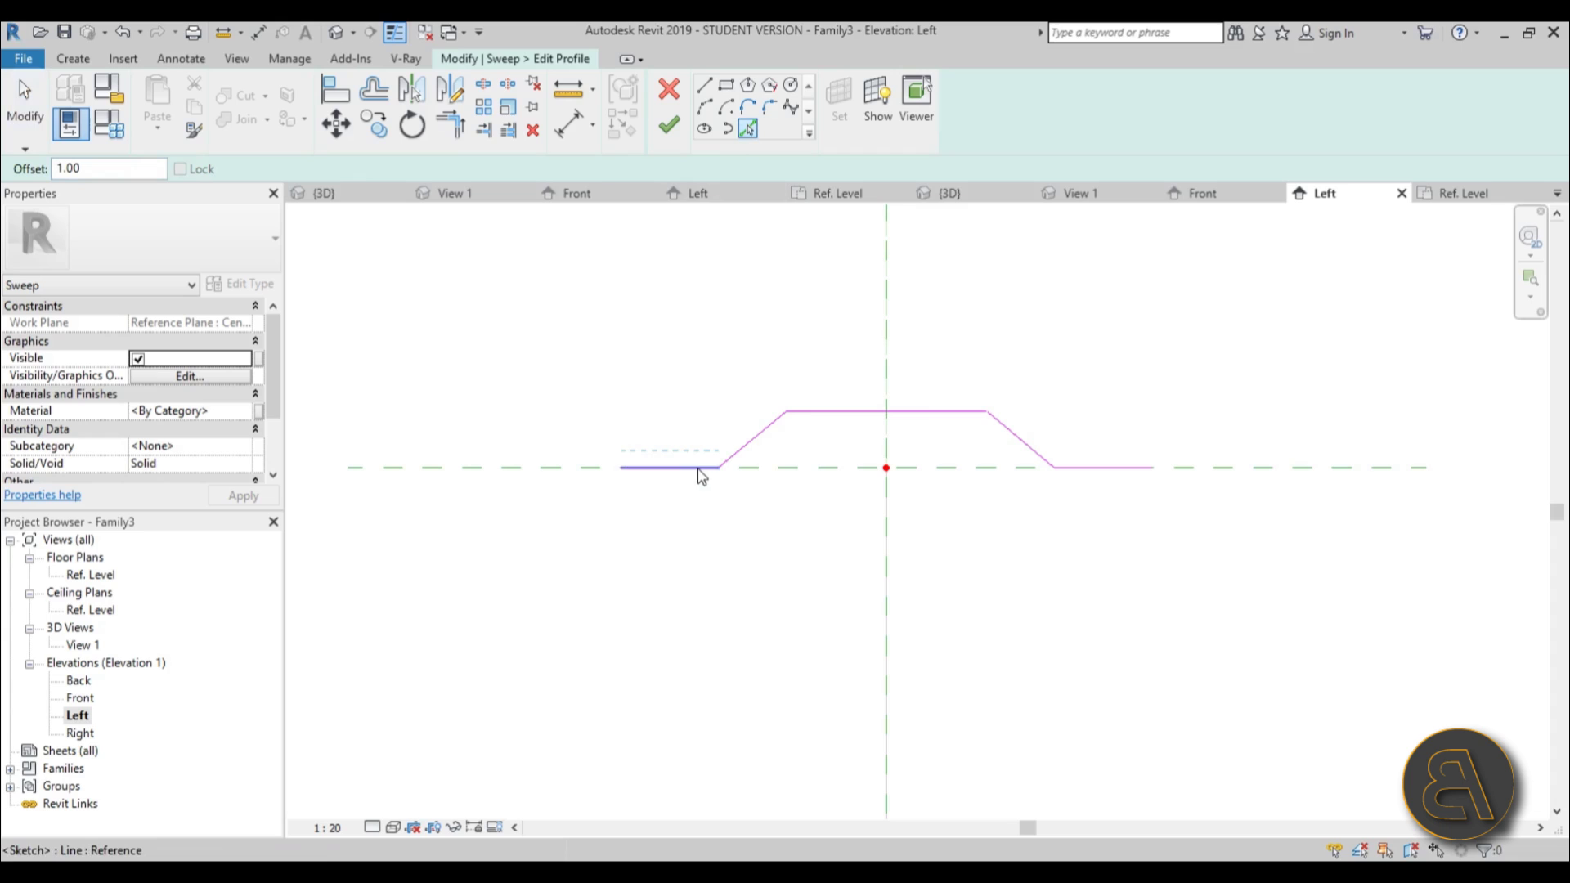
left_click(851, 413)
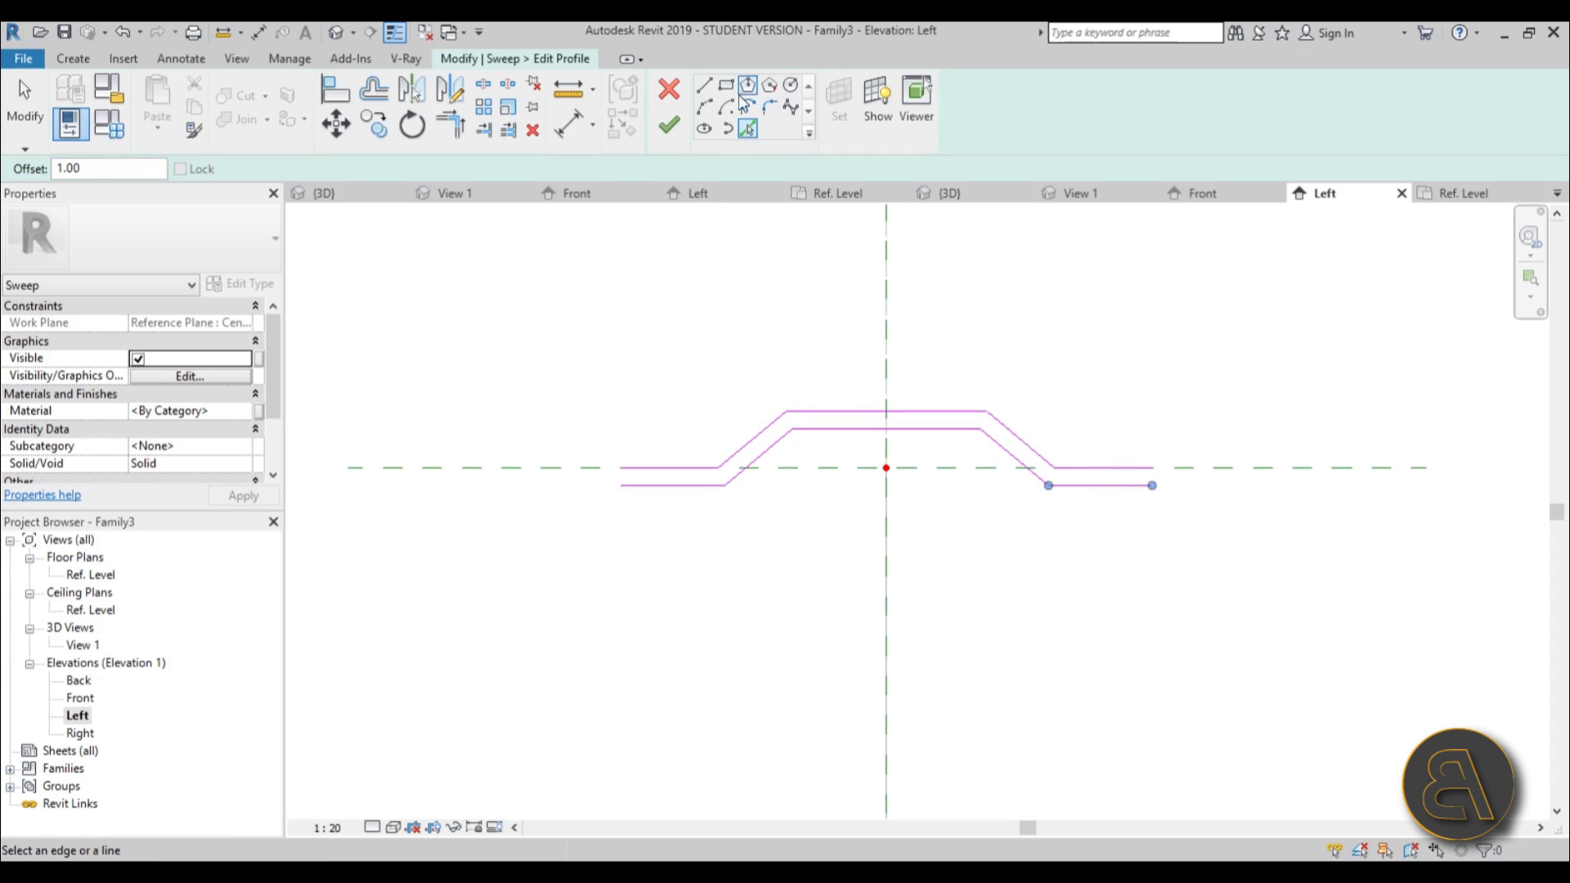
left_click(704, 85)
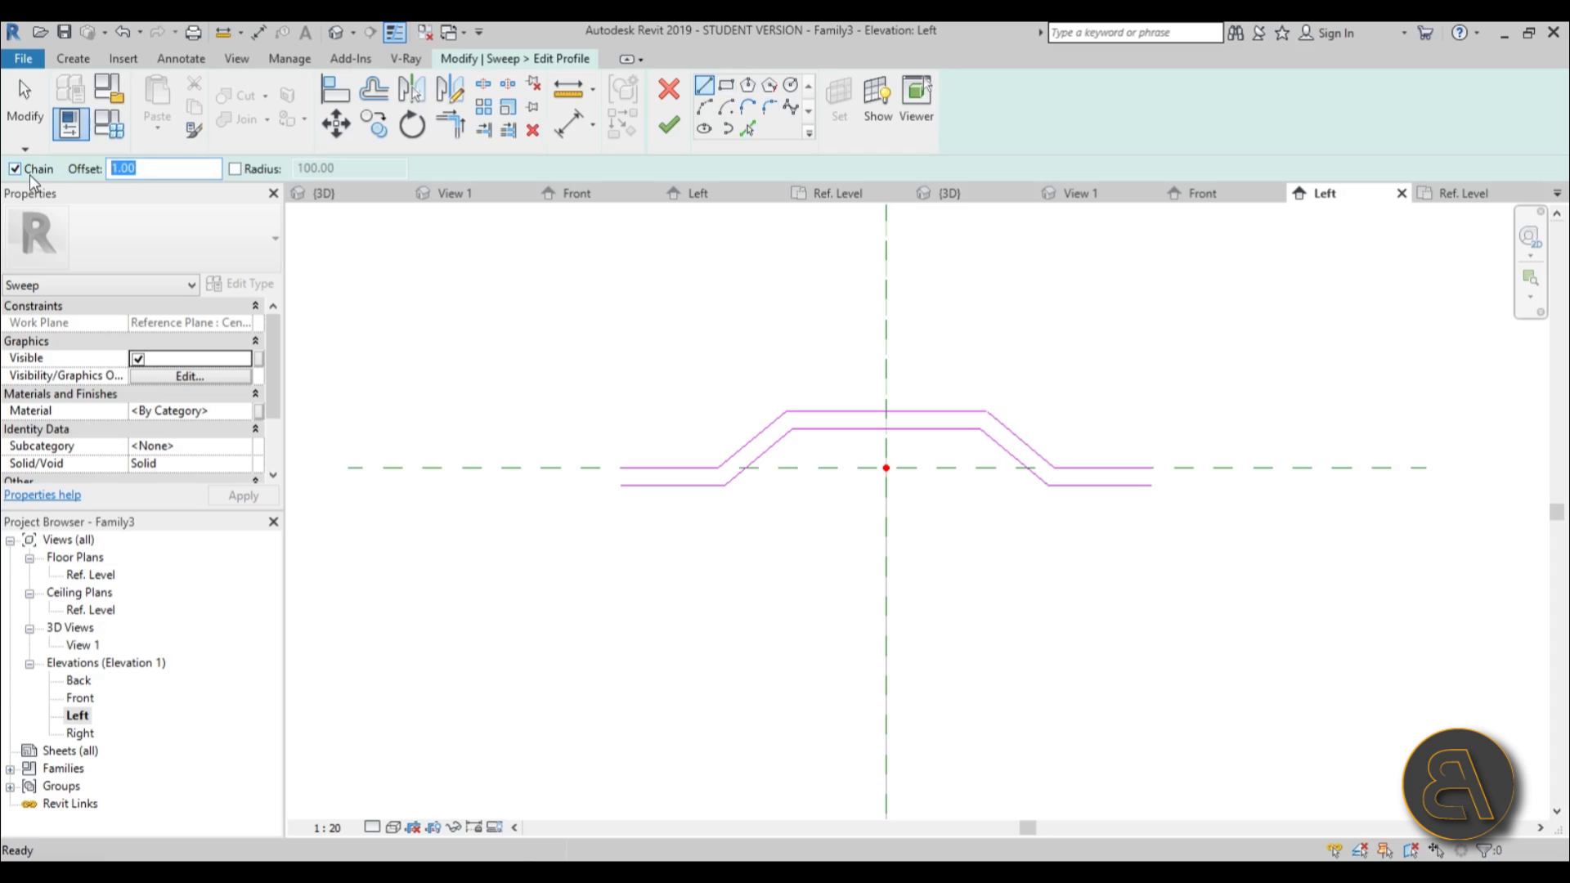
type("0.00")
left_click(621, 467)
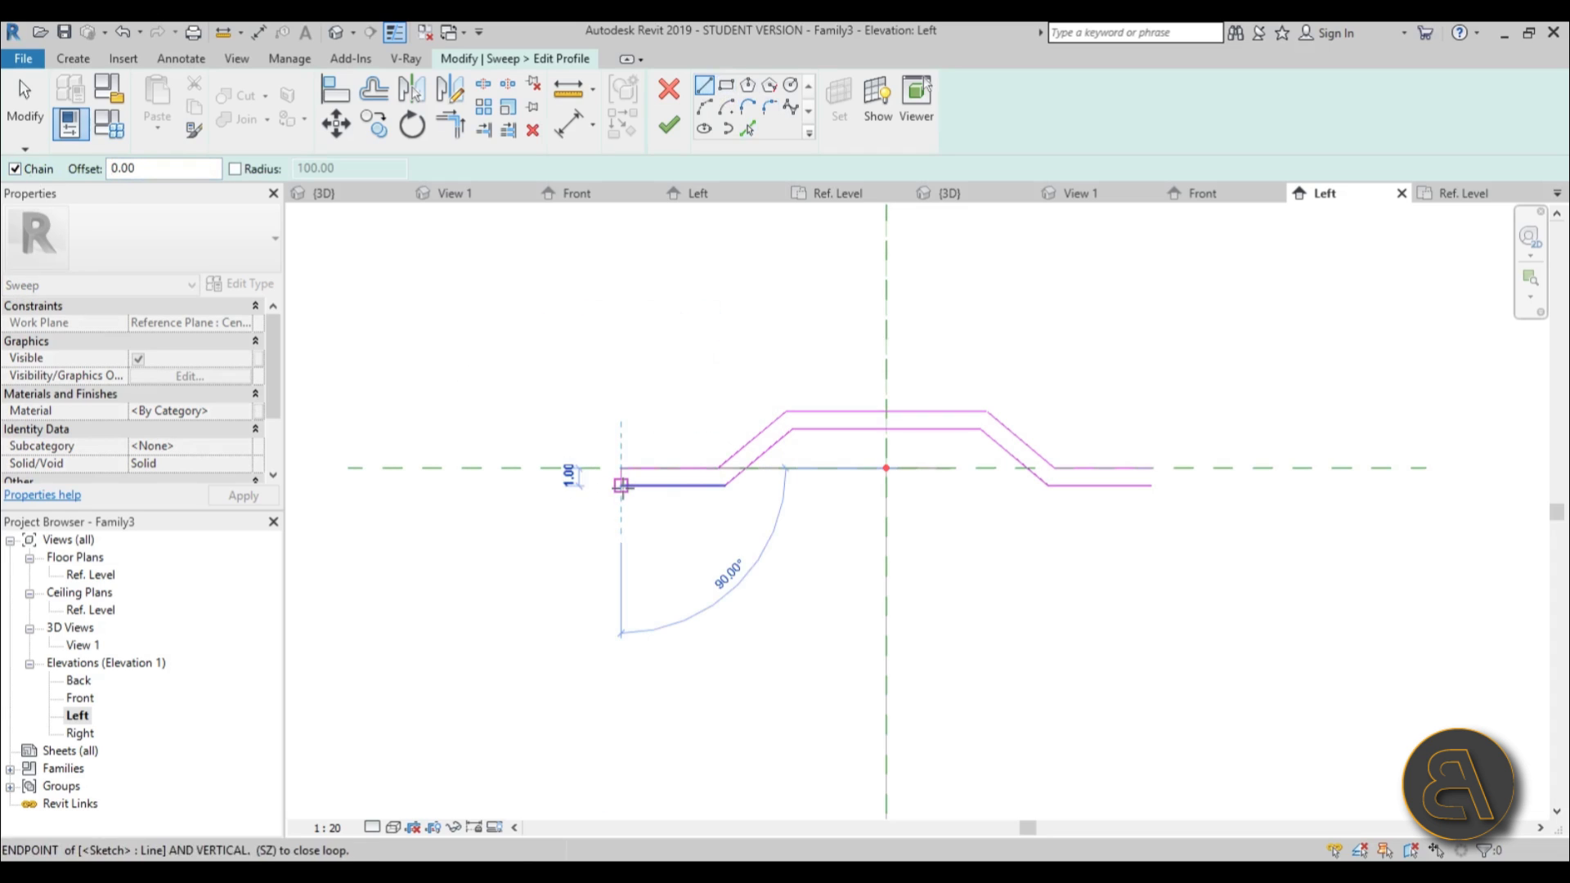
left_click(622, 486)
key("Escape")
left_click(1152, 486)
left_click(1152, 468)
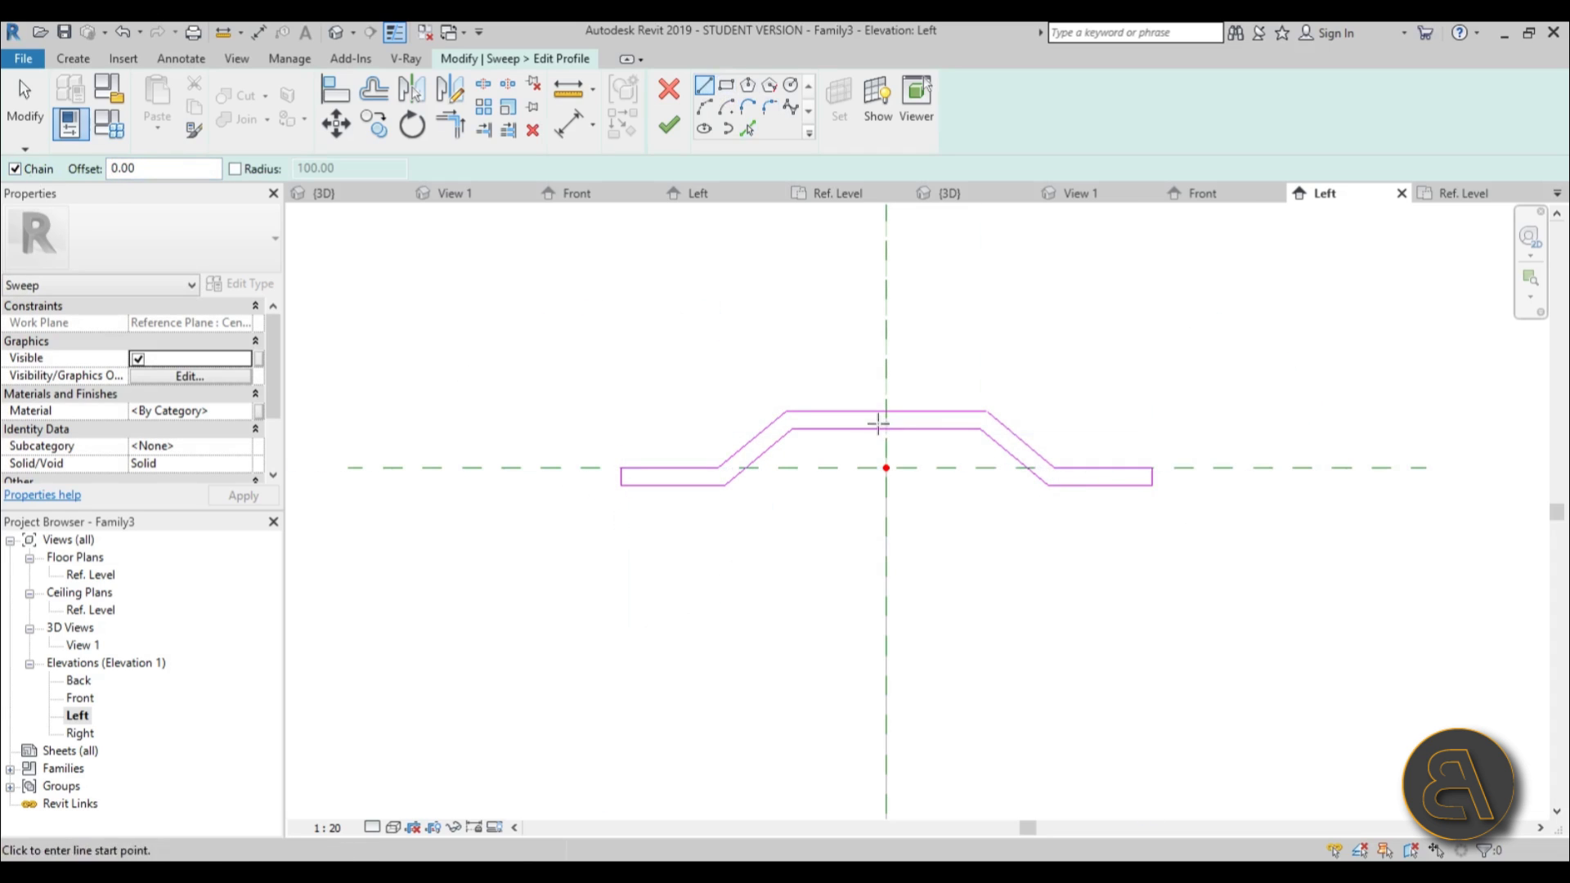
- Search the material library for steel and assign Steel, Paint Finish, Blue as the sweep's material
left_click(239, 411)
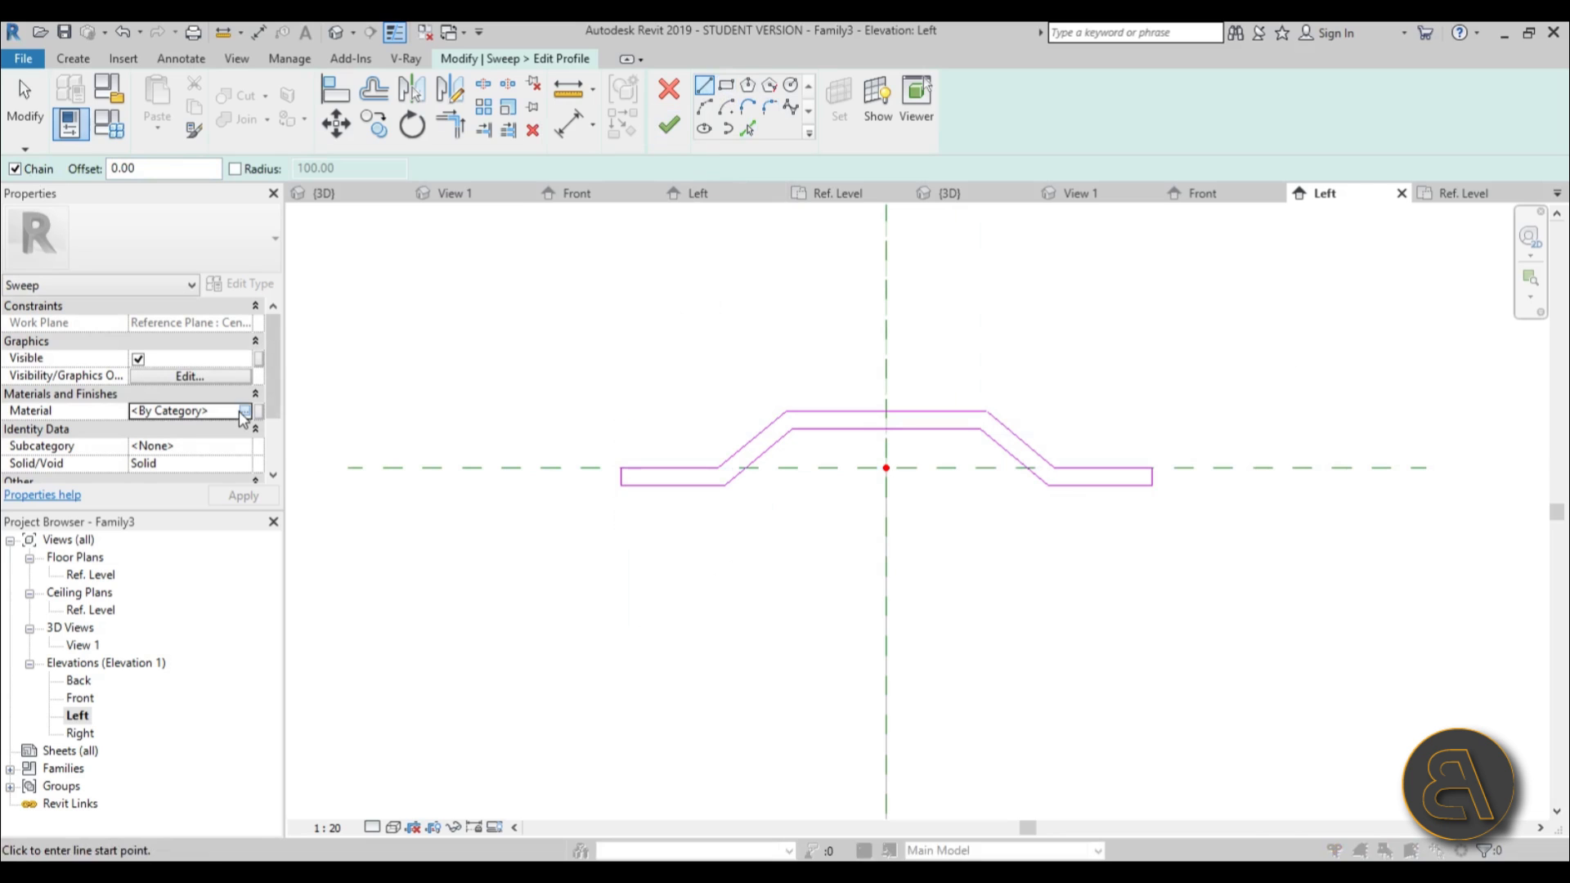
left_click(246, 411)
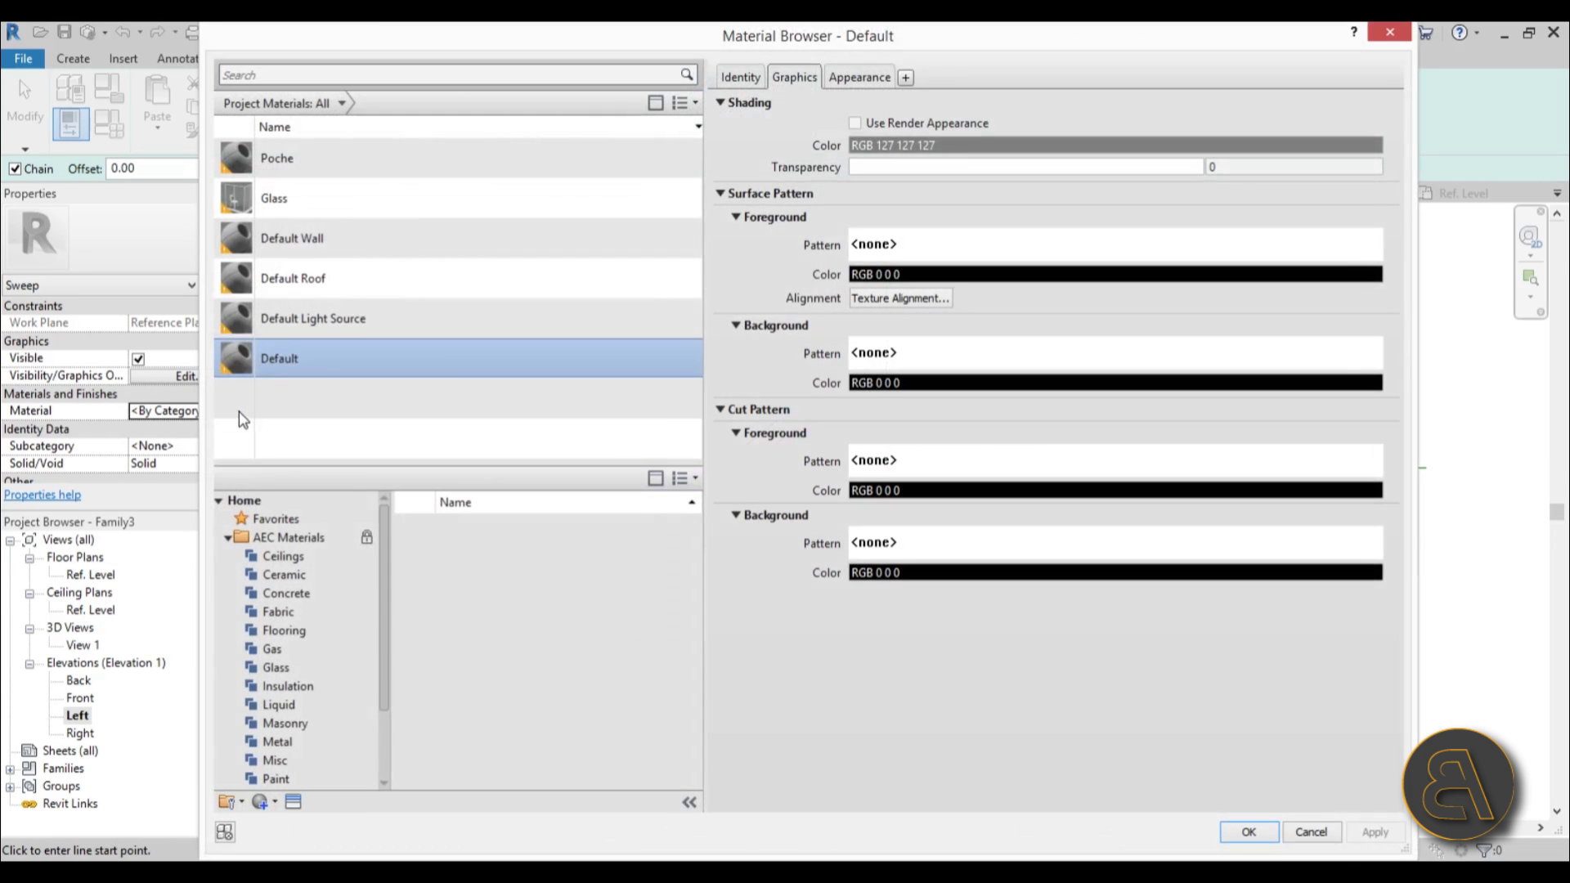
left_click(308, 72)
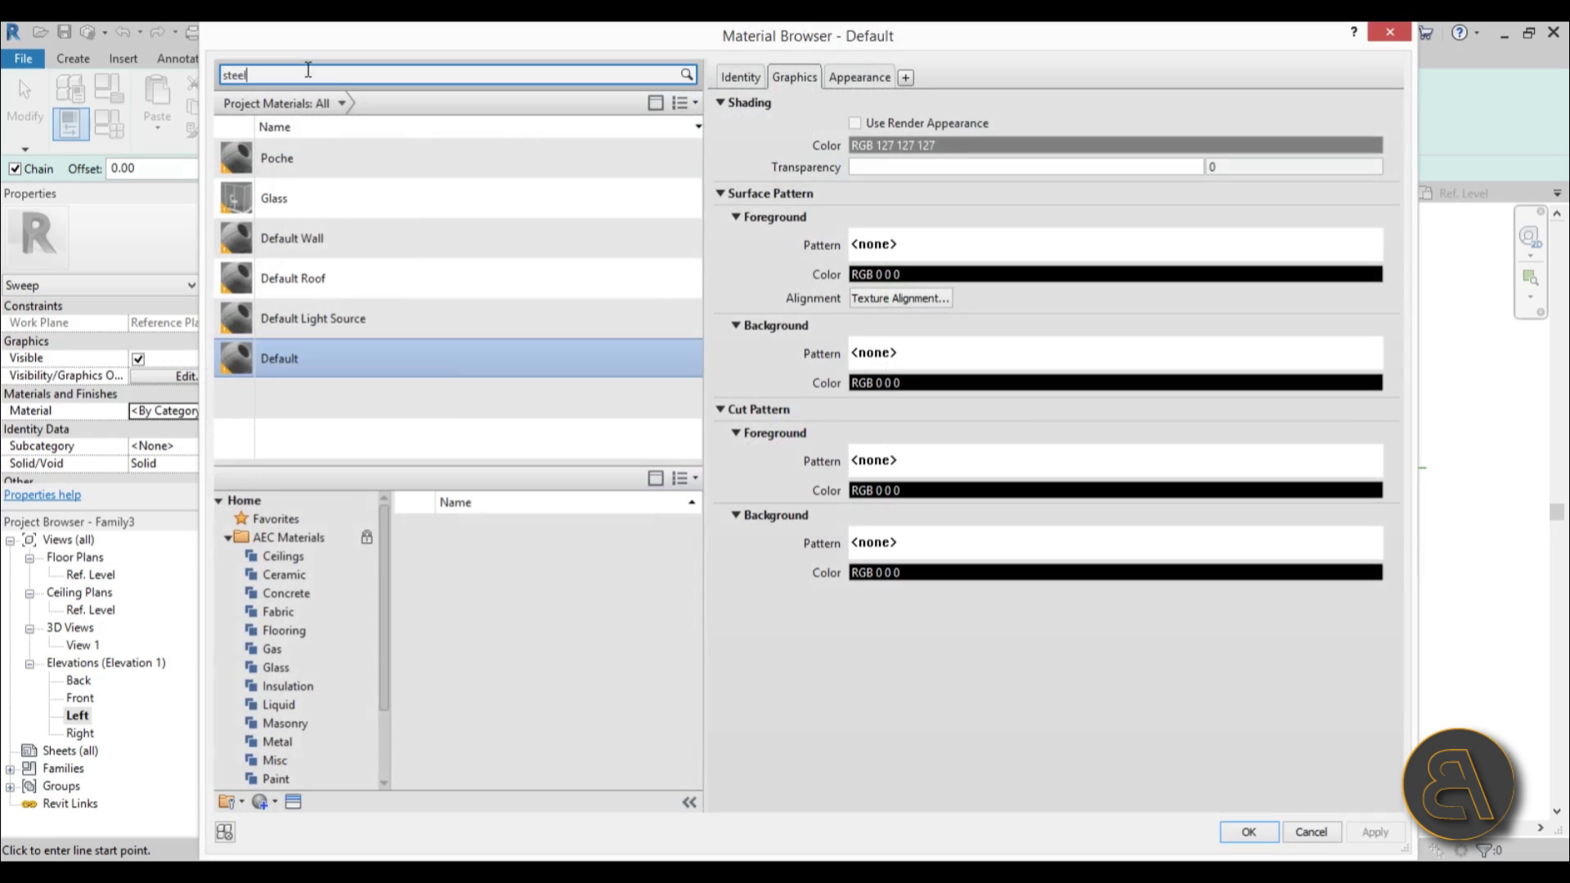
left_click_drag(698, 516, 693, 724)
left_click(658, 701)
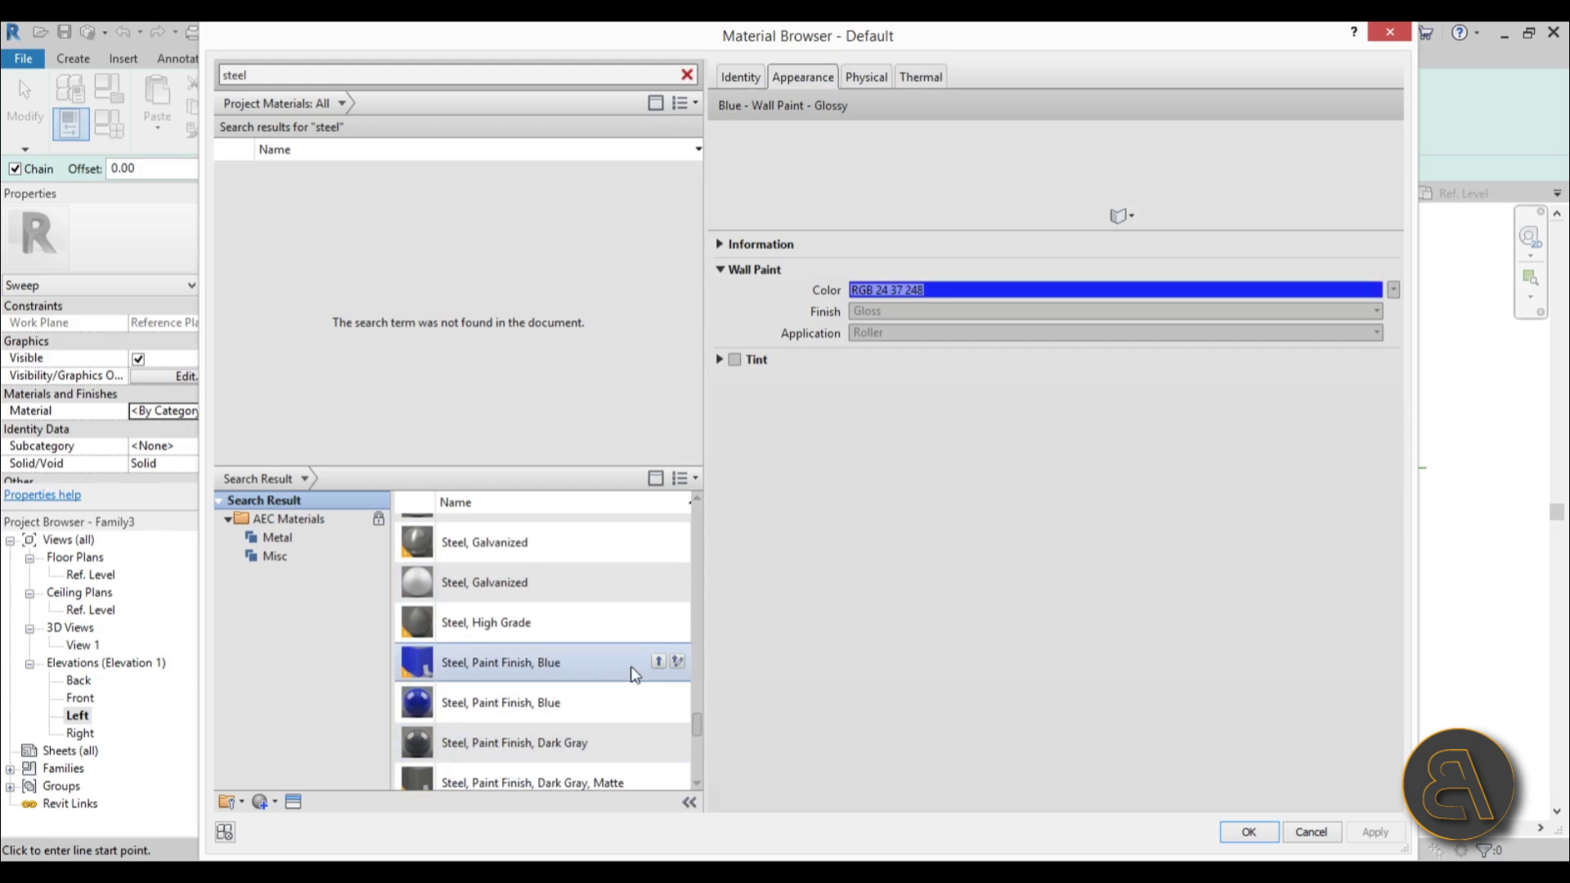
left_click(1248, 832)
- Finish the profile and the sweep, and load the completed frame family into Family2
left_click(675, 129)
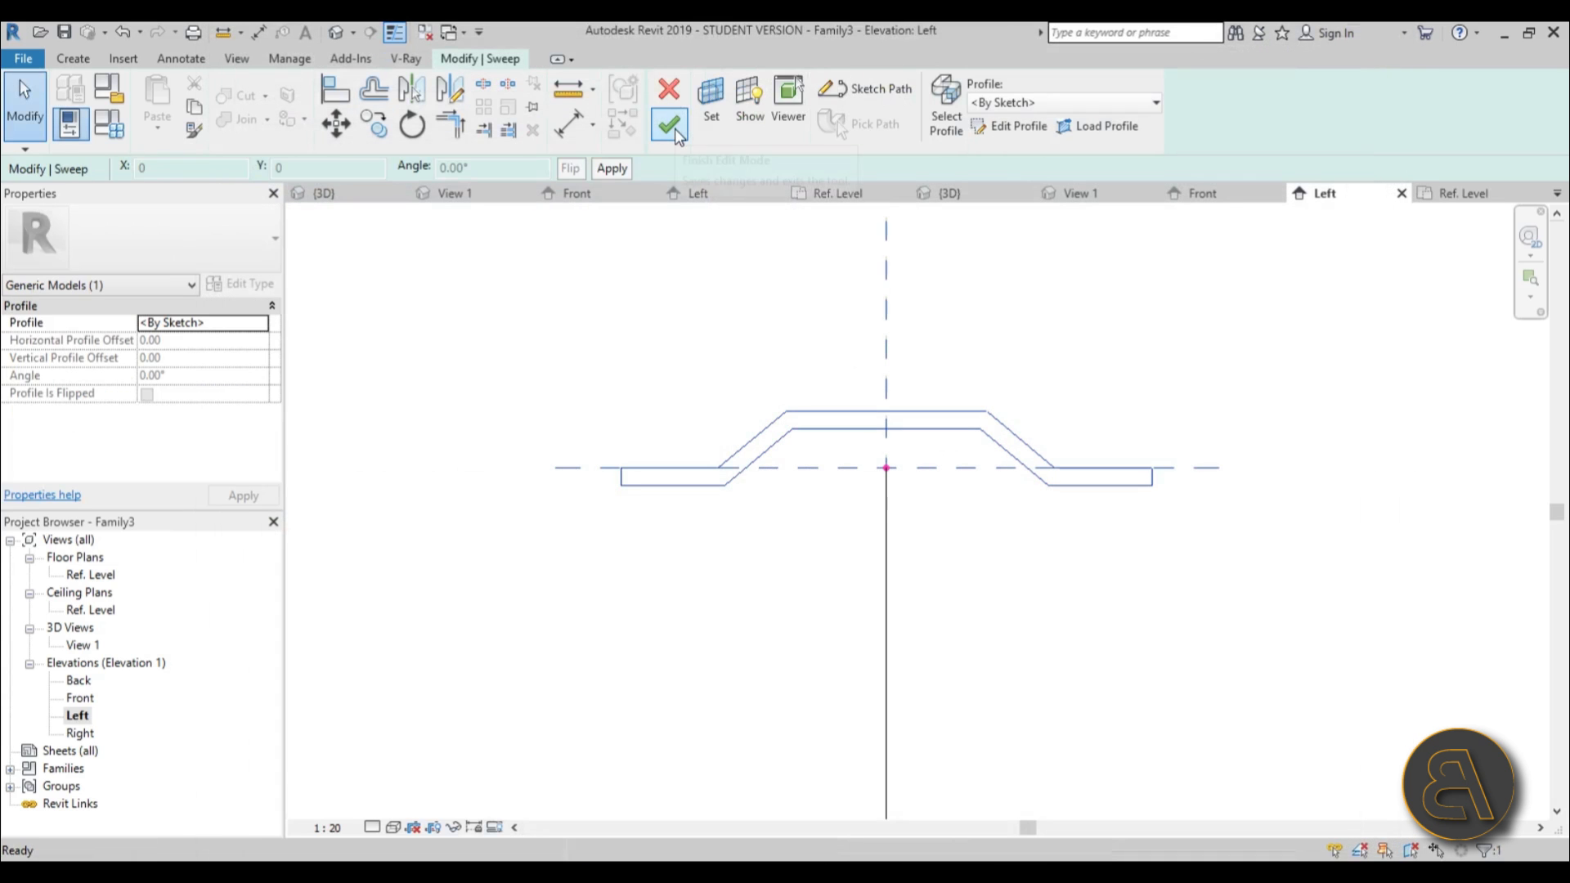
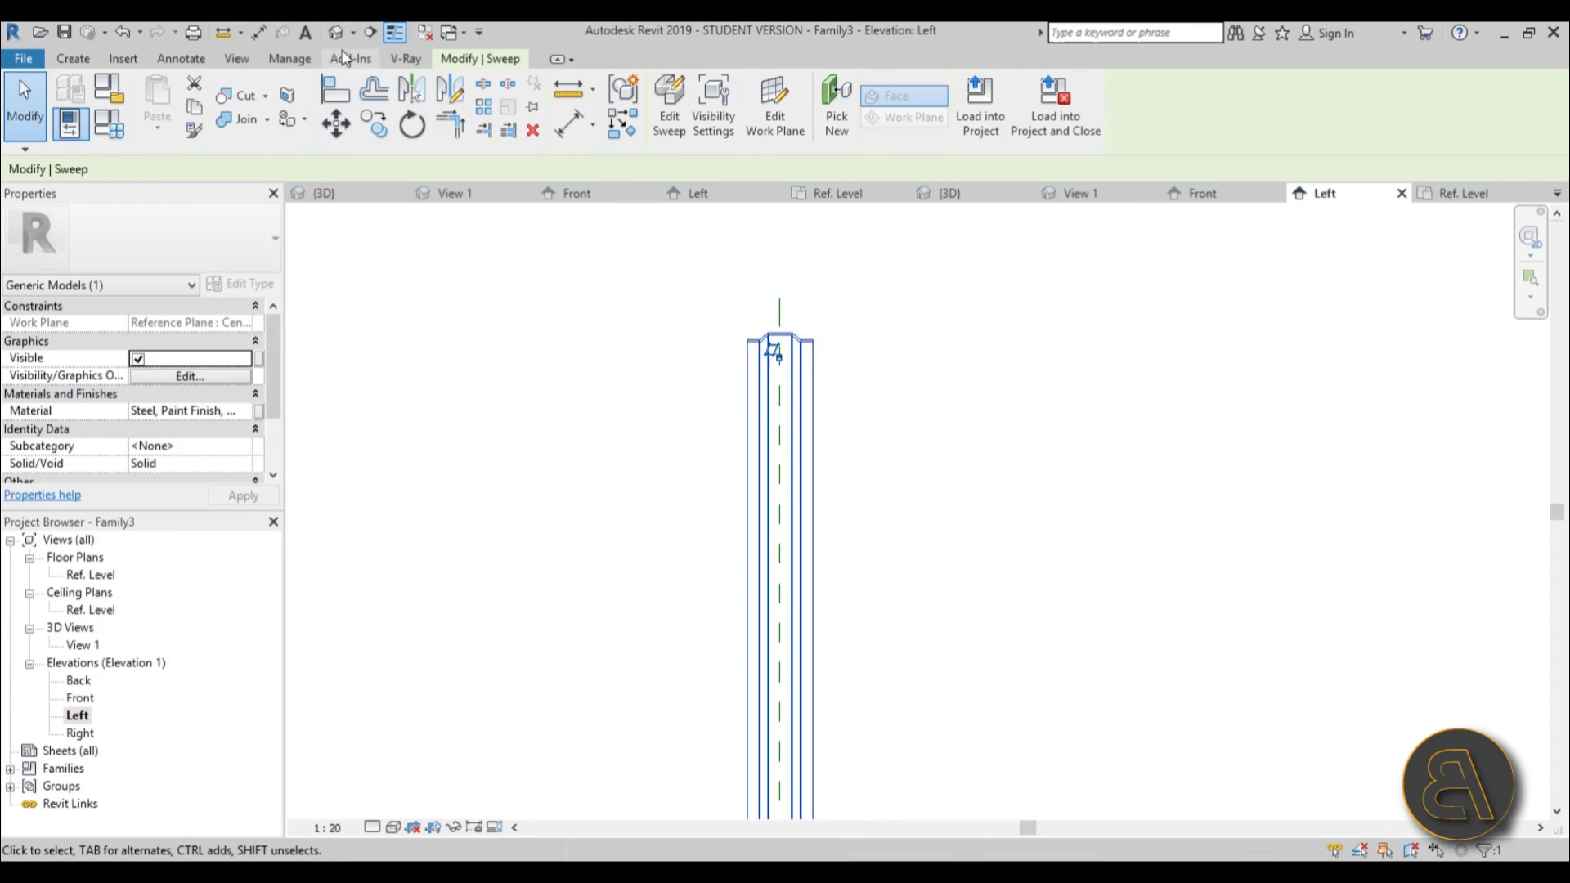
left_click(557, 452)
mouse_move(556, 453)
middle_mouse_down("shift")
mouse_move(624, 452)
mouse_move(565, 427)
middle_mouse_up("shift")
left_click(674, 103)
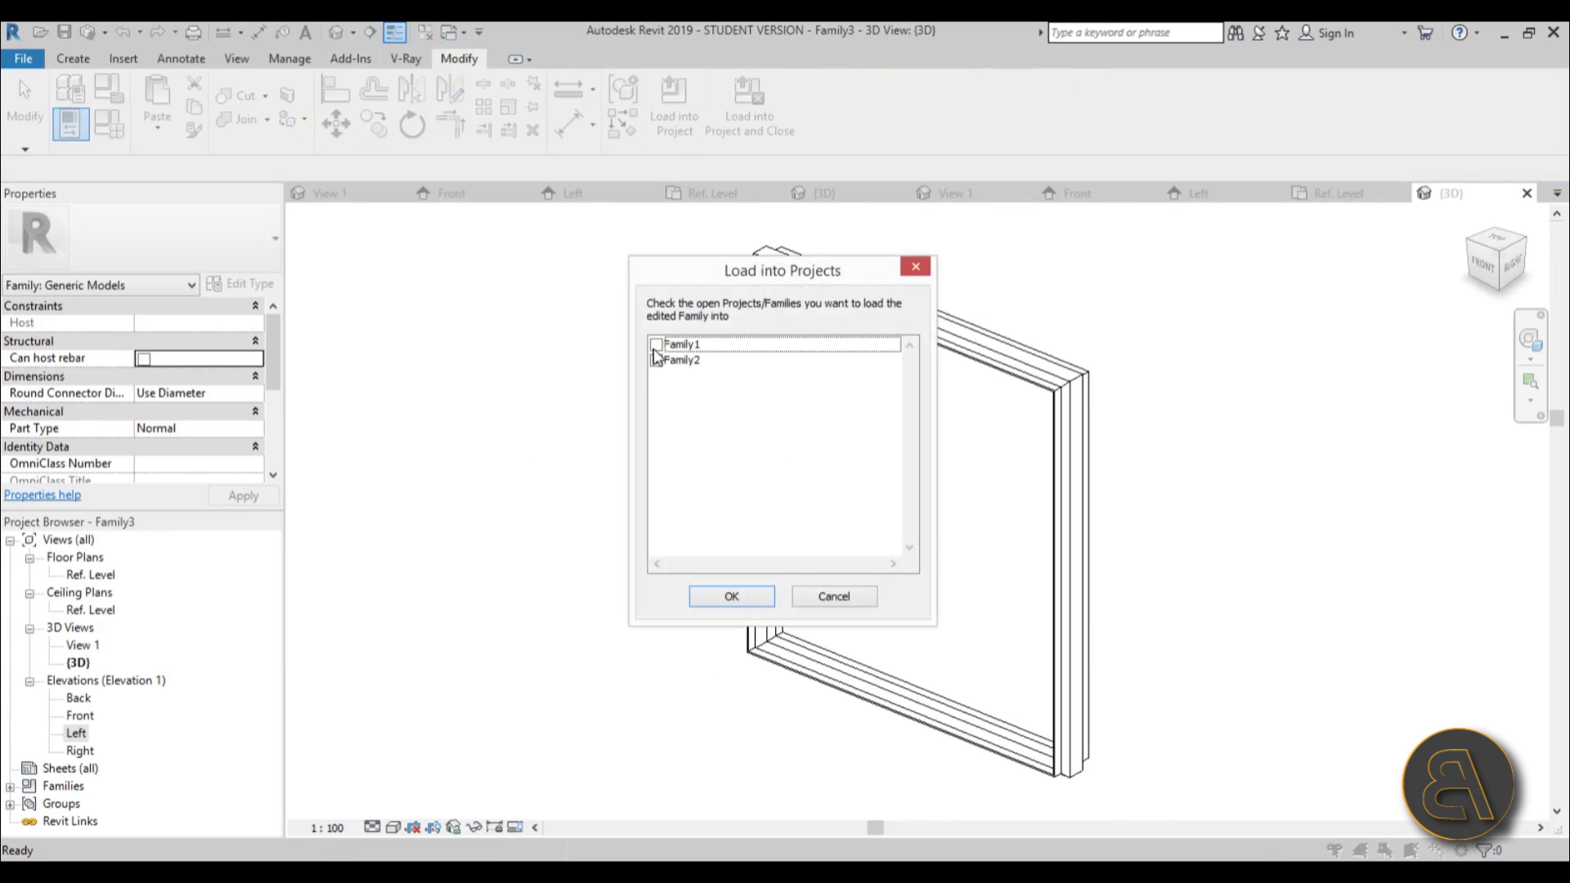
left_click(731, 596)
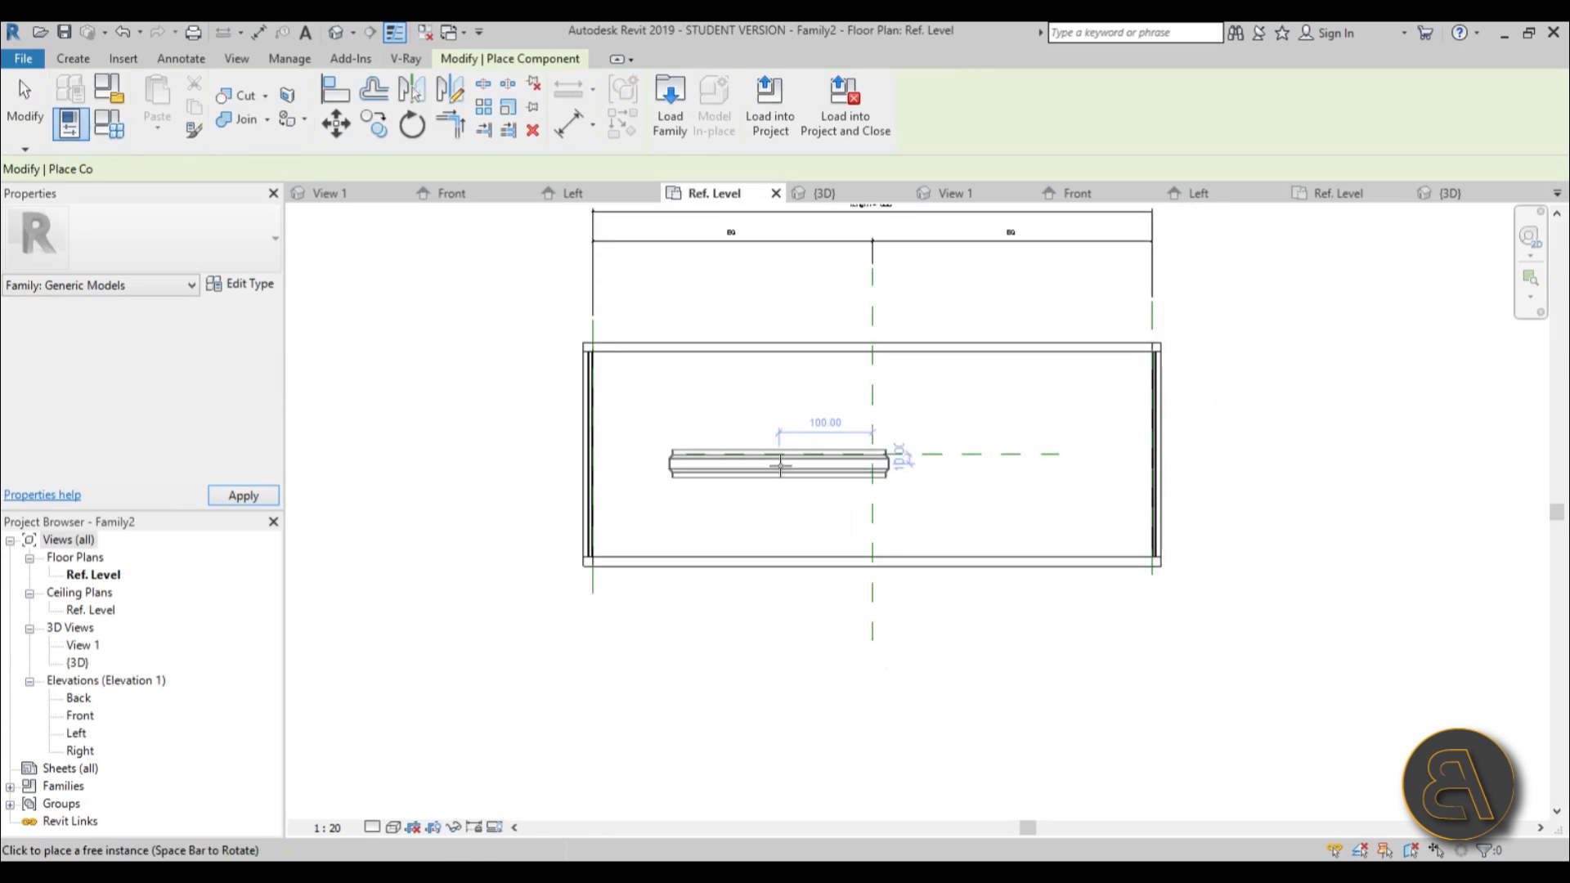
- Place one Family3 rib inside the frame in plan, rotated 90 degrees to run across the frame's width
scroll(699, 517, "up", 2)
key("space")
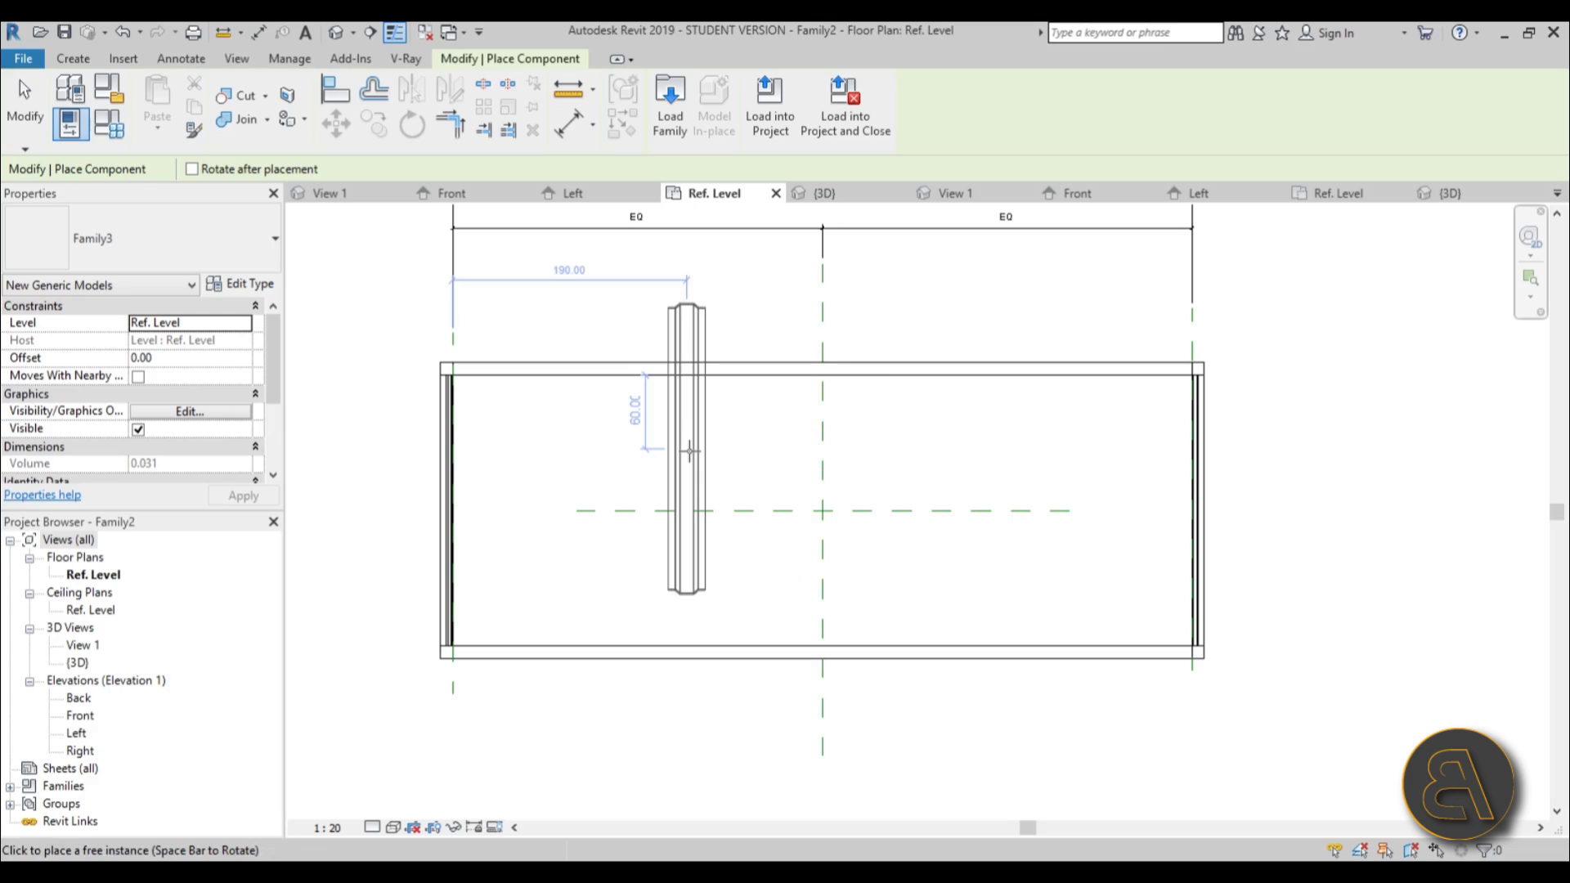
left_click(689, 451)
key("Escape")
key("Escape")
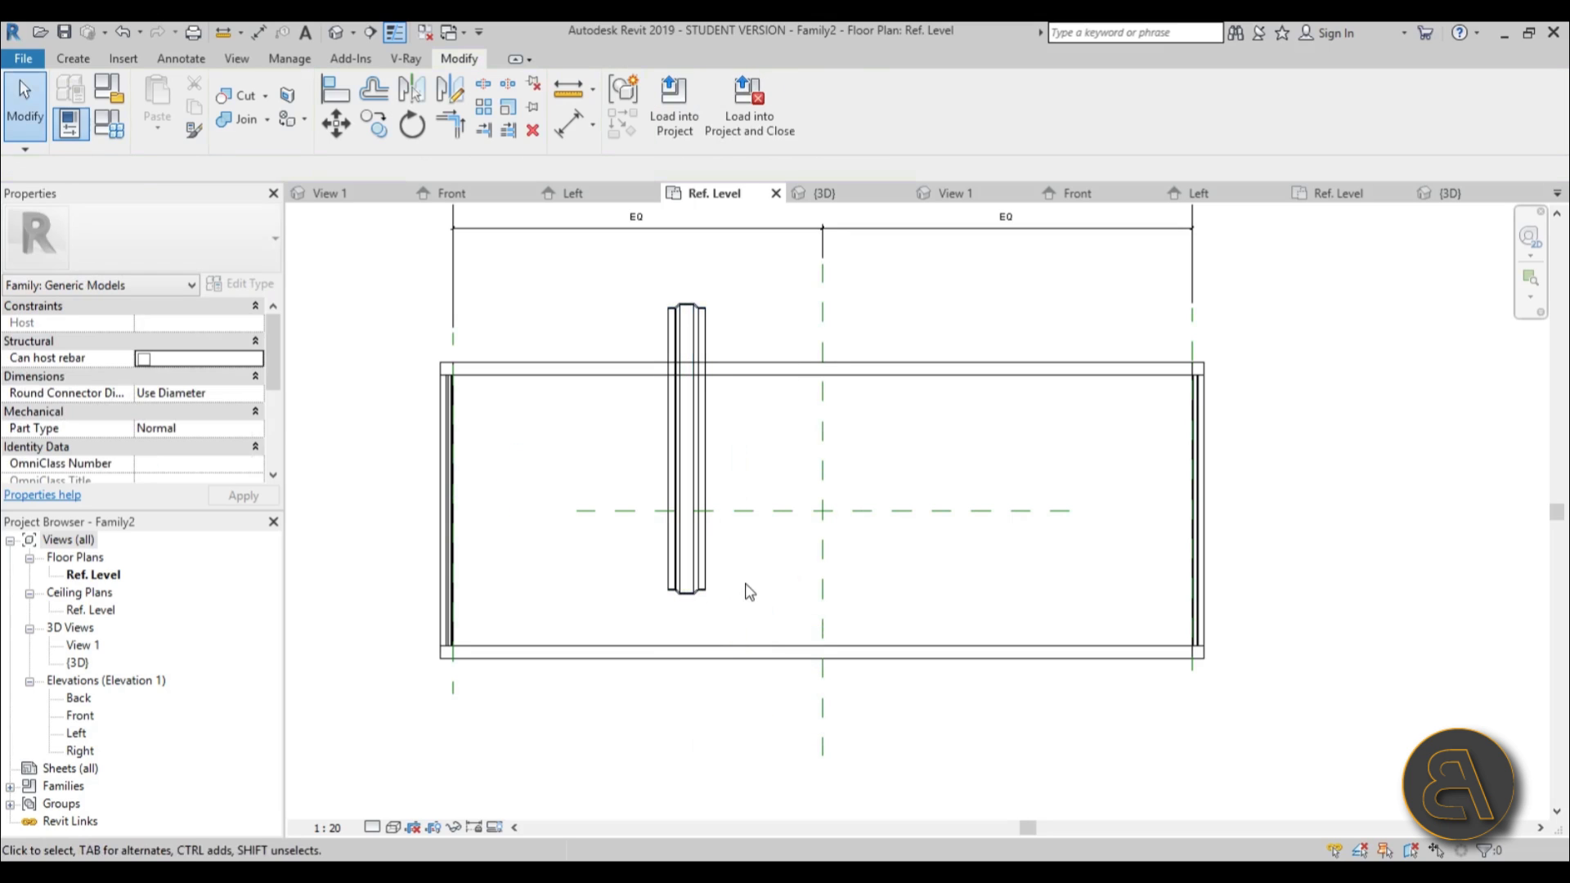
- Align the rib's centre to the Center (Front/Back) reference plane and lock the alignment
key("l")
left_click(758, 512)
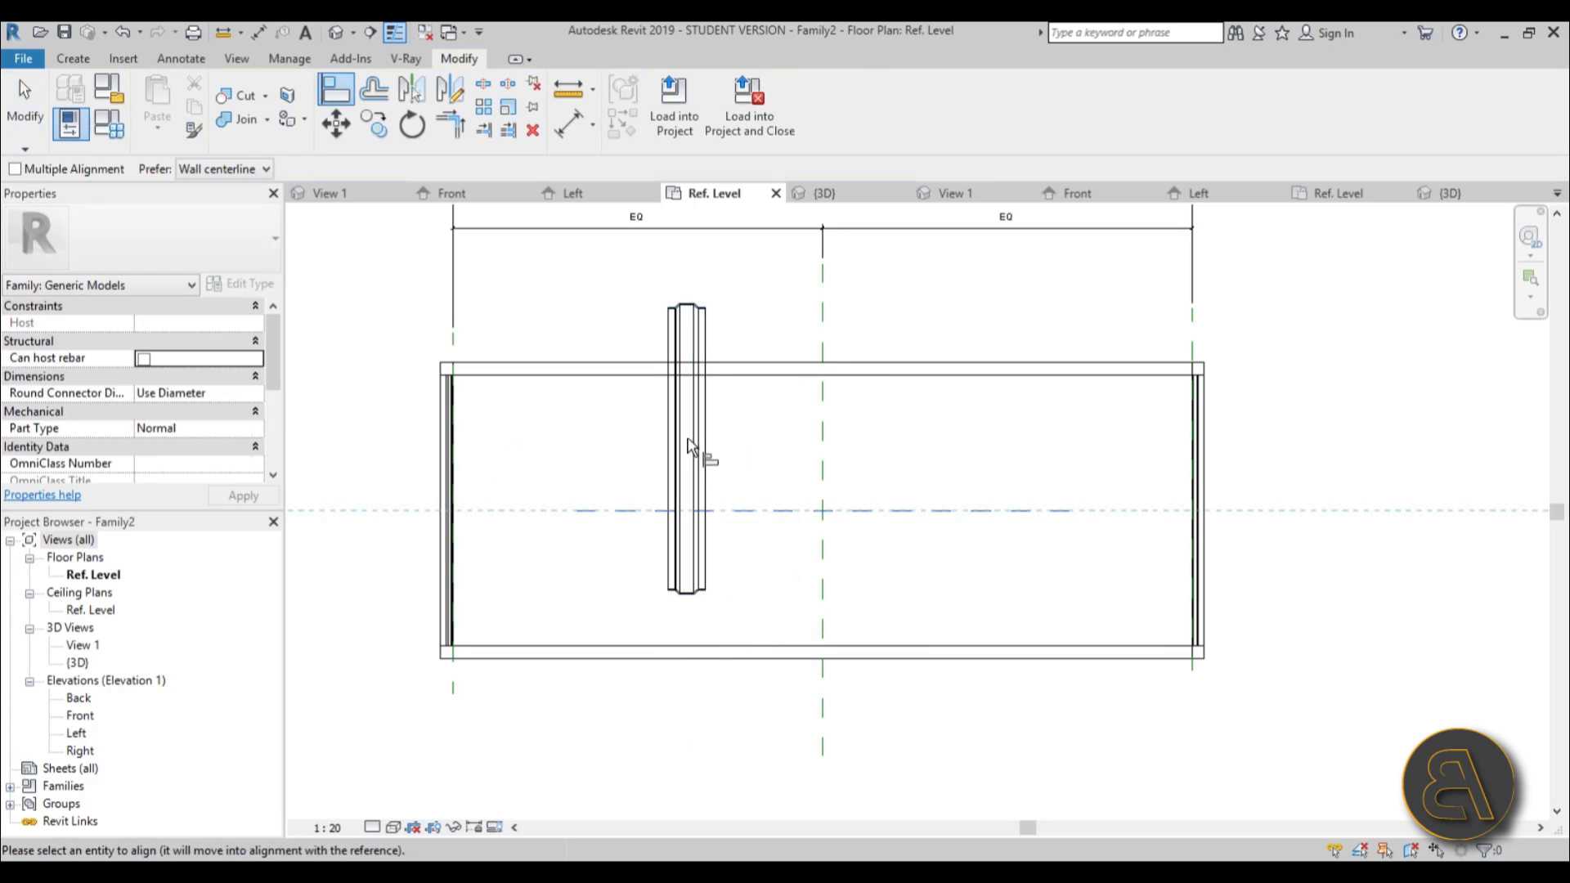
left_click(700, 453)
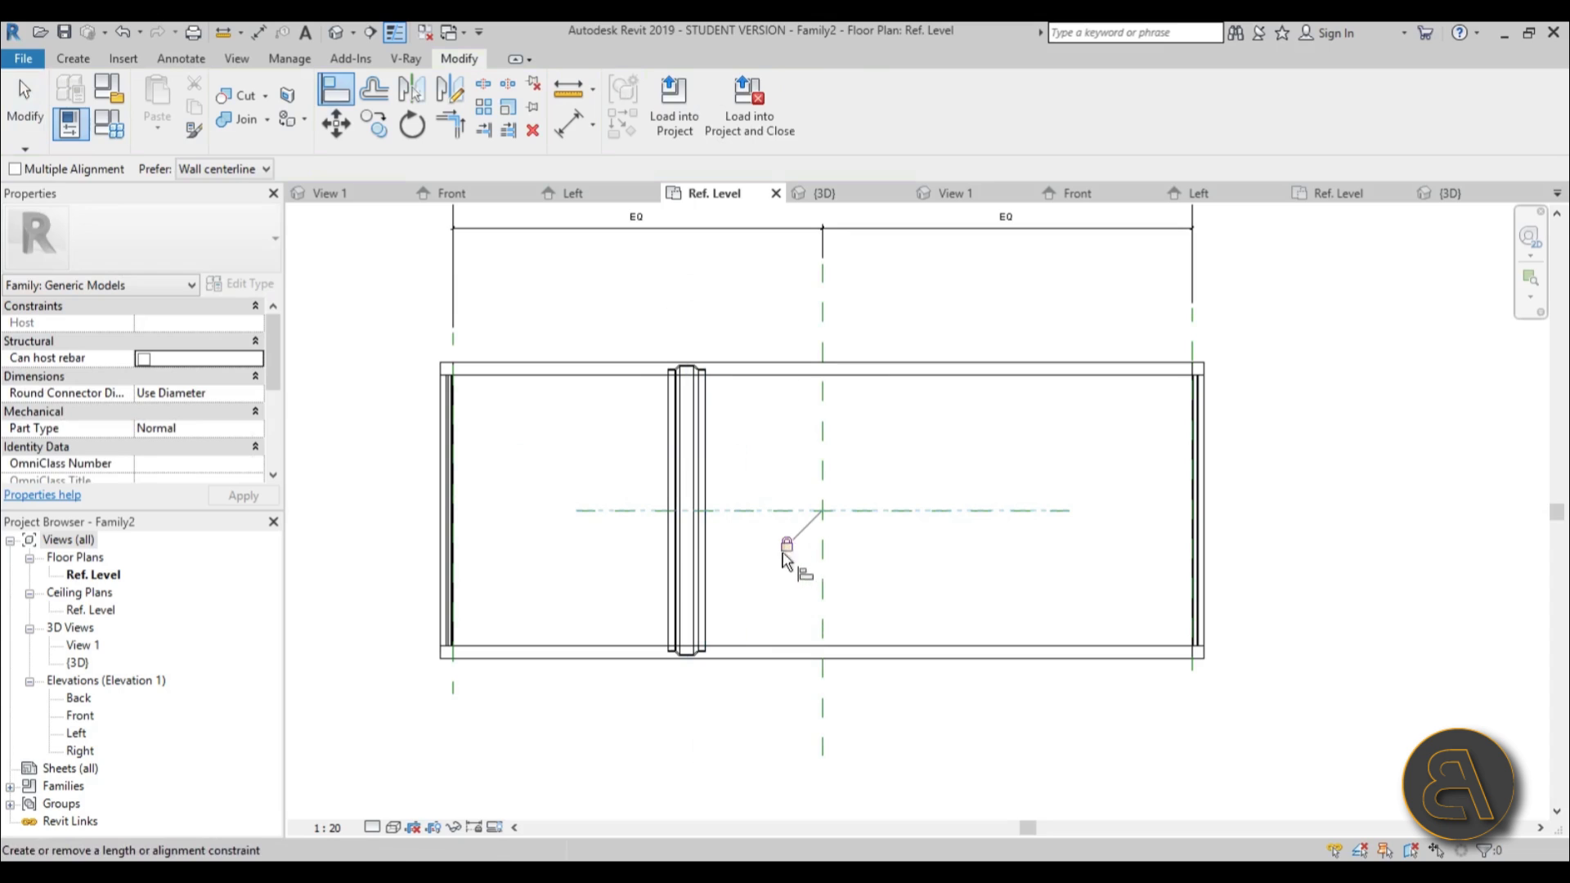
- Align the rib's outer edge to the reference plane at the frame's left end and lock it
scroll(435, 360, "up", 3)
left_click(472, 354)
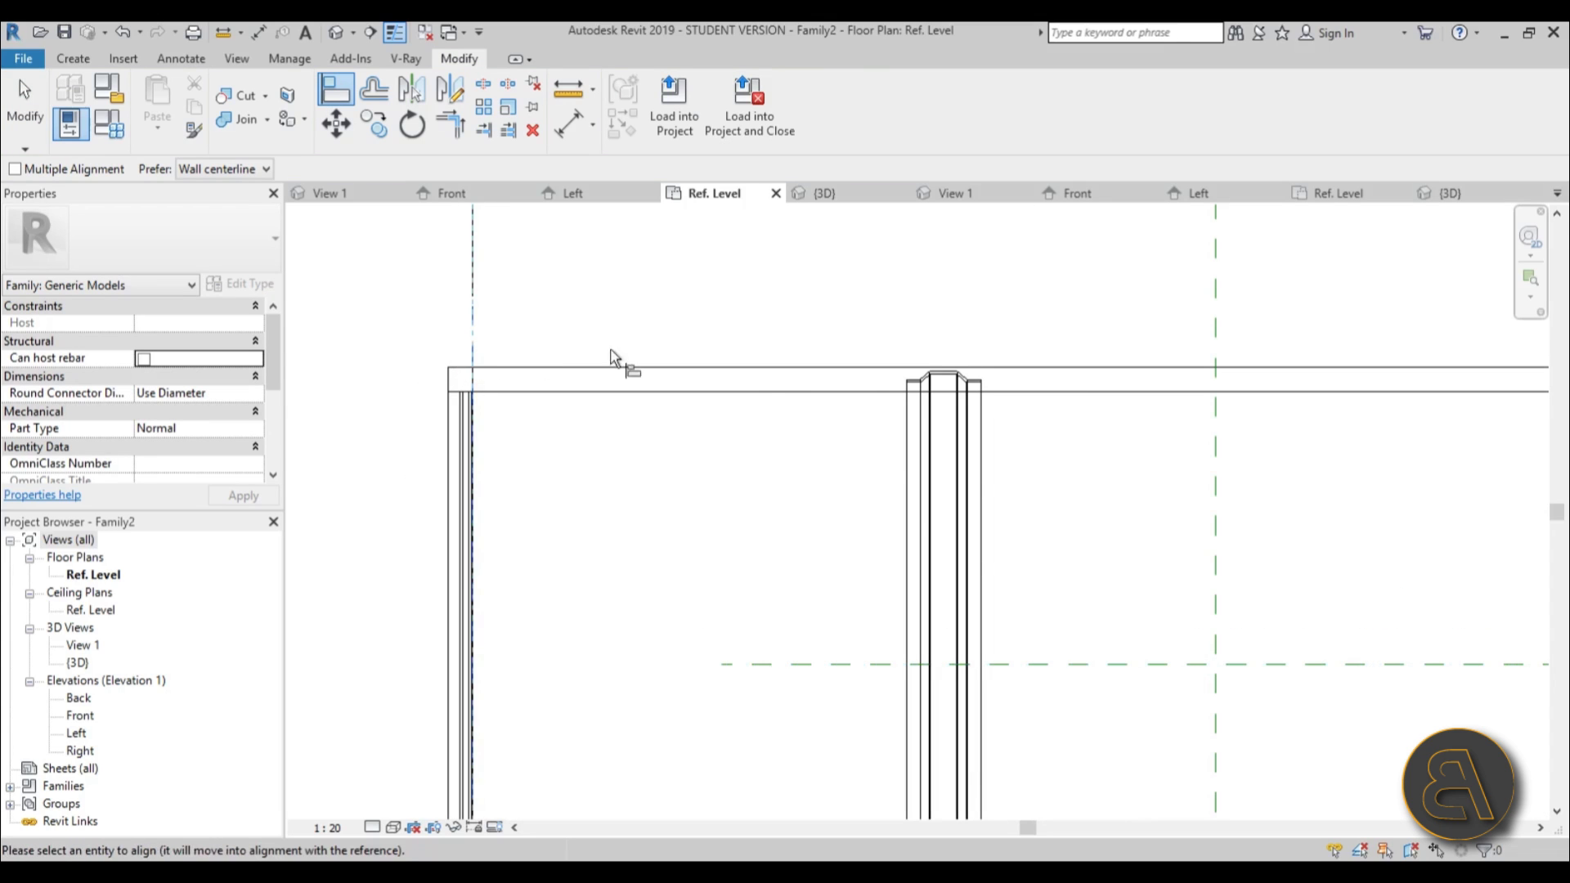
left_click(918, 456)
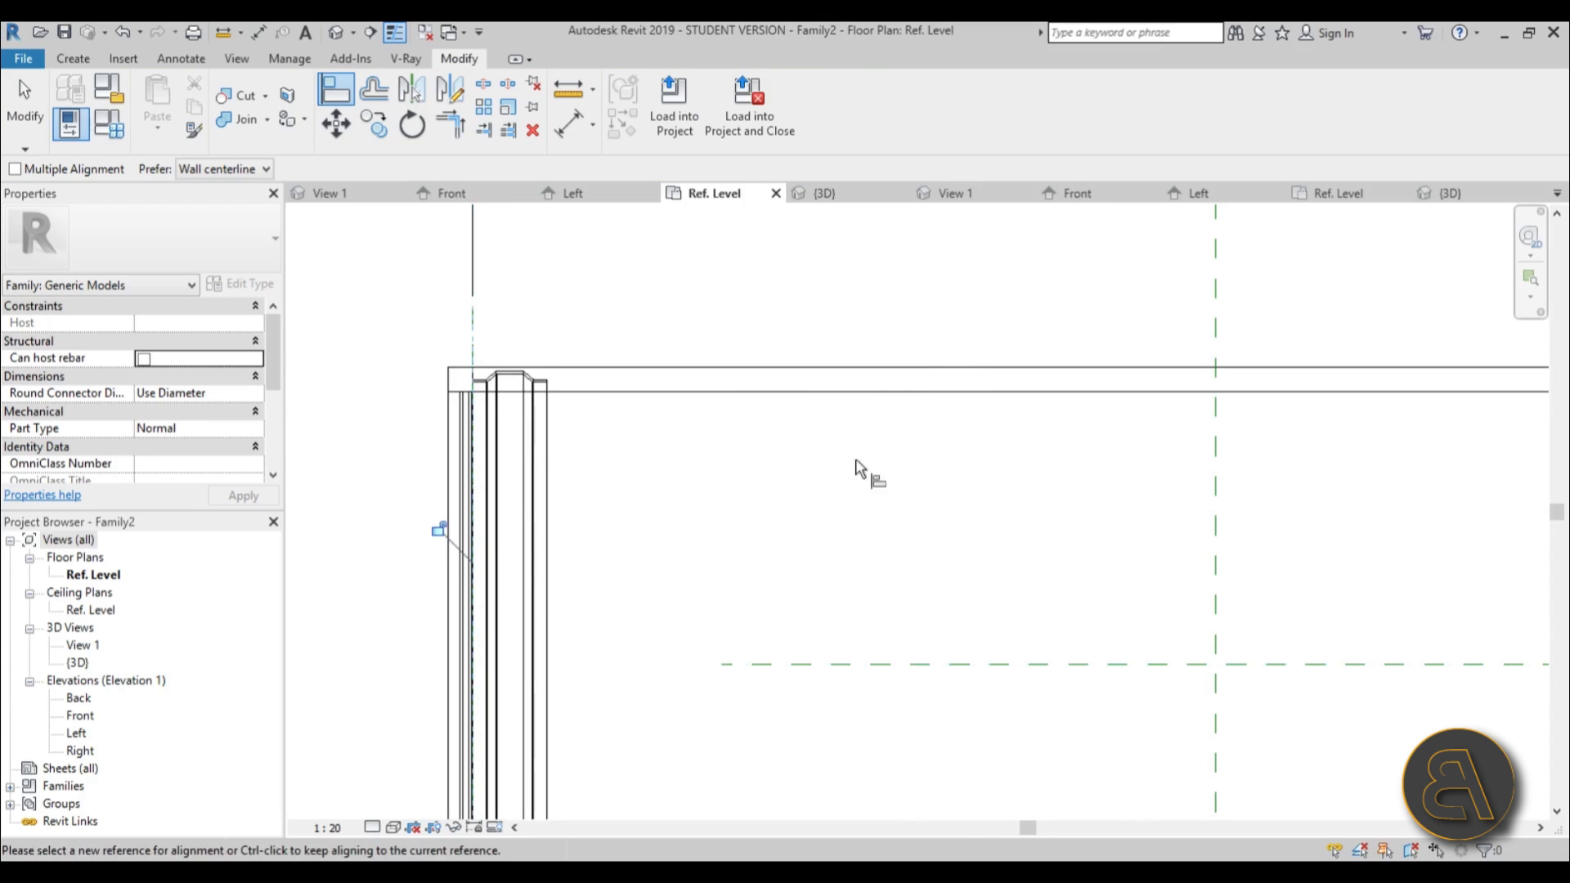
left_click(439, 530)
scroll(725, 458, "down", 3)
key("Escape")
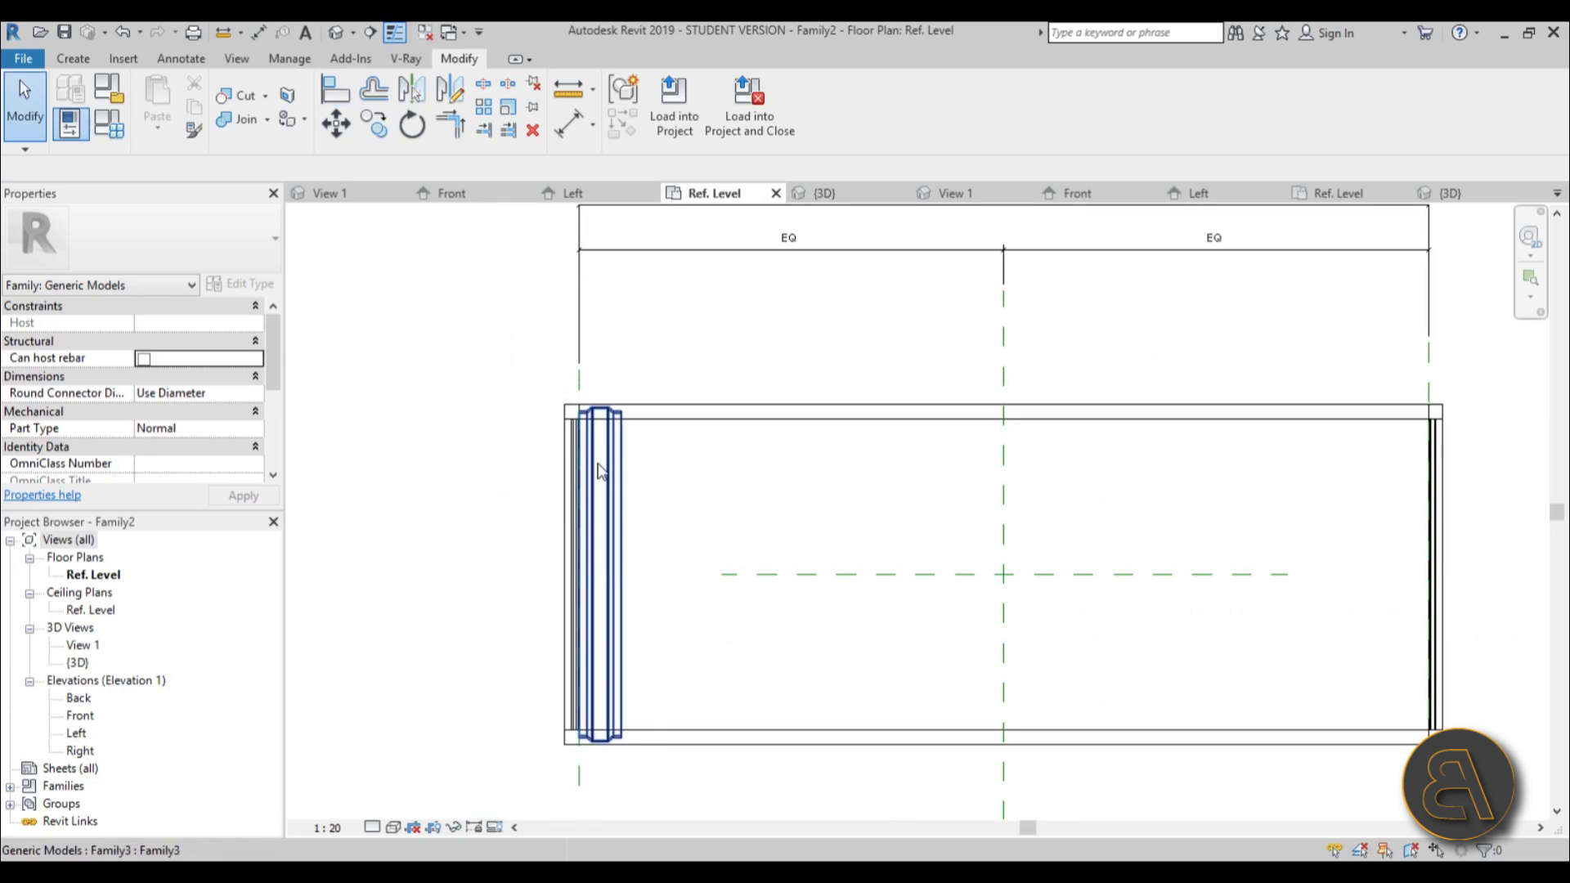
- Array the rib linearly along the frame as 6 grouped and associated members, using the Last spacing option
left_click(601, 507)
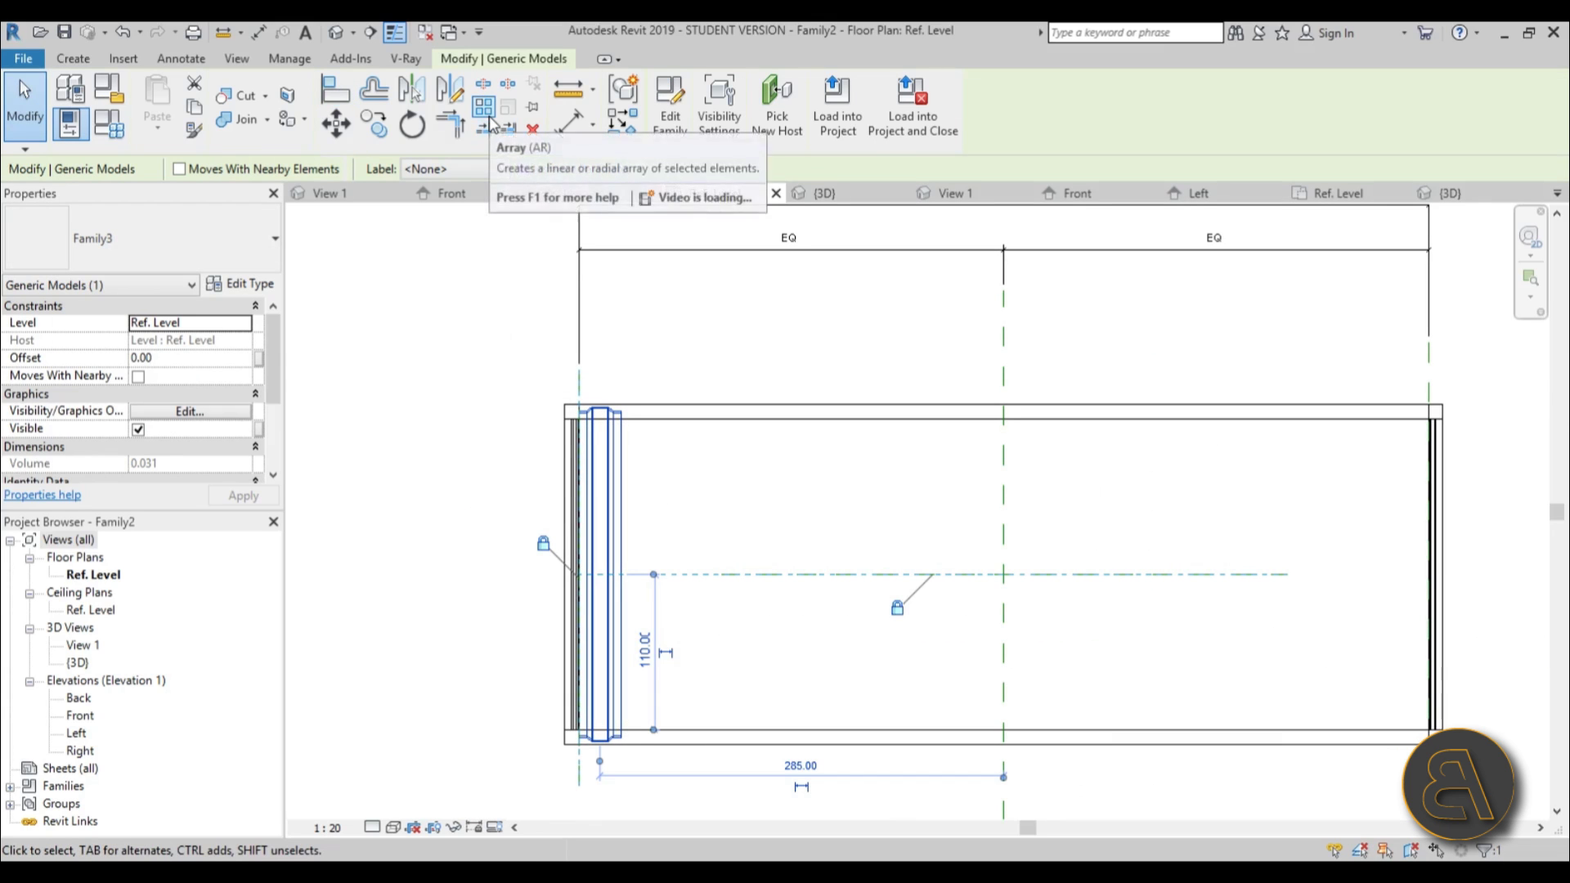
key("a")
key("r")
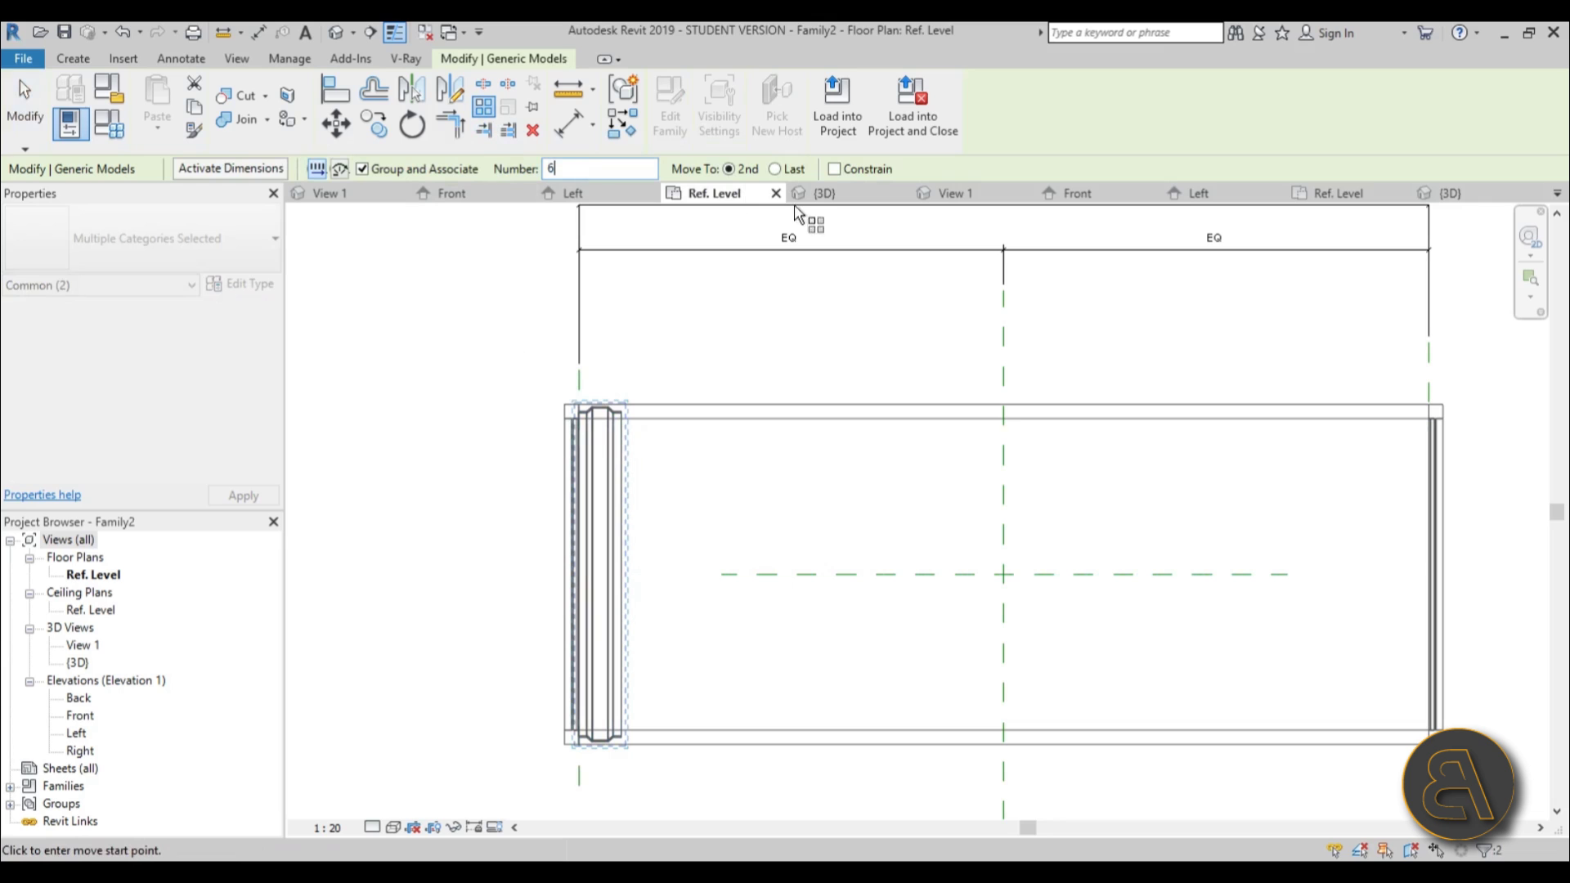
left_click(775, 169)
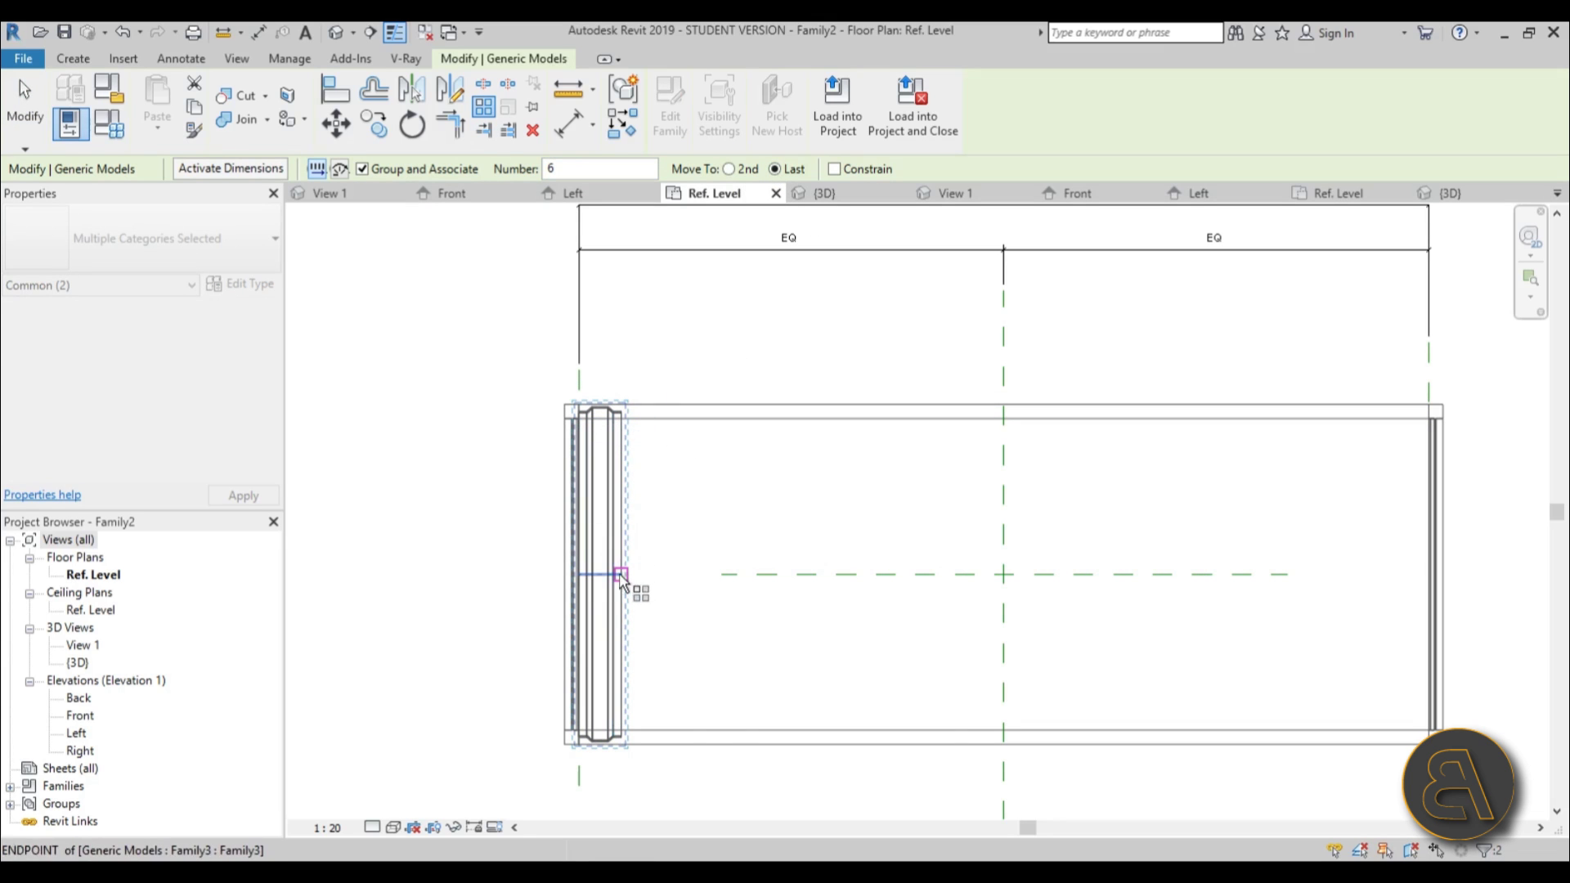
left_click(621, 575)
left_click(1160, 573)
scroll(857, 486, "down", 4)
middle_click_drag(857, 486, 634, 480)
scroll(634, 480, "up", 1)
left_click(24, 102)
- Align the last arrayed rib to the Center (Front/Back) plane and the right end reference plane, locking both alignments
scroll(859, 577, "up", 2)
middle_click_drag(815, 575, 788, 568)
key("a")
key("l")
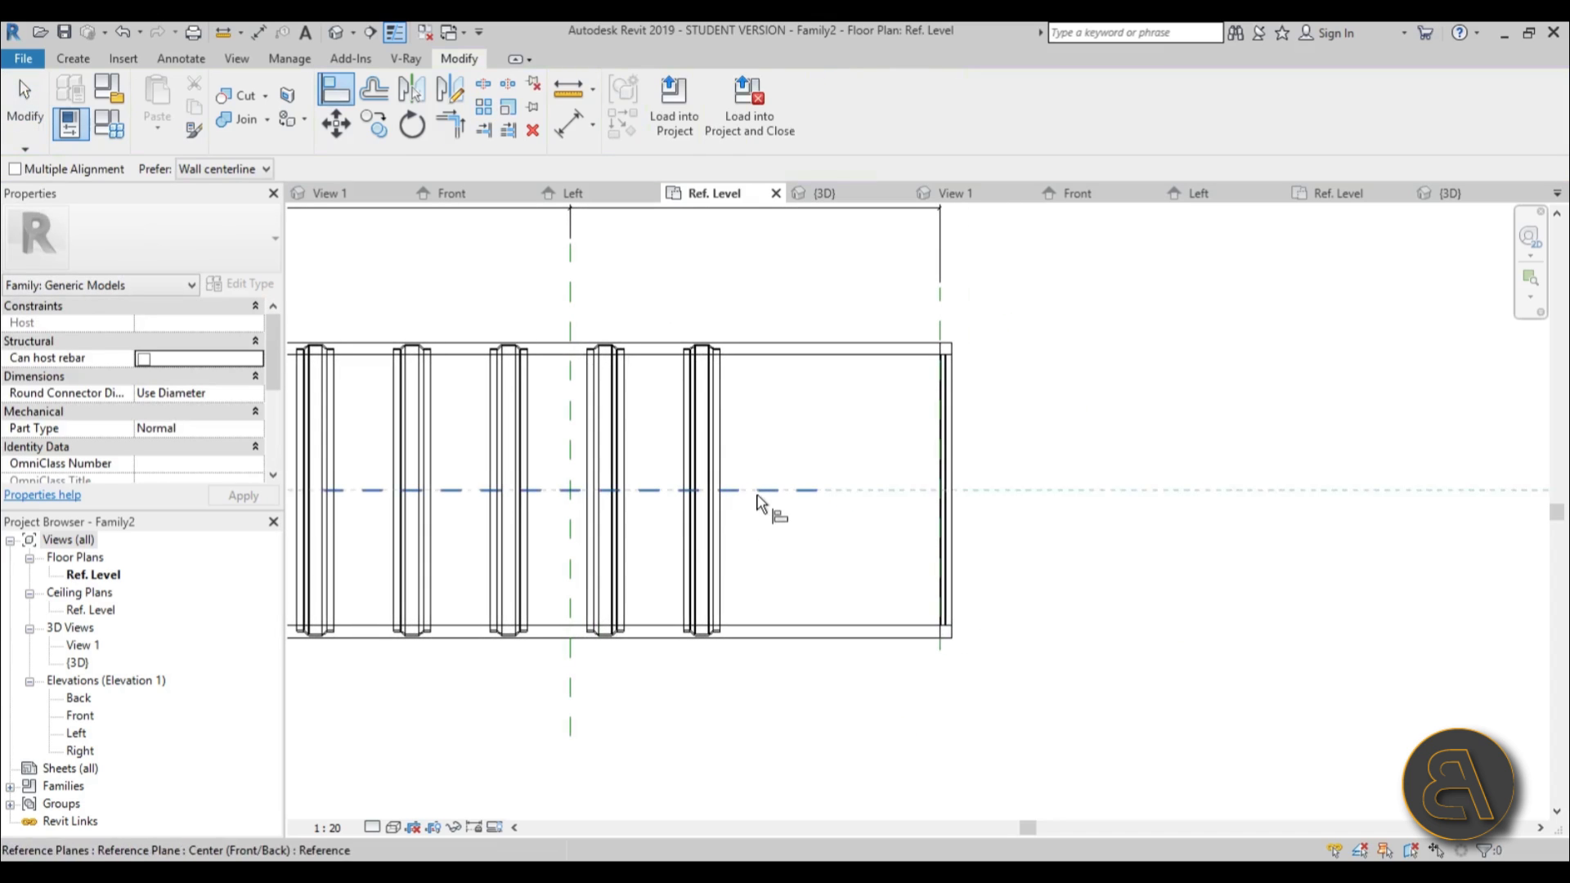
left_click(717, 492)
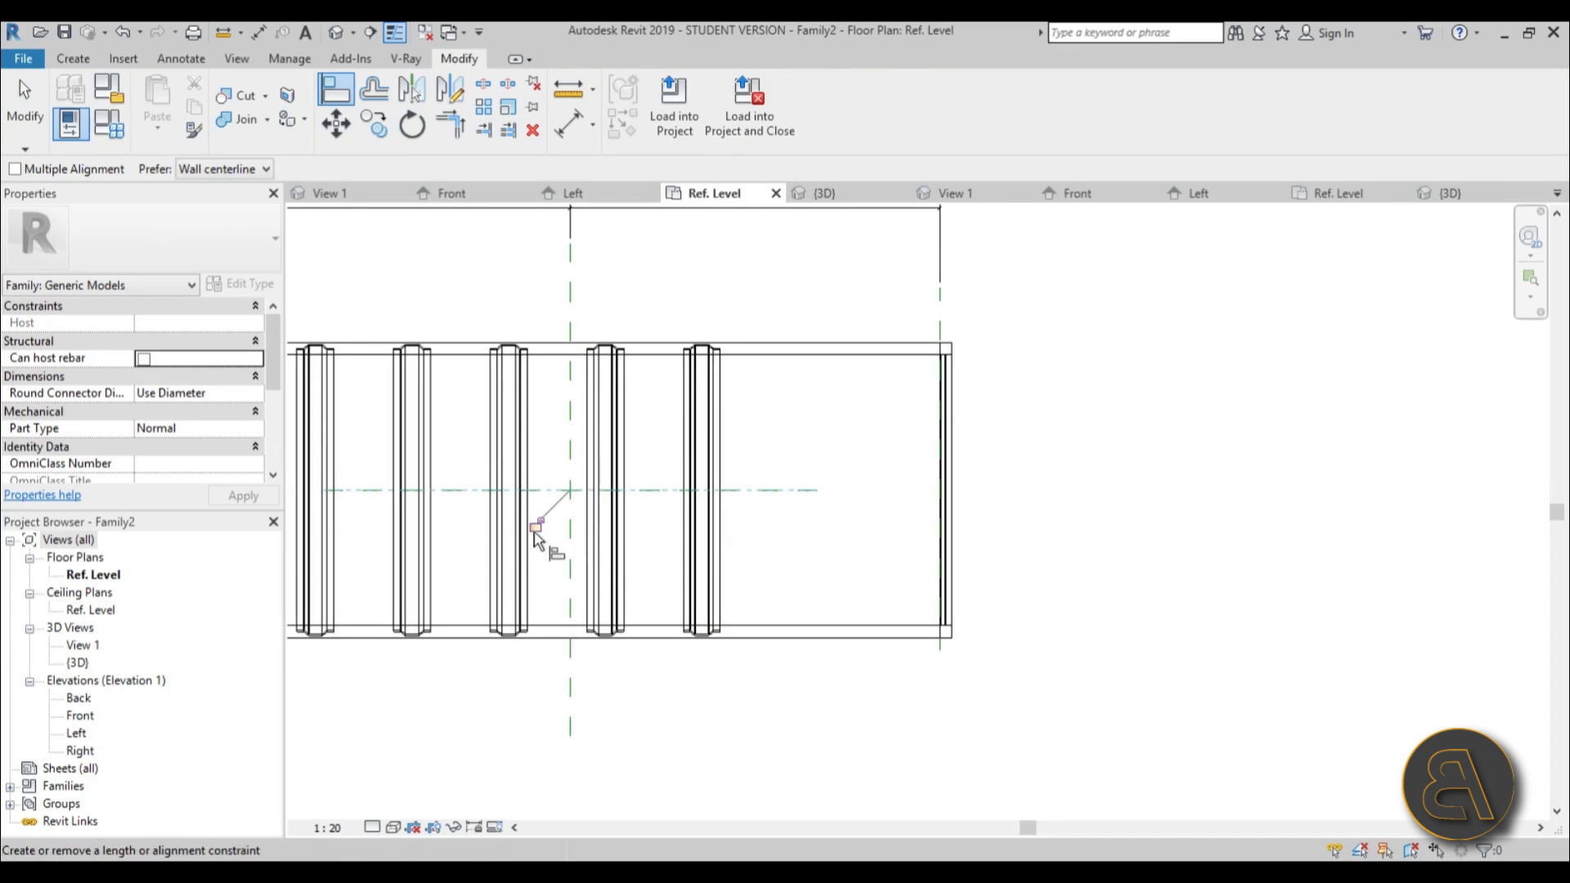
left_click(942, 325)
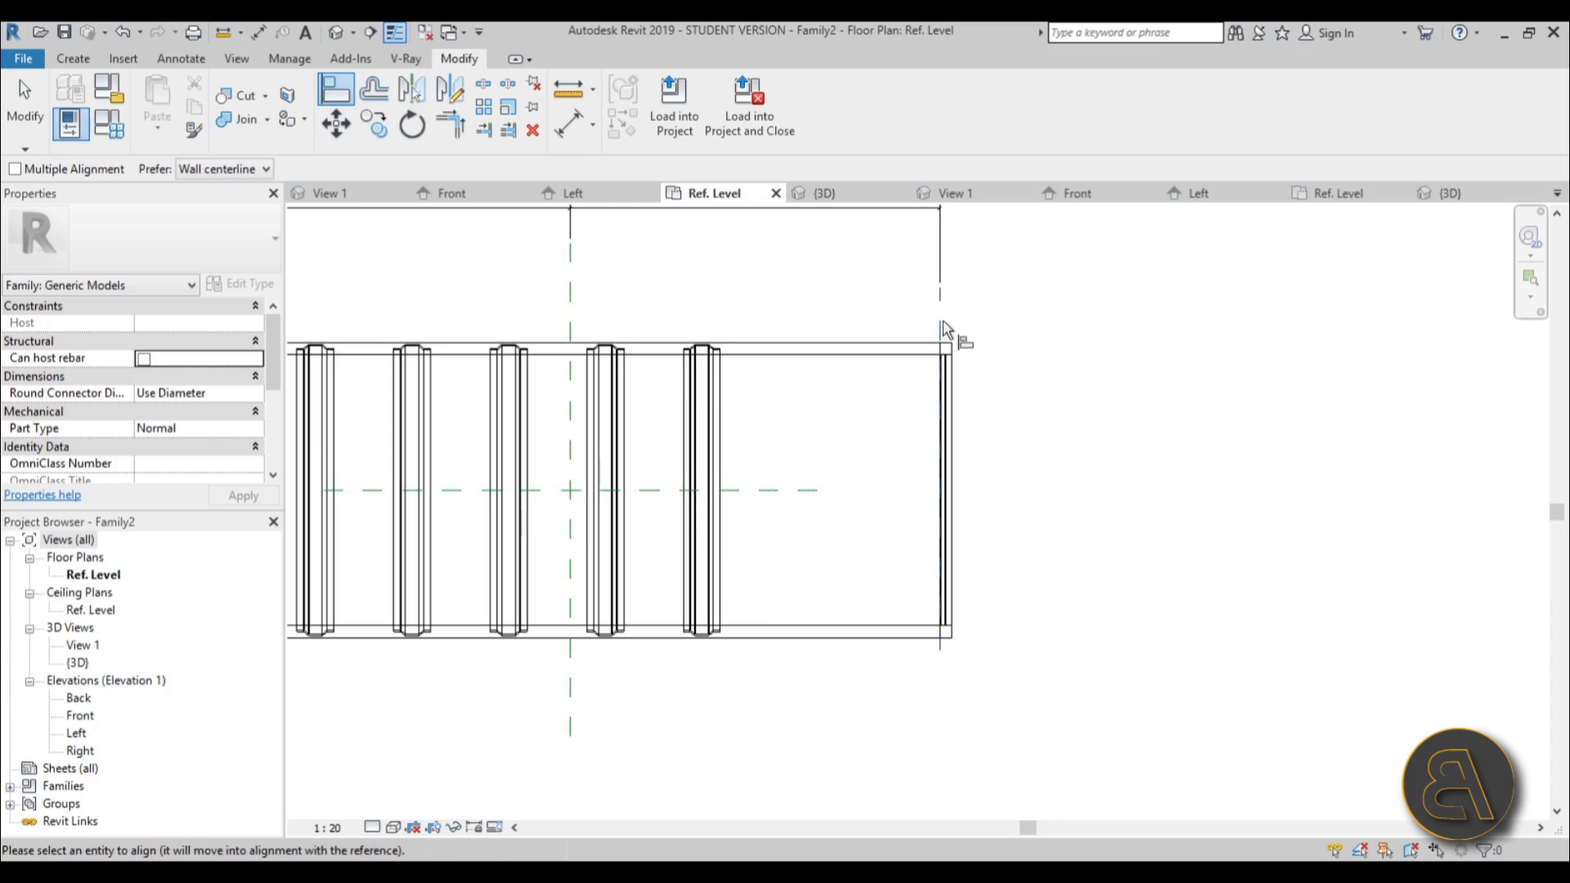
left_click(723, 401)
scroll(1055, 507, "down", 2)
scroll(1035, 458, "up", 5)
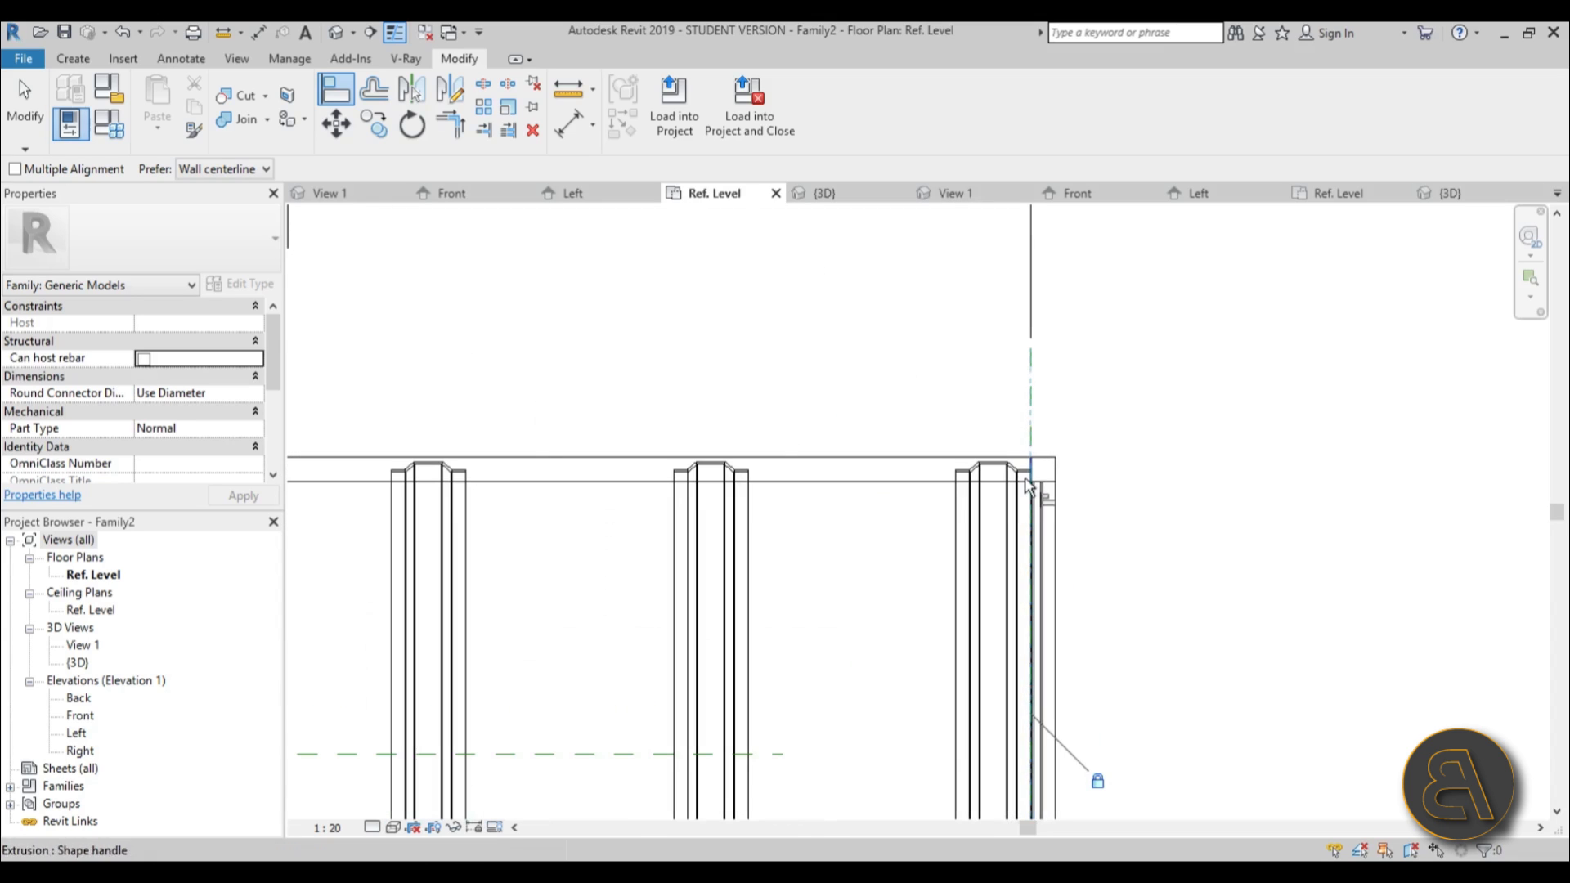
scroll(1063, 487, "down", 5)
key("Escape")
- Set the rib array's count to 20 and inspect the ribbed container in the 3D view
left_click(1022, 554)
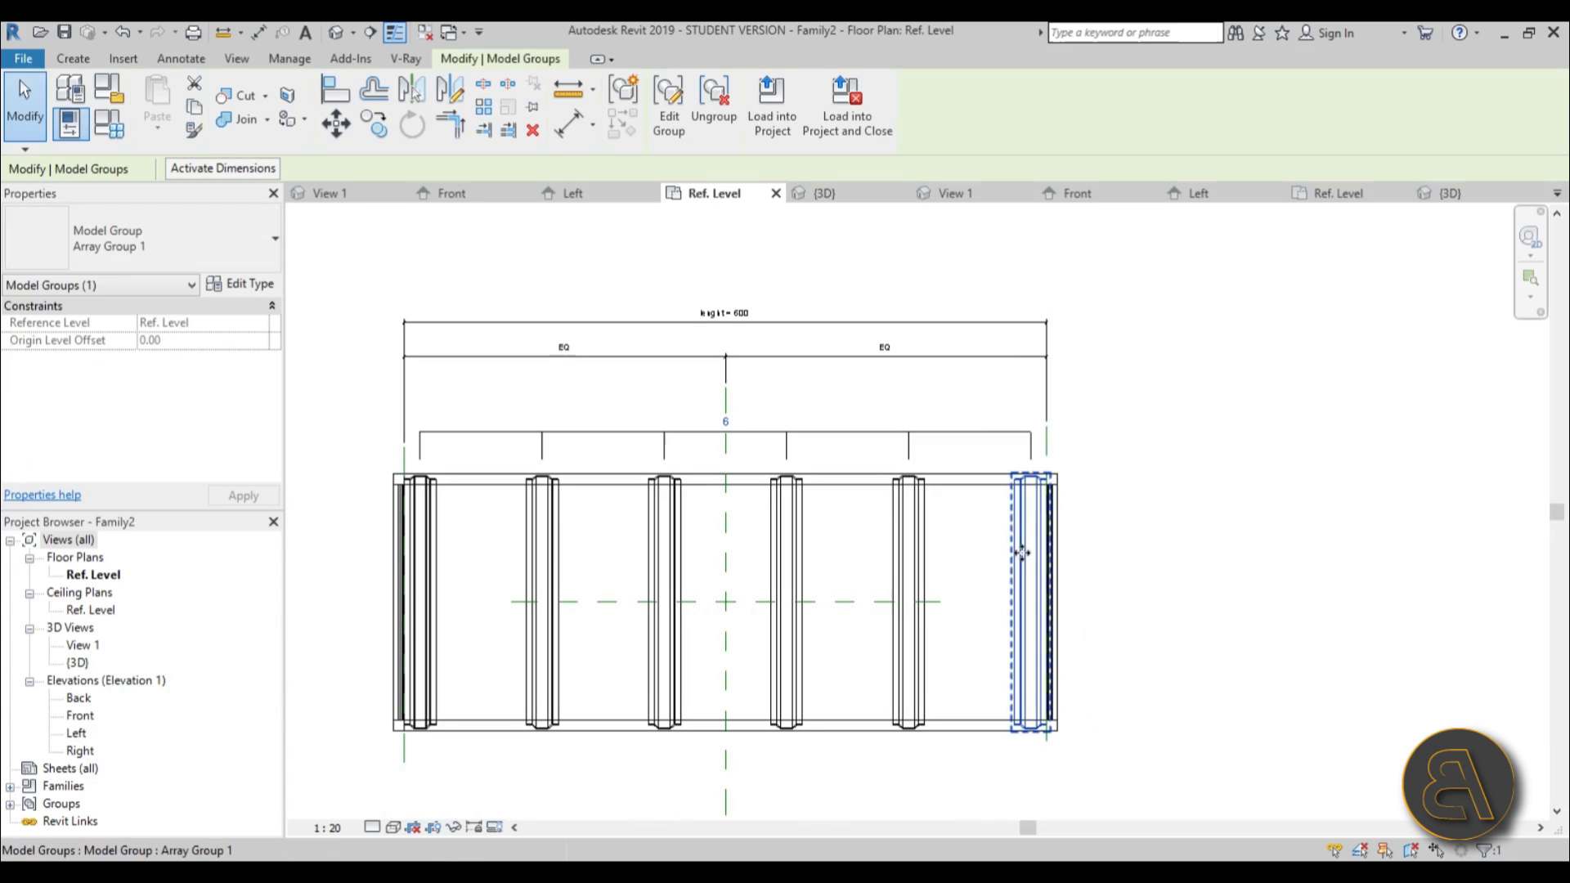
left_click(883, 435)
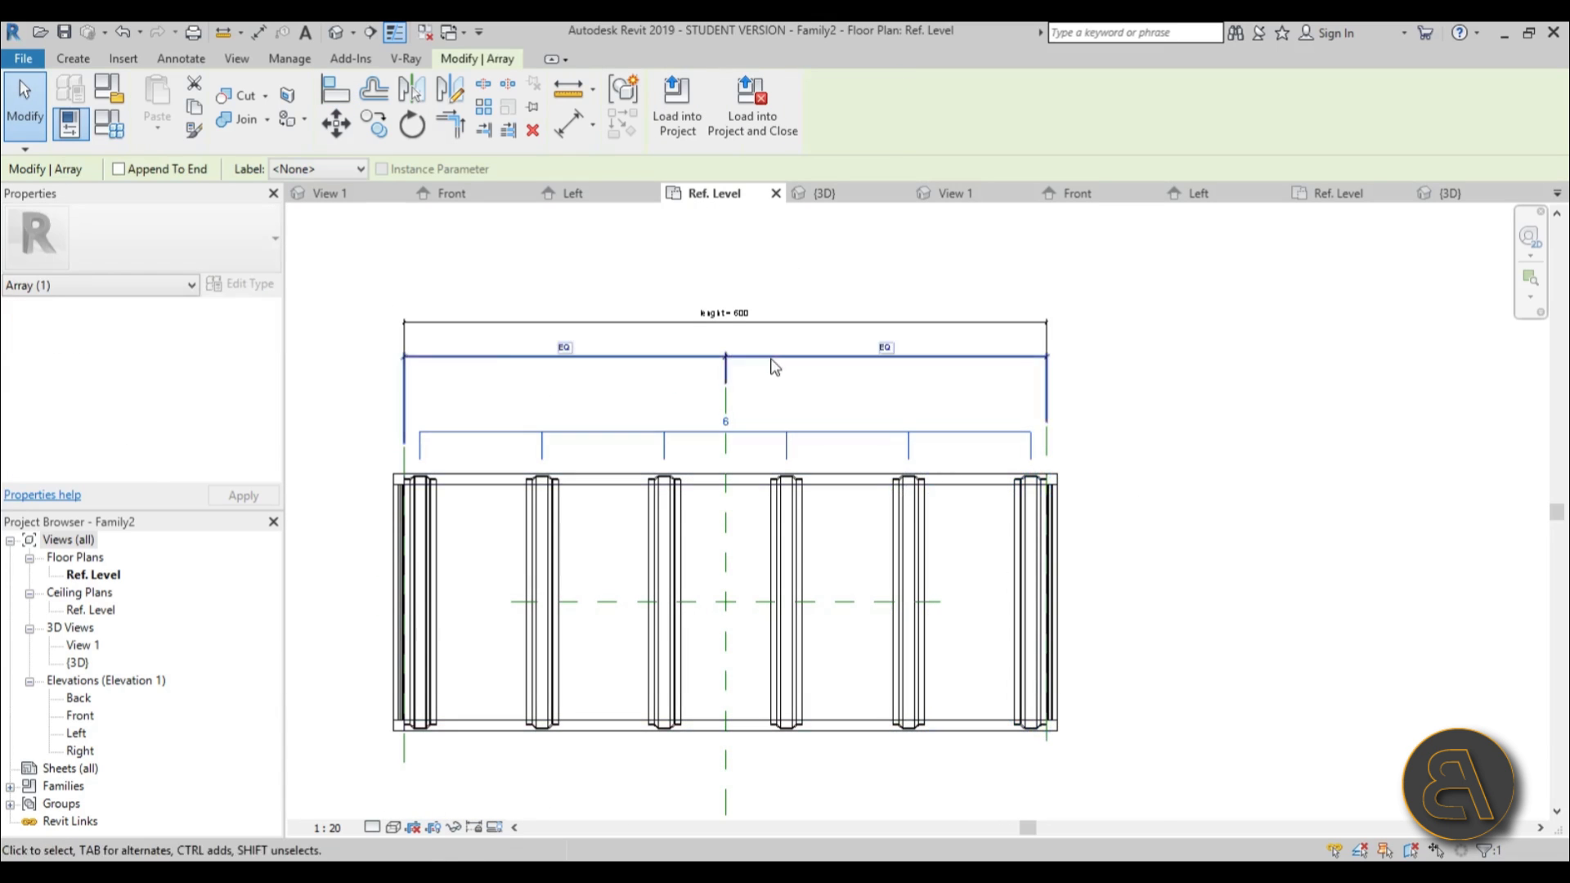
scroll(785, 374, "up", 3)
scroll(940, 409, "down", 4)
left_click(824, 460)
type("20")
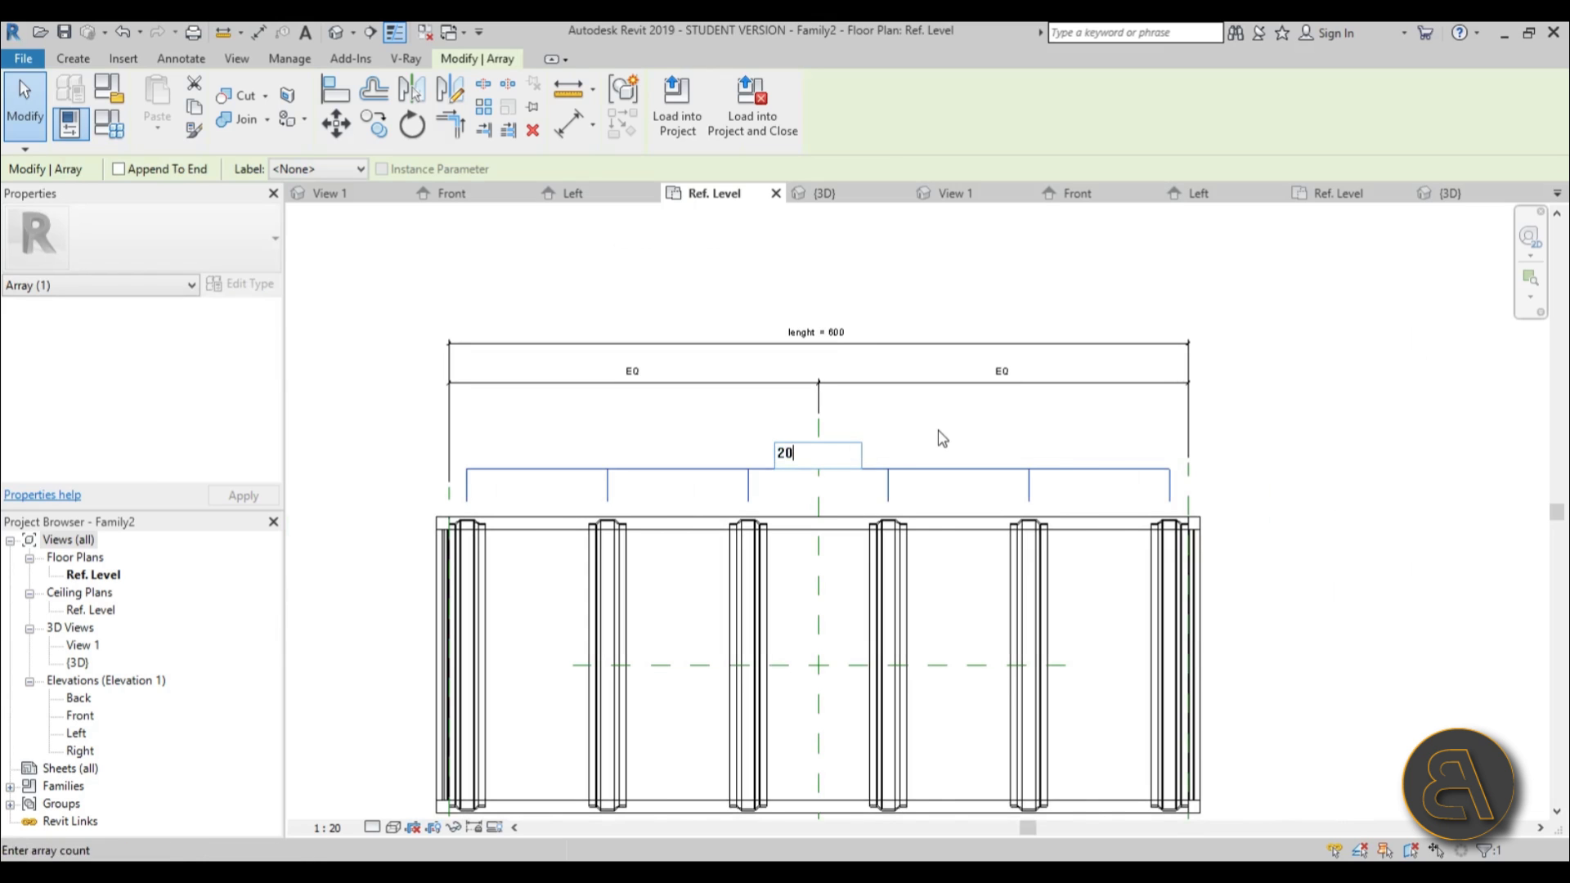
key("Return")
scroll(541, 517, "up", 3)
scroll(541, 517, "down", 5)
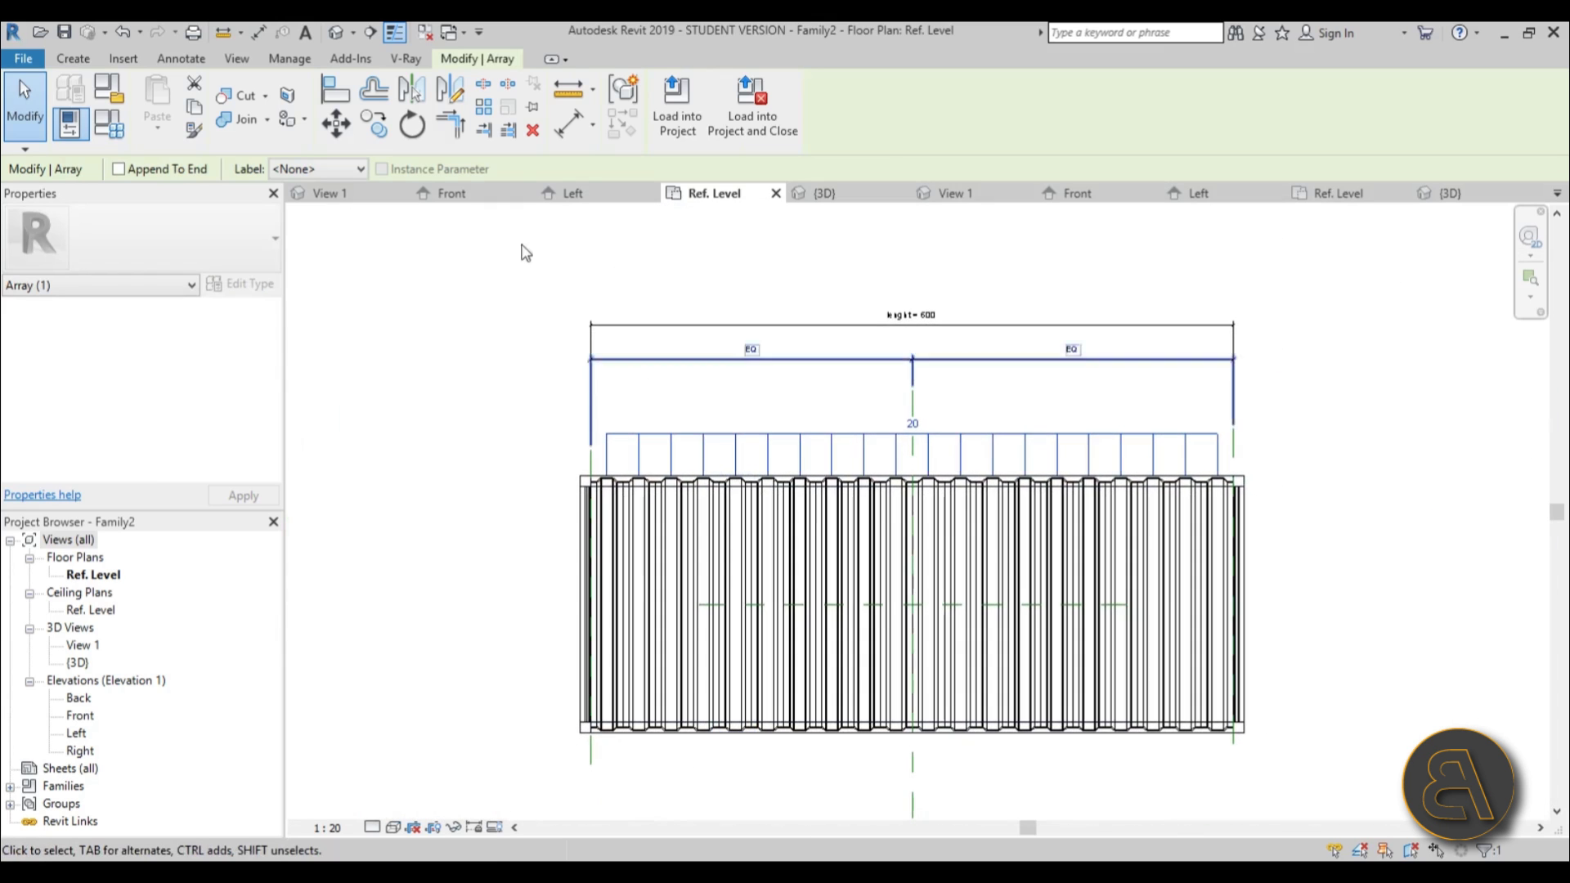
left_click(335, 31)
middle_click_drag(957, 606, 1040, 582, "shift")
middle_click_drag(940, 595, 965, 572, "shift")
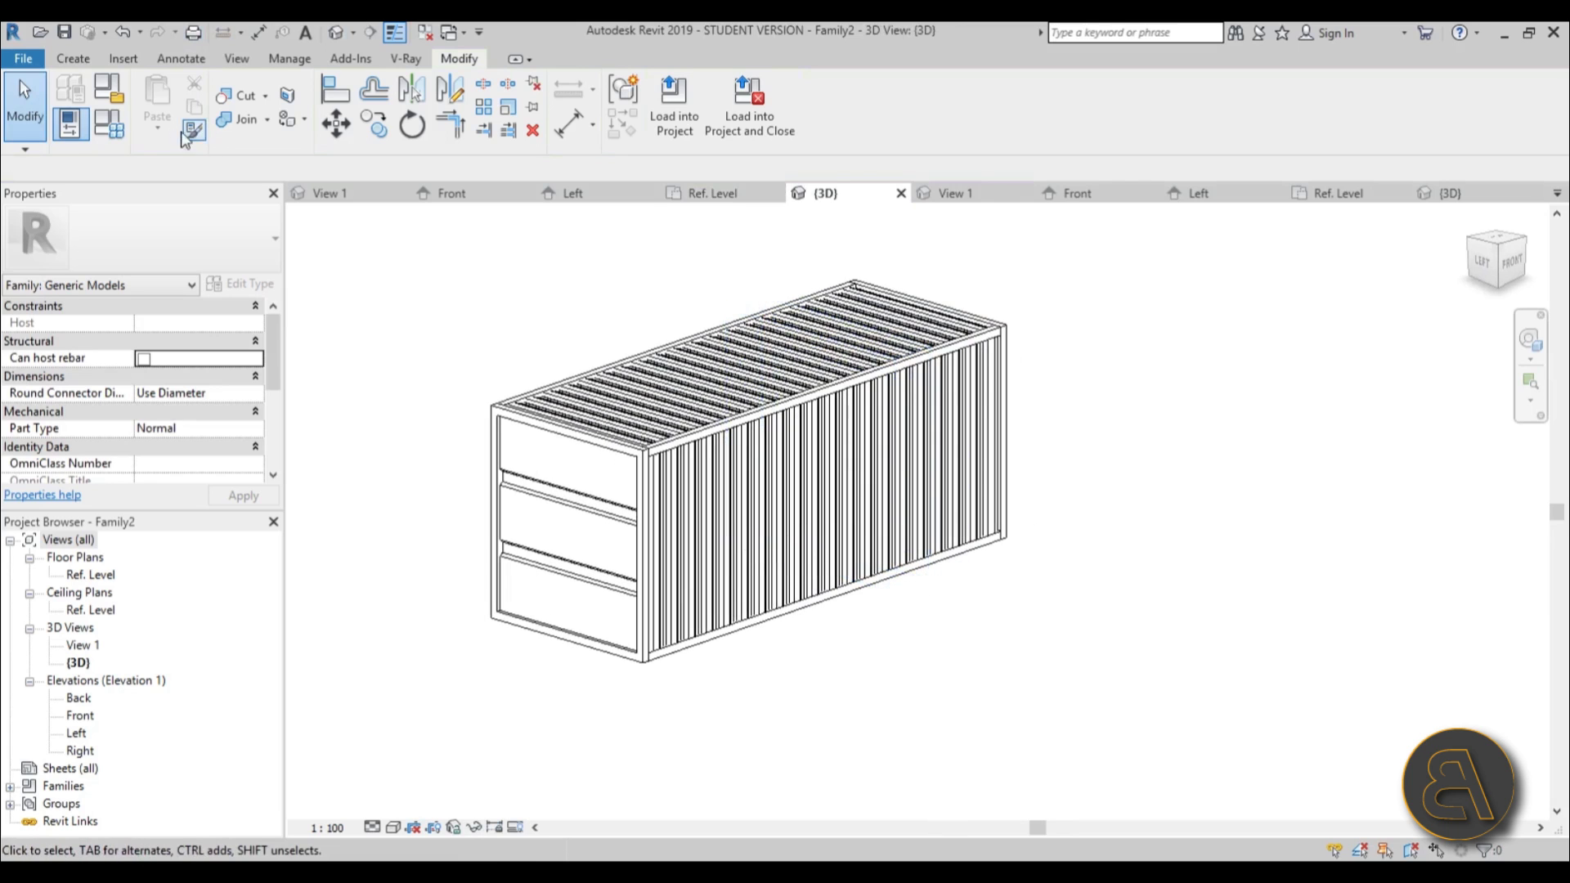
- Label the rib array in the Ref. Level plan with a new family type parameter named "no of ribs"
double_click(84, 578)
left_click(1008, 504)
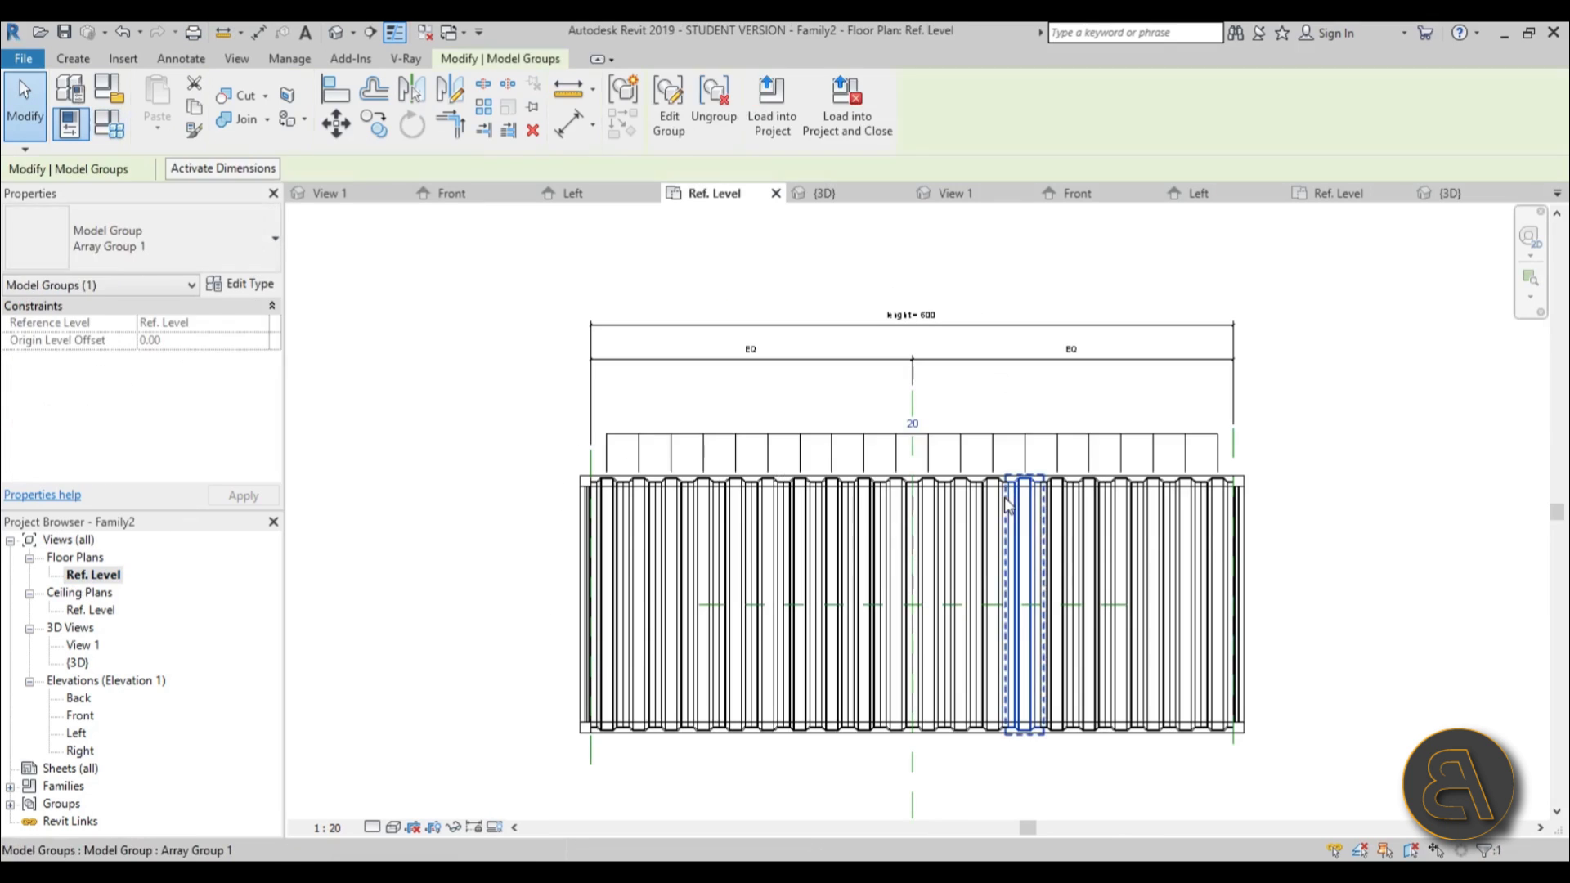
left_click(988, 434)
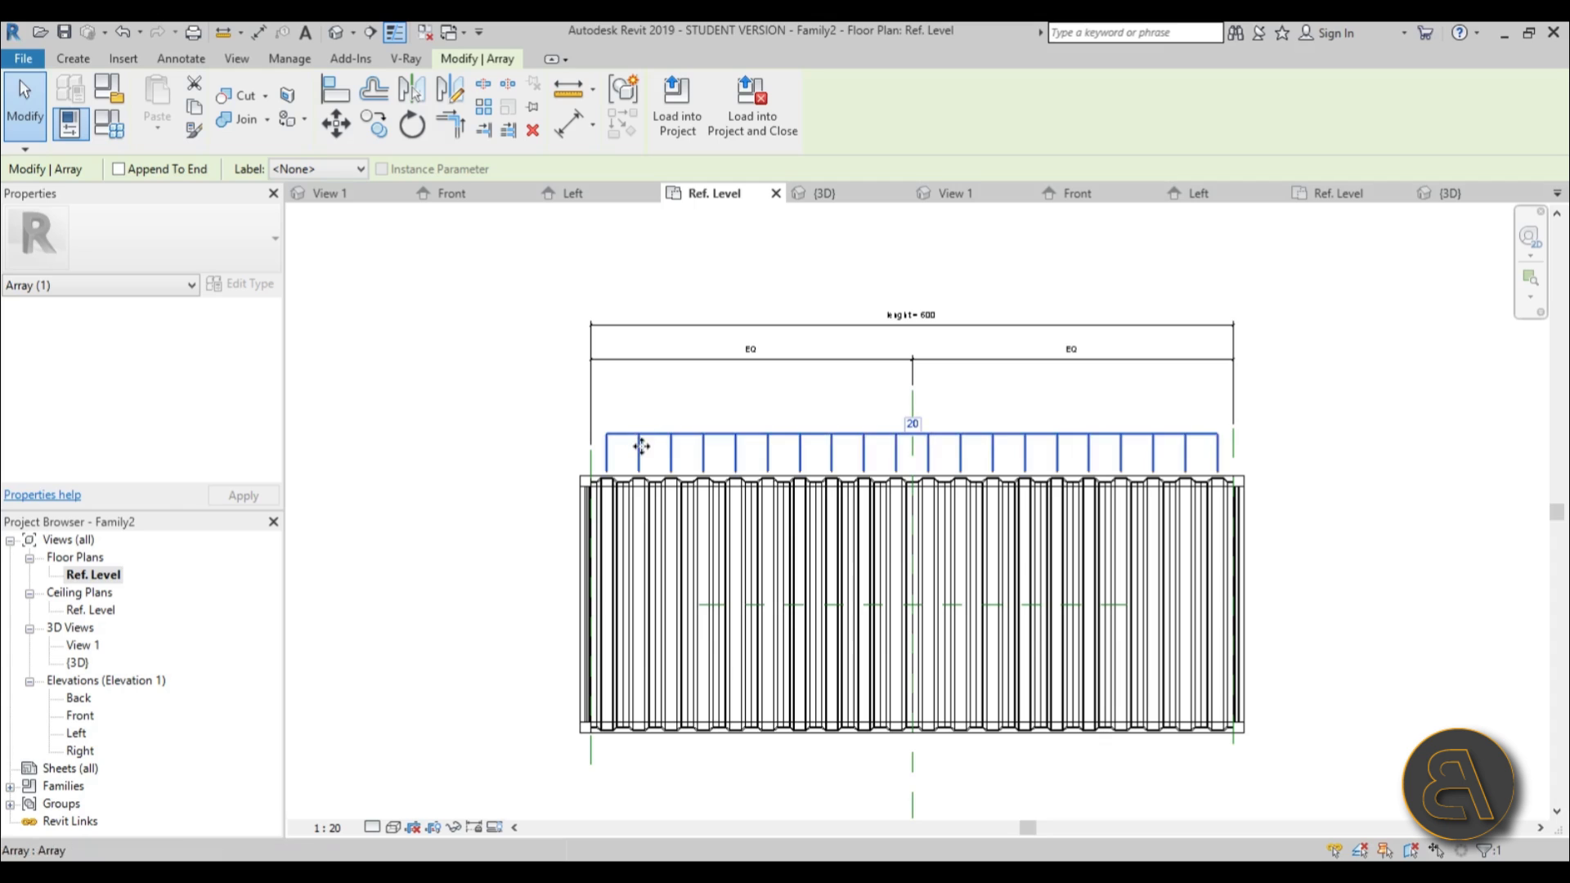
left_click(293, 175)
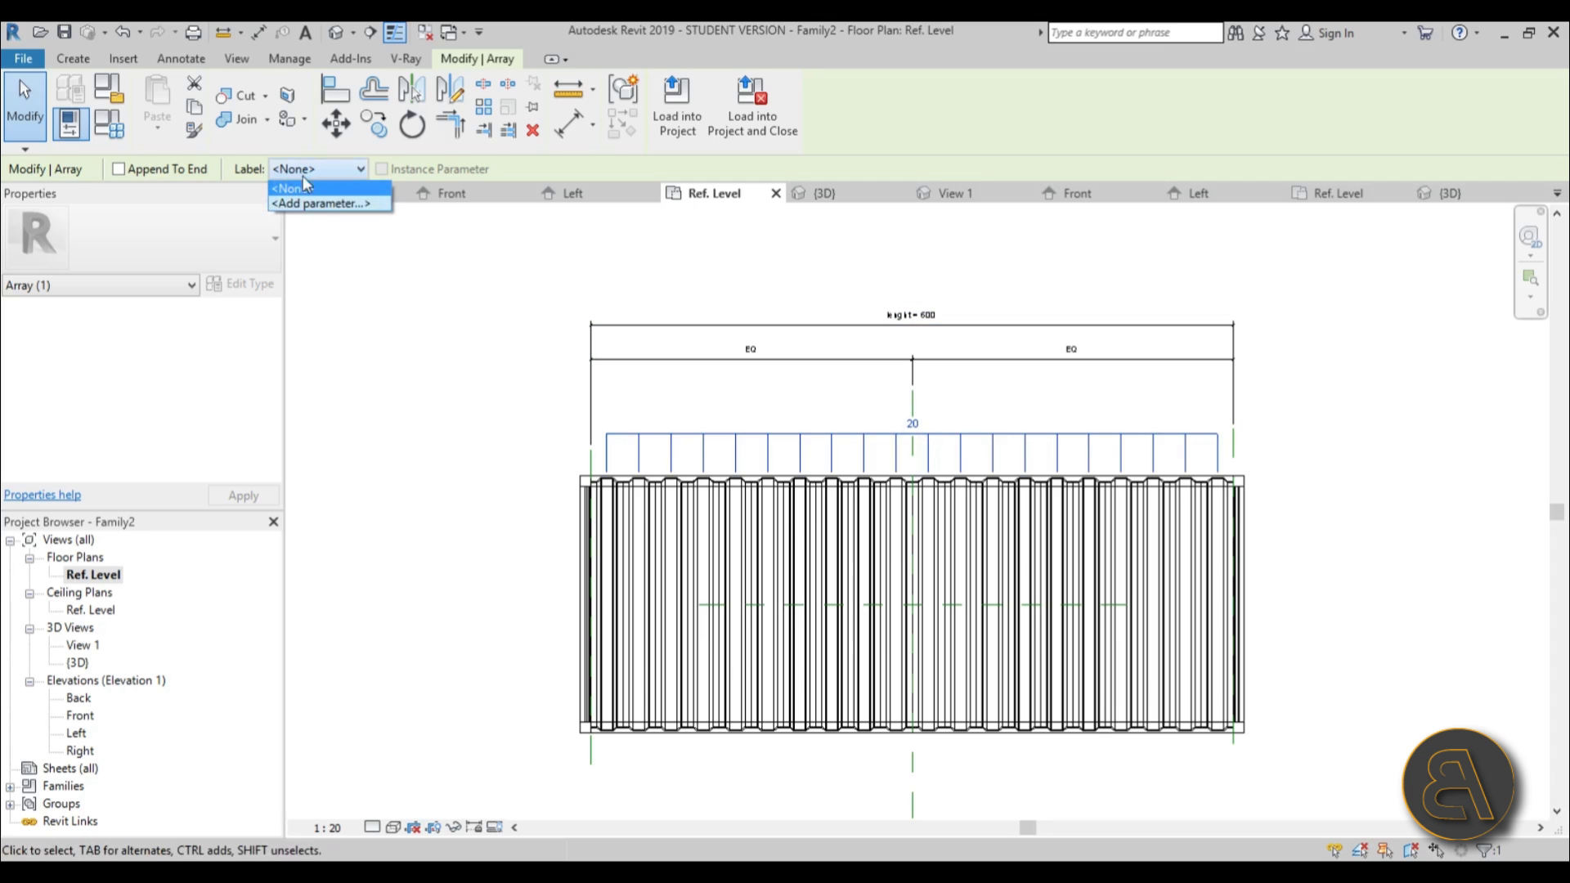
left_click(323, 200)
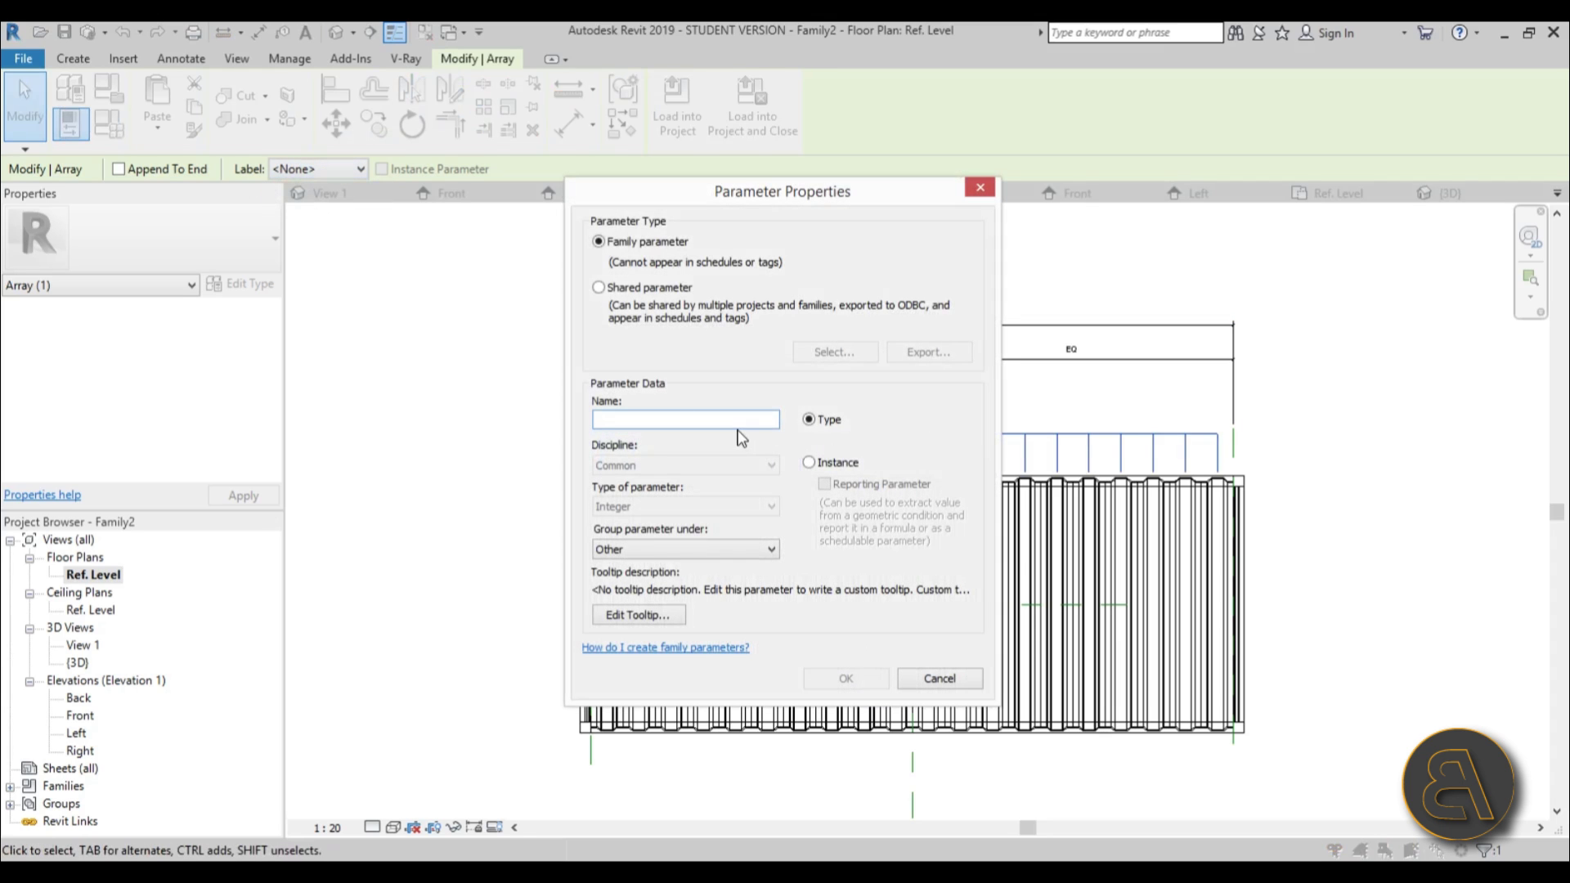
type("no of ribs")
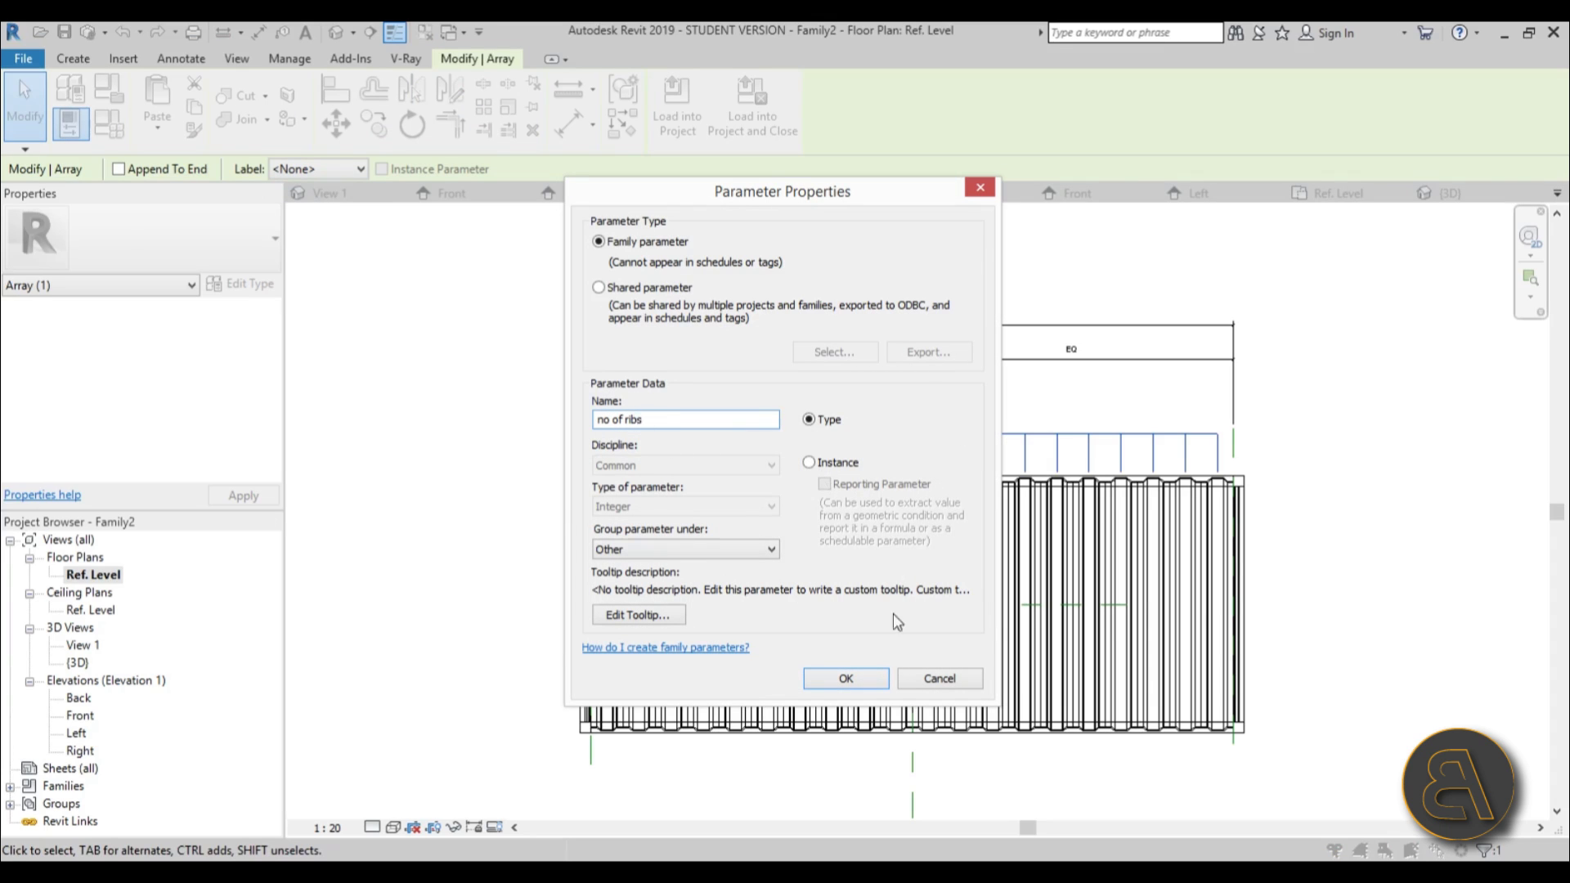
left_click(856, 671)
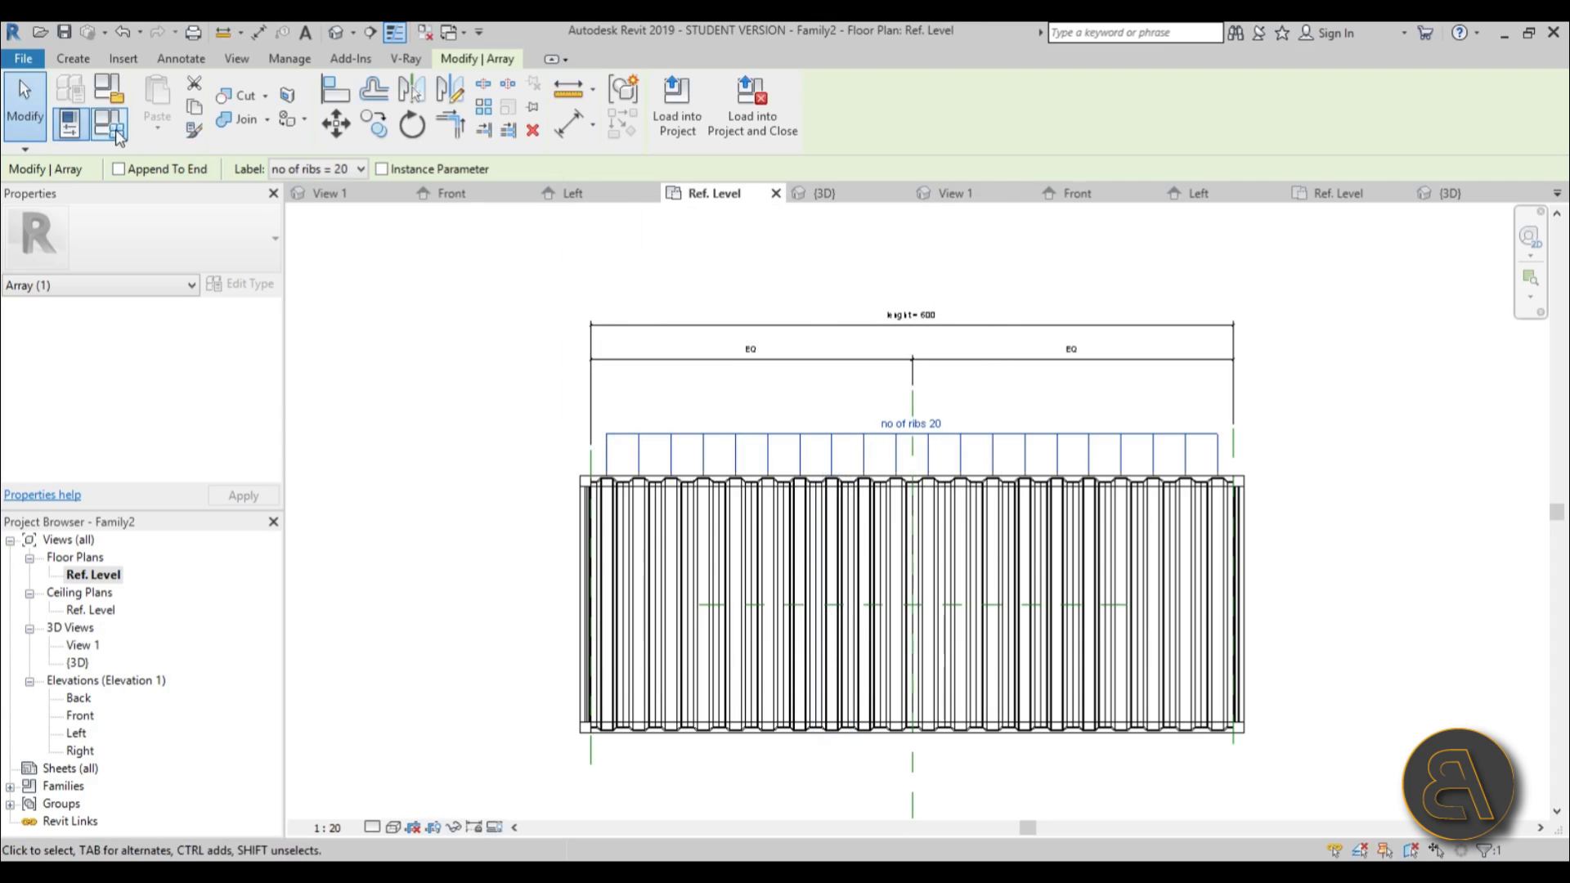
- Give the "no of ribs" parameter the formula lenght / 30 cm in Family Types and apply it
left_click(117, 131)
left_click_drag(630, 109, 410, 184)
left_click(336, 308)
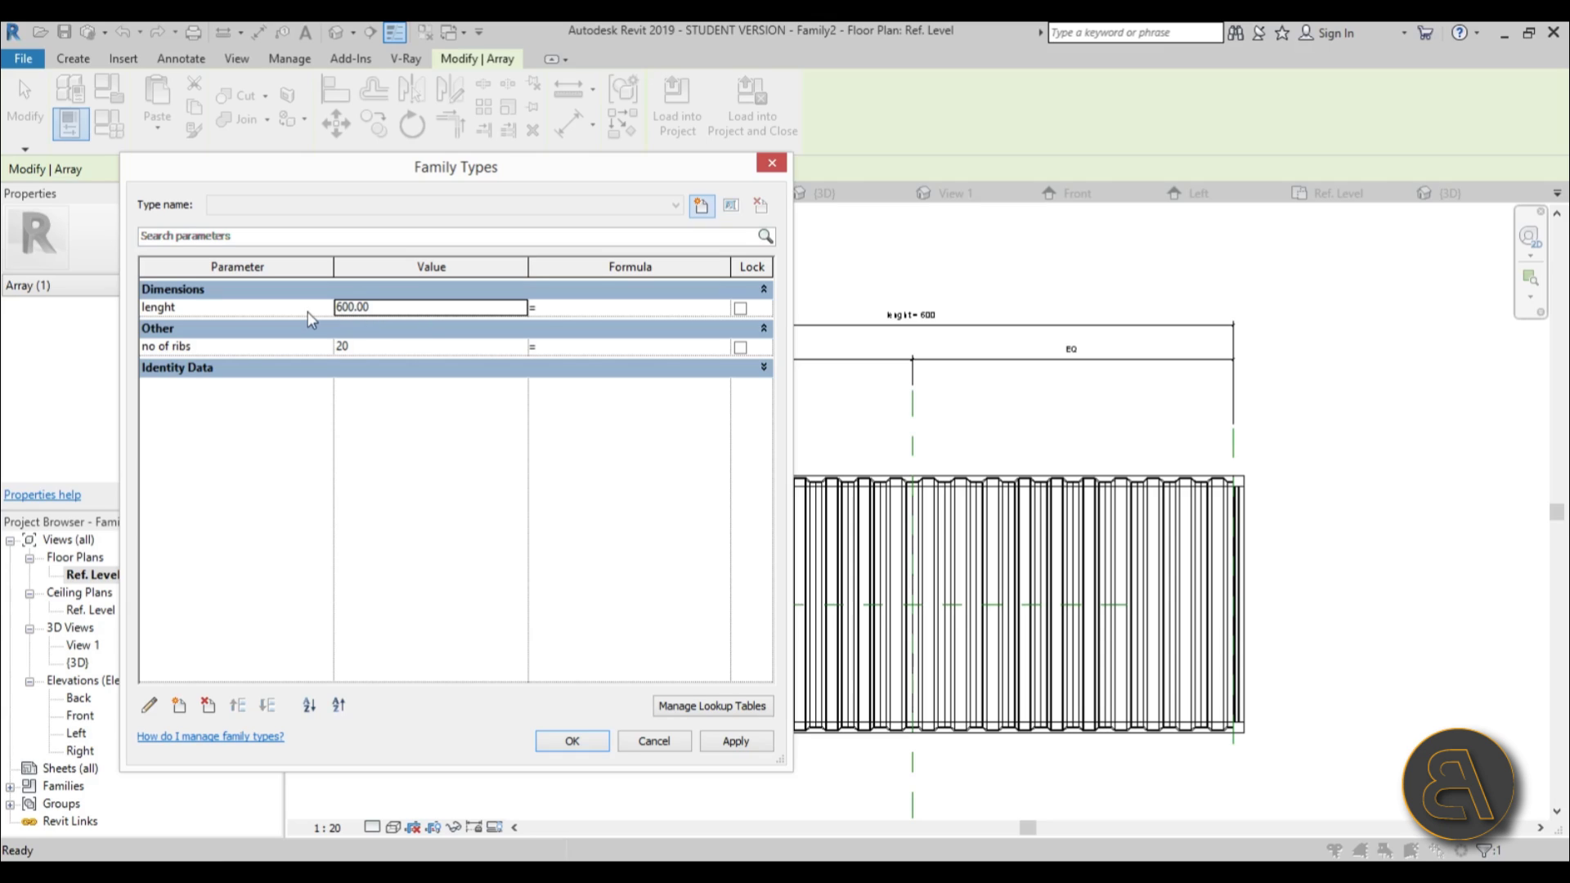
left_click(547, 346)
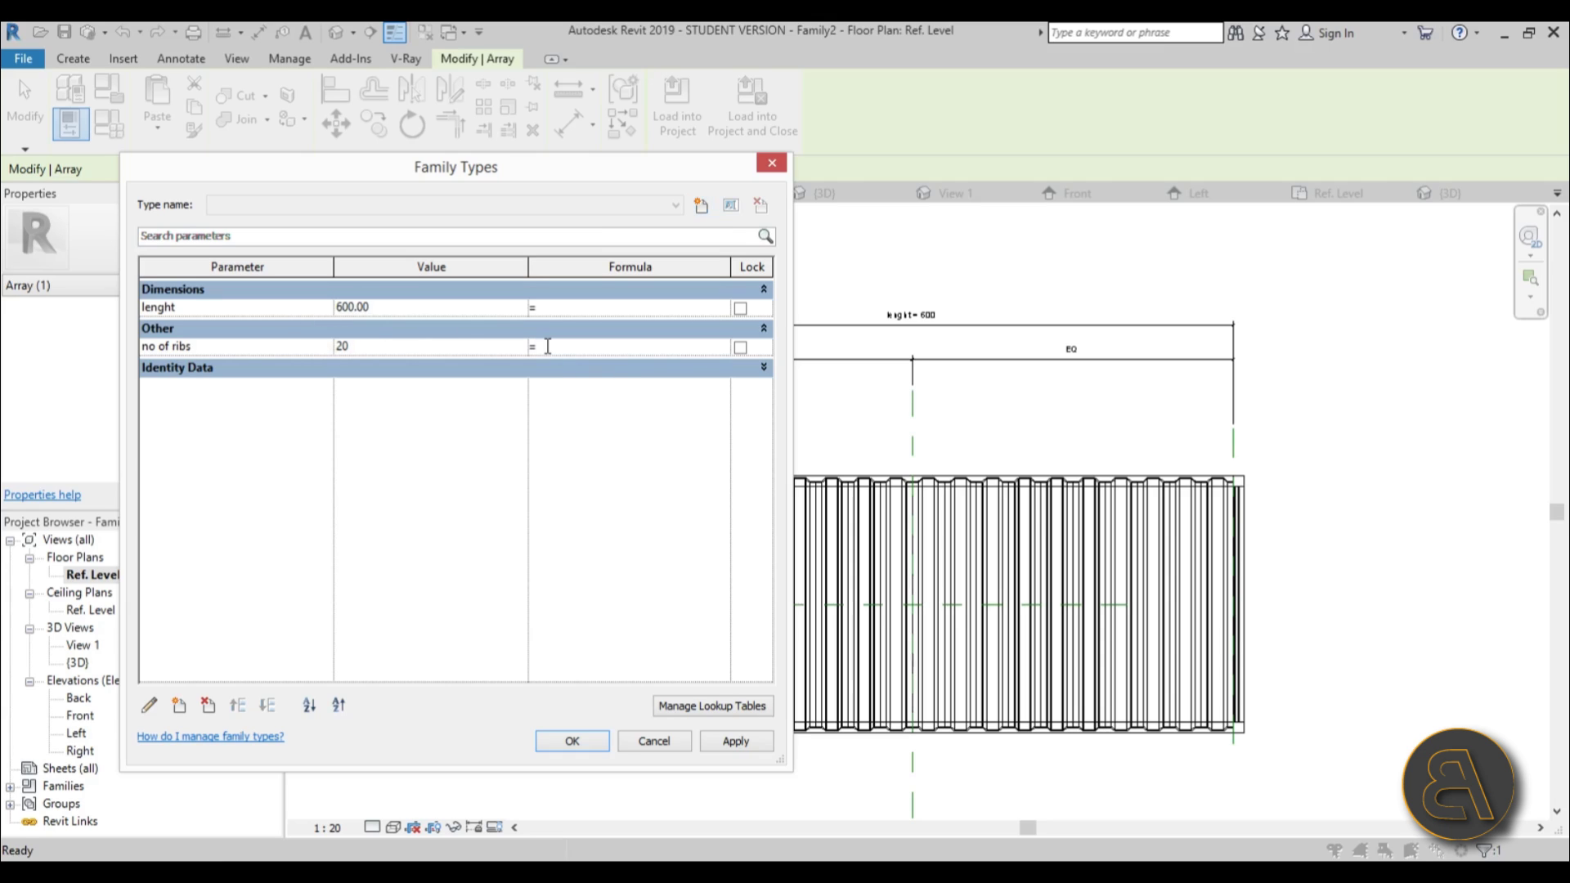
left_click(282, 309)
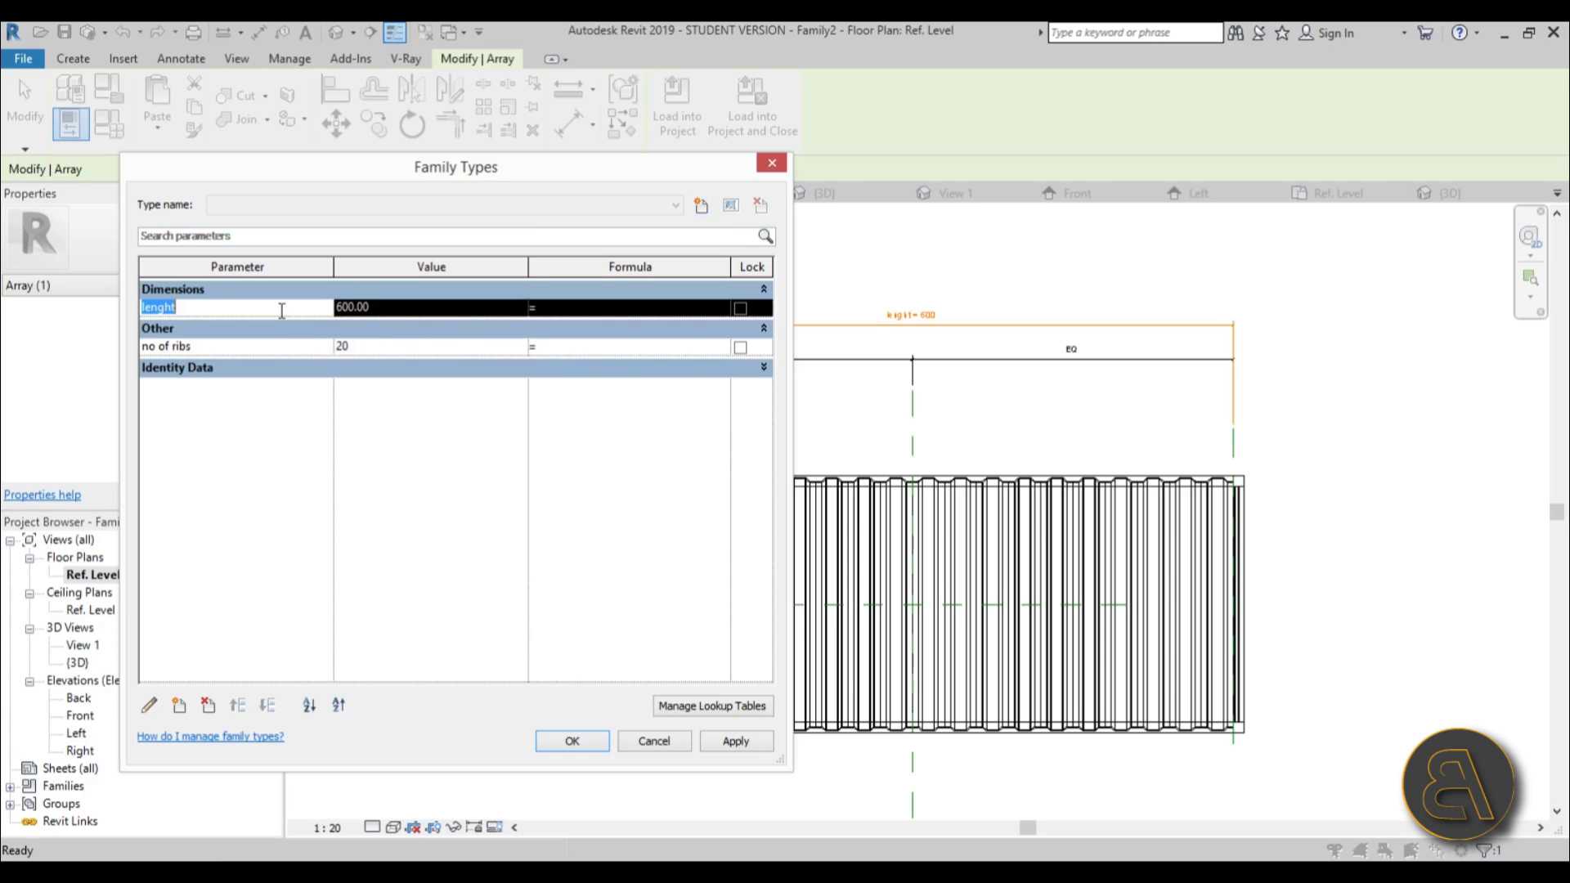
left_click(600, 346)
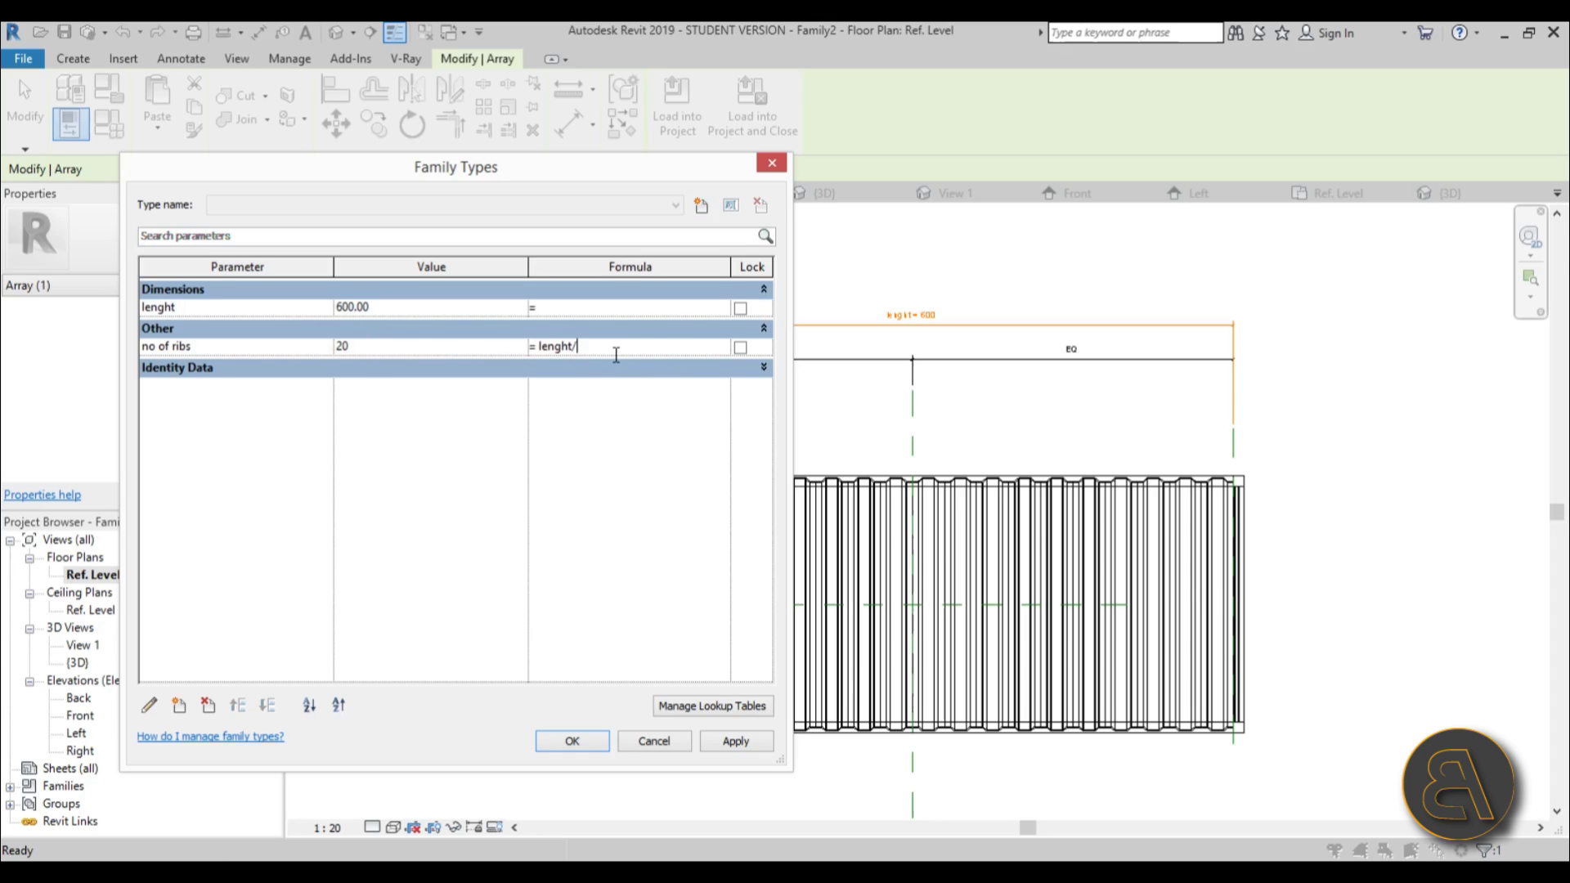
left_click(735, 742)
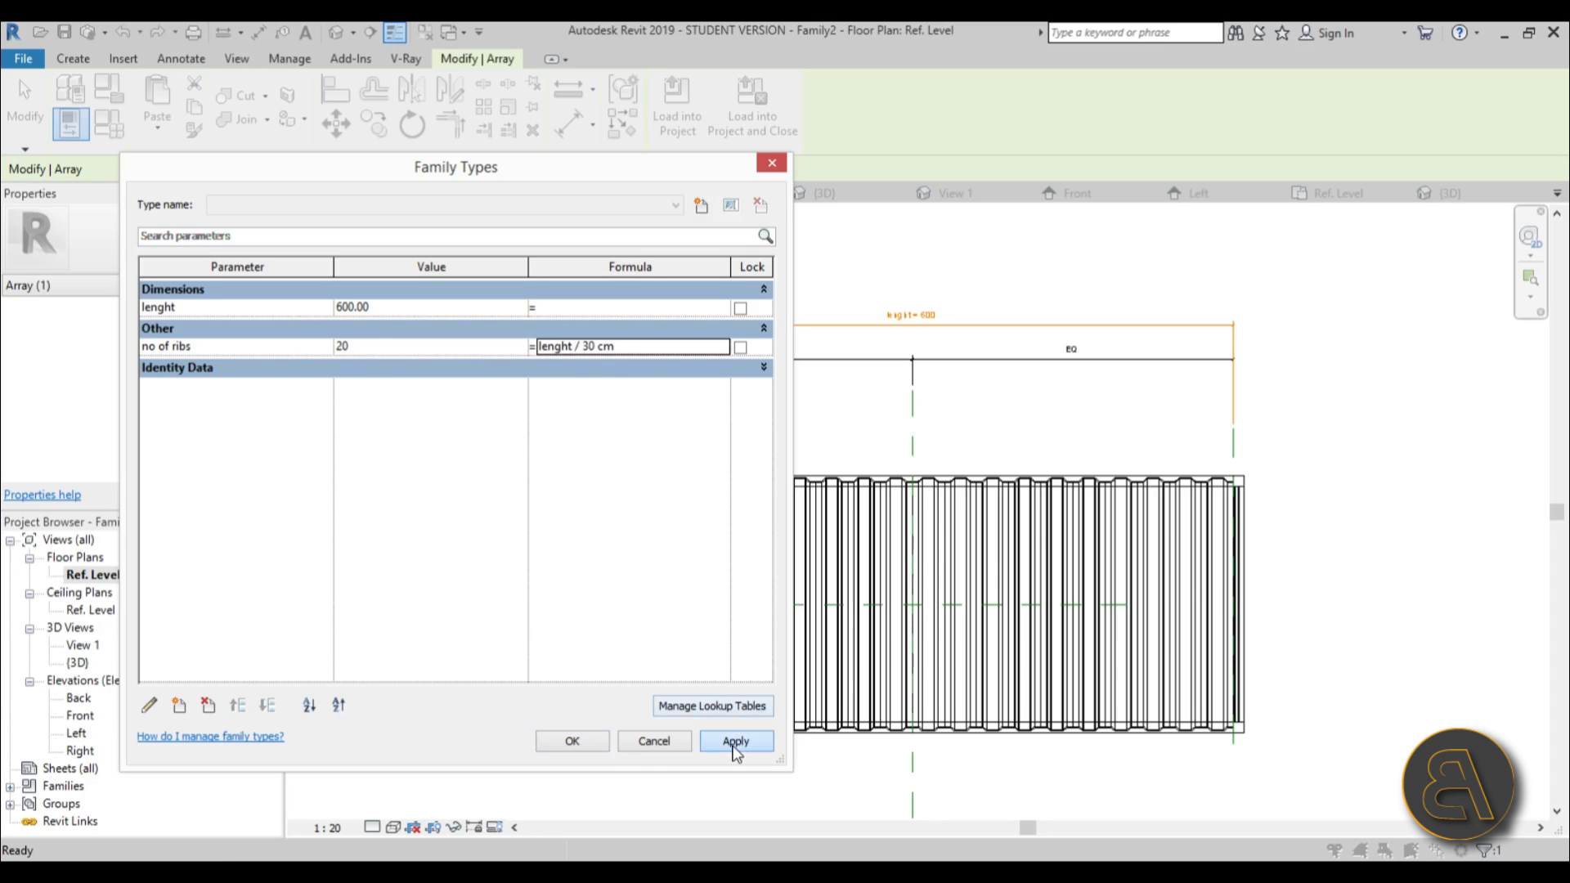
left_click(601, 748)
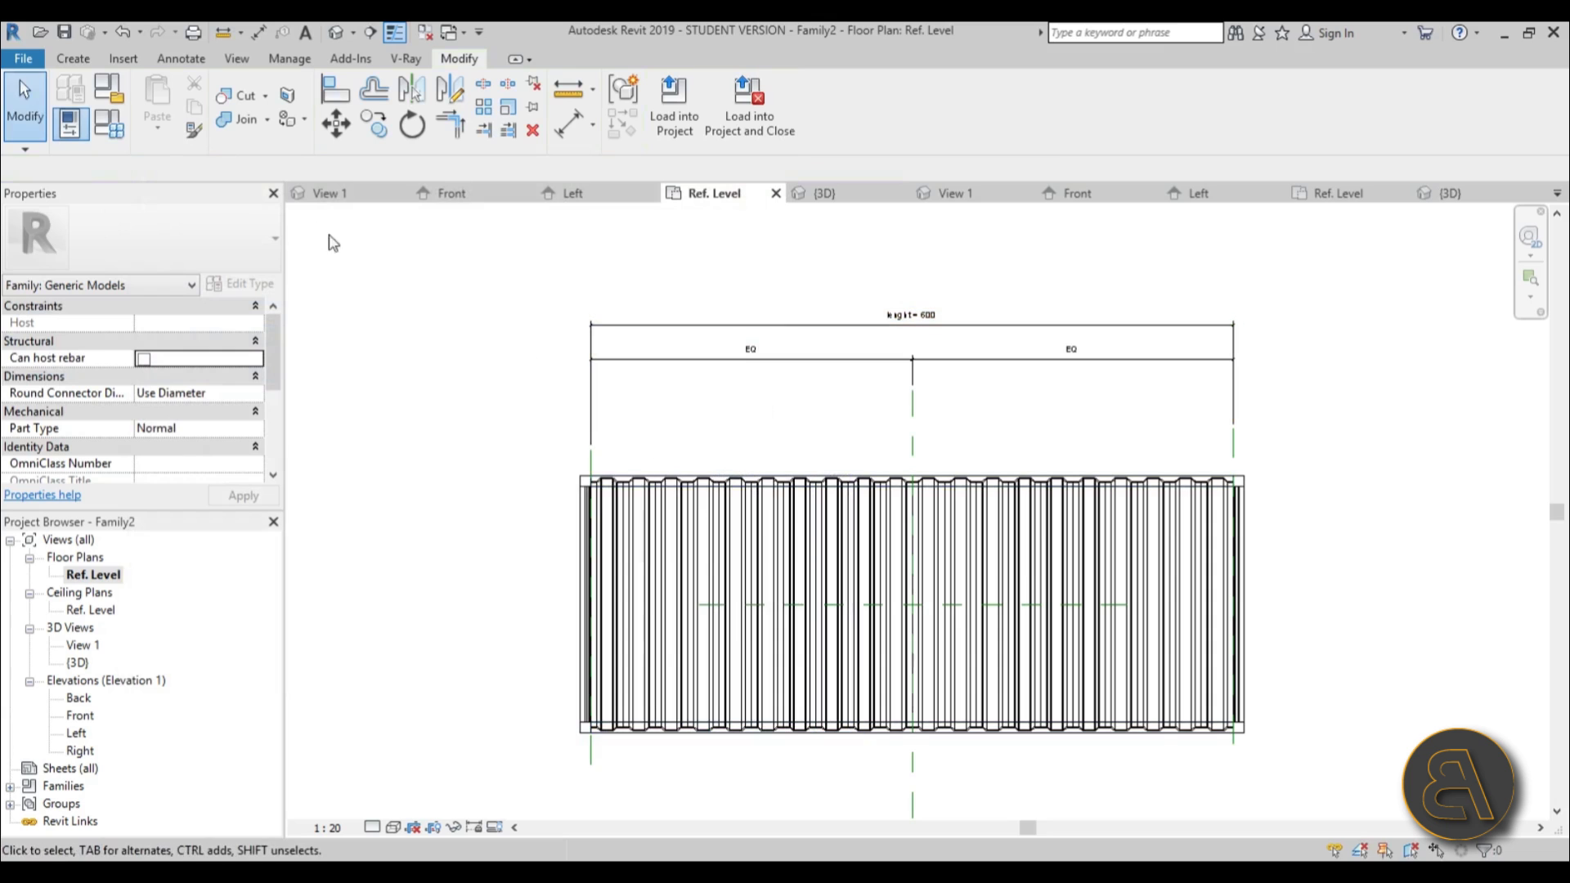
left_click(109, 123)
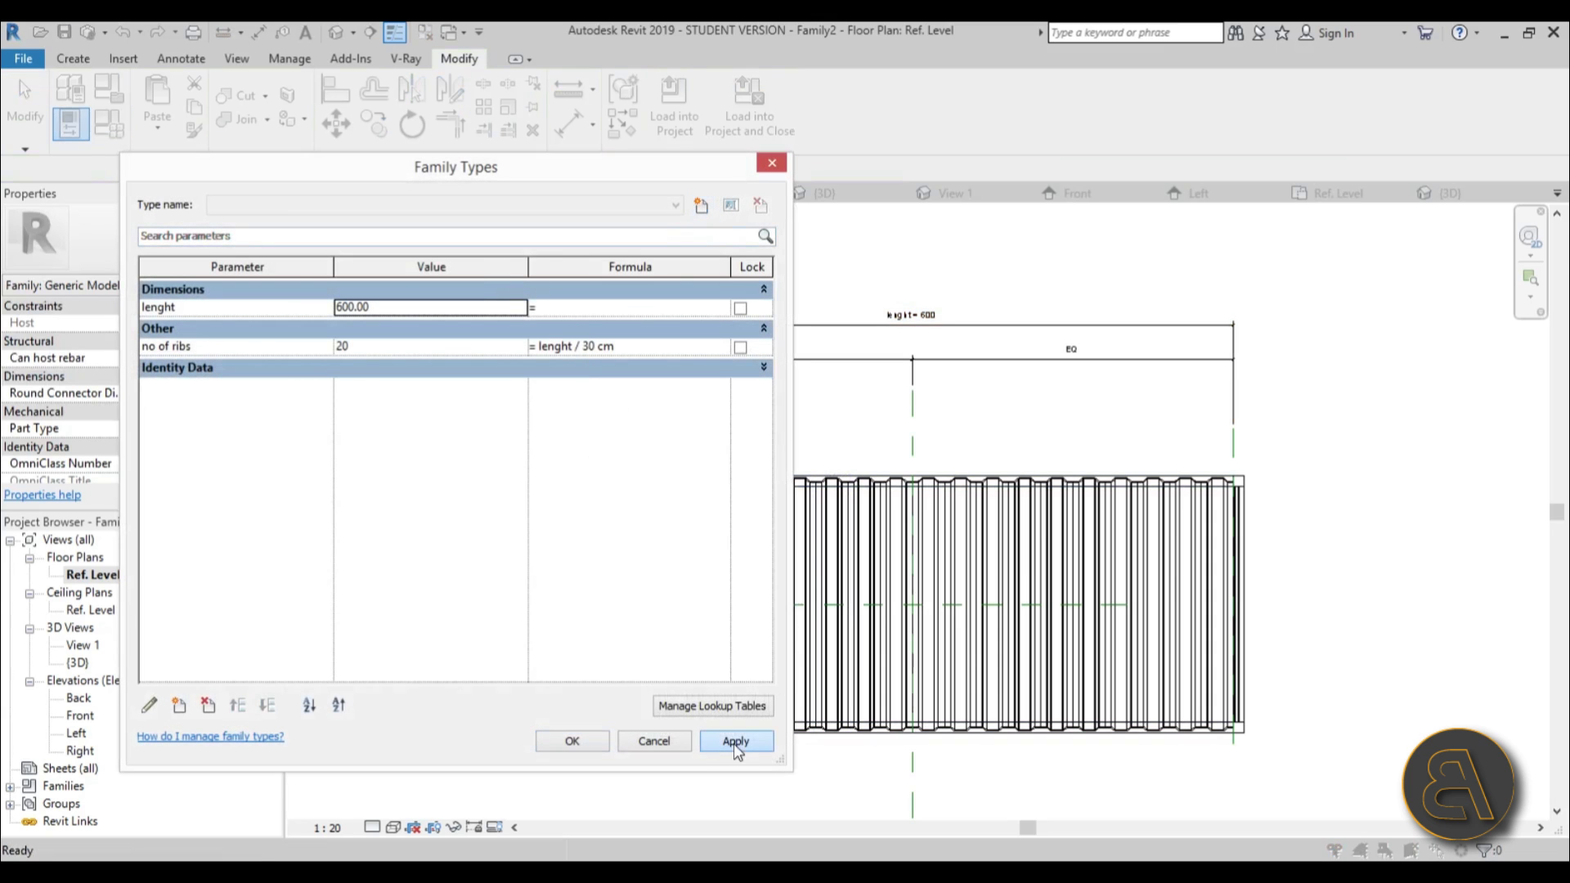
left_click(654, 741)
- Open the default 3D view and frame the whole ribbed container for inspection
left_click(79, 664)
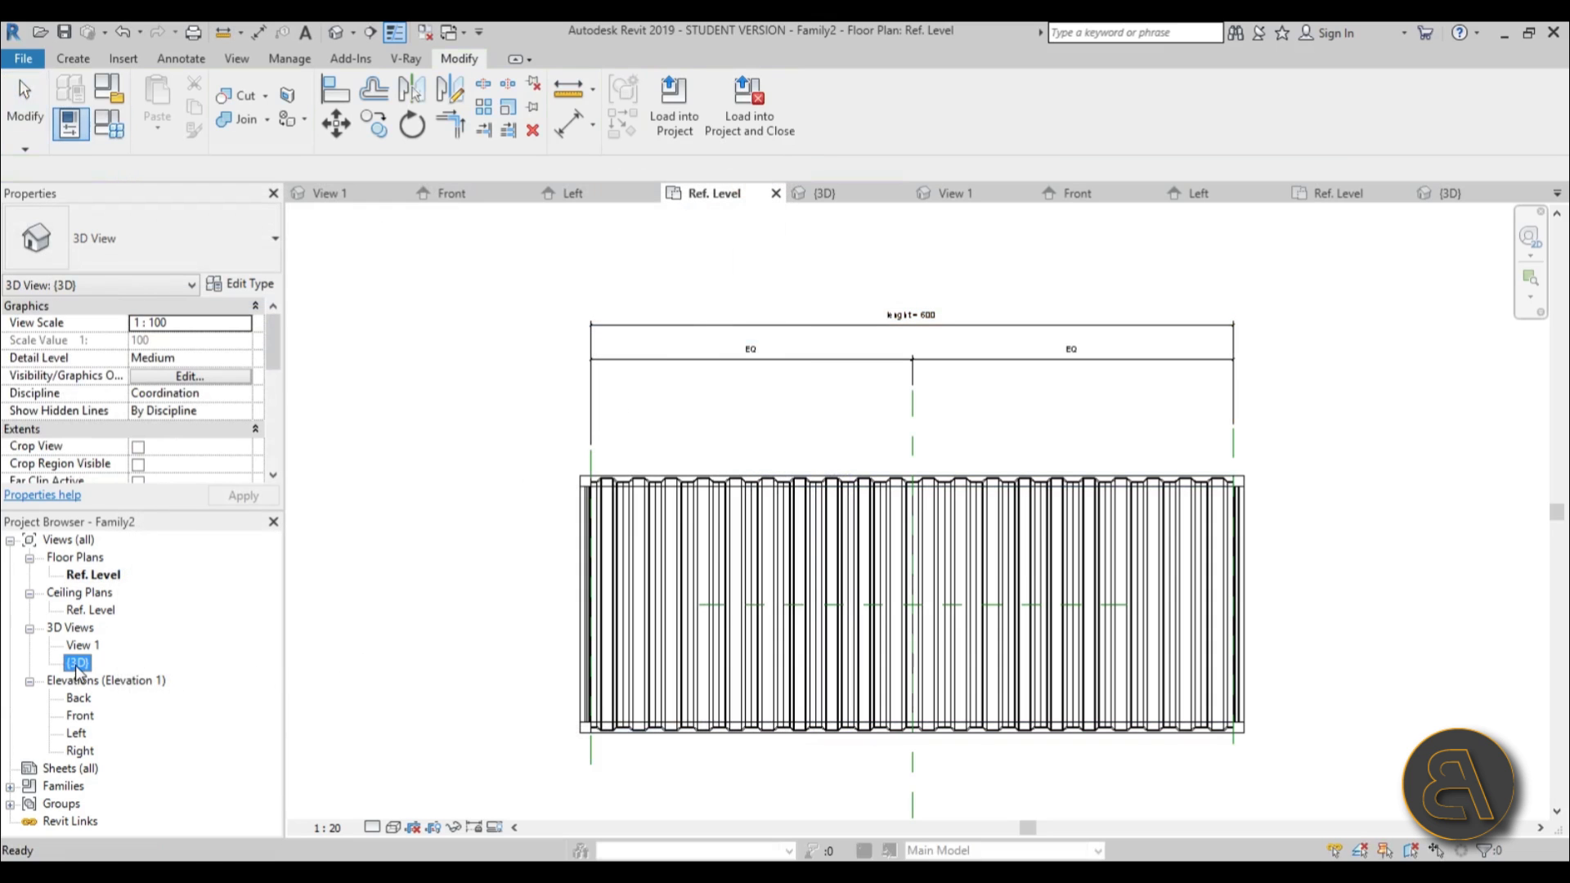
left_click(88, 664)
key("Return")
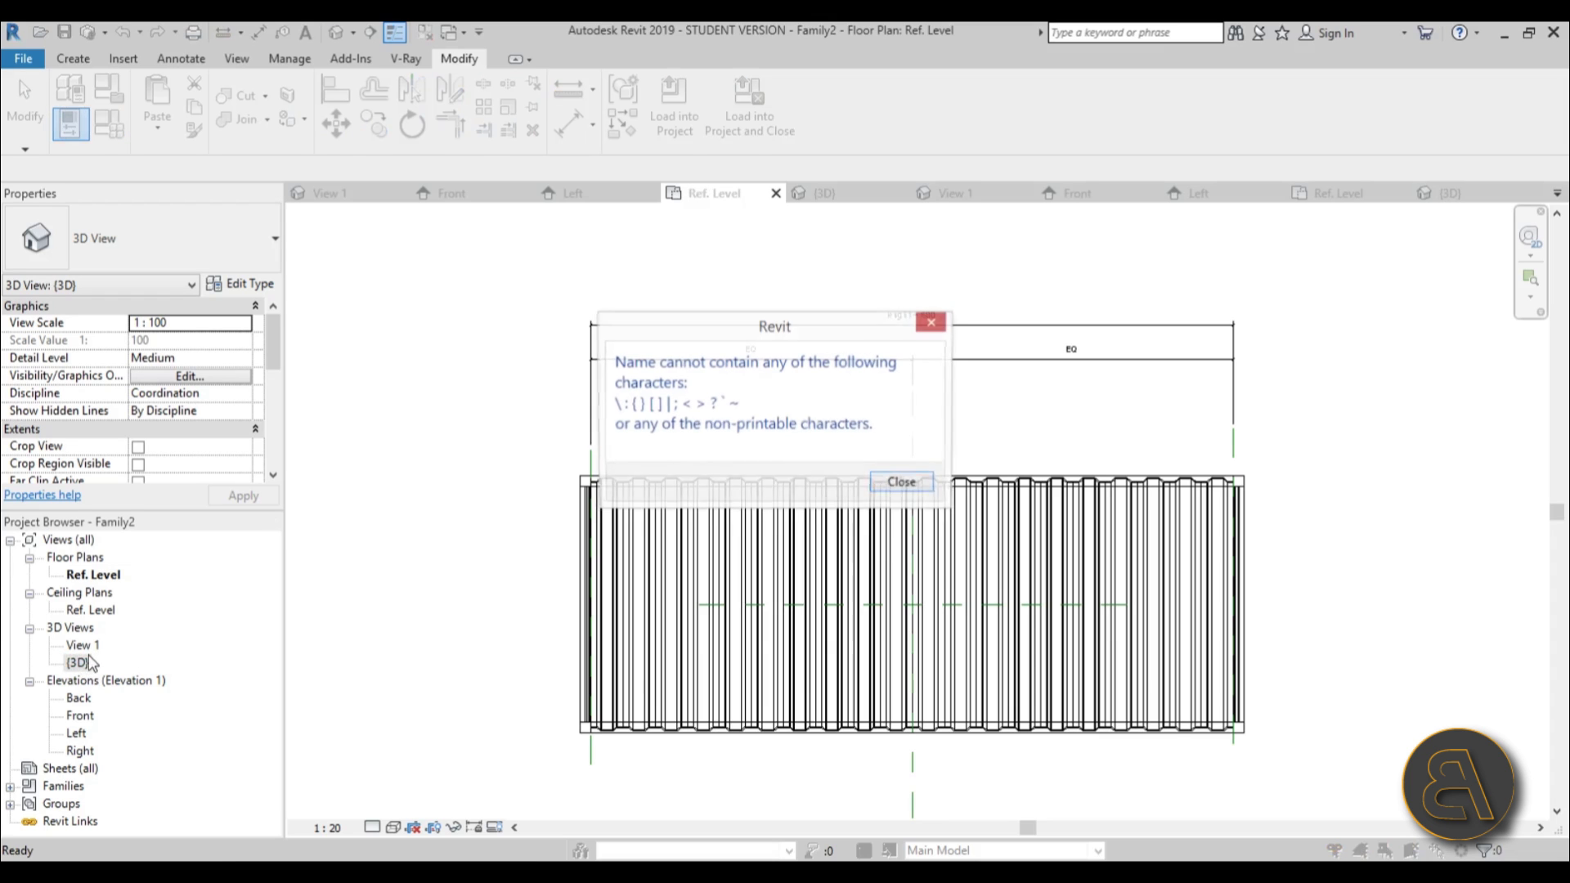
left_click(918, 483)
double_click(79, 662)
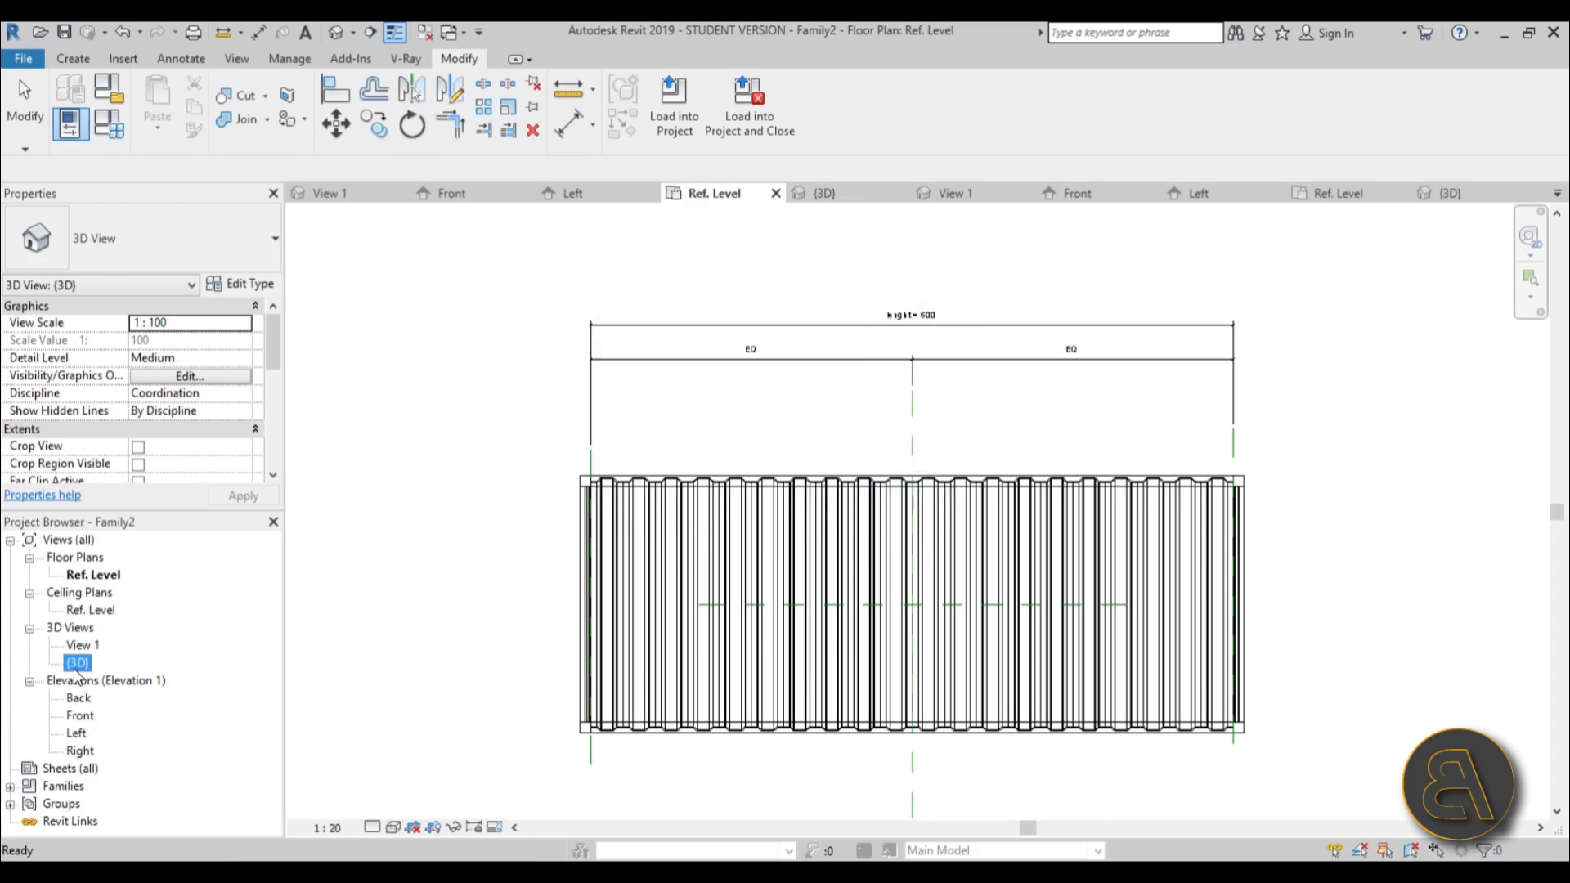
scroll(1098, 590, "down", 2)
scroll(573, 458, "up", 3)
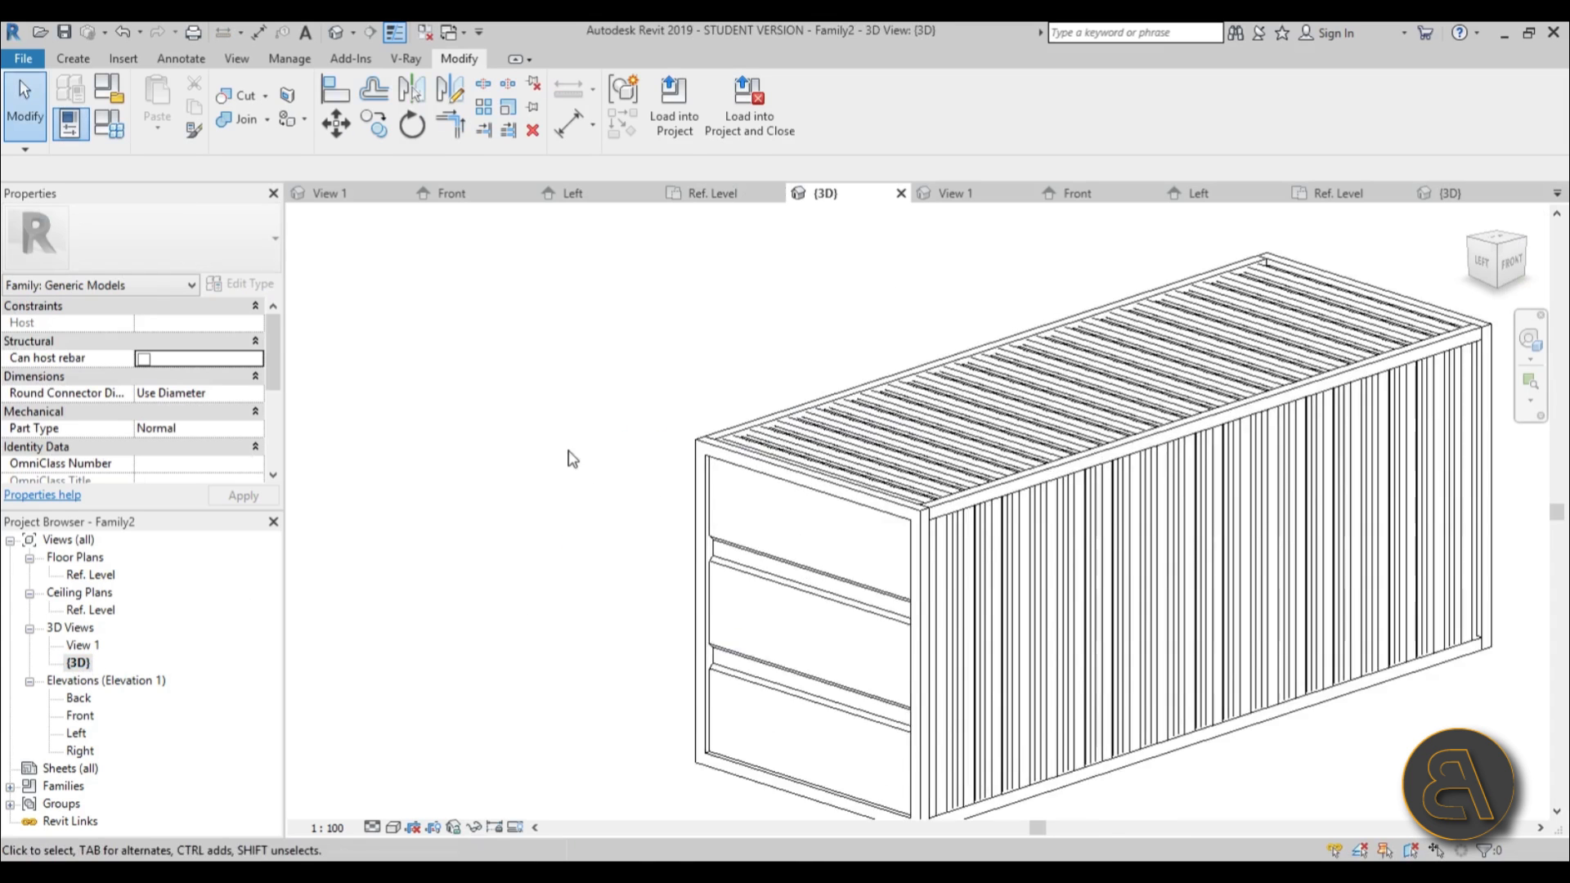
middle_click_drag(642, 466, 719, 466)
middle_click_drag(524, 354, 563, 354)
- Flex the family by setting the lenght parameter to 1200 in Family Types and applying it
left_click(108, 122)
left_click(298, 287)
left_click_drag(297, 288, 170, 283)
type("1200")
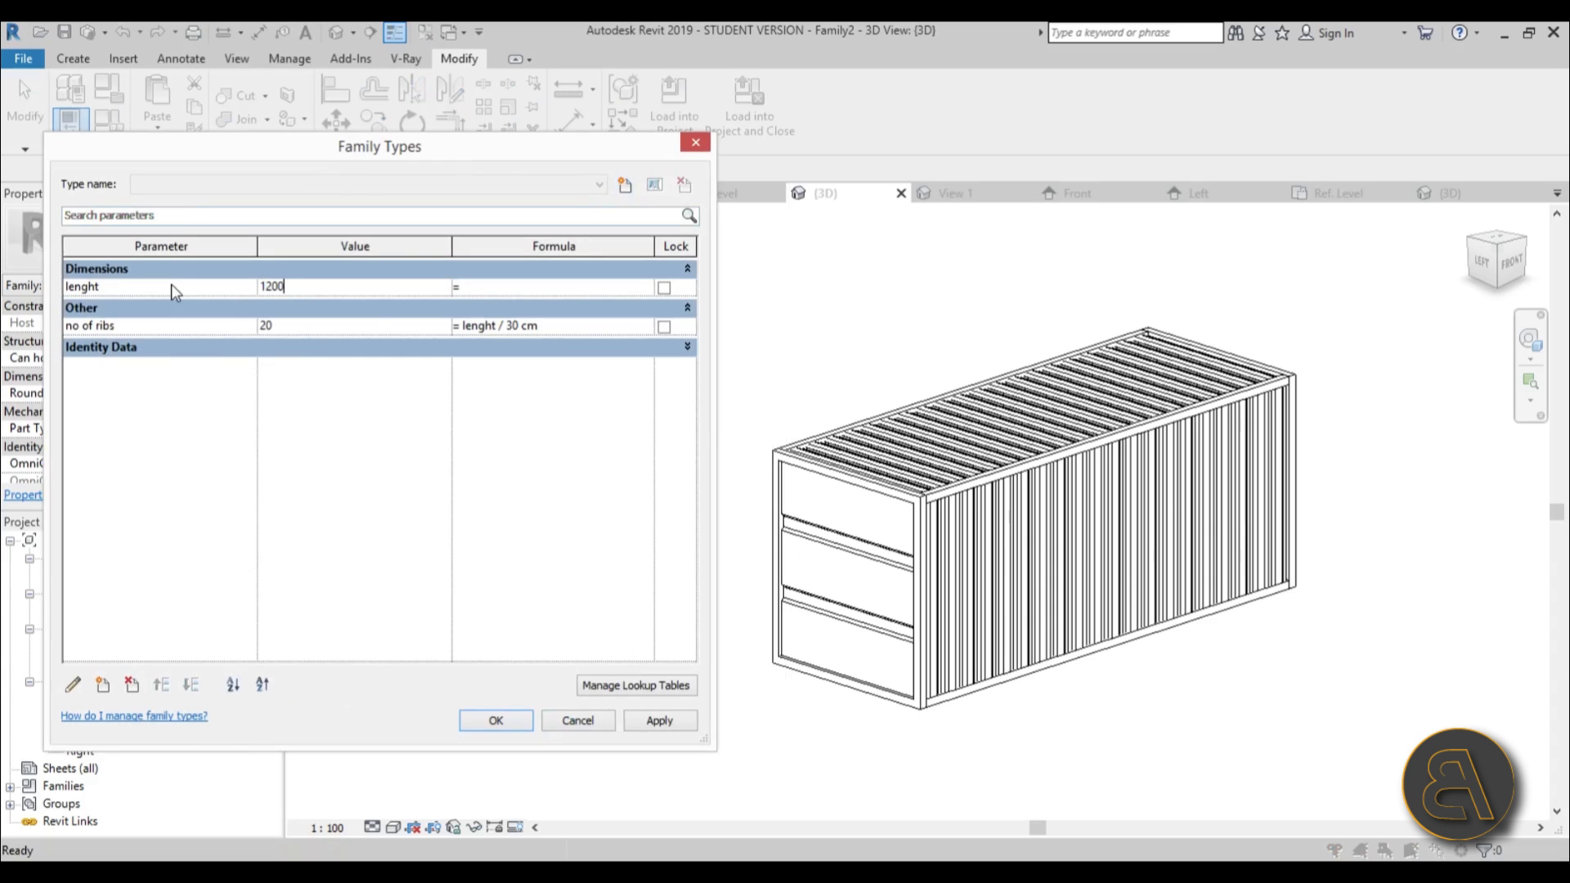
left_click(647, 722)
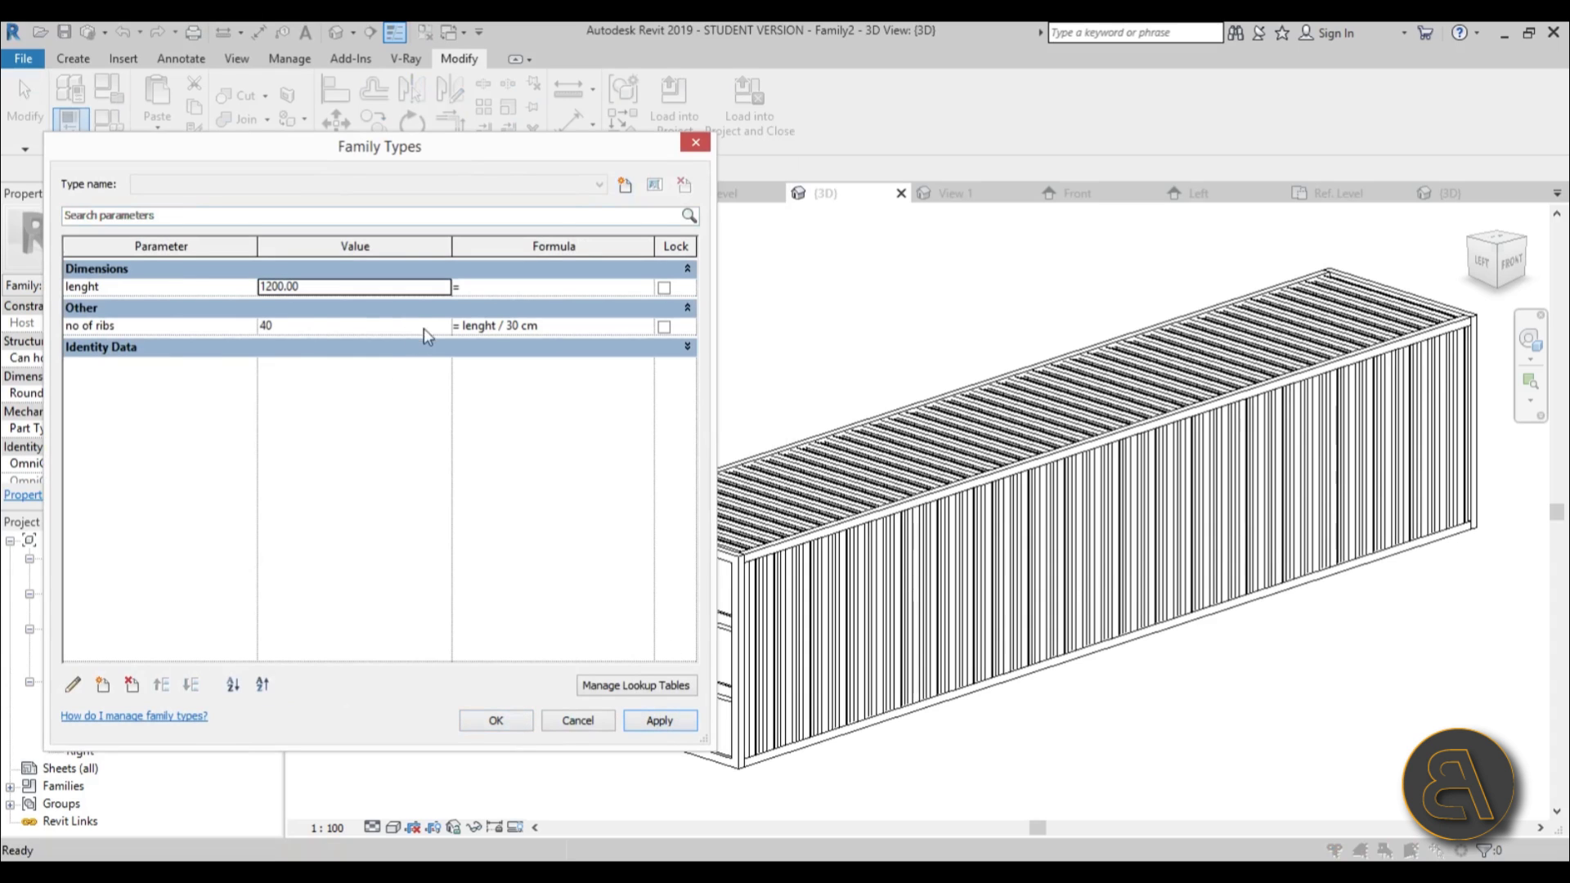
- Set the lenght parameter to 300, apply it, and create a family type named "3m" from it
left_click(322, 291)
type("30")
left_click(646, 725)
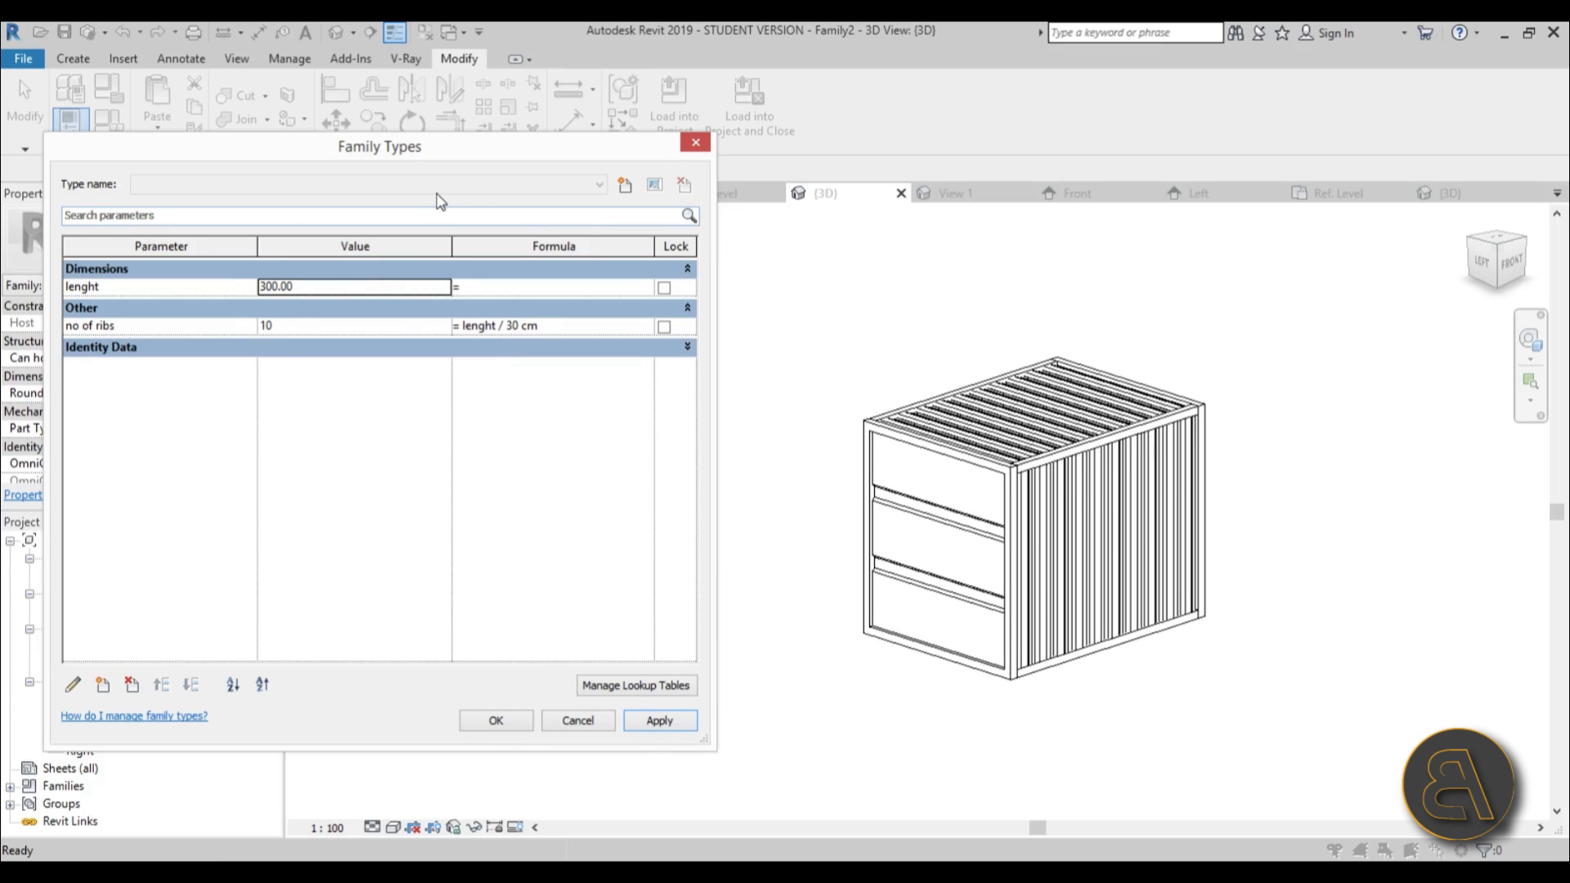
left_click(625, 186)
type("3m")
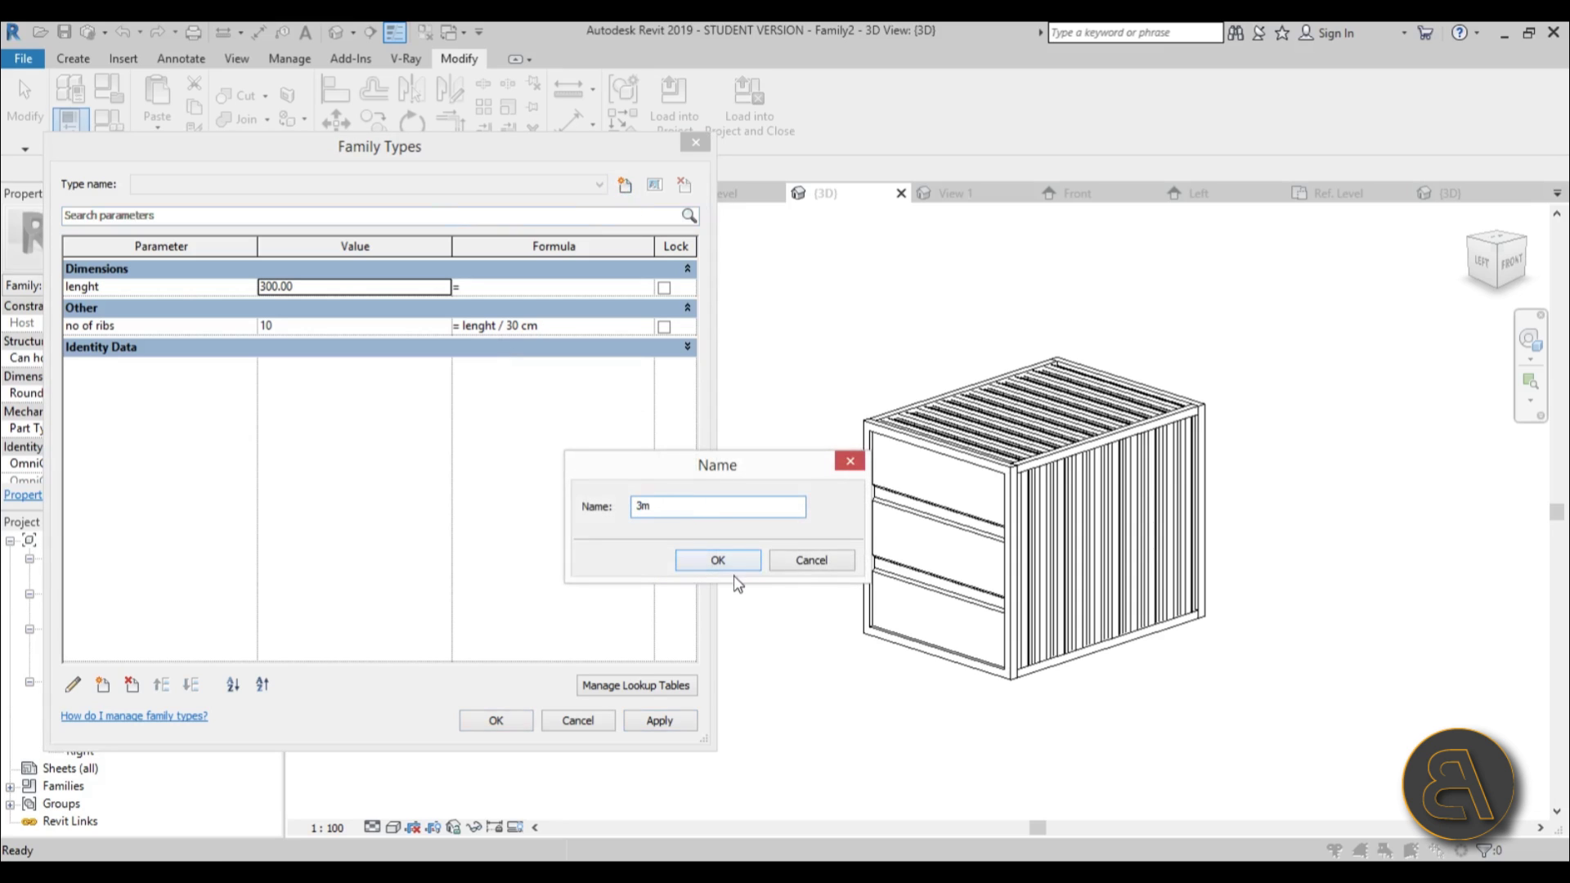
left_click(718, 561)
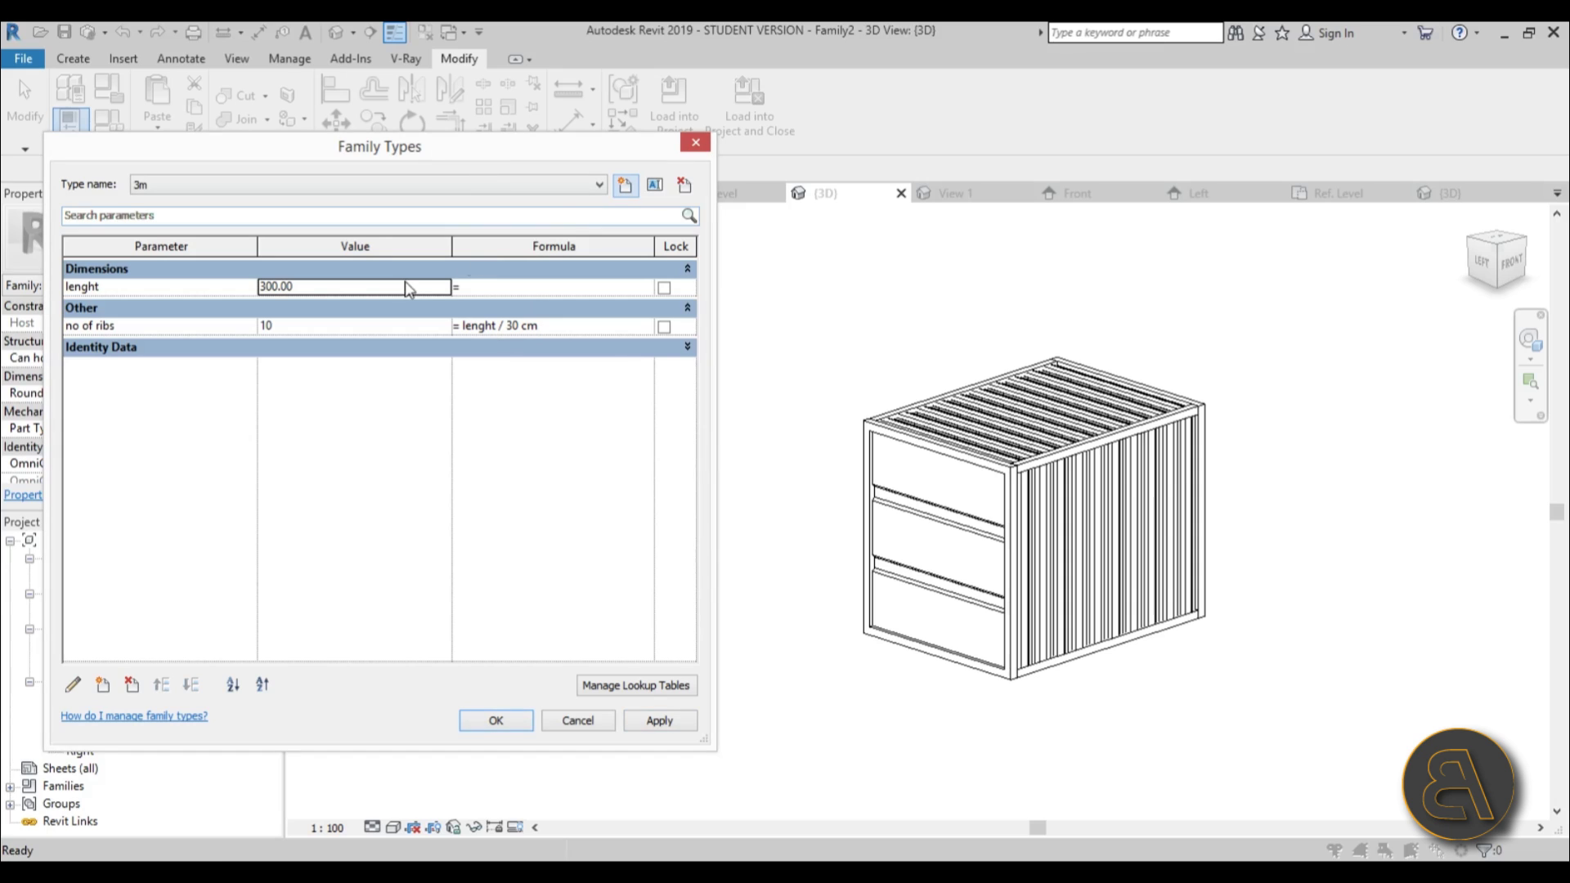
- Create a family type named "6m" with its lenght set to 600 and apply it
left_click(625, 185)
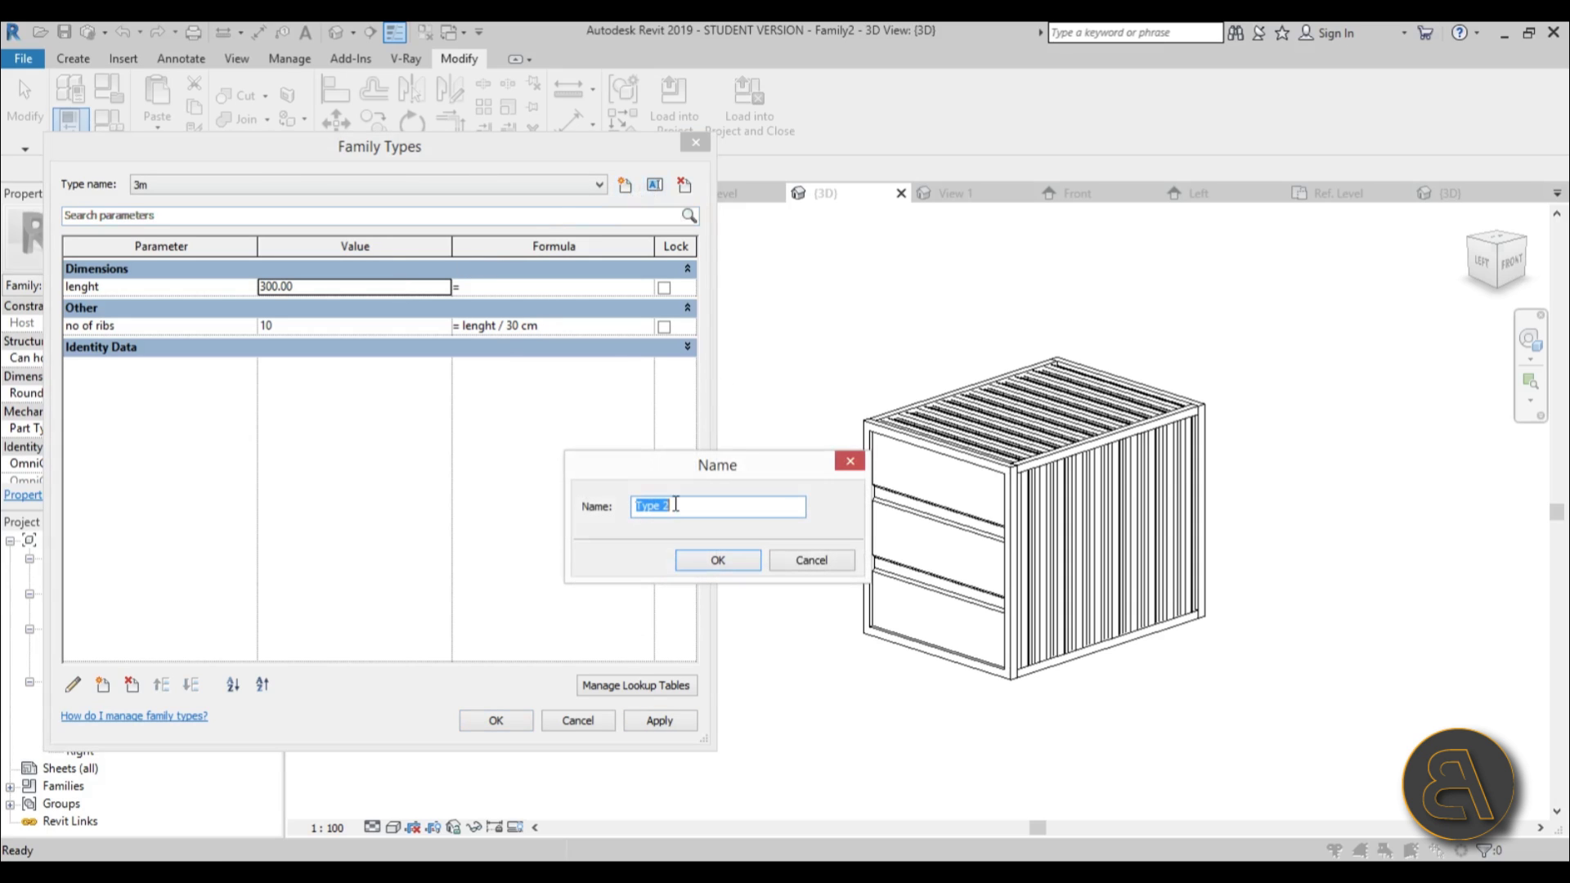
type("6m")
left_click(718, 560)
left_click(370, 288)
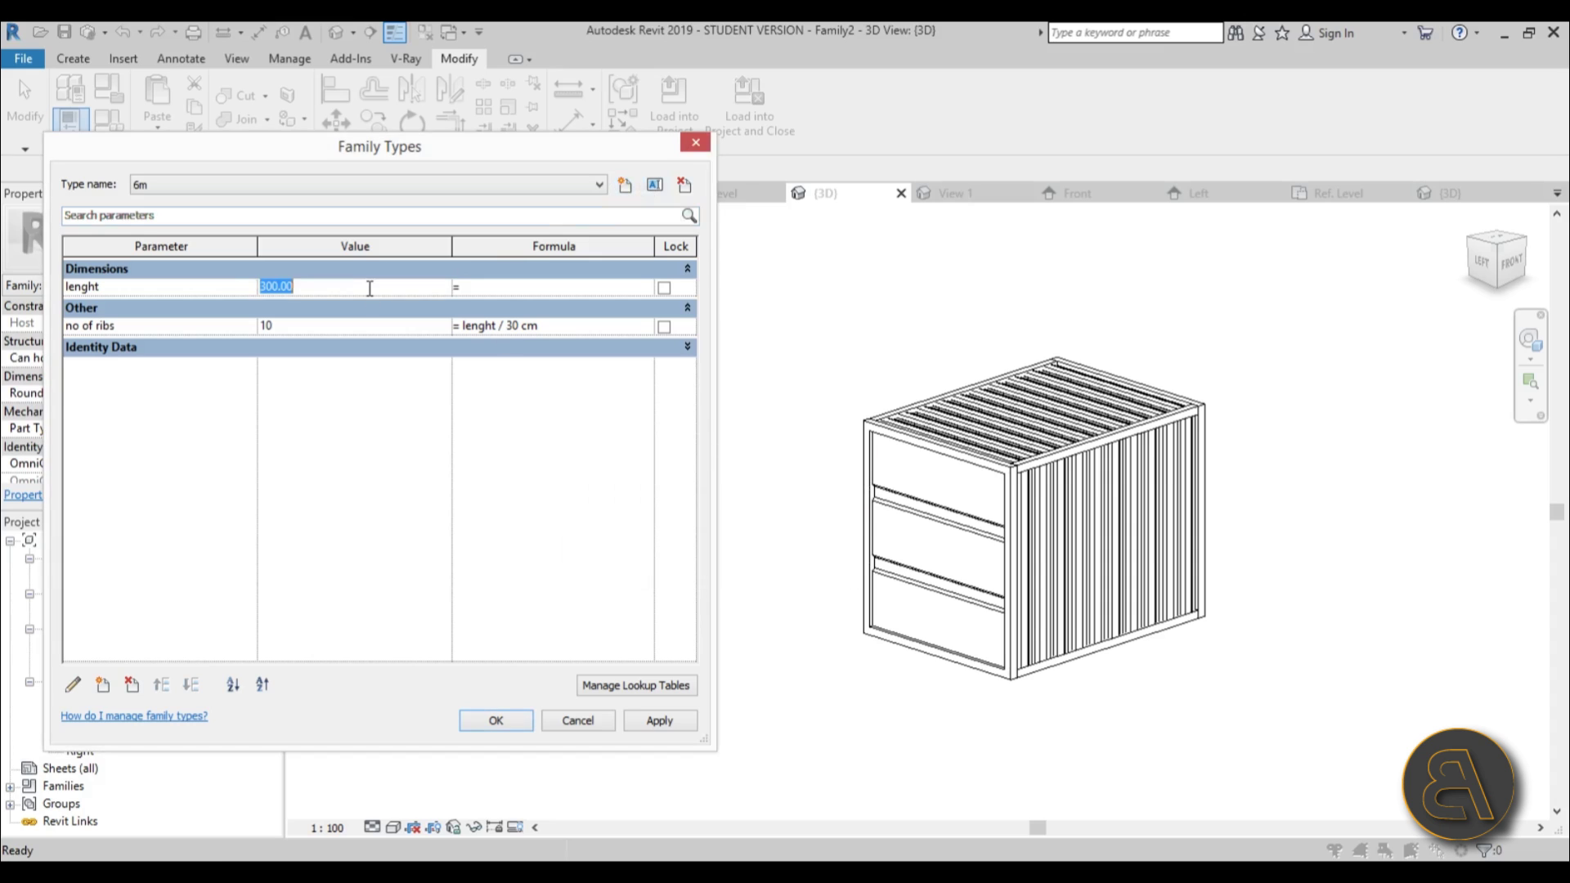
type("600")
left_click(657, 721)
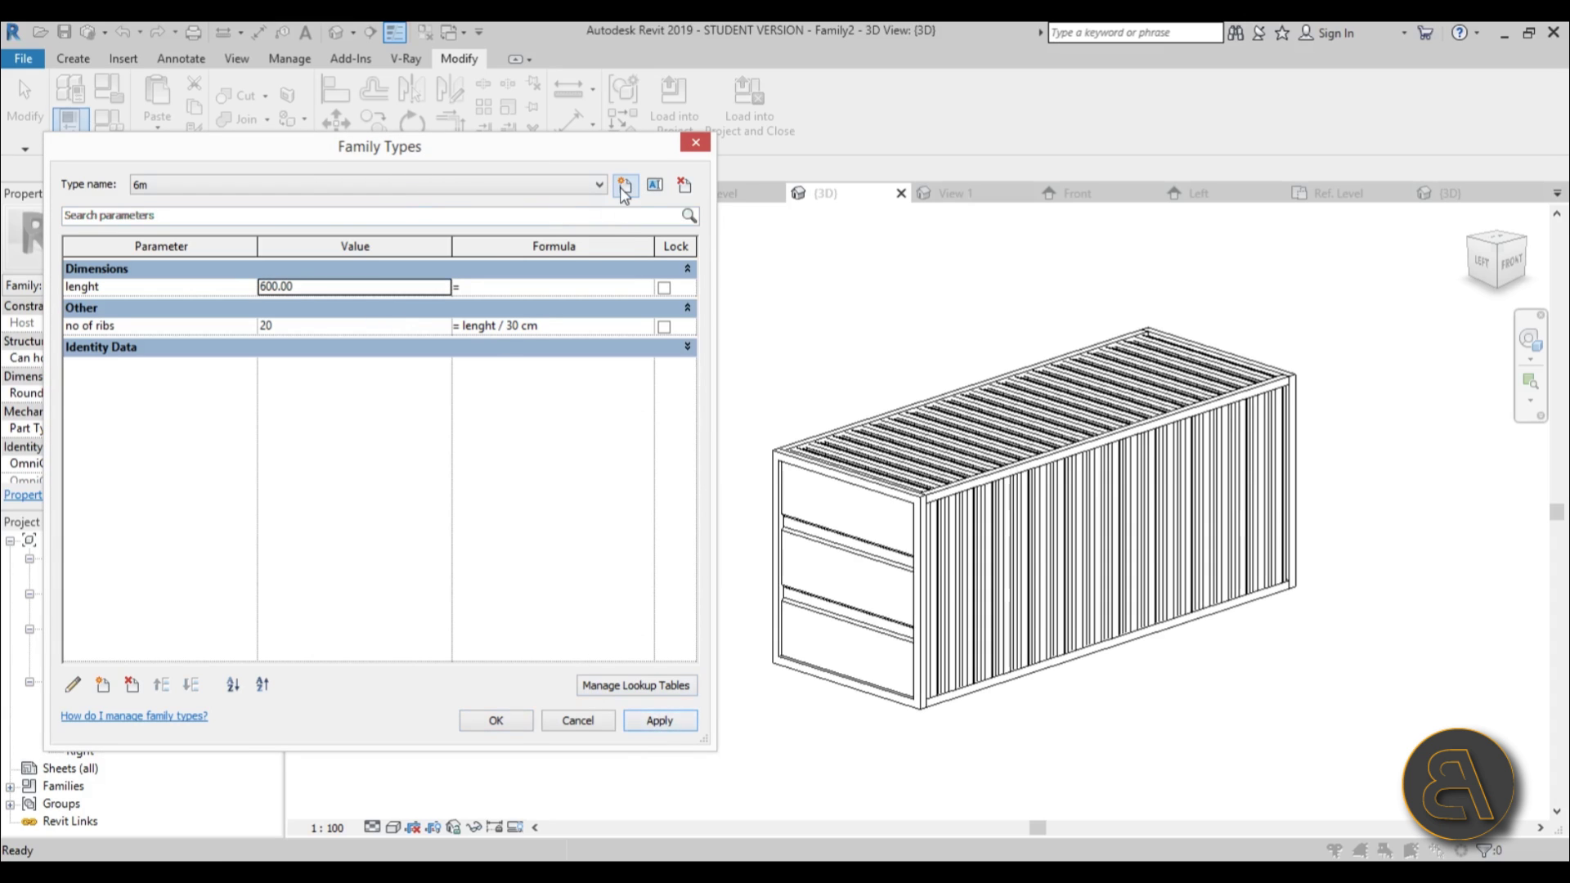
- Create a family type named "12m" with its lenght set to 1200, then apply and accept the family types
left_click(625, 185)
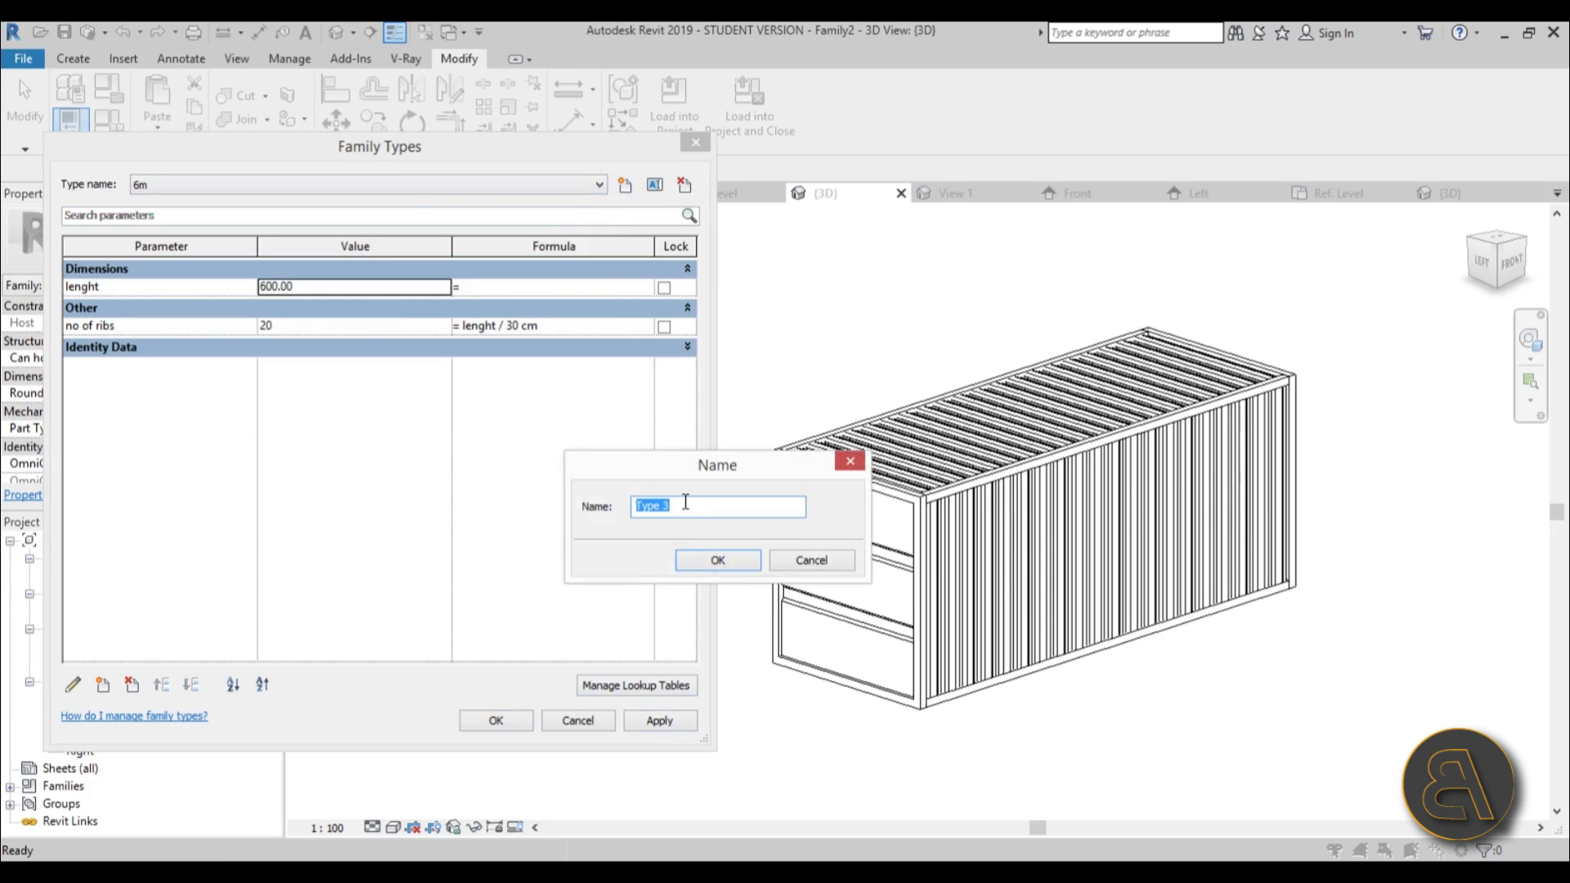
type("12m")
left_click(705, 563)
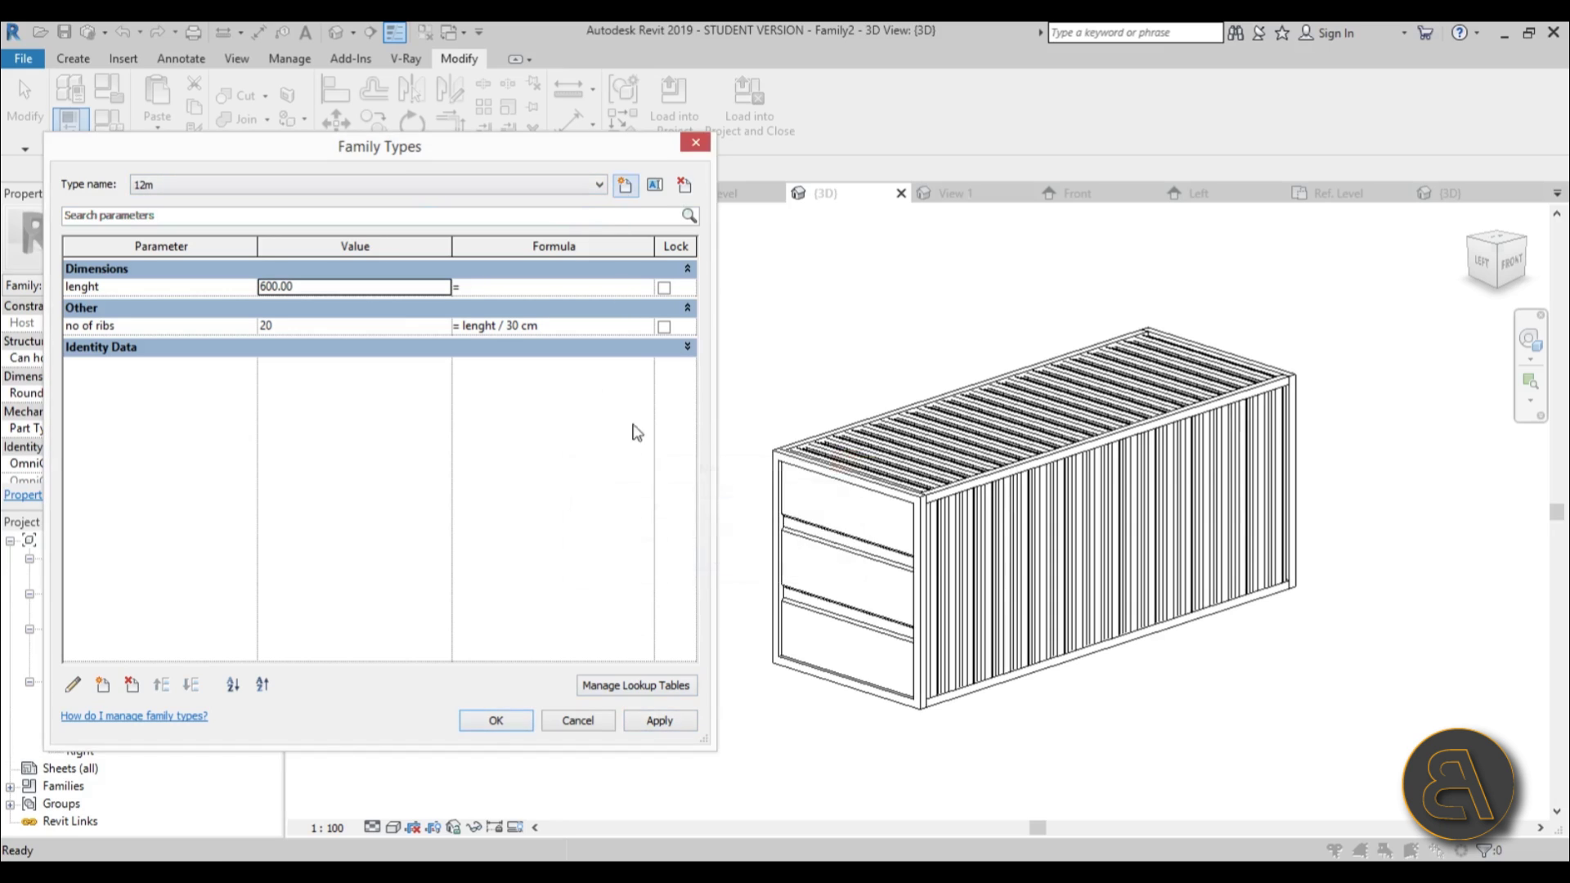
double_click(330, 290)
type("1")
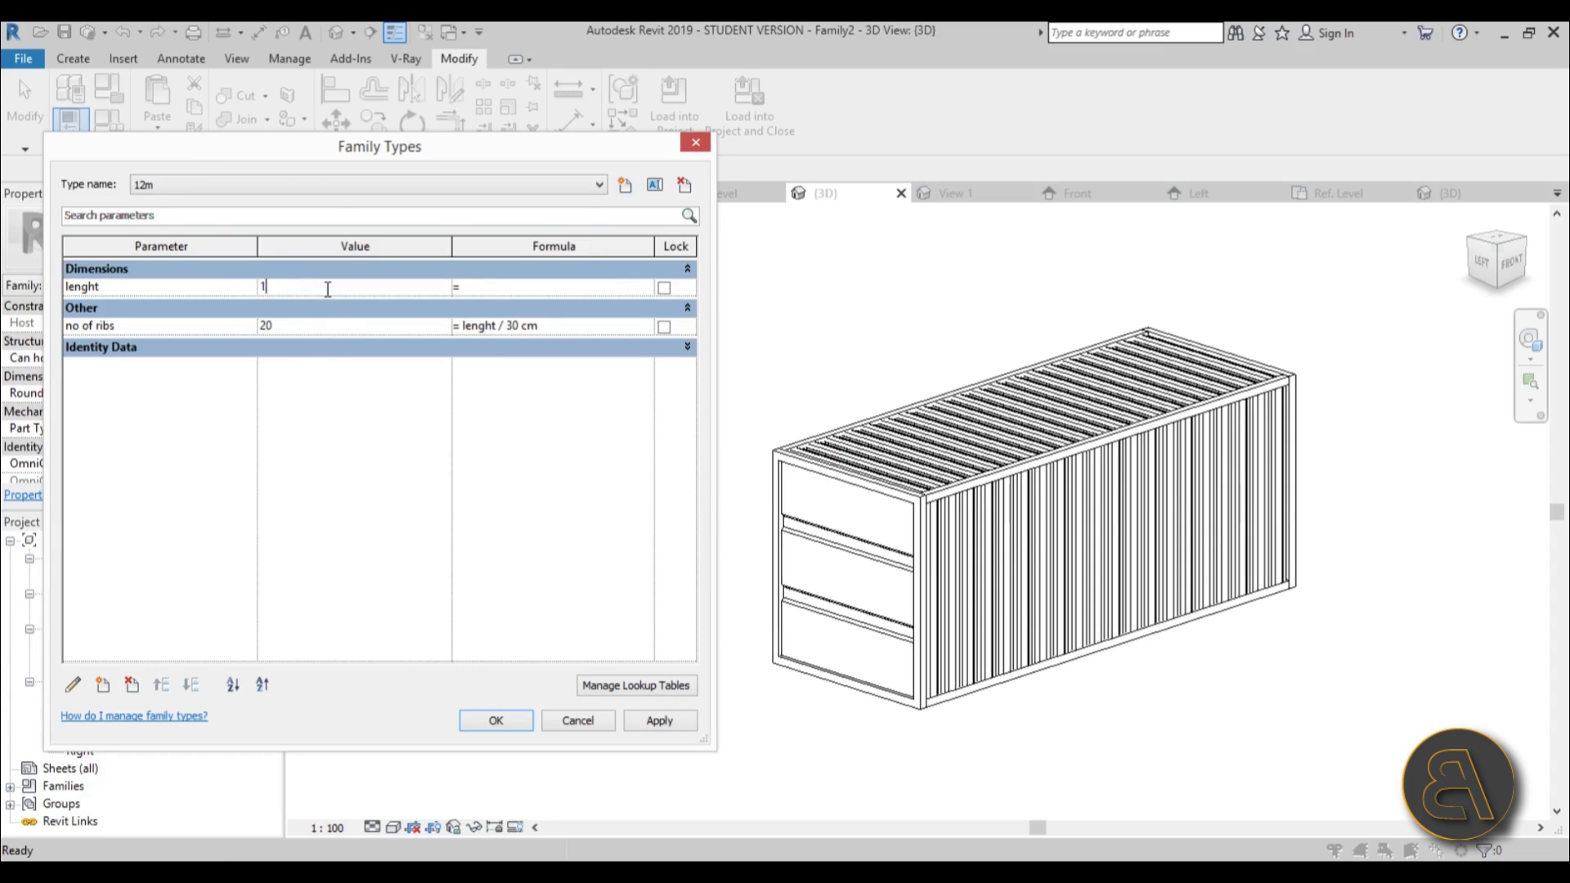
type("200")
left_click(659, 720)
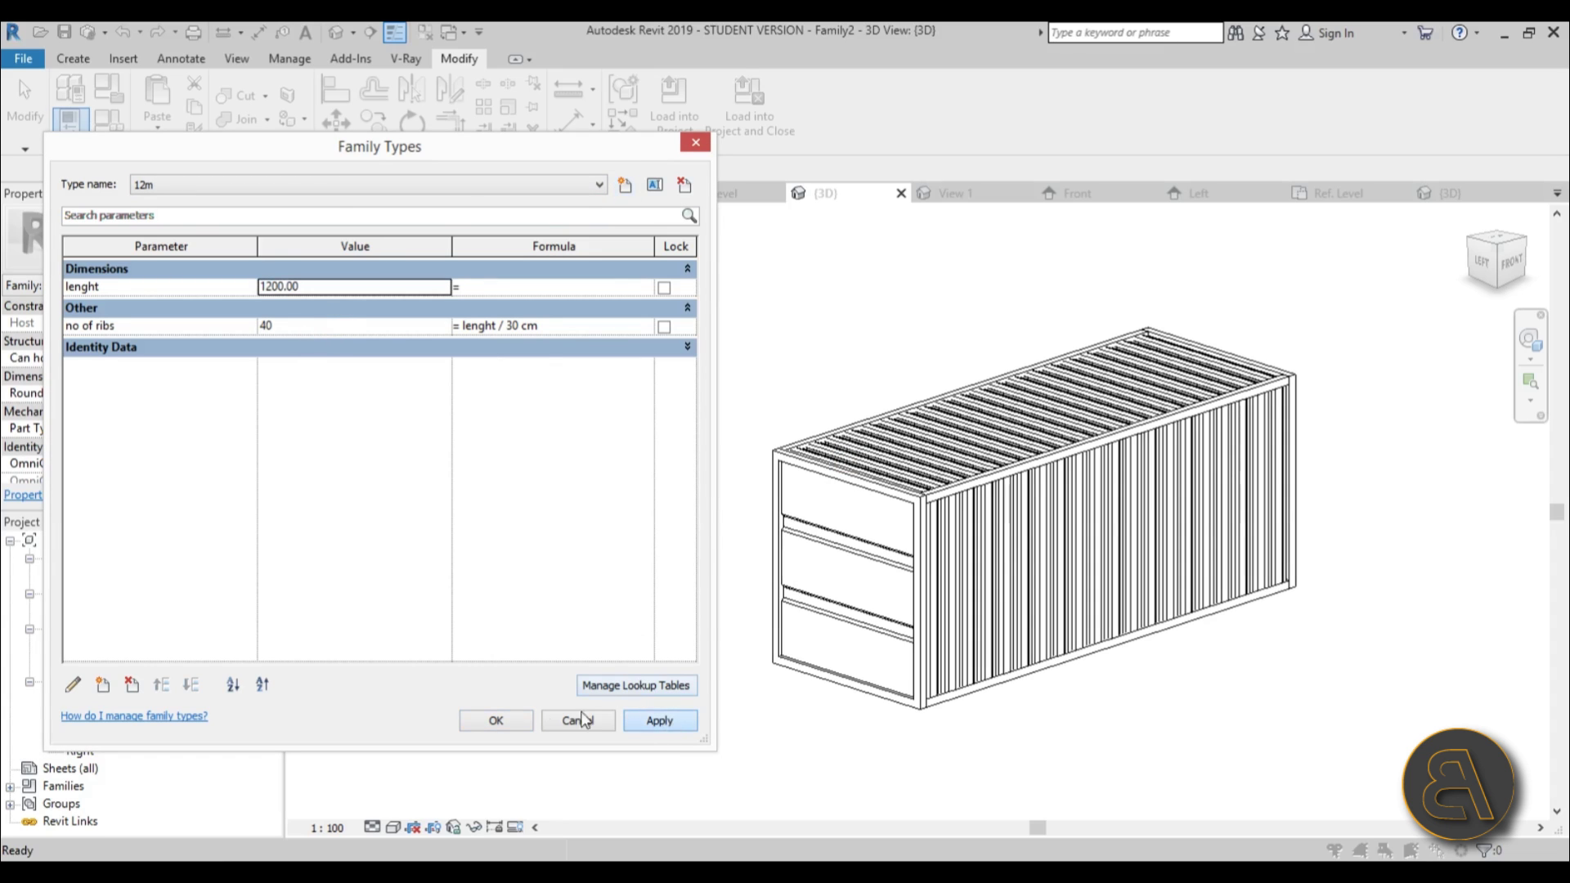
left_click(494, 722)
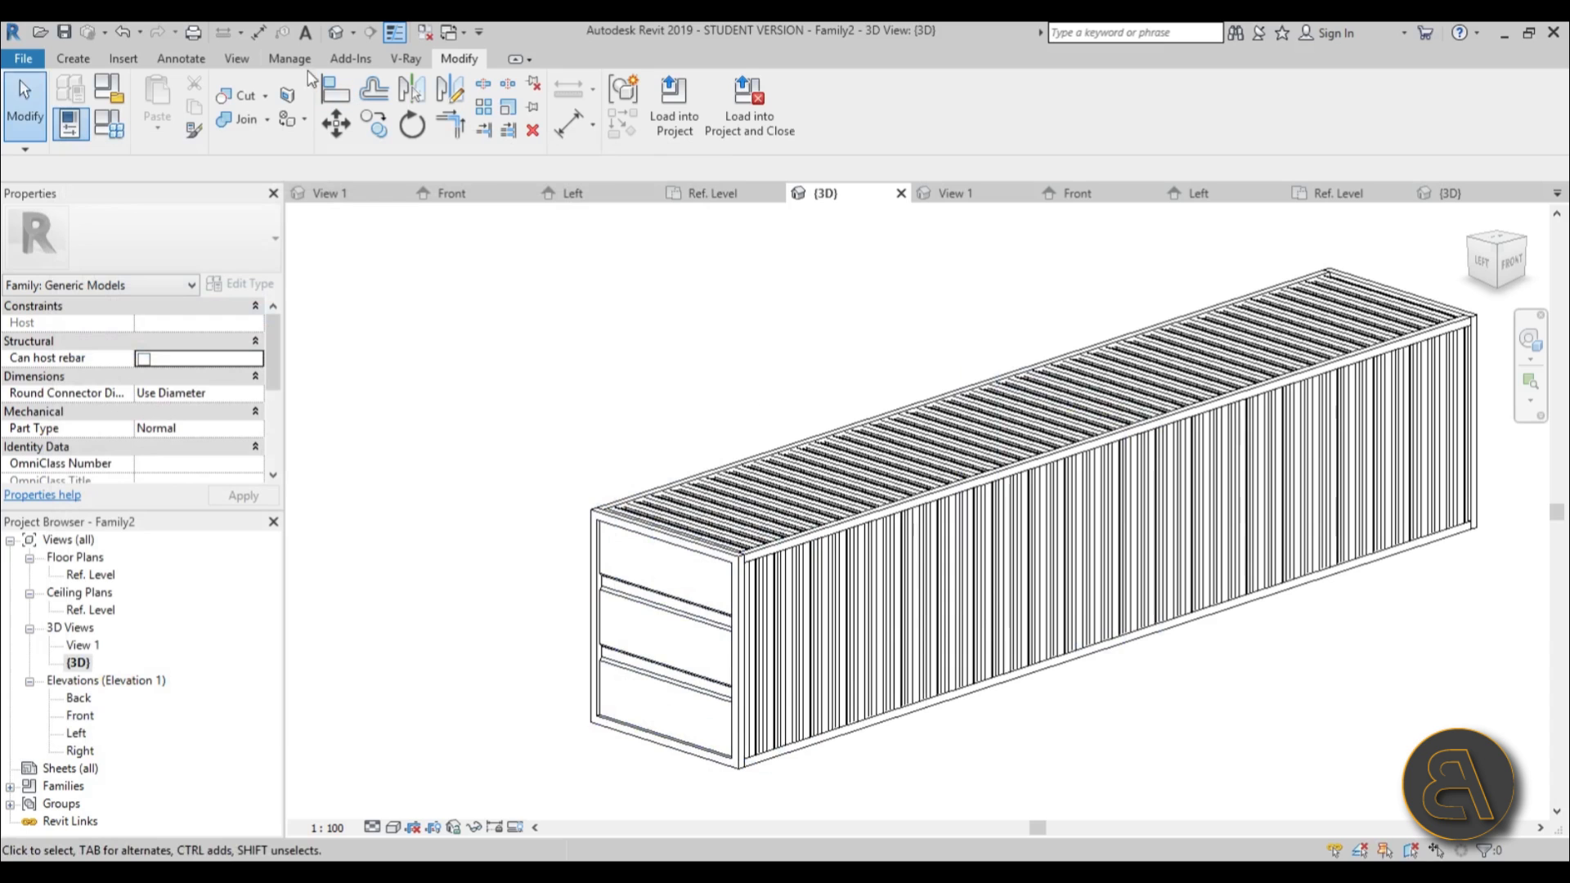
- Switch the 3D view to a shaded visual style and inspect the container from several angles
left_click(372, 828)
left_click(433, 784)
scroll(558, 516, "down", 3)
middle_click_drag(558, 517, 603, 491, "shift")
scroll(786, 557, "up", 3)
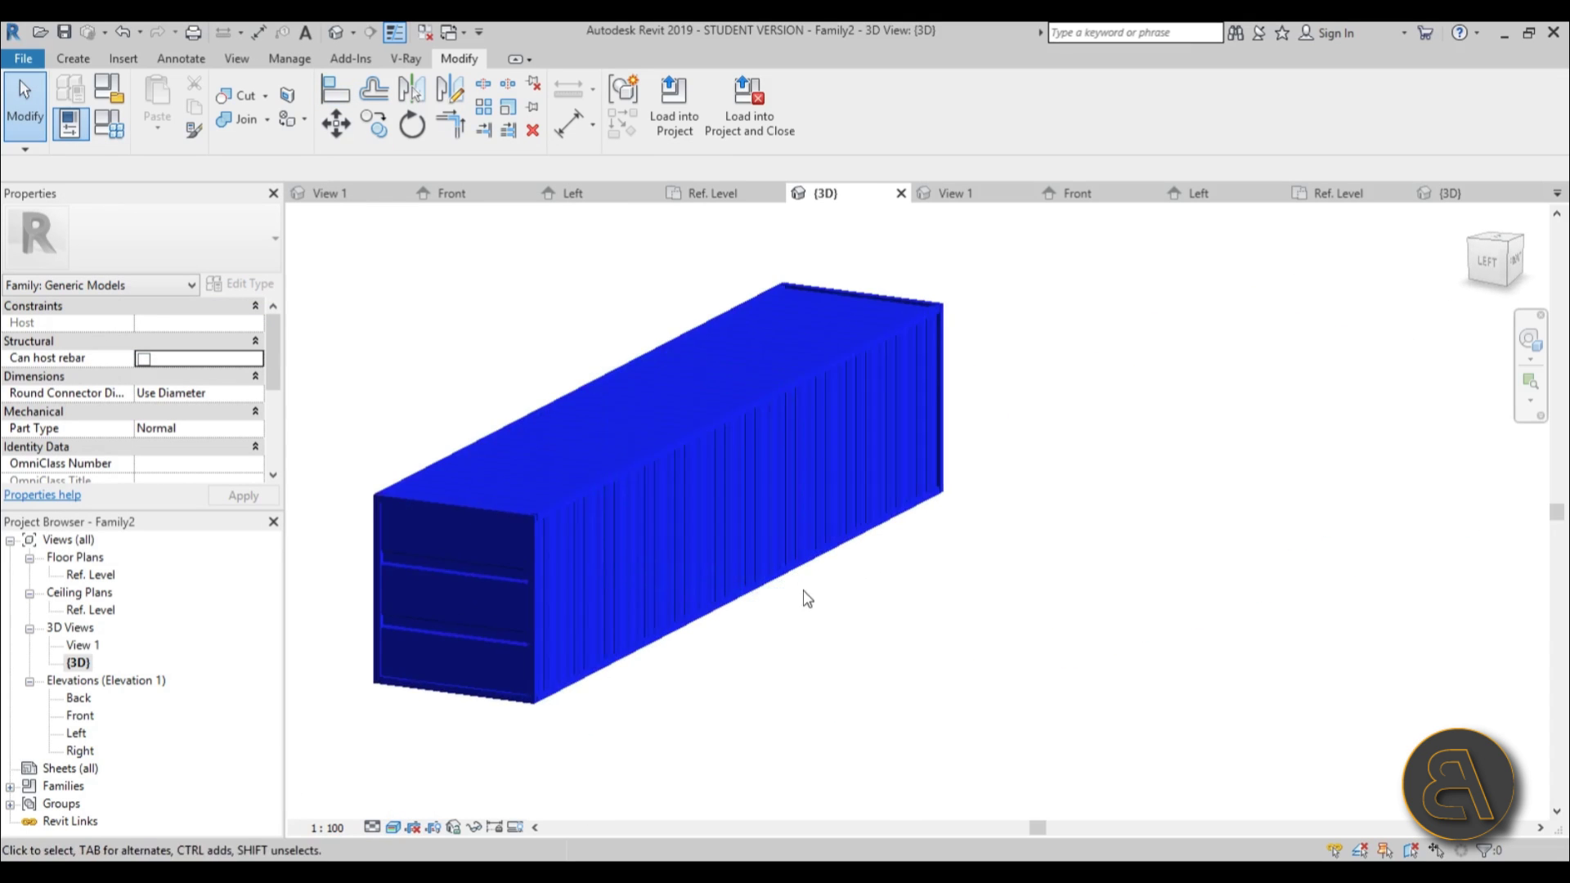
middle_click_drag(891, 680, 681, 734, "shift")
middle_click_drag(553, 785, 771, 688, "shift")
middle_click_drag(746, 618, 779, 600)
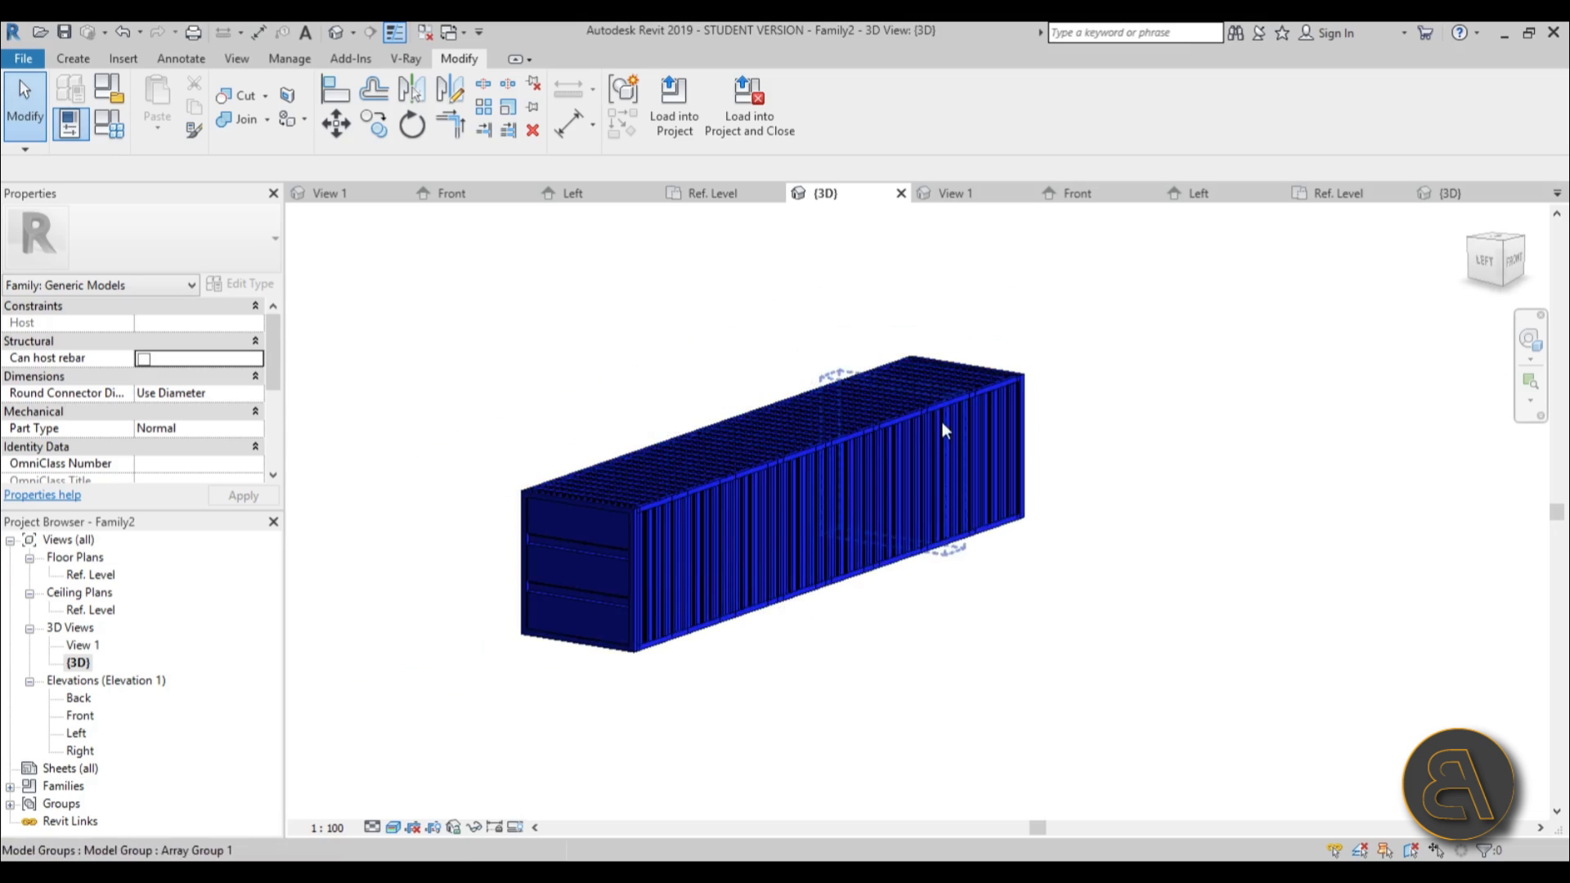